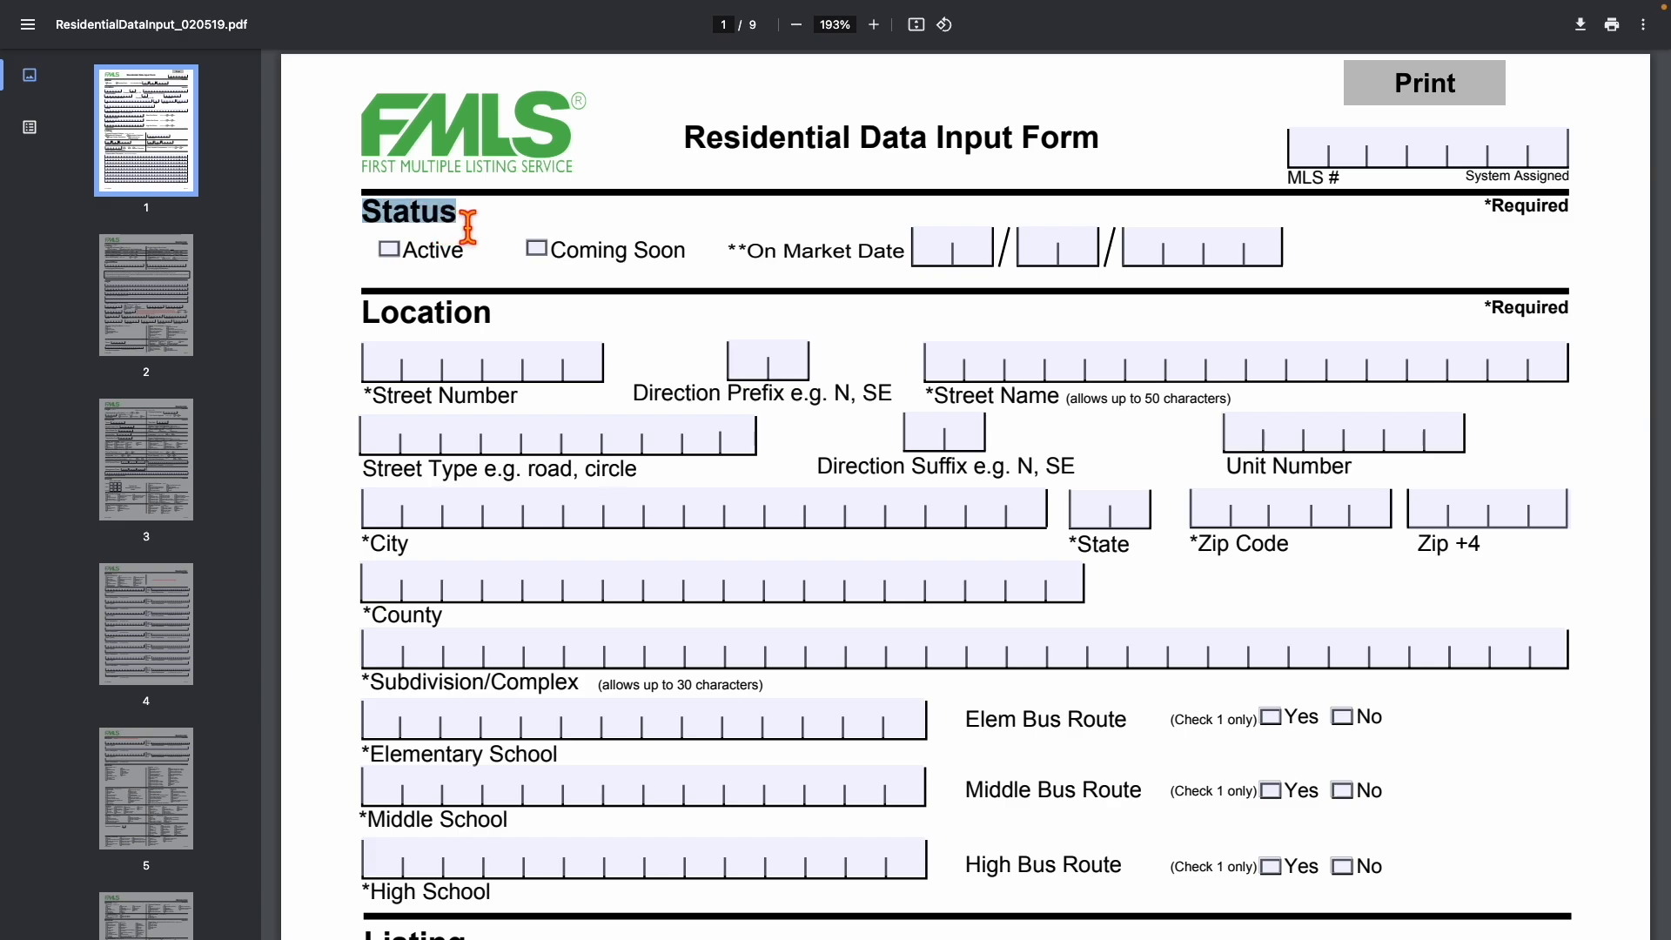
Read through the form from the Location section down to the Interior section.
{"action": "left_click_drag", "start_coordinate": [365, 311], "coordinate": [529, 321]}
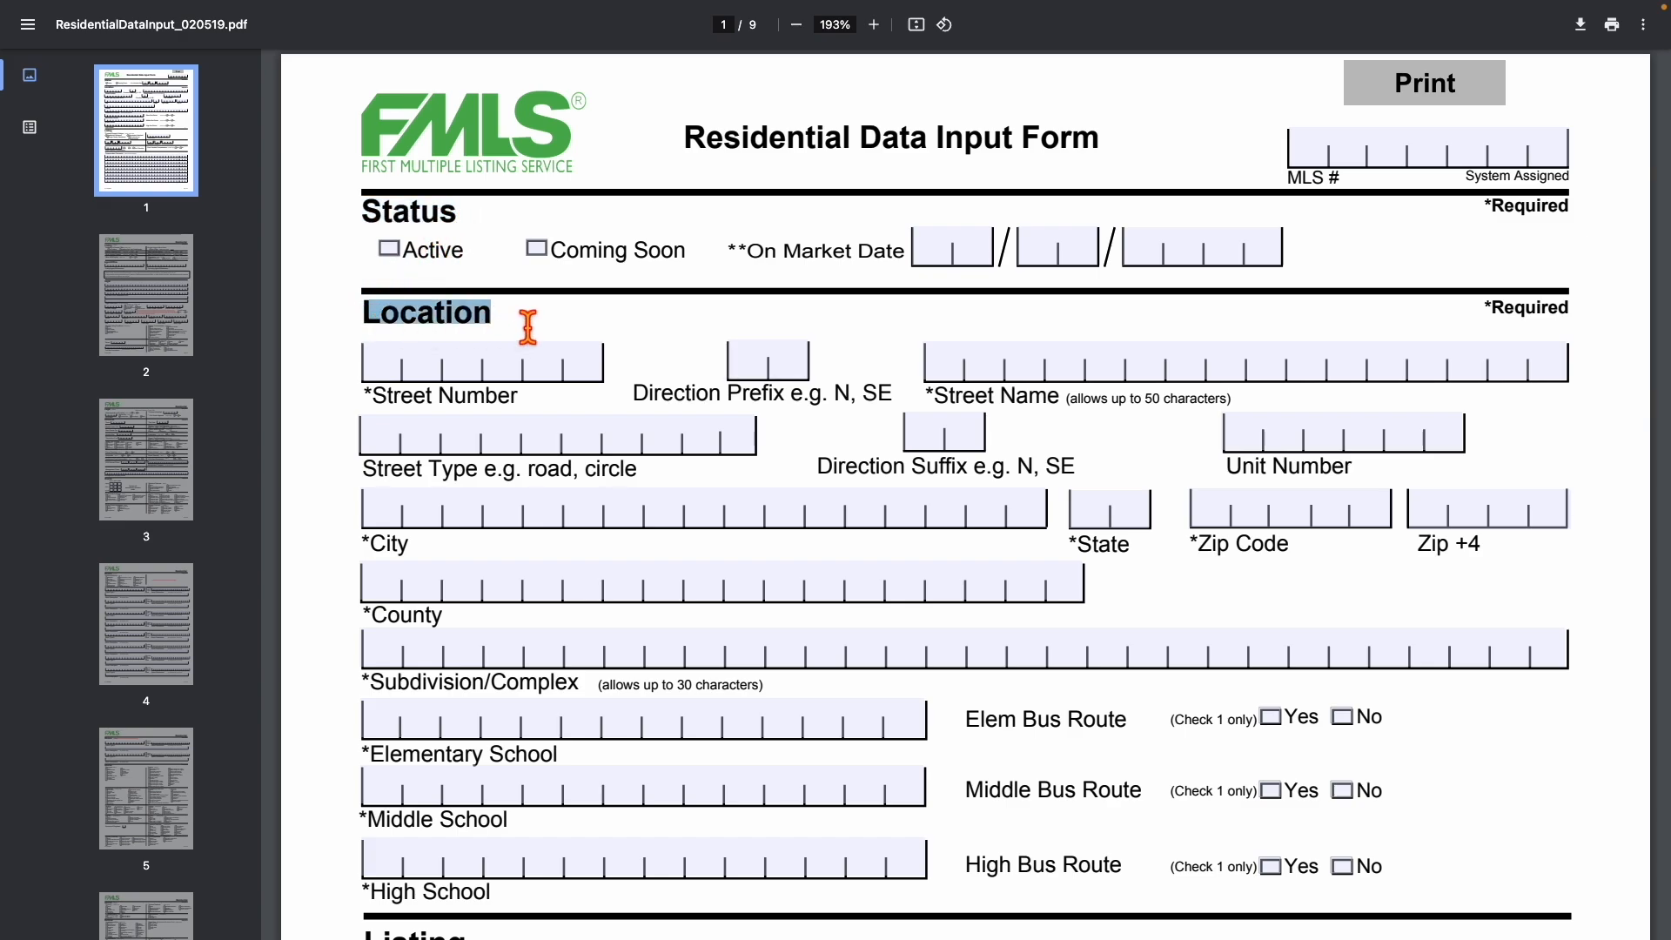
{"action": "scroll", "coordinate": [528, 323], "scroll_direction": "down", "scroll_amount": 1}
{"action": "scroll", "coordinate": [528, 327], "scroll_direction": "down", "scroll_amount": 5}
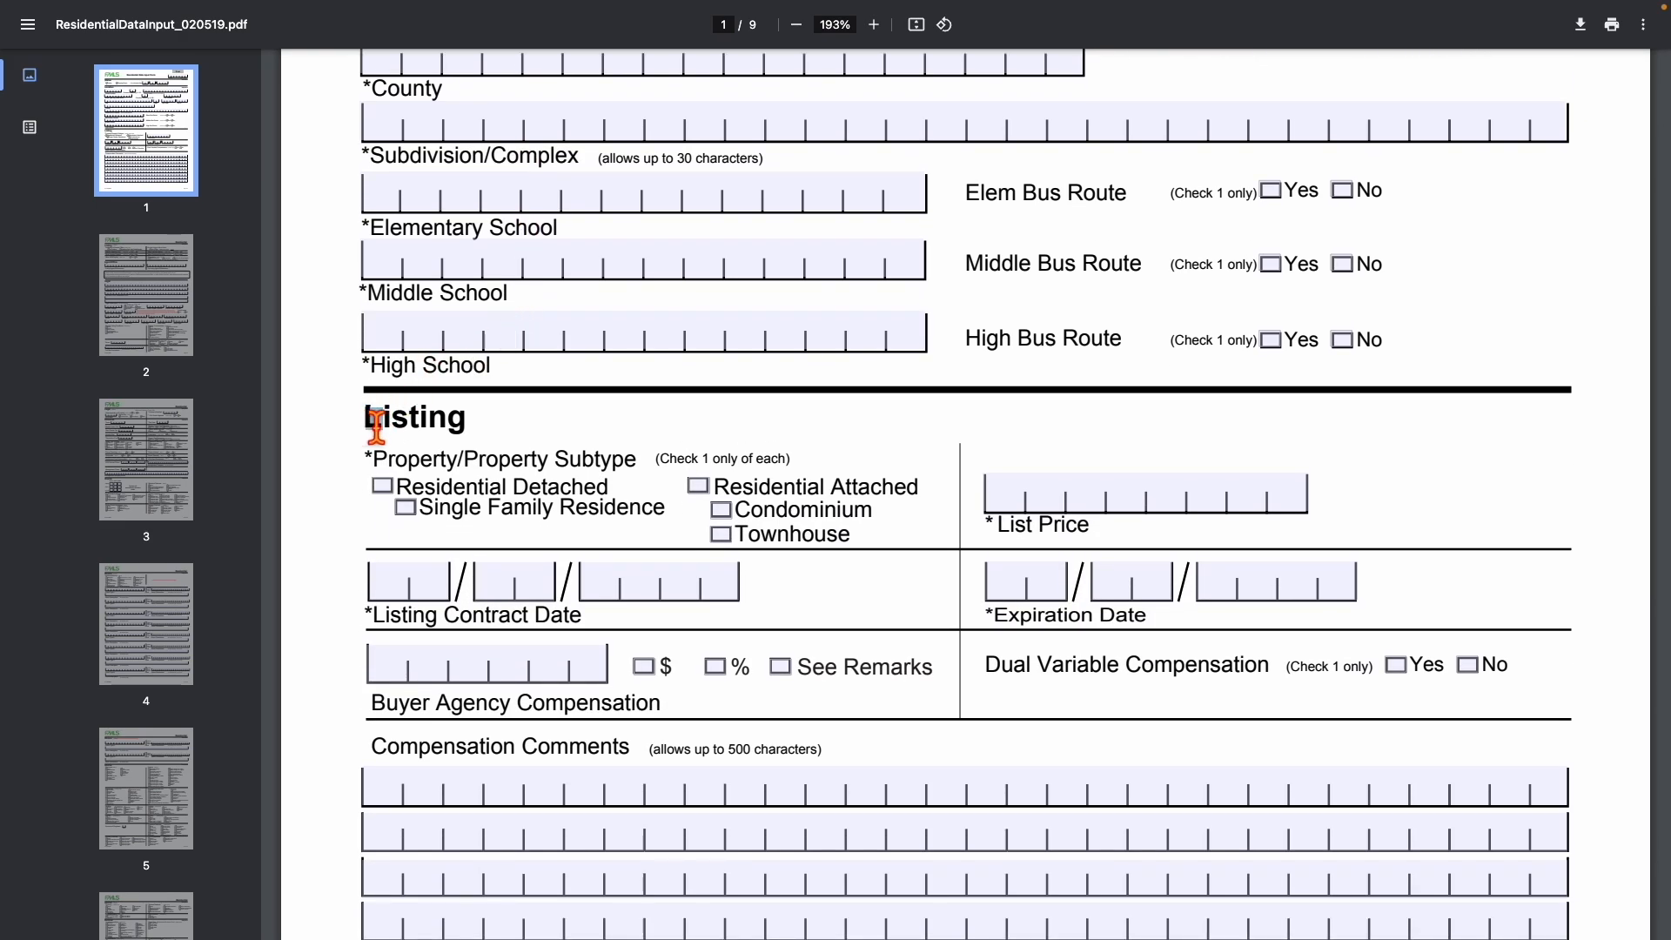
{"action": "scroll", "coordinate": [514, 426], "scroll_direction": "down", "scroll_amount": 3}
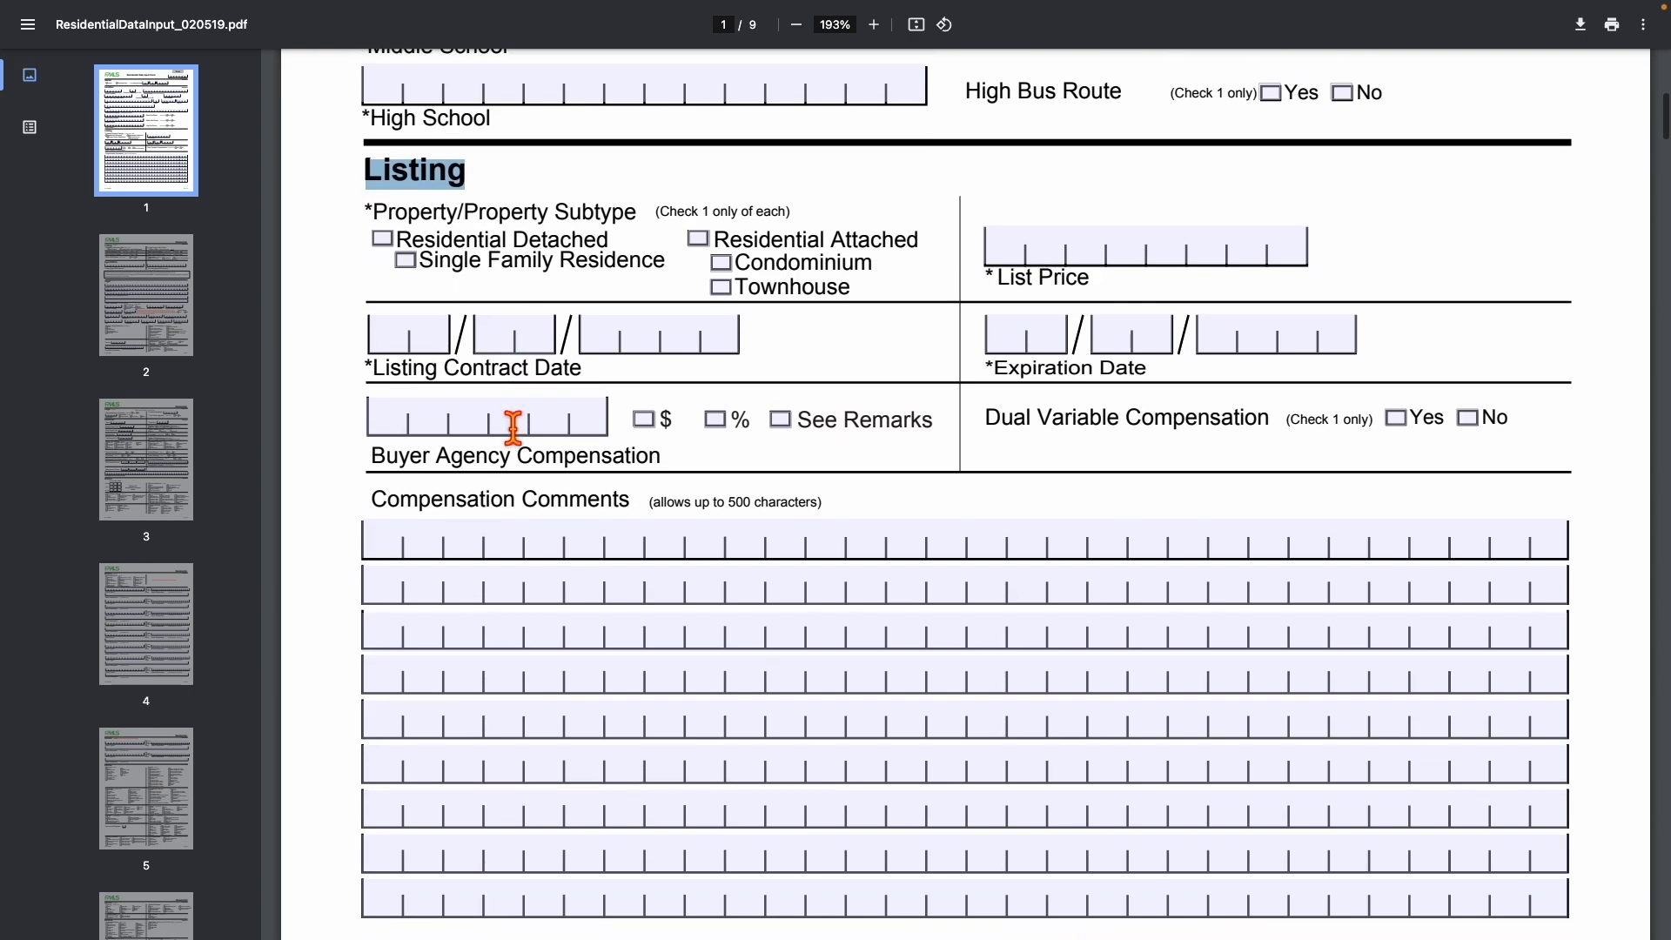
{"action": "scroll", "coordinate": [514, 426], "scroll_direction": "down", "scroll_amount": 6}
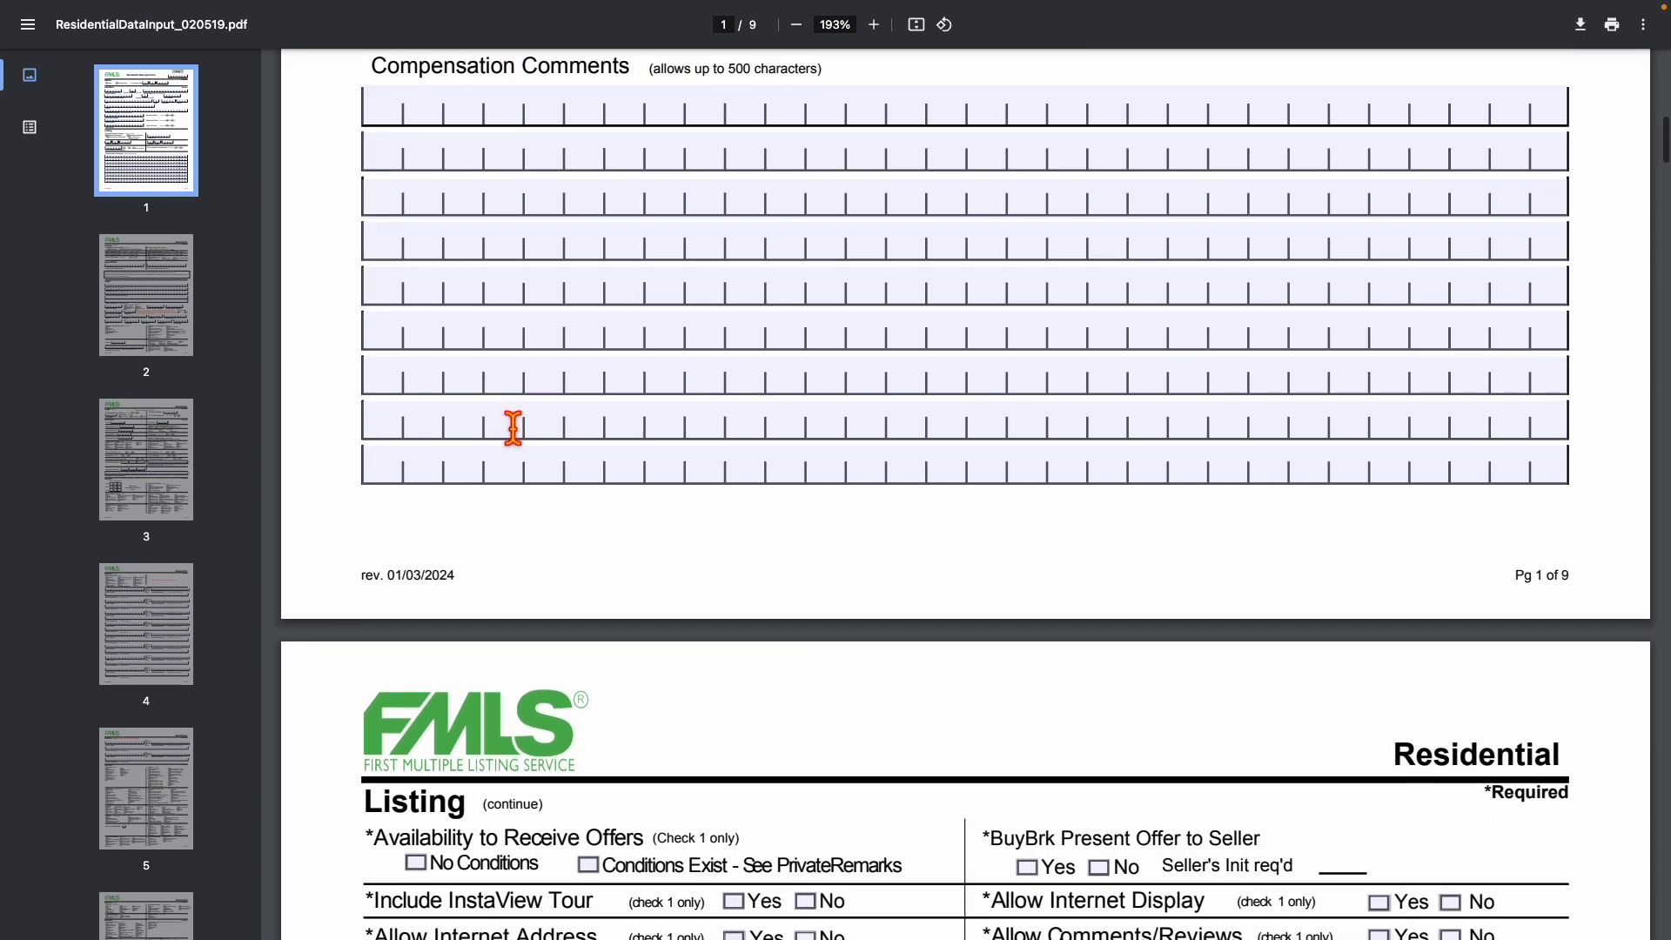
{"action": "scroll", "coordinate": [513, 426], "scroll_direction": "down", "scroll_amount": 4}
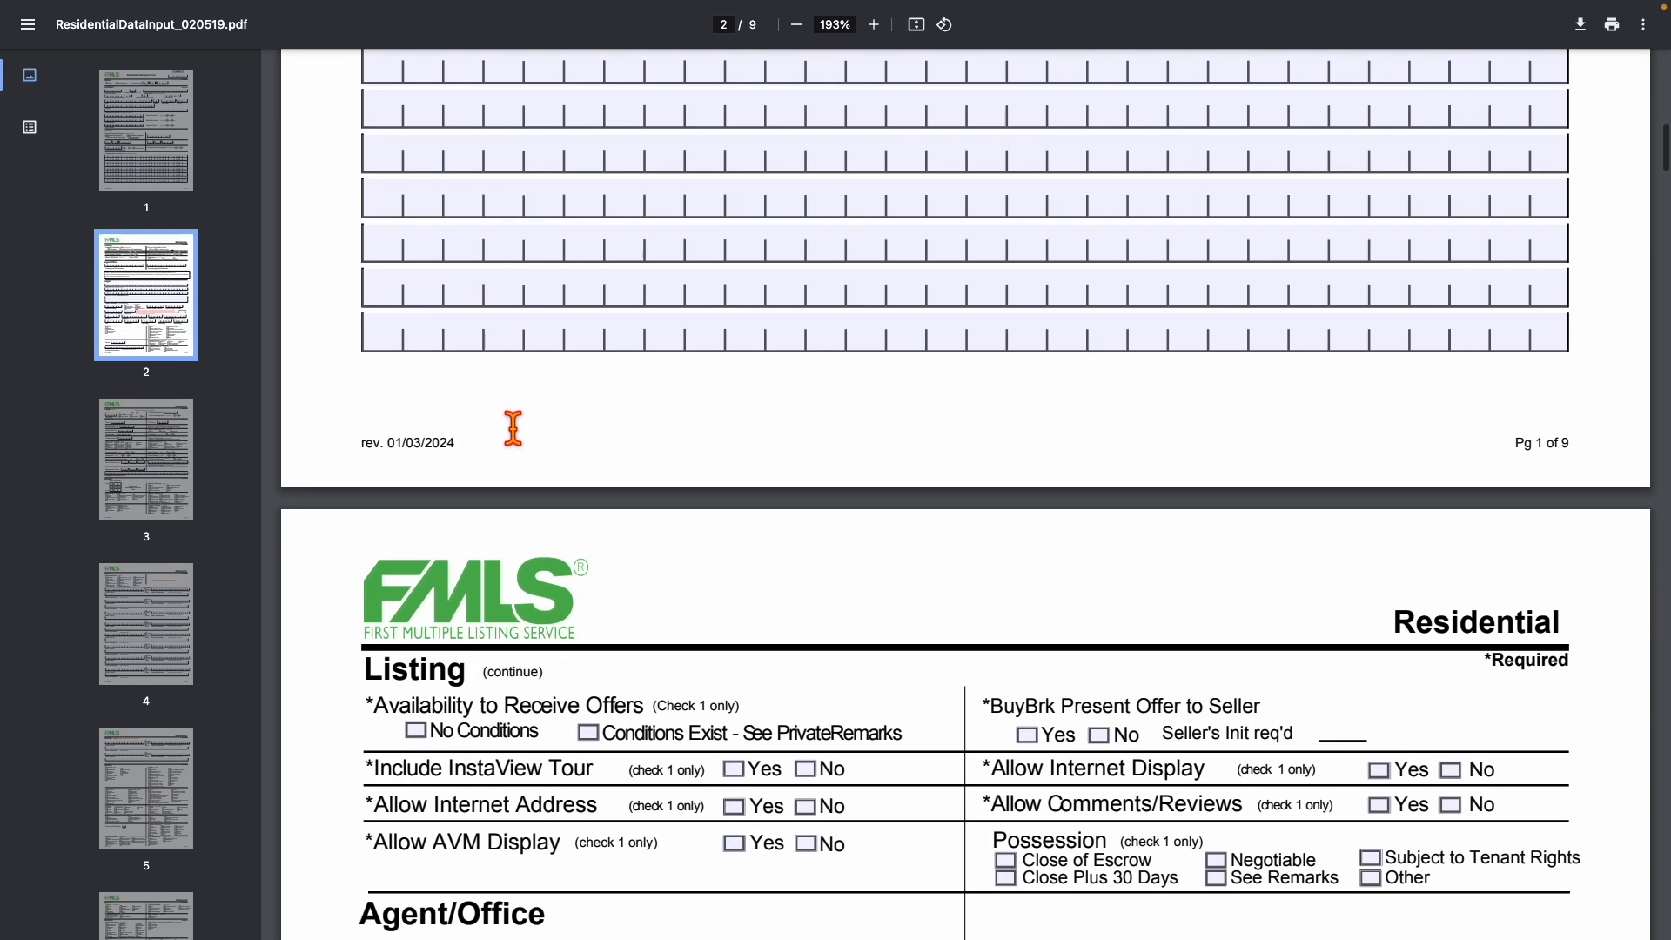
{"action": "scroll", "coordinate": [514, 427], "scroll_direction": "down", "scroll_amount": 3}
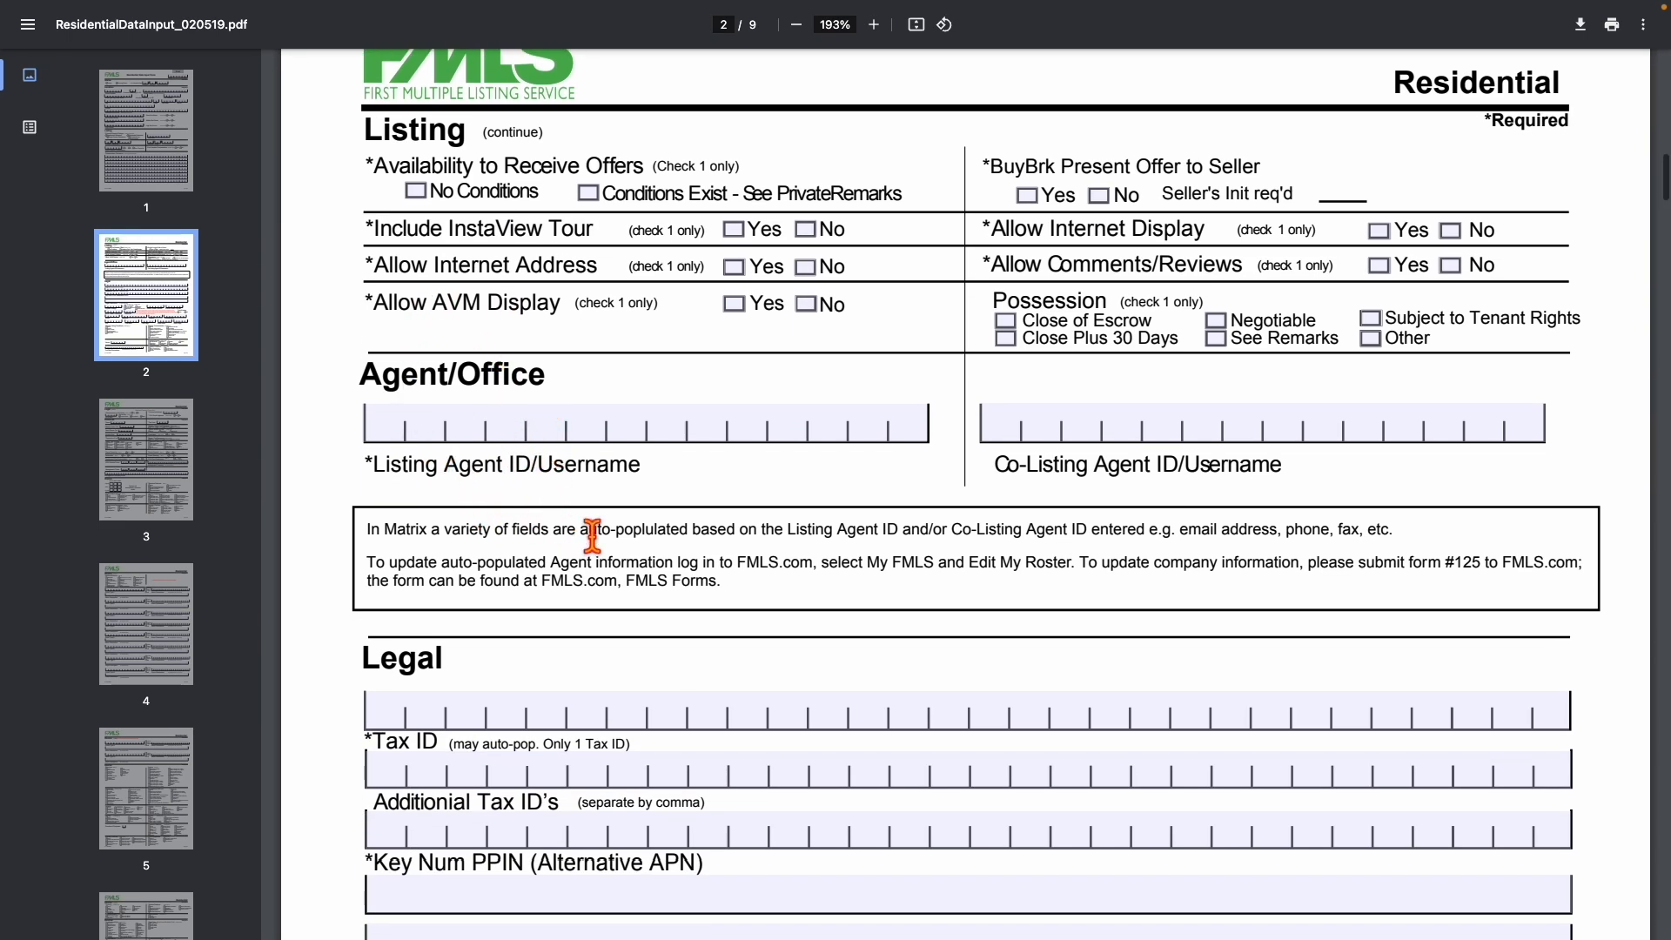
{"action": "scroll", "coordinate": [609, 540], "scroll_direction": "down", "scroll_amount": 4}
{"action": "scroll", "coordinate": [687, 563], "scroll_direction": "down", "scroll_amount": 15}
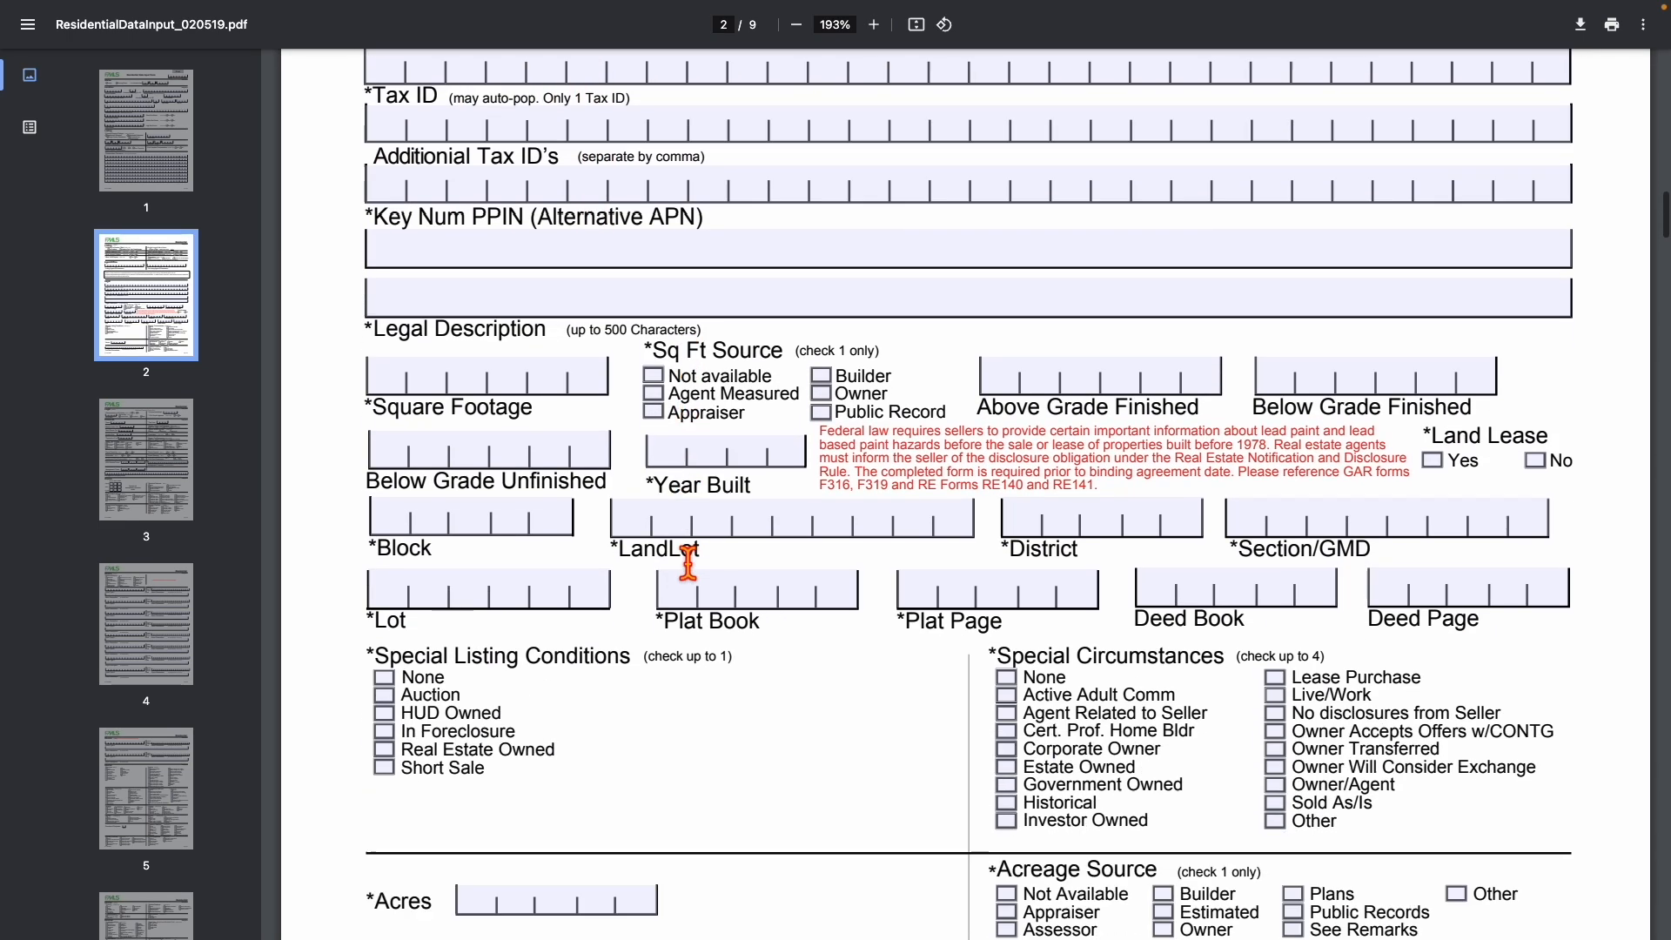
{"action": "scroll", "coordinate": [687, 563], "scroll_direction": "down", "scroll_amount": 2}
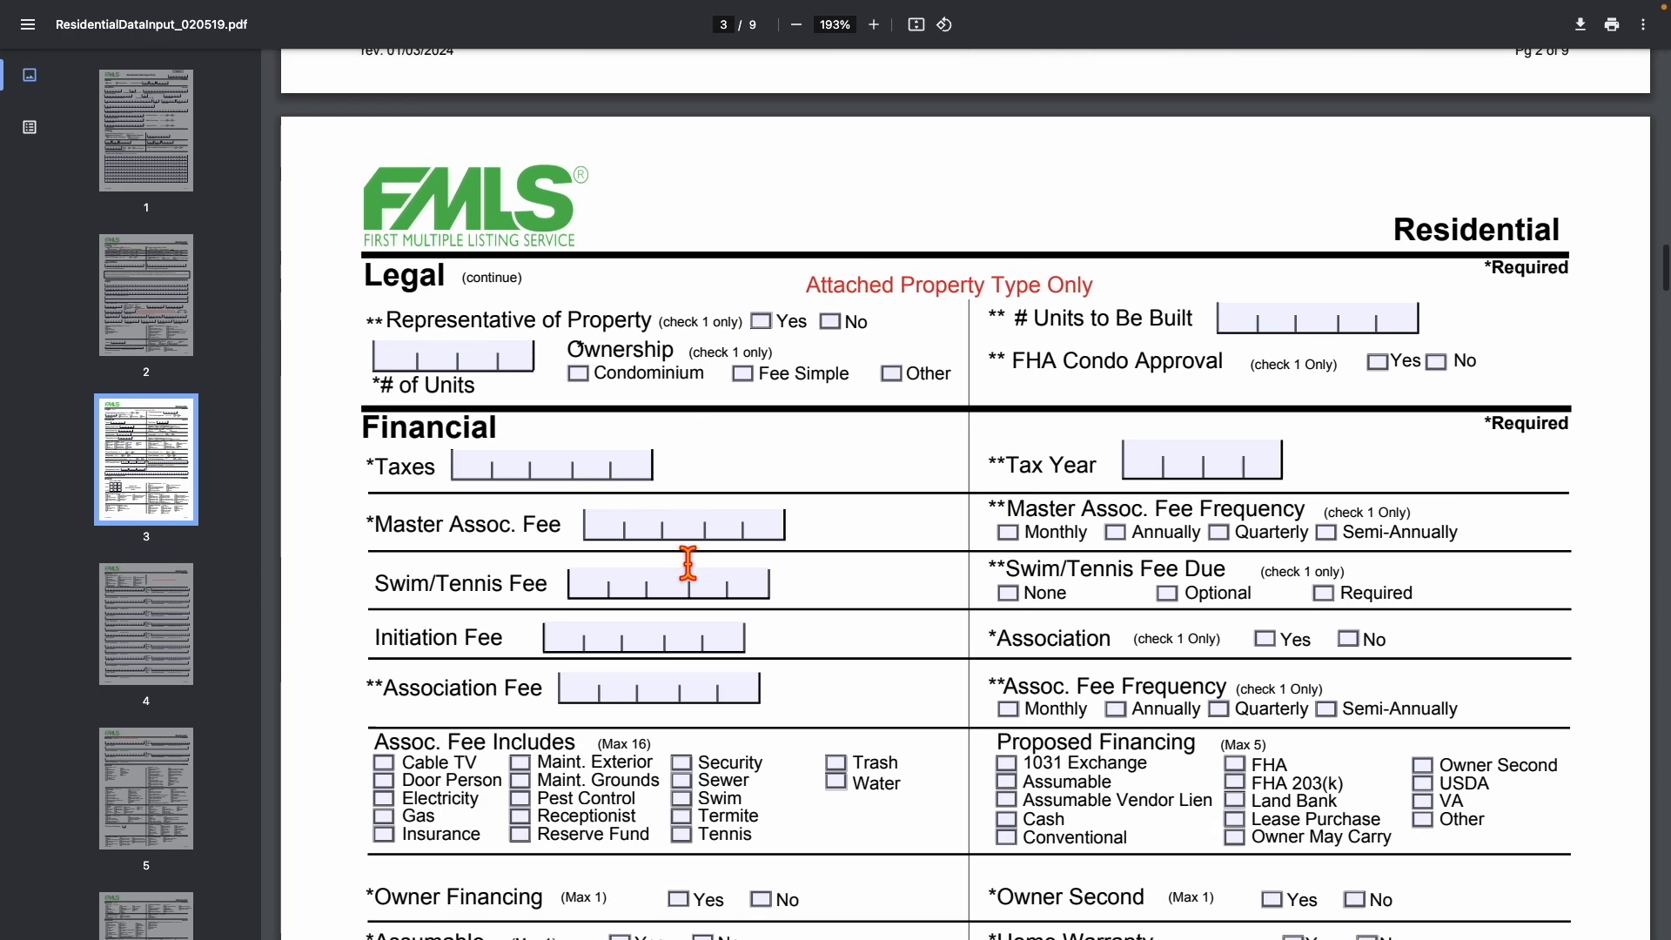
{"action": "scroll", "coordinate": [616, 659], "scroll_direction": "down", "scroll_amount": 5}
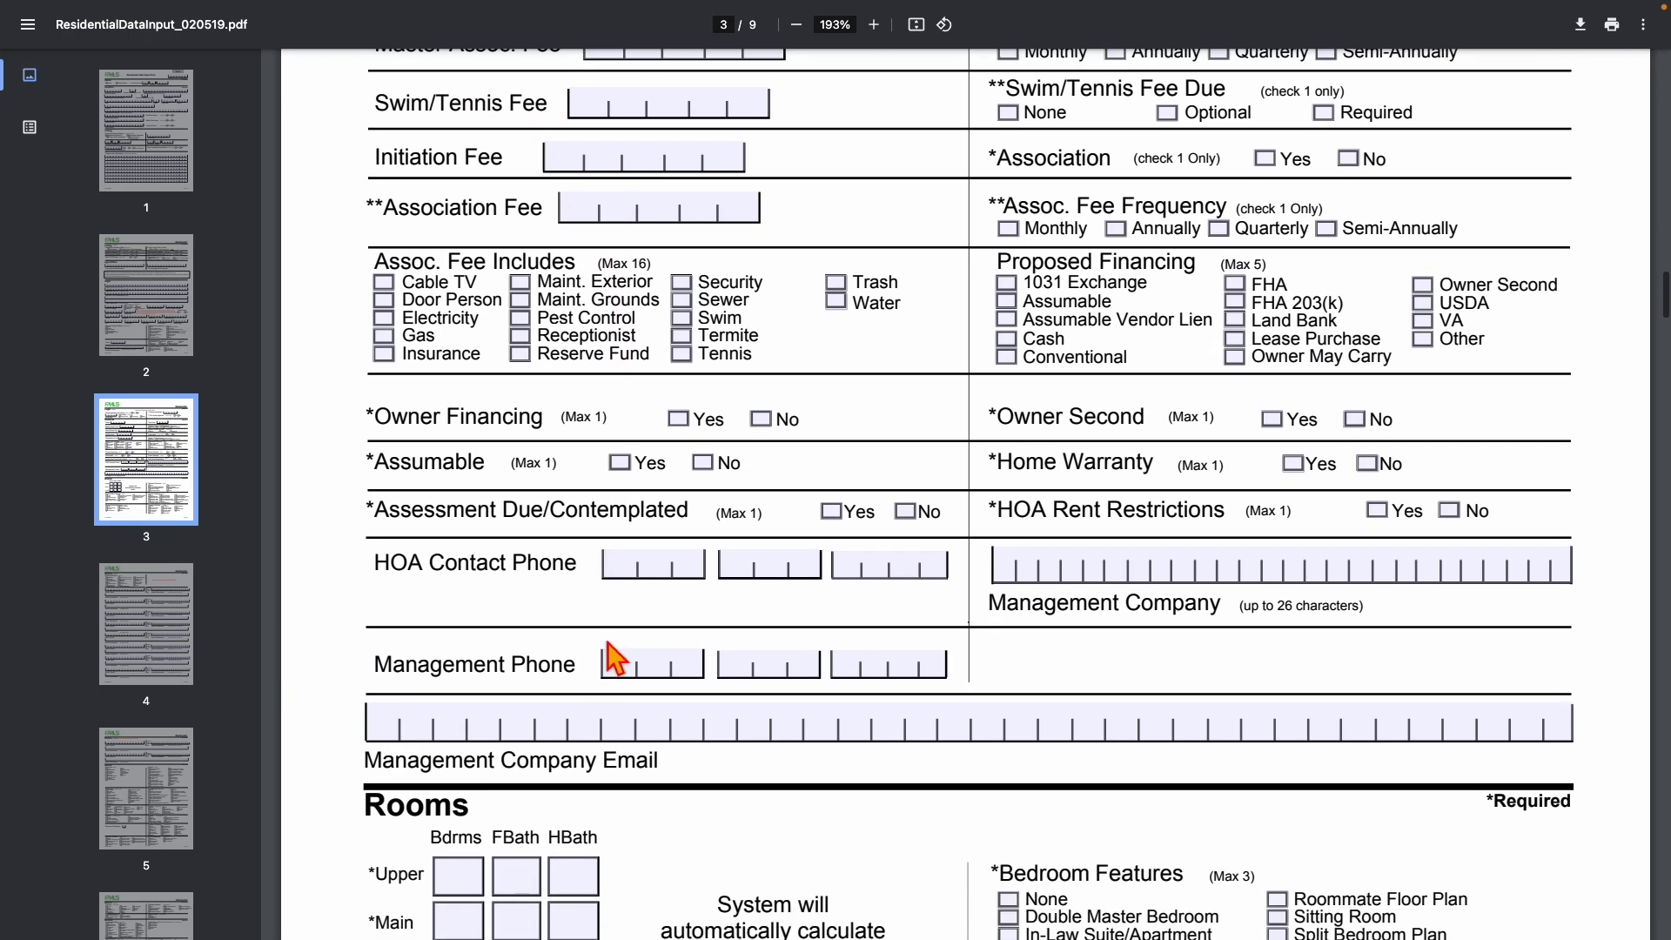
{"action": "scroll", "coordinate": [583, 683], "scroll_direction": "down", "scroll_amount": 2}
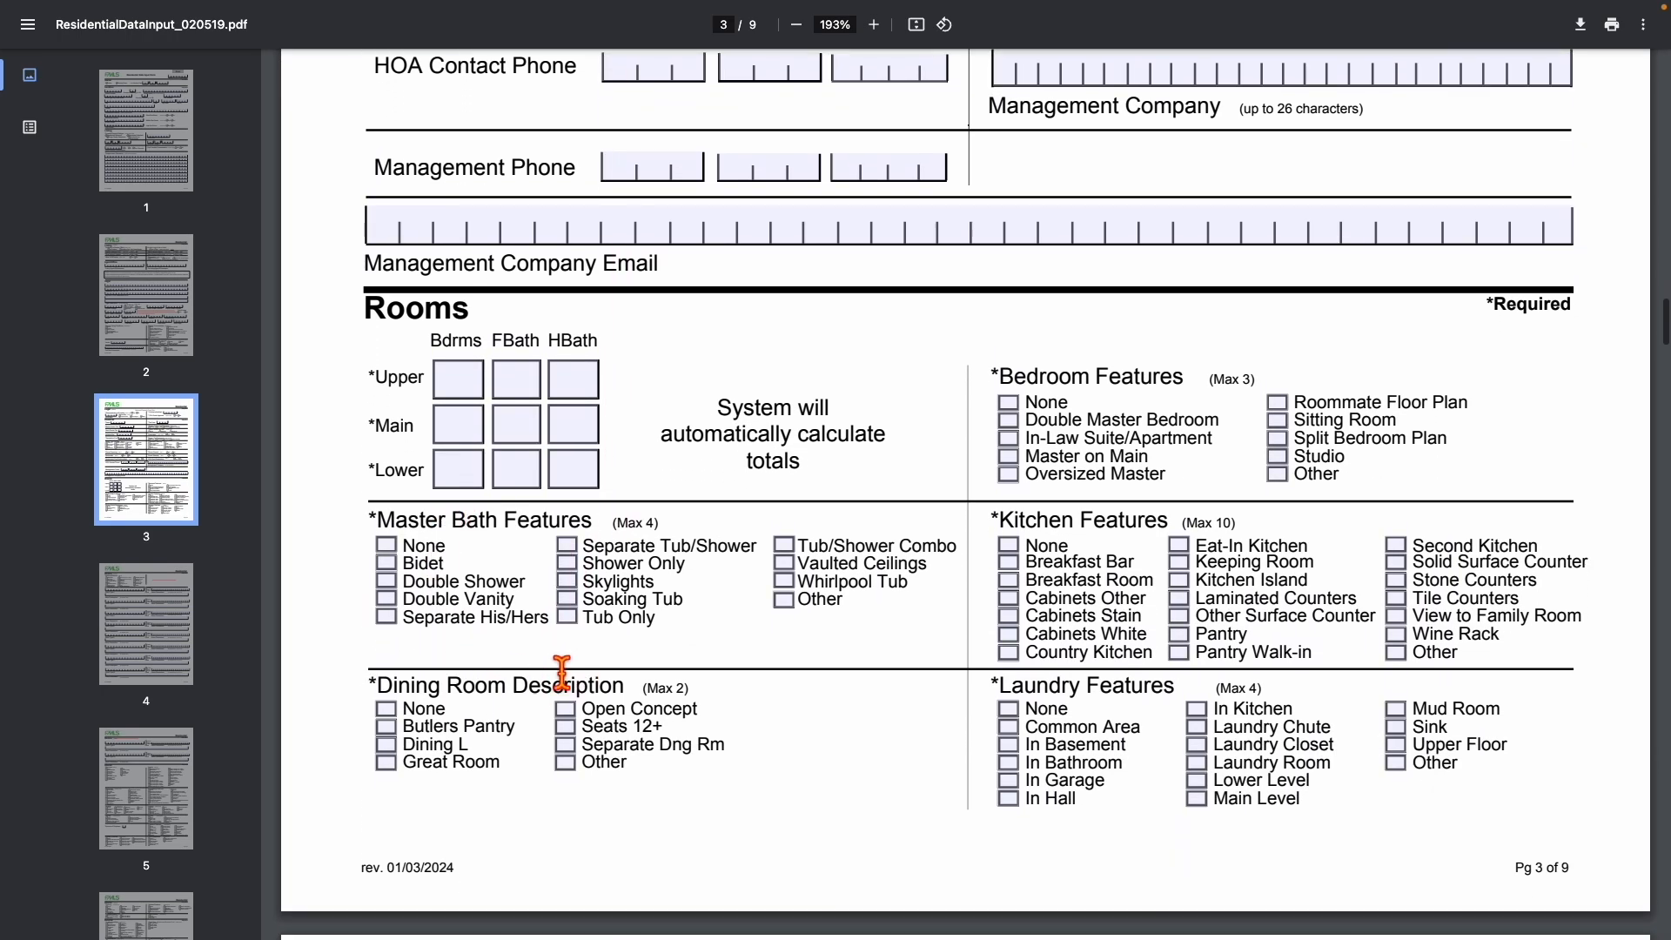
{"action": "scroll", "coordinate": [638, 728], "scroll_direction": "down", "scroll_amount": 9}
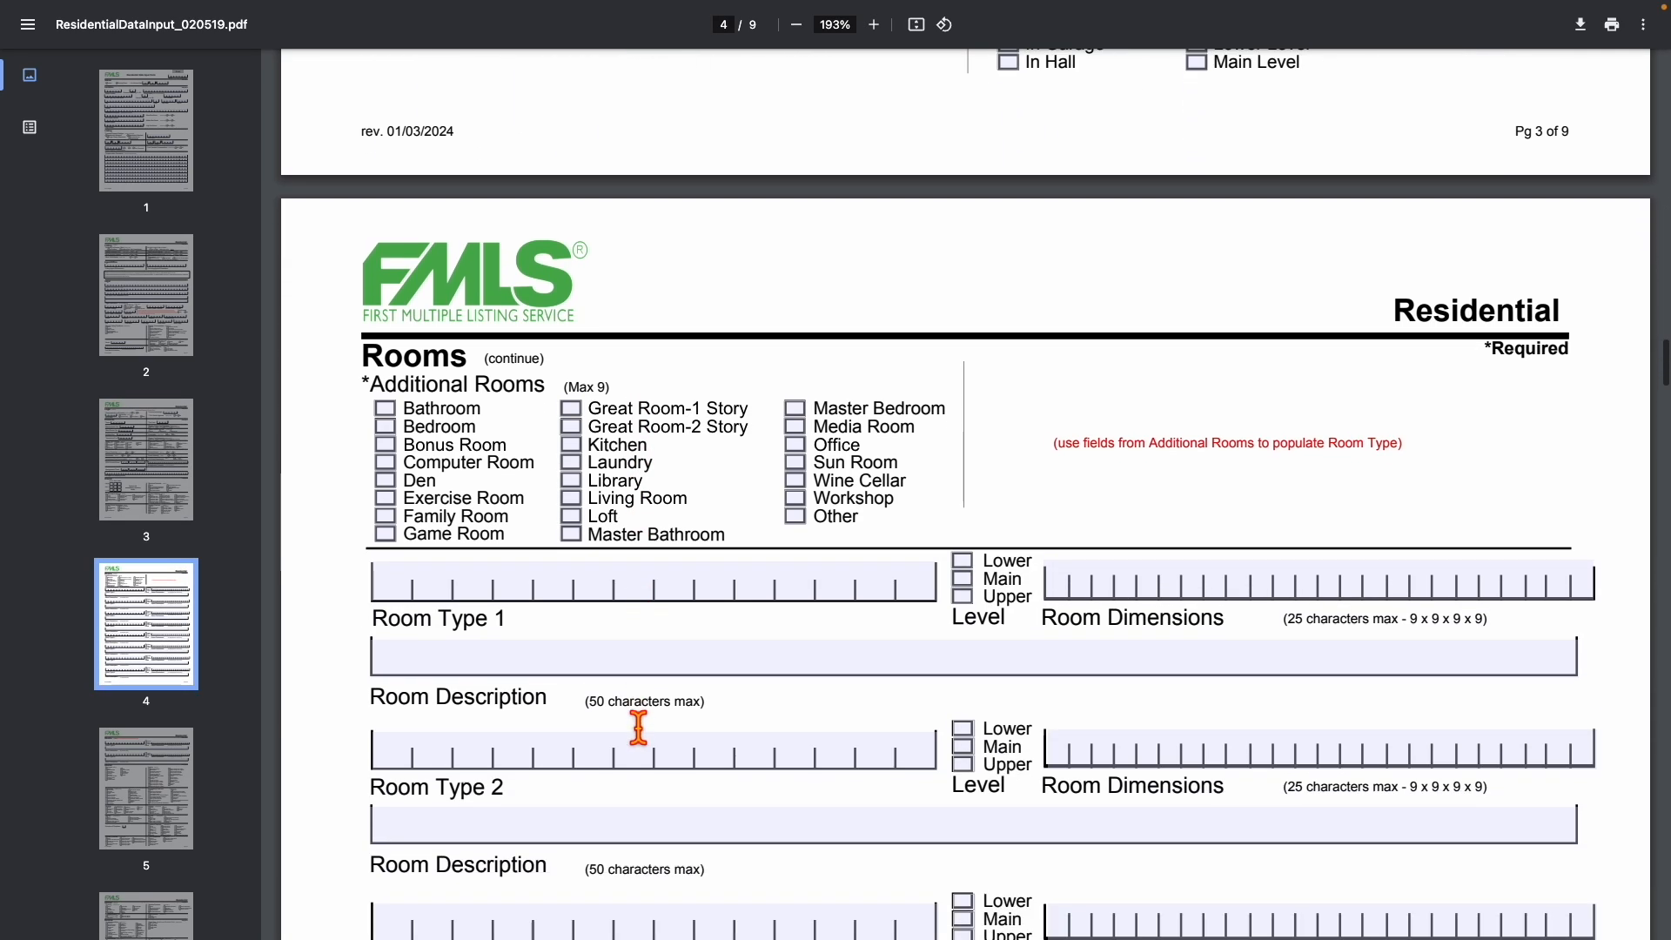
{"action": "scroll", "coordinate": [639, 728], "scroll_direction": "down", "scroll_amount": 2}
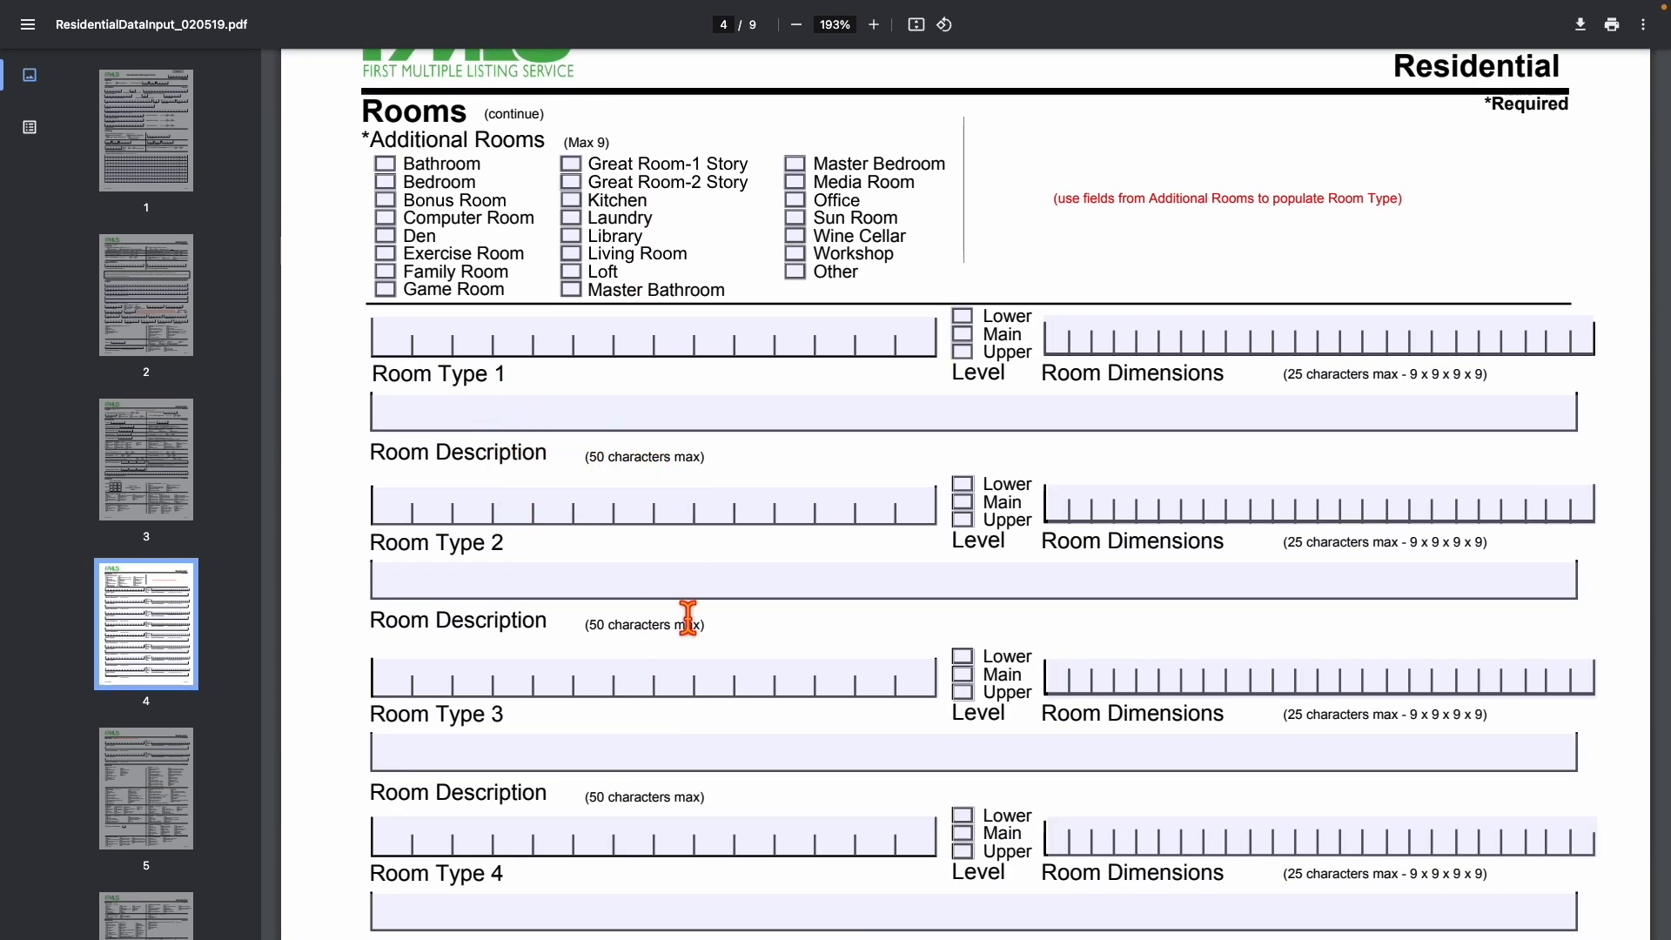
{"action": "scroll", "coordinate": [599, 694], "scroll_direction": "down", "scroll_amount": 12}
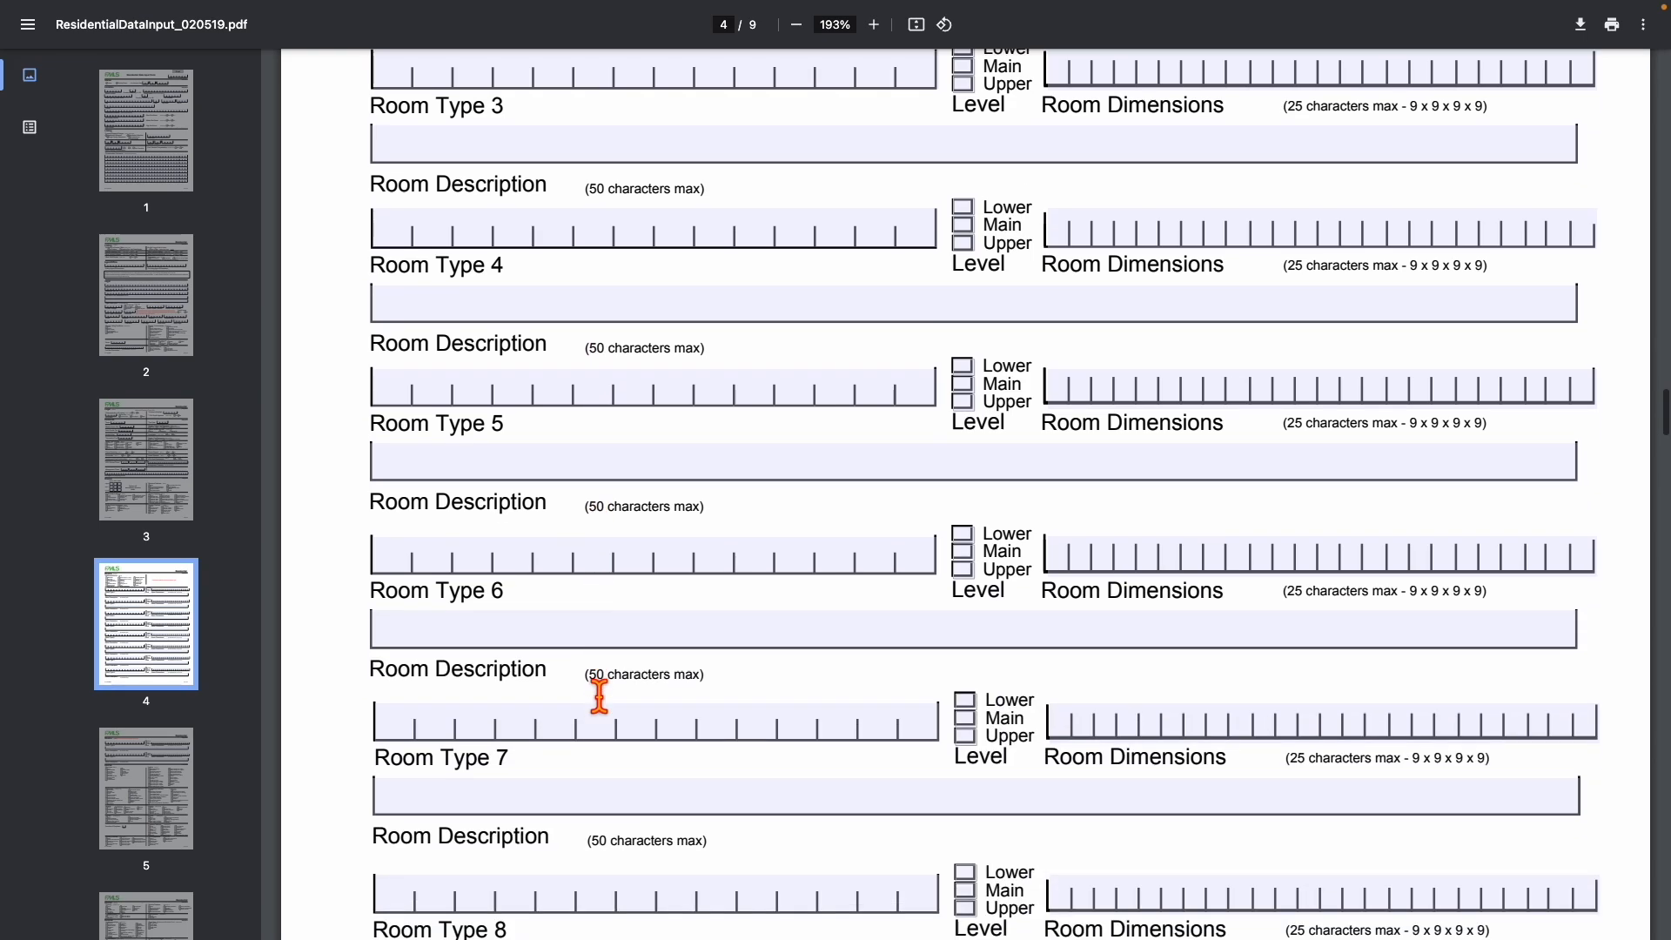
{"action": "scroll", "coordinate": [599, 694], "scroll_direction": "down", "scroll_amount": 8}
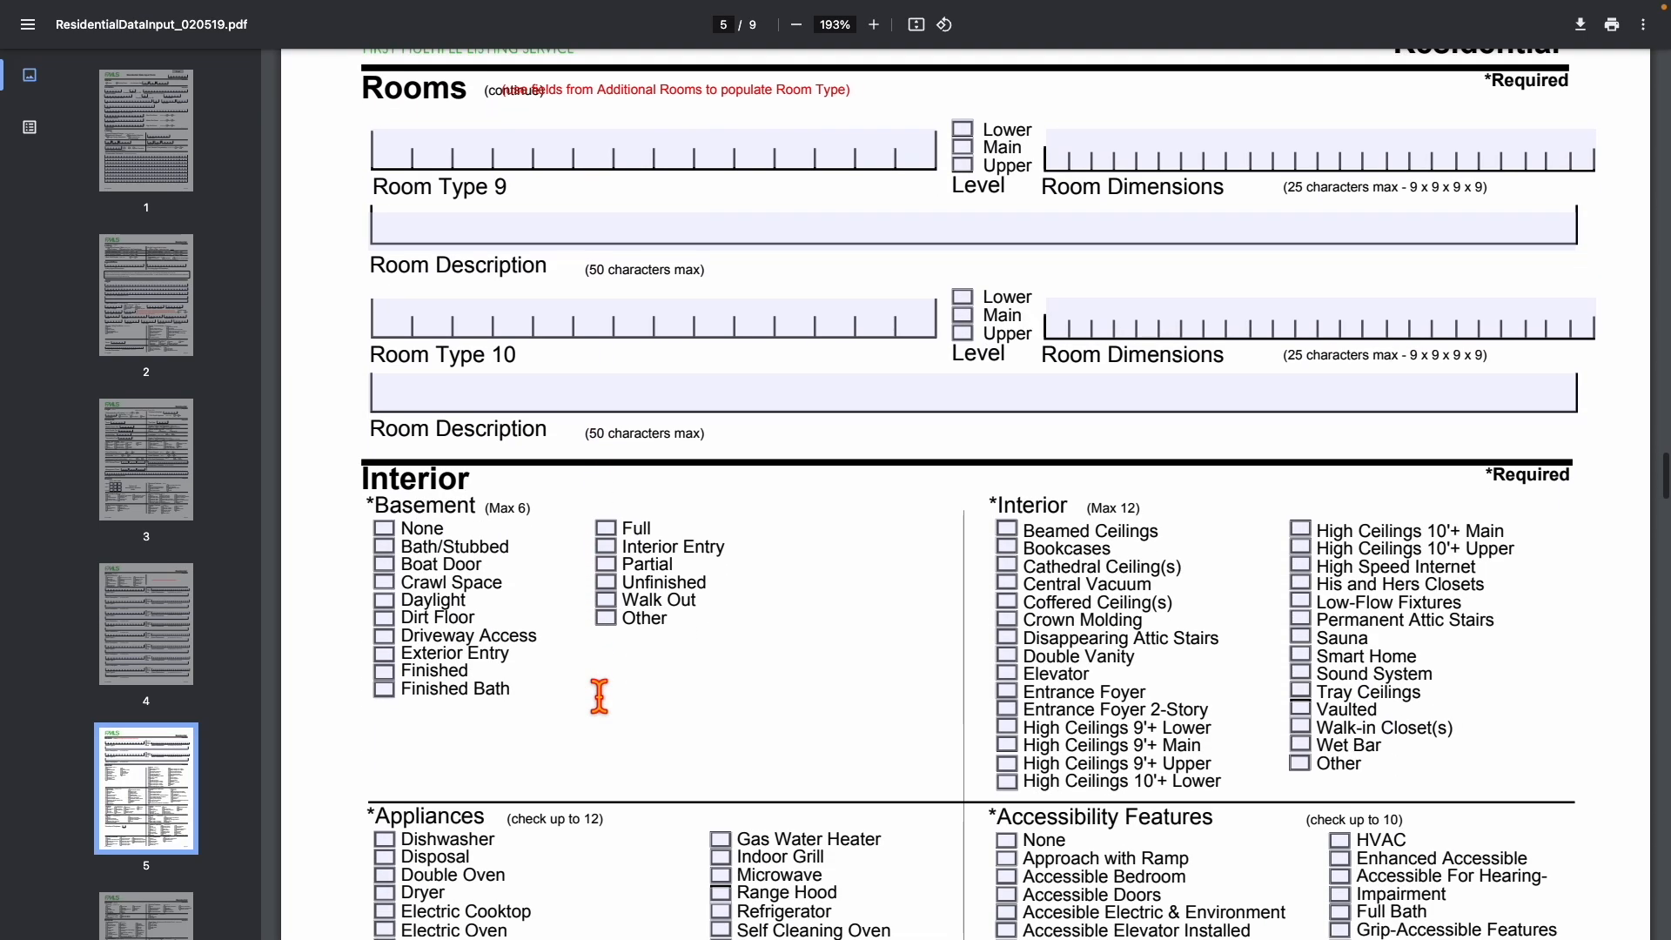
Highlight the Interior and Basement headings, then continue to page 6's Exterior section.
{"action": "left_click_drag", "start_coordinate": [364, 496], "coordinate": [513, 489]}
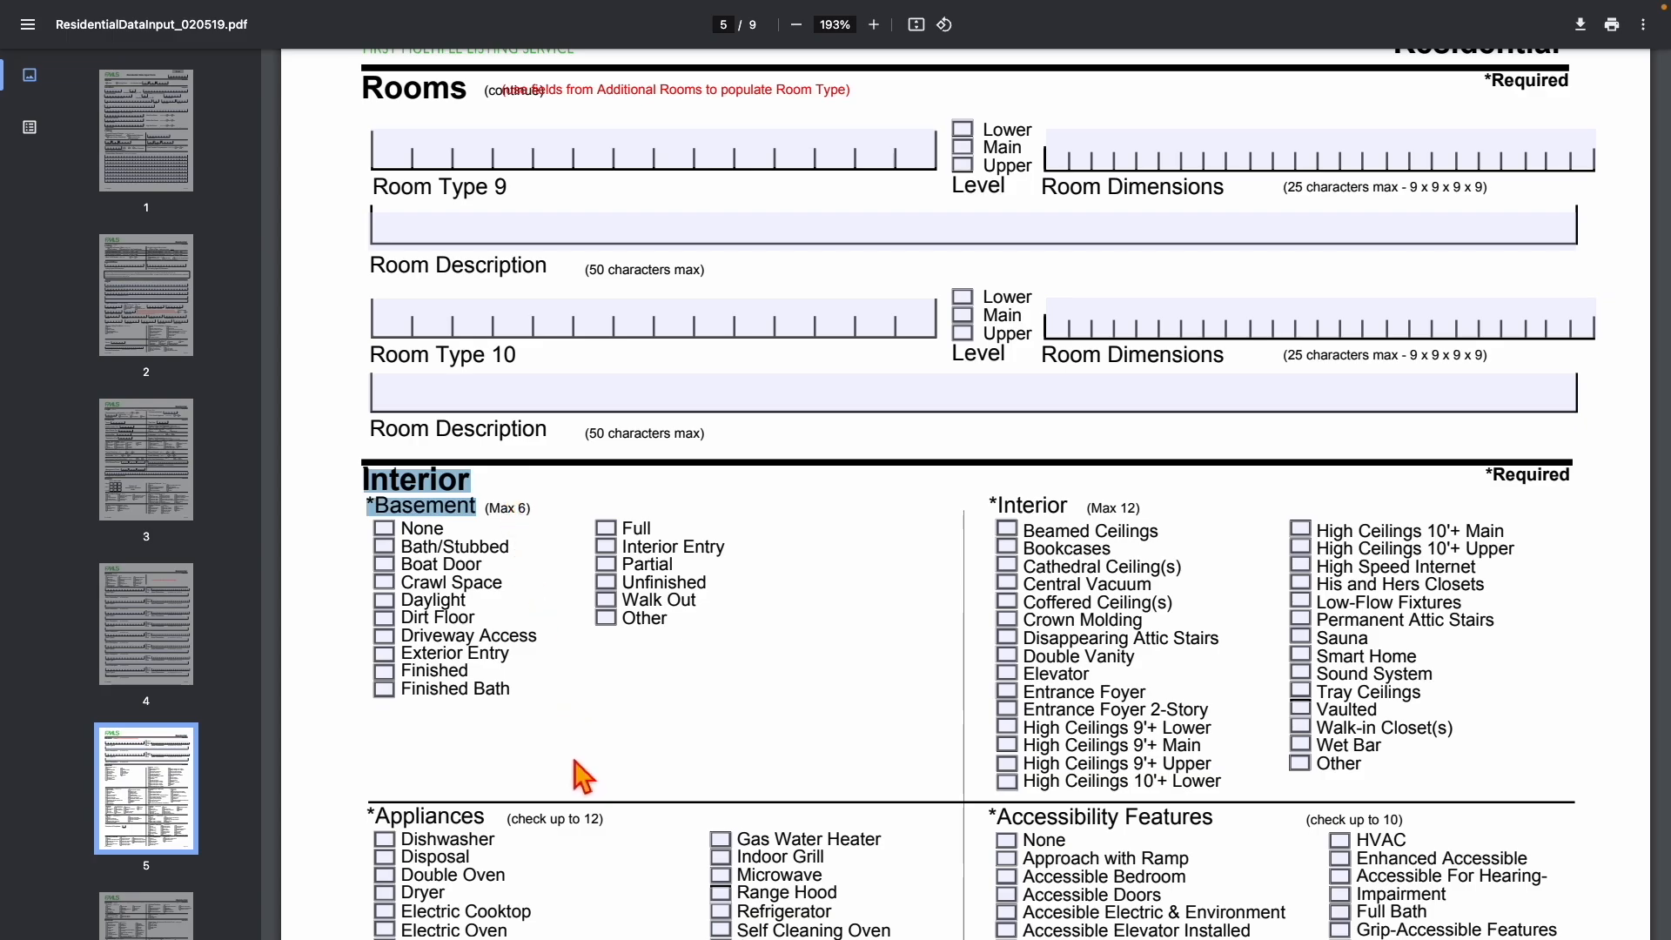
{"action": "scroll", "coordinate": [577, 766], "scroll_direction": "down", "scroll_amount": 6}
{"action": "scroll", "coordinate": [571, 765], "scroll_direction": "down", "scroll_amount": 11}
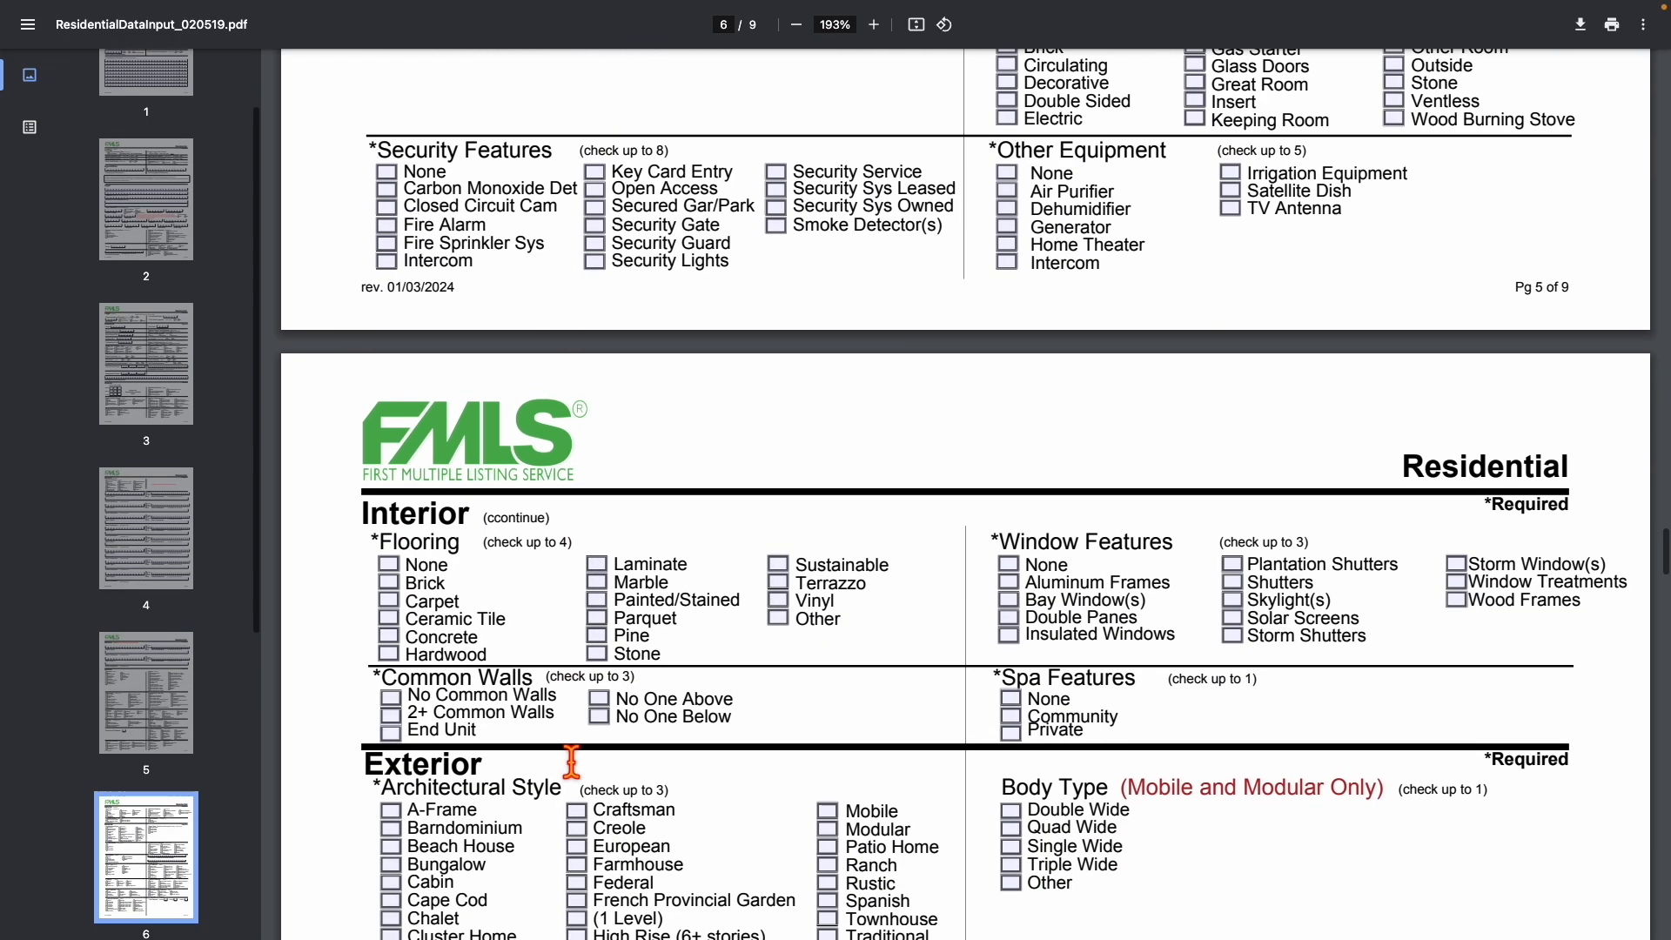
{"action": "left_click_drag", "start_coordinate": [364, 599], "coordinate": [582, 609]}
{"action": "scroll", "coordinate": [582, 609], "scroll_direction": "down", "scroll_amount": 3}
{"action": "scroll", "coordinate": [582, 609], "scroll_direction": "down", "scroll_amount": 4}
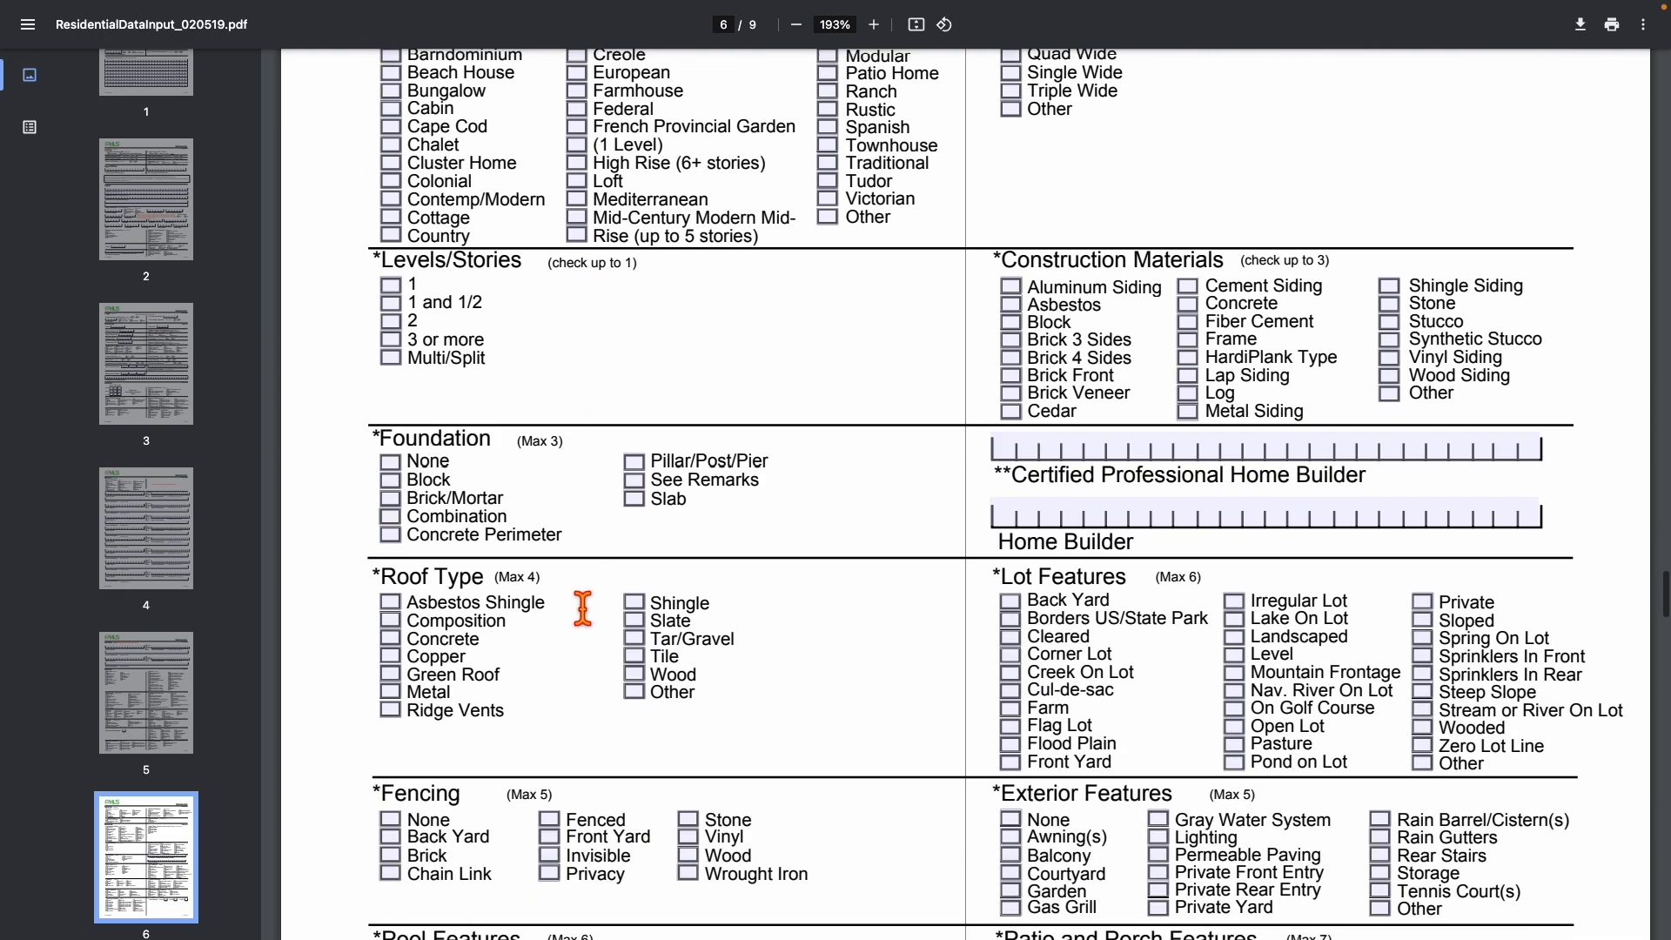
{"action": "scroll", "coordinate": [578, 609], "scroll_direction": "up", "scroll_amount": 5}
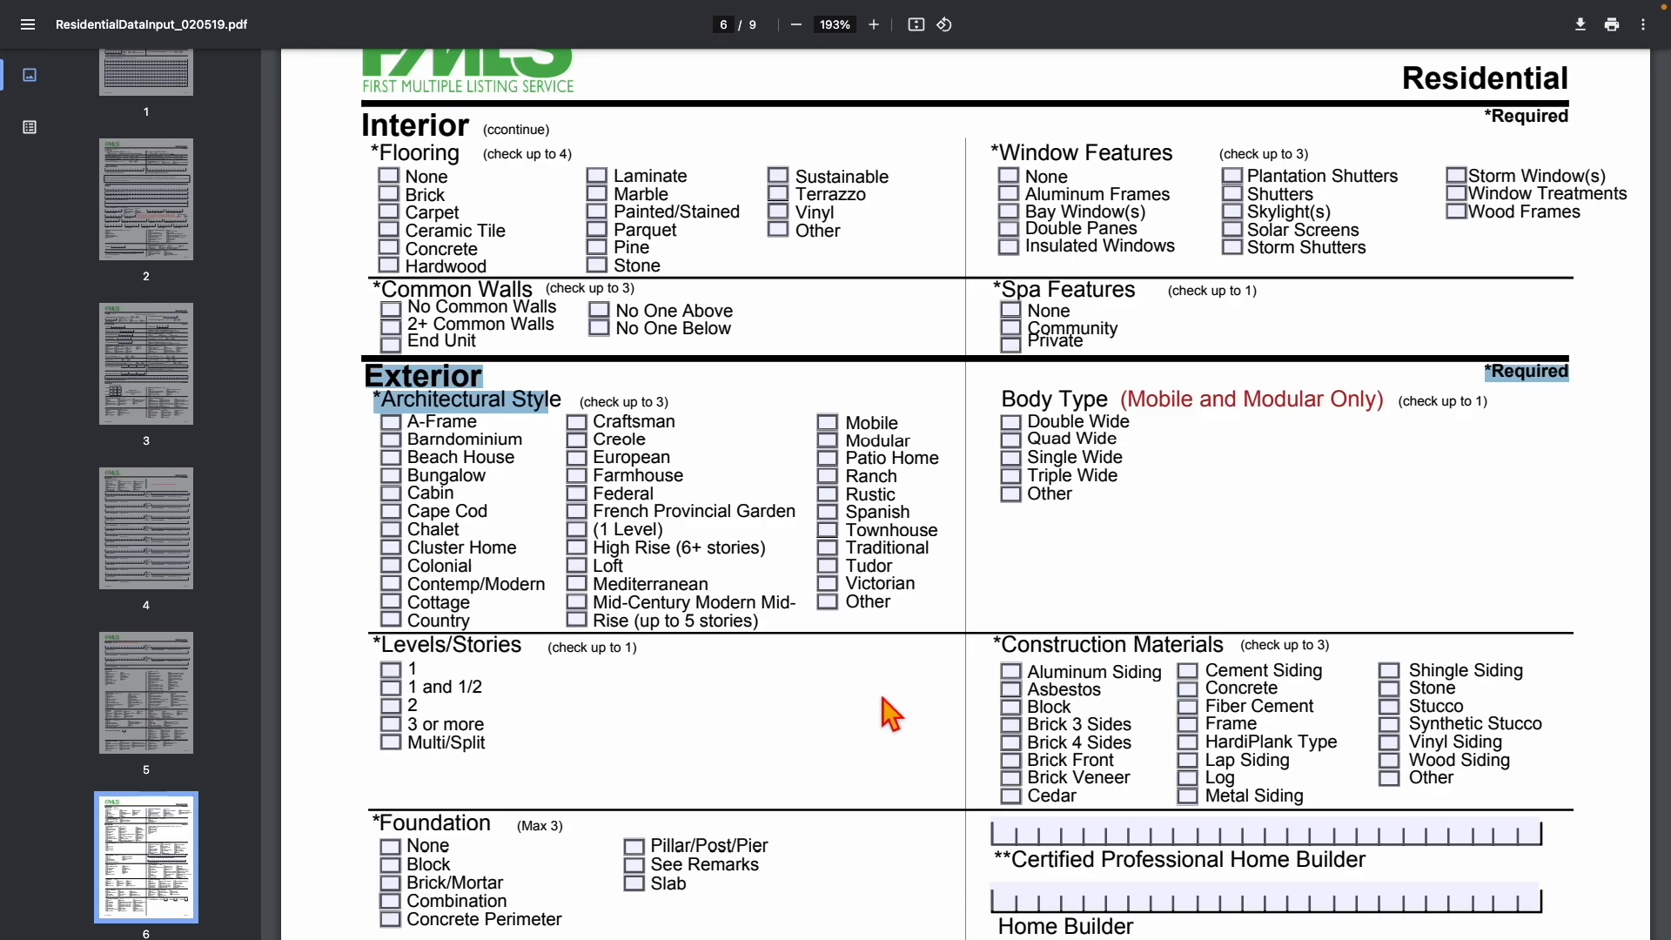
Scroll back to the bottom of page 5, showing Security Features and Other Equipment.
{"action": "scroll", "coordinate": [1005, 348], "scroll_direction": "up", "scroll_amount": 8}
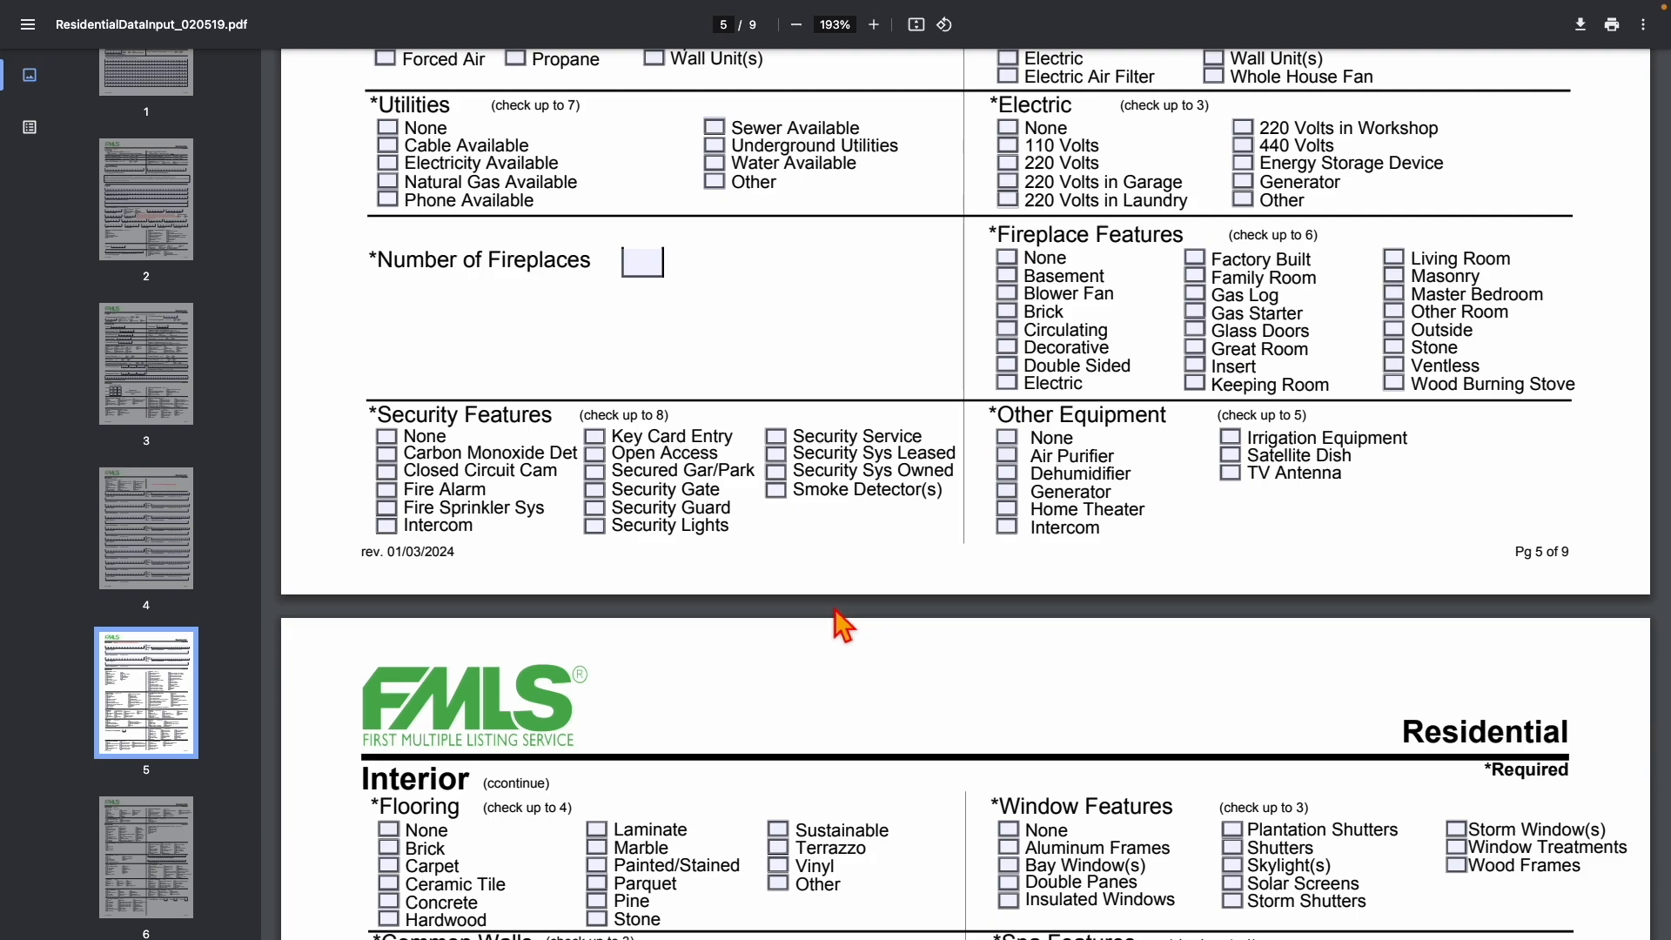
{"action": "scroll", "coordinate": [843, 625], "scroll_direction": "up", "scroll_amount": 6}
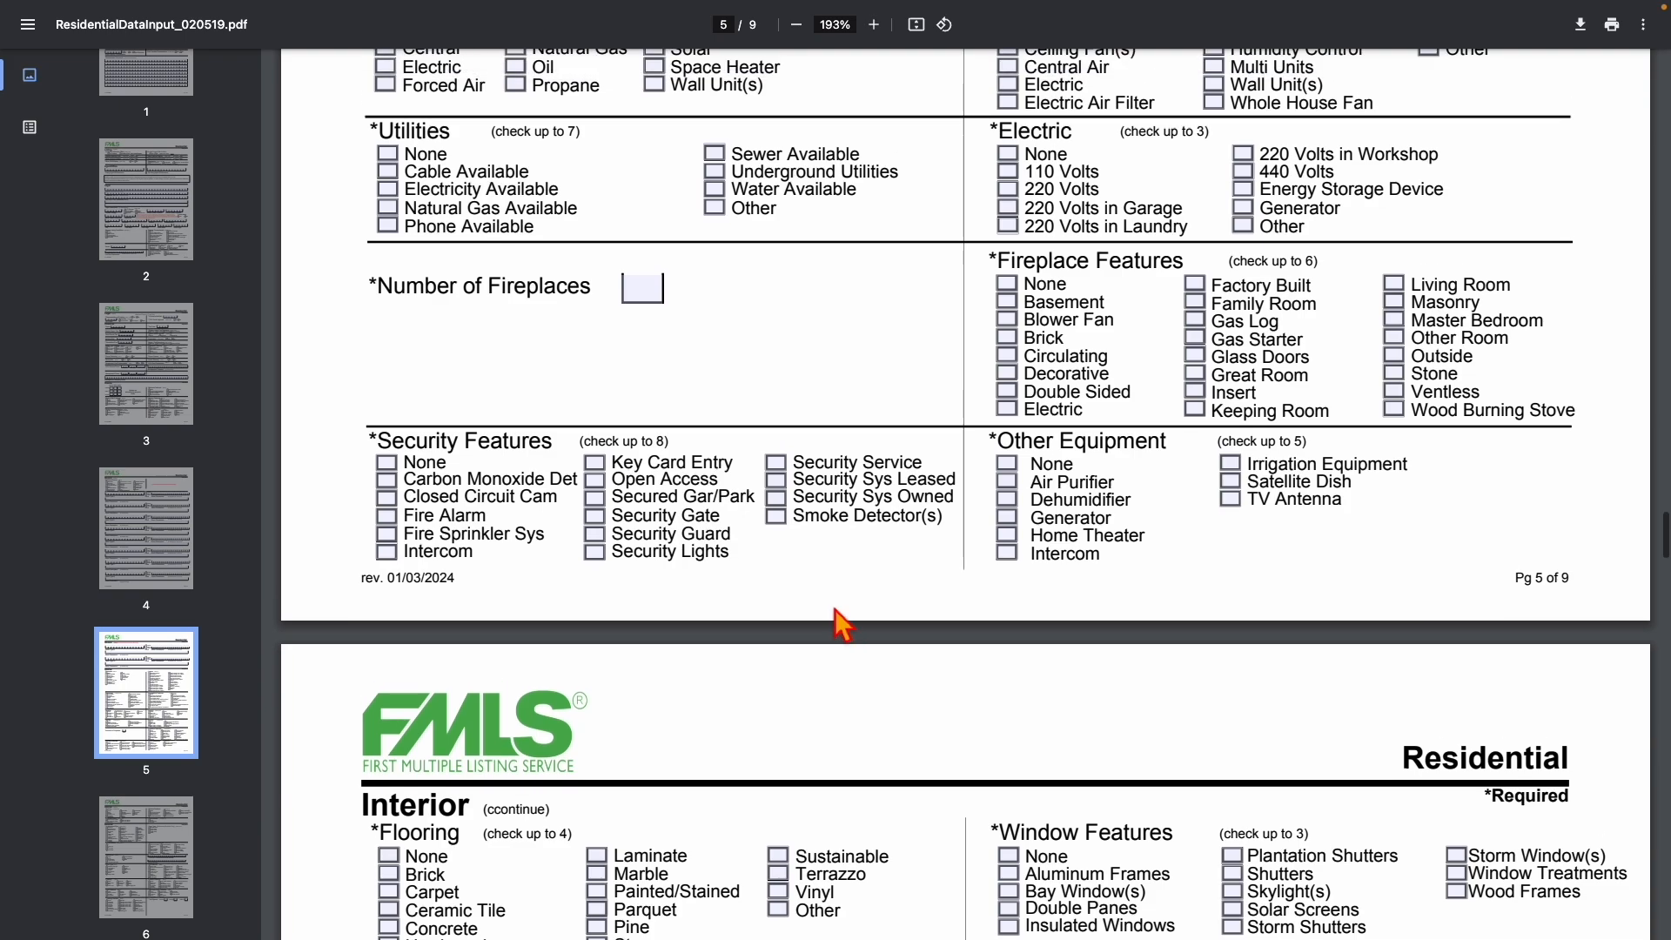
{"action": "scroll", "coordinate": [842, 625], "scroll_direction": "up", "scroll_amount": 3}
{"action": "scroll", "coordinate": [842, 625], "scroll_direction": "up", "scroll_amount": 2}
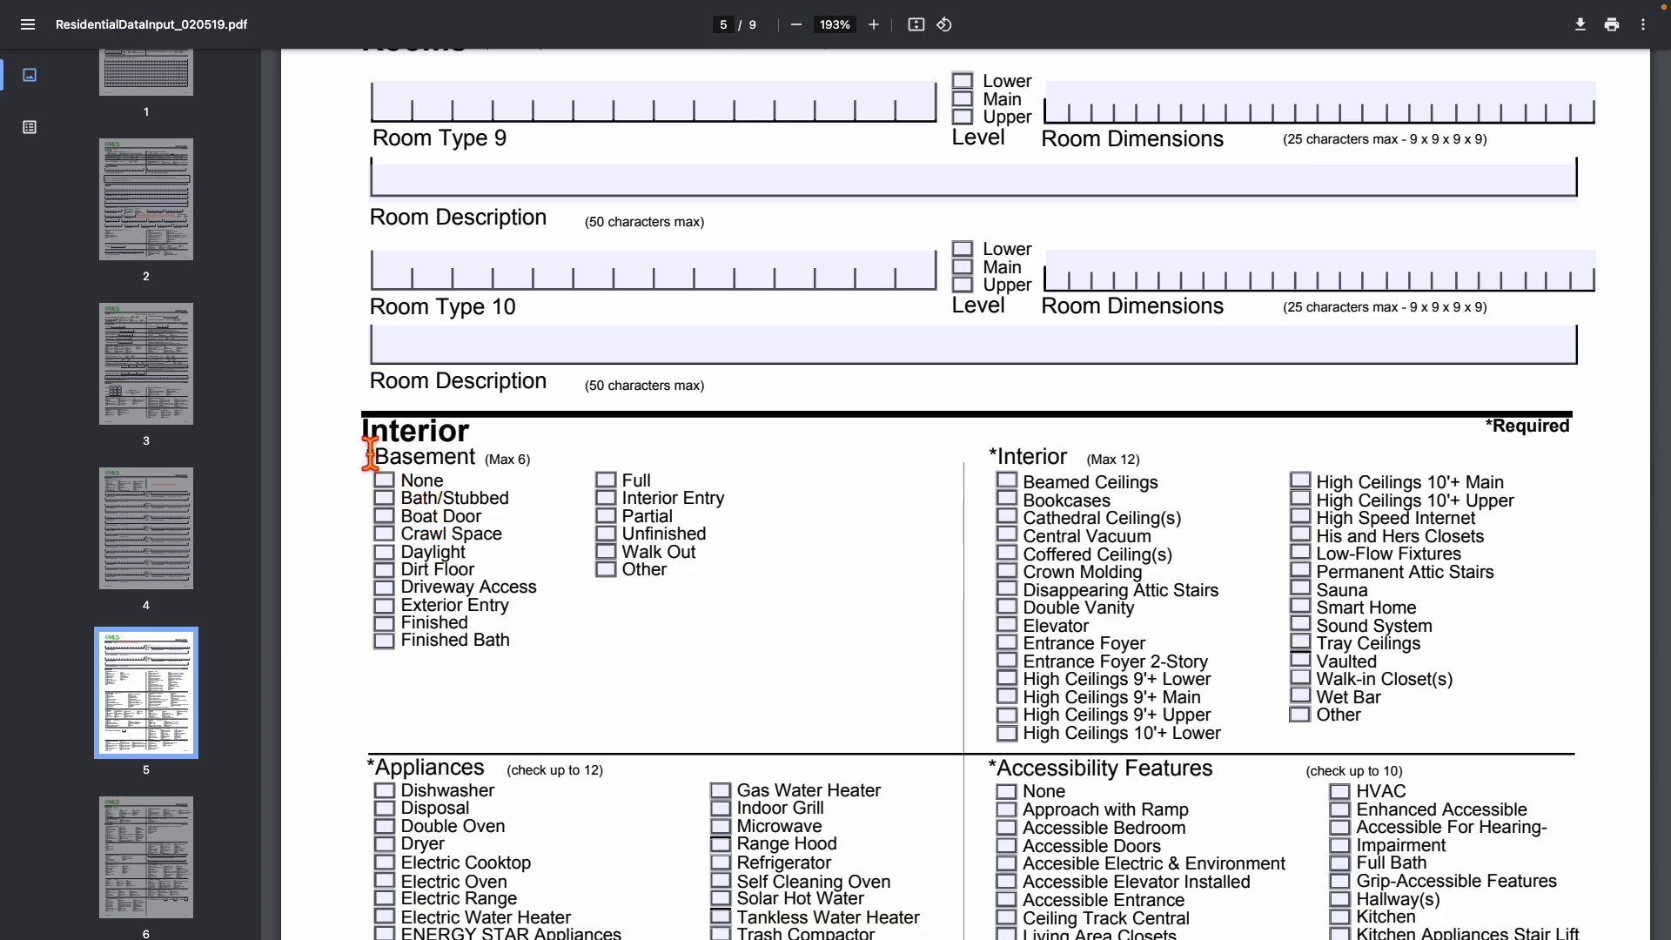
{"action": "scroll", "coordinate": [370, 452], "scroll_direction": "up", "scroll_amount": 5}
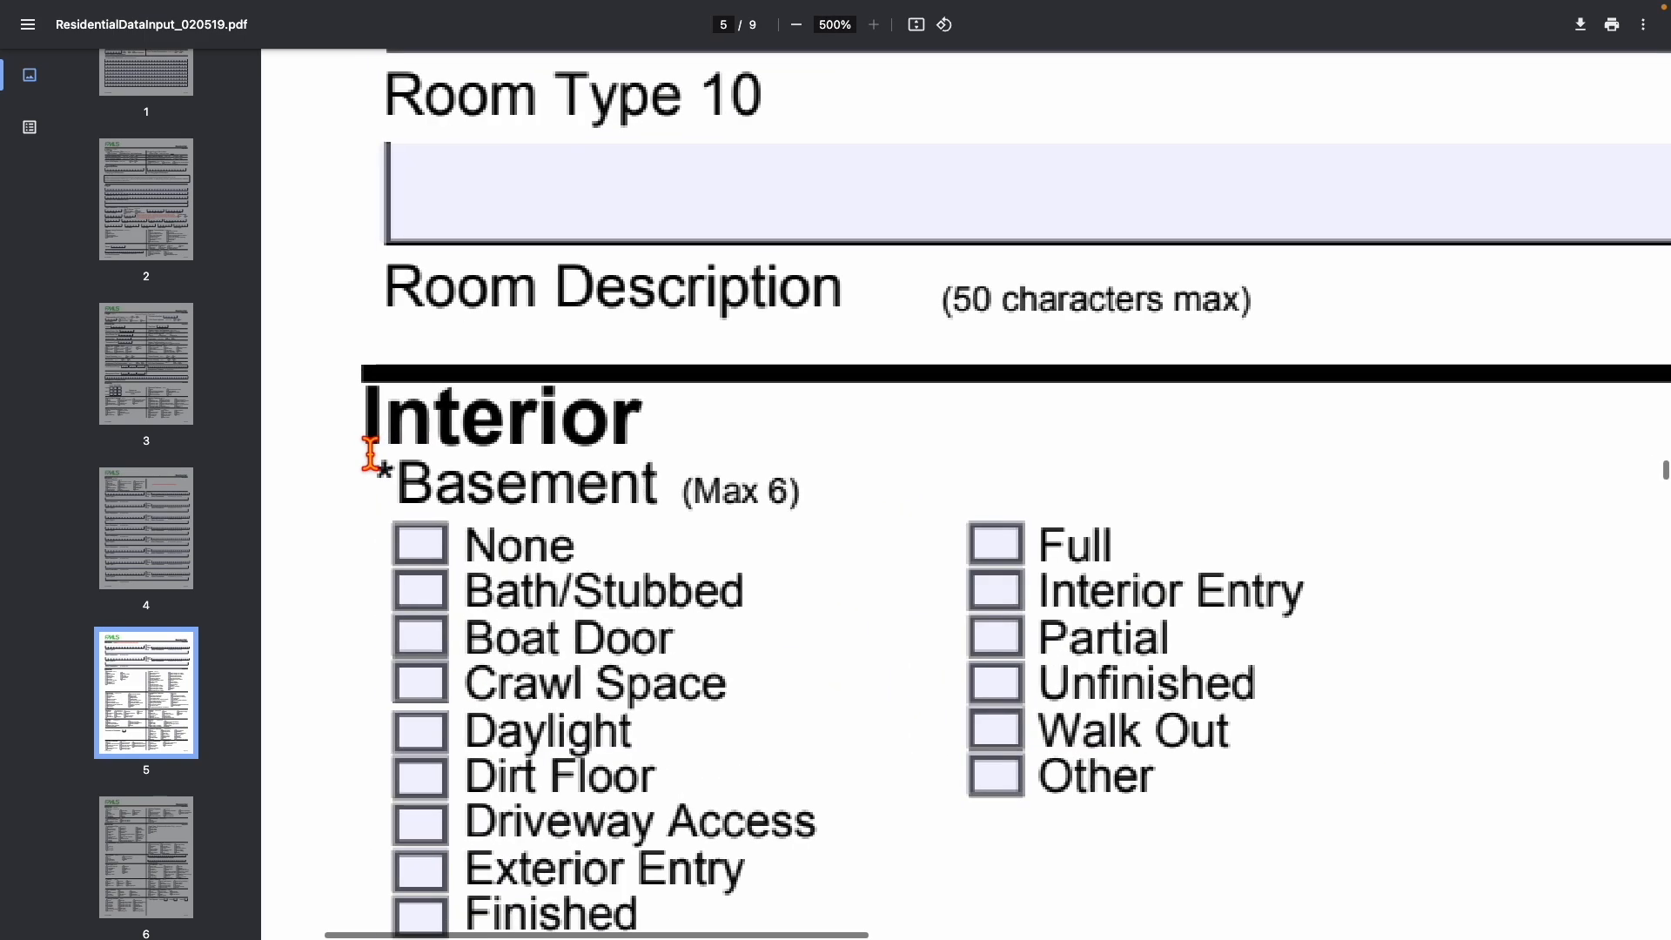
{"action": "left_click_drag", "start_coordinate": [328, 427], "coordinate": [769, 507]}
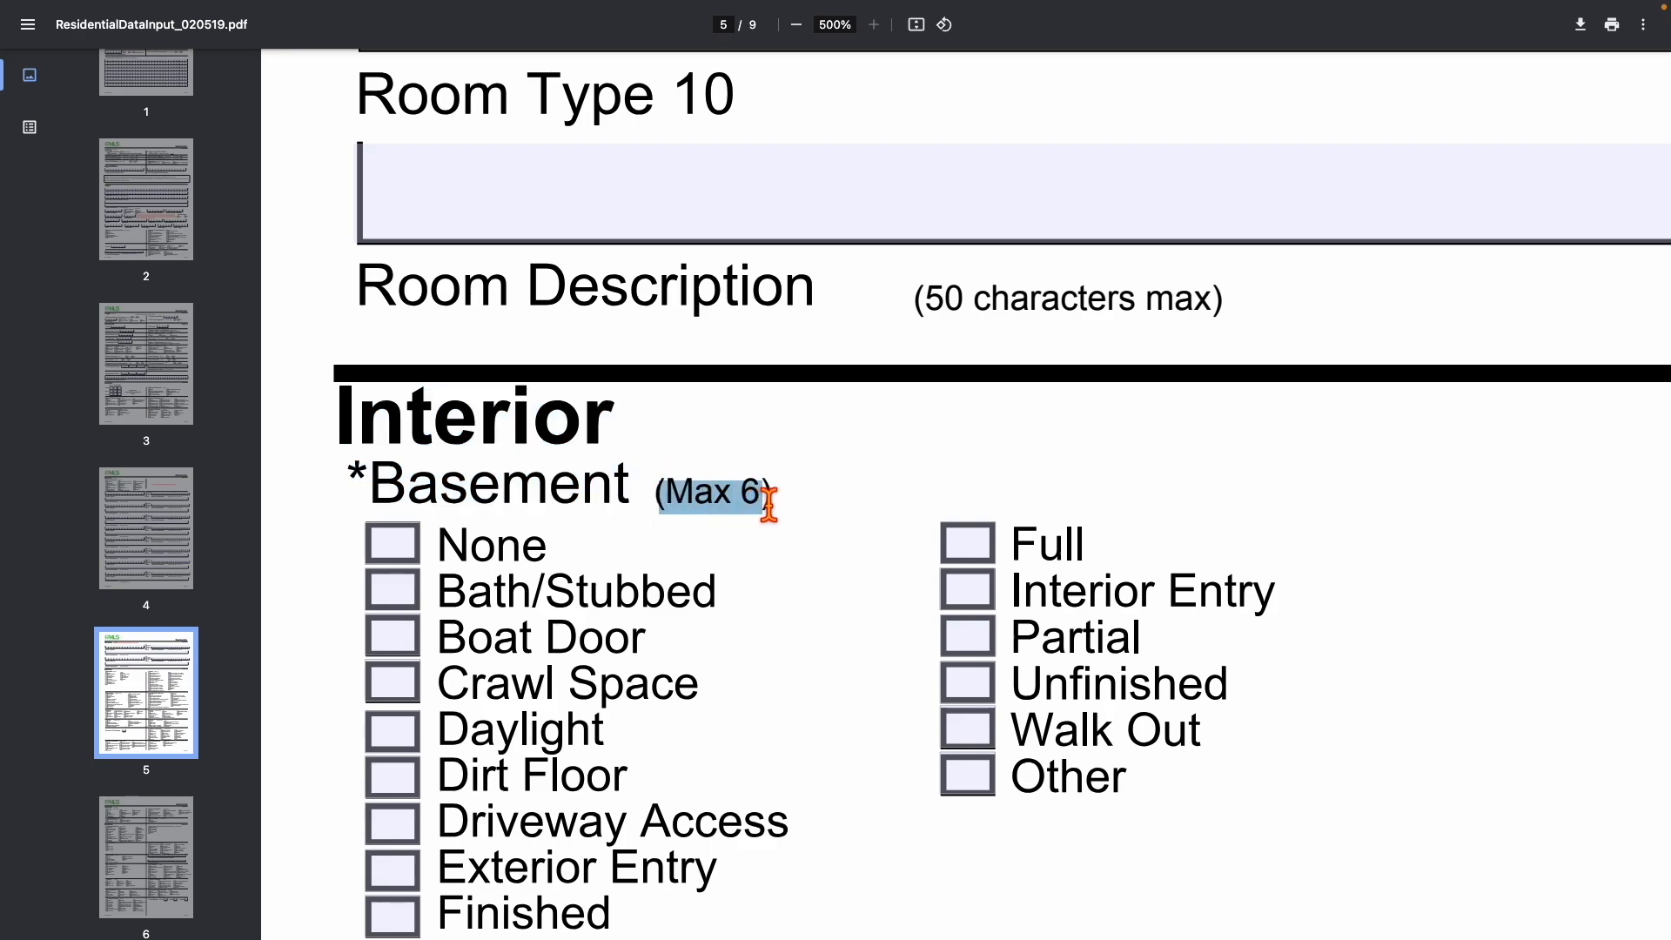
{"action": "scroll", "coordinate": [770, 506], "scroll_direction": "right", "scroll_amount": 6}
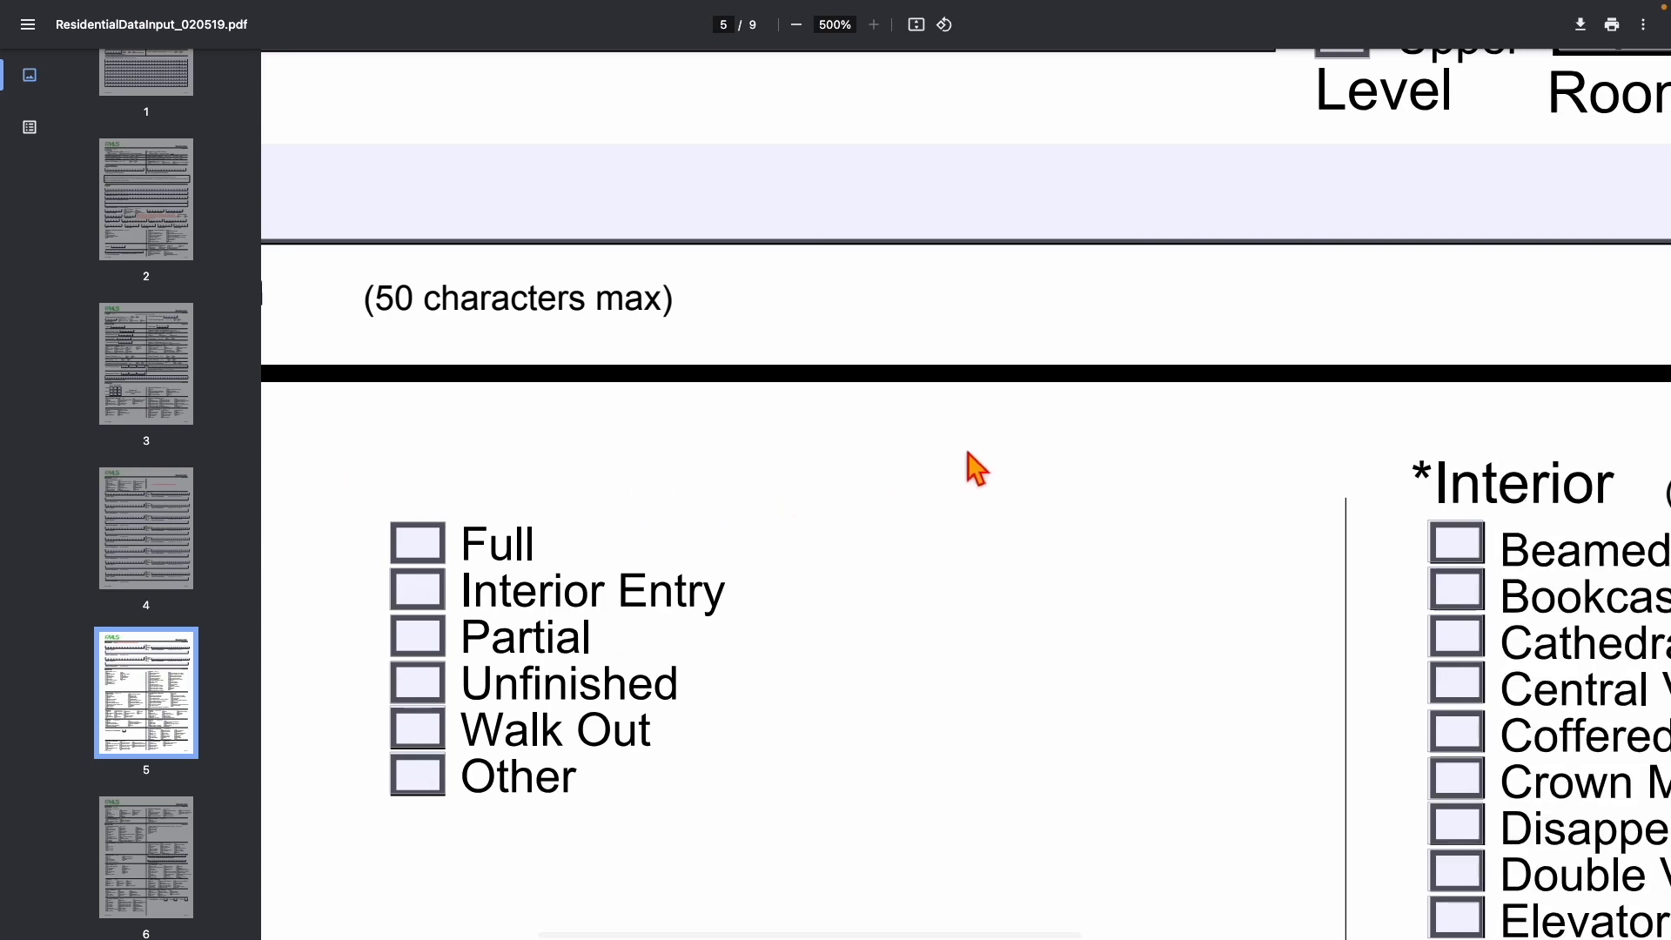
{"action": "scroll", "coordinate": [973, 467], "scroll_direction": "down", "scroll_amount": 5}
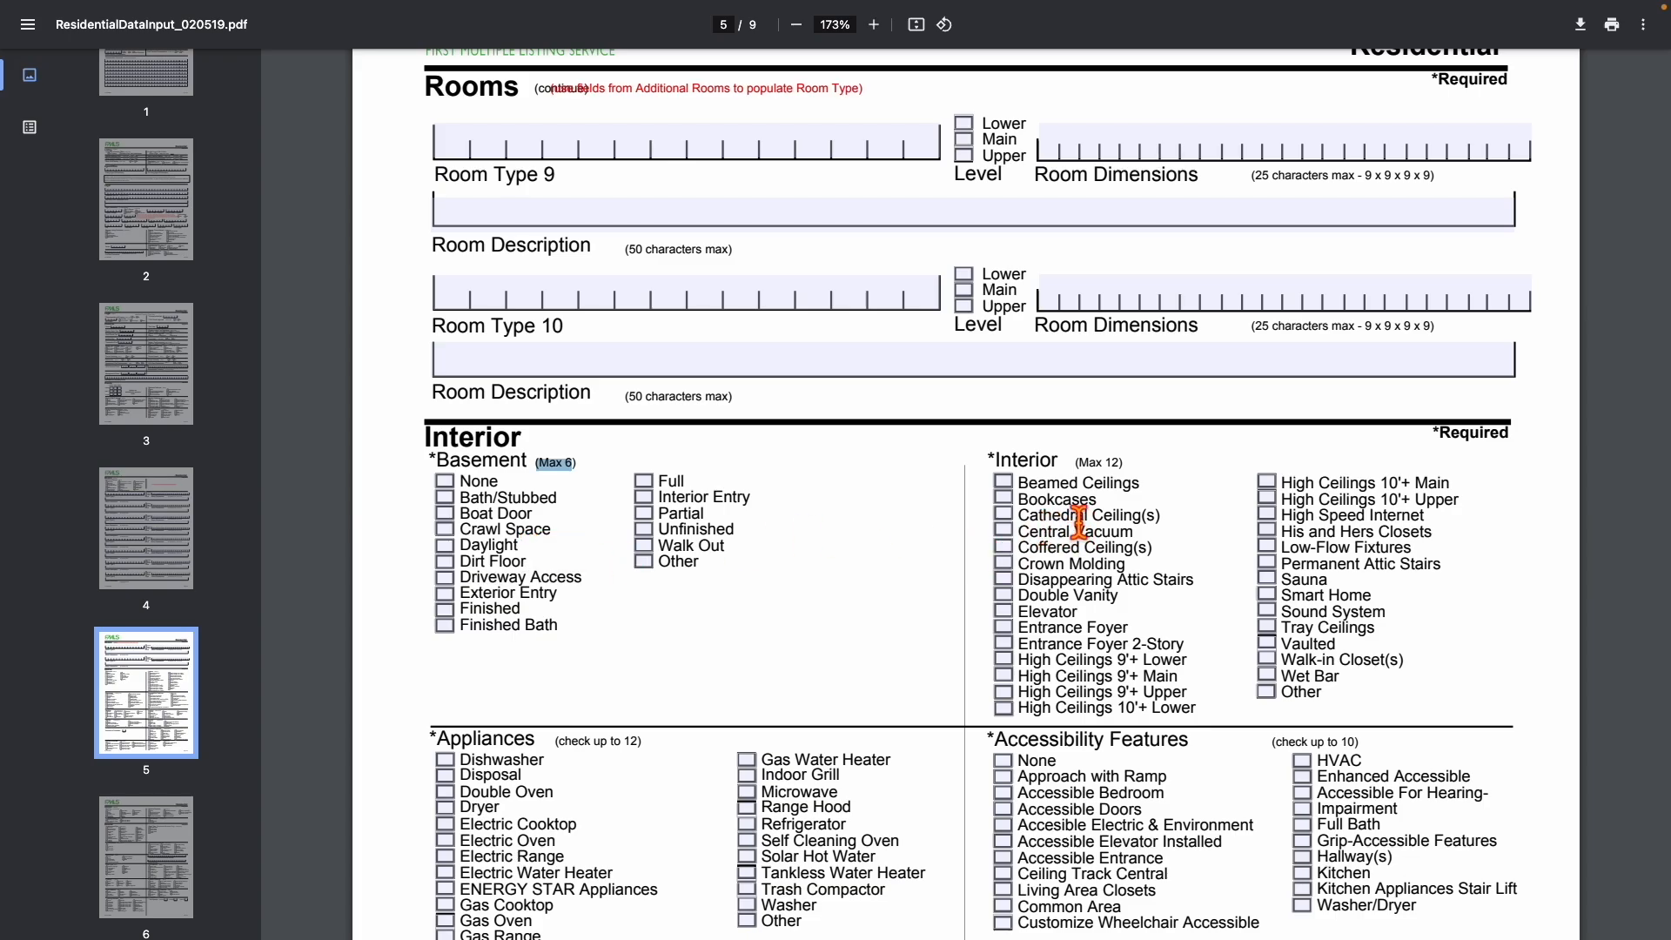
{"action": "scroll", "coordinate": [1076, 514], "scroll_direction": "up", "scroll_amount": 5}
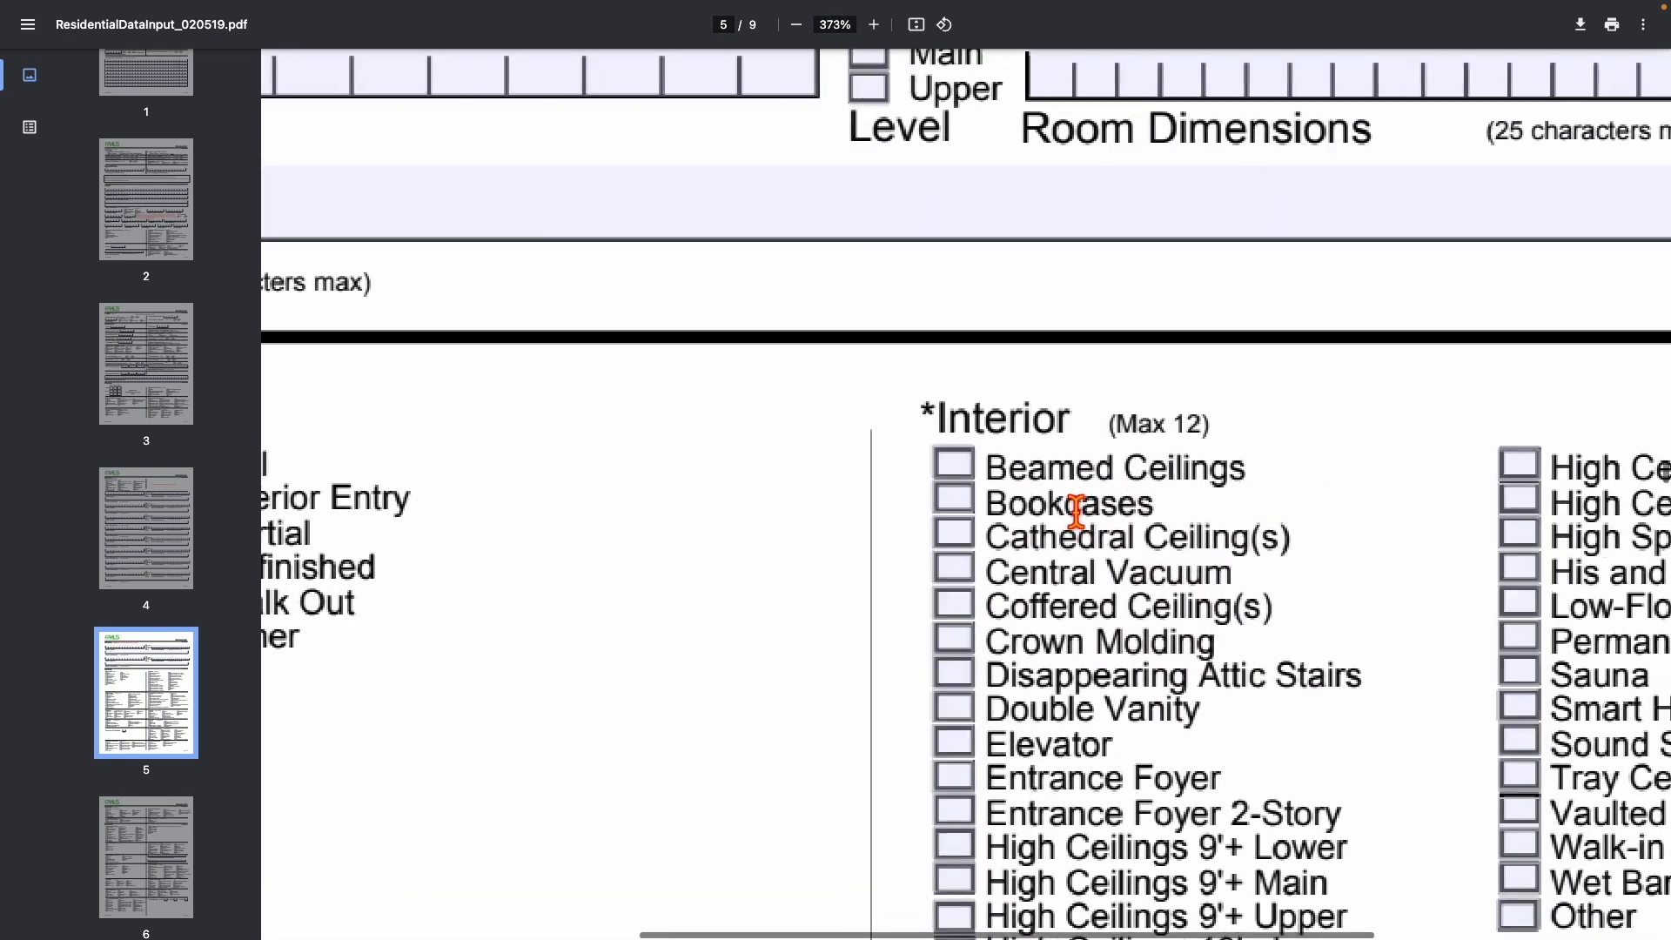
{"action": "scroll", "coordinate": [1204, 507], "scroll_direction": "right", "scroll_amount": 4}
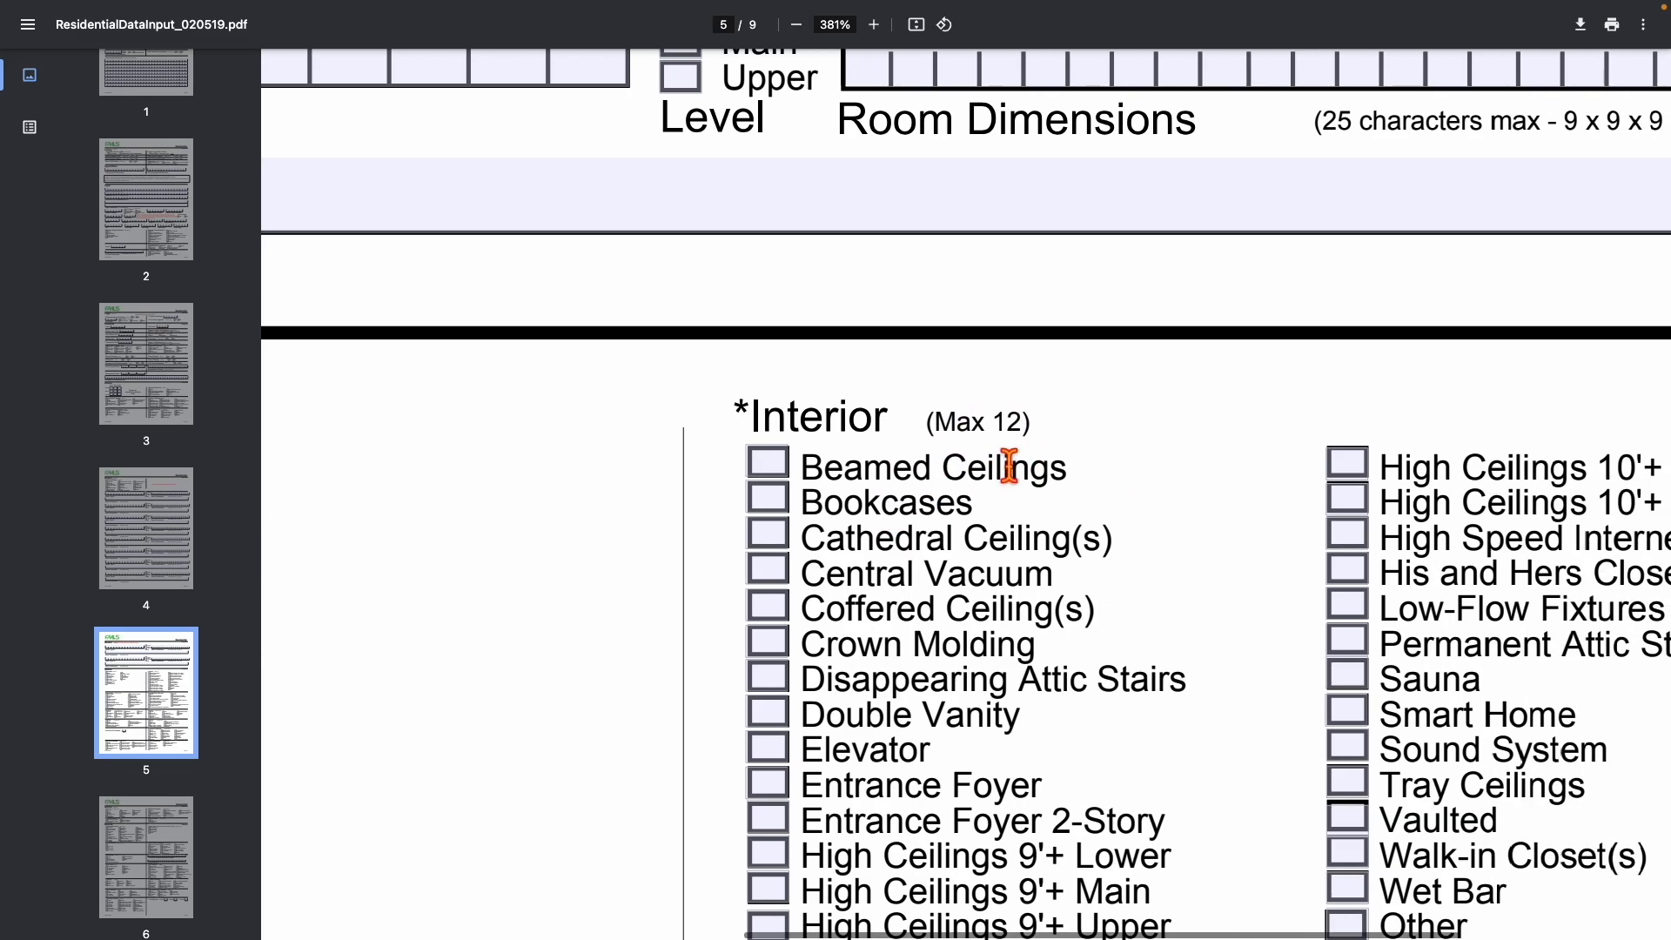
{"action": "left_click_drag", "start_coordinate": [940, 435], "coordinate": [1045, 426]}
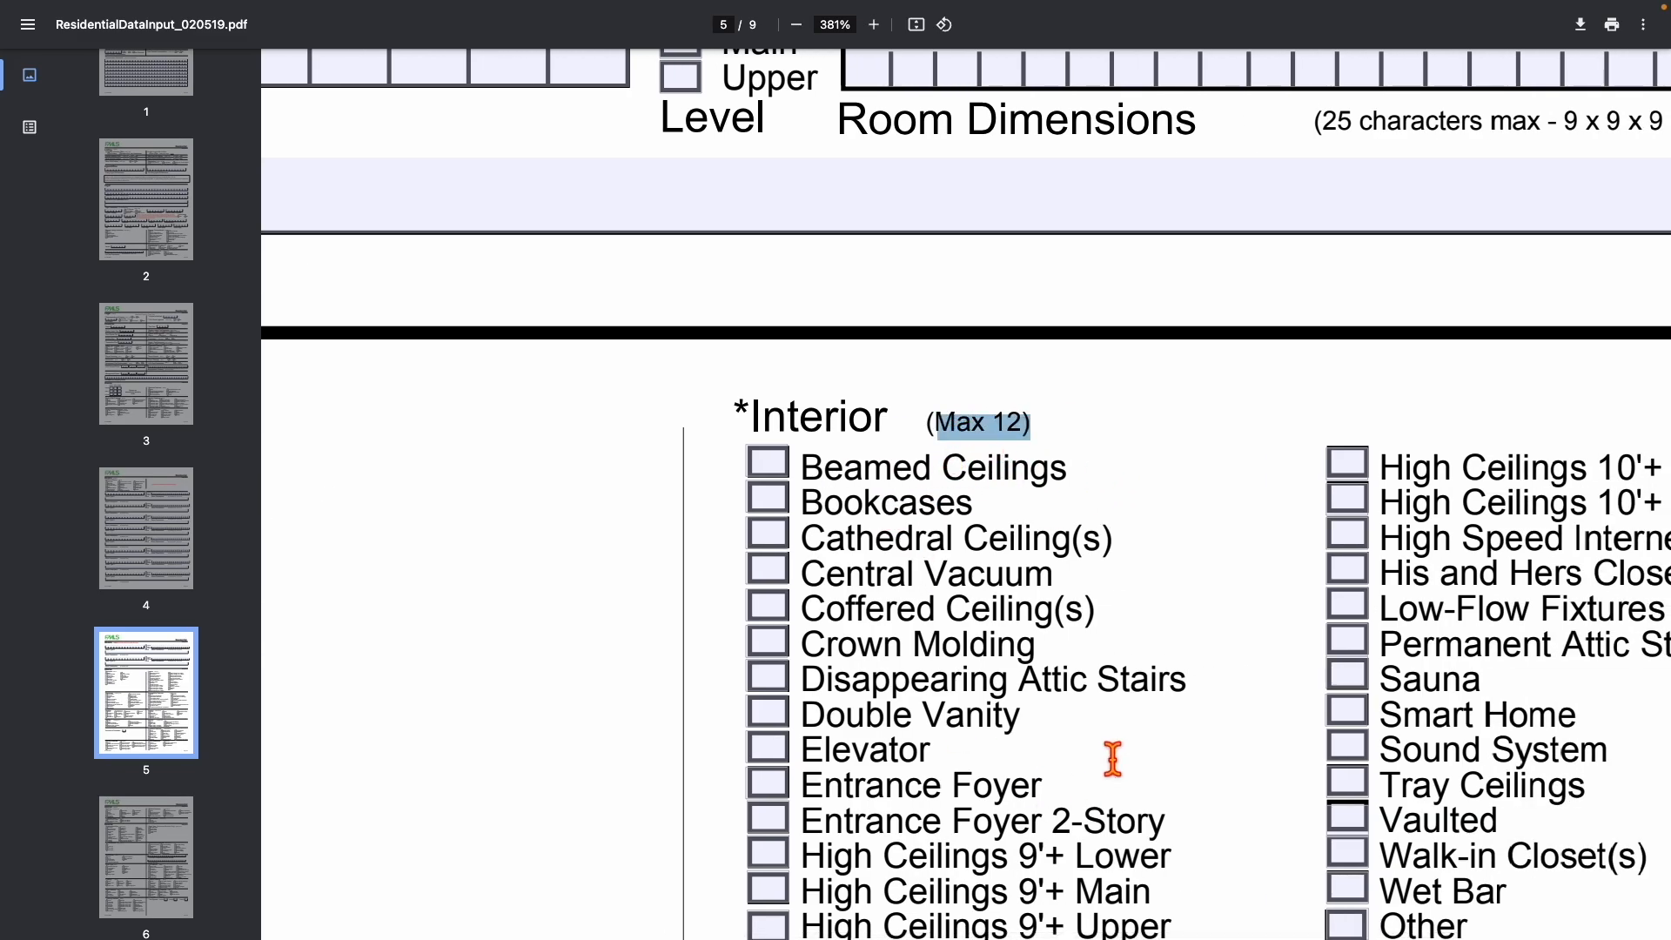
{"action": "scroll", "coordinate": [1053, 729], "scroll_direction": "down", "scroll_amount": 1}
{"action": "scroll", "coordinate": [1053, 729], "scroll_direction": "down", "scroll_amount": 3}
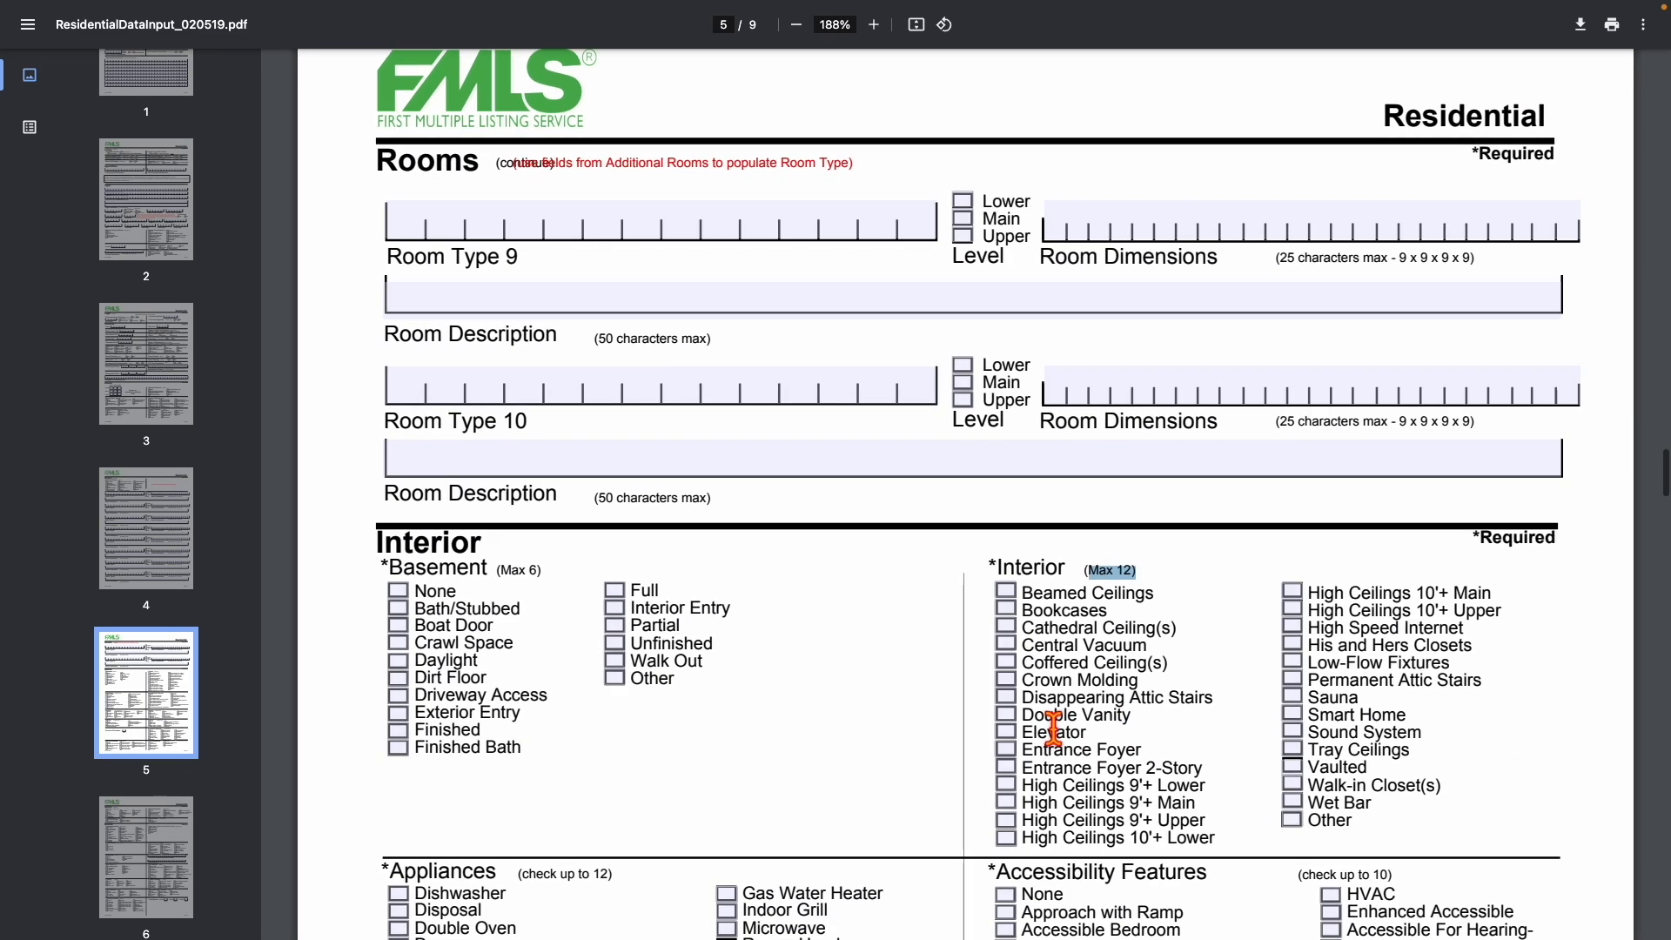
{"action": "scroll", "coordinate": [1052, 729], "scroll_direction": "down", "scroll_amount": 3}
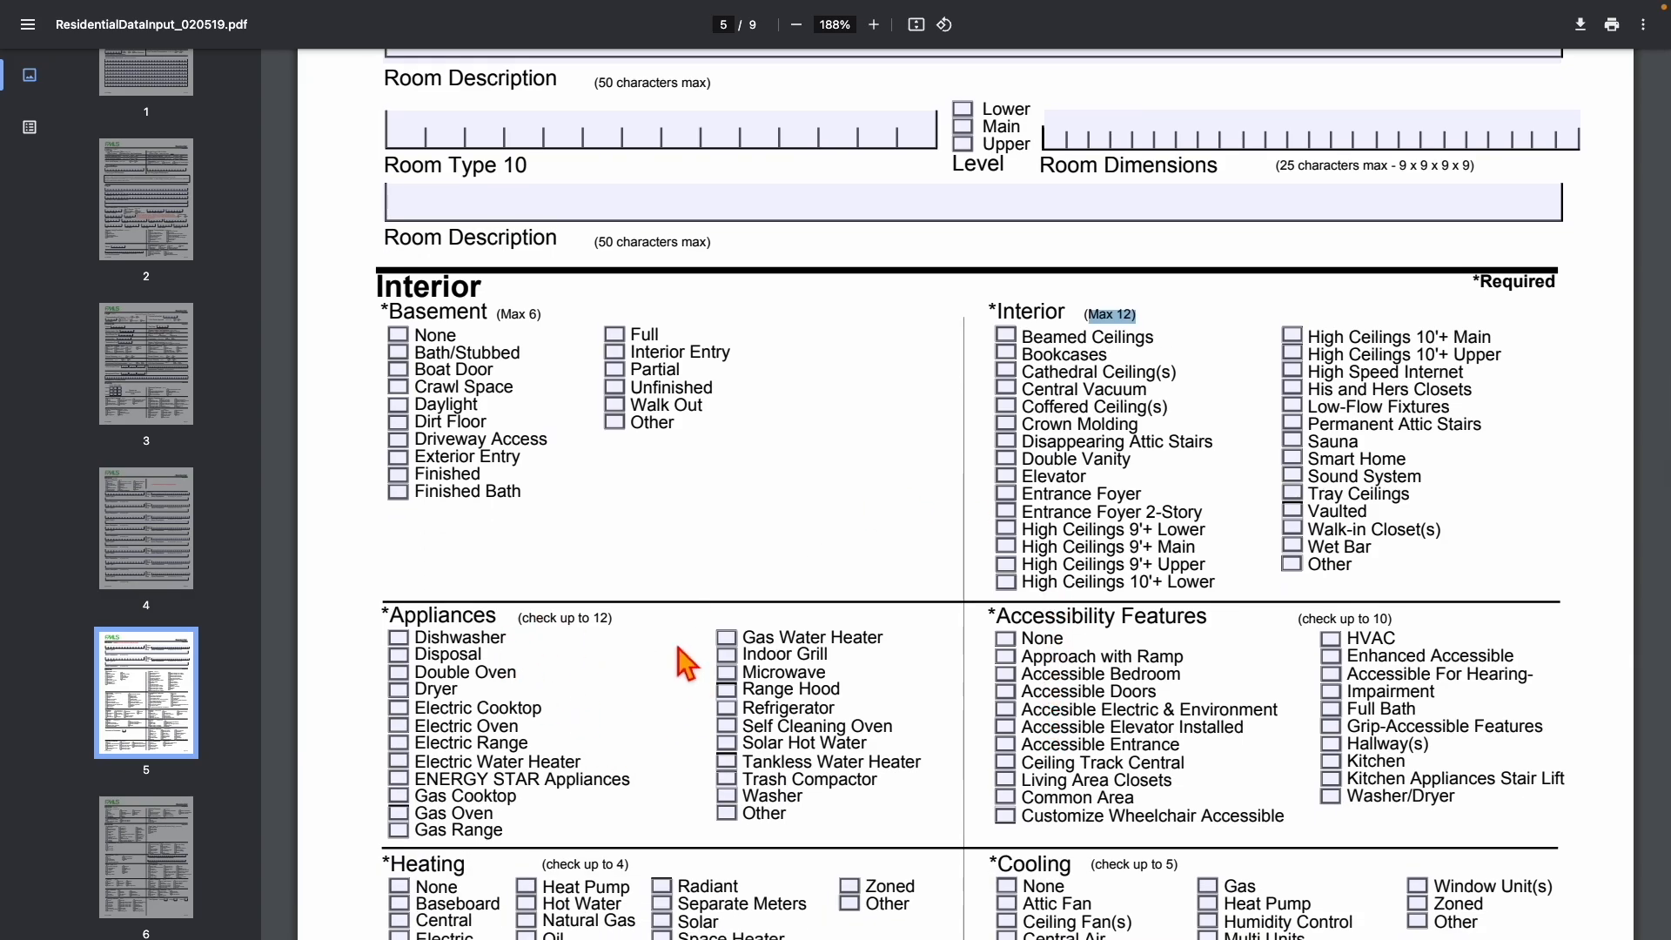
{"action": "scroll", "coordinate": [611, 775], "scroll_direction": "down", "scroll_amount": 1}
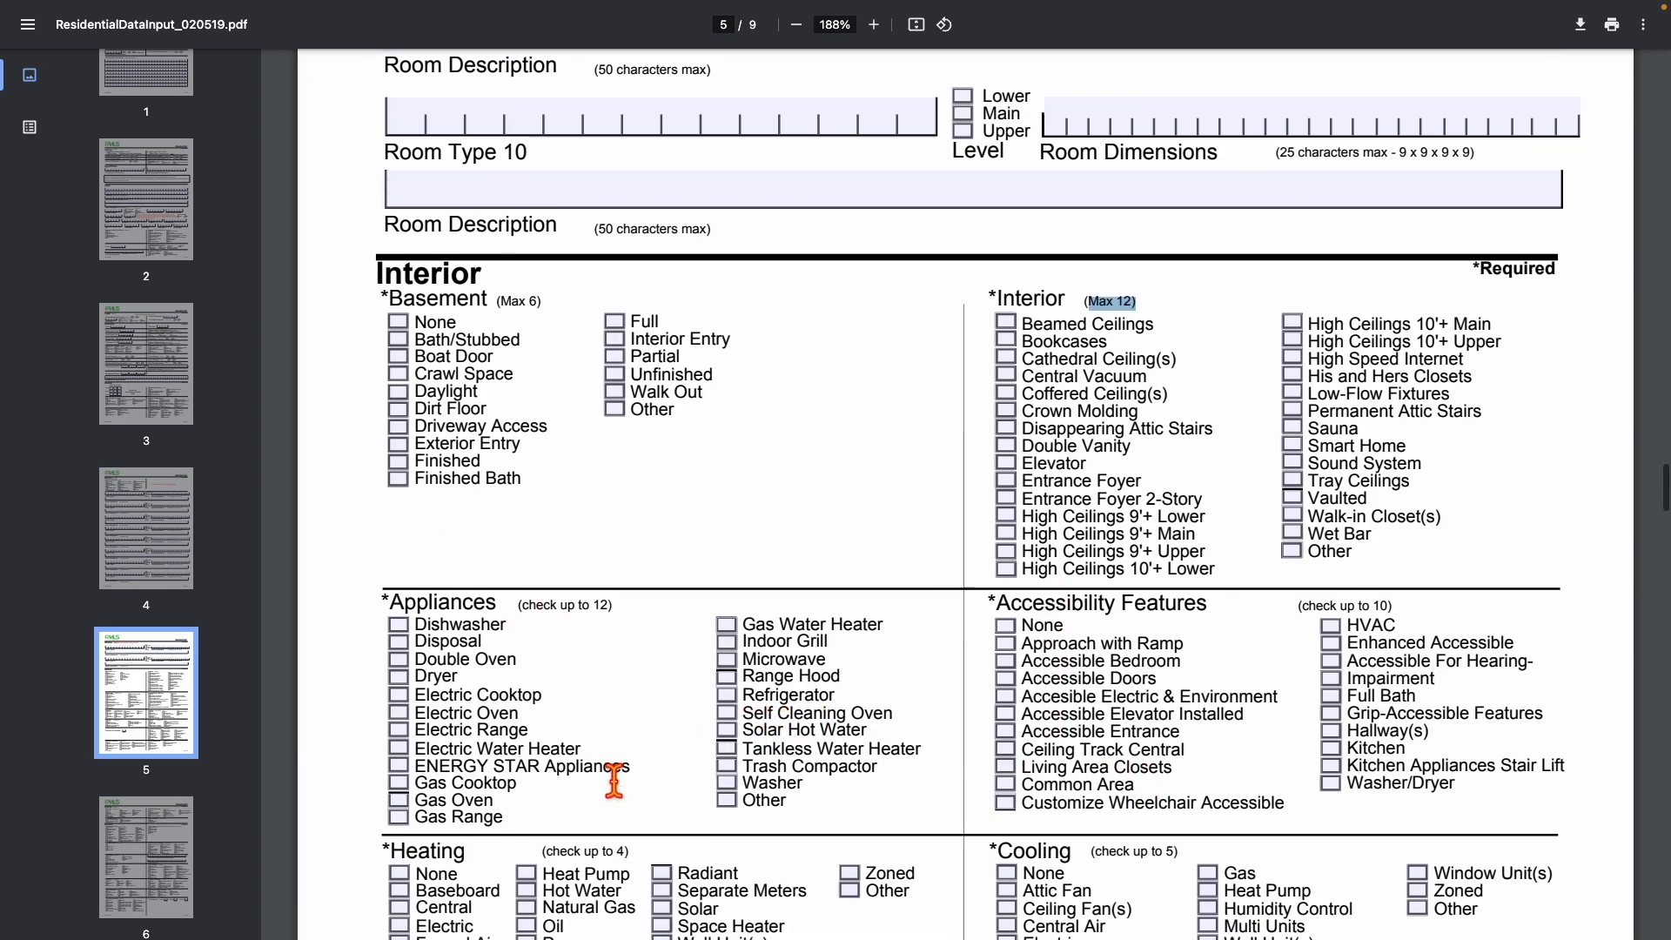
{"action": "scroll", "coordinate": [514, 660], "scroll_direction": "up", "scroll_amount": 3}
{"action": "scroll", "coordinate": [518, 664], "scroll_direction": "up", "scroll_amount": 3}
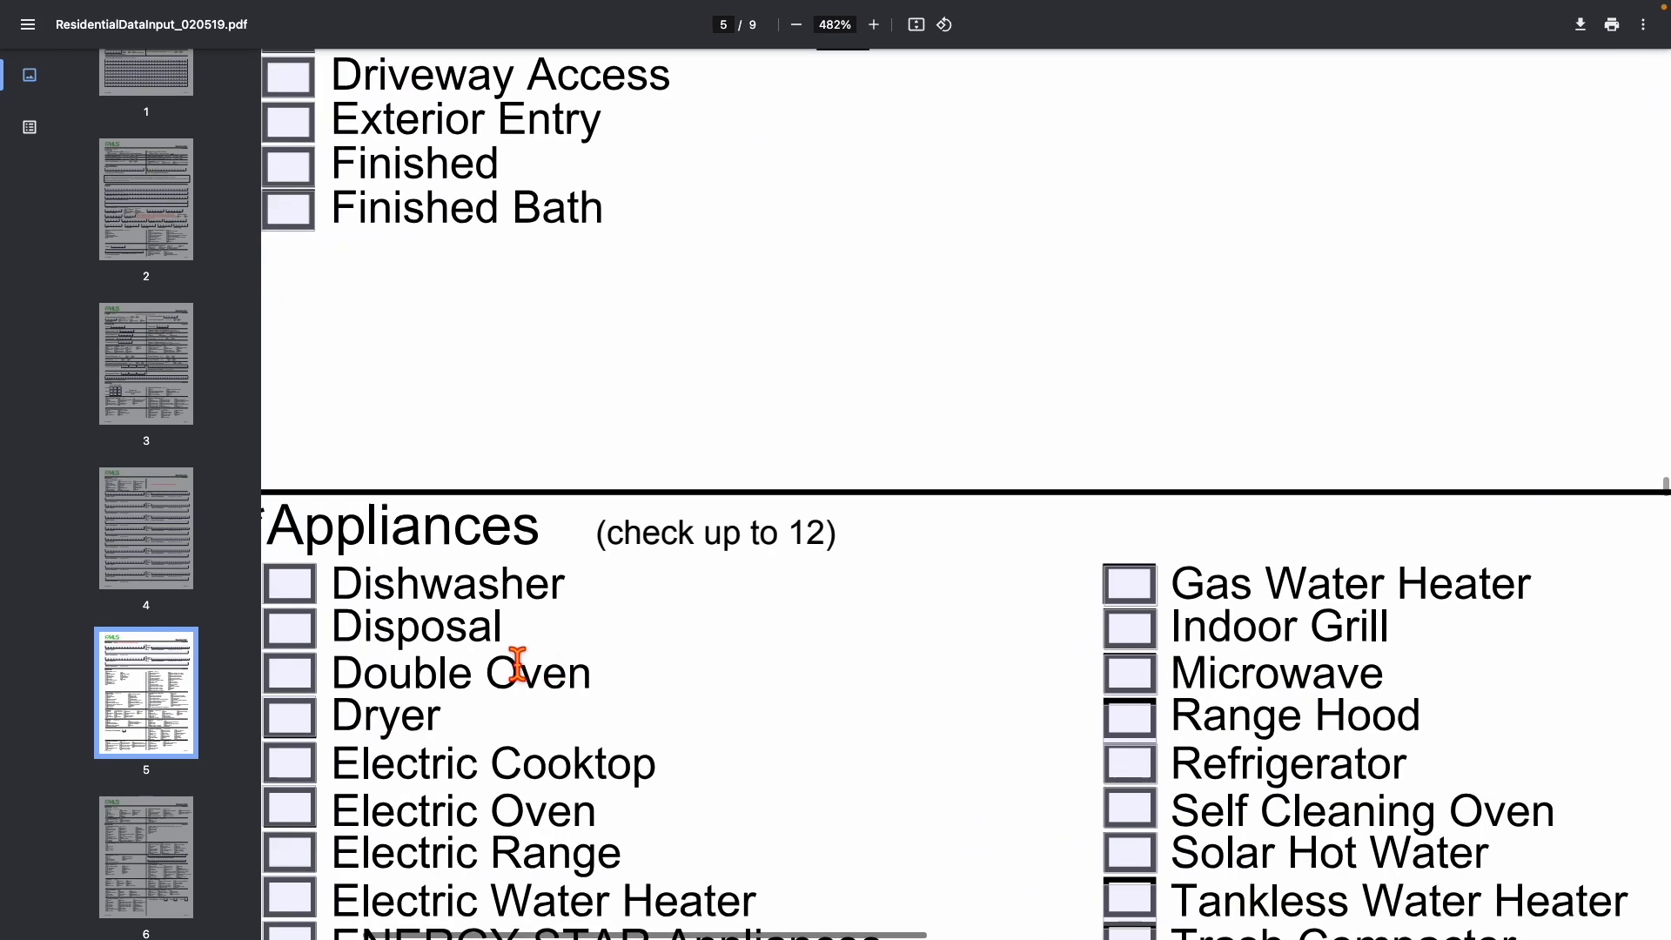
{"action": "scroll", "coordinate": [373, 542], "scroll_direction": "left", "scroll_amount": 2}
{"action": "left_click_drag", "start_coordinate": [362, 548], "coordinate": [960, 546]}
{"action": "scroll", "coordinate": [961, 546], "scroll_direction": "down", "scroll_amount": 4}
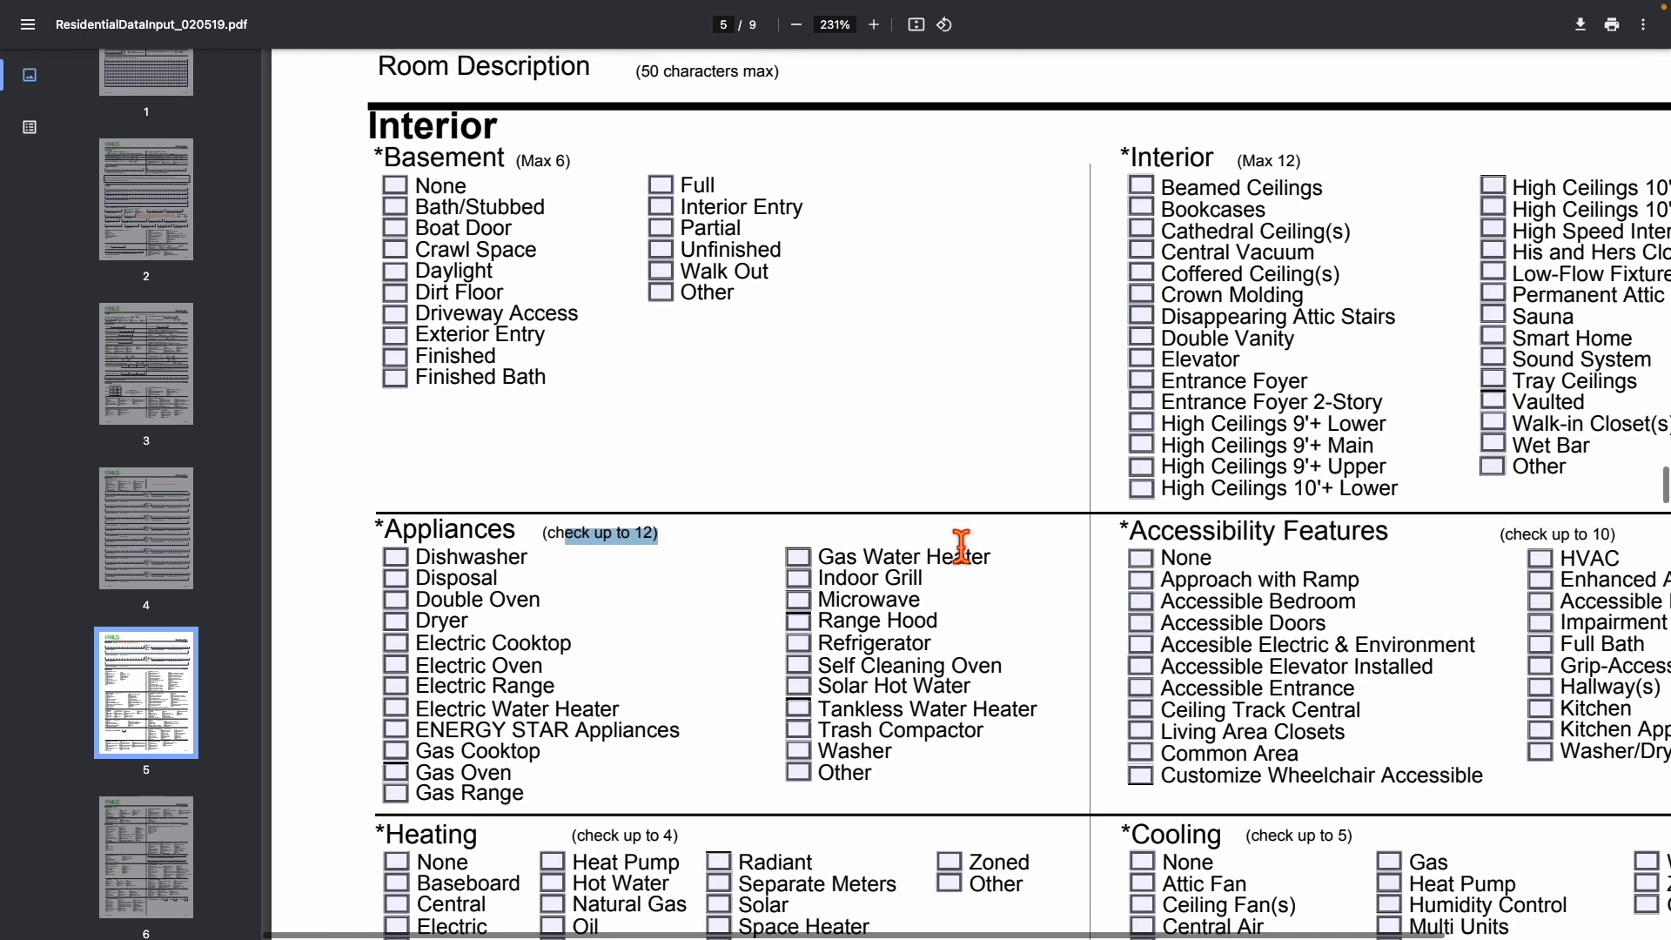
{"action": "left_click_drag", "start_coordinate": [1131, 542], "coordinate": [1392, 545]}
{"action": "left_click_drag", "start_coordinate": [1503, 543], "coordinate": [1616, 550]}
{"action": "scroll", "coordinate": [1616, 559], "scroll_direction": "down", "scroll_amount": 2}
{"action": "scroll", "coordinate": [1614, 591], "scroll_direction": "down", "scroll_amount": 5}
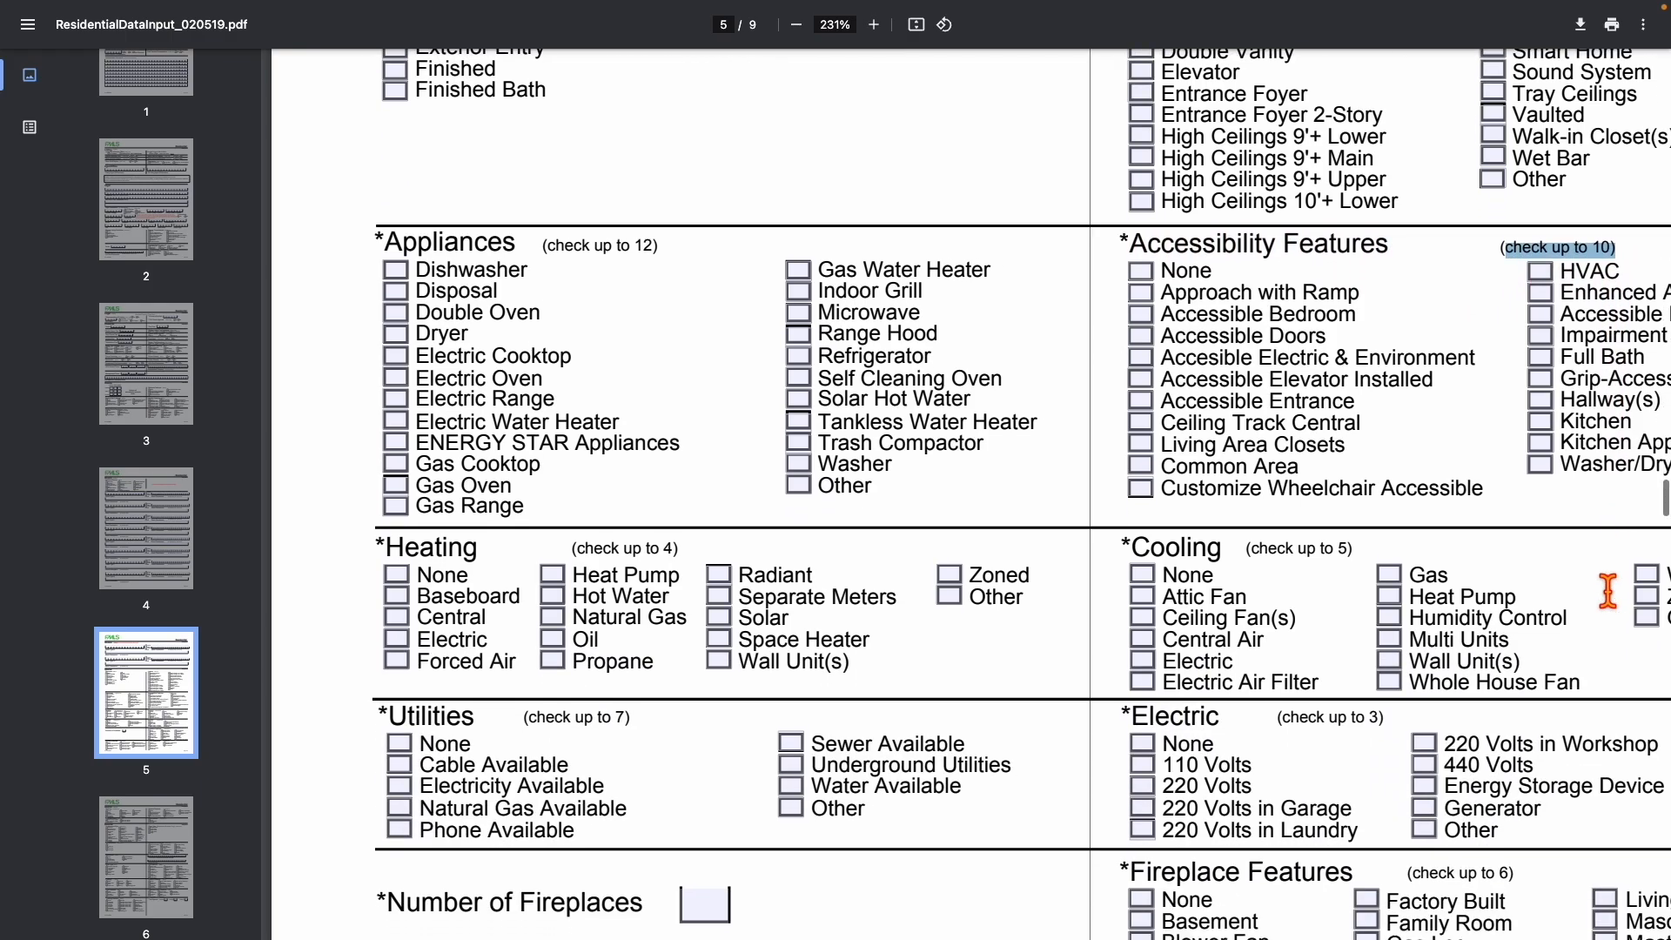
{"action": "left_click", "coordinate": [1133, 561]}
{"action": "left_click_drag", "start_coordinate": [1133, 561], "coordinate": [1403, 548]}
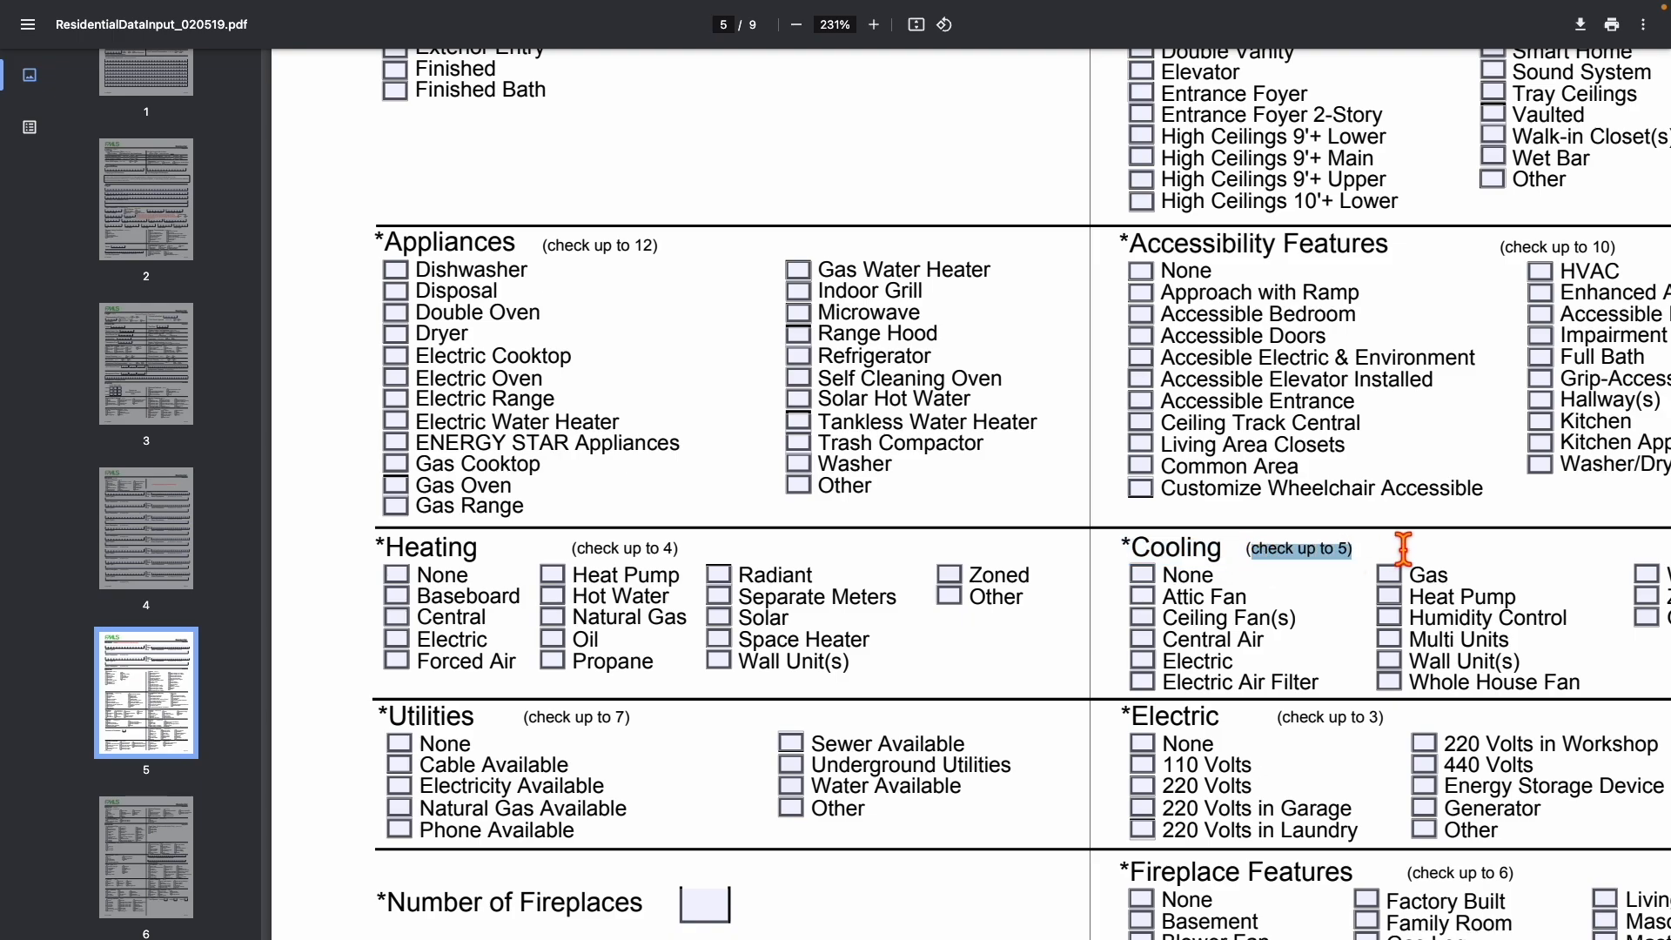
{"action": "scroll", "coordinate": [1402, 548], "scroll_direction": "down", "scroll_amount": 5}
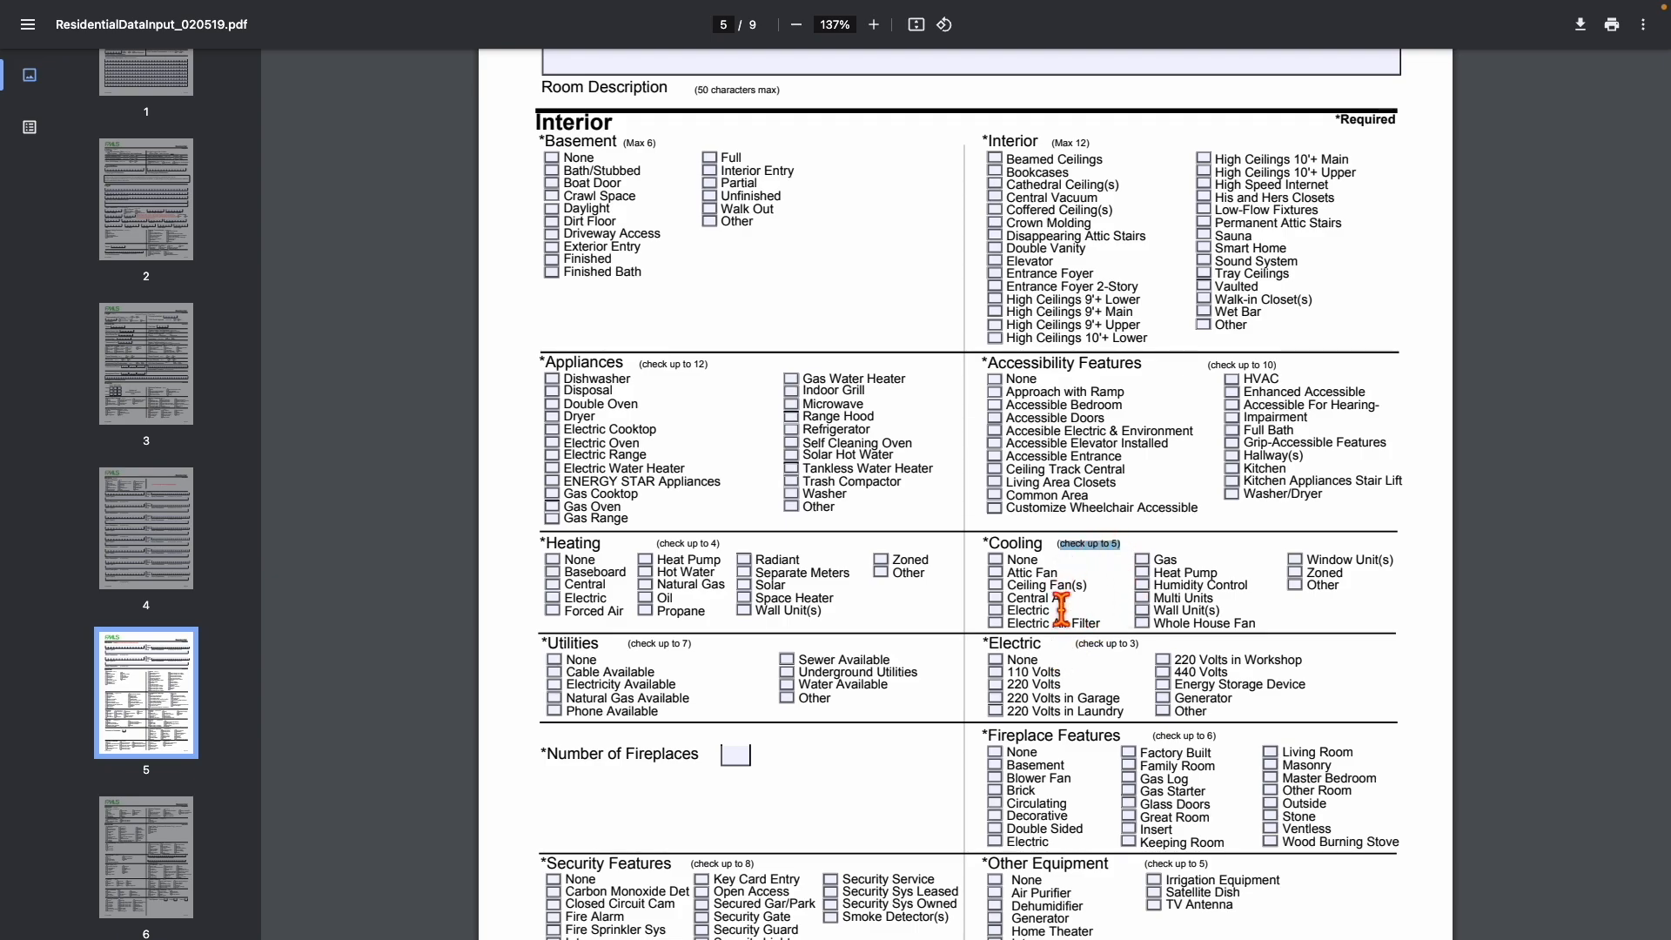
{"action": "scroll", "coordinate": [1065, 619], "scroll_direction": "up", "scroll_amount": 10}
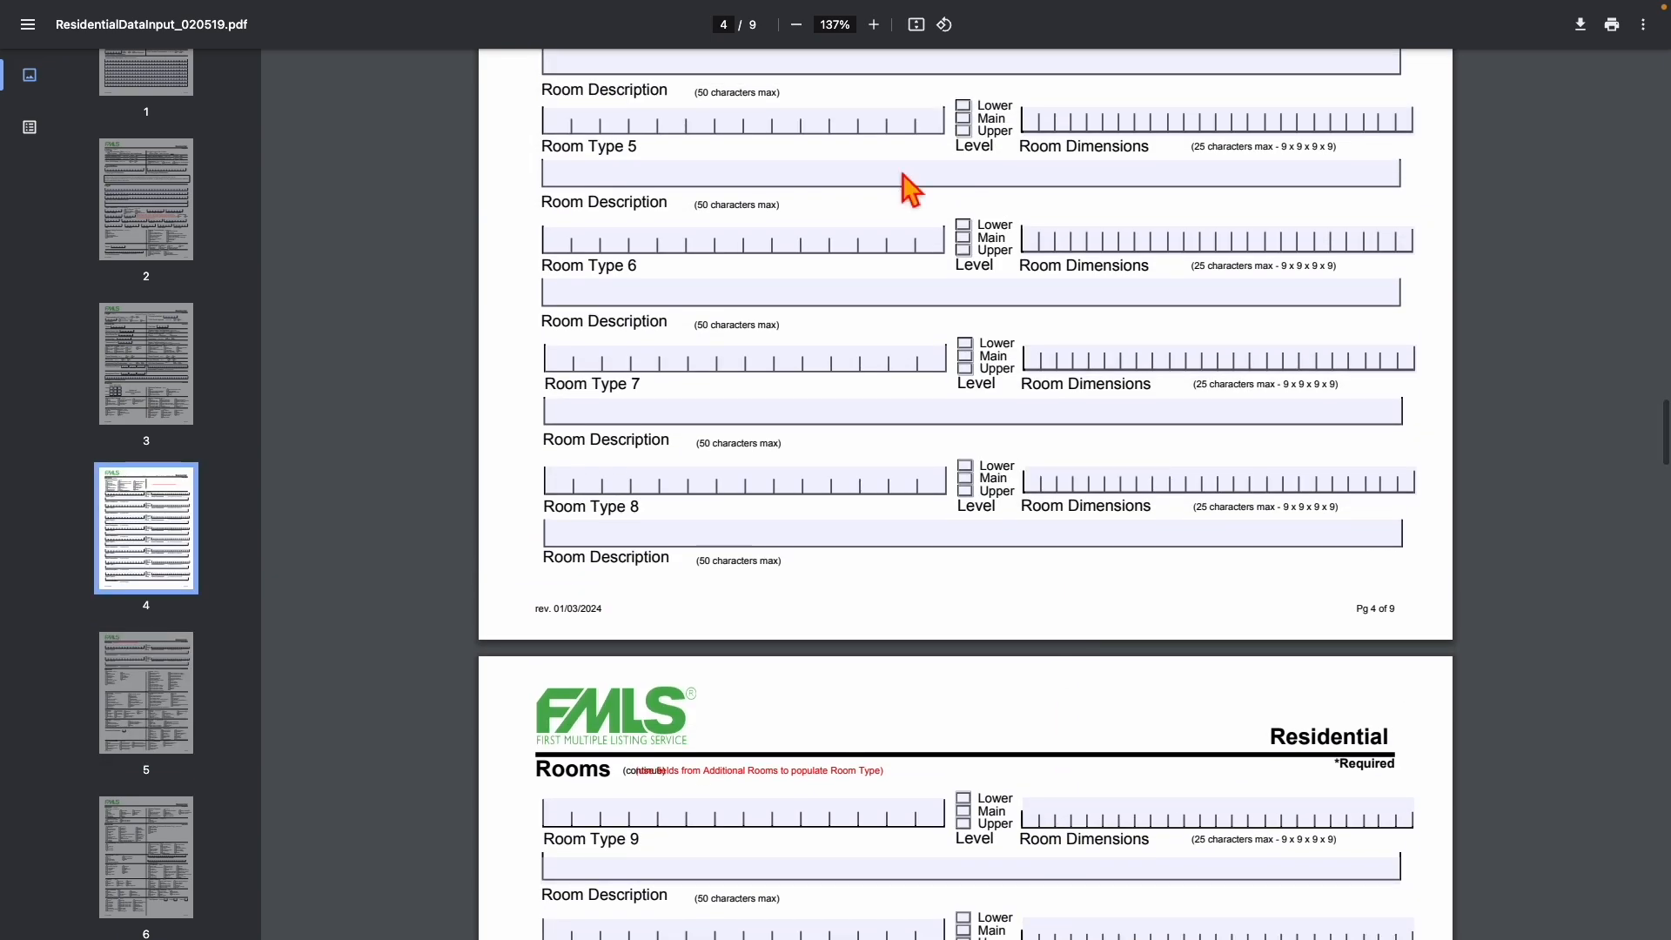
Close the Residential Data Input PDF tab from the tab search list.
{"action": "mouse_move", "coordinate": [671, 3]}
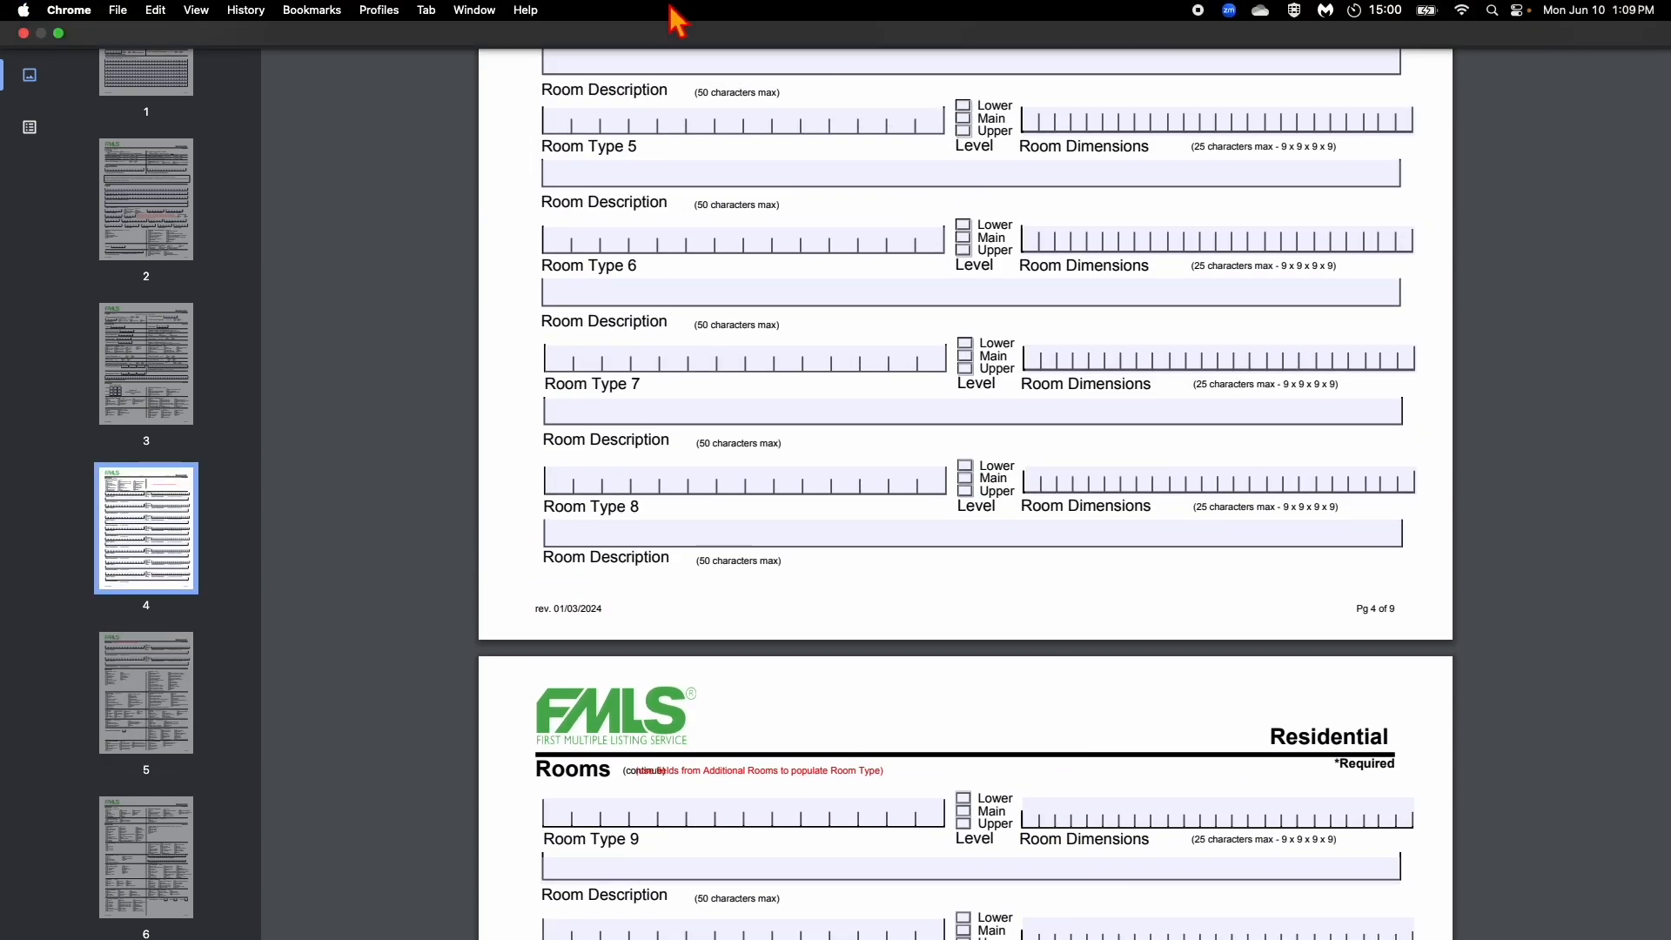
{"action": "left_click", "coordinate": [427, 10]}
{"action": "left_click", "coordinate": [494, 228]}
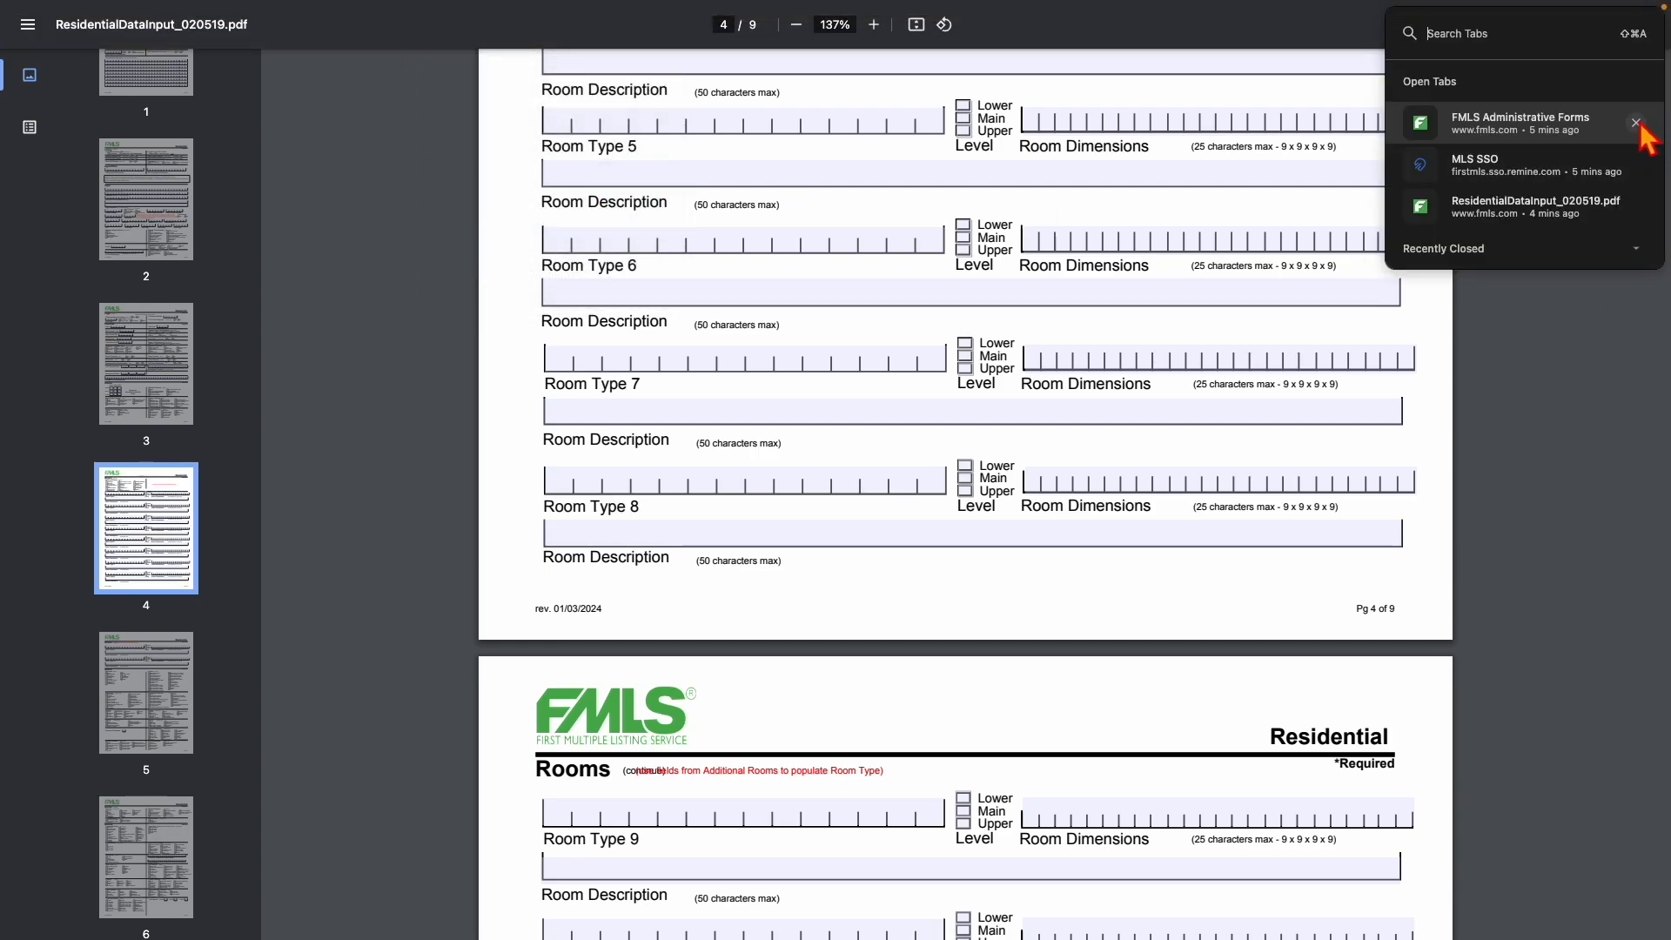
{"action": "left_click", "coordinate": [1638, 209]}
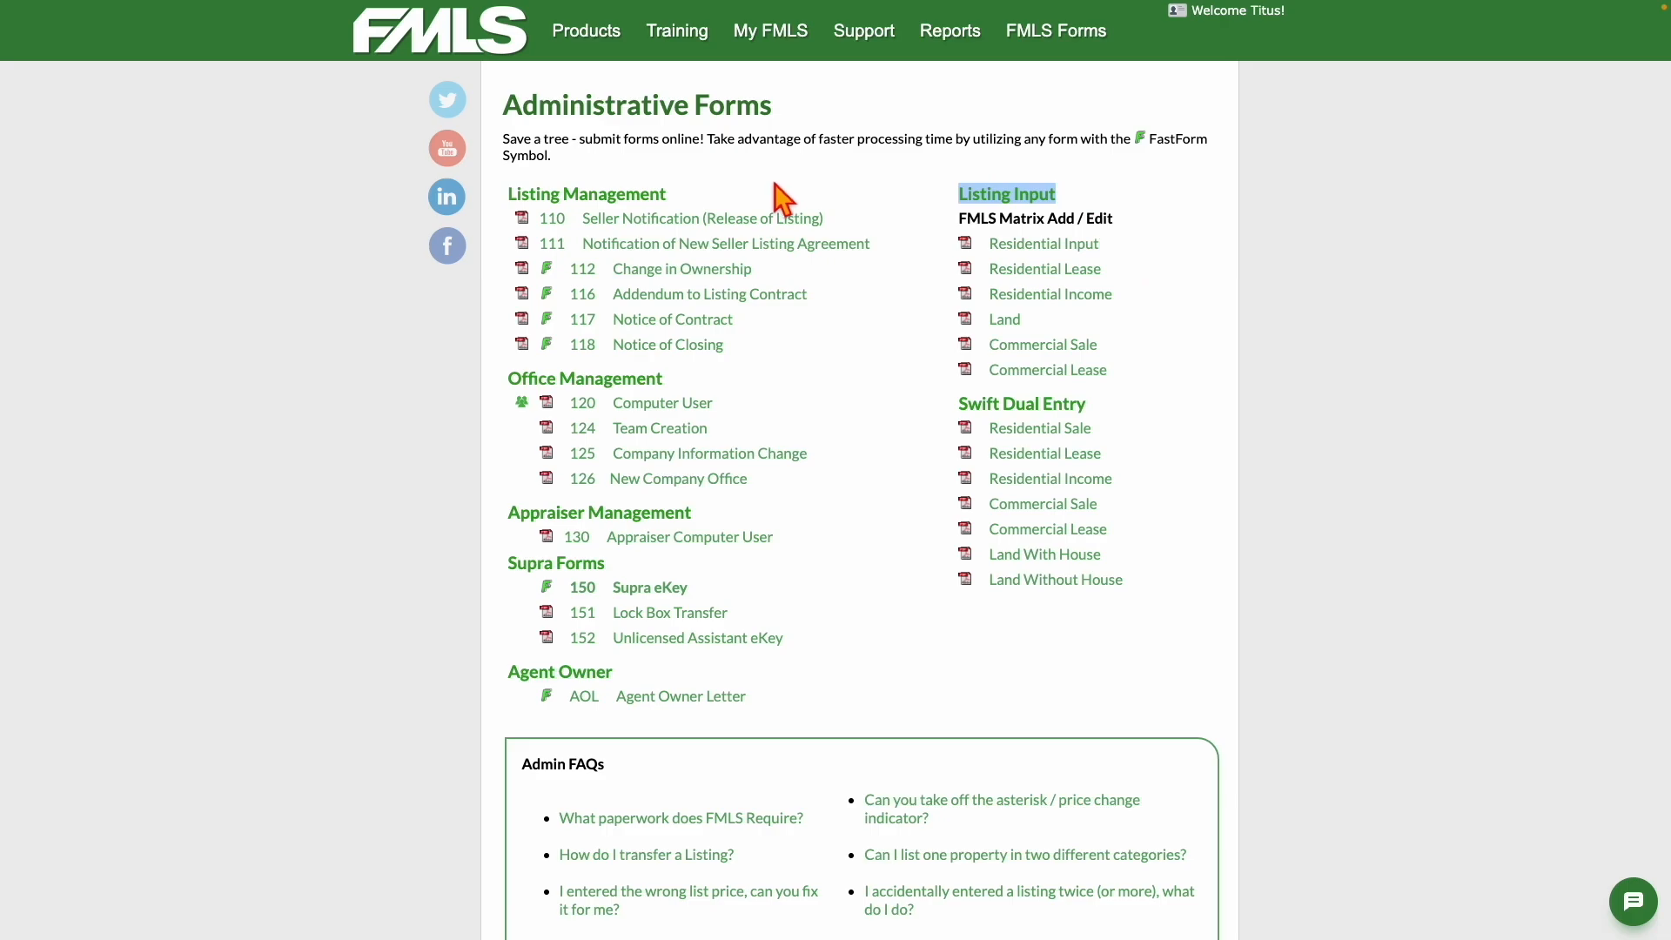
Close the FMLS Administrative Forms tab the same way.
{"action": "mouse_move", "coordinate": [652, 3]}
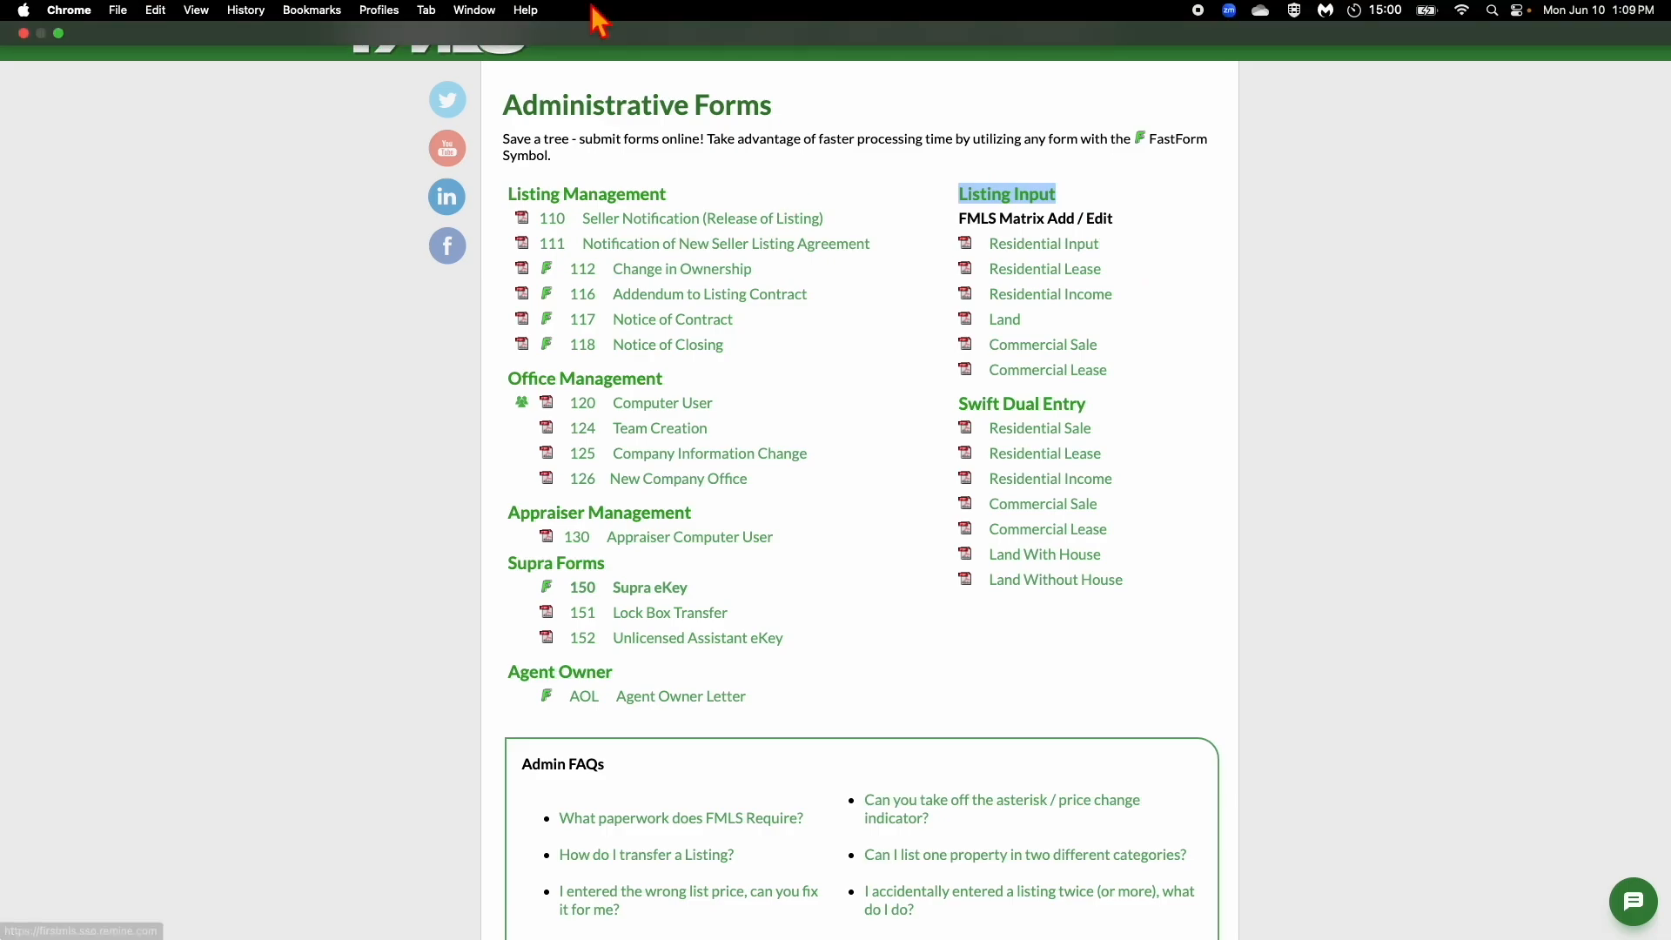
{"action": "left_click", "coordinate": [430, 16]}
{"action": "left_click", "coordinate": [453, 228]}
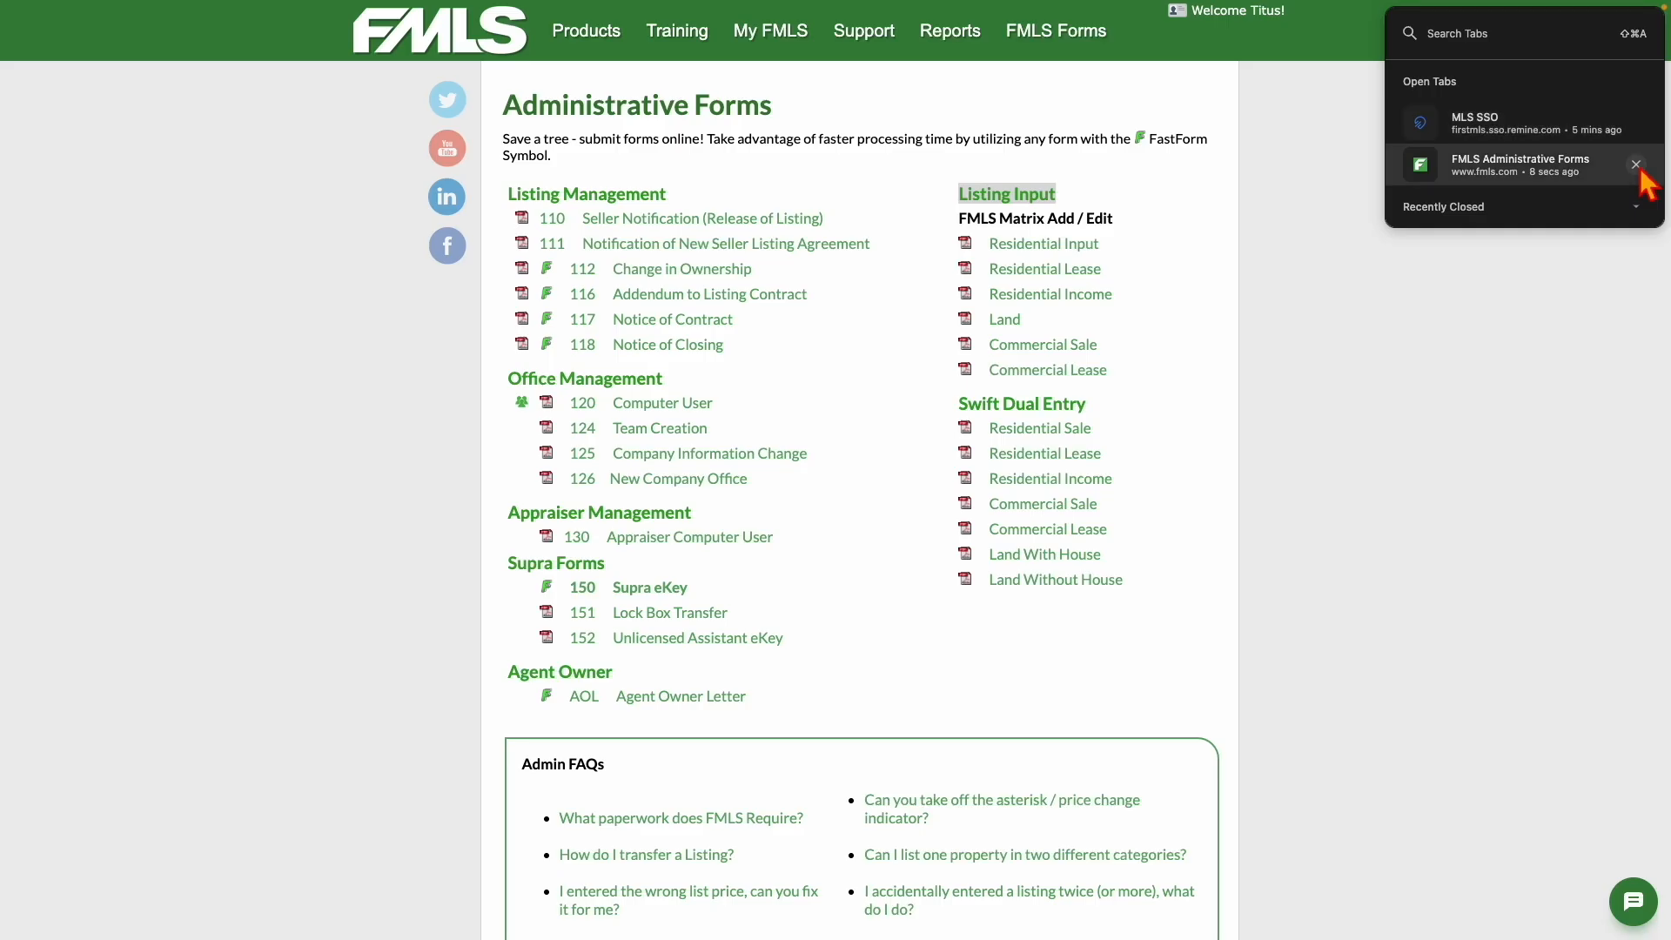
{"action": "left_click", "coordinate": [1636, 165]}
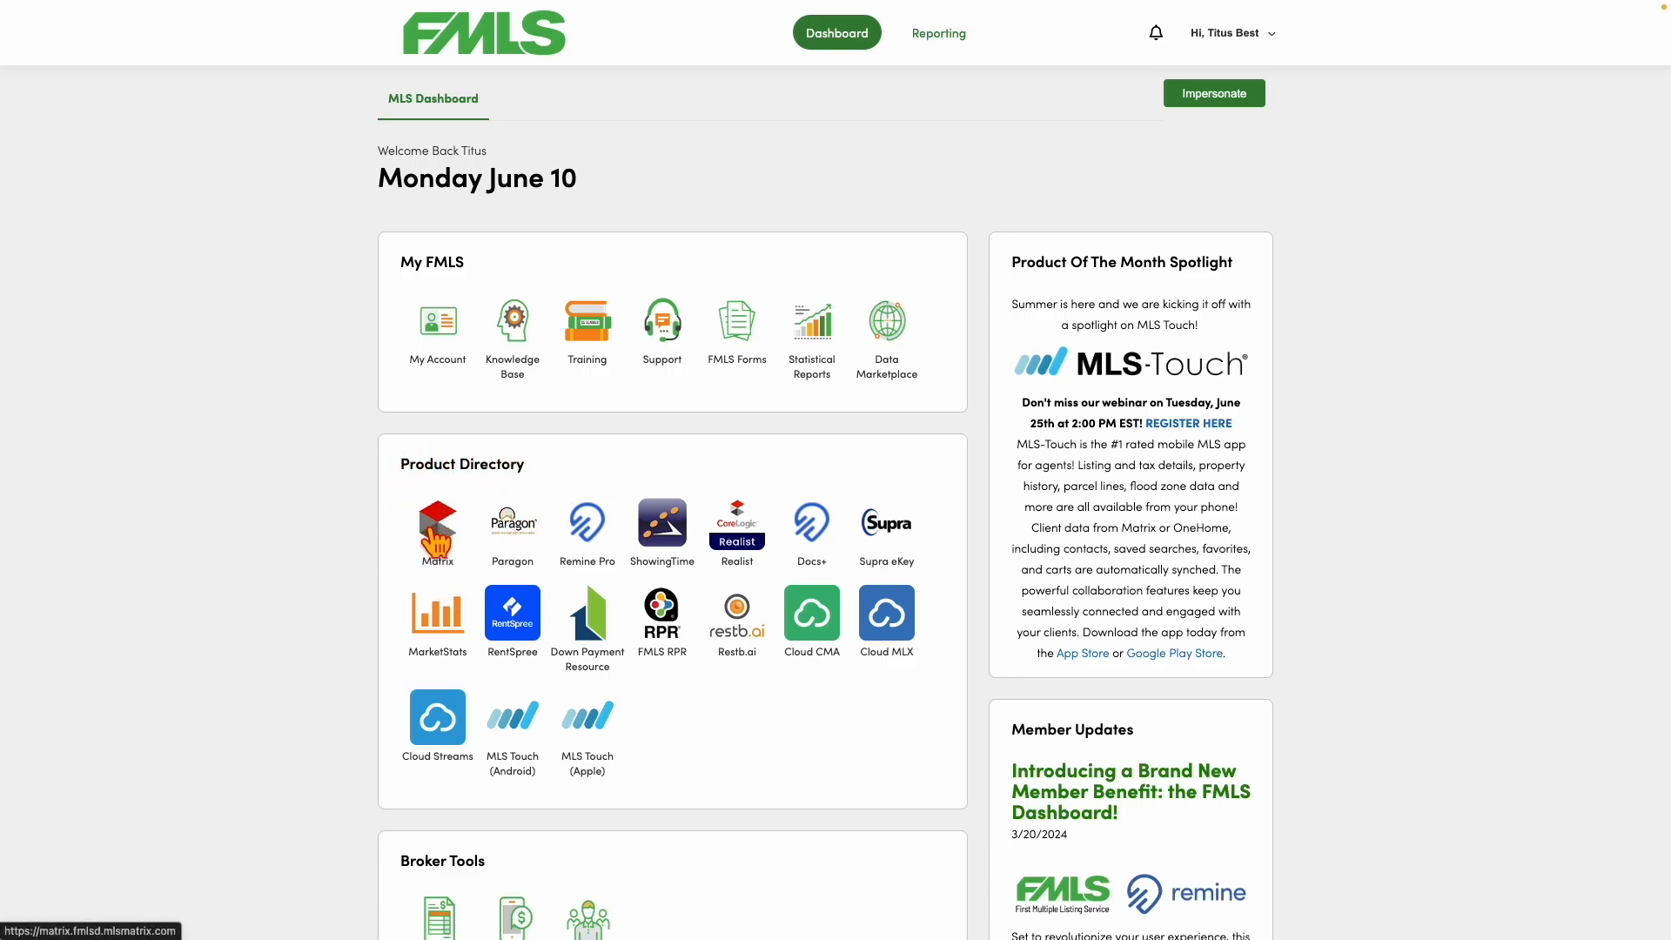
Launch Matrix from the FMLS Dashboard's Product Directory.
{"action": "scroll", "coordinate": [526, 509], "scroll_direction": "up", "scroll_amount": 3}
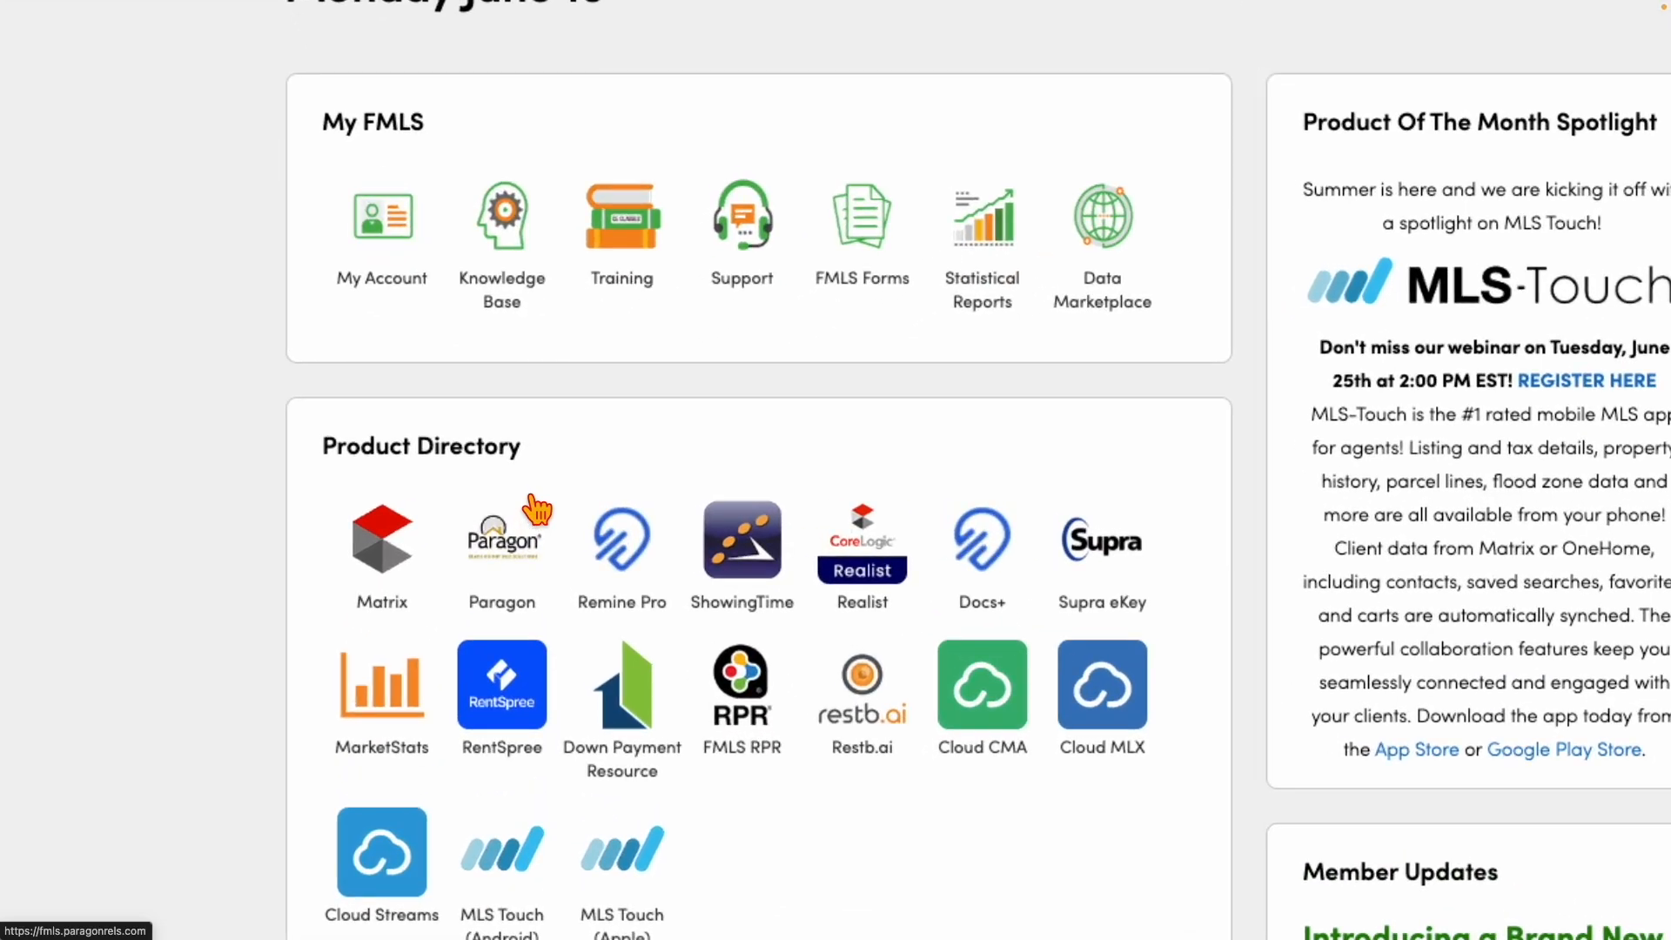
{"action": "left_click", "coordinate": [381, 555]}
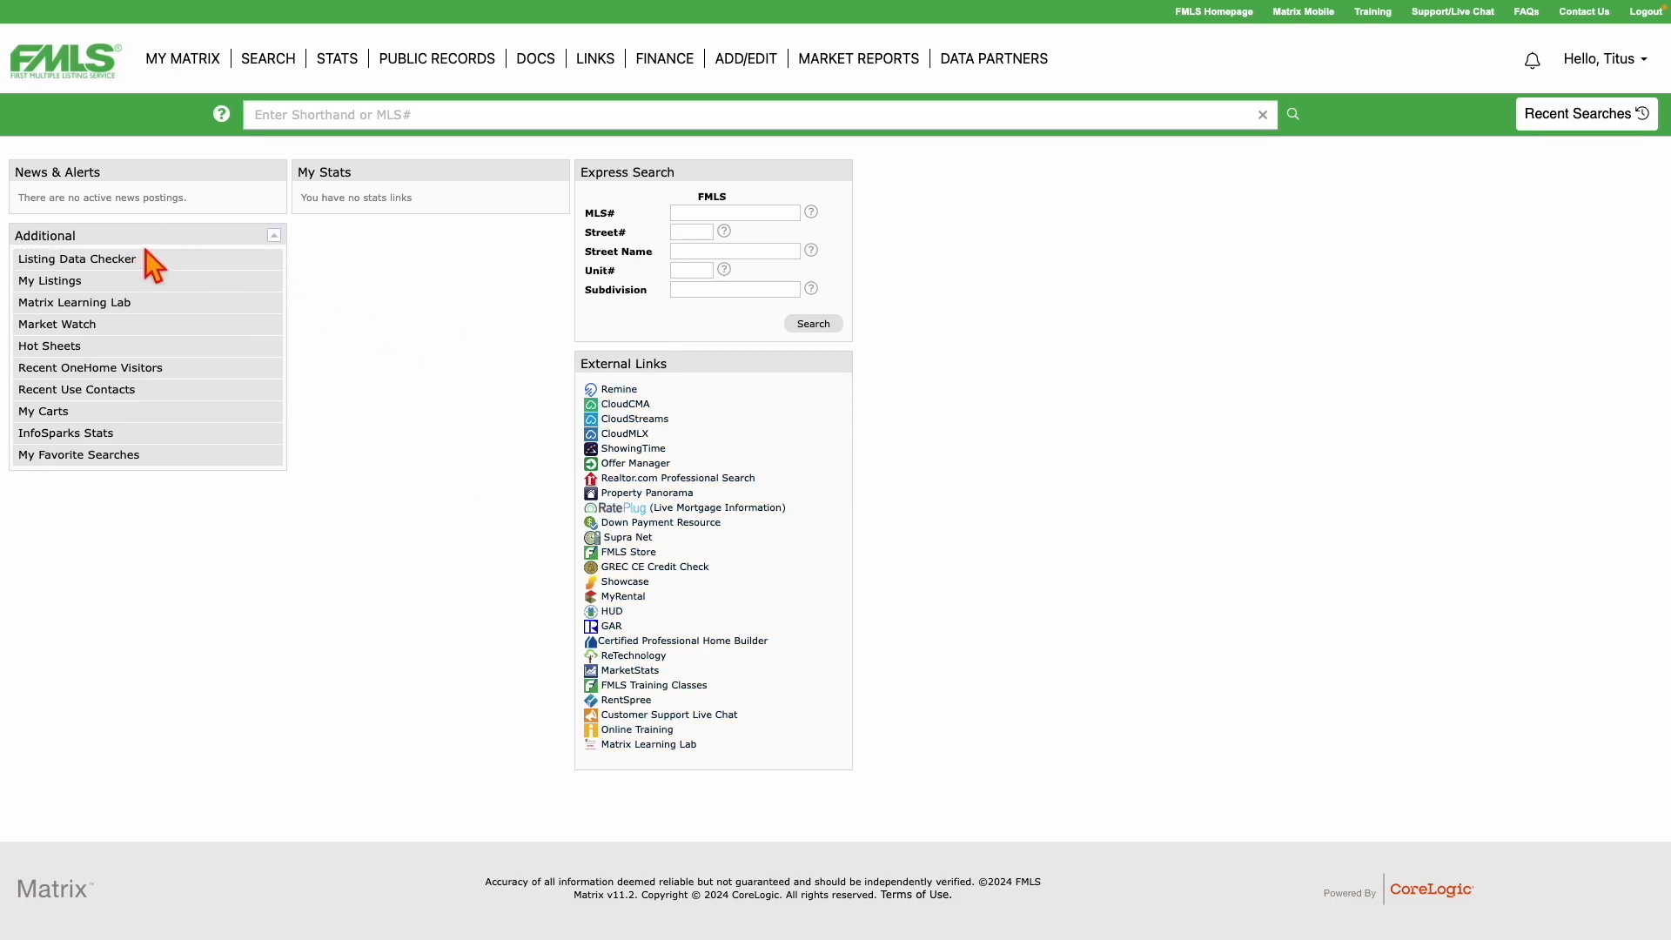
Remove the My Stats, Express Search and External Links panels from the Matrix home page.
{"action": "mouse_move", "coordinate": [133, 240]}
{"action": "left_mouse_down"}
{"action": "mouse_move", "coordinate": [231, 239]}
{"action": "mouse_move", "coordinate": [167, 278]}
{"action": "mouse_move", "coordinate": [130, 254]}
{"action": "left_mouse_up"}
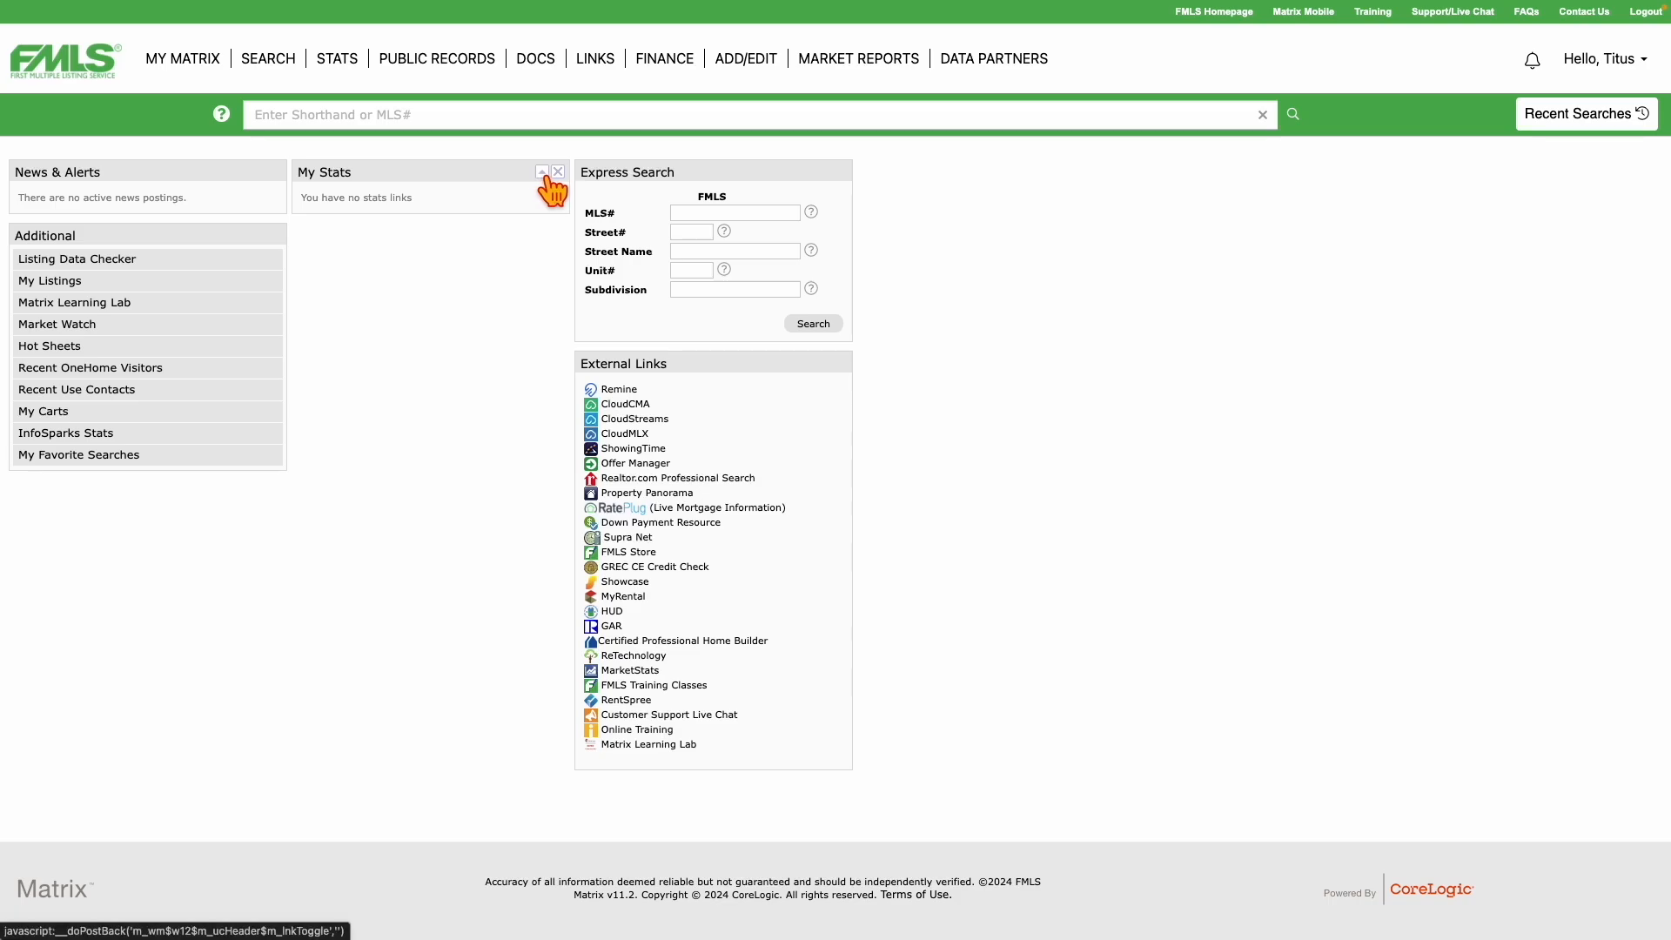
{"action": "left_click", "coordinate": [541, 172]}
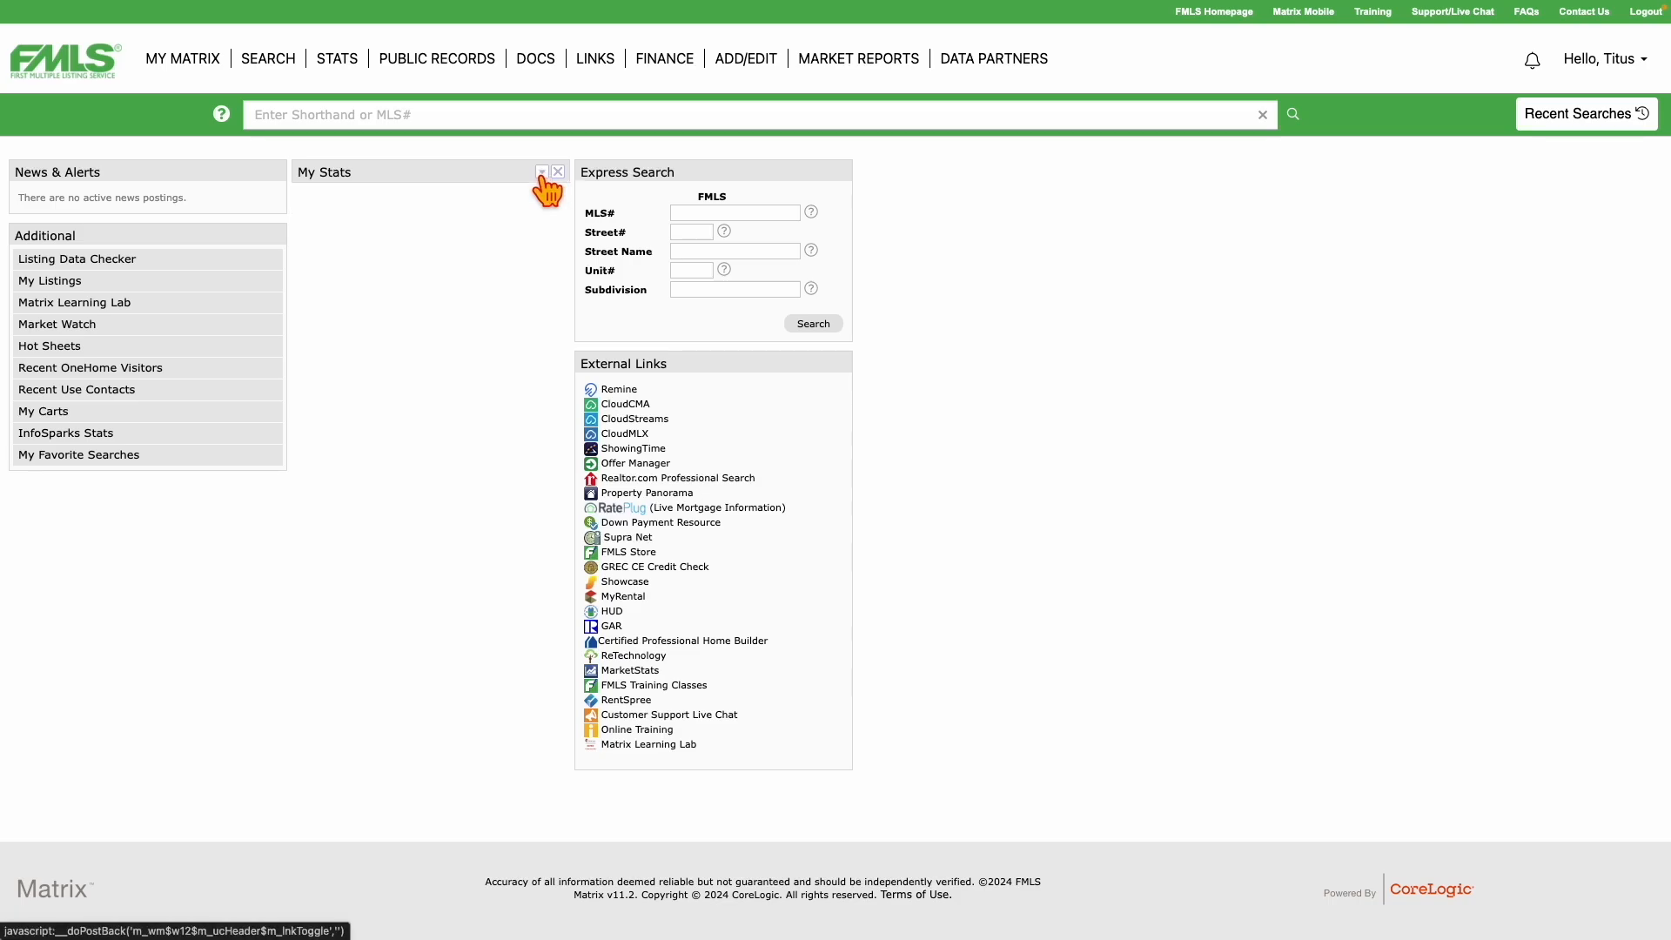
{"action": "left_click", "coordinate": [541, 173]}
{"action": "left_click", "coordinate": [541, 172]}
{"action": "left_click", "coordinate": [541, 173]}
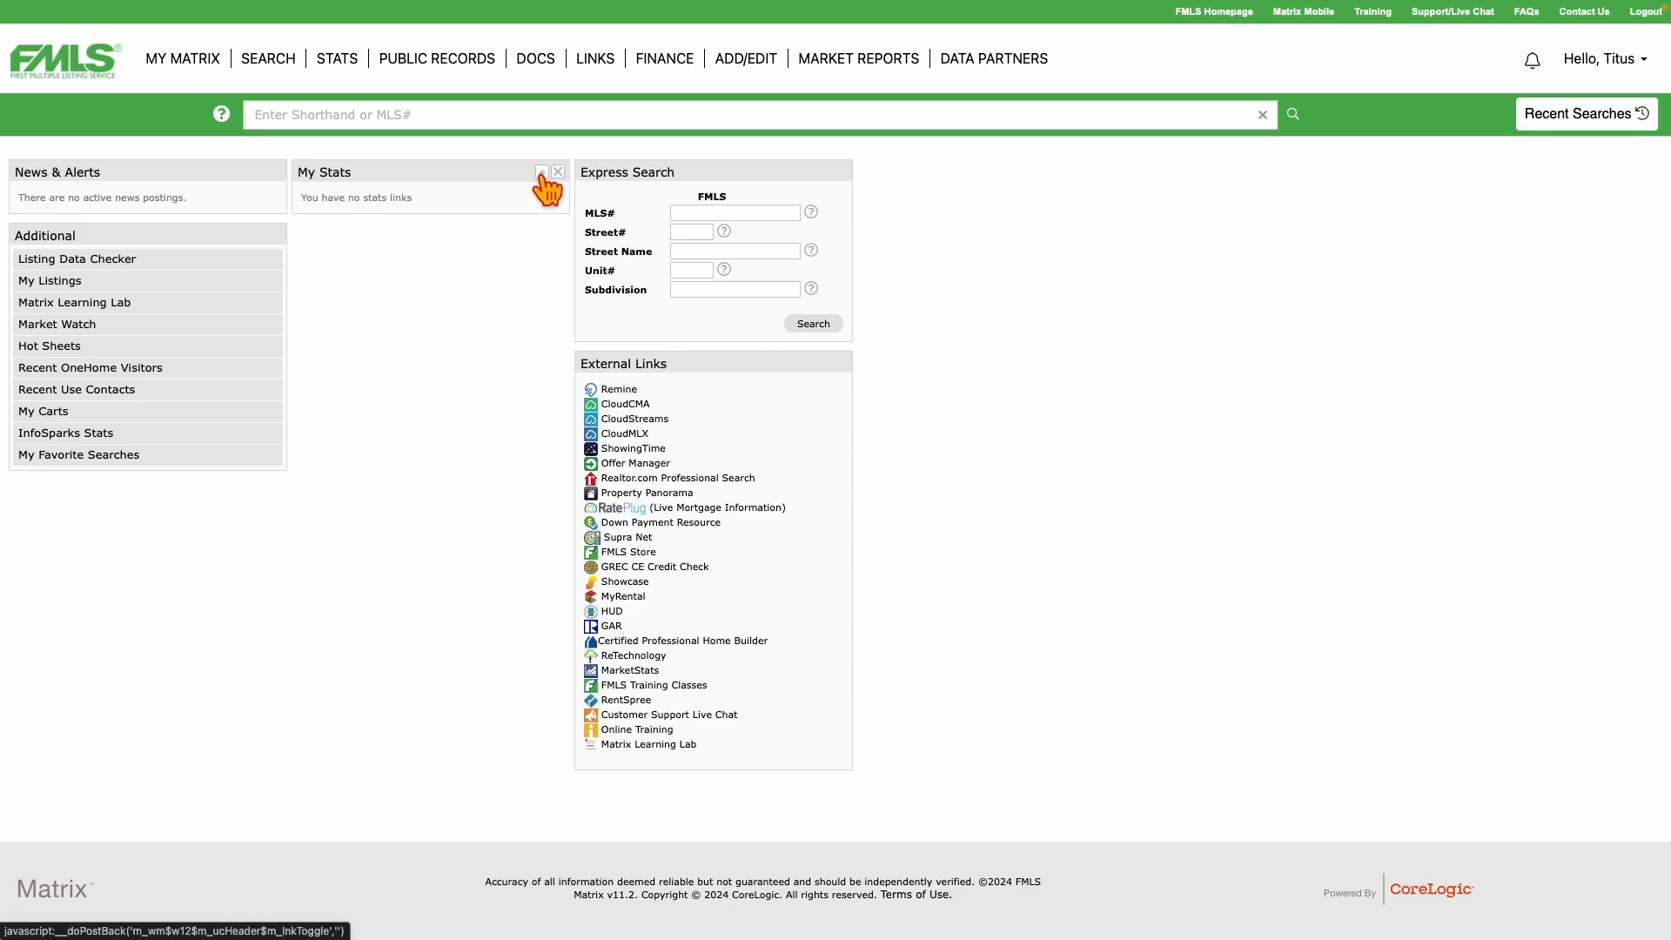
{"action": "left_click", "coordinate": [560, 173]}
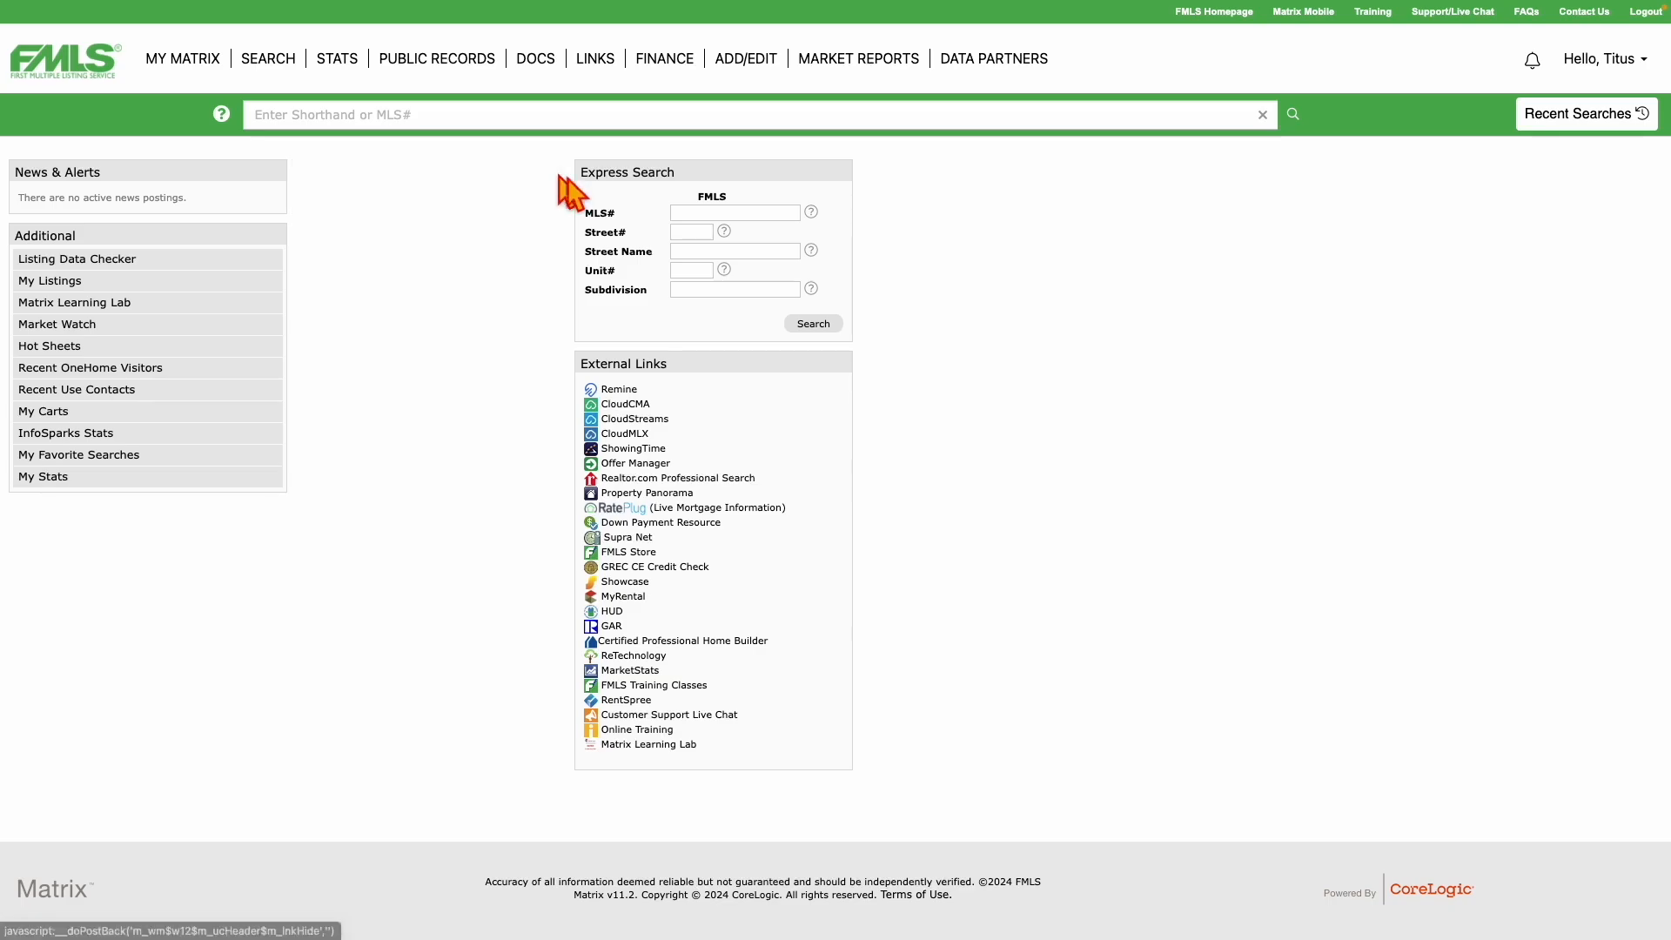
{"action": "left_click", "coordinate": [840, 172]}
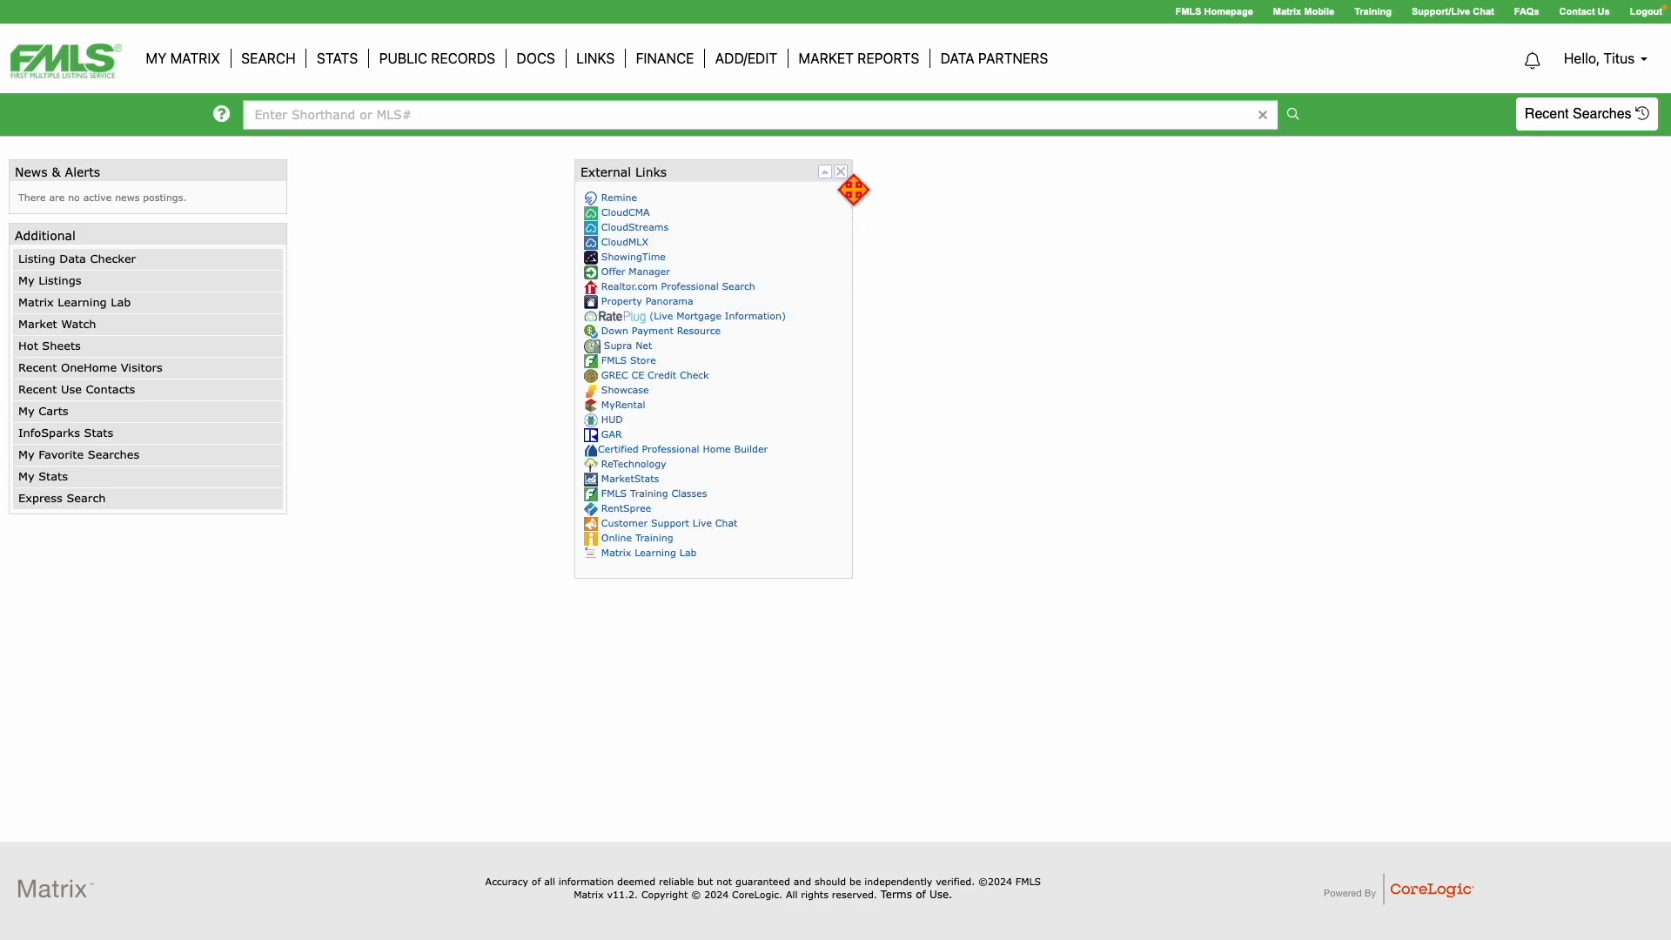
{"action": "left_click", "coordinate": [841, 173]}
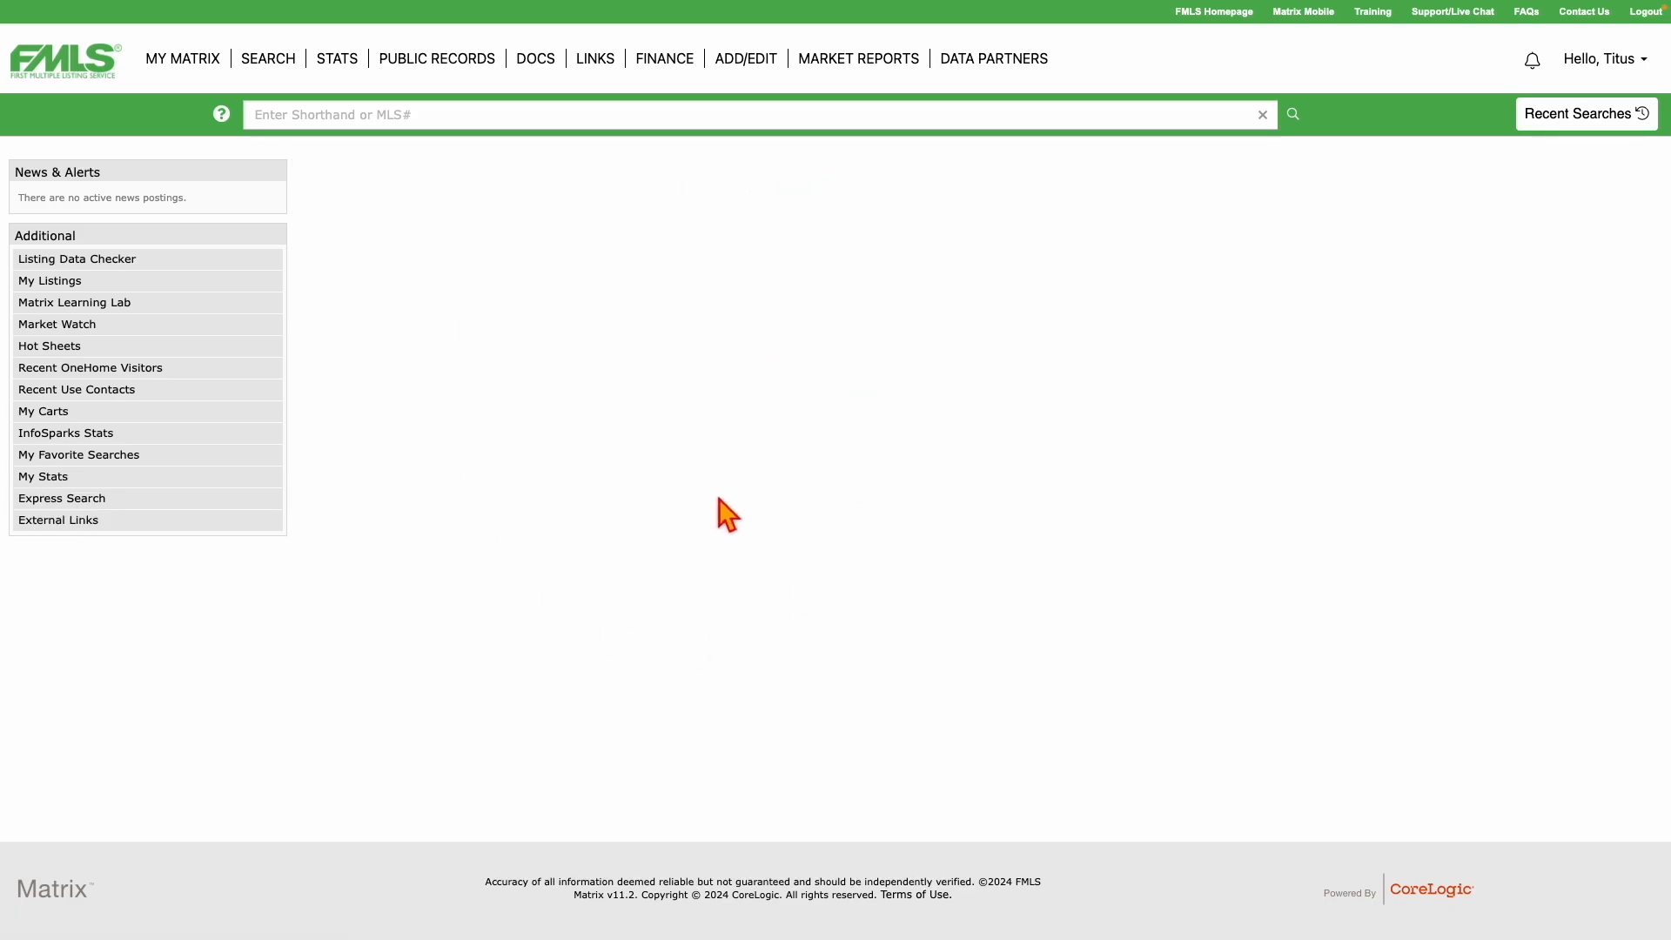
Place the Additional panel beside News & Alerts and give External Links its own panel.
{"action": "left_click_drag", "start_coordinate": [198, 242], "coordinate": [688, 222]}
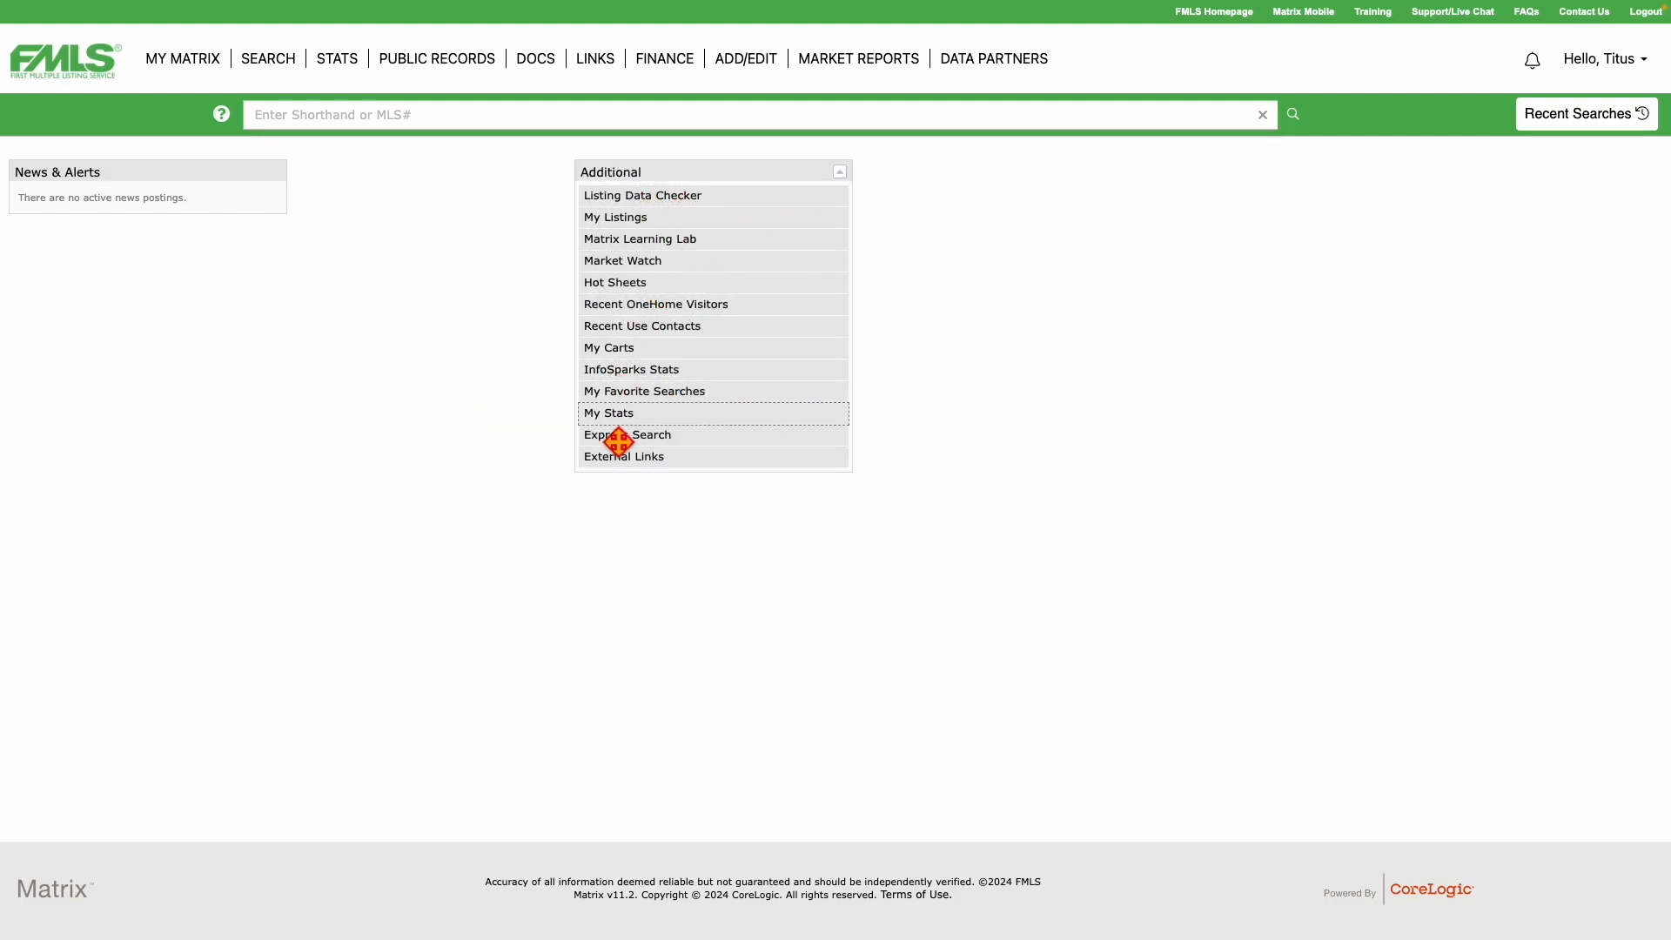
{"action": "left_click", "coordinate": [664, 459]}
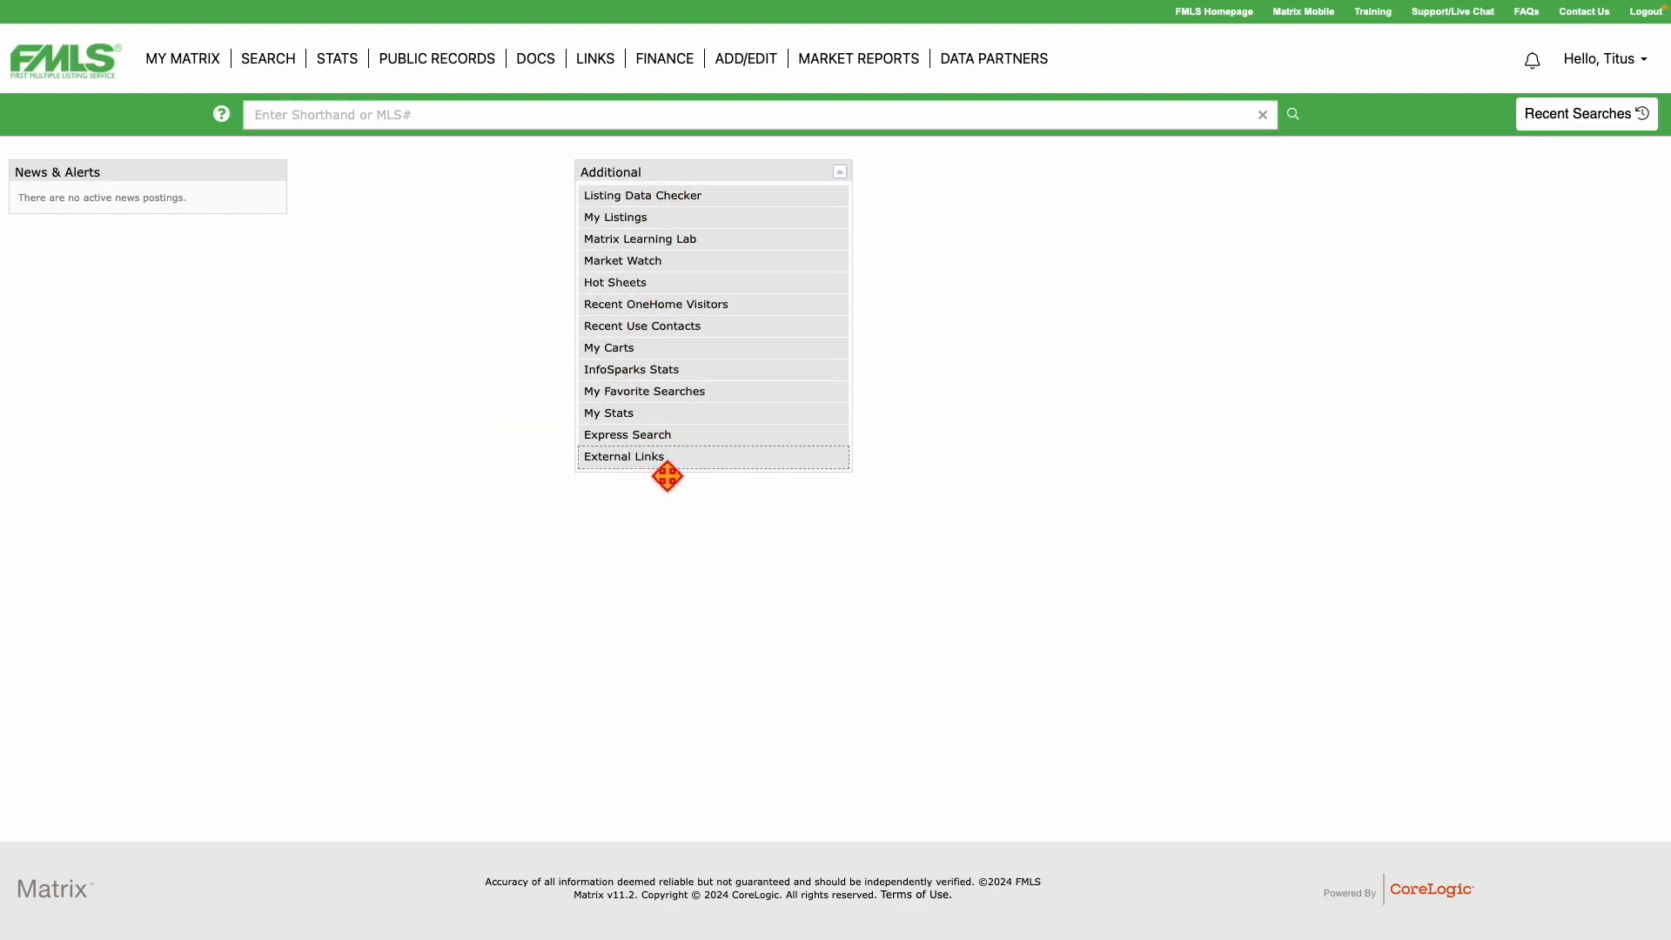
{"action": "left_click_drag", "start_coordinate": [746, 175], "coordinate": [495, 183]}
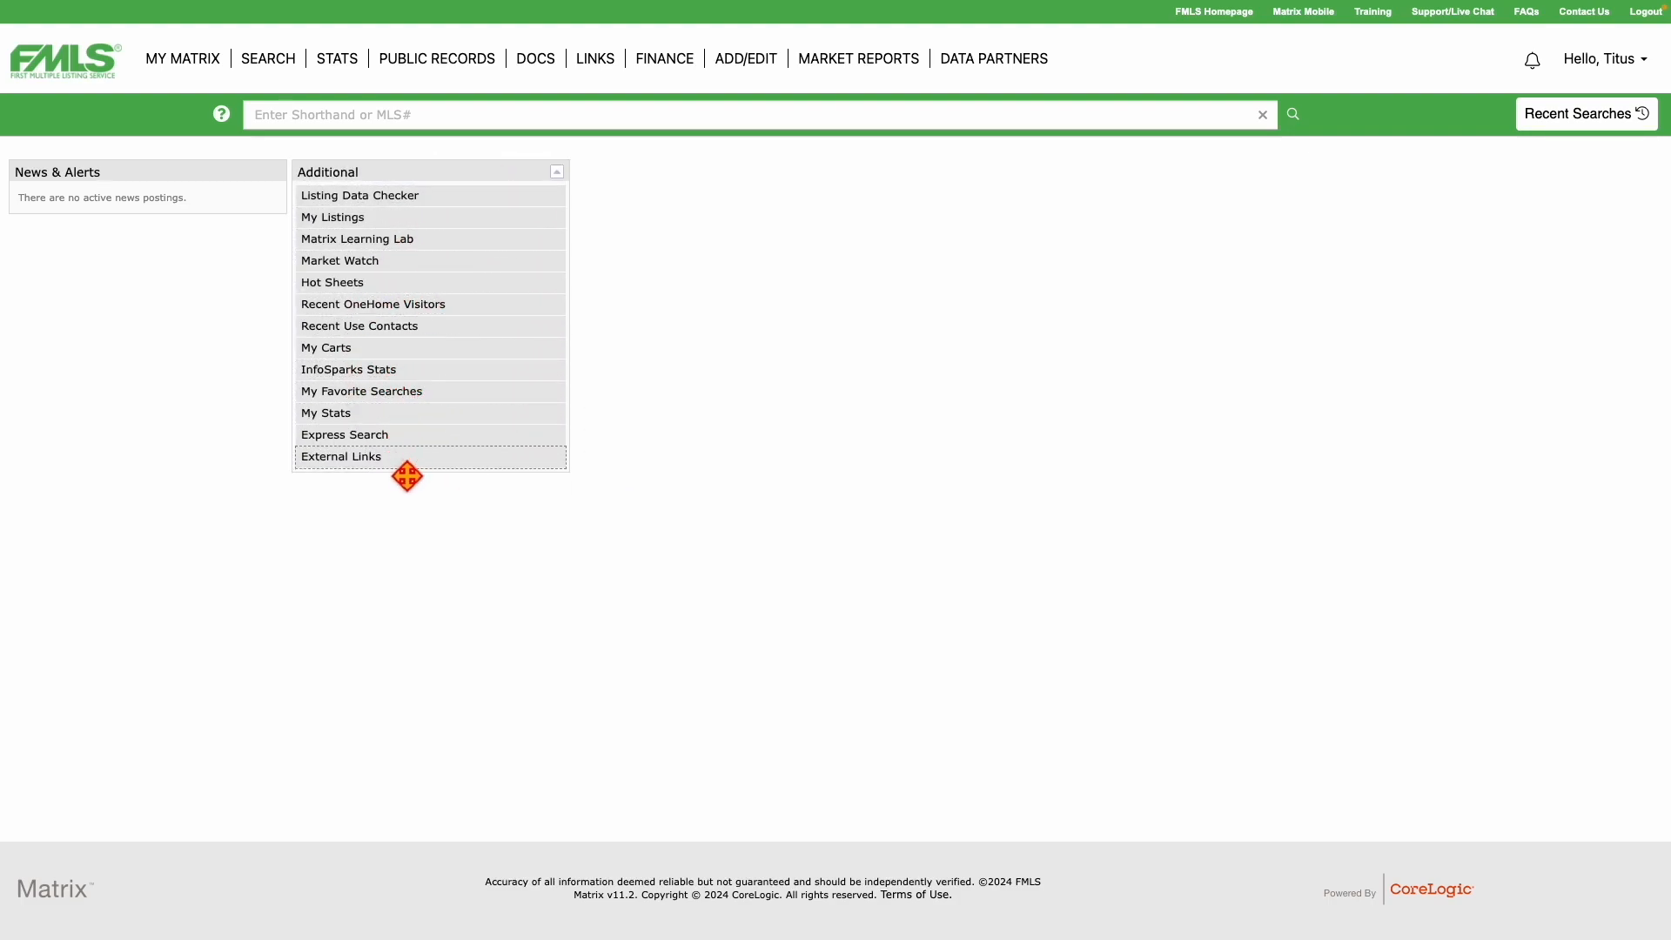
{"action": "left_click_drag", "start_coordinate": [406, 476], "coordinate": [683, 174]}
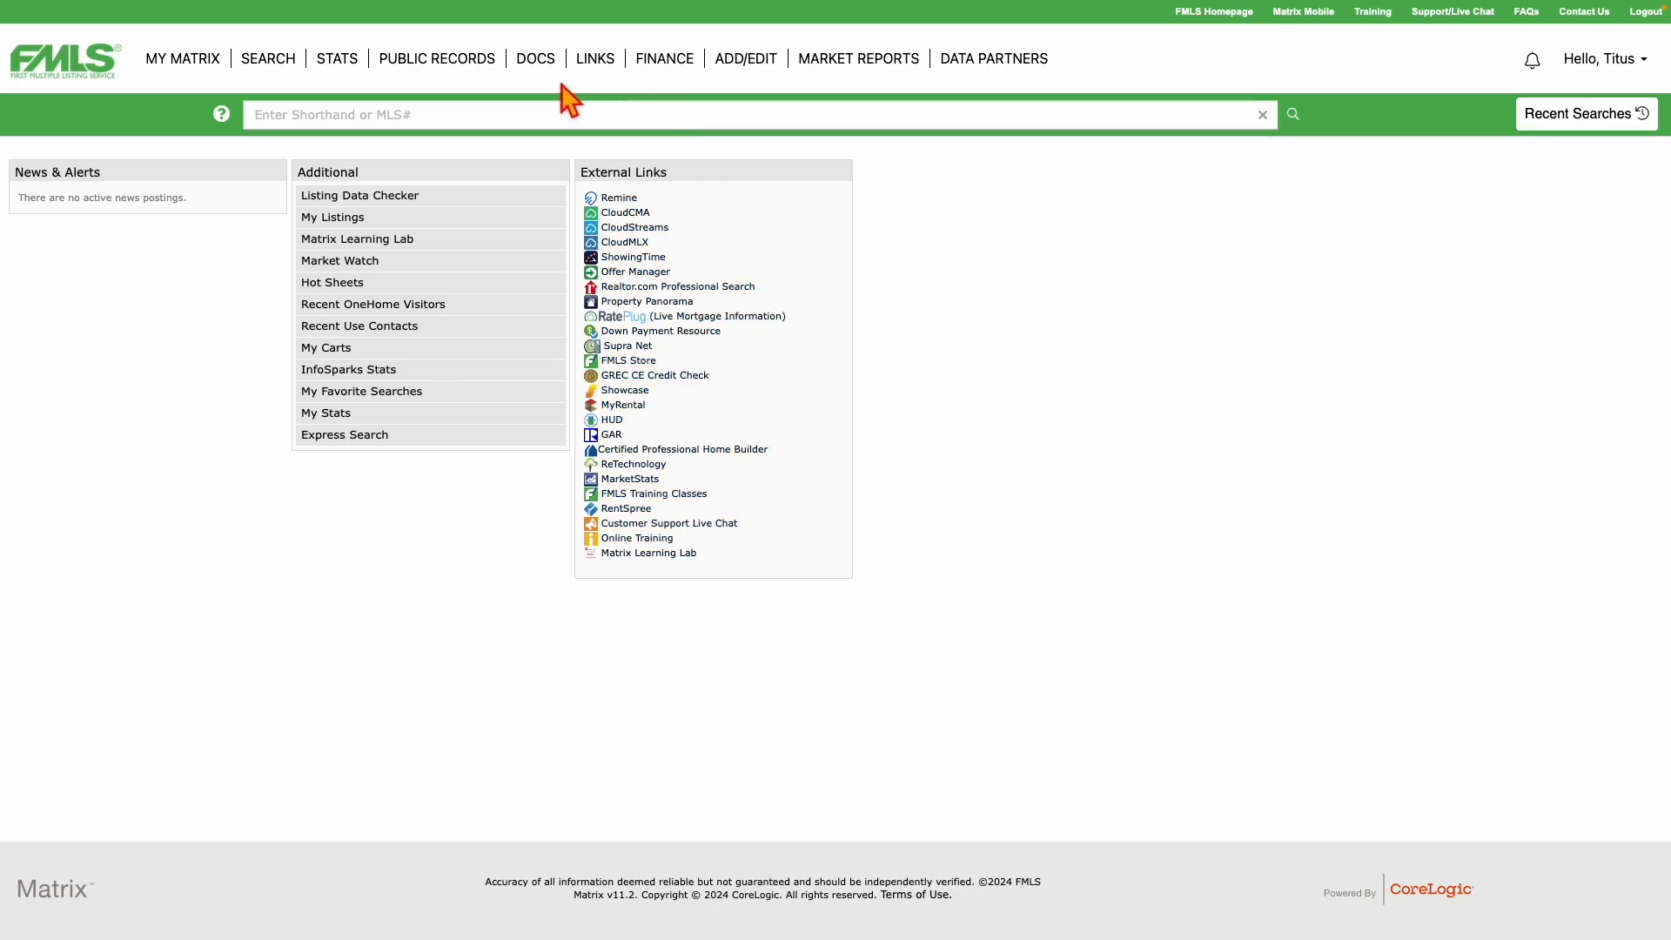
Go to ADD/EDIT and highlight the Input page heading.
{"action": "mouse_move", "coordinate": [789, 87]}
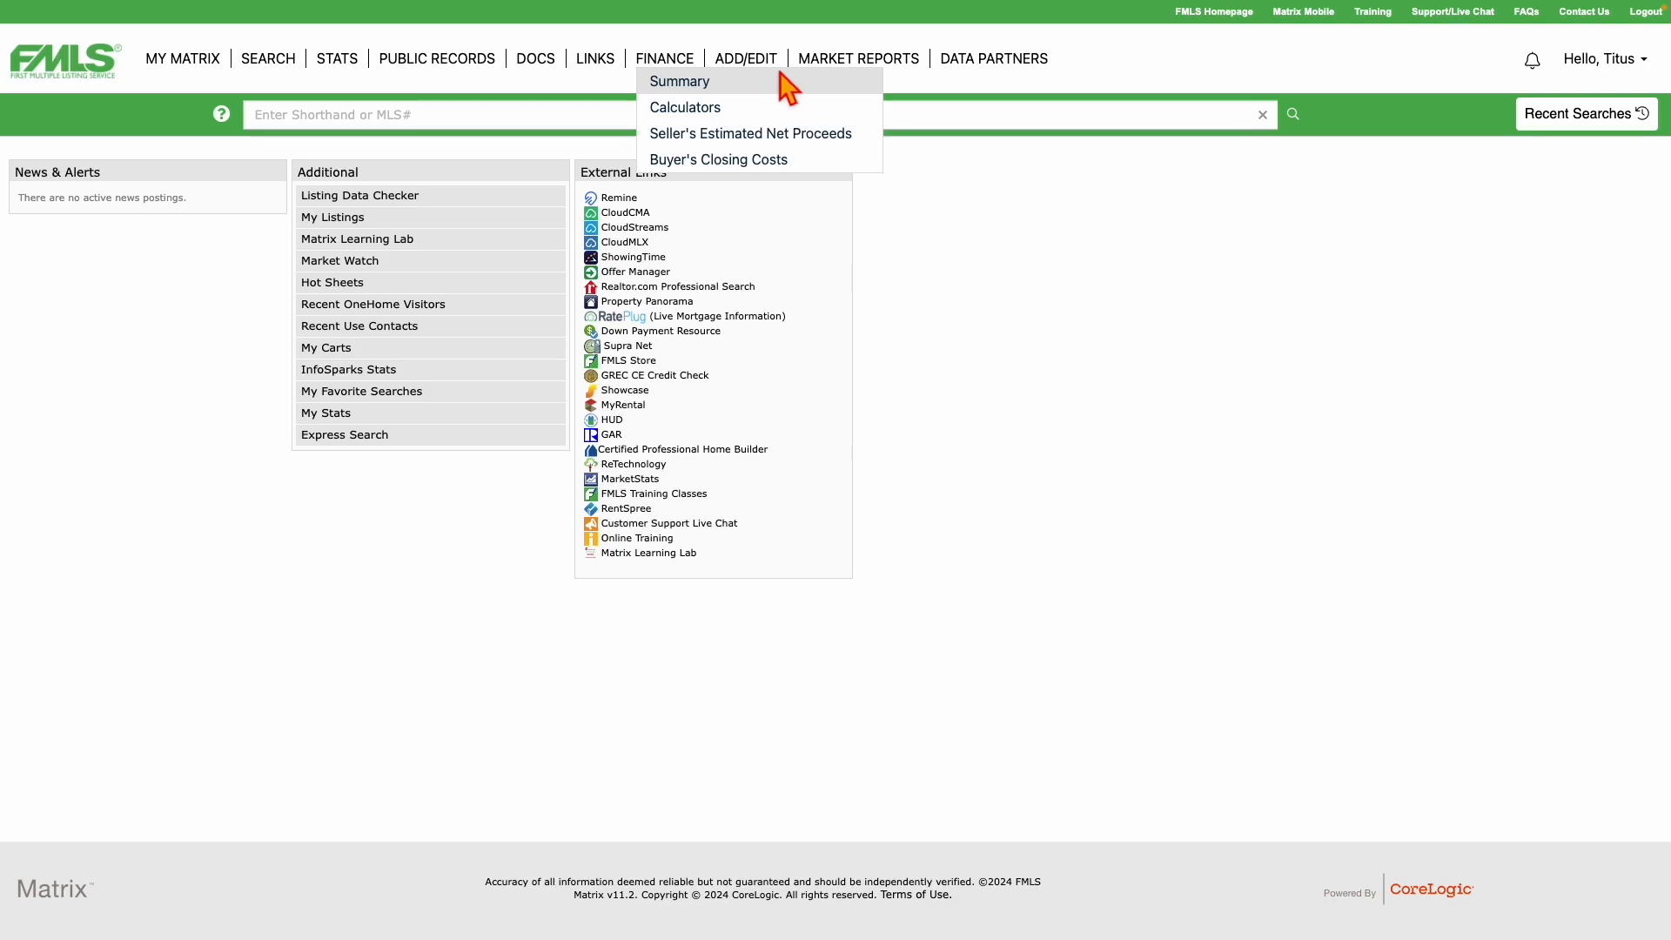
{"action": "left_click", "coordinate": [735, 70]}
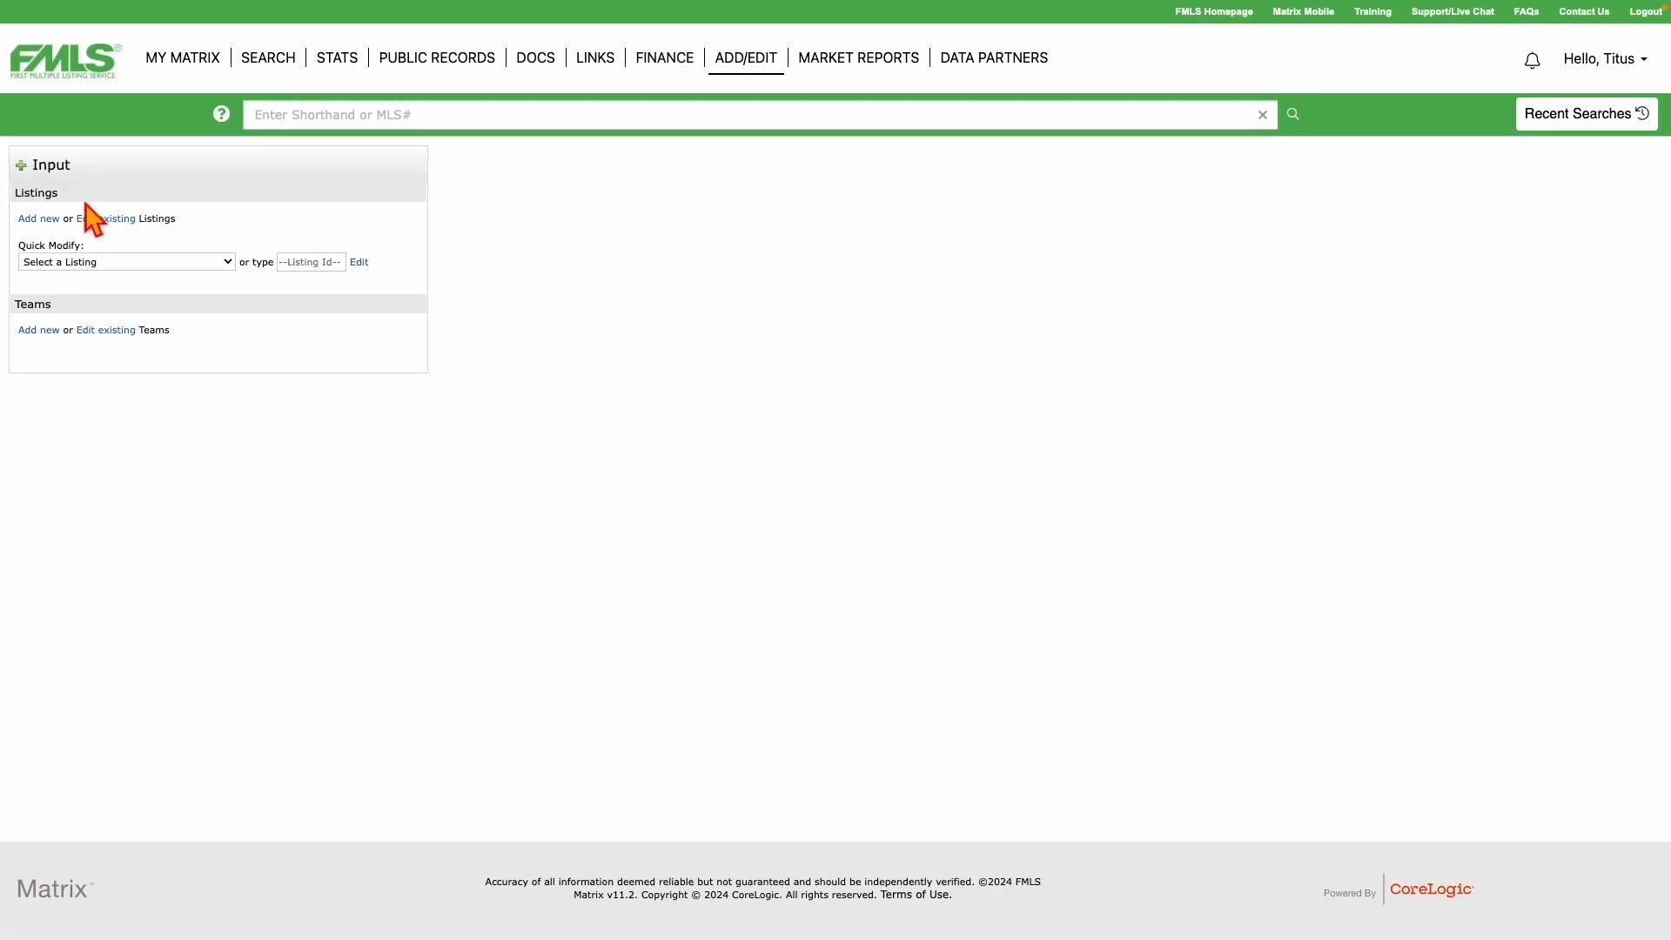
{"action": "scroll", "coordinate": [94, 220], "scroll_direction": "left", "scroll_amount": 5}
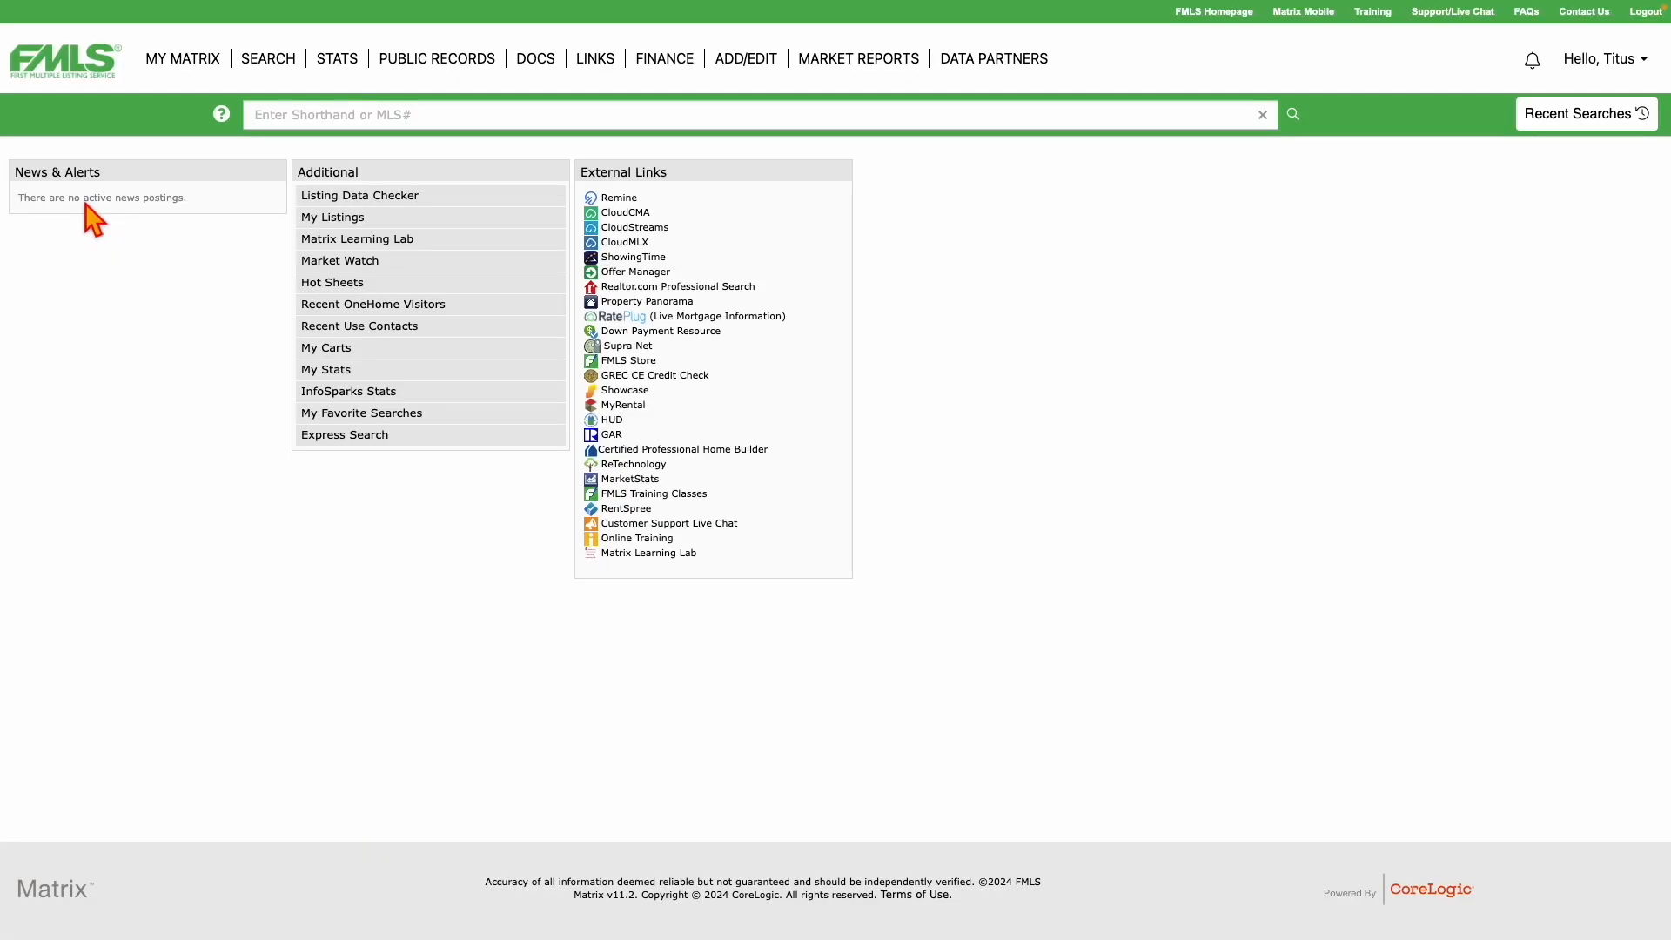
{"action": "scroll", "coordinate": [94, 220], "scroll_direction": "right", "scroll_amount": 5}
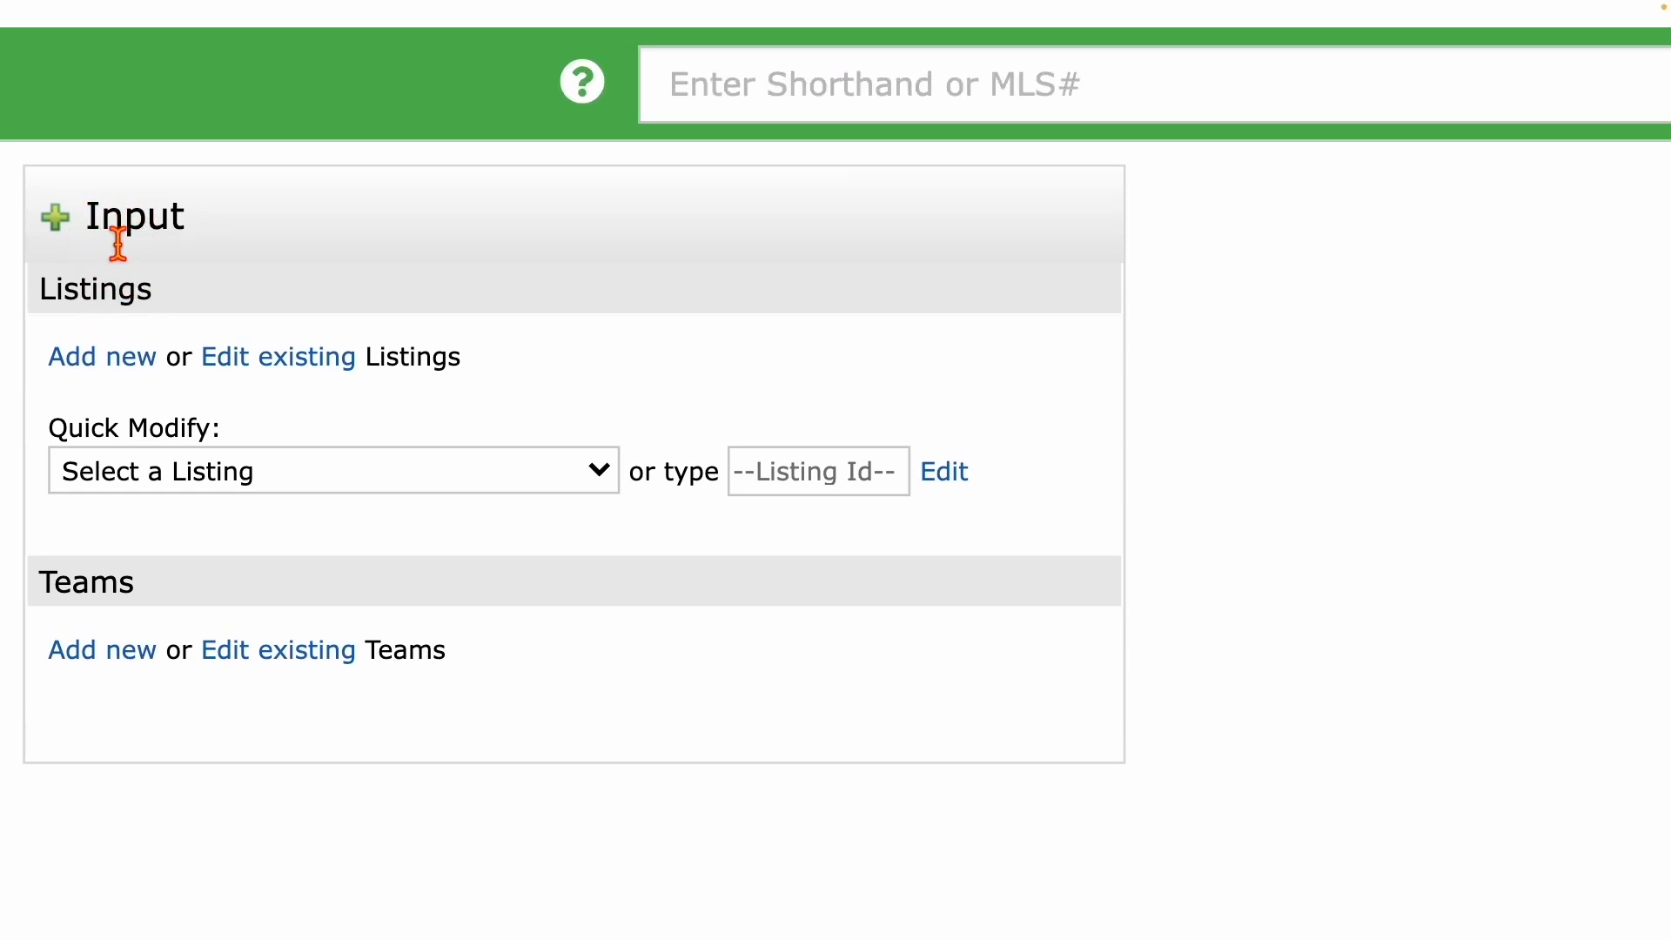
{"action": "double_click", "coordinate": [98, 224]}
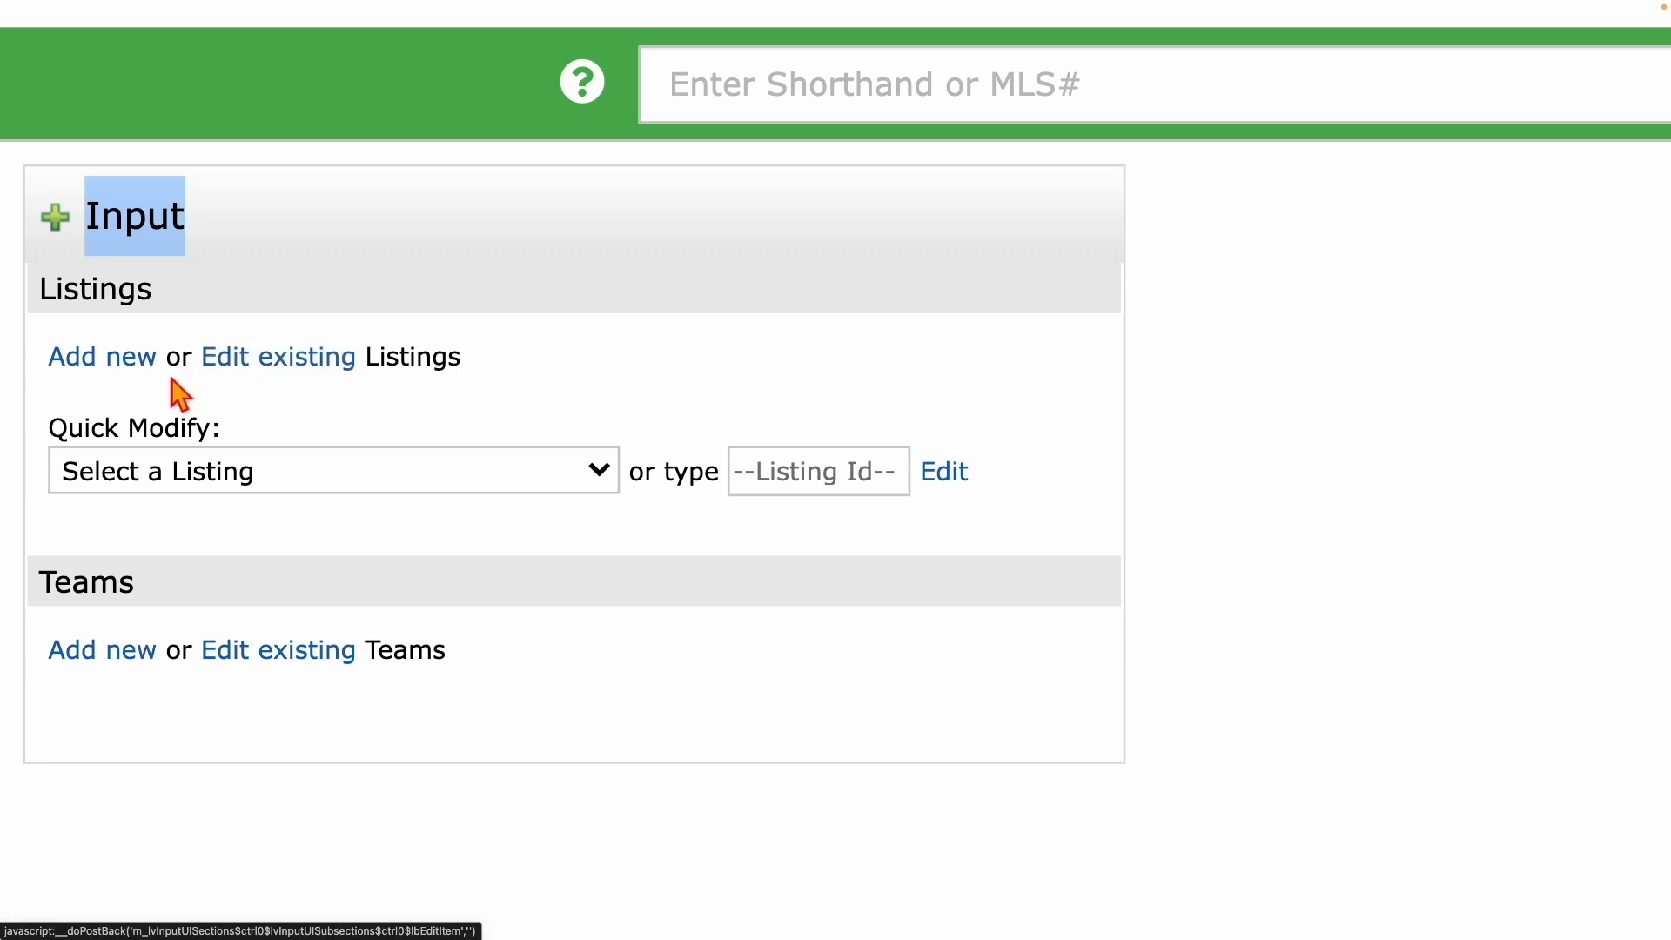
Point out Quick Modify without choosing a listing, then choose Add new under Listings.
{"action": "left_click", "coordinate": [57, 442]}
{"action": "left_click_drag", "start_coordinate": [57, 442], "coordinate": [233, 450]}
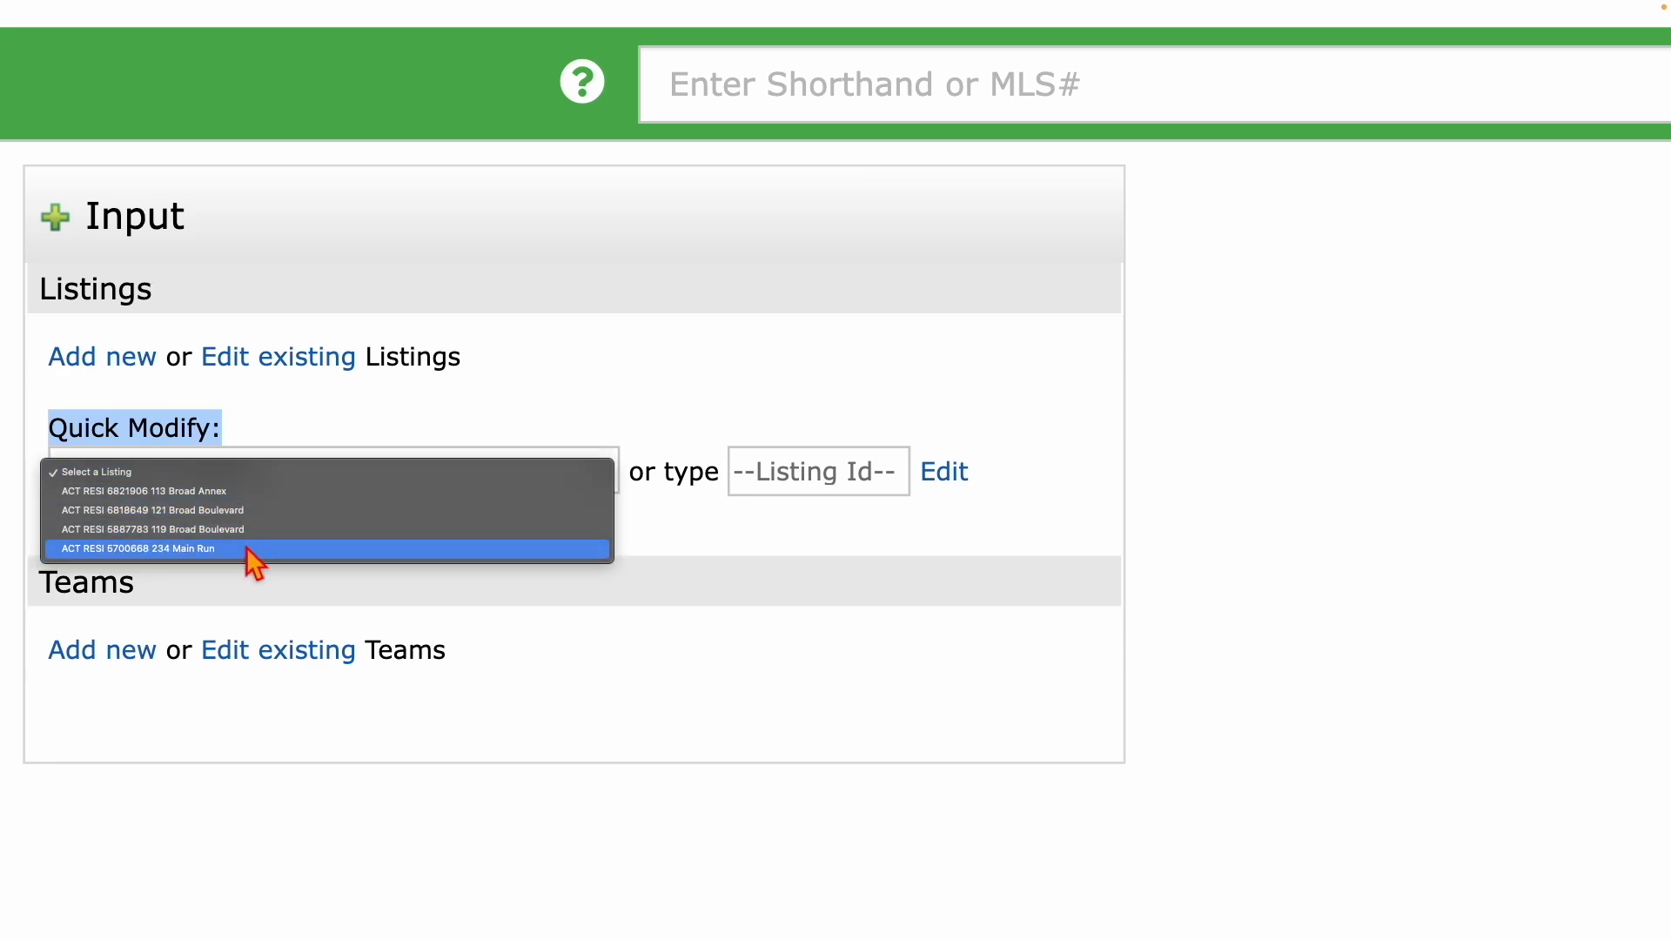
{"action": "left_click", "coordinate": [671, 538]}
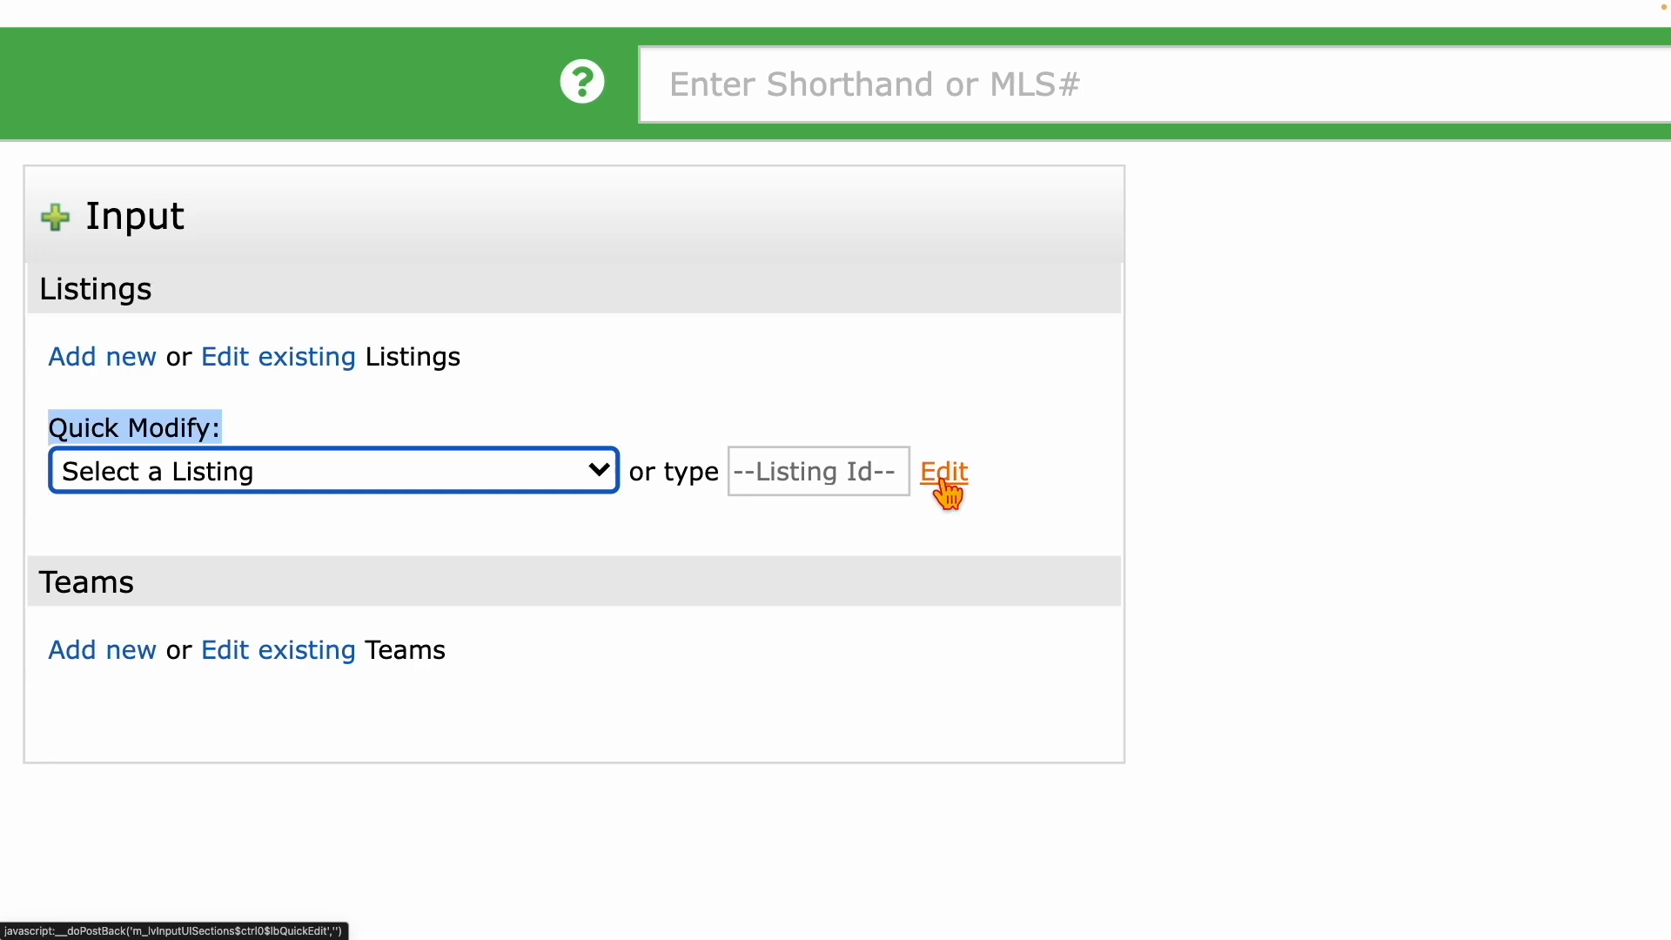
{"action": "left_click", "coordinate": [373, 548]}
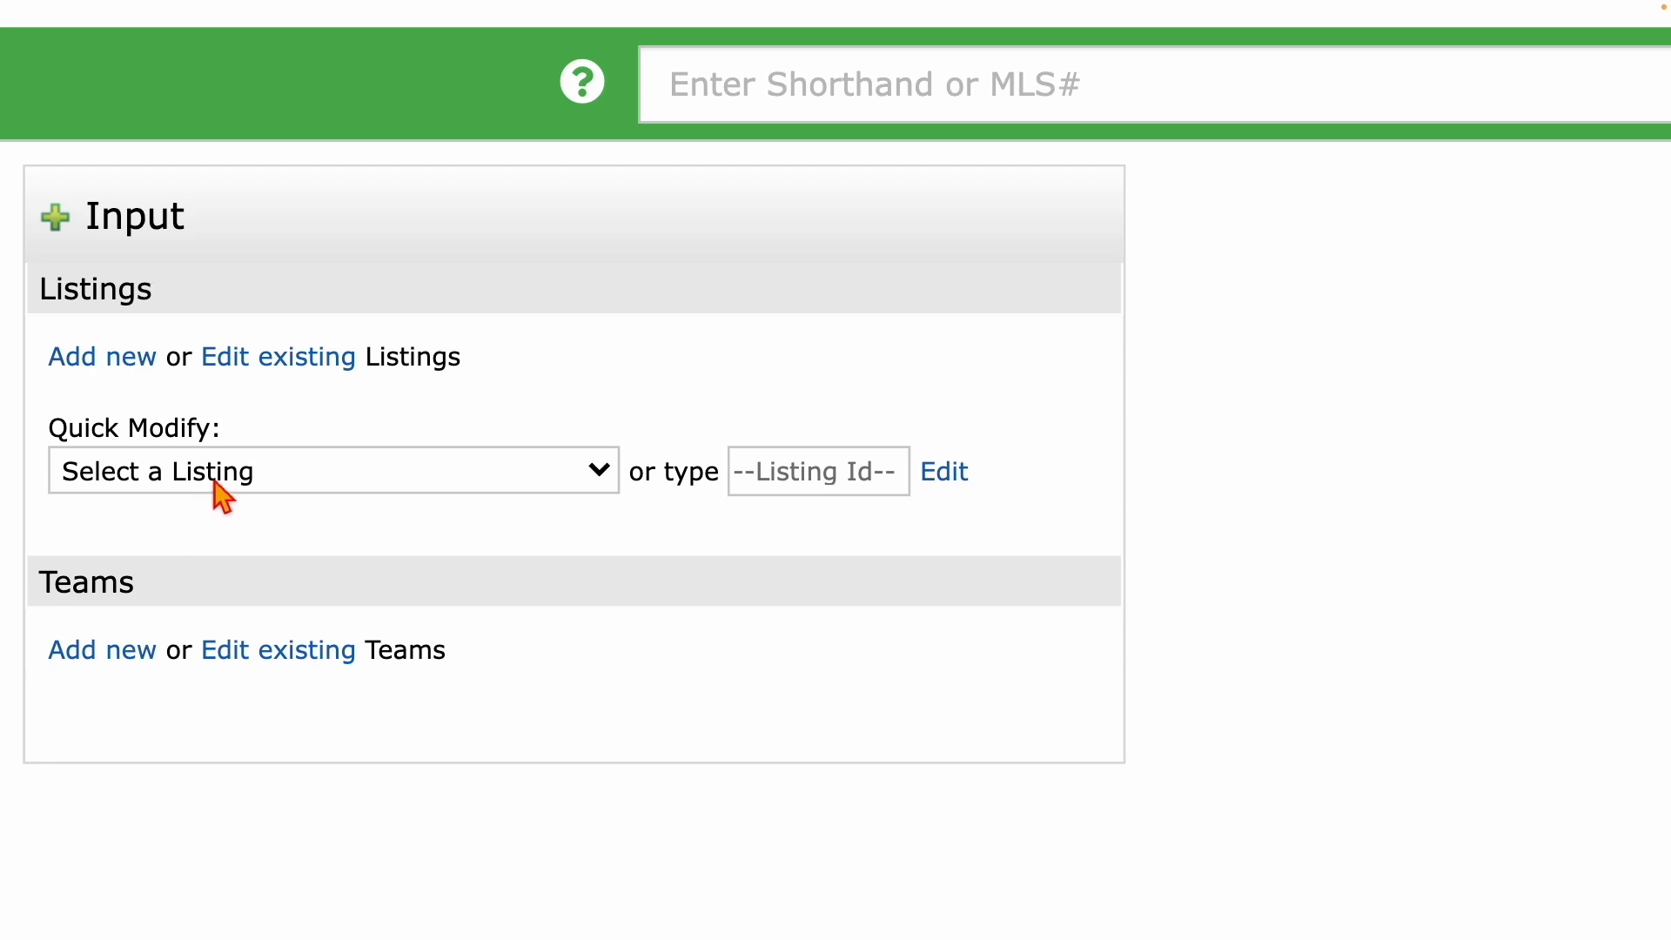
{"action": "left_click", "coordinate": [95, 363]}
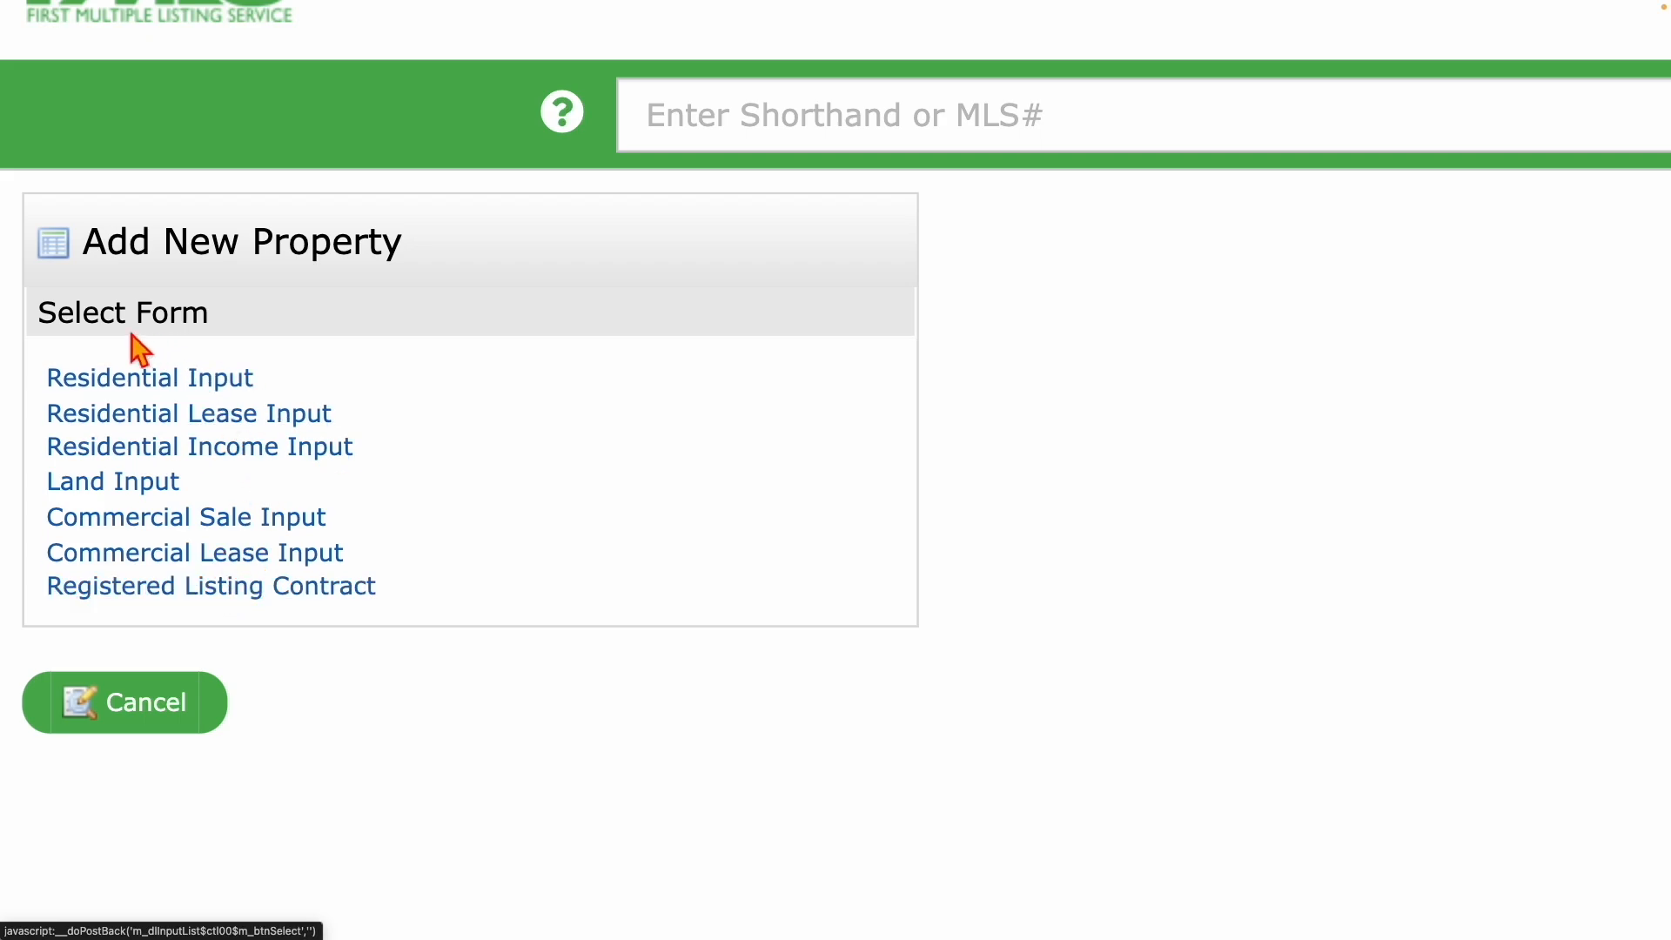
Choose Residential Input from the Select Form list and highlight the Add a New Property title.
{"action": "left_click", "coordinate": [112, 384]}
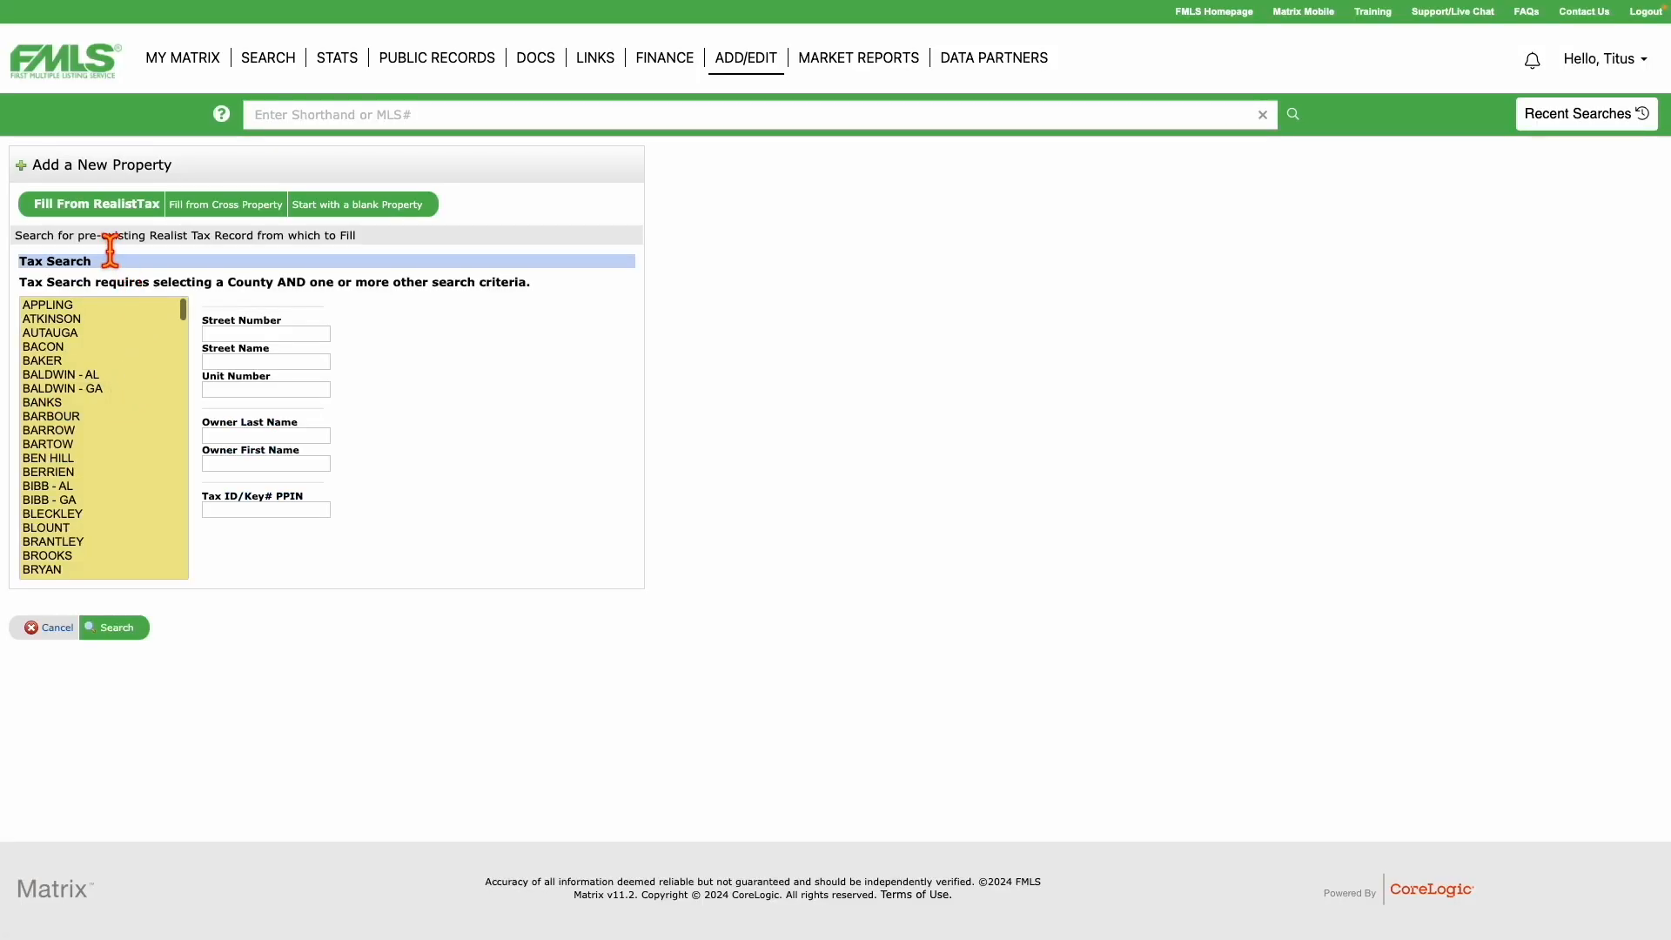
{"action": "scroll", "coordinate": [111, 251], "scroll_direction": "up", "scroll_amount": 5}
{"action": "scroll", "coordinate": [110, 250], "scroll_direction": "left", "scroll_amount": 2}
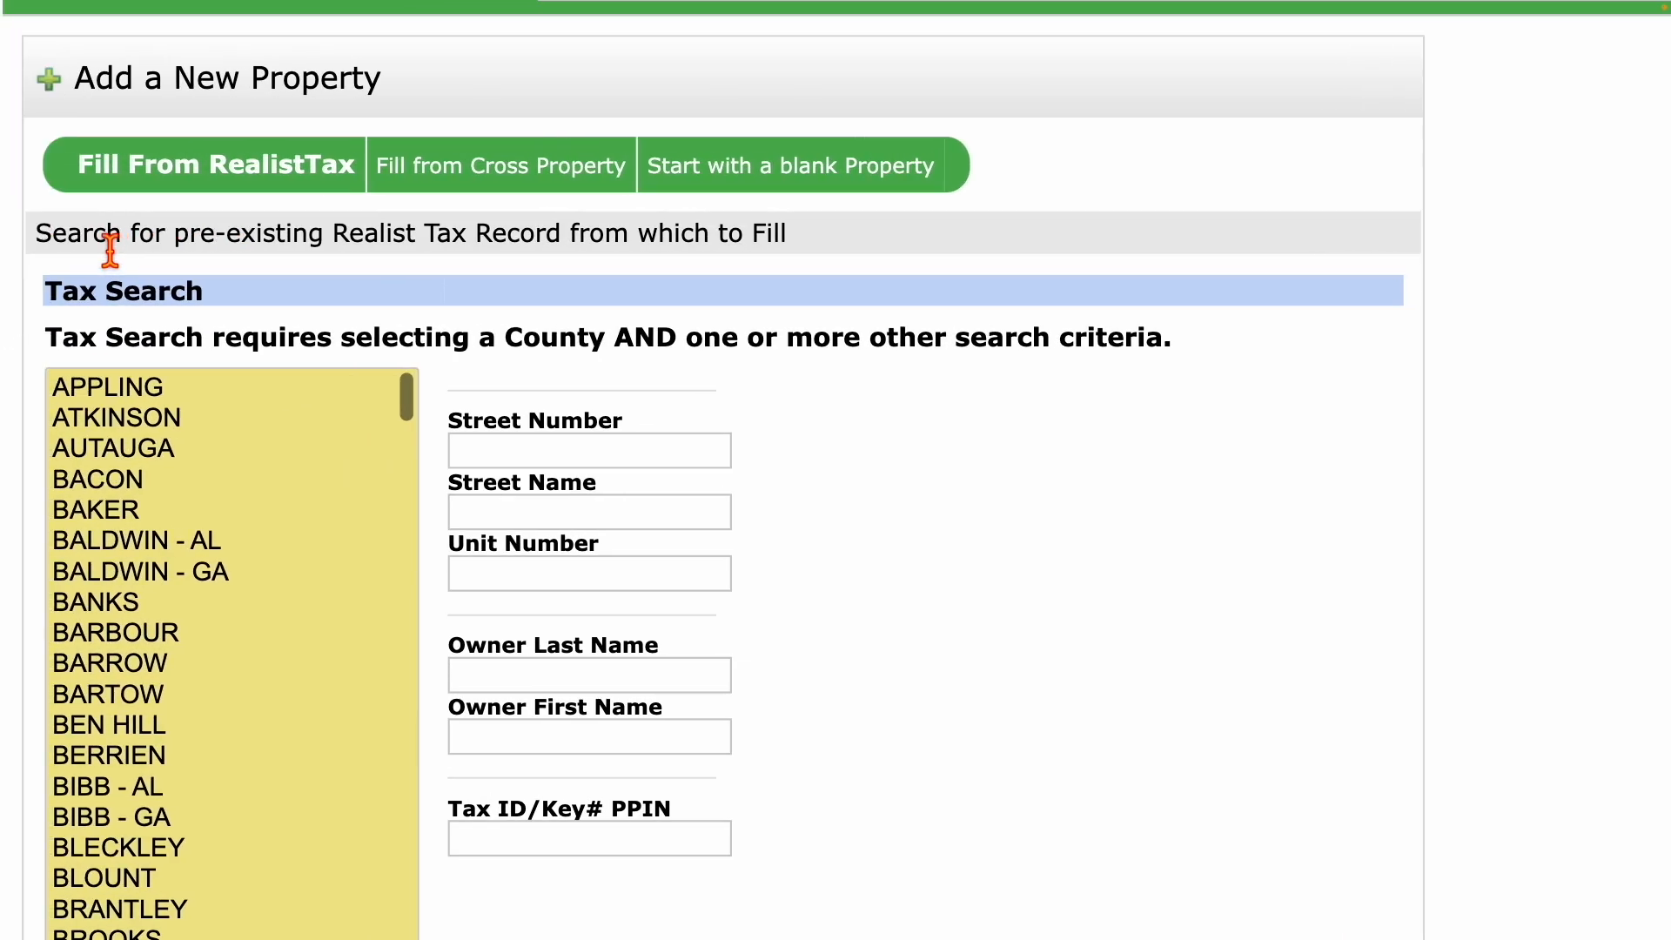
{"action": "scroll", "coordinate": [110, 250], "scroll_direction": "left", "scroll_amount": 1}
{"action": "scroll", "coordinate": [111, 250], "scroll_direction": "right", "scroll_amount": 1}
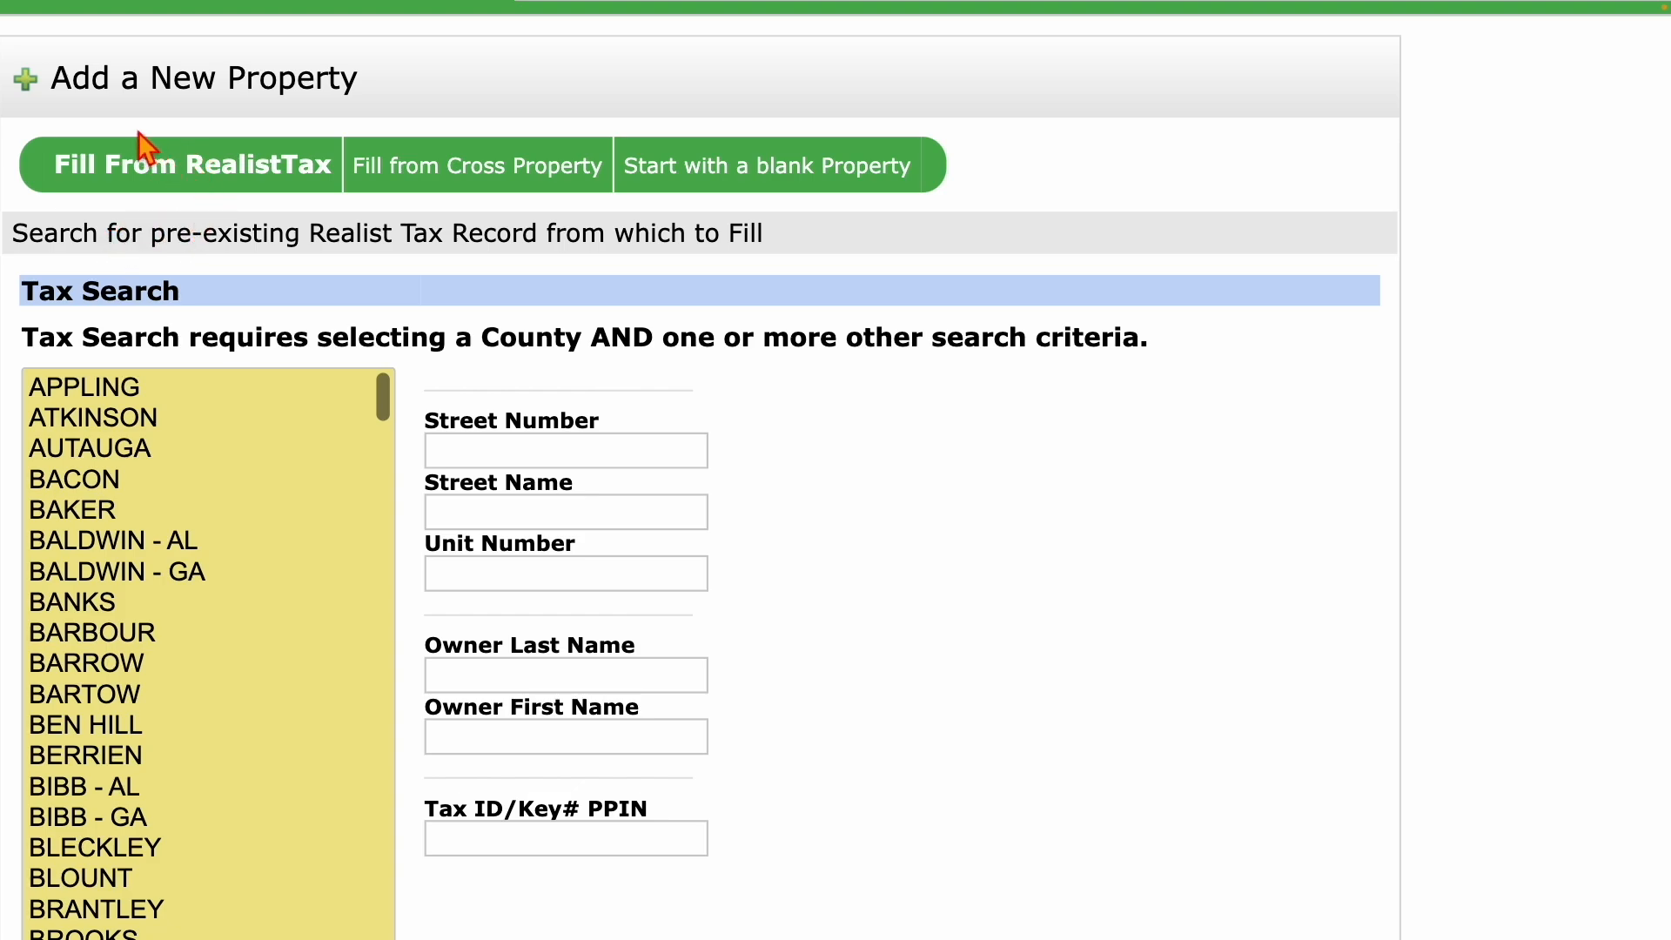
{"action": "left_click_drag", "start_coordinate": [61, 87], "coordinate": [388, 105]}
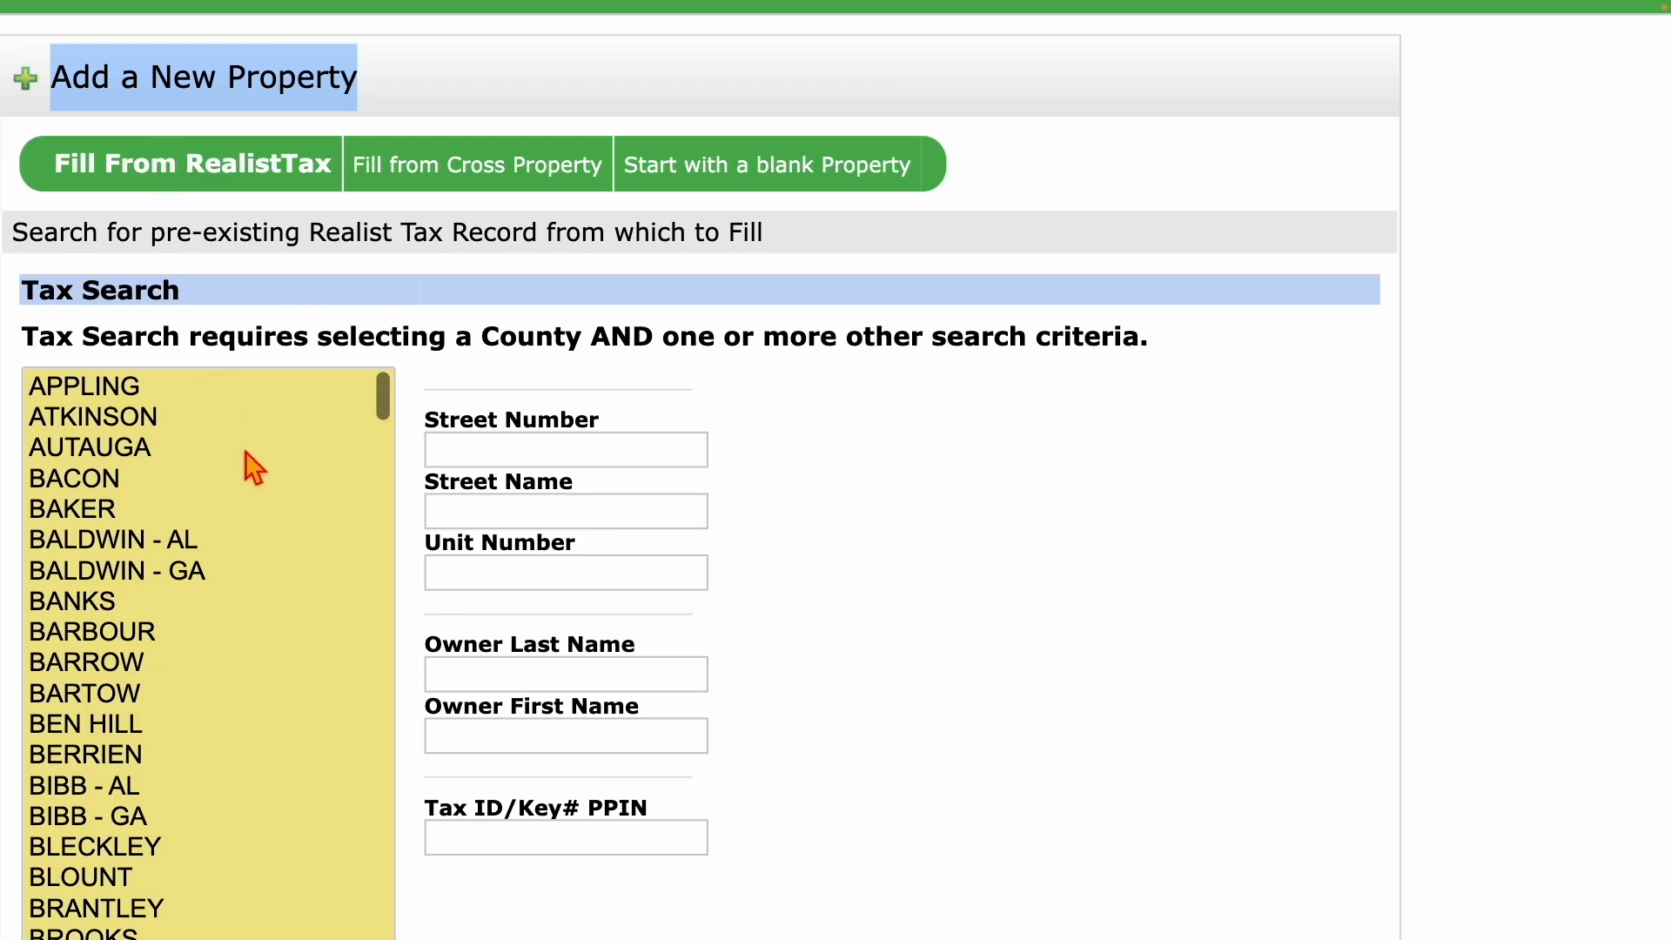
{"action": "scroll", "coordinate": [245, 451], "scroll_direction": "down", "scroll_amount": 2}
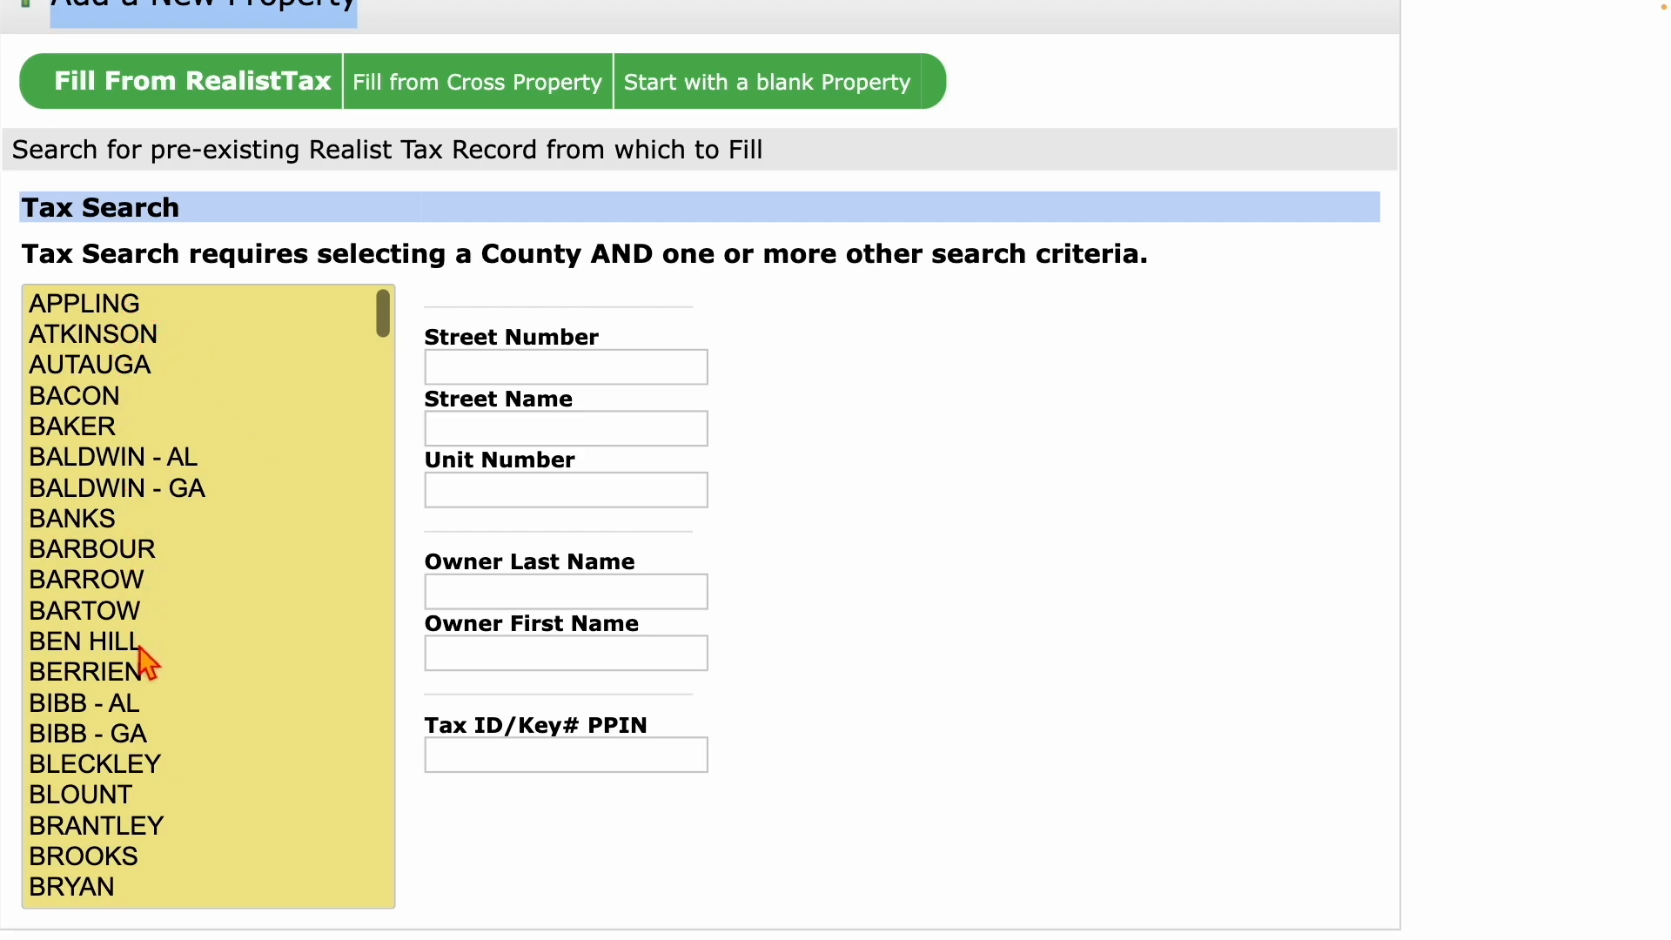
{"action": "scroll", "coordinate": [141, 652], "scroll_direction": "down", "scroll_amount": 2}
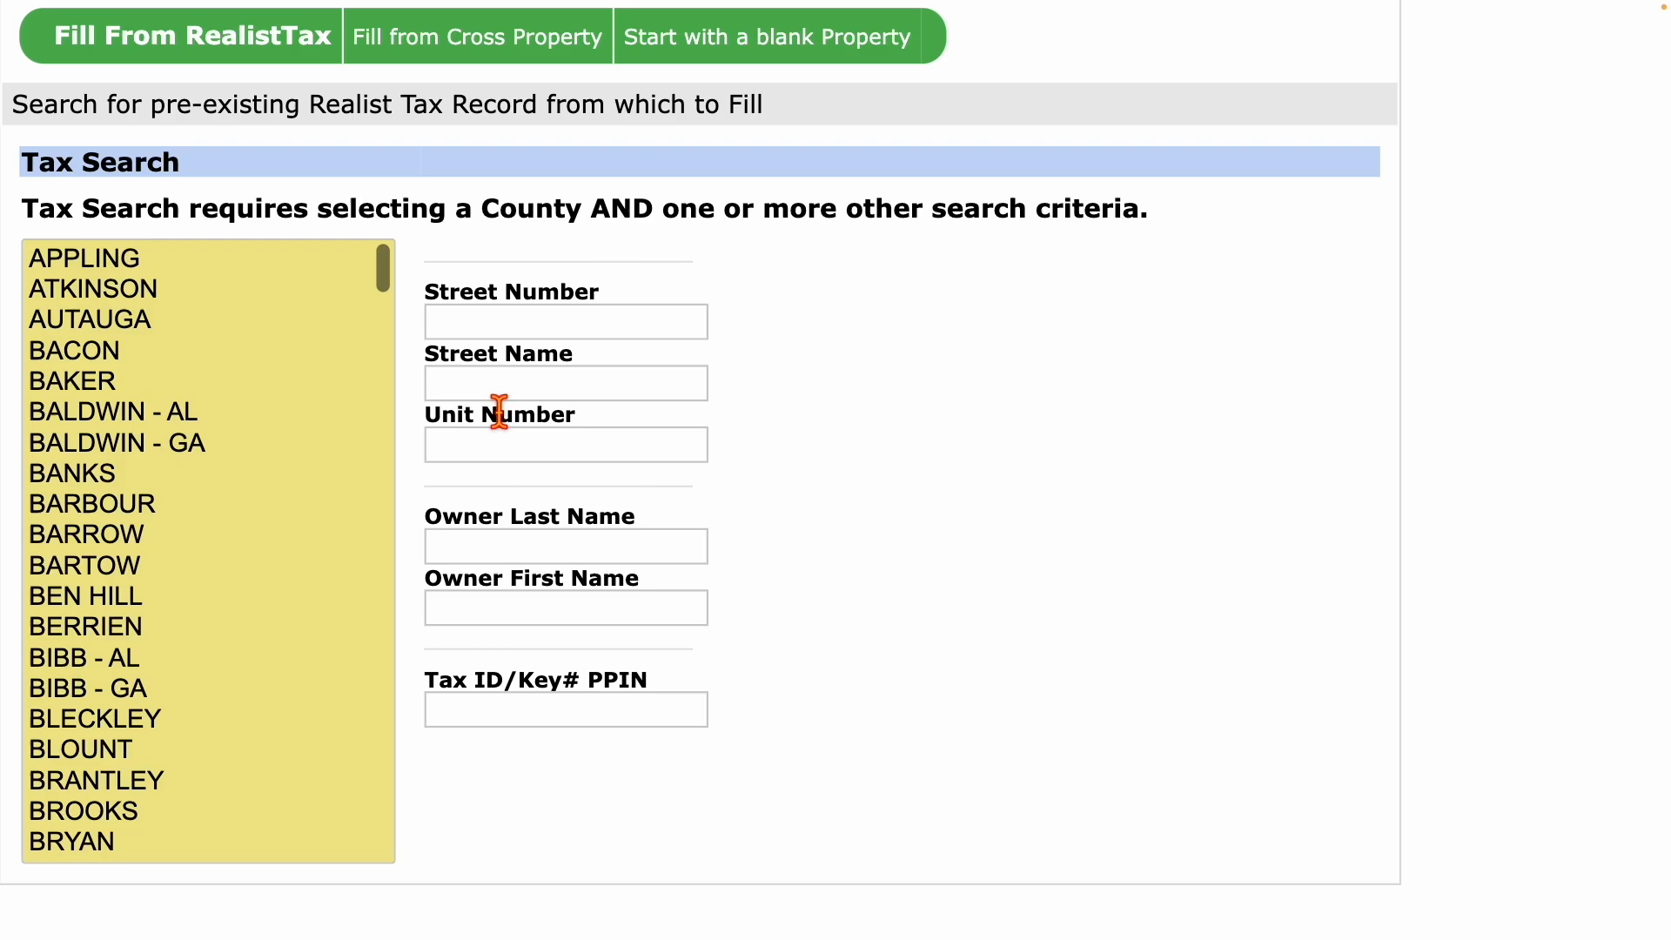
Select GWINNETT as the only county in the Realist Tax Search list.
{"action": "mouse_move", "coordinate": [499, 411]}
{"action": "mouse_move", "coordinate": [599, 713]}
{"action": "mouse_move", "coordinate": [578, 334]}
{"action": "left_click", "coordinate": [381, 270]}
{"action": "left_click_drag", "start_coordinate": [382, 272], "coordinate": [383, 383]}
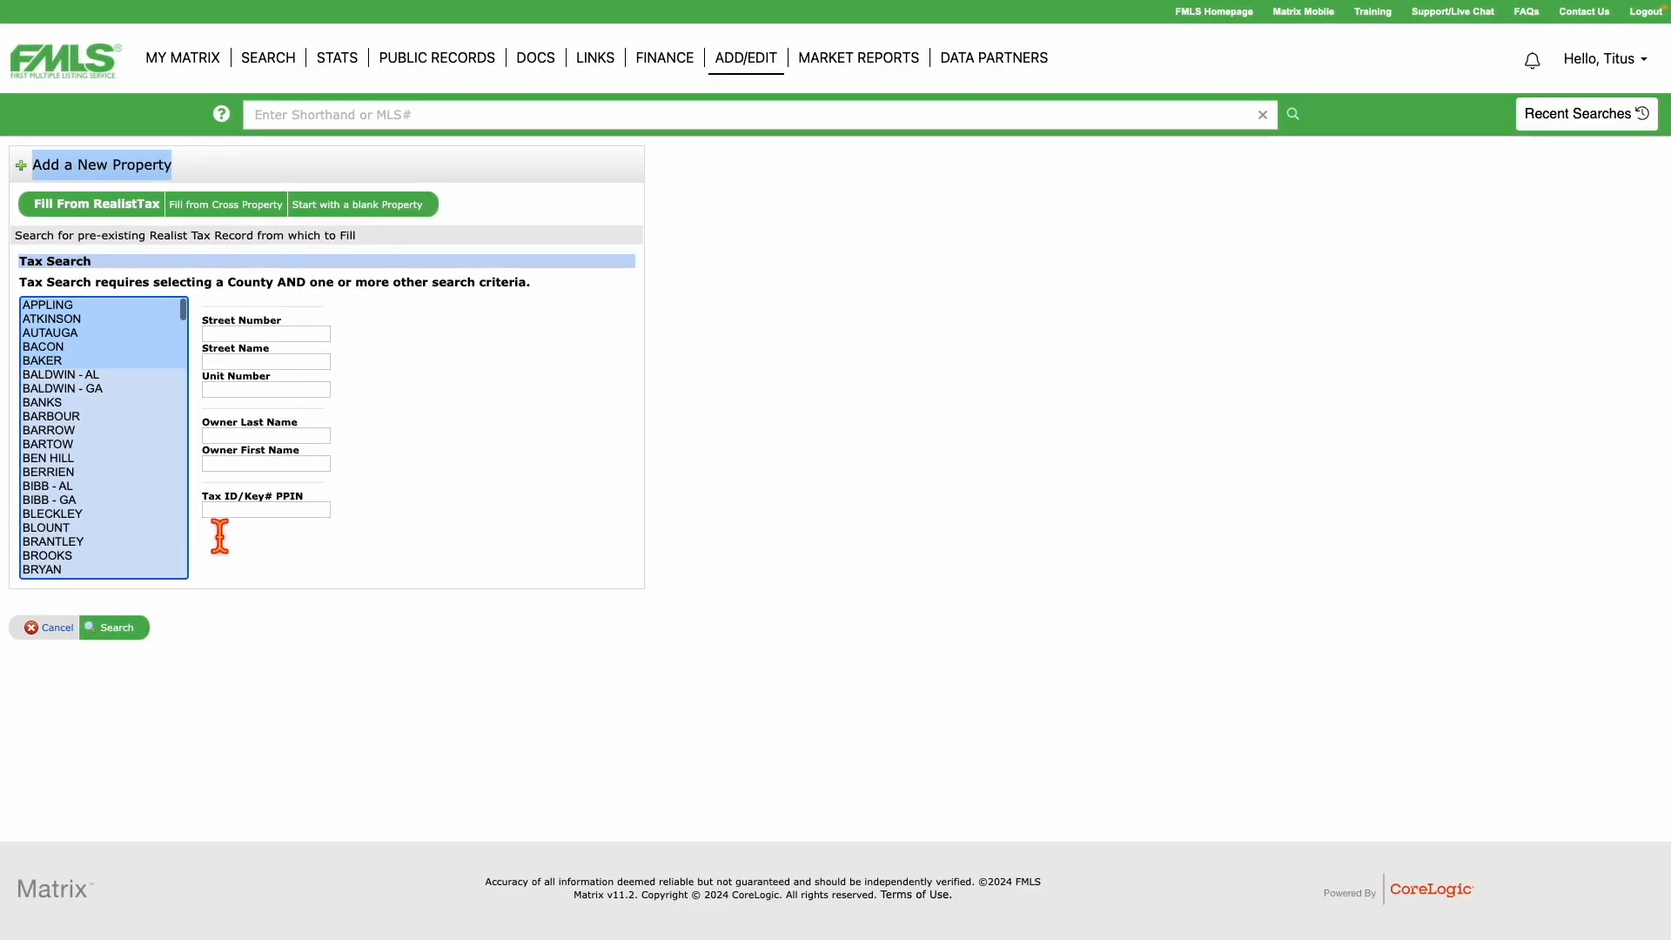
{"action": "left_click", "coordinate": [56, 555]}
{"action": "scroll", "coordinate": [148, 561], "scroll_direction": "down", "scroll_amount": 3}
{"action": "scroll", "coordinate": [155, 574], "scroll_direction": "down", "scroll_amount": 1}
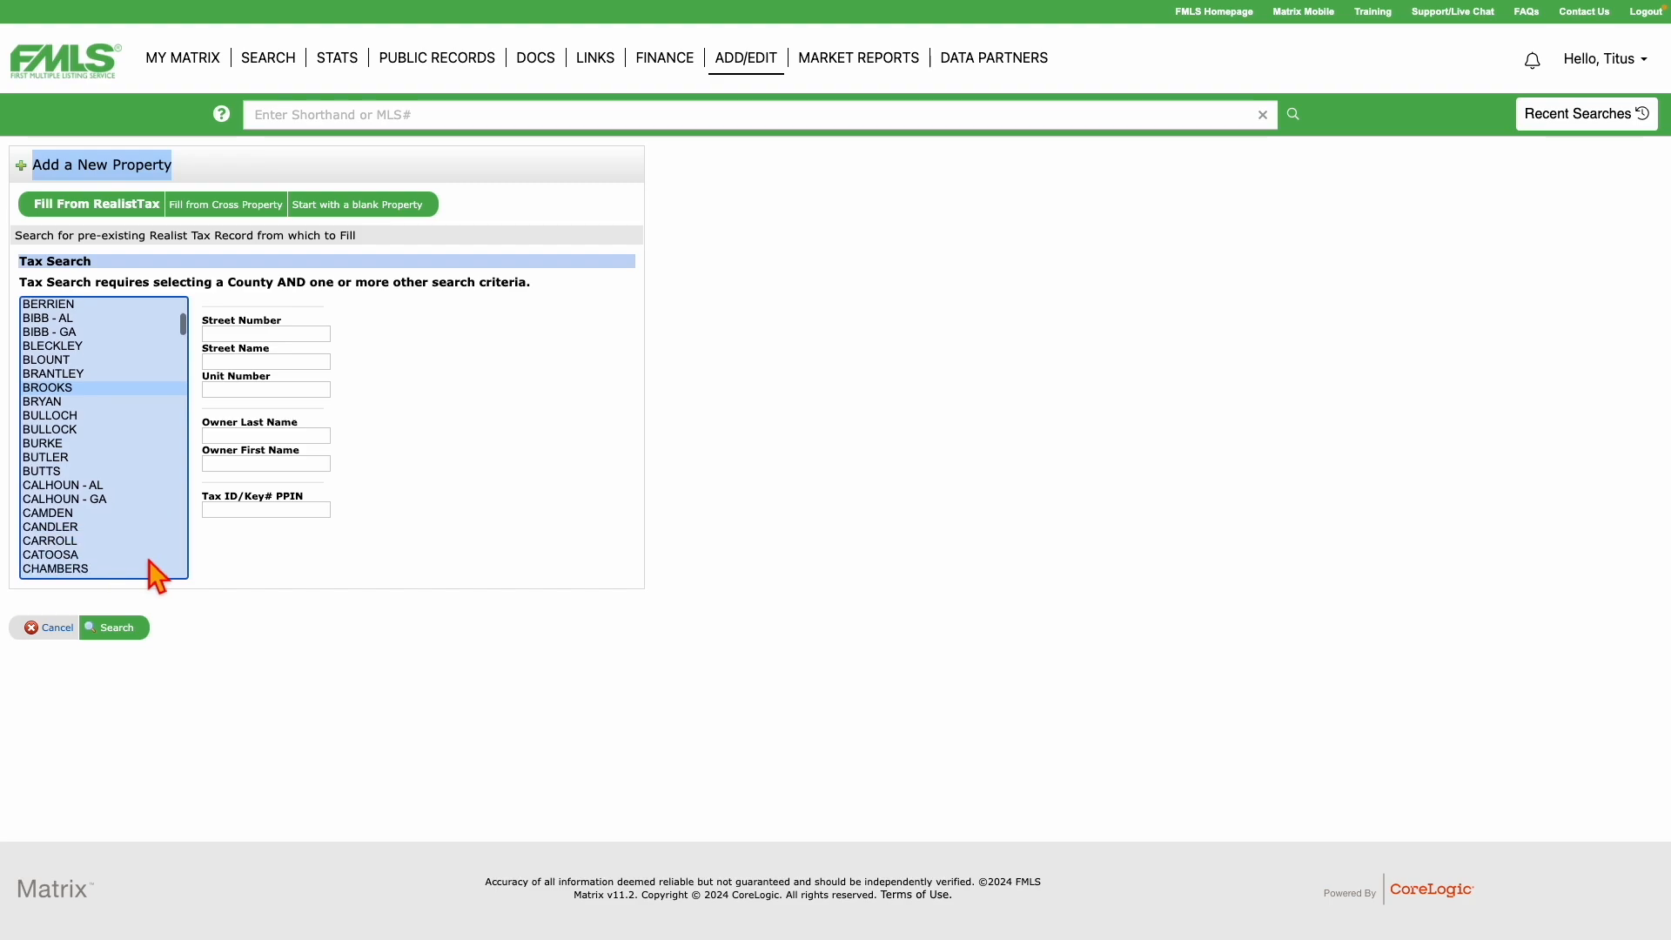
{"action": "scroll", "coordinate": [156, 574], "scroll_direction": "down", "scroll_amount": 10}
{"action": "scroll", "coordinate": [149, 561], "scroll_direction": "down", "scroll_amount": 5}
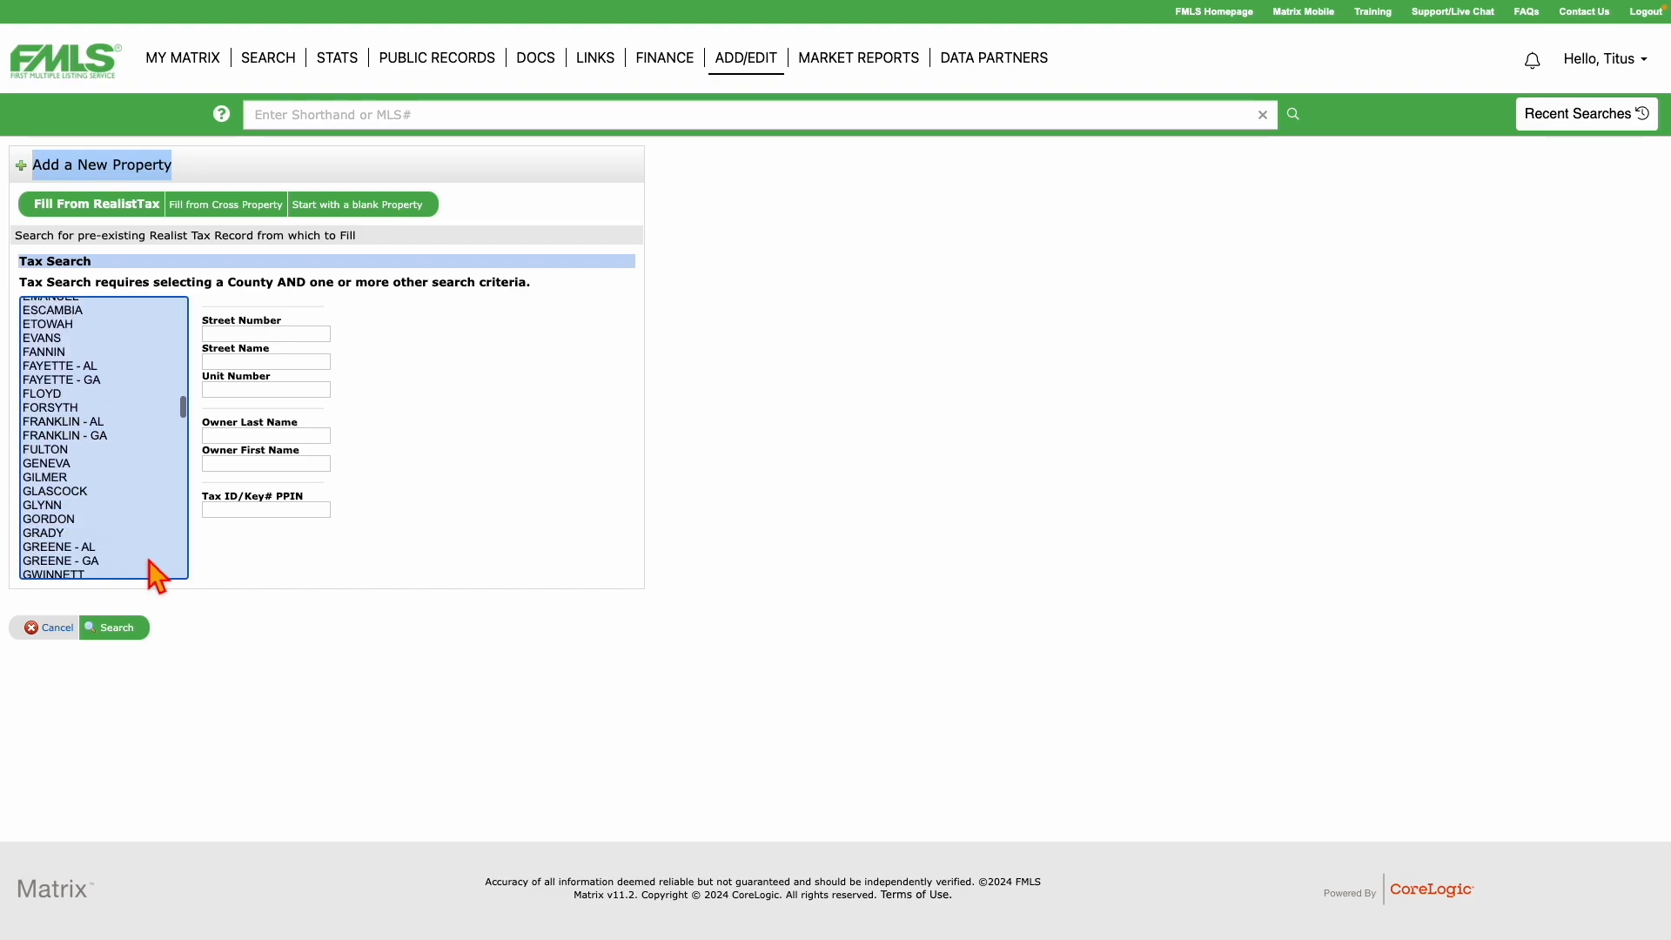
{"action": "left_click", "coordinate": [73, 543]}
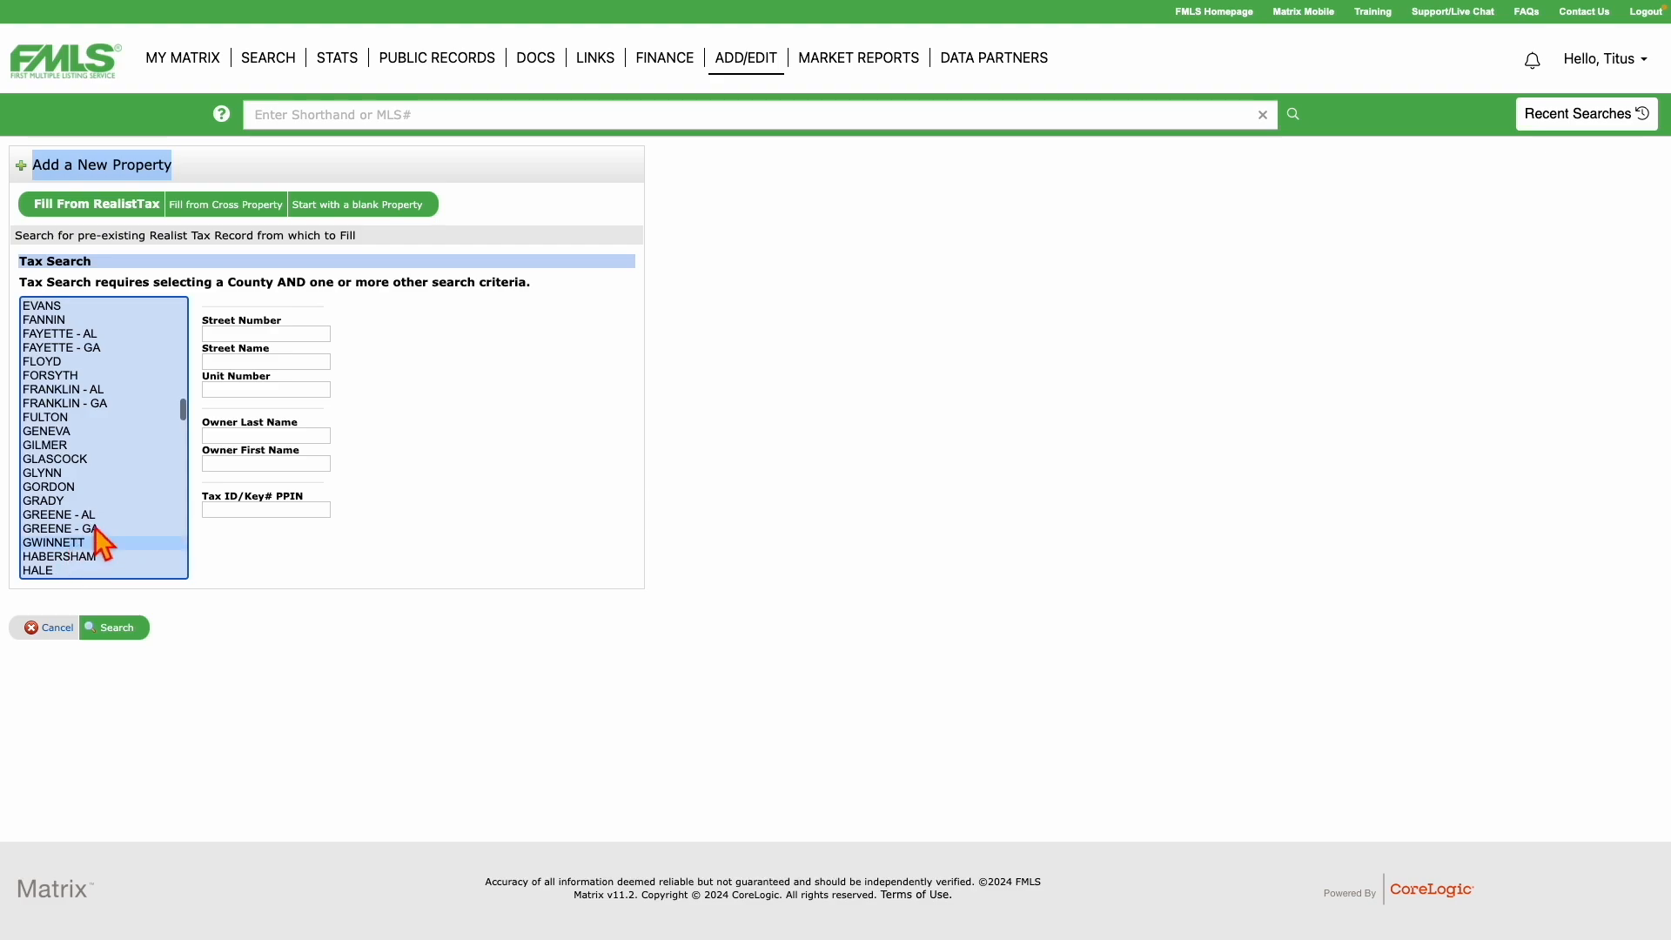
{"action": "left_click", "coordinate": [241, 334]}
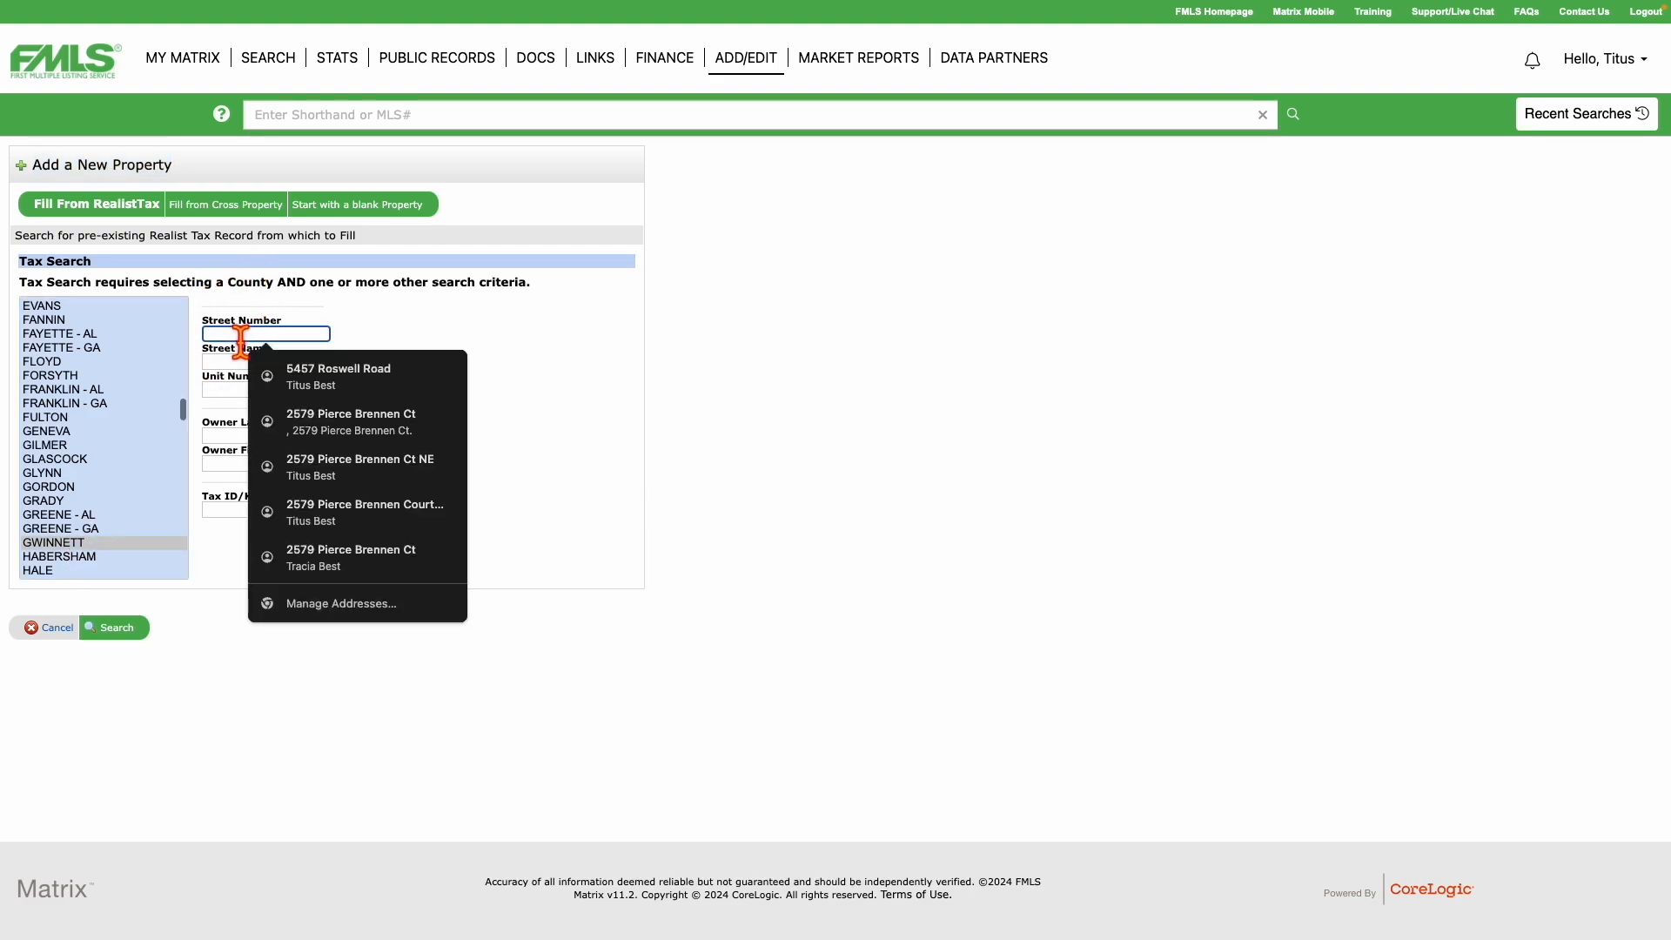
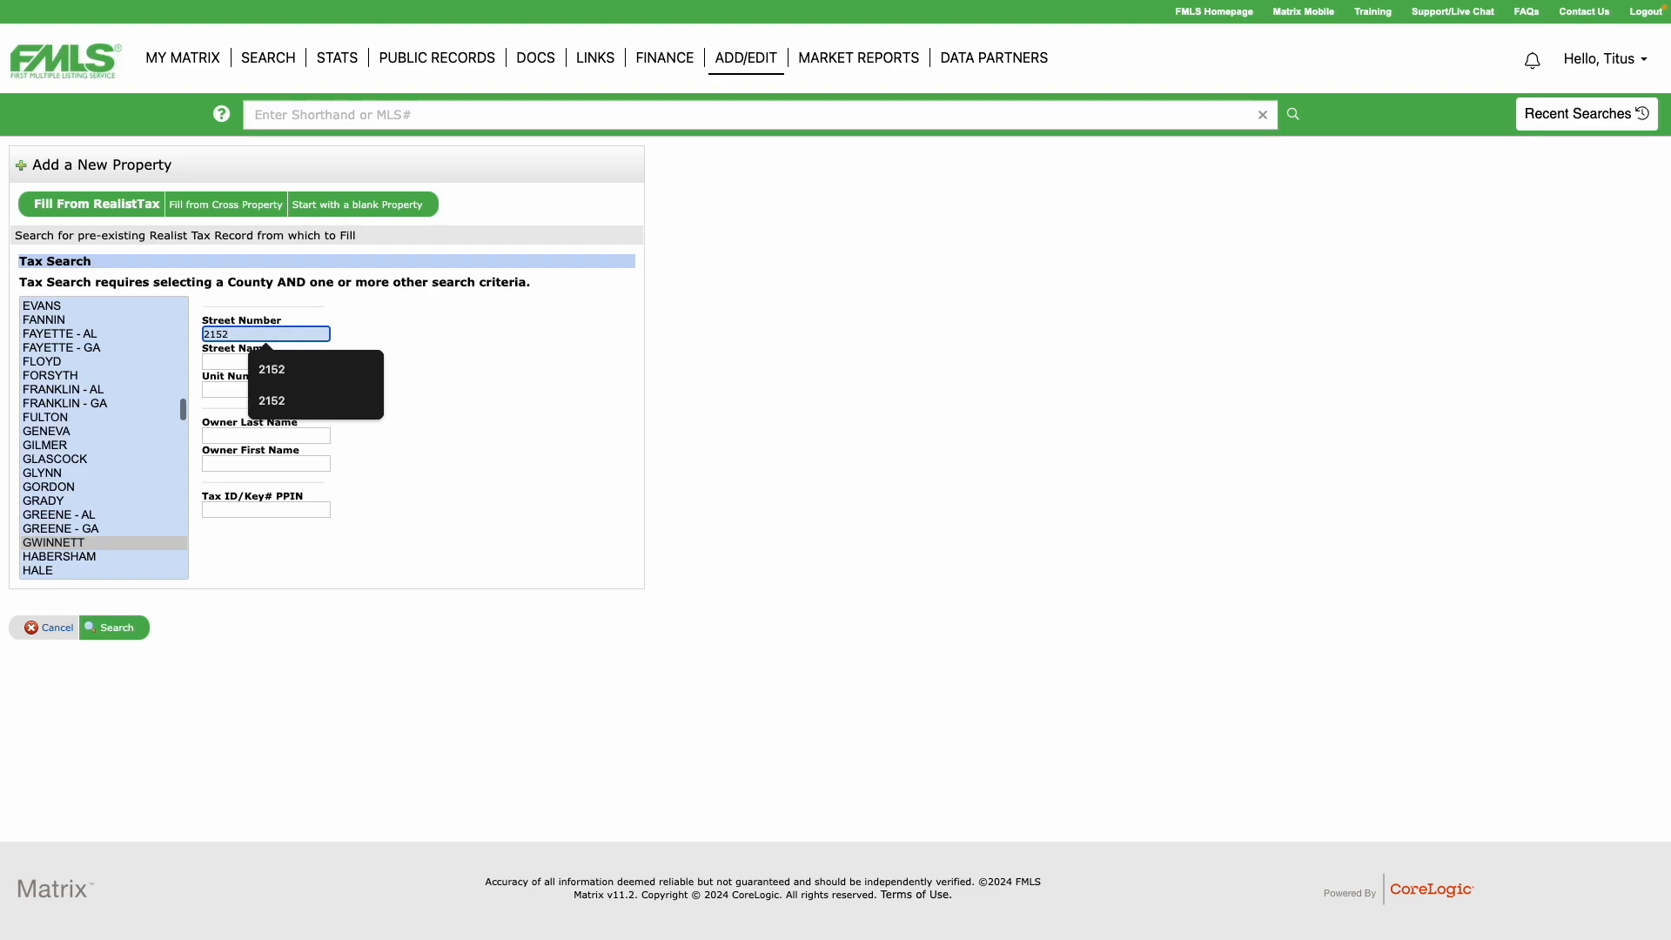
{"action": "left_click", "coordinate": [238, 362]}
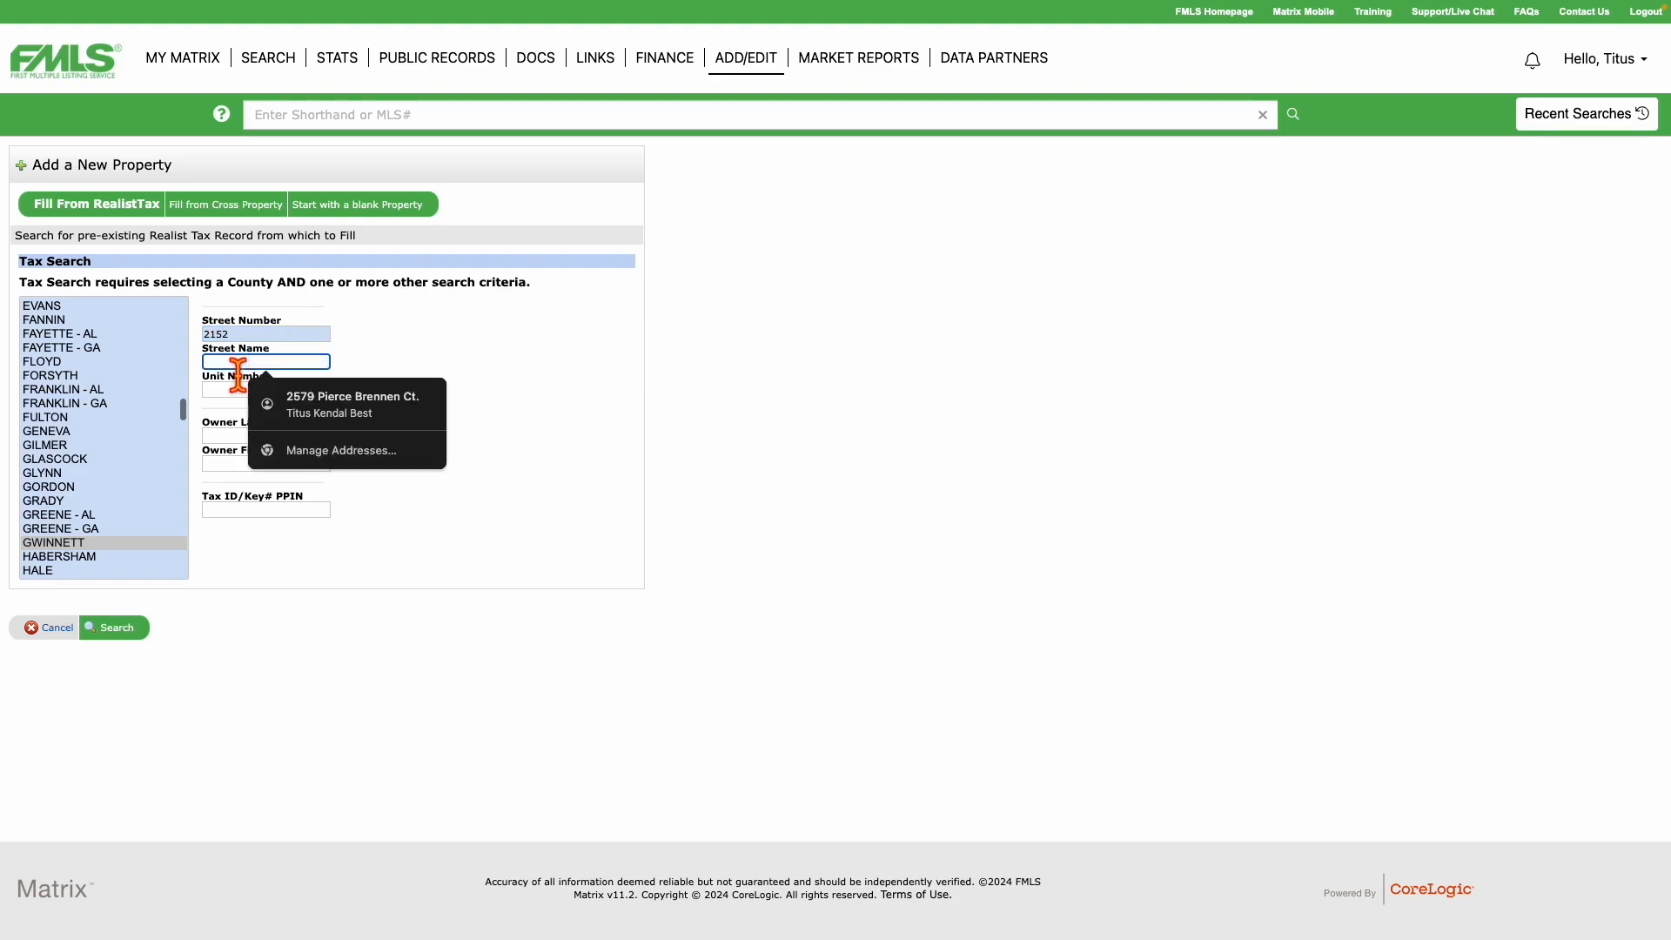
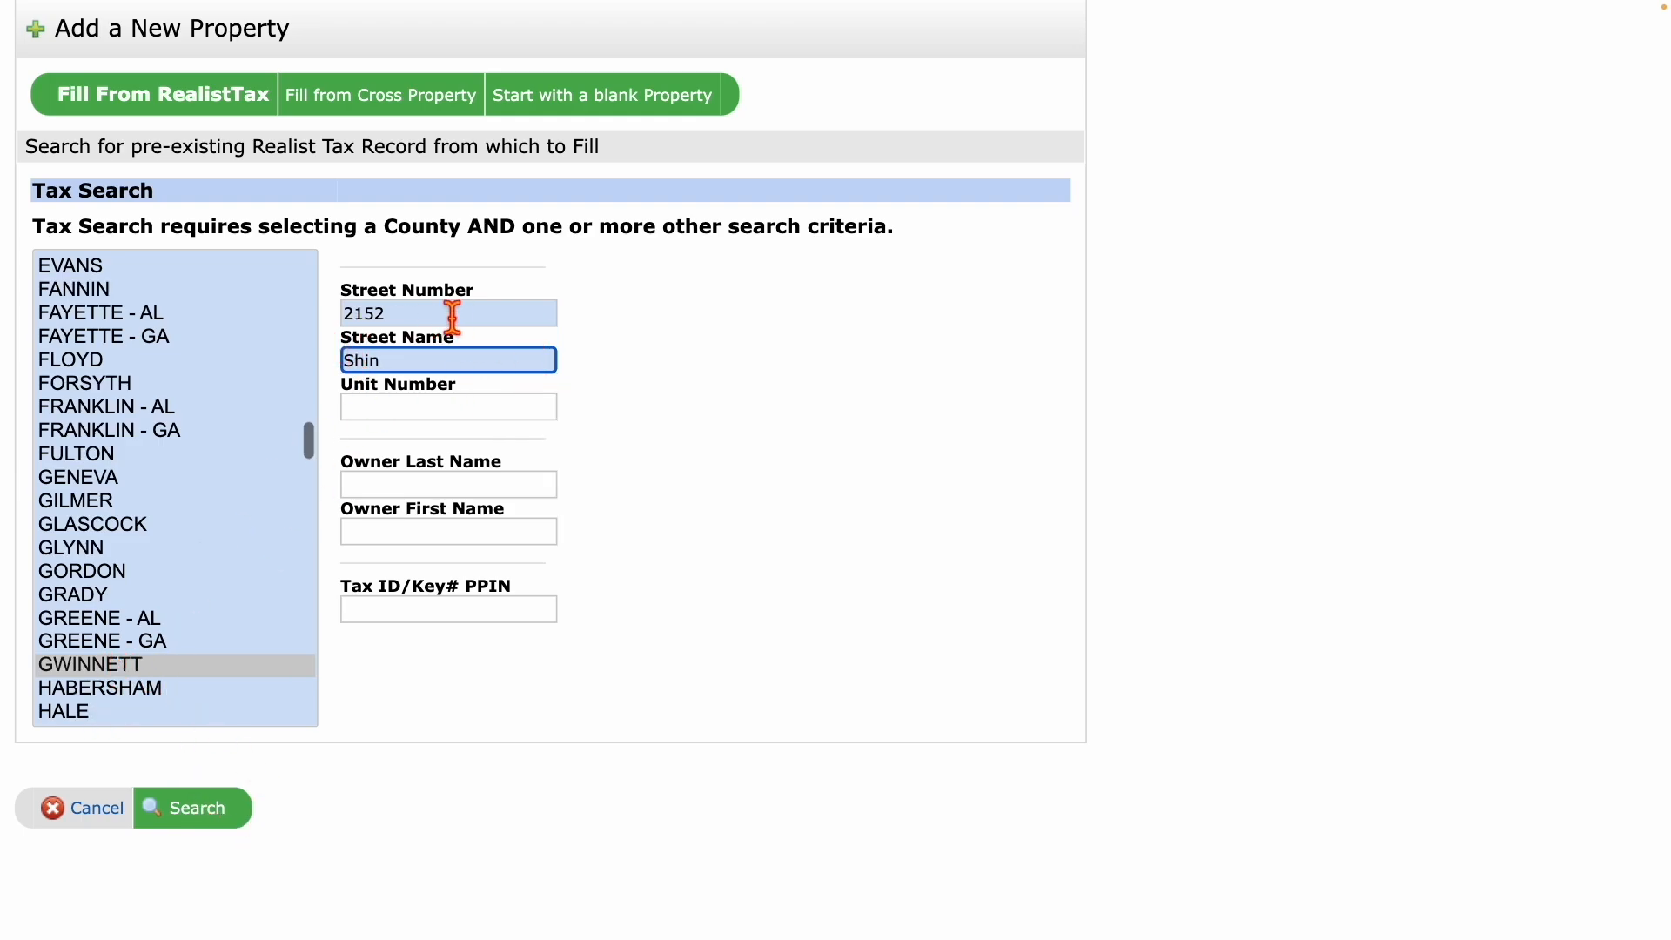
{"action": "left_click", "coordinate": [200, 822]}
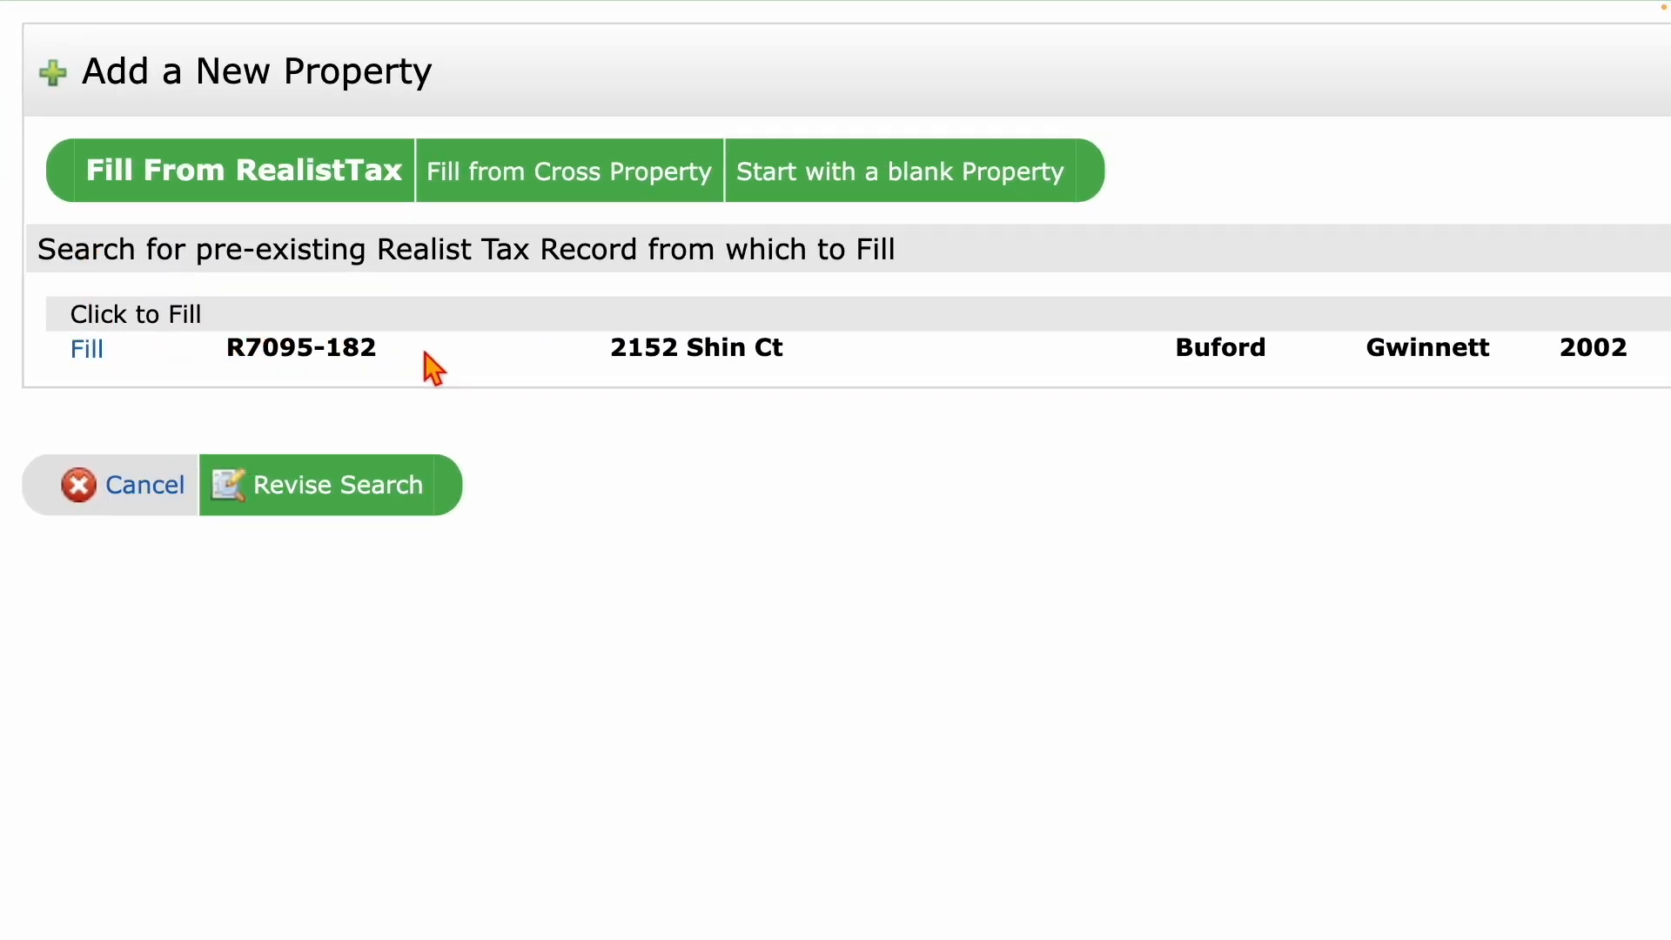
{"action": "left_click_drag", "start_coordinate": [394, 355], "coordinate": [228, 357]}
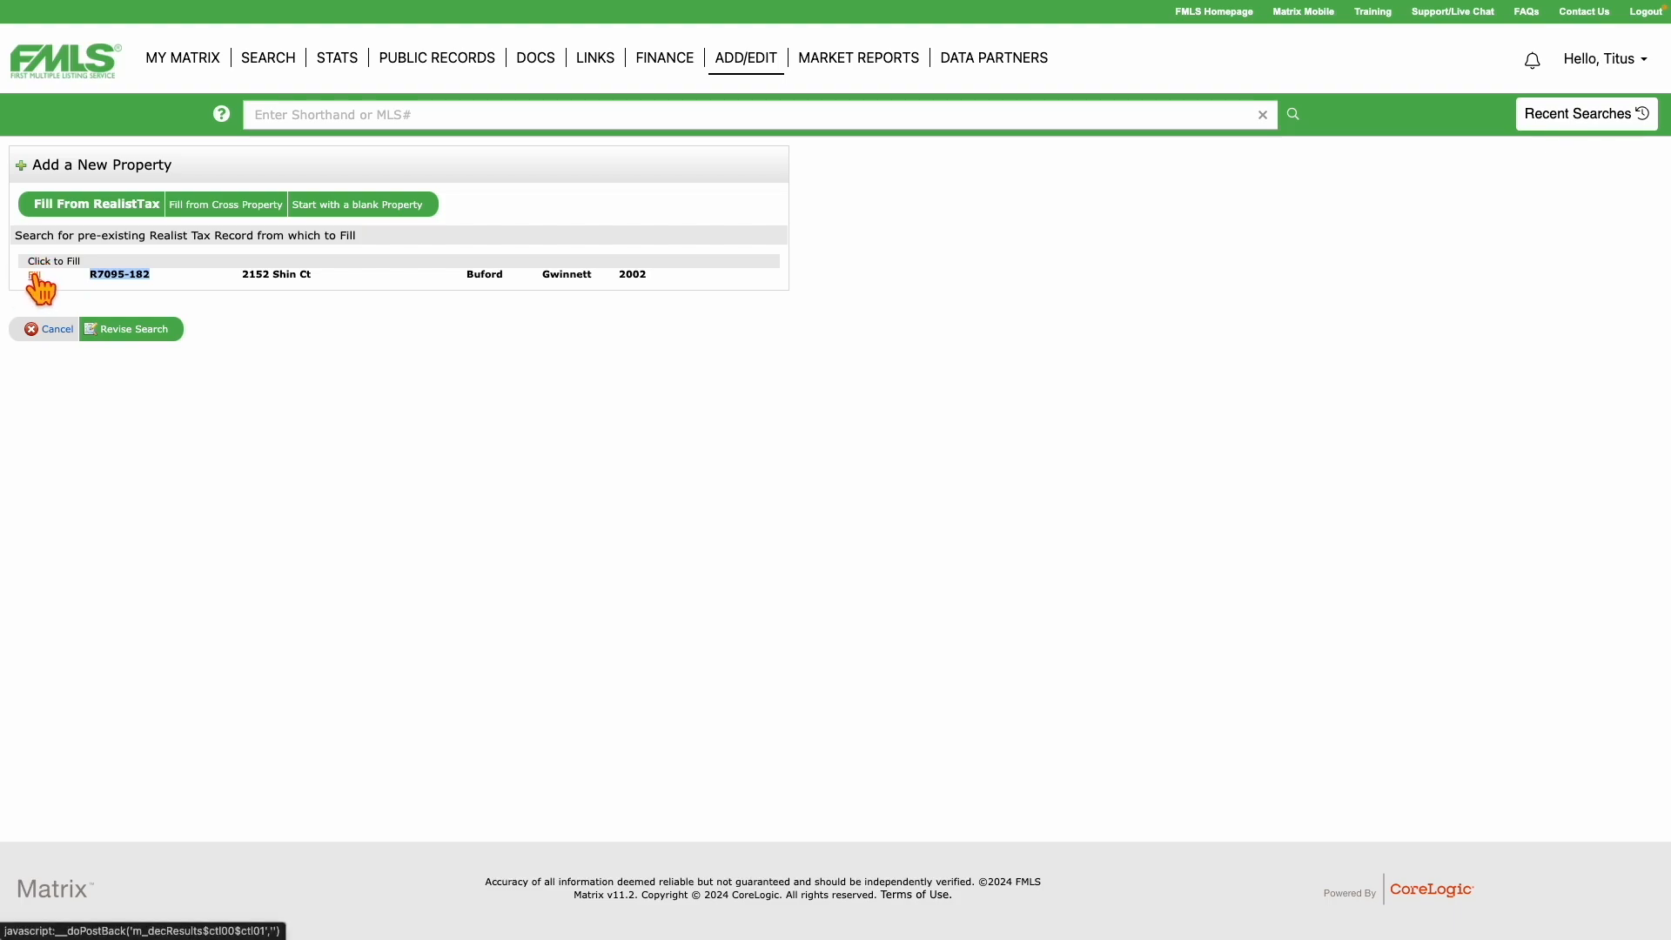
{"action": "left_click", "coordinate": [33, 277]}
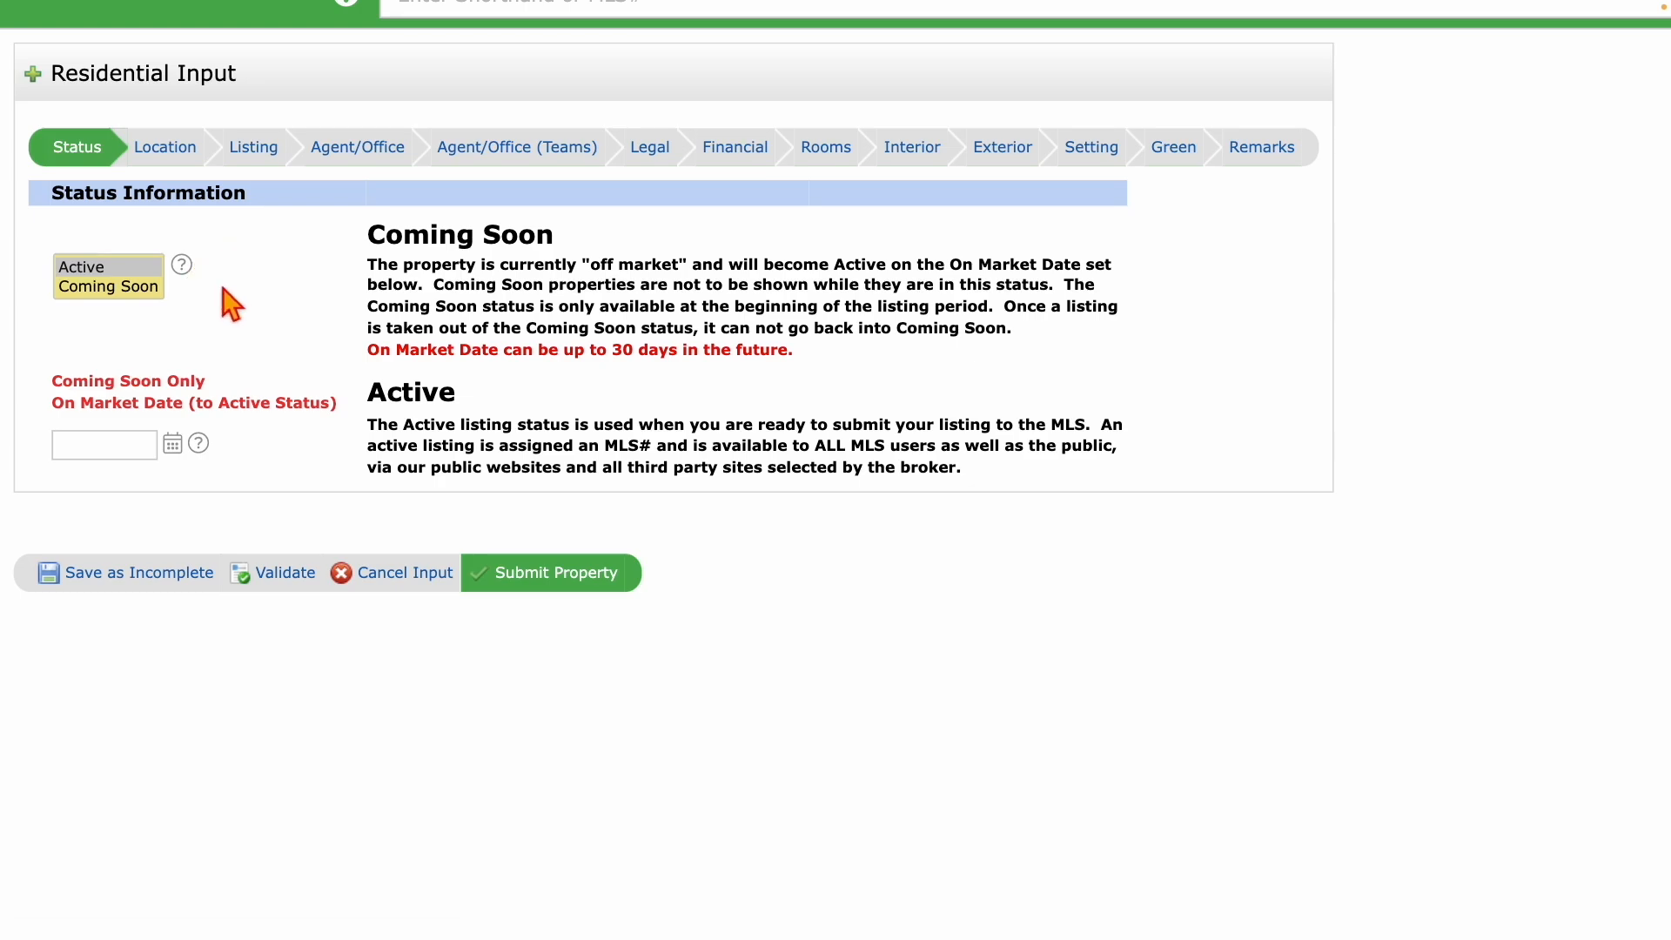
{"action": "scroll", "coordinate": [204, 309], "scroll_direction": "up", "scroll_amount": 3}
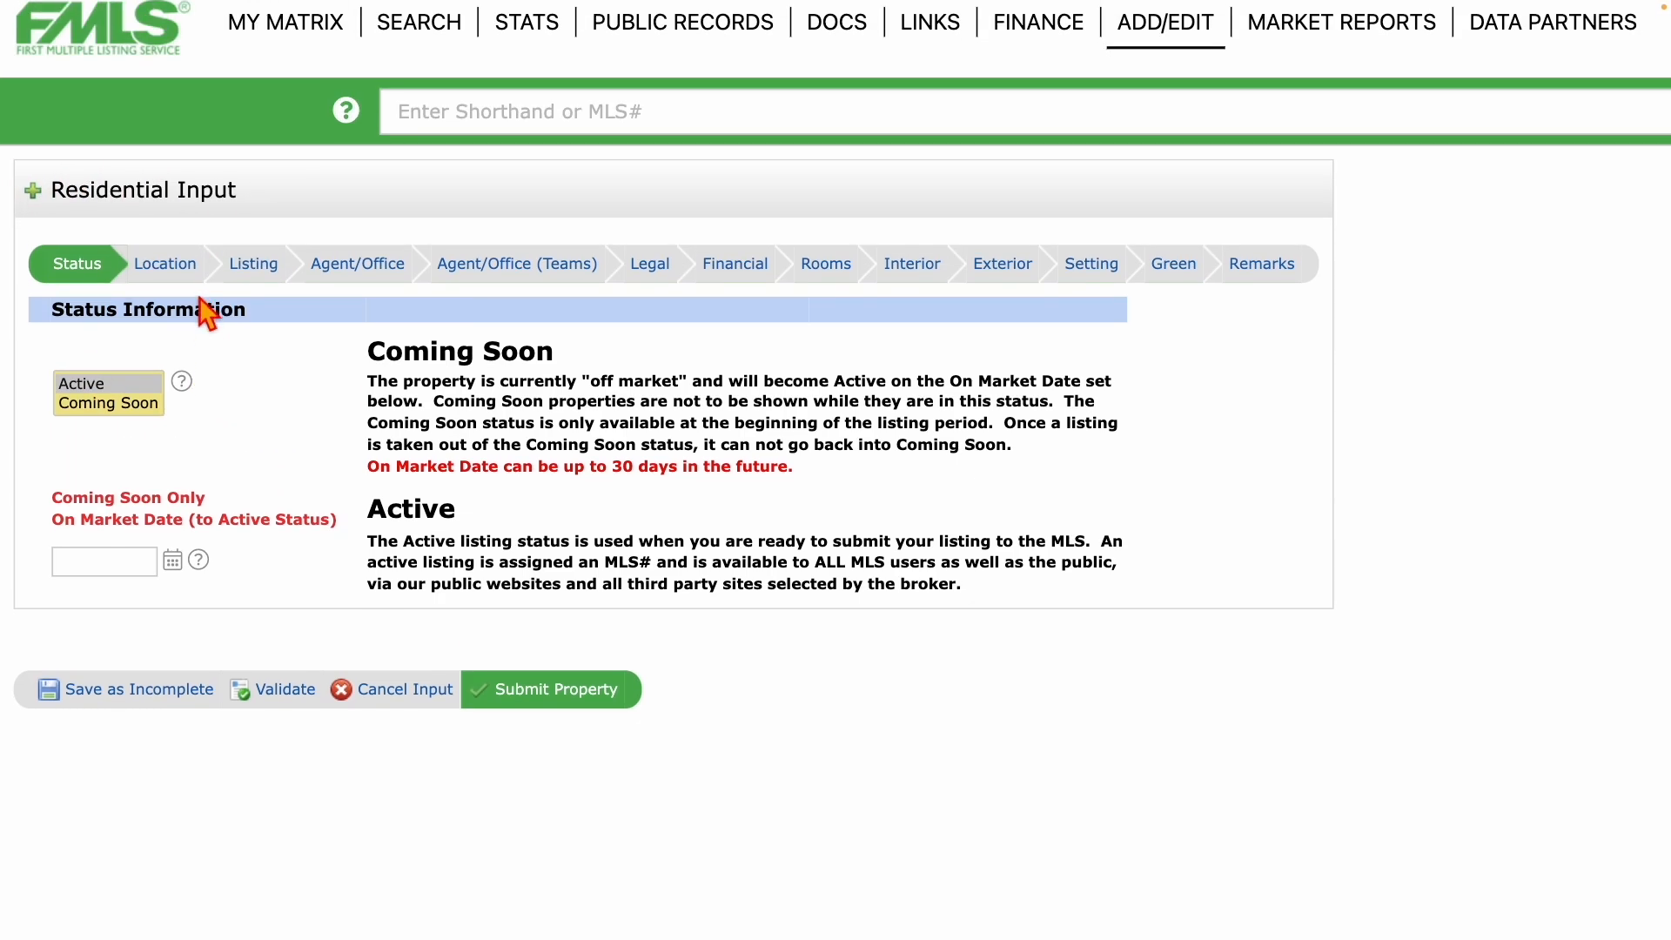
{"action": "left_click_drag", "start_coordinate": [52, 193], "coordinate": [271, 198]}
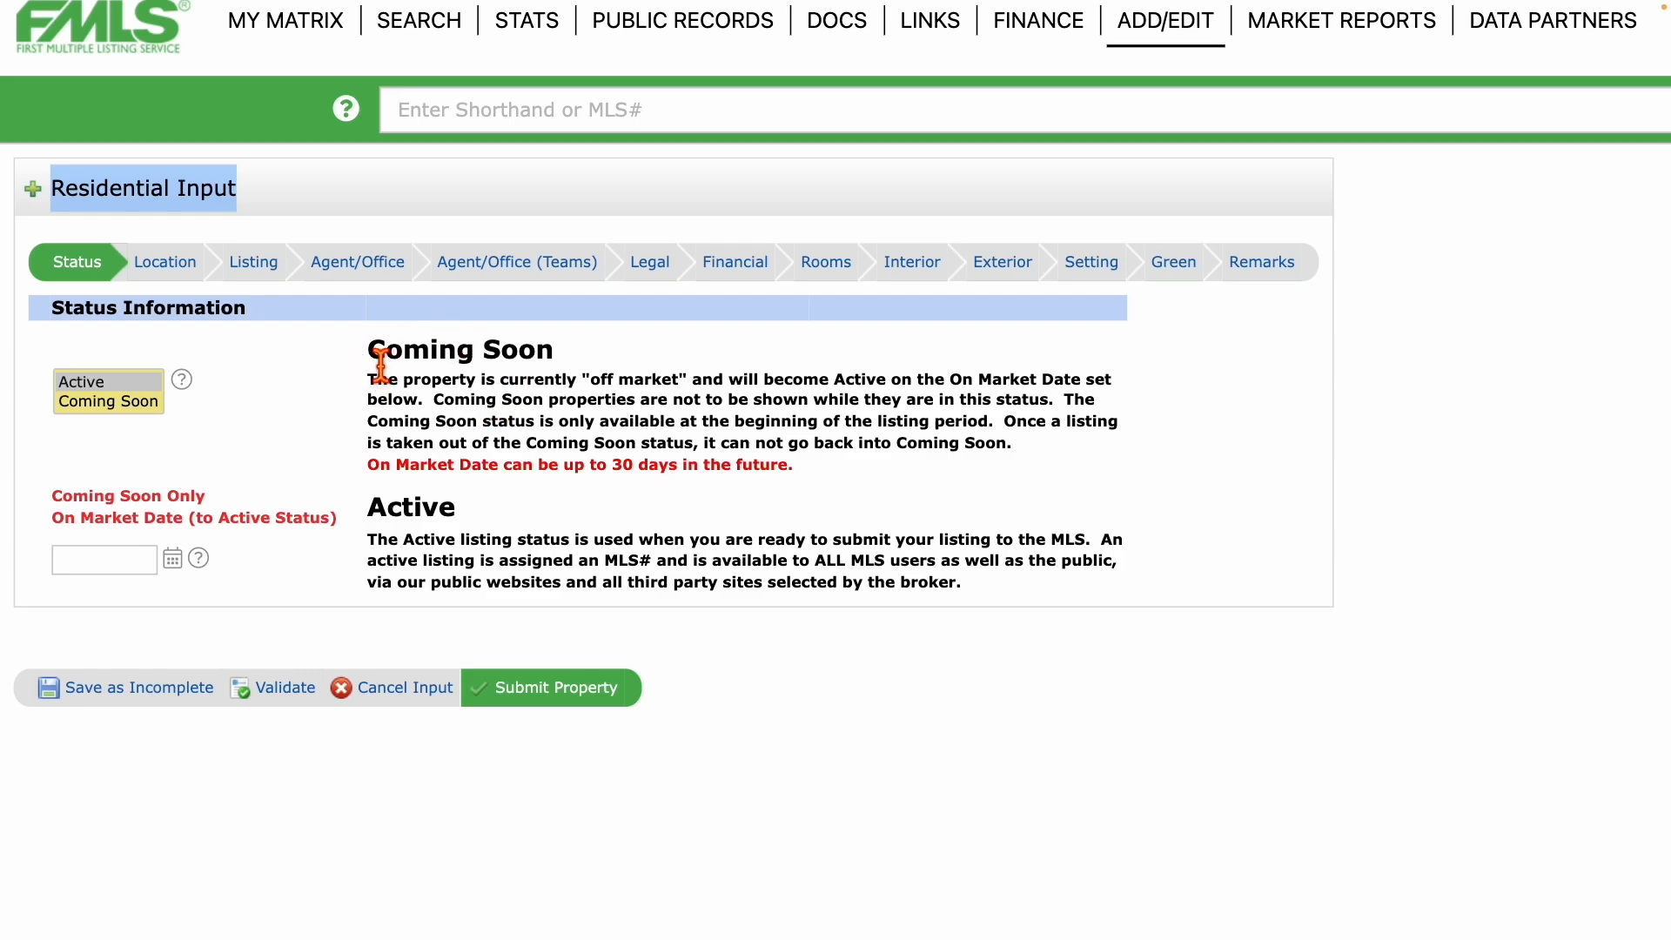
{"action": "left_click_drag", "start_coordinate": [374, 358], "coordinate": [579, 365]}
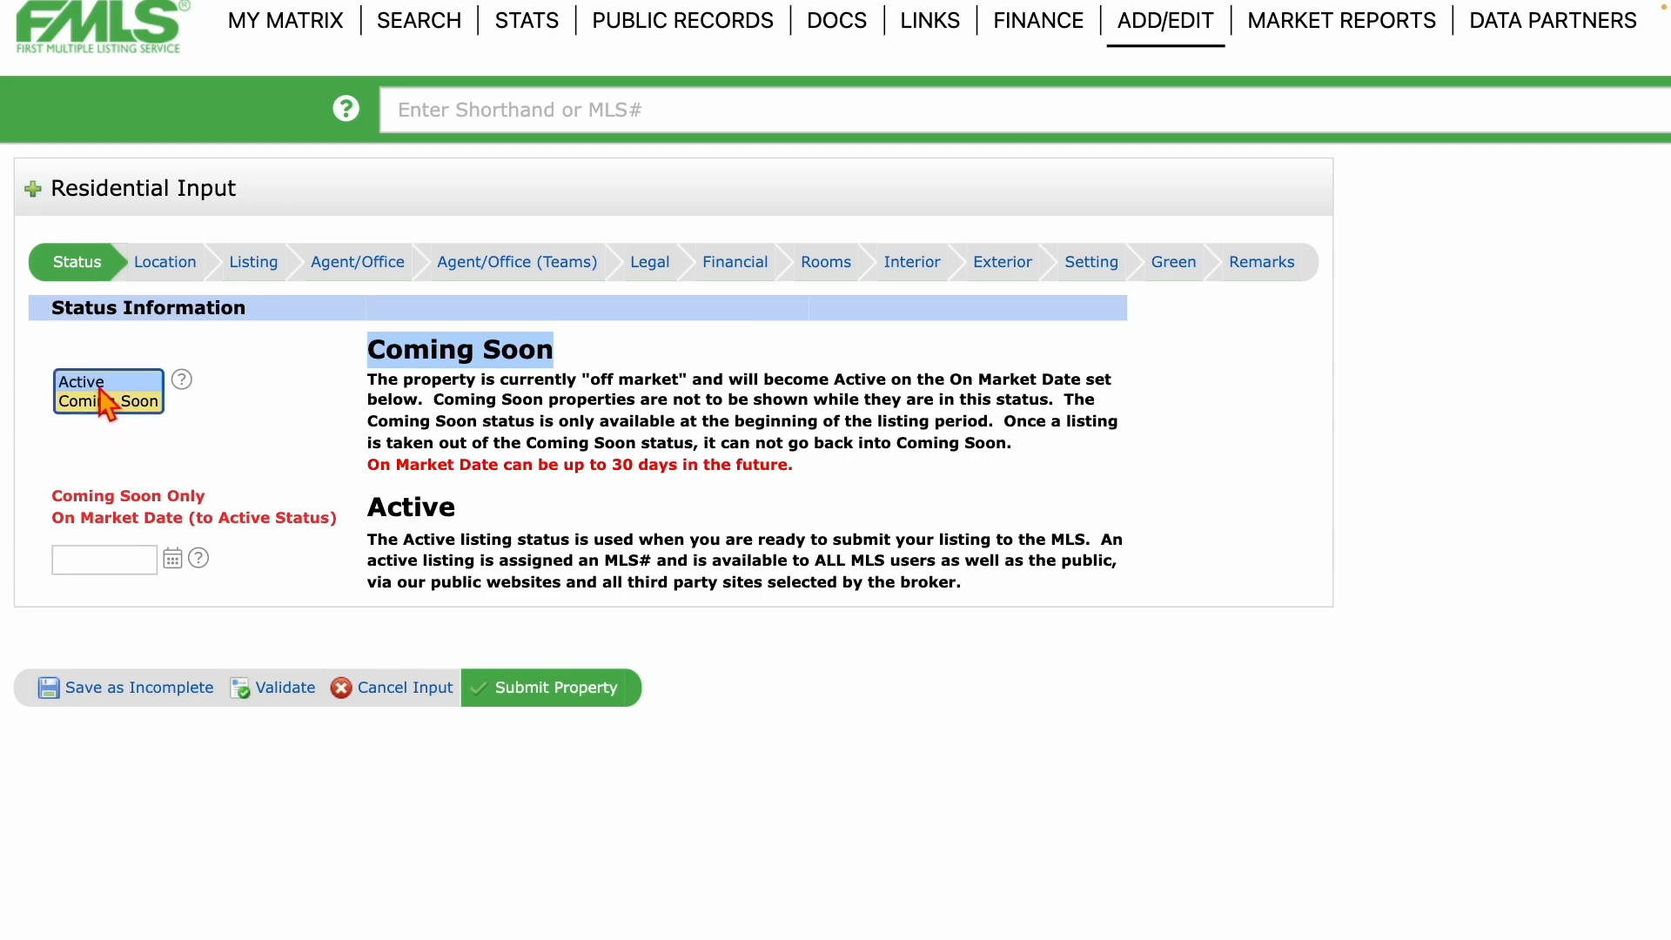
{"action": "left_click", "coordinate": [388, 531]}
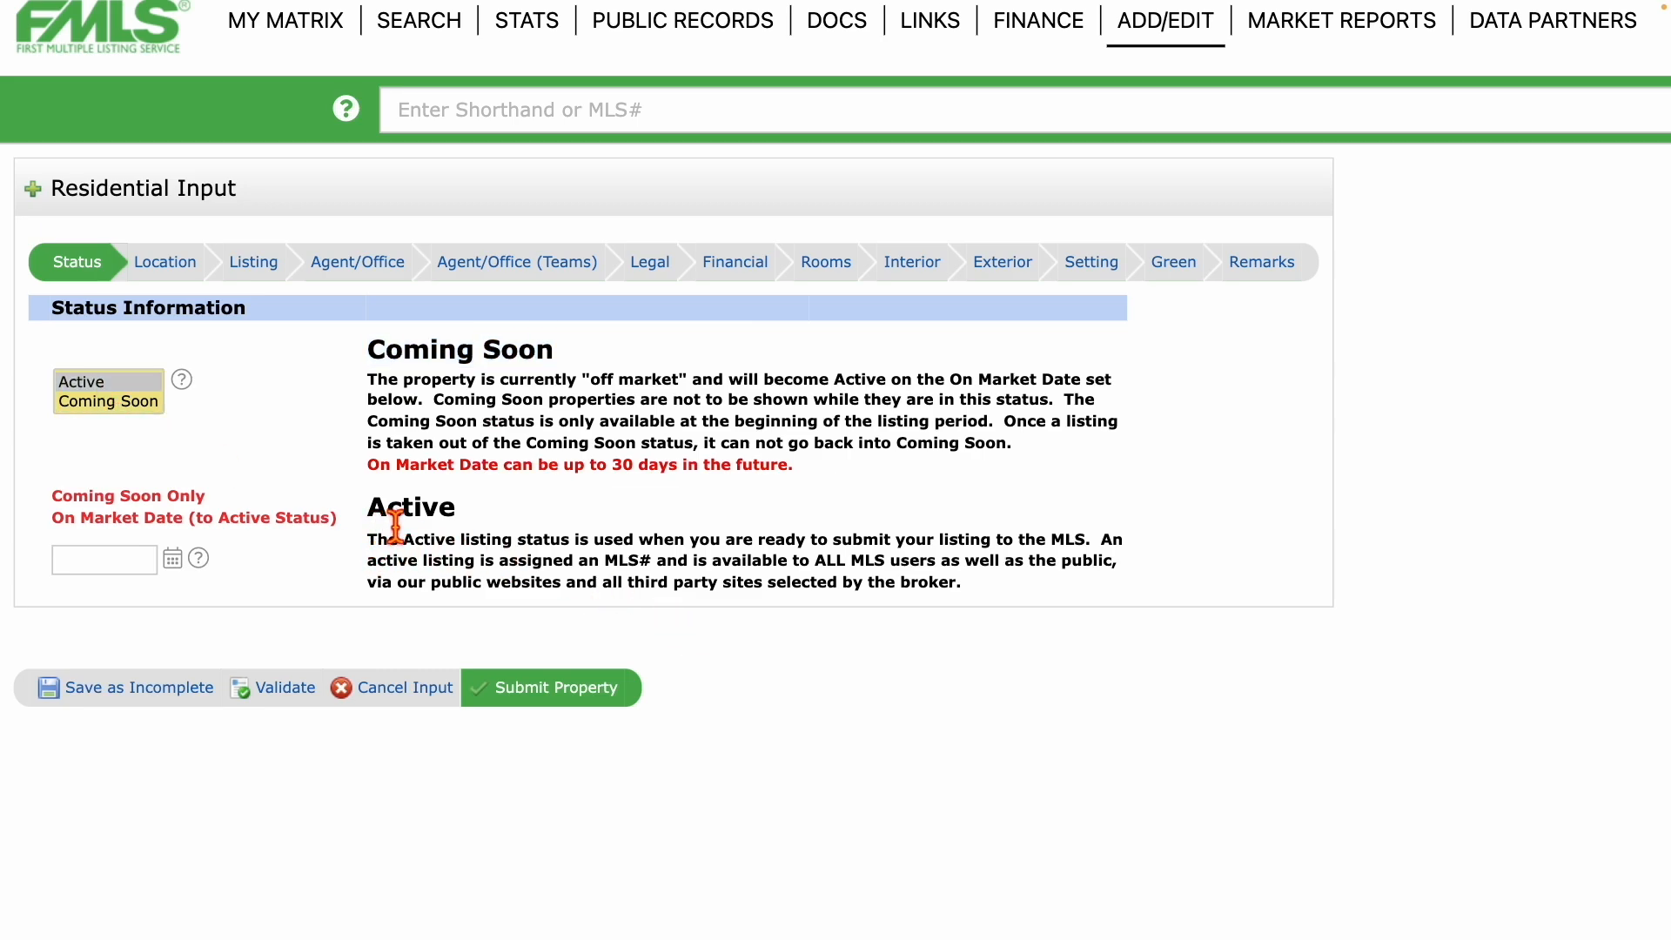
{"action": "double_click", "coordinate": [403, 522]}
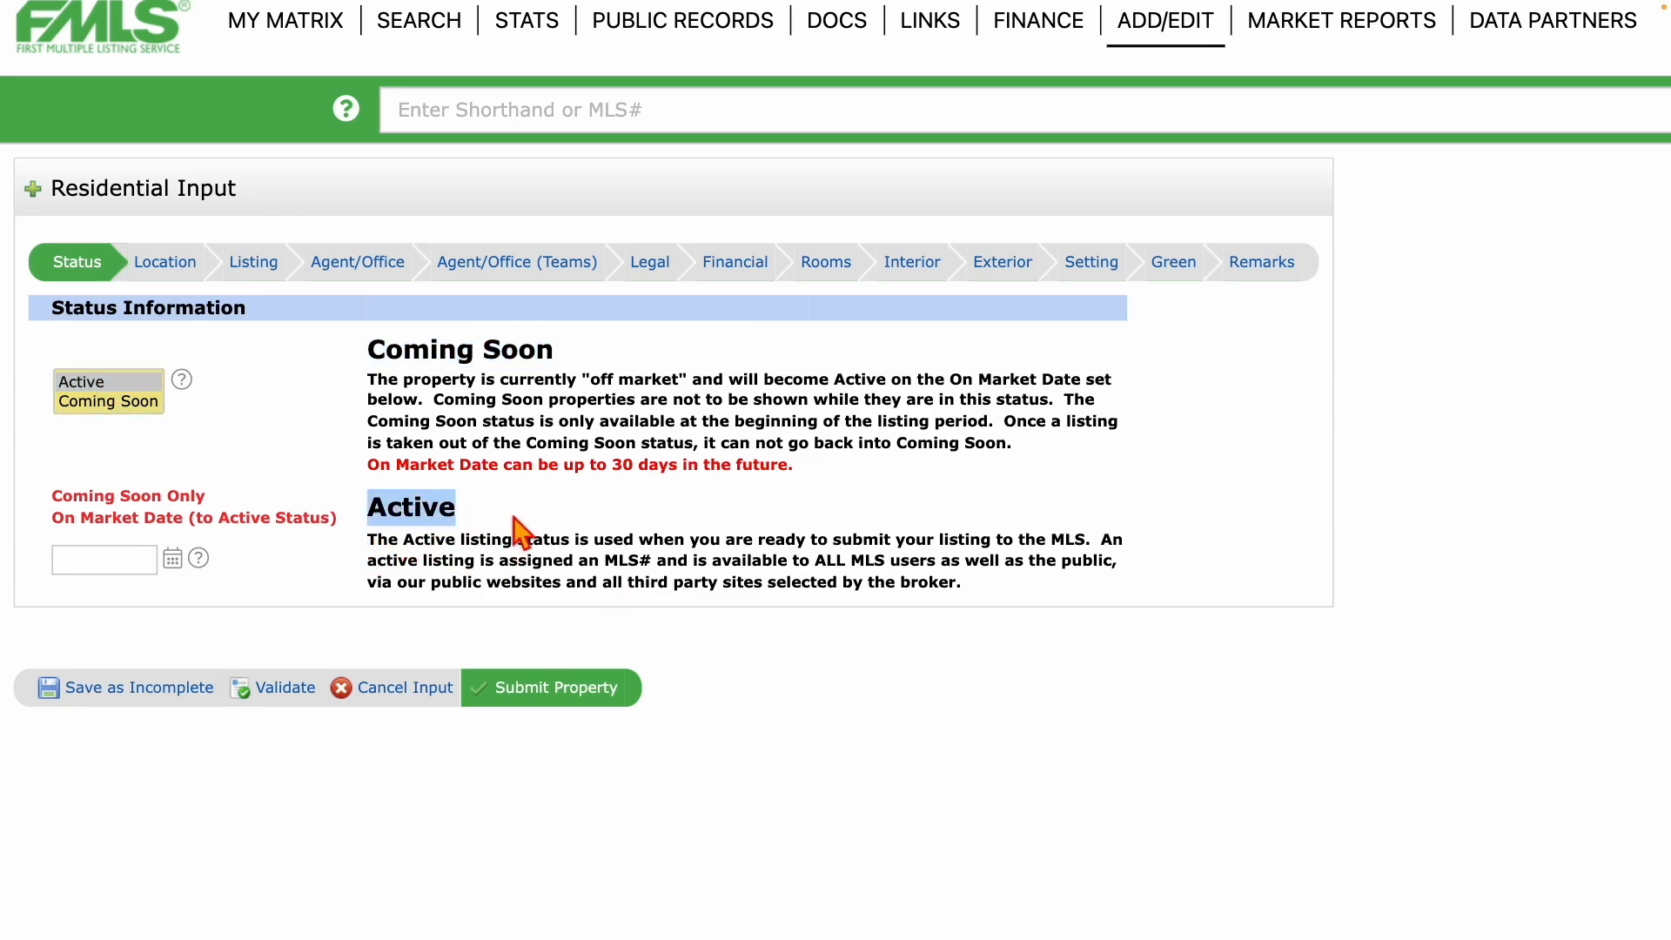
{"action": "left_click_drag", "start_coordinate": [492, 541], "coordinate": [918, 565]}
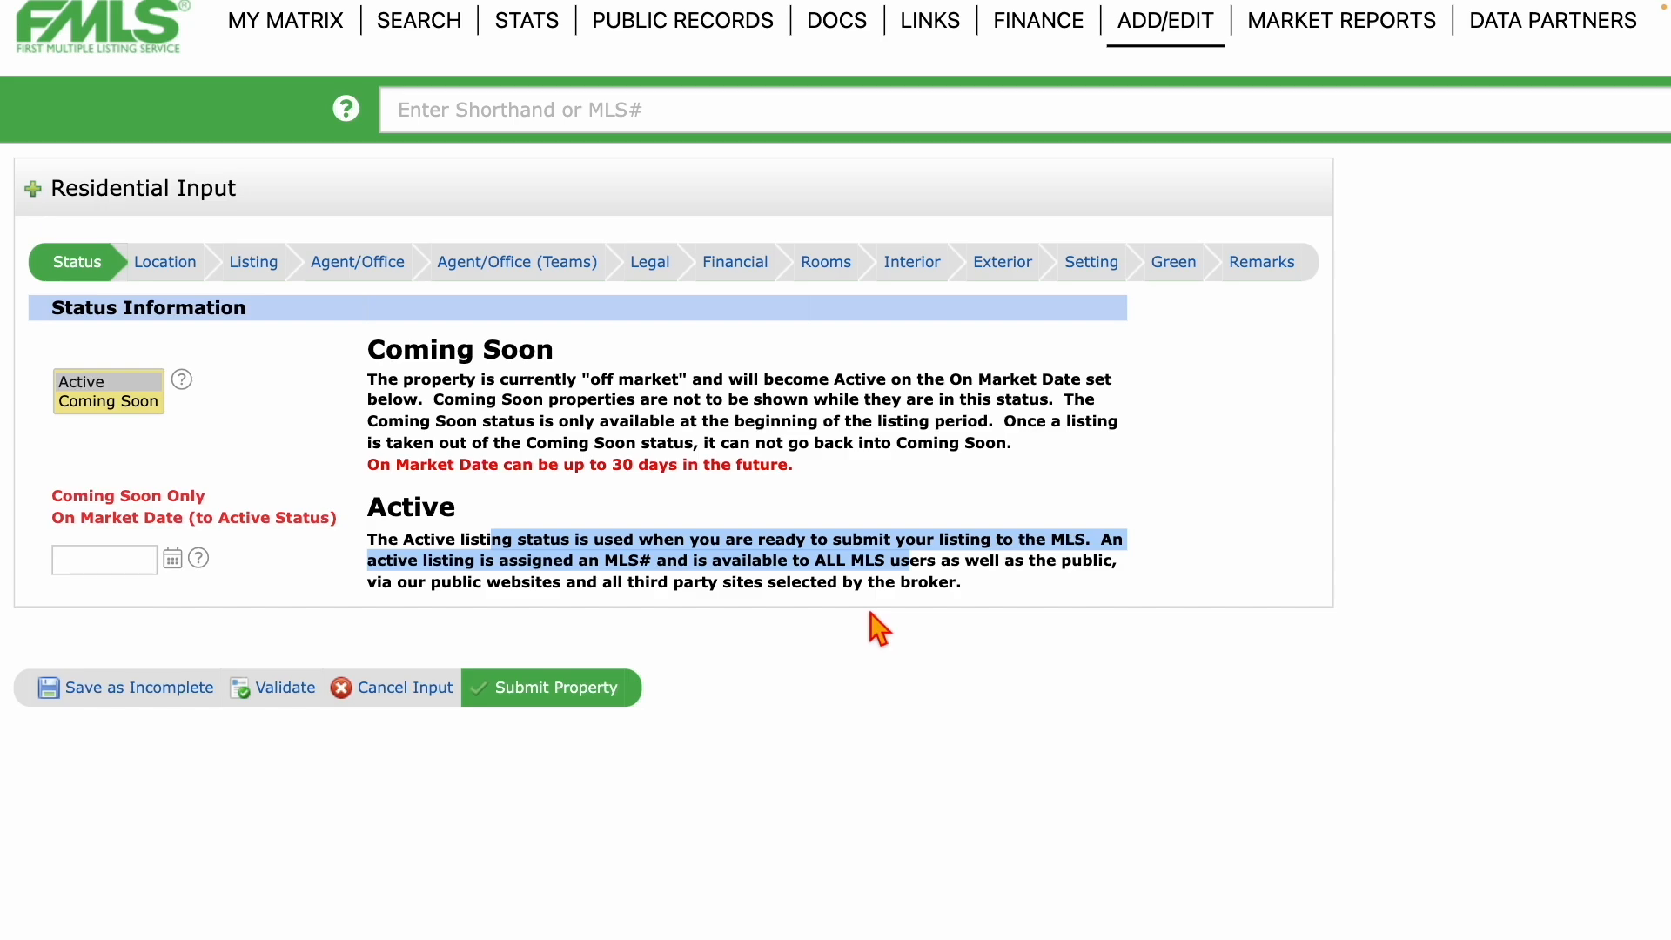
{"action": "left_click", "coordinate": [1010, 595]}
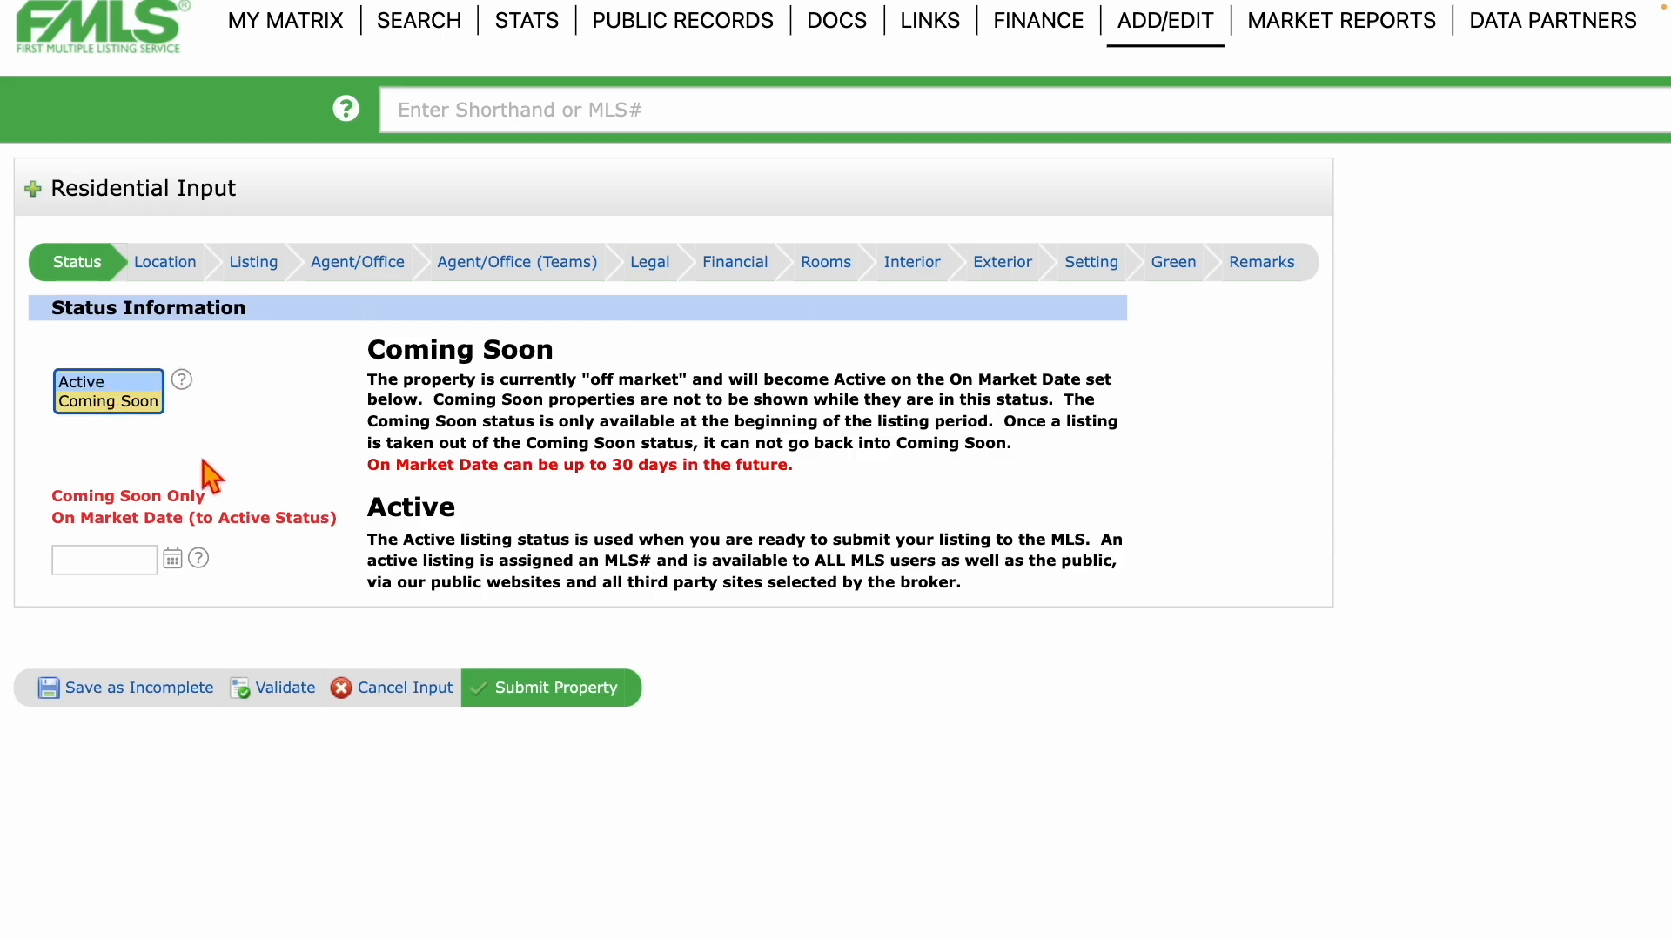
Switch the Residential Input form to Location Information, showing the prefilled Gwinnett County, Georgia address.
{"action": "left_click", "coordinate": [157, 264]}
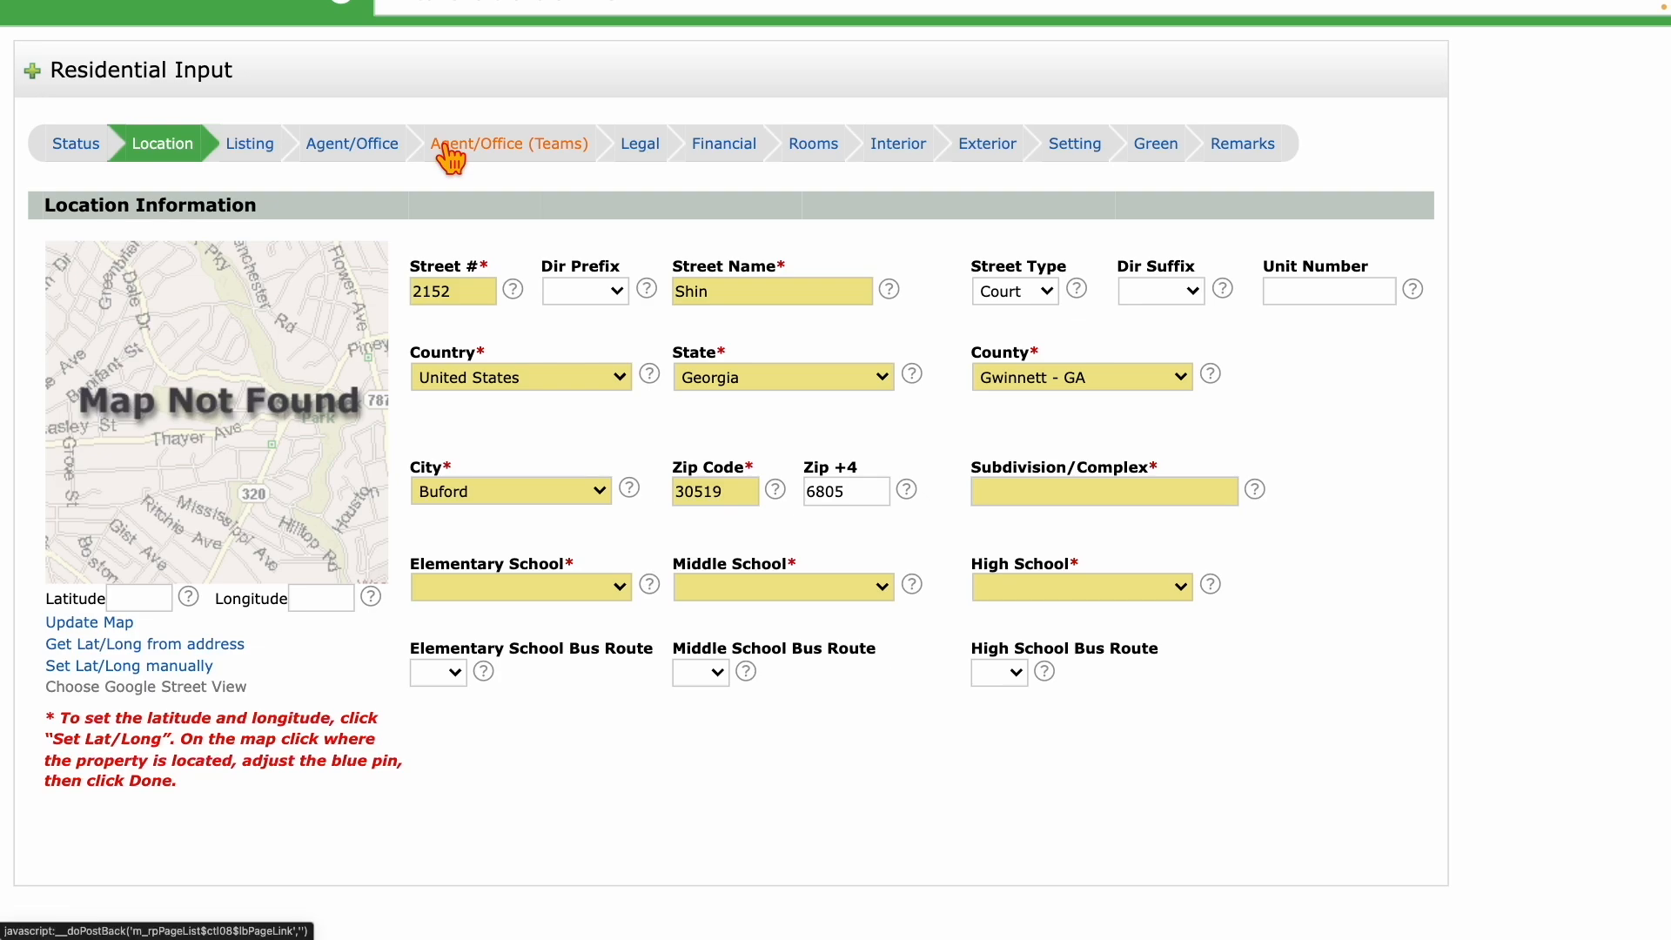
Bring up Listing Information and scroll across its empty property, price, date and compensation fields.
{"action": "left_click", "coordinate": [246, 150]}
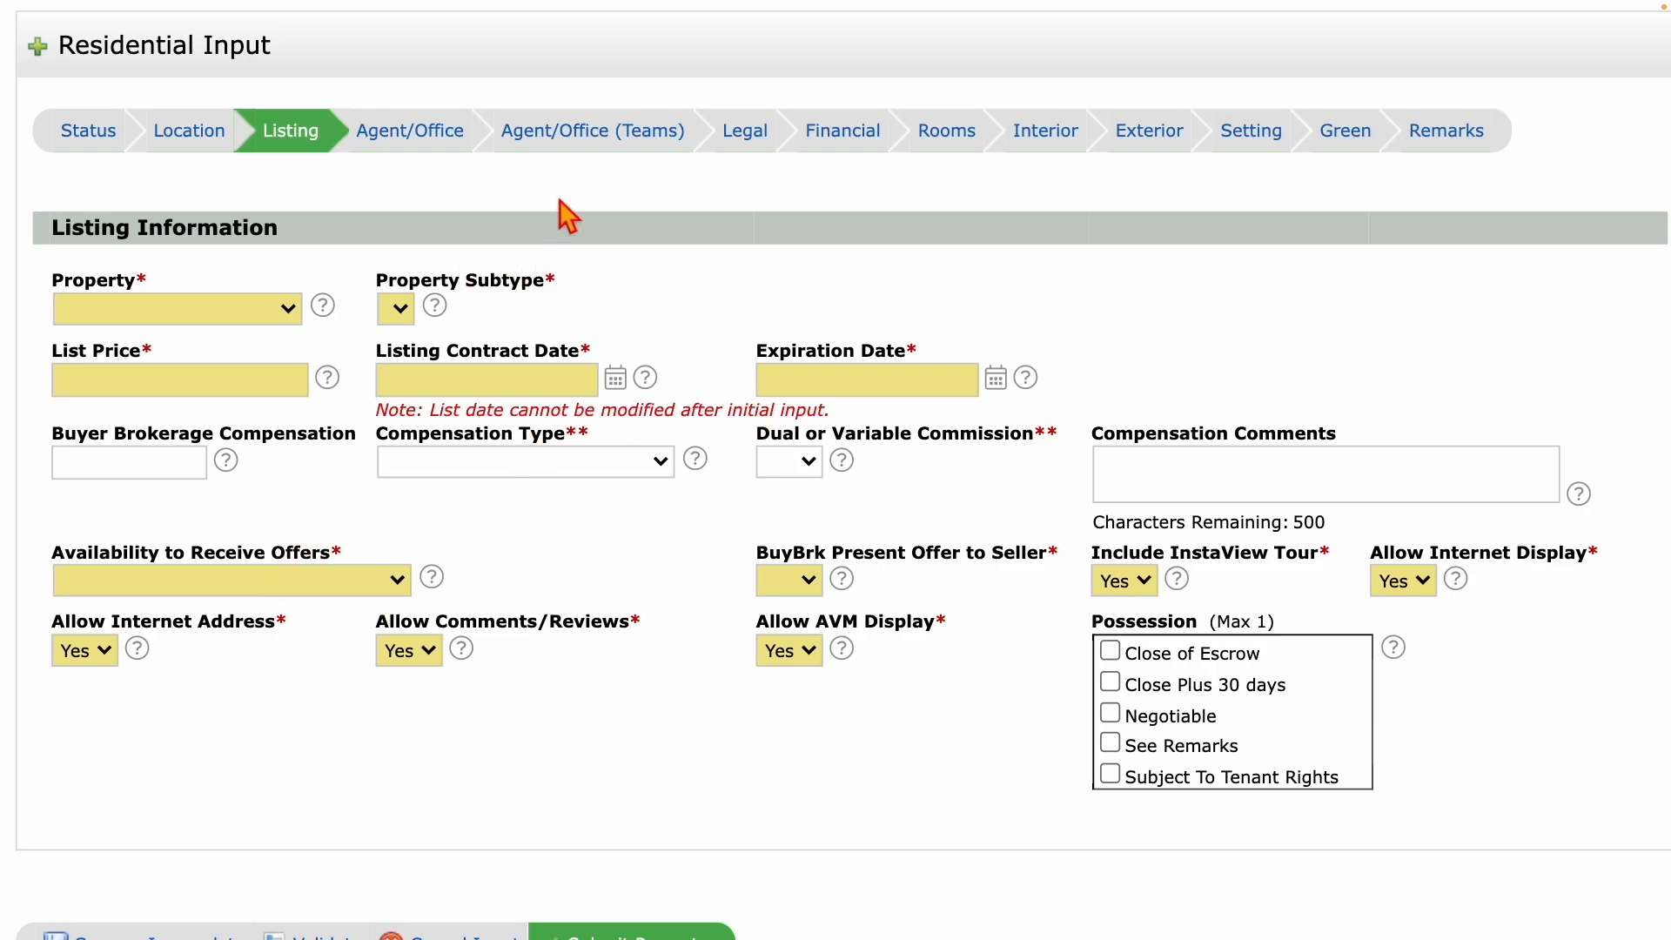
{"action": "scroll", "coordinate": [564, 214], "scroll_direction": "right", "scroll_amount": 2}
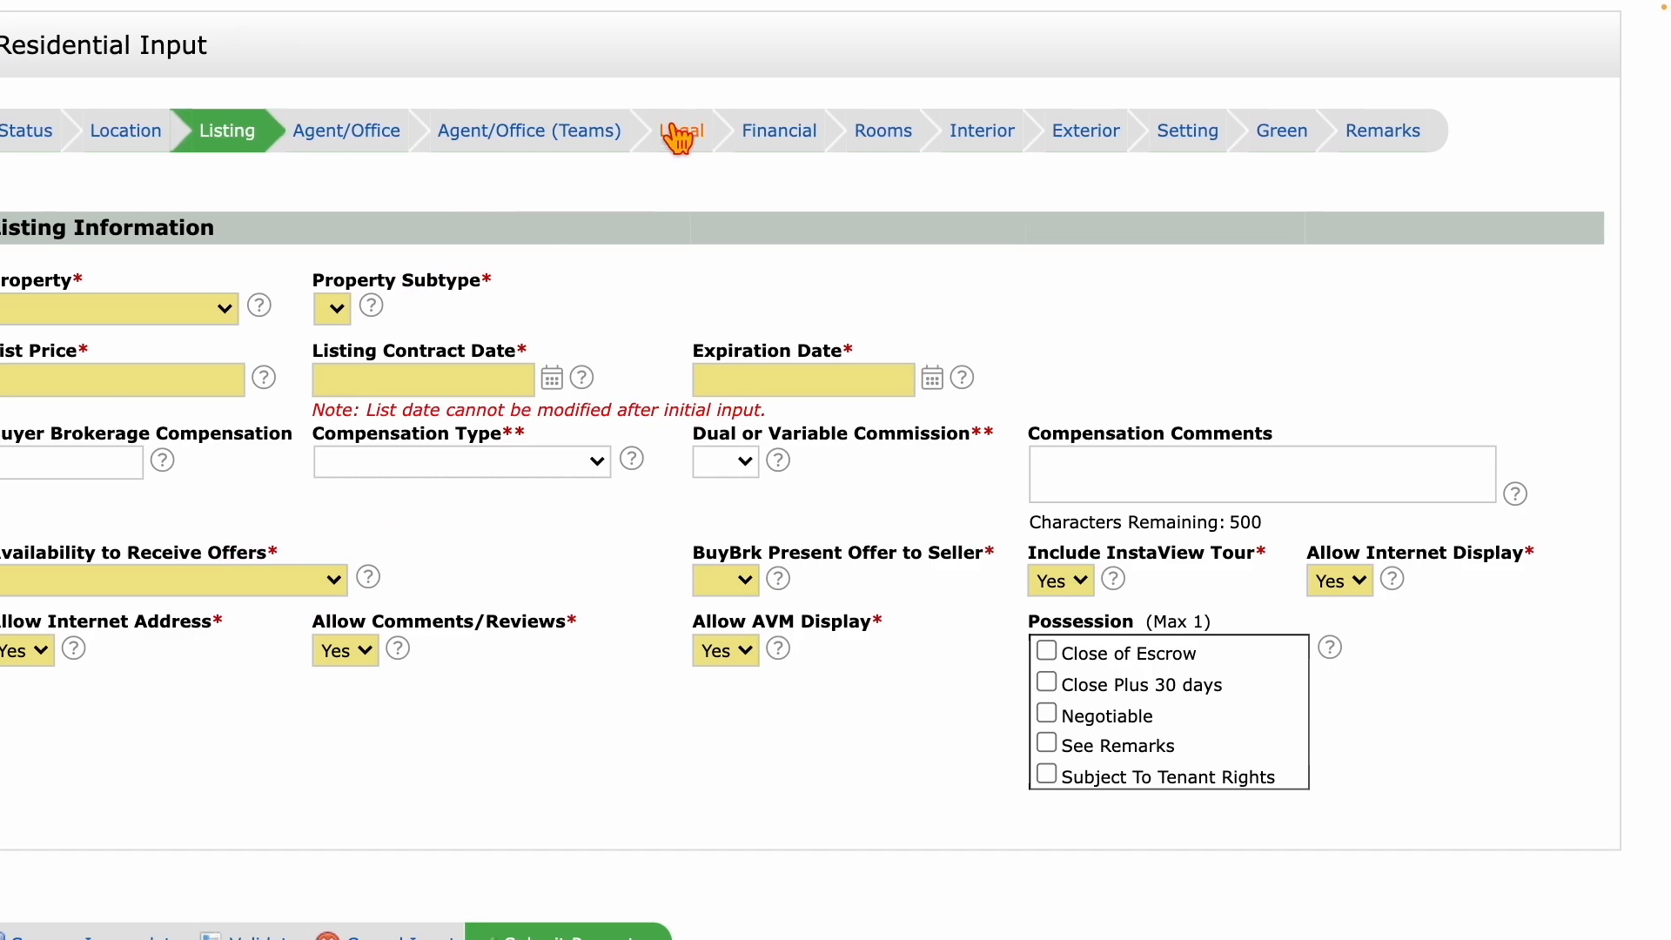
Scroll through Legal's prefilled tax and lot fields, then go to Financial with Taxes 7726, Tax Year 2023.
{"action": "left_click", "coordinate": [686, 148]}
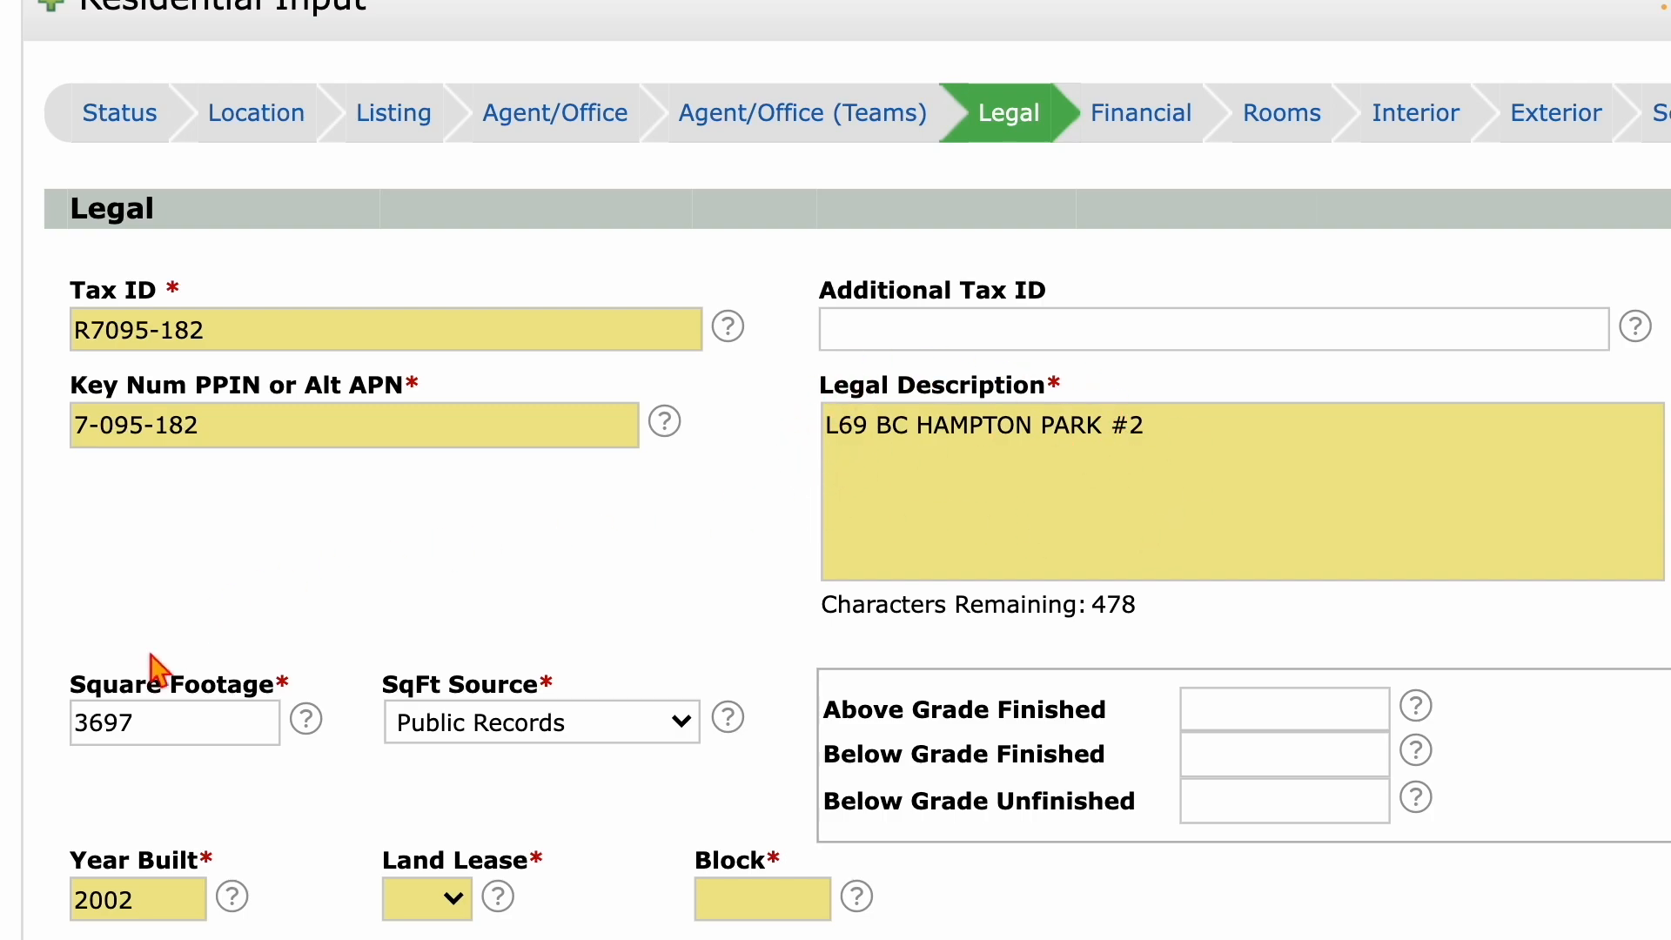
{"action": "scroll", "coordinate": [480, 762], "scroll_direction": "down", "scroll_amount": 3}
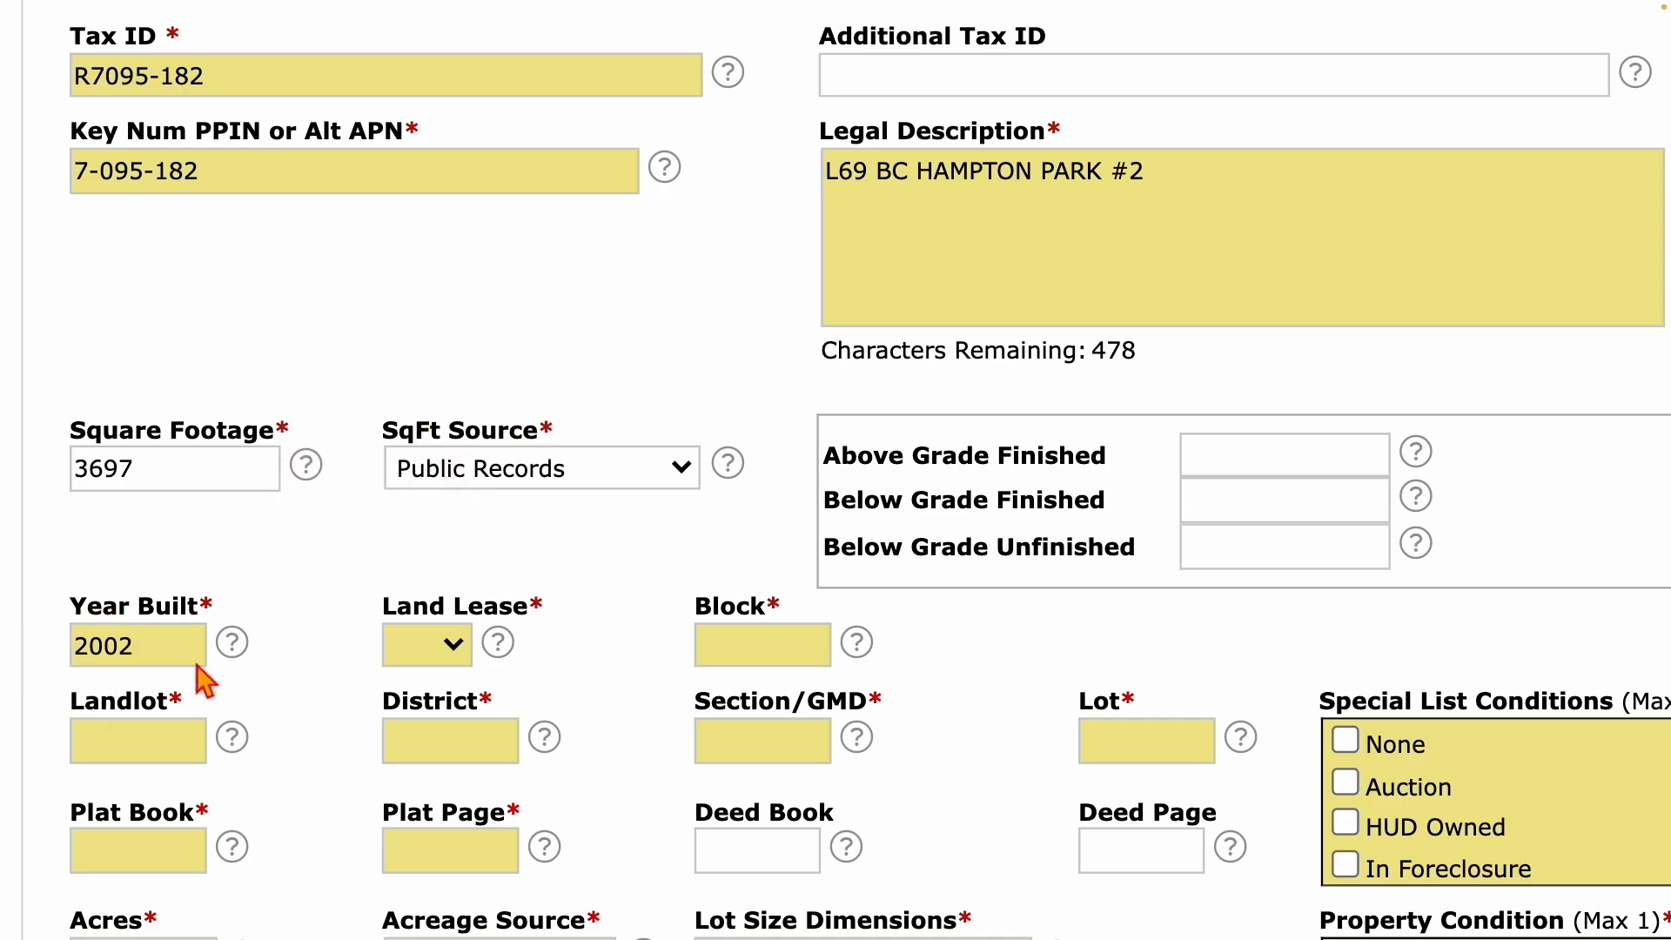
{"action": "scroll", "coordinate": [376, 625], "scroll_direction": "down", "scroll_amount": 6}
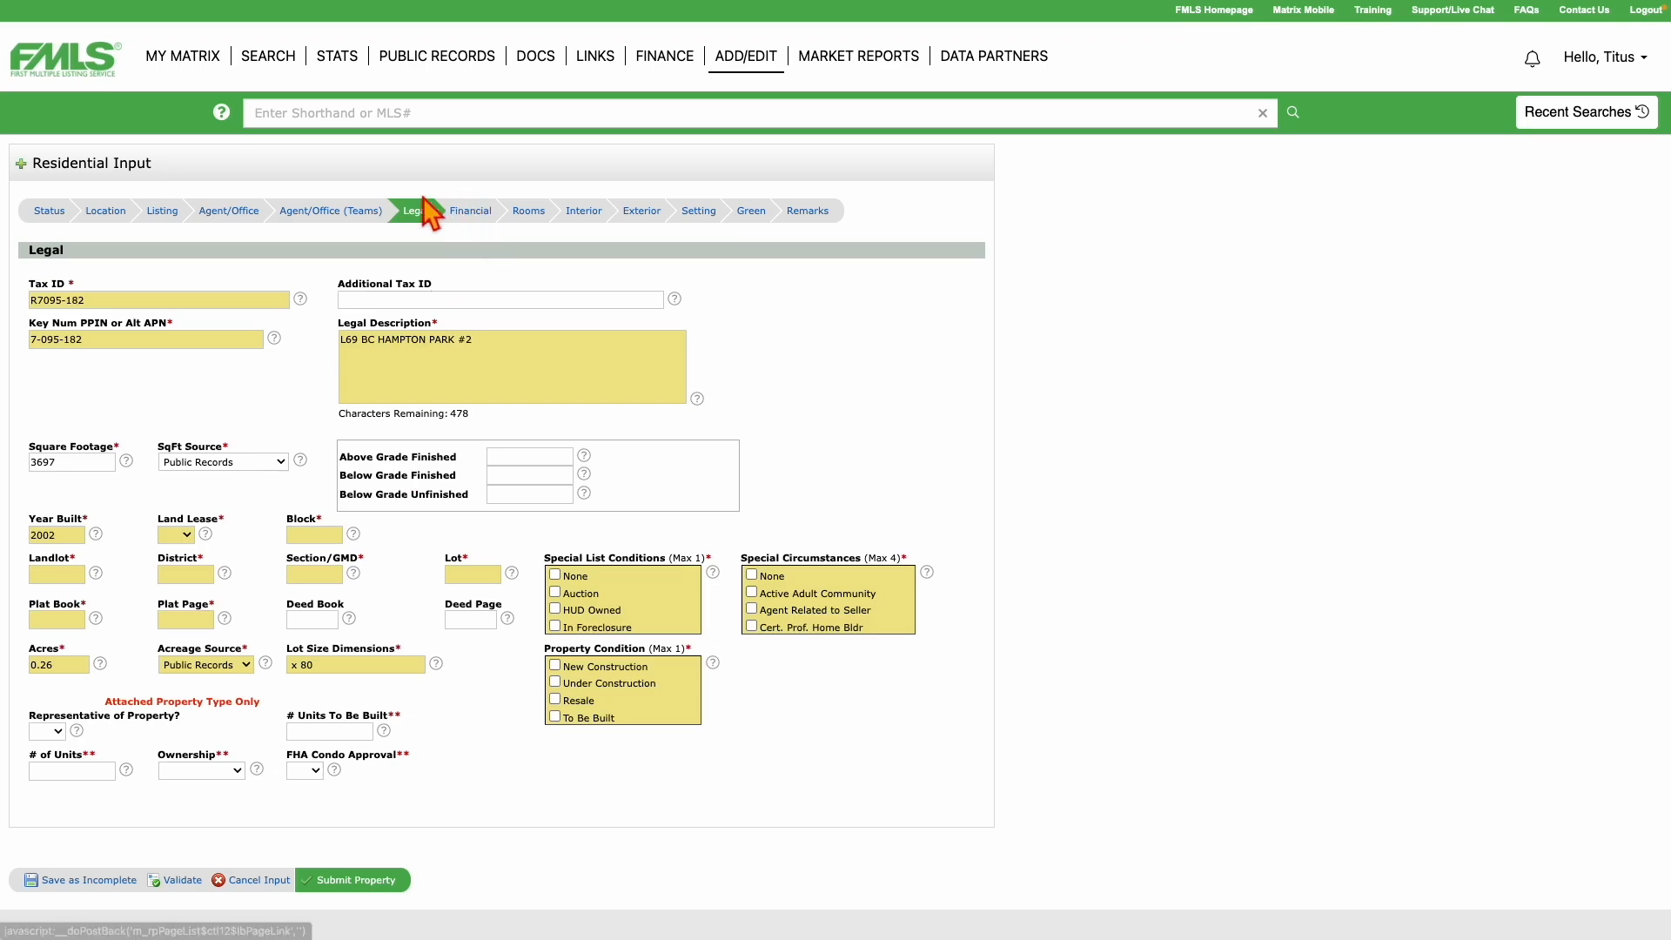
{"action": "left_click", "coordinate": [488, 217]}
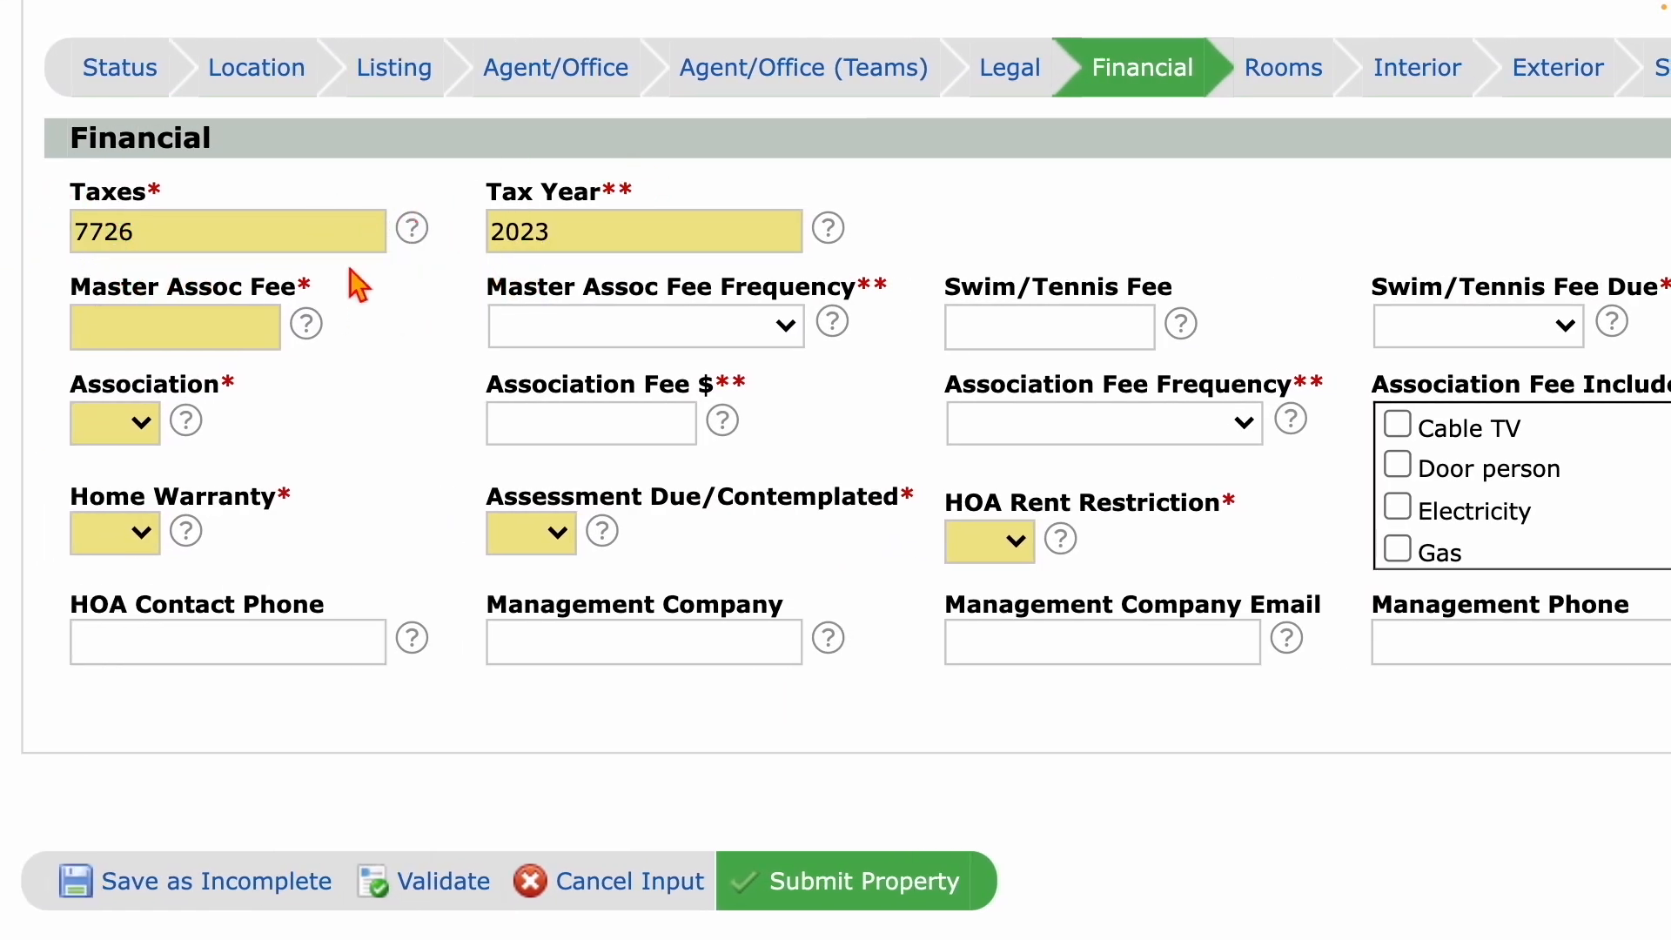
Go via Rooms to the Interior step with its empty feature checklists.
{"action": "left_click", "coordinate": [1282, 70]}
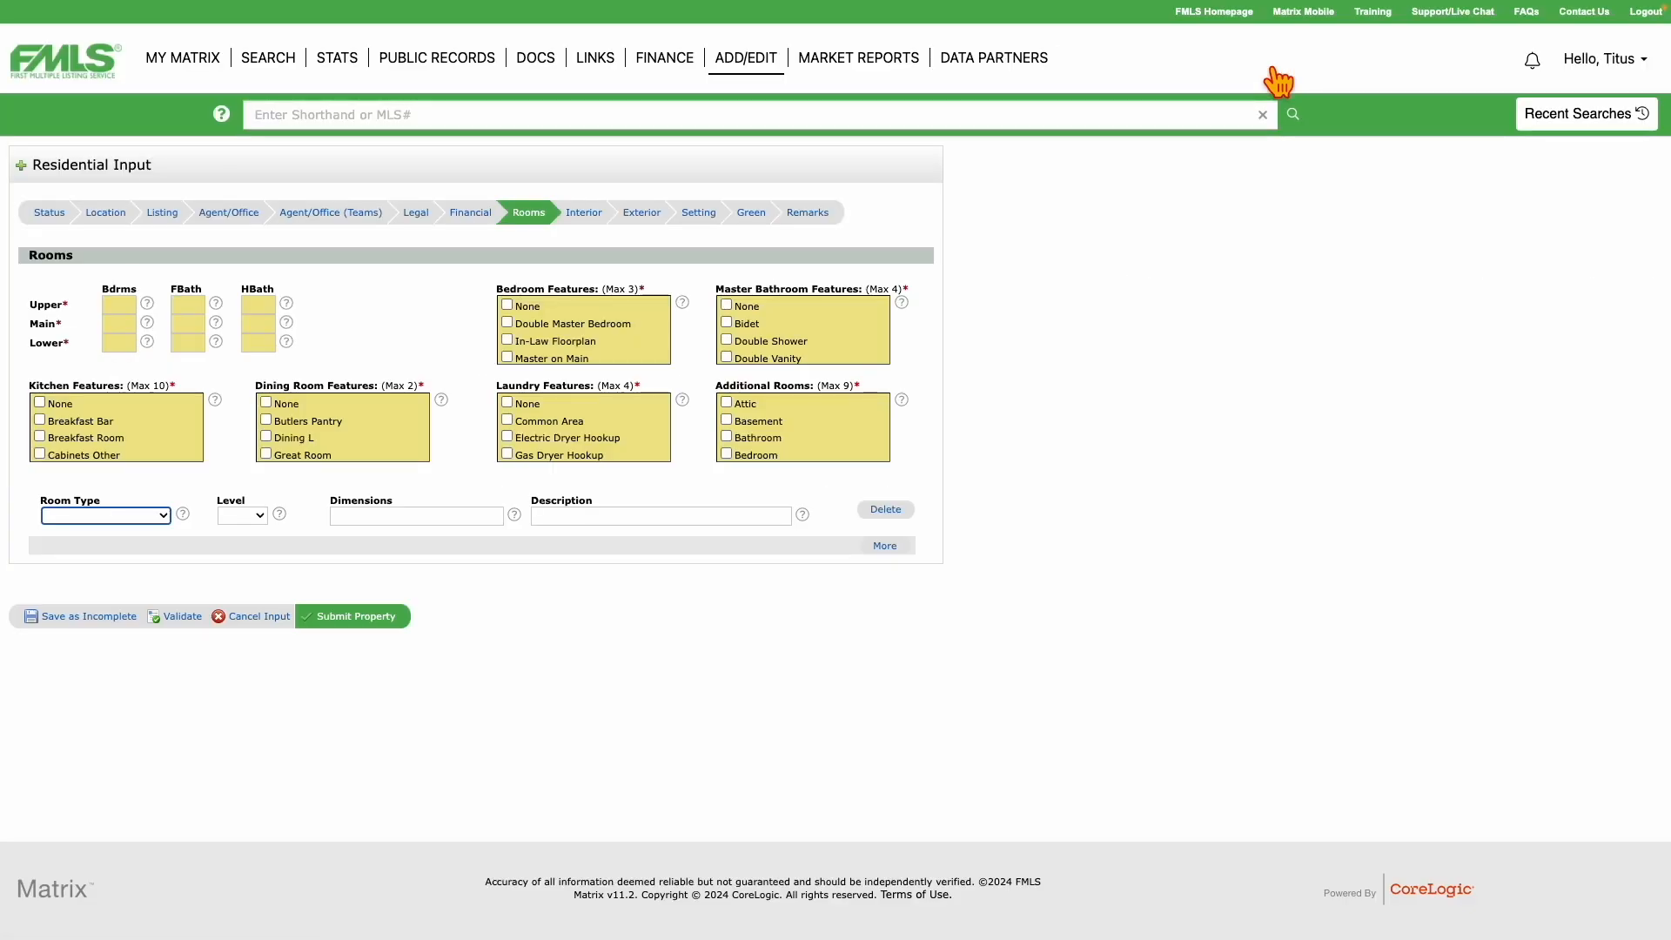
{"action": "left_click", "coordinate": [583, 215]}
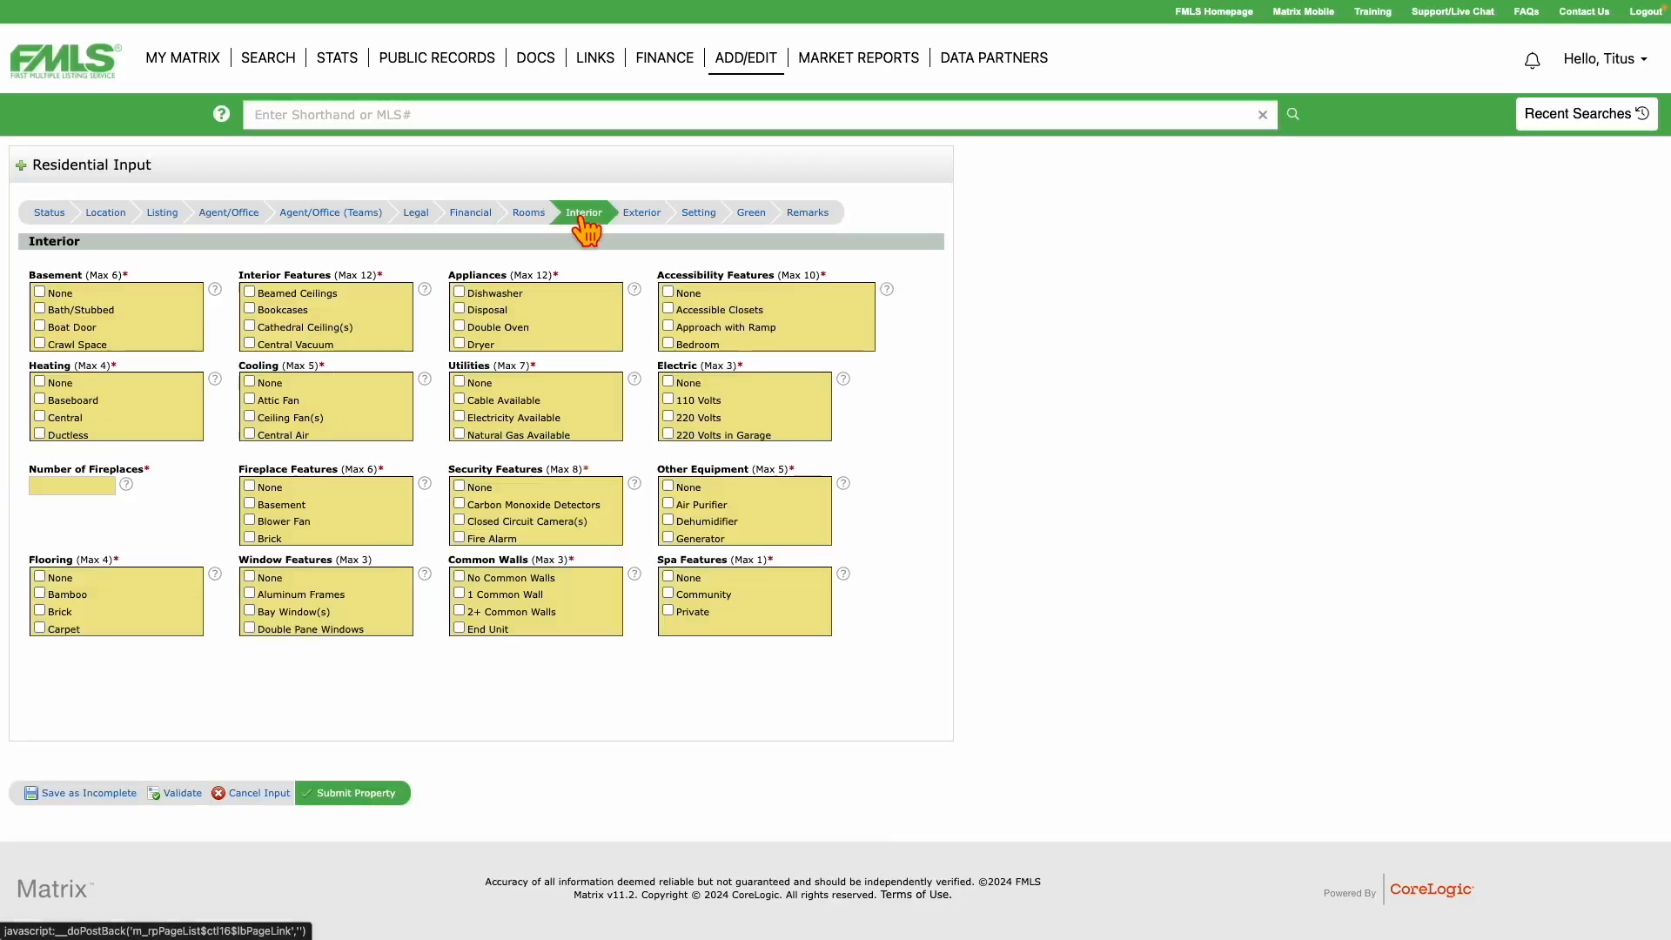
{"action": "left_click", "coordinate": [644, 219]}
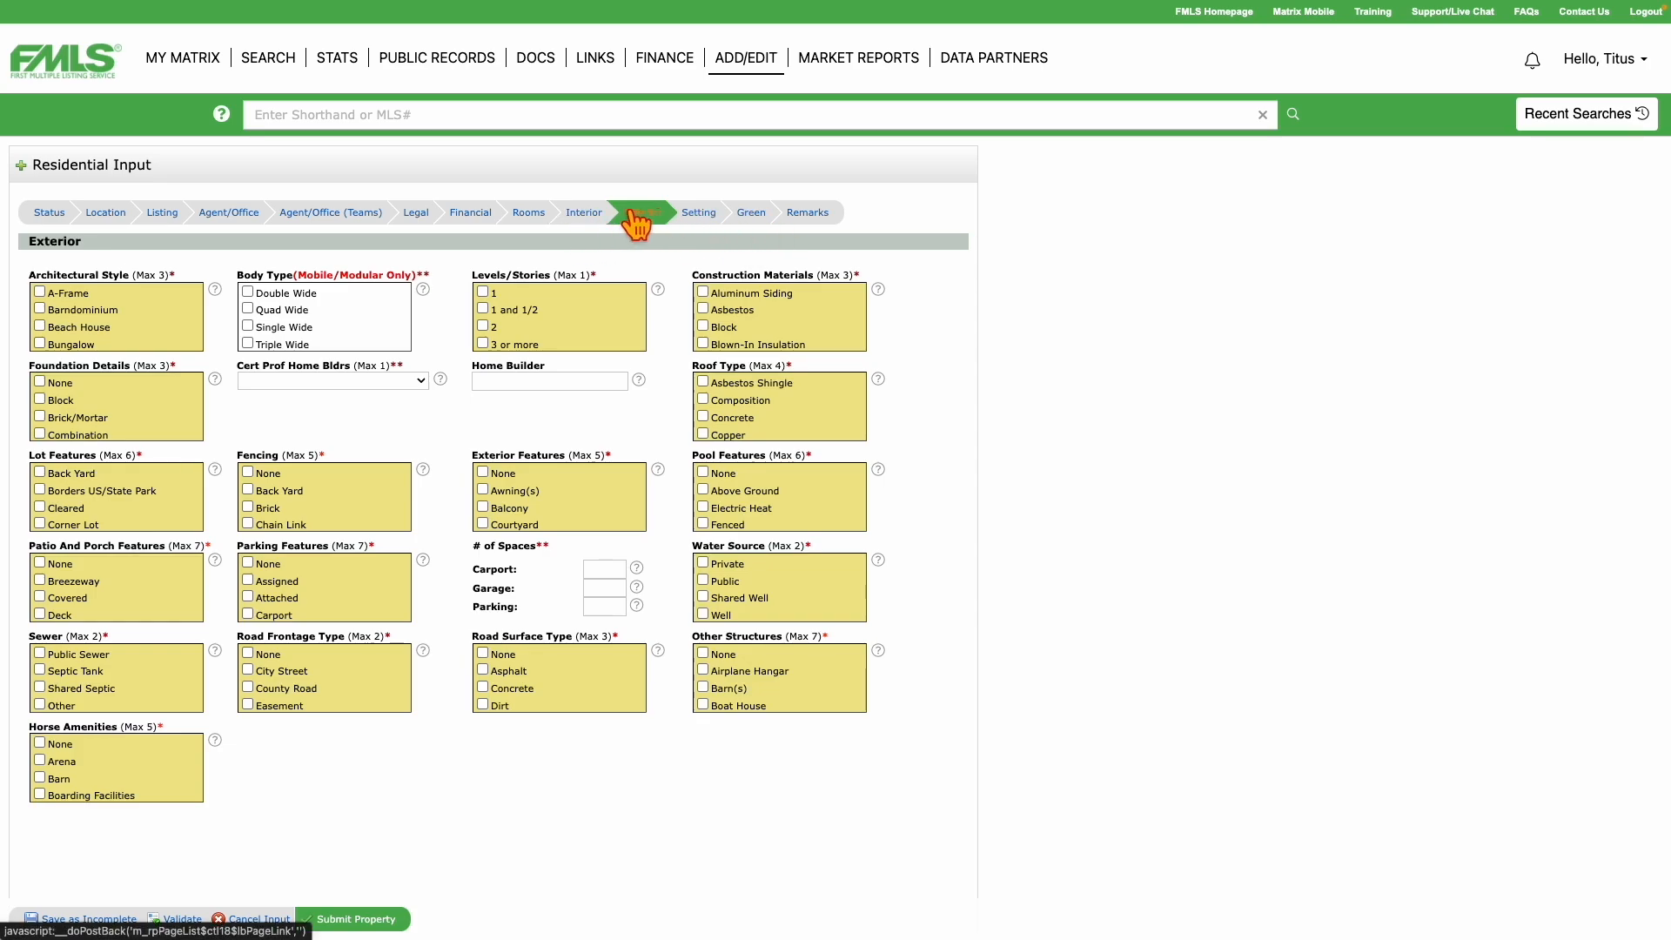
{"action": "left_click", "coordinate": [584, 216]}
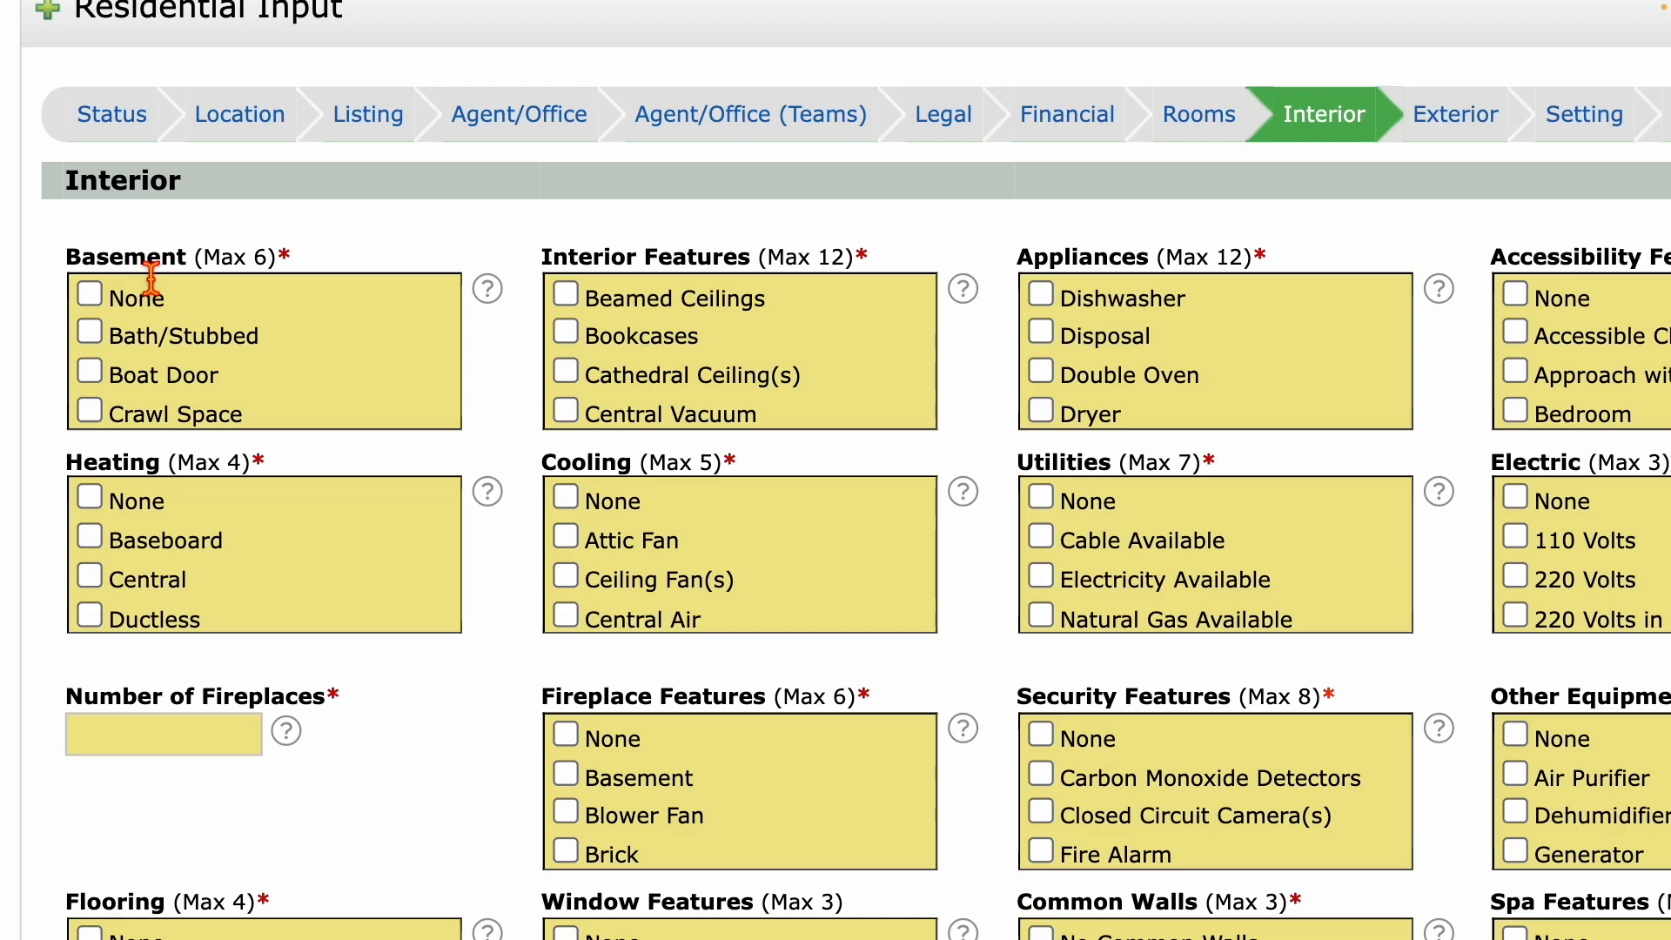
Highlight the Interior selection limits: Basement Max 6, Interior Features Max 12, Cooling Max 5.
{"action": "left_click_drag", "start_coordinate": [73, 258], "coordinate": [209, 272]}
{"action": "left_click", "coordinate": [253, 267]}
{"action": "left_click_drag", "start_coordinate": [264, 268], "coordinate": [214, 271]}
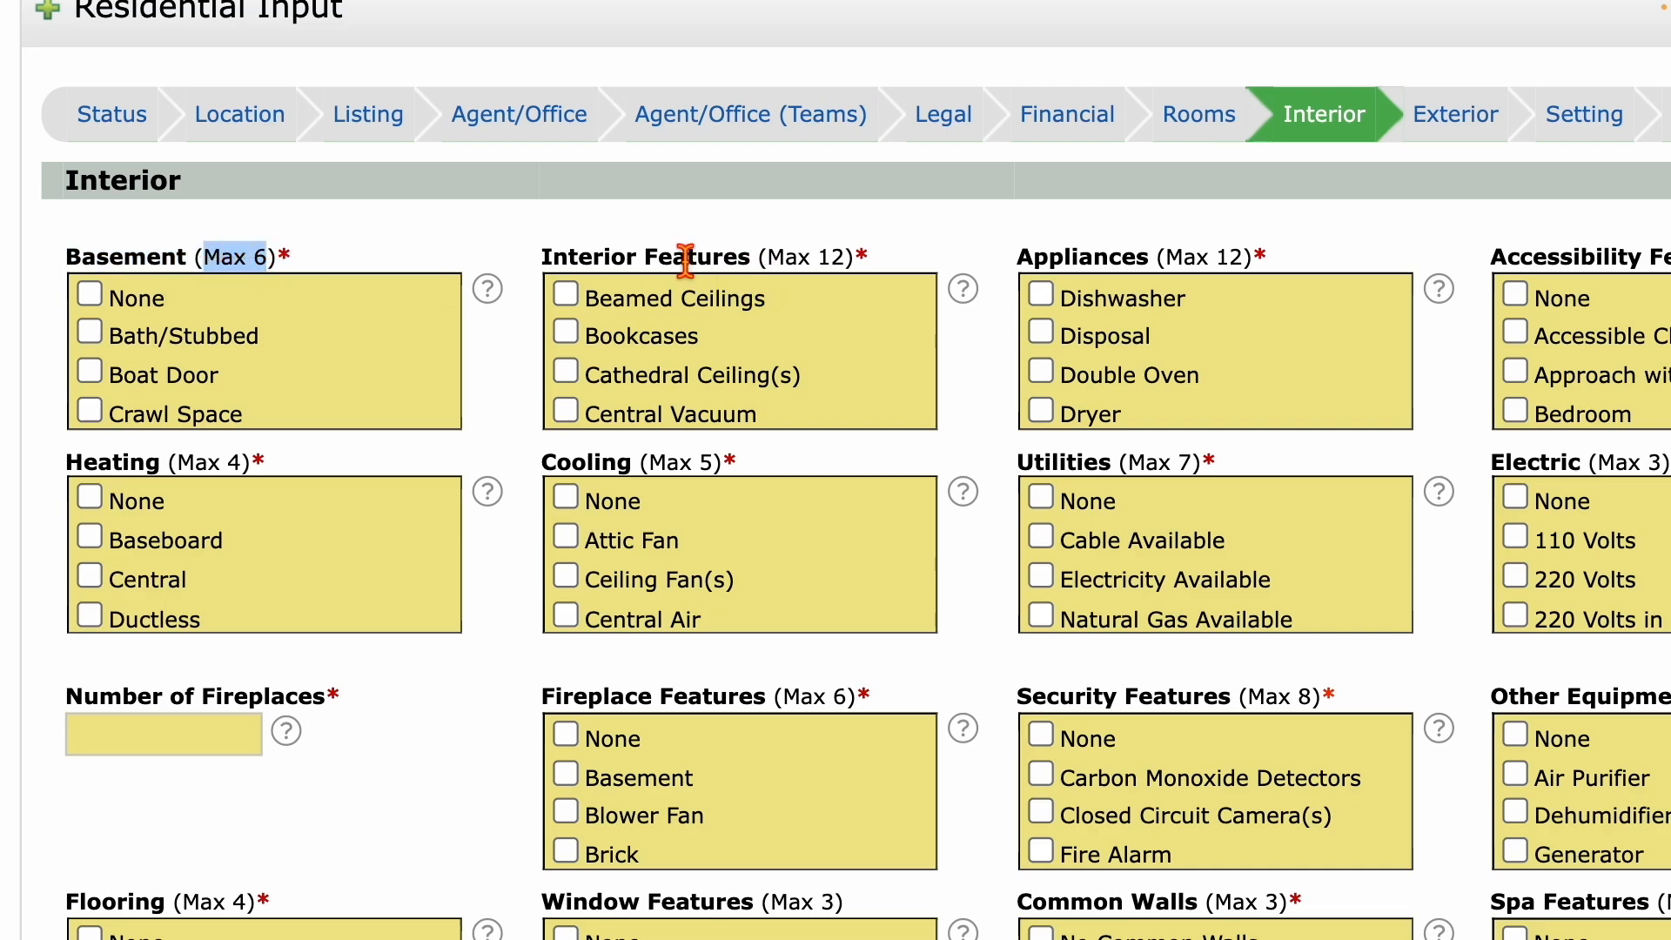
{"action": "left_click_drag", "start_coordinate": [769, 261], "coordinate": [864, 273]}
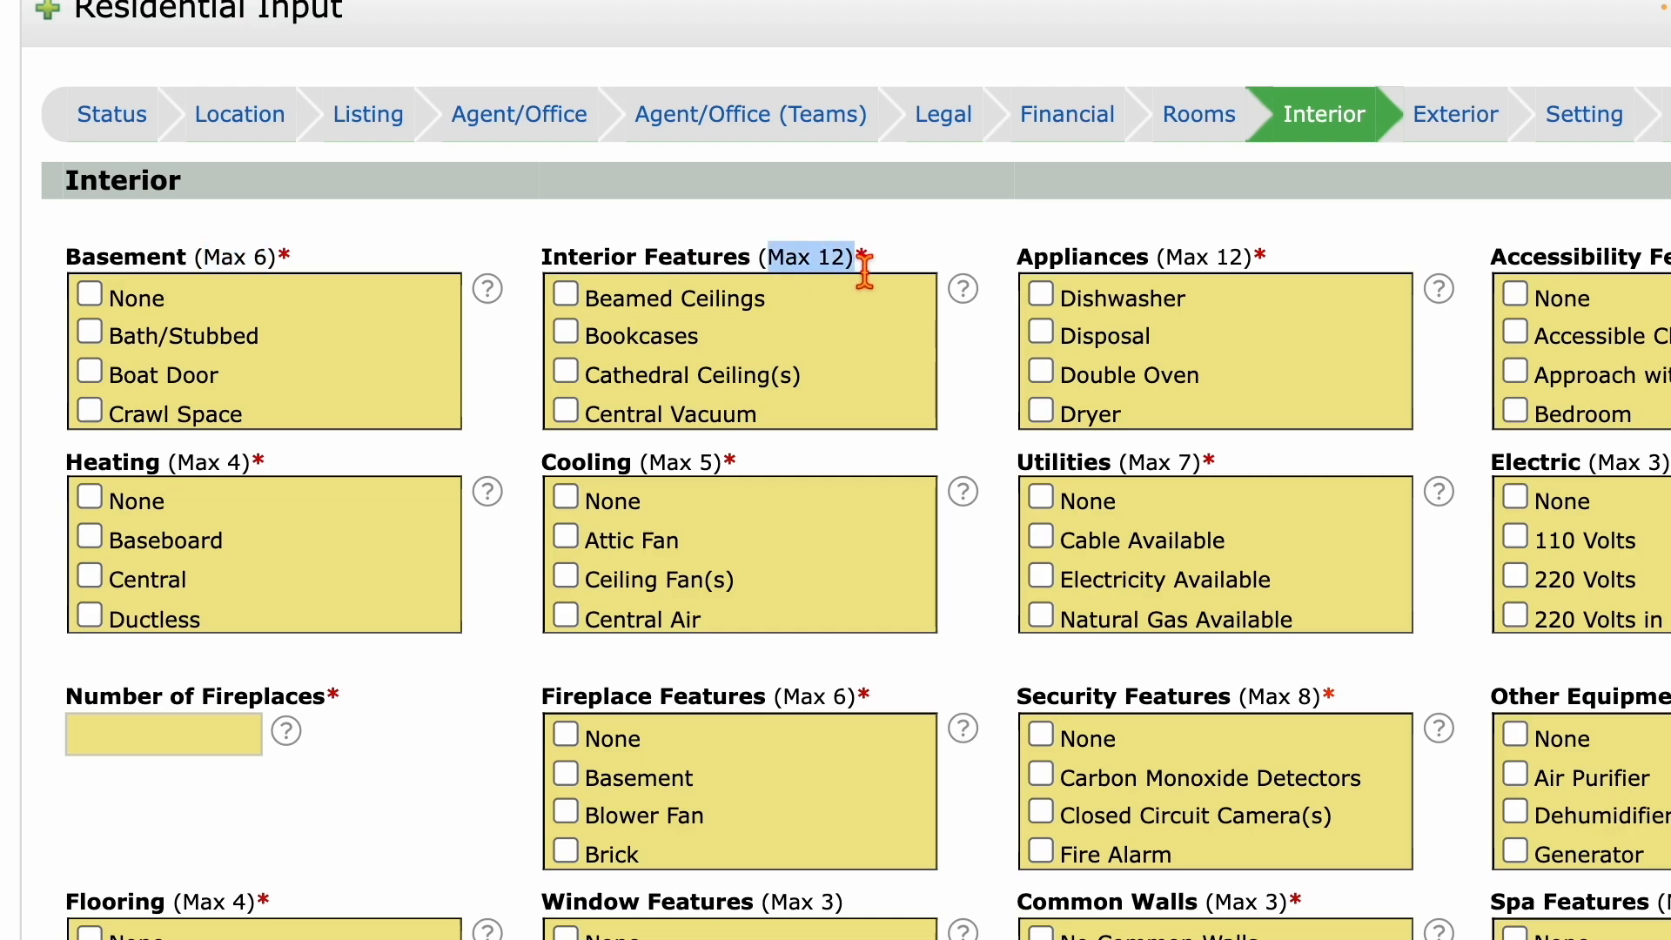
{"action": "left_click_drag", "start_coordinate": [660, 472], "coordinate": [738, 474]}
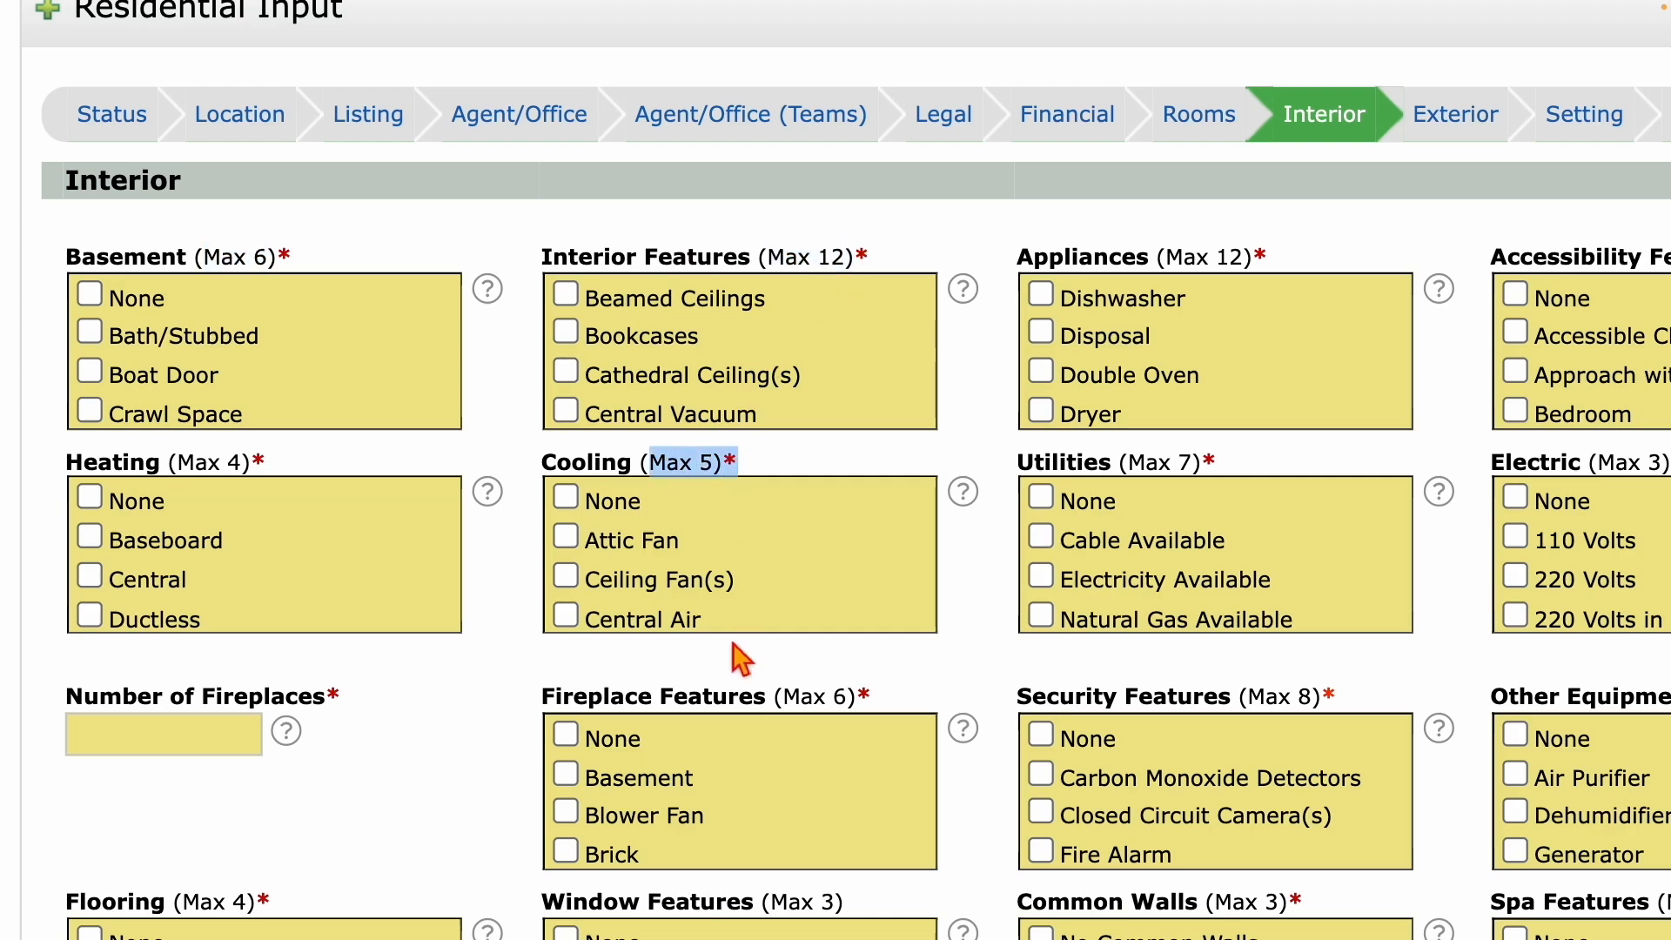
{"action": "scroll", "coordinate": [733, 634], "scroll_direction": "down", "scroll_amount": 1}
{"action": "scroll", "coordinate": [734, 634], "scroll_direction": "up", "scroll_amount": 1}
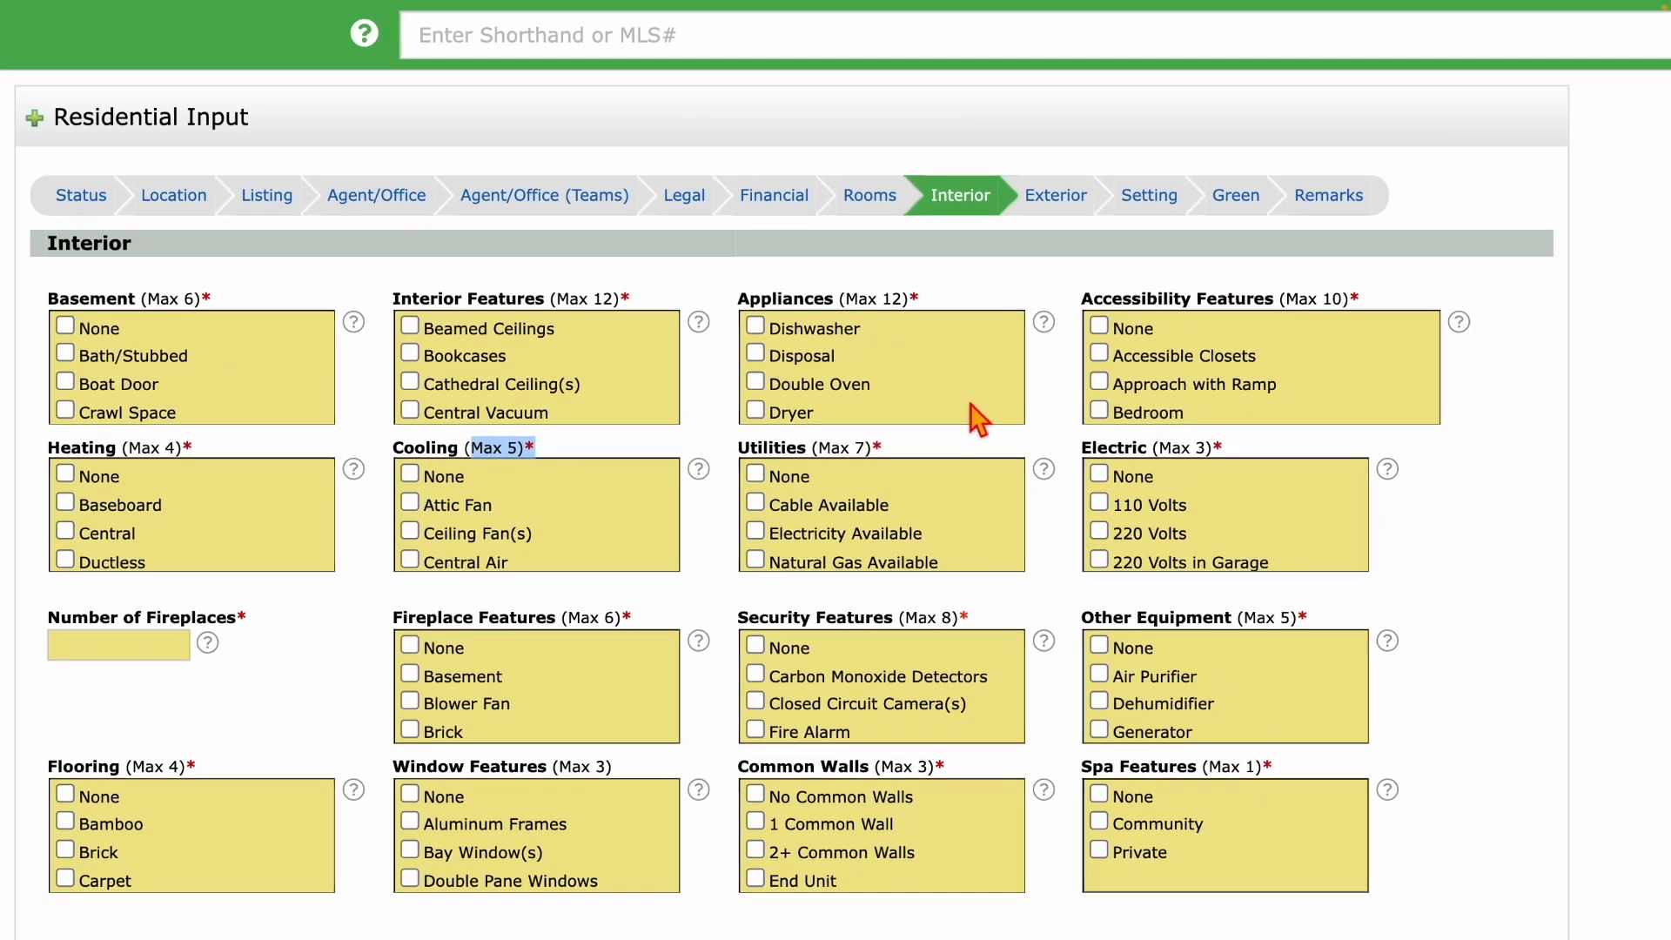
{"action": "left_click", "coordinate": [720, 301]}
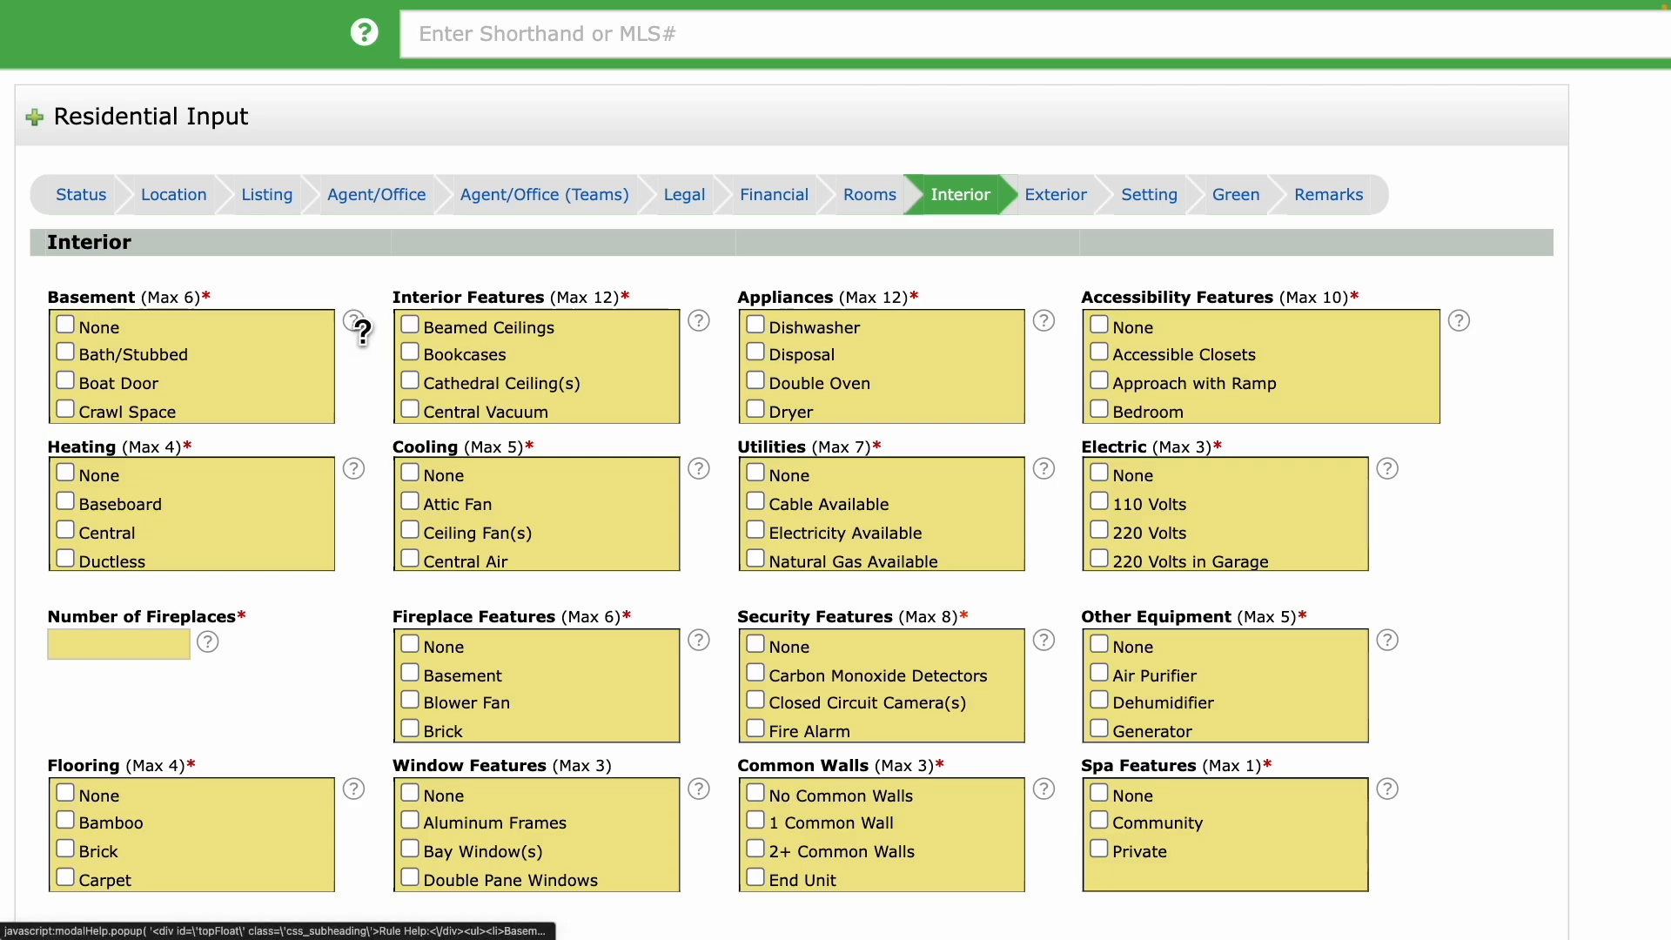
Go back to the Exterior step with unchecked Architectural Style, Roof Type and Lot Features lists.
{"action": "mouse_move", "coordinate": [357, 324]}
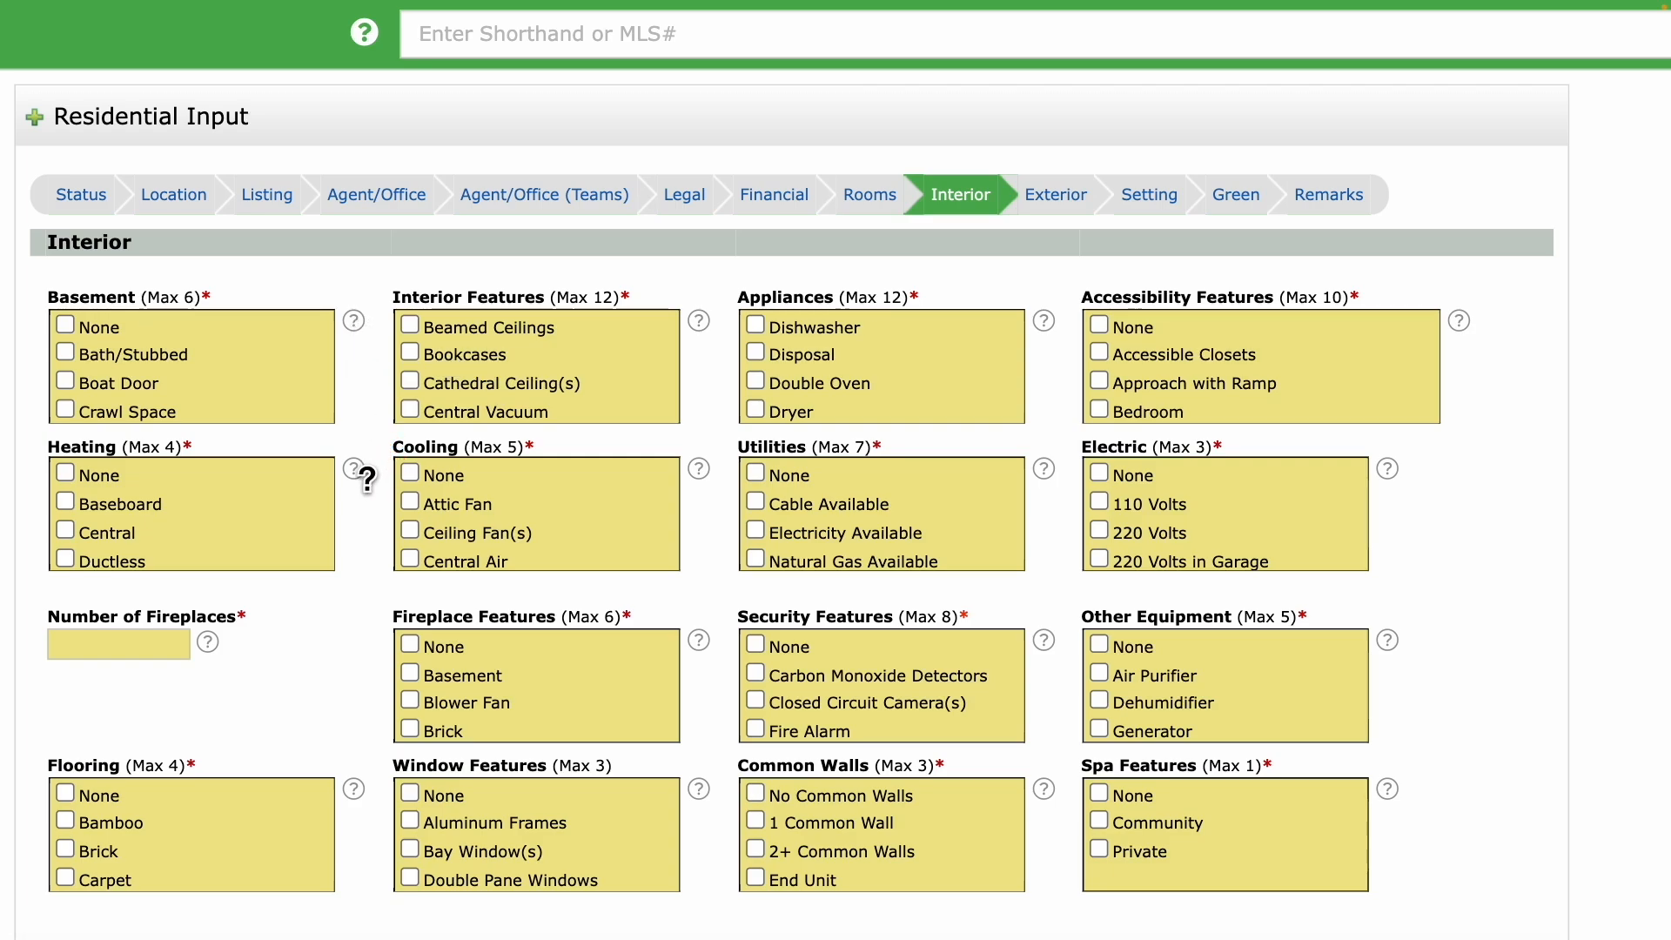
{"action": "mouse_move", "coordinate": [366, 478]}
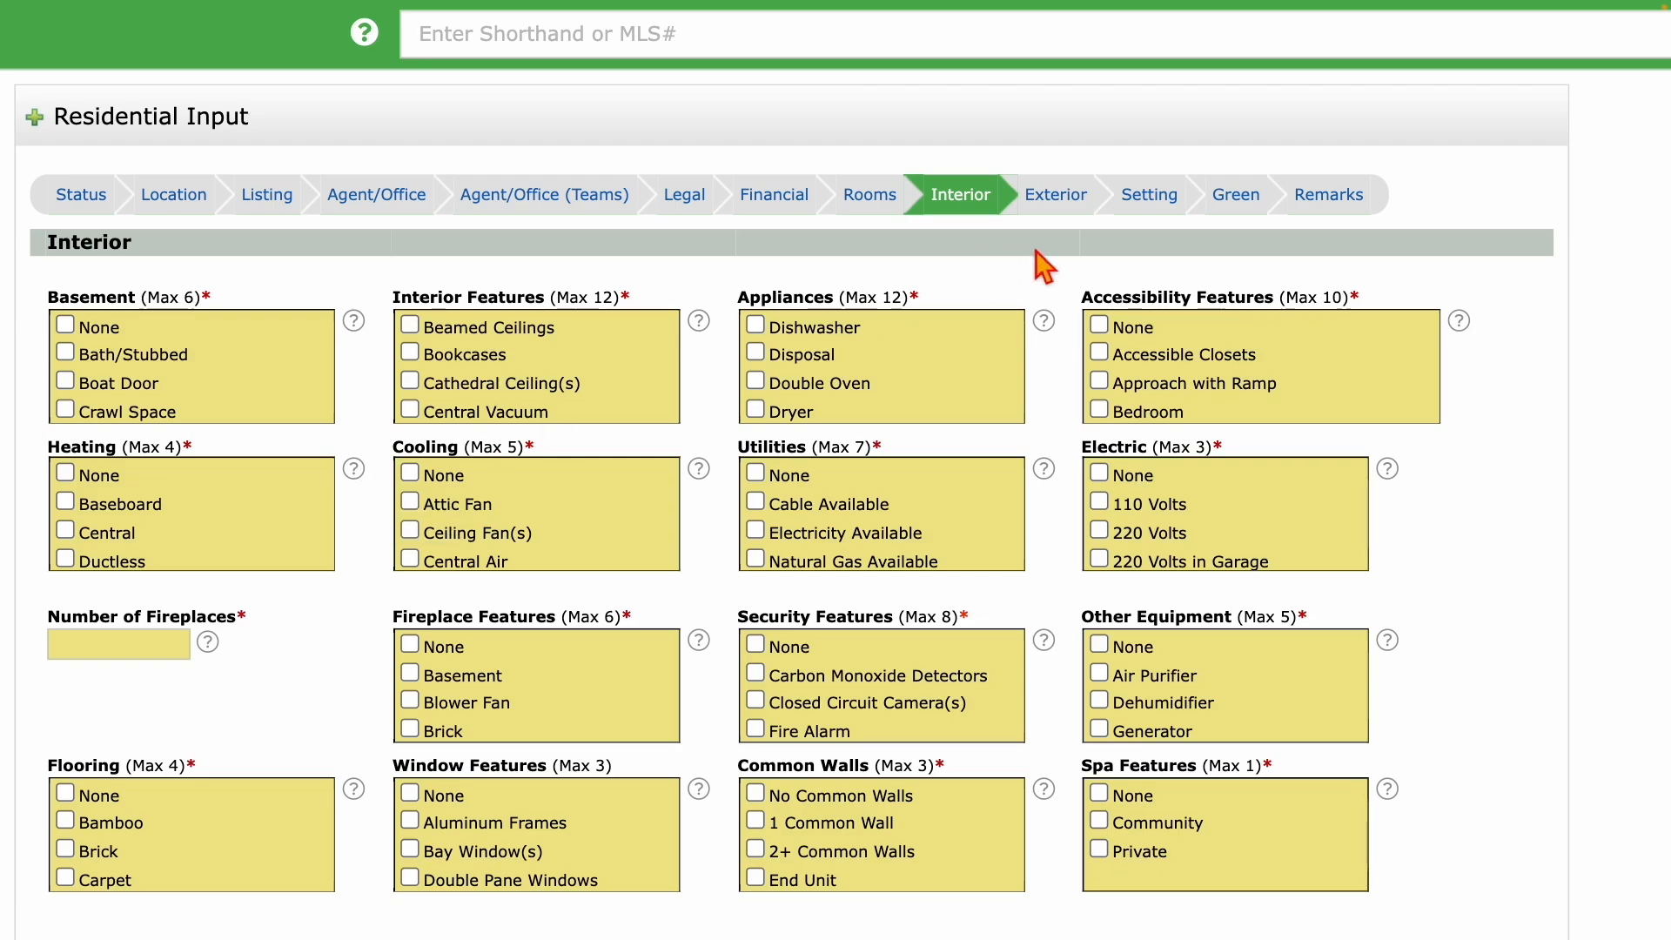
{"action": "scroll", "coordinate": [364, 206], "scroll_direction": "left", "scroll_amount": 5}
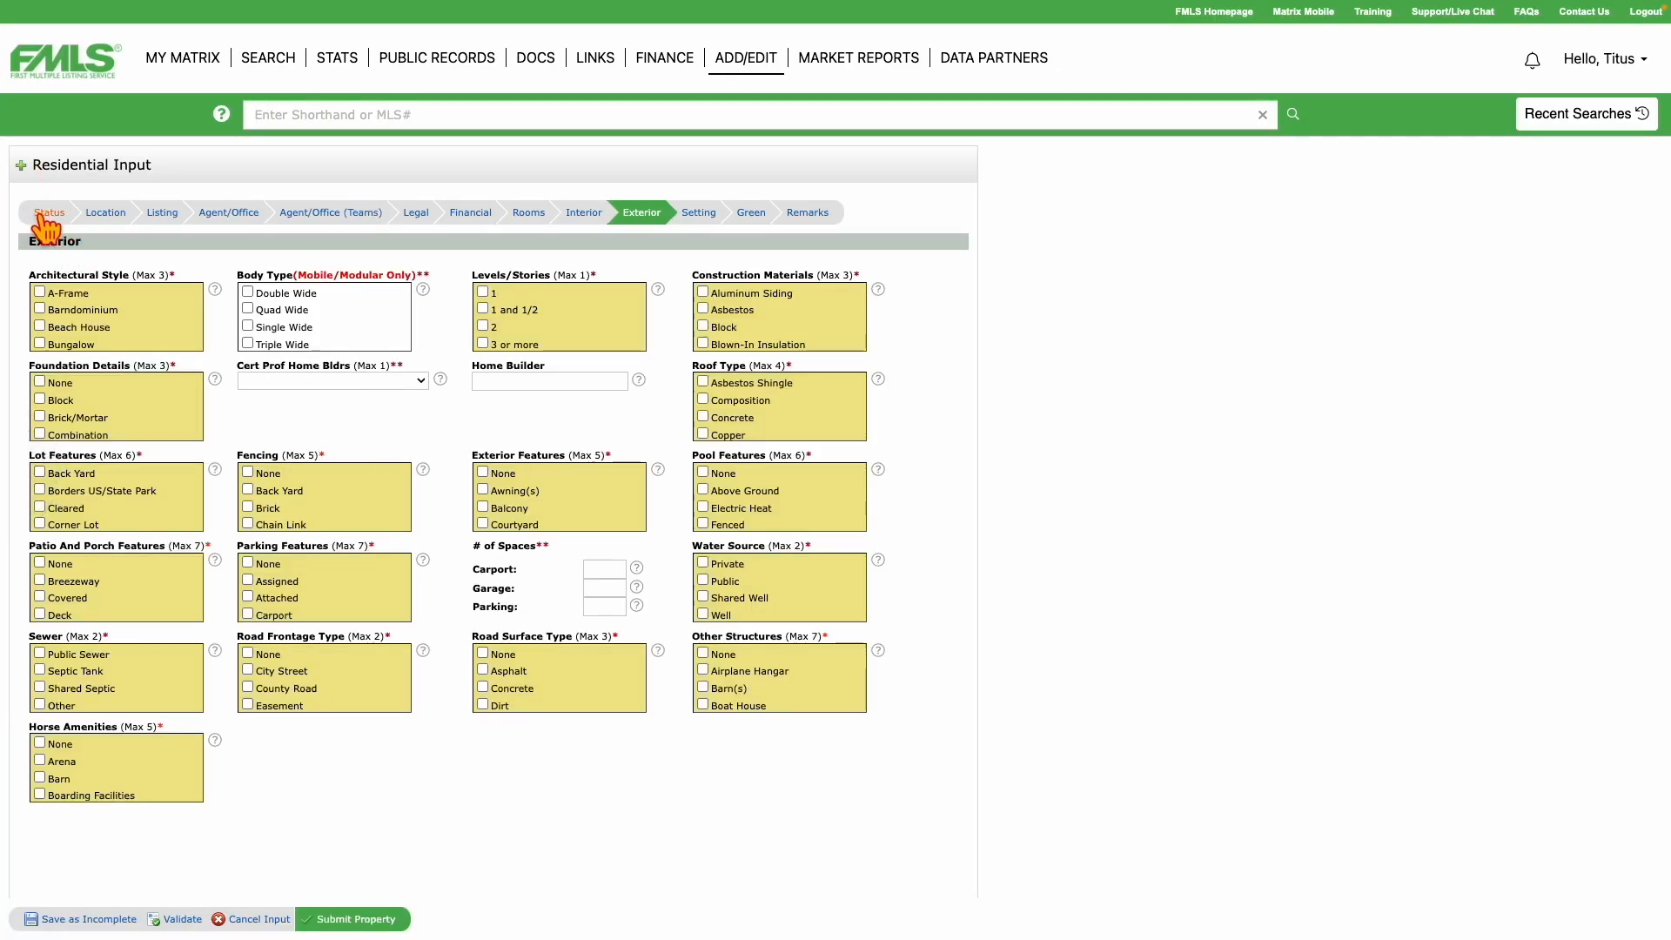
Cancel the listing input from the Status step, confirm with OK, and highlight the Add a New Property heading.
{"action": "left_click", "coordinate": [43, 217]}
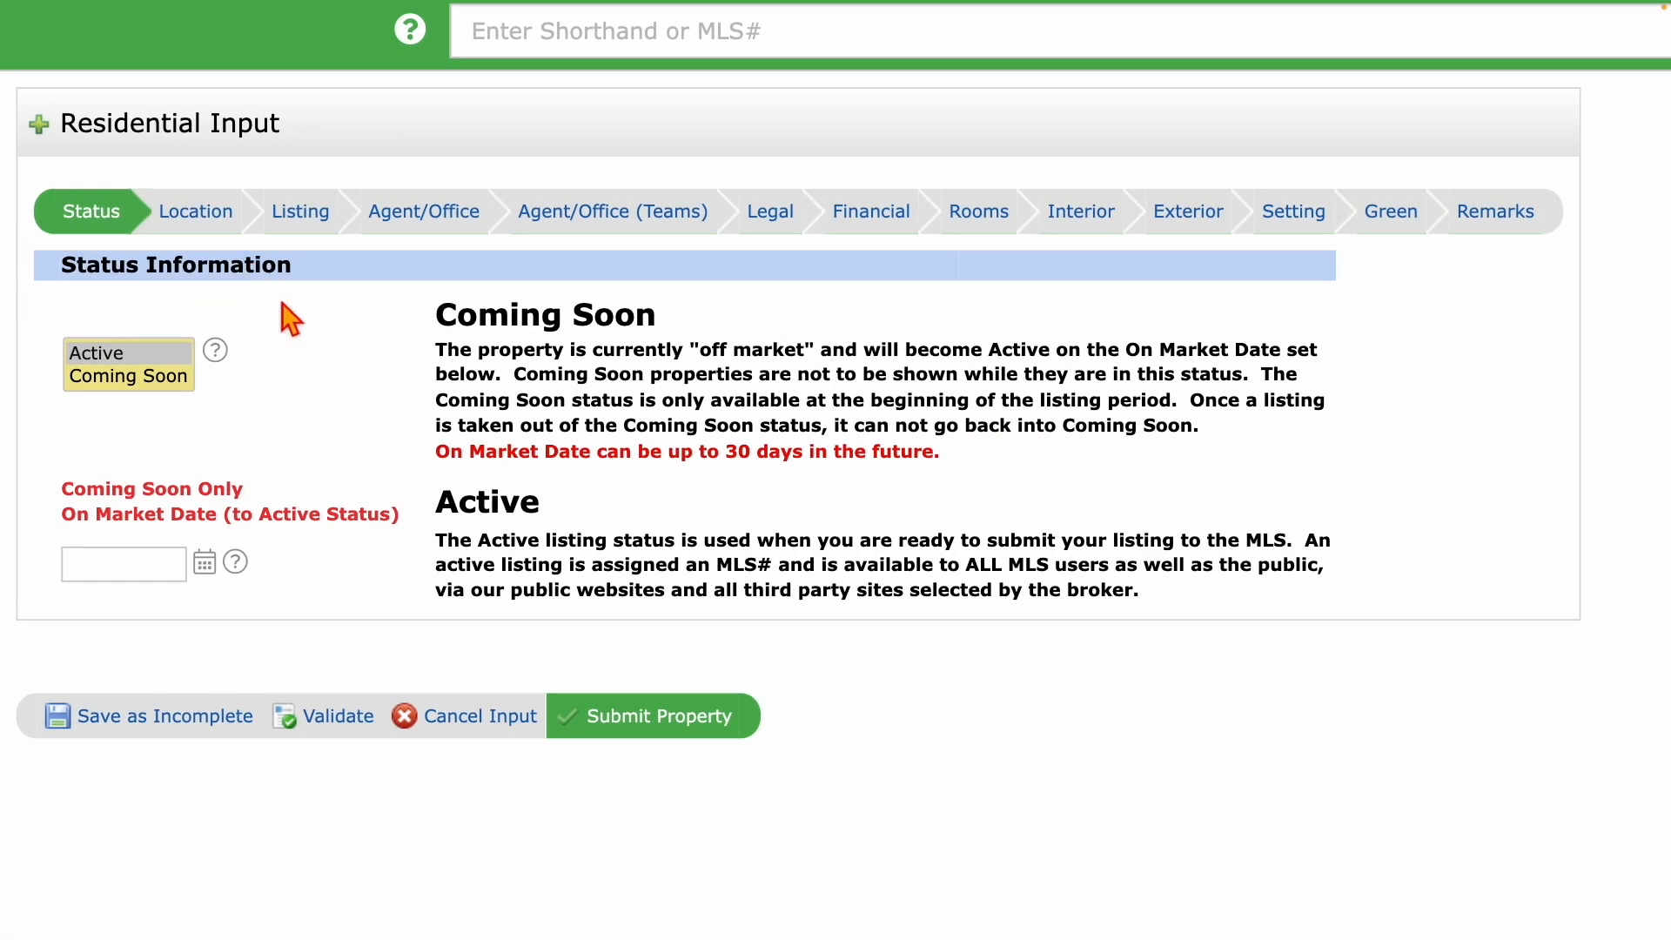
{"action": "left_click", "coordinate": [465, 721]}
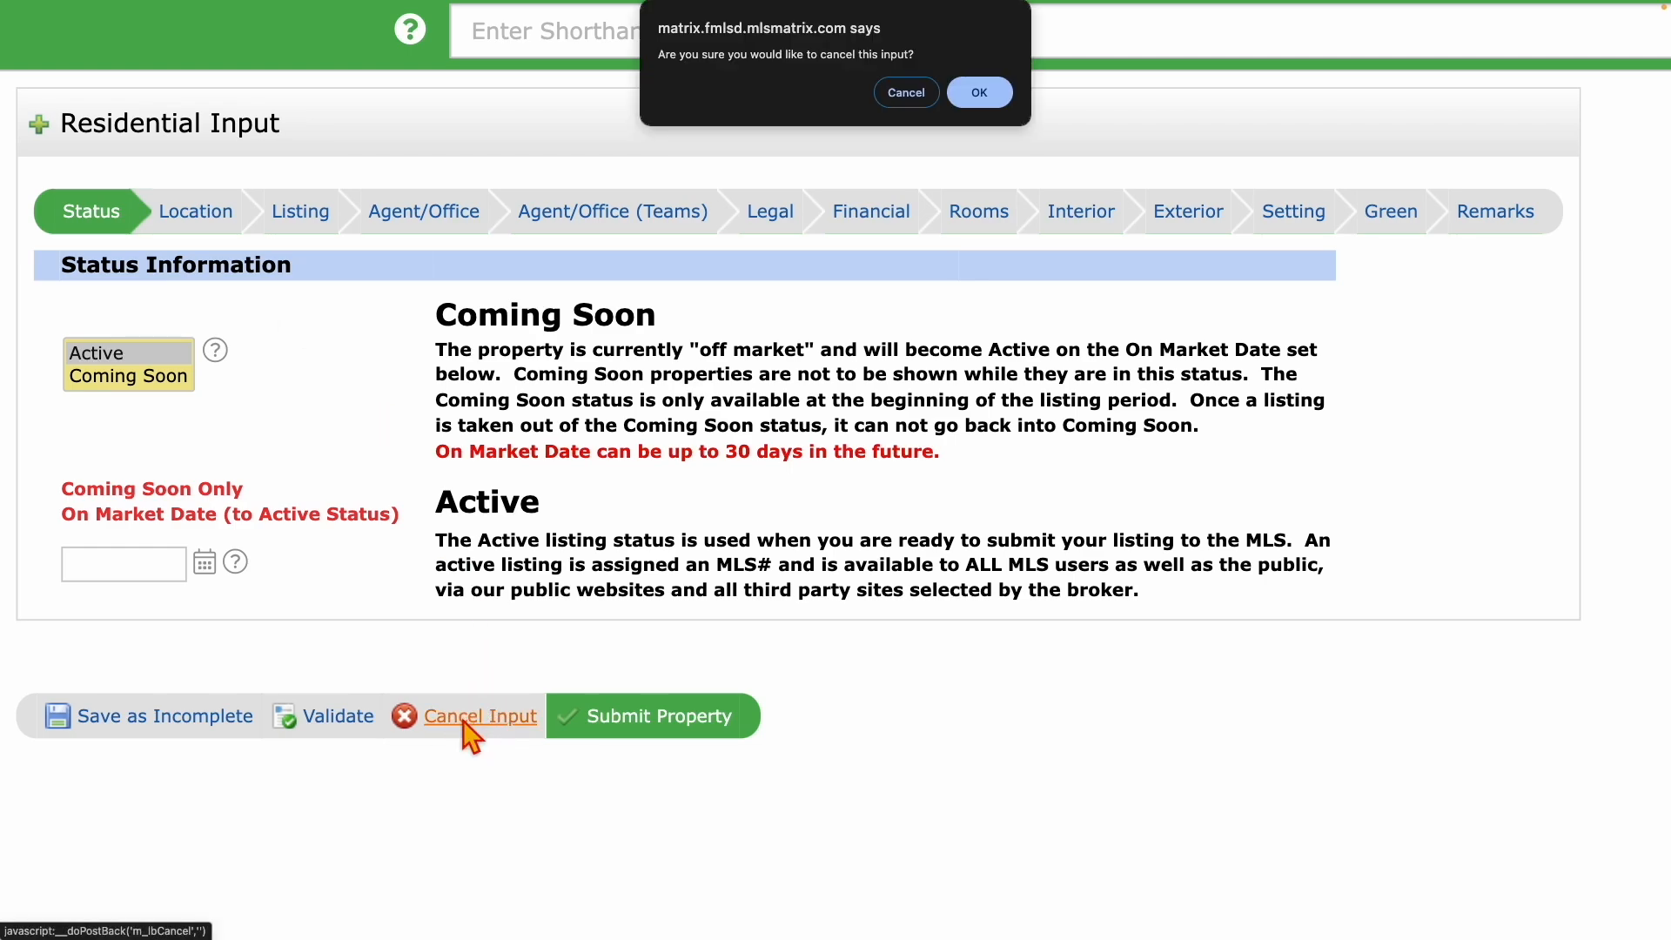
{"action": "left_click", "coordinate": [979, 92]}
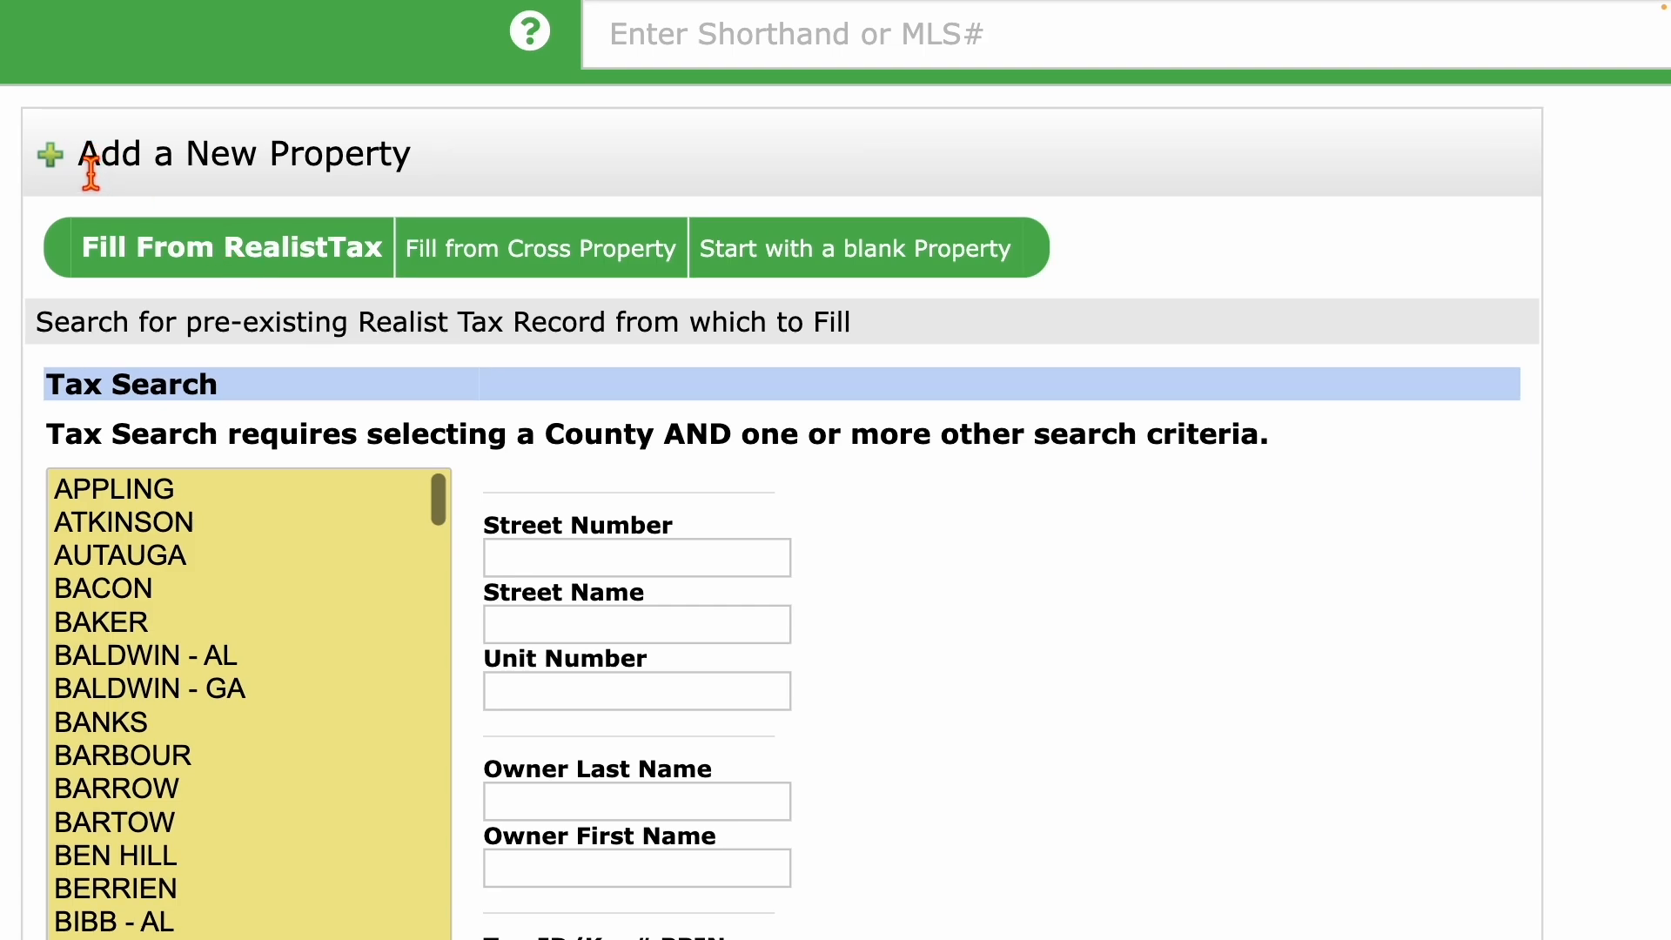
{"action": "left_click_drag", "start_coordinate": [89, 83], "coordinate": [360, 84]}
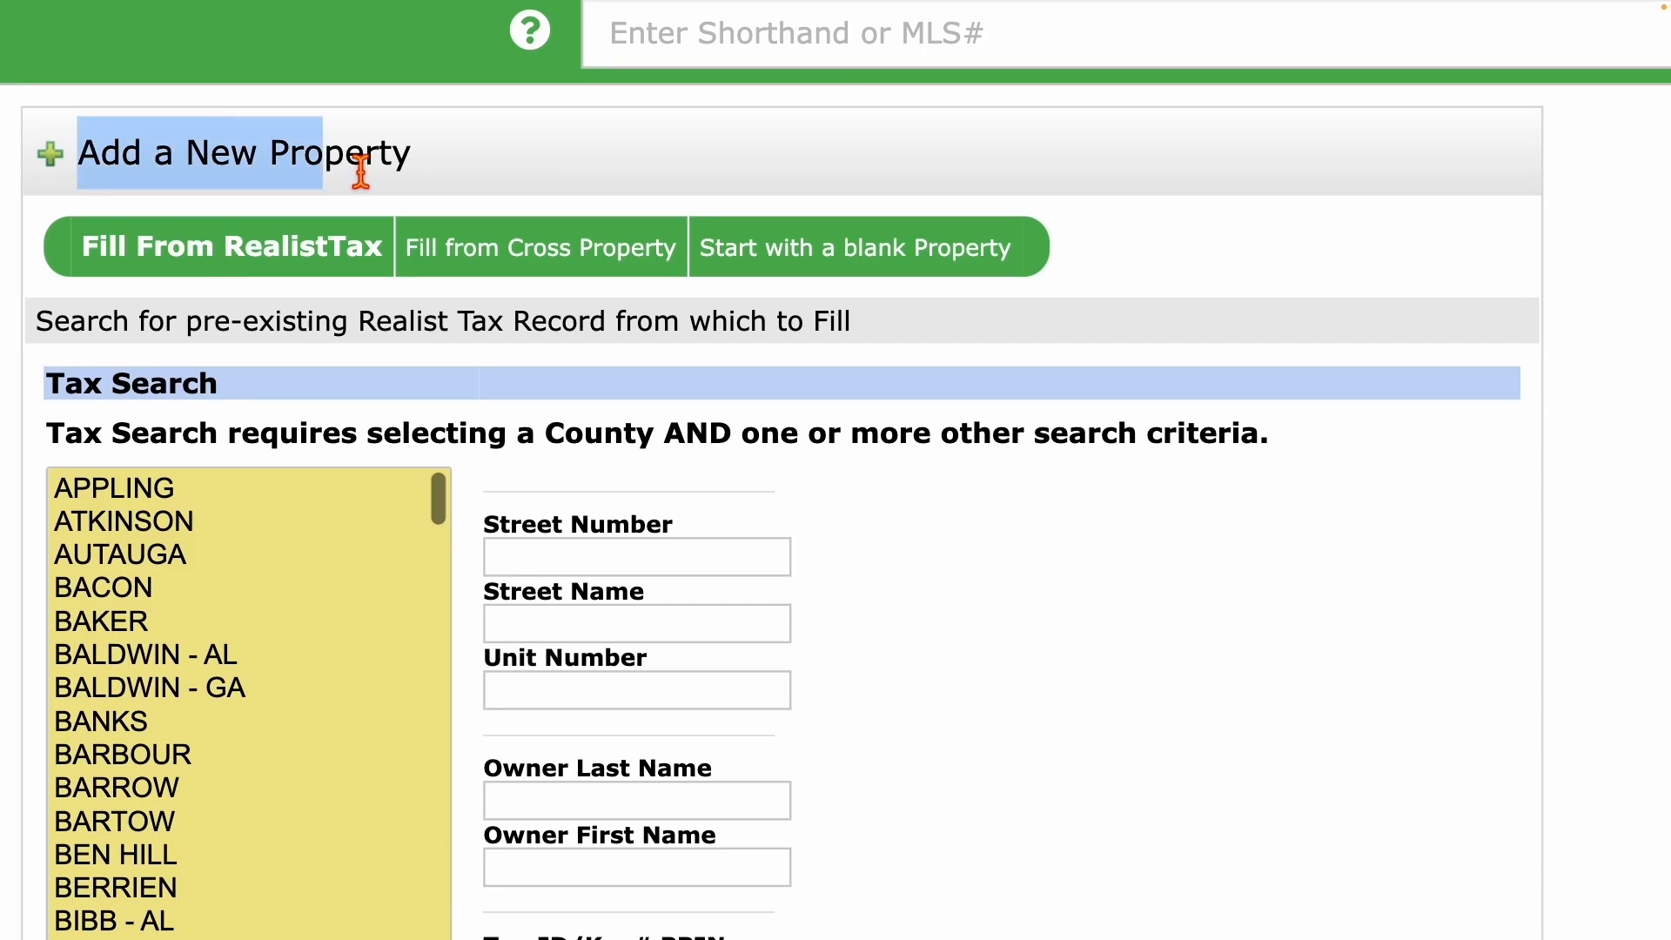
{"action": "left_click_drag", "start_coordinate": [360, 171], "coordinate": [495, 162]}
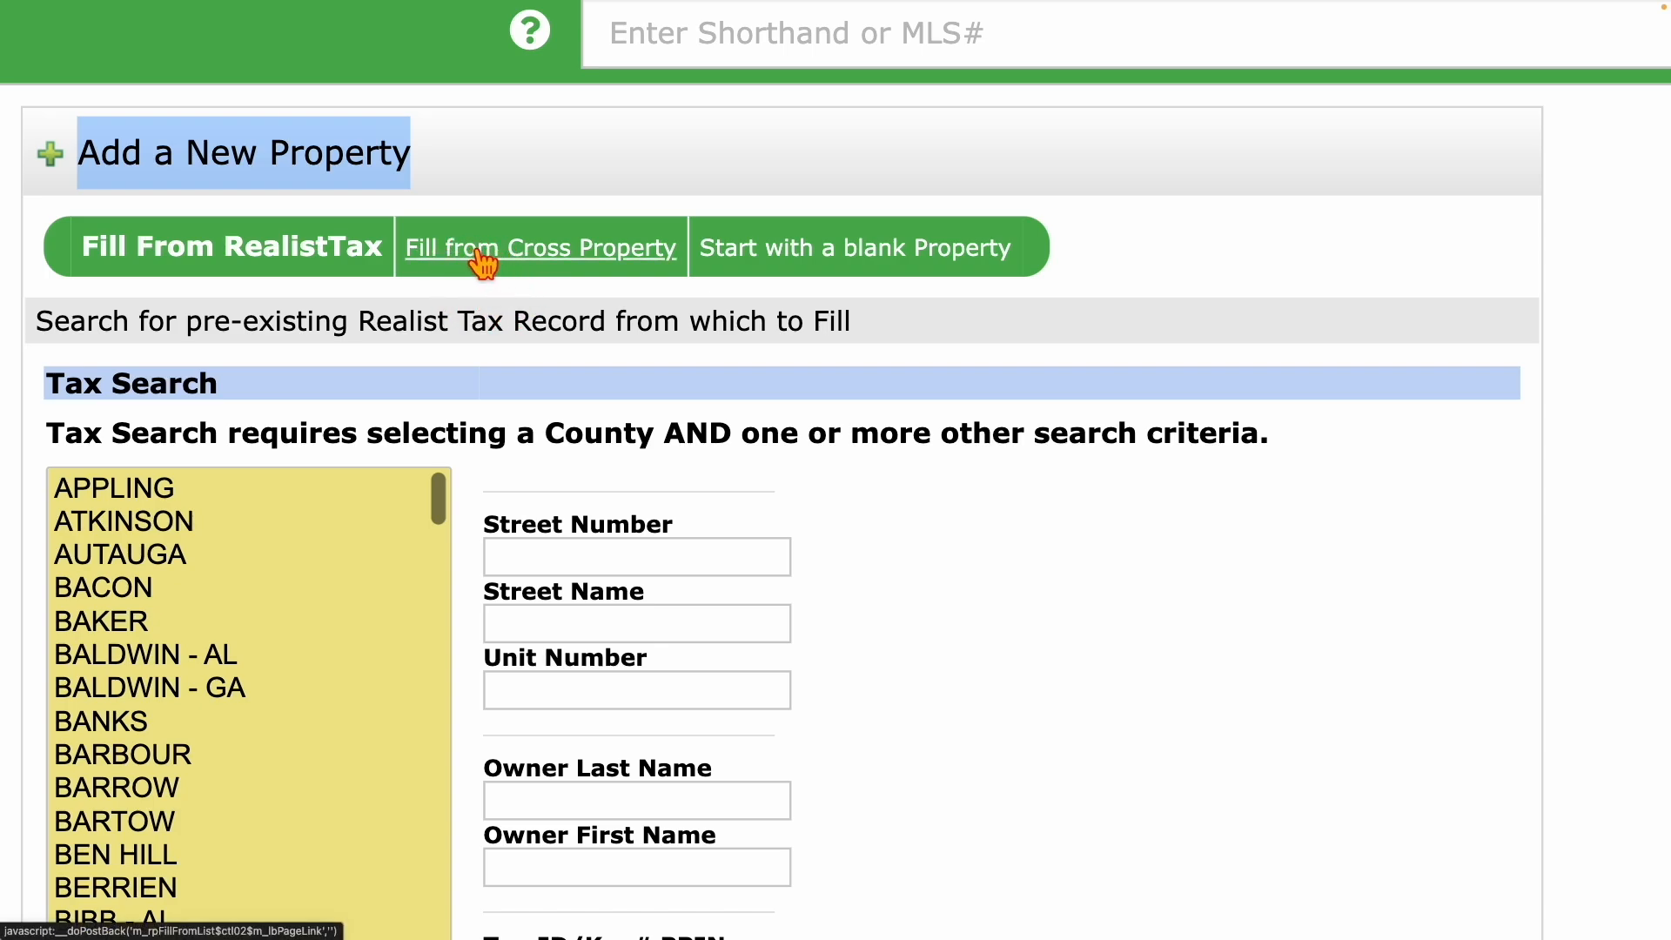
Switch to Fill from Cross Property and highlight the 'MLS# from which to Fill' label.
{"action": "left_click", "coordinate": [532, 254]}
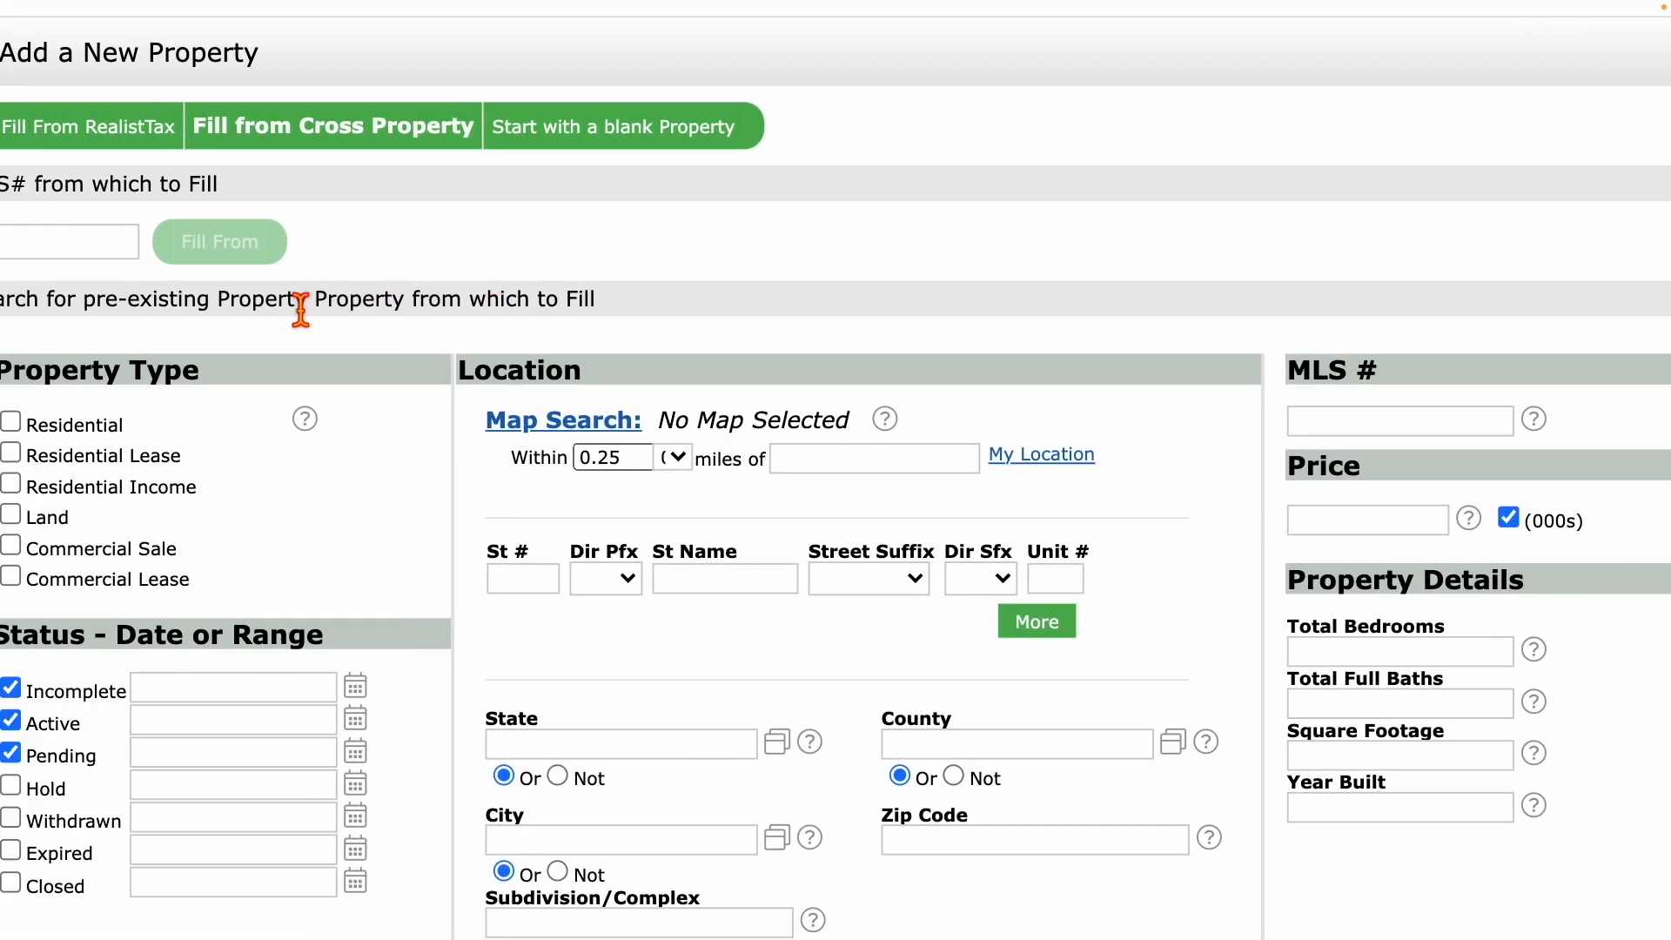
{"action": "scroll", "coordinate": [300, 311], "scroll_direction": "left", "scroll_amount": 1}
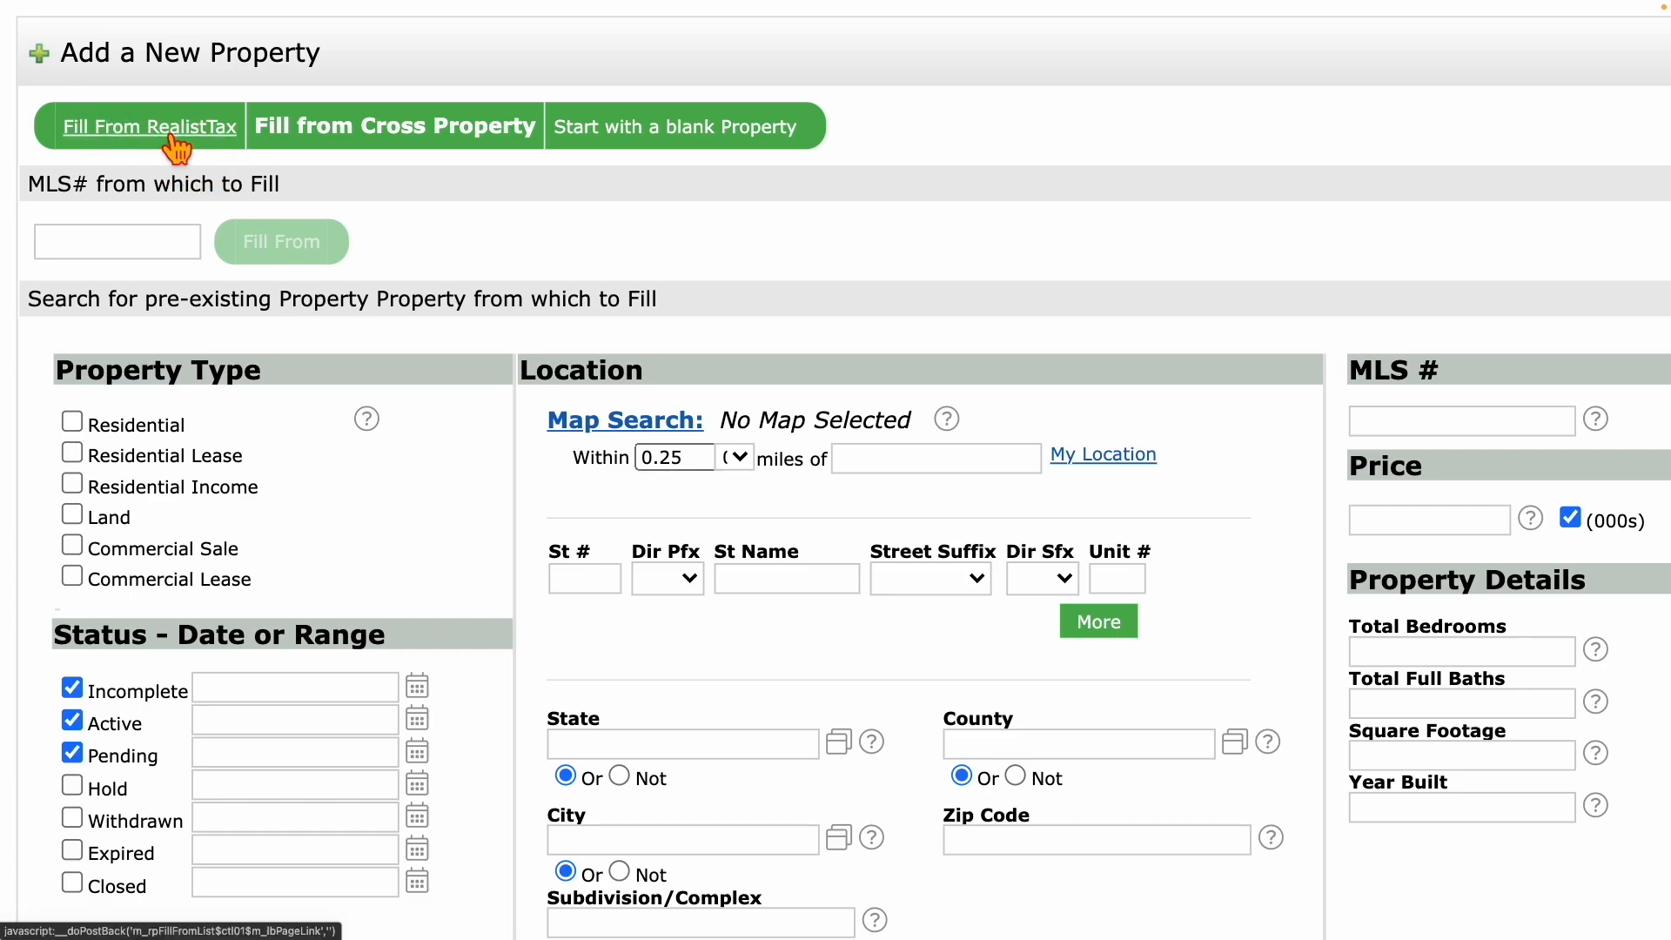
{"action": "left_click_drag", "start_coordinate": [31, 193], "coordinate": [279, 205]}
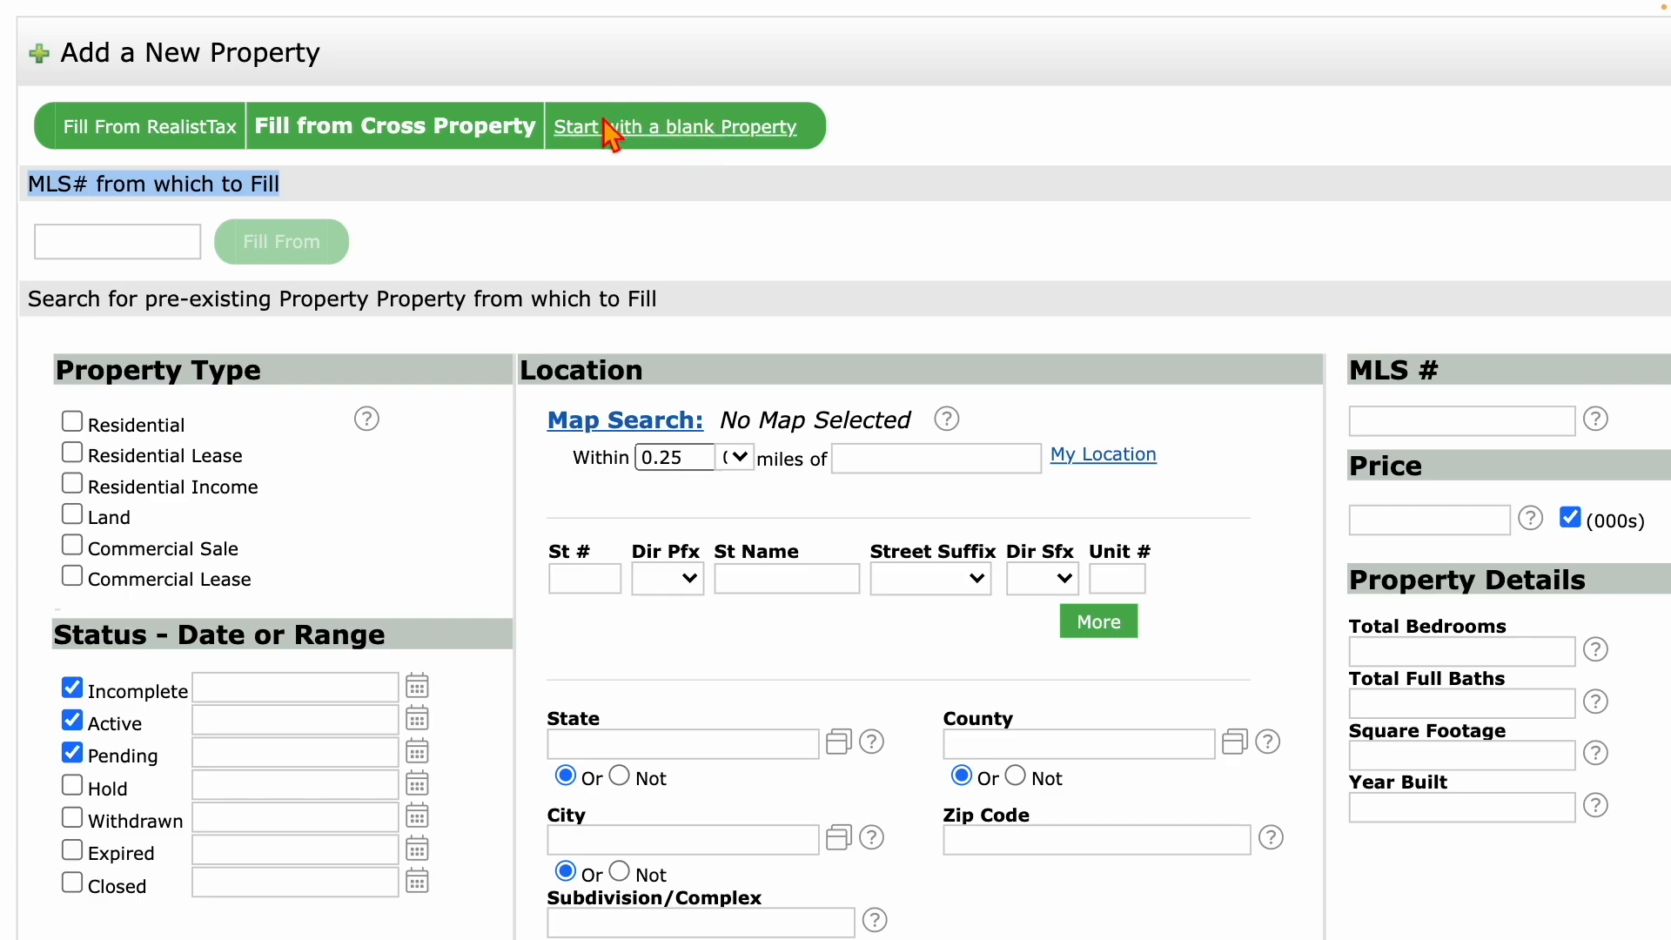
Start with a blank property and go to its Location Information step, Country preset to United States.
{"action": "left_click", "coordinate": [623, 131]}
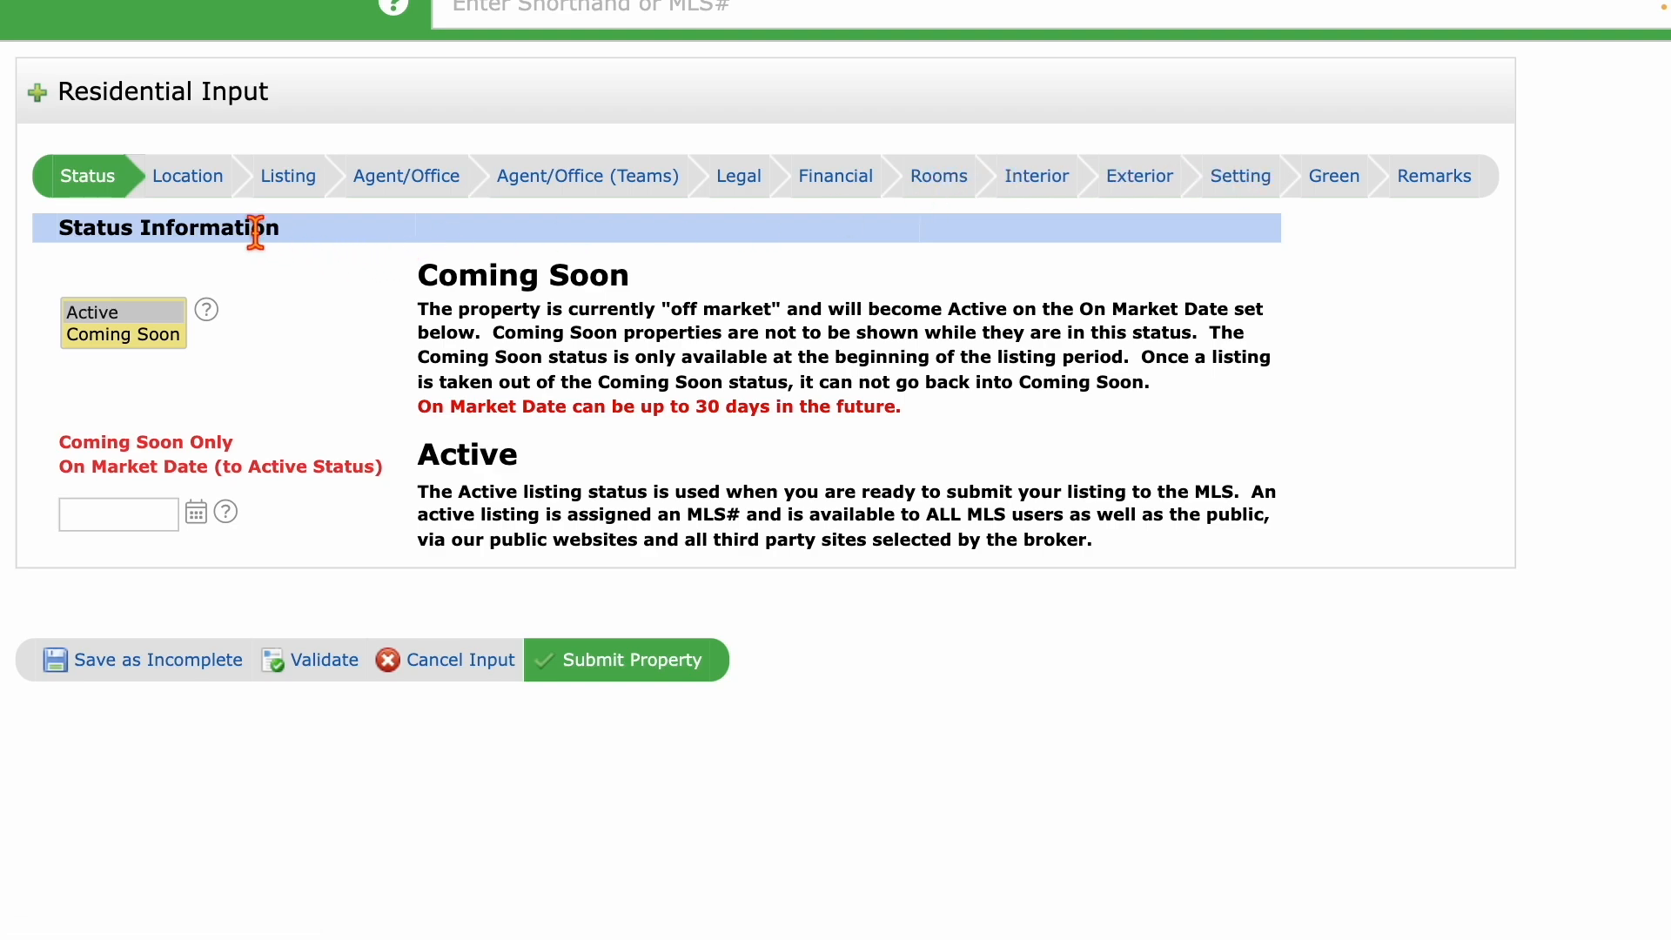
{"action": "left_click", "coordinate": [191, 178]}
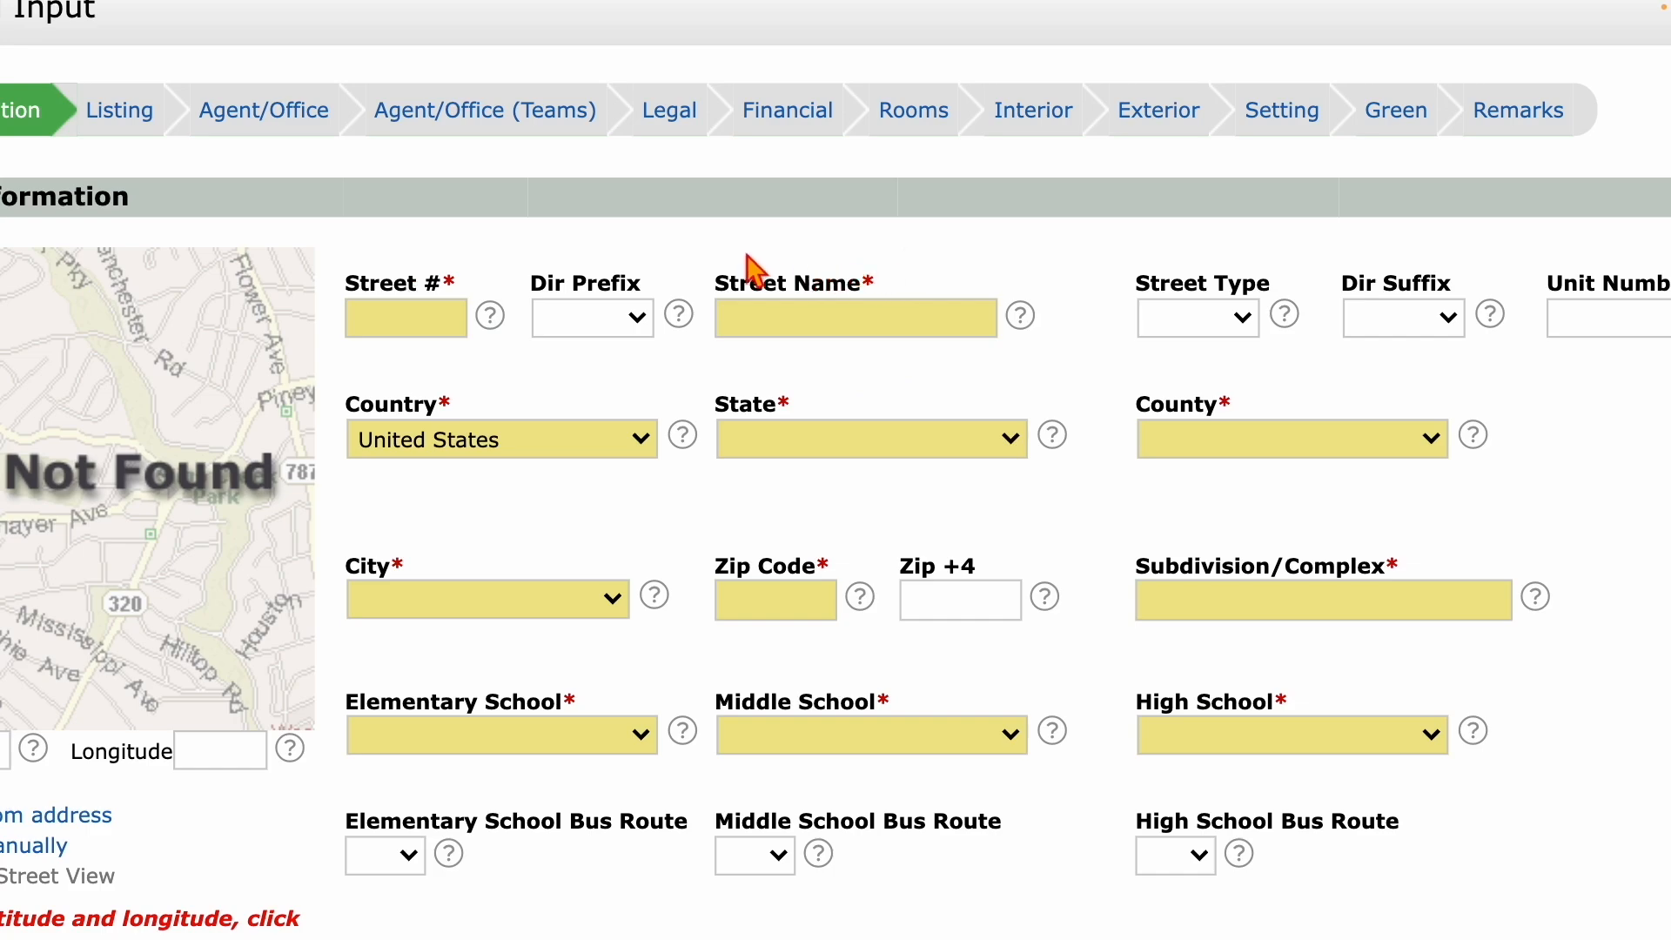
Step through Listing and Legal, choose Active on the Status step, then head back to Location.
{"action": "left_click", "coordinate": [128, 111]}
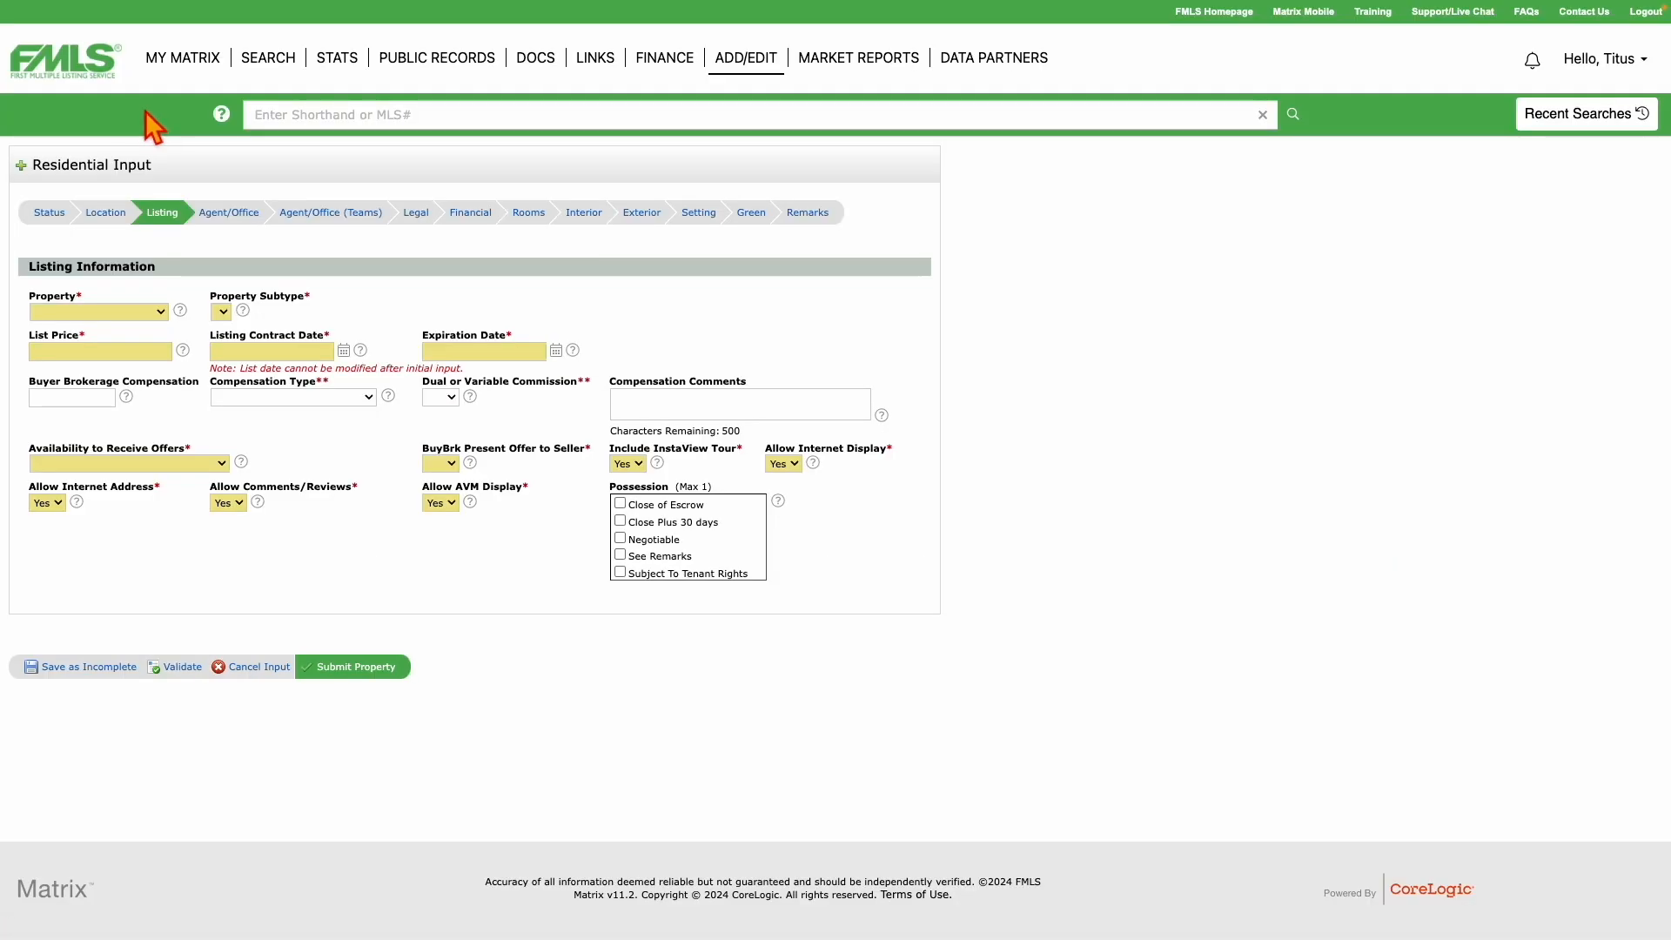
{"action": "left_click", "coordinate": [261, 62]}
{"action": "left_click", "coordinate": [408, 216]}
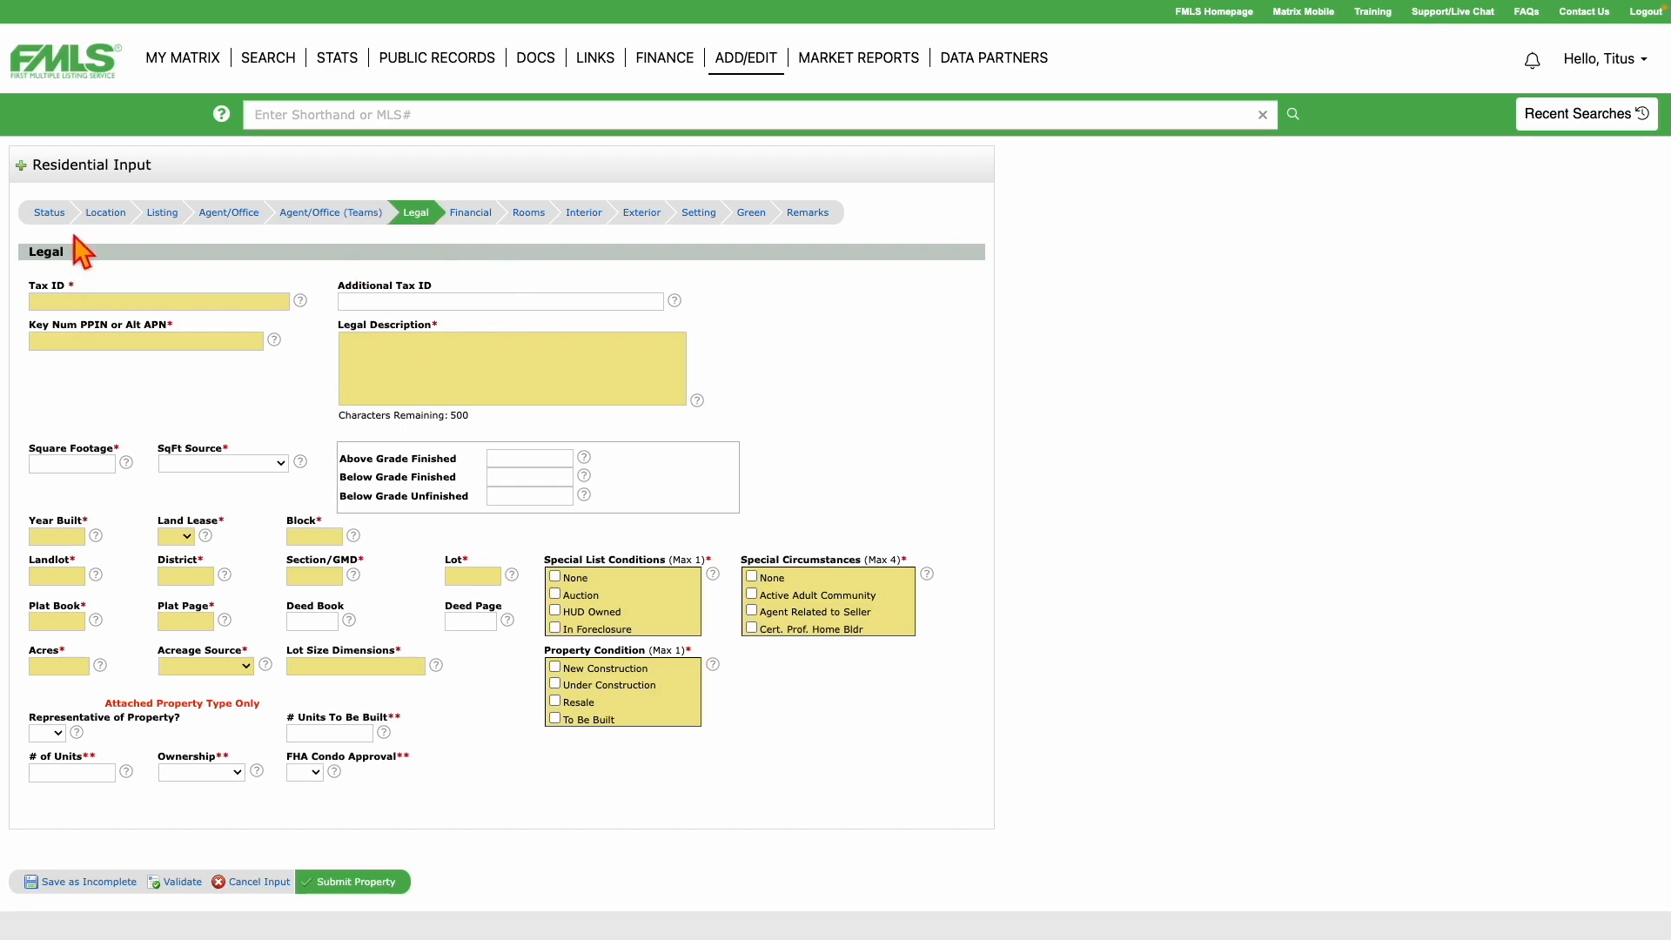
{"action": "left_click", "coordinate": [49, 215]}
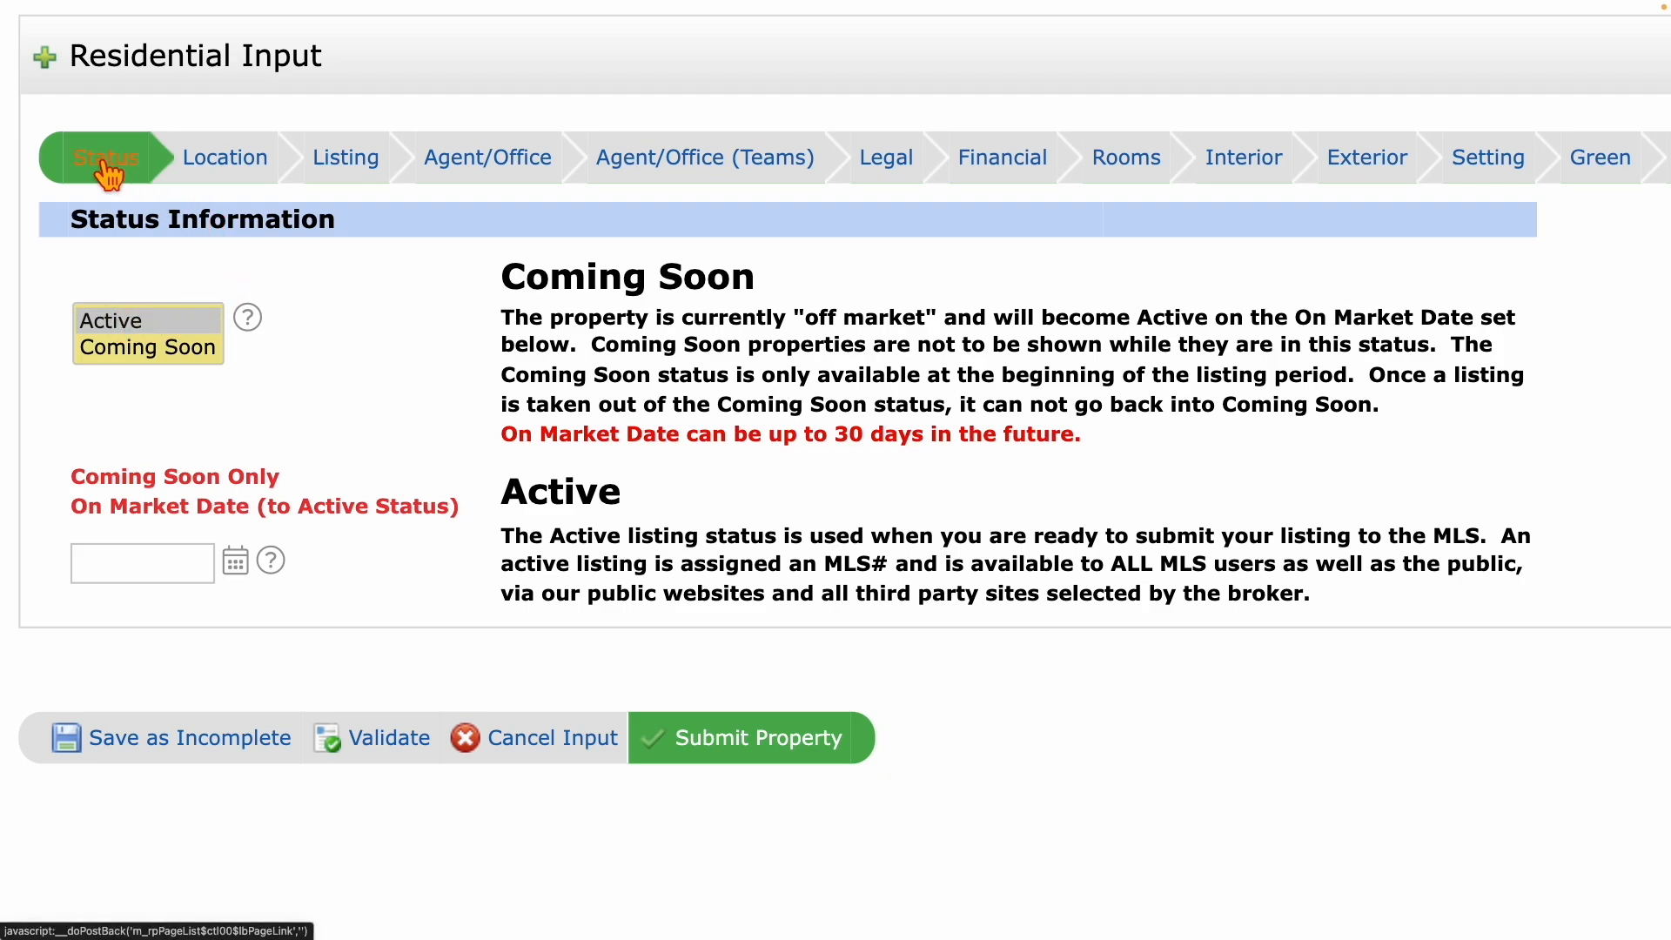
{"action": "left_click", "coordinate": [113, 329]}
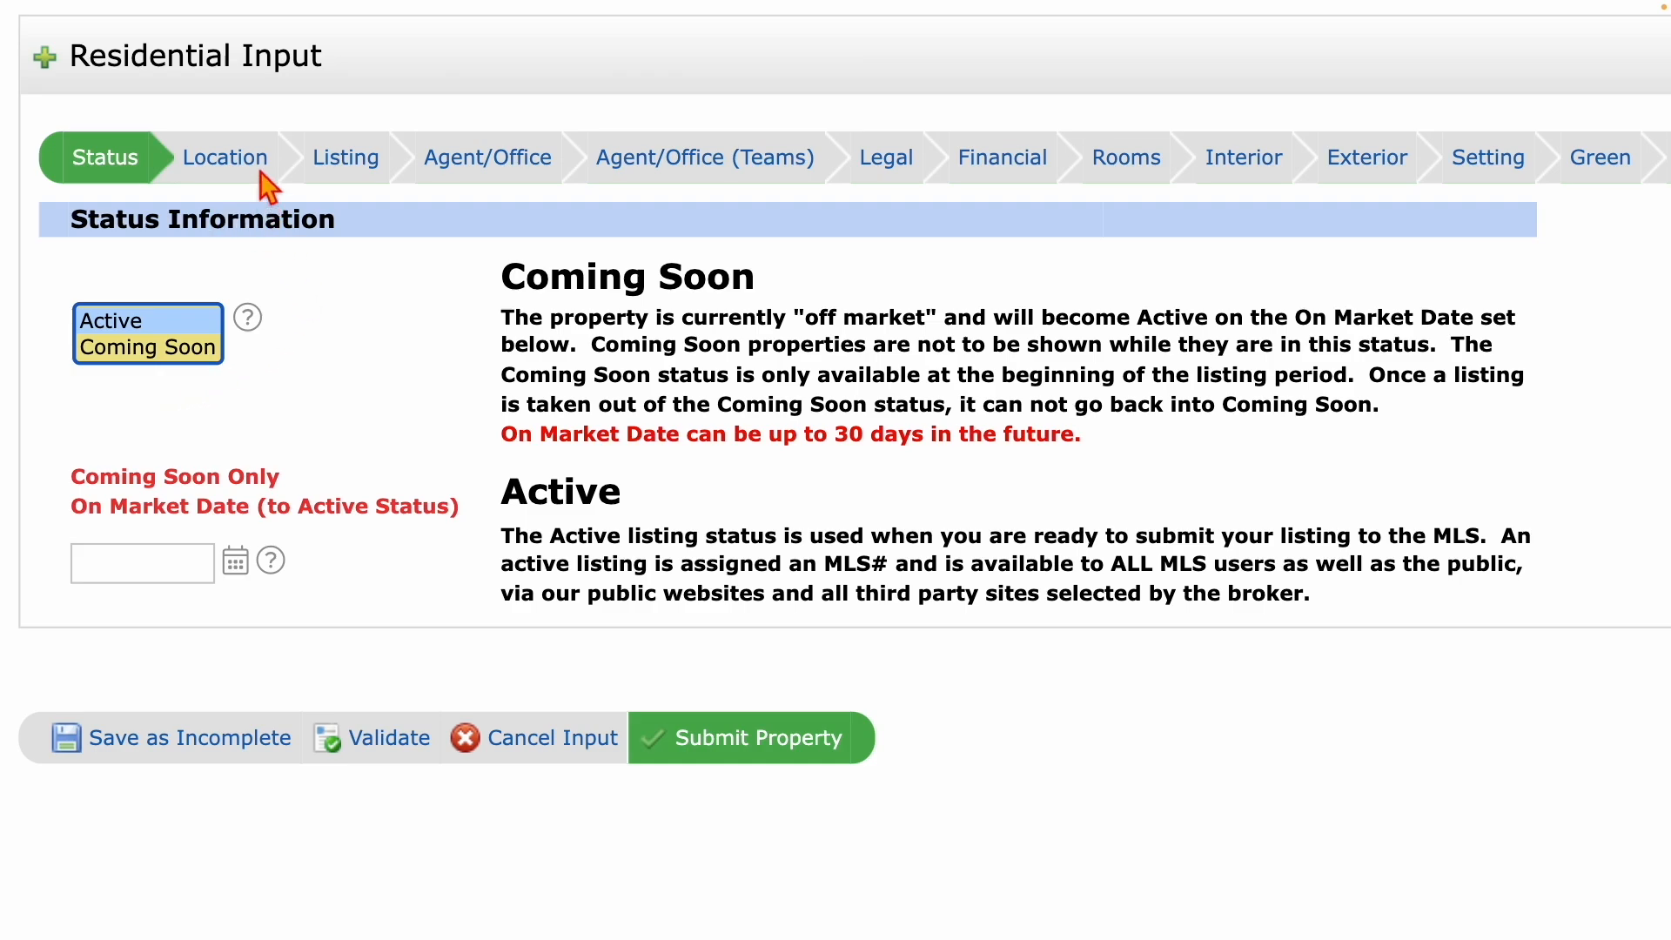
{"action": "left_click", "coordinate": [224, 163]}
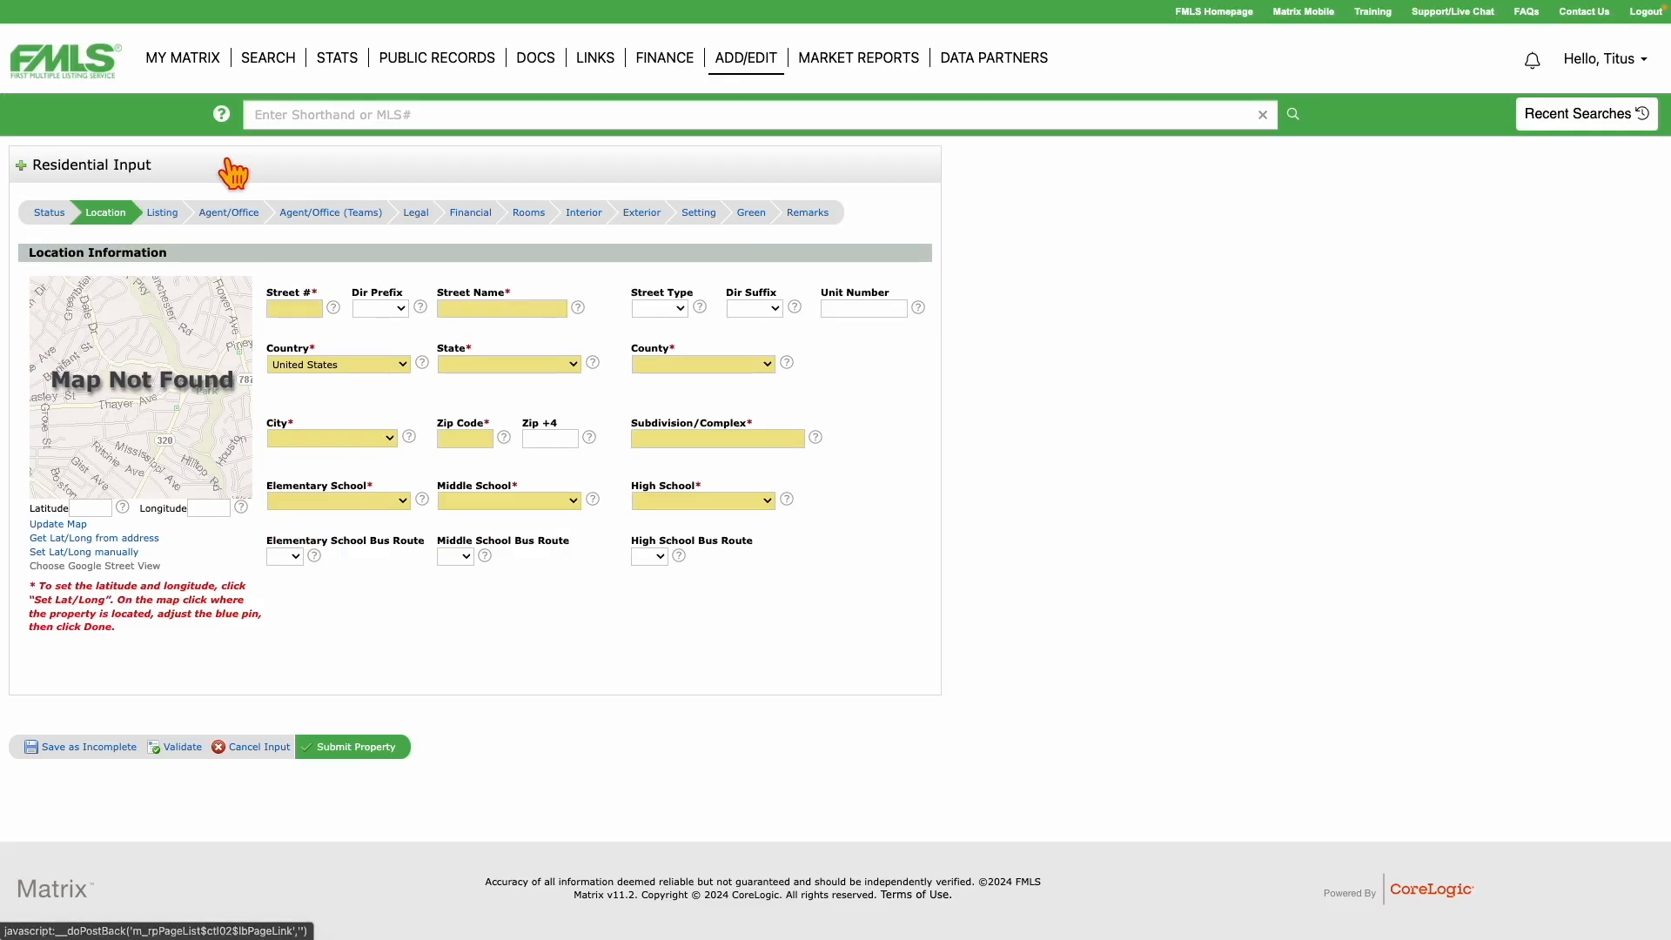
{"action": "left_click", "coordinate": [301, 312]}
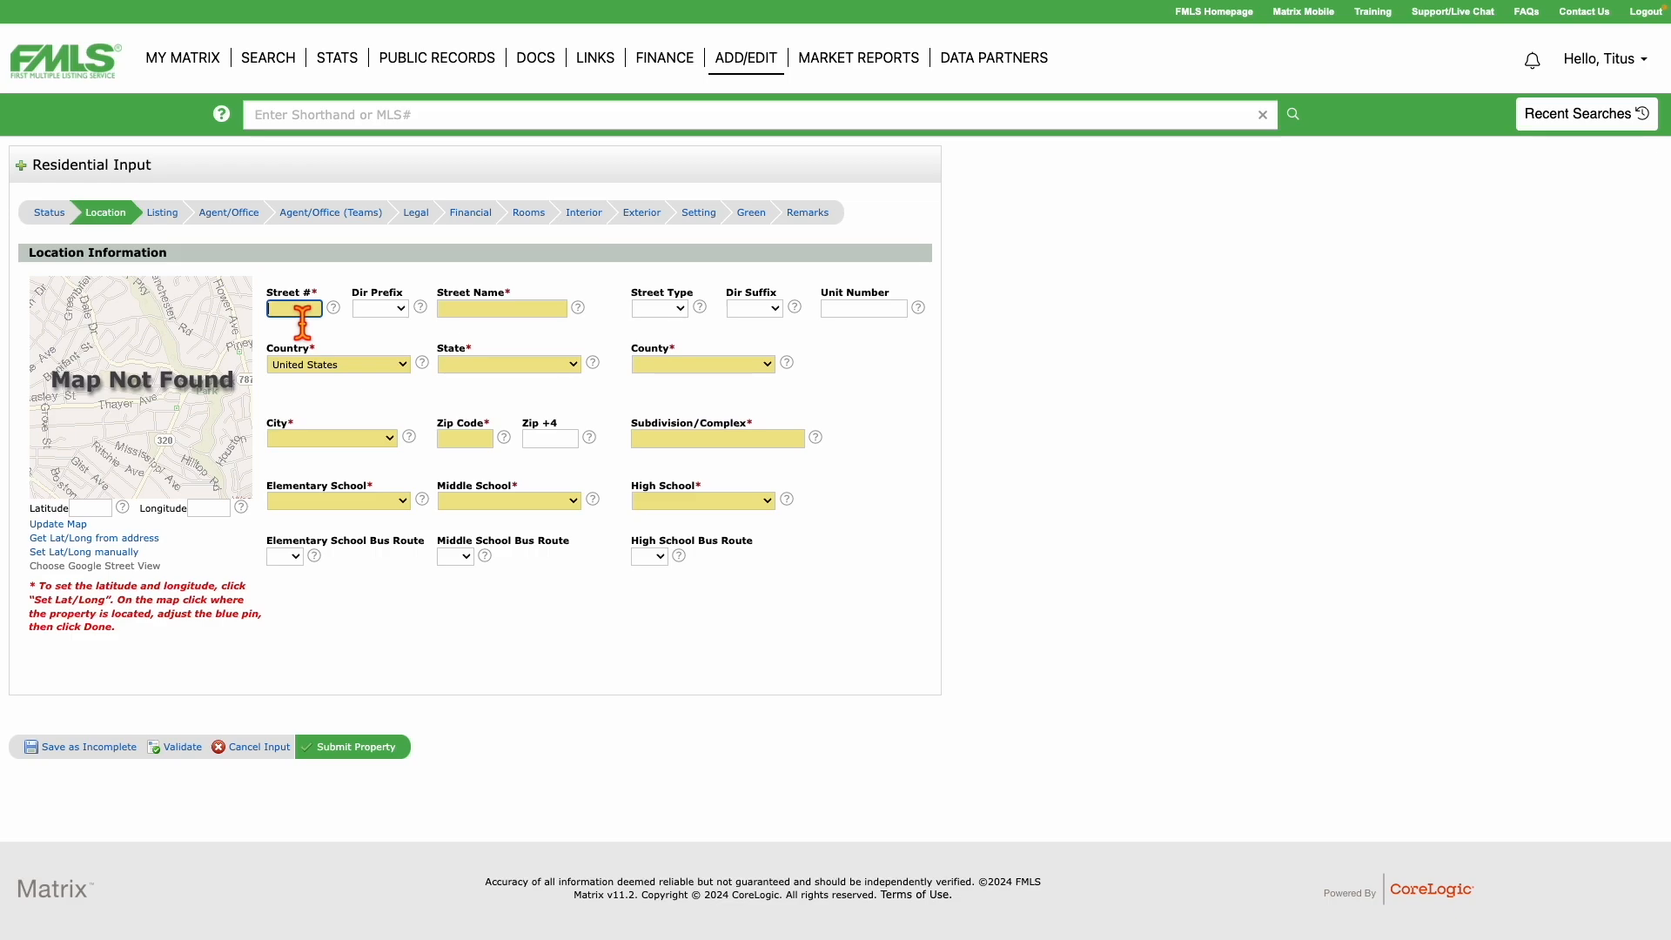
{"action": "key", "text": "Tab"}
{"action": "key", "text": "Tab"}
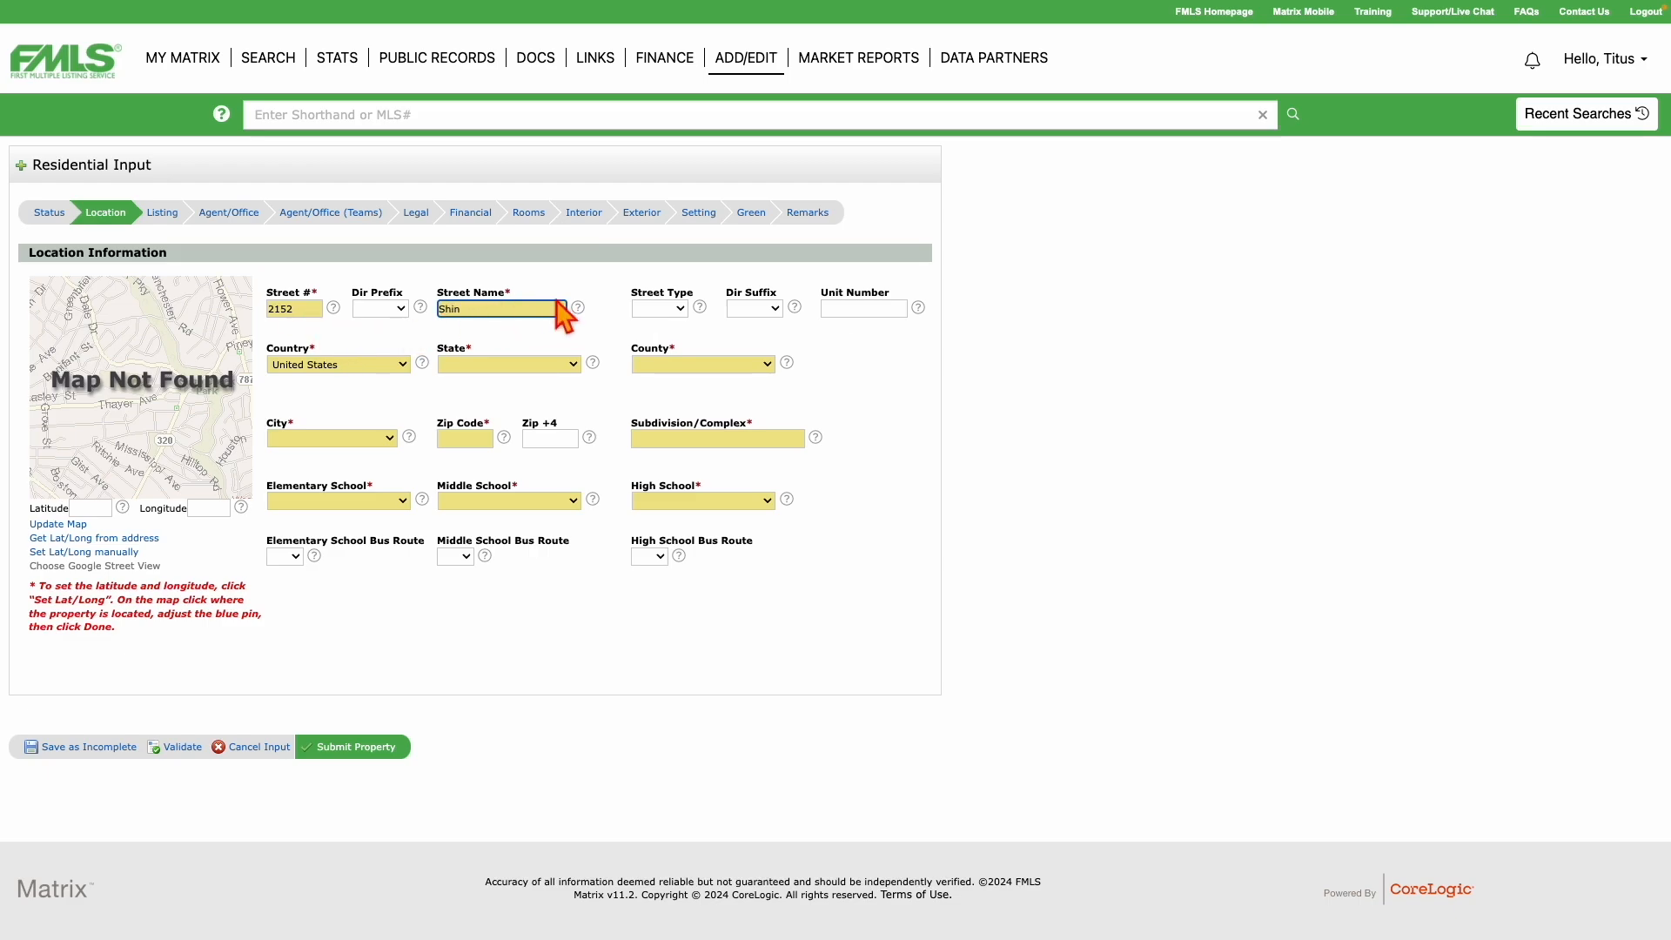
{"action": "left_click", "coordinate": [678, 311]}
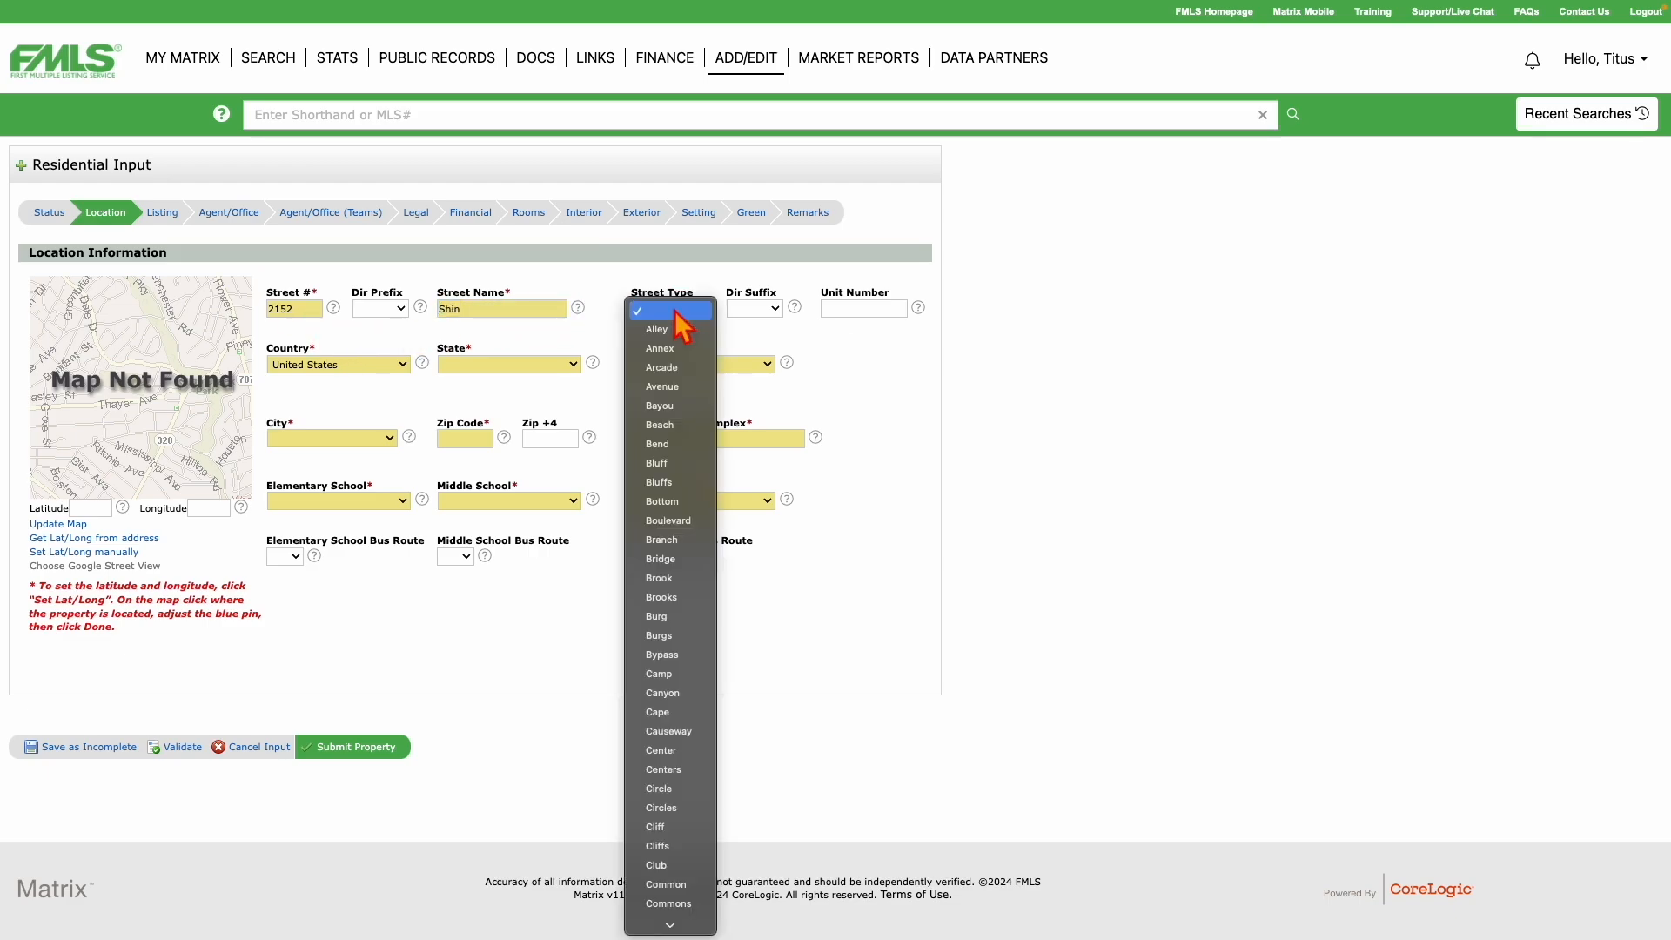
{"action": "type", "text": "cou"}
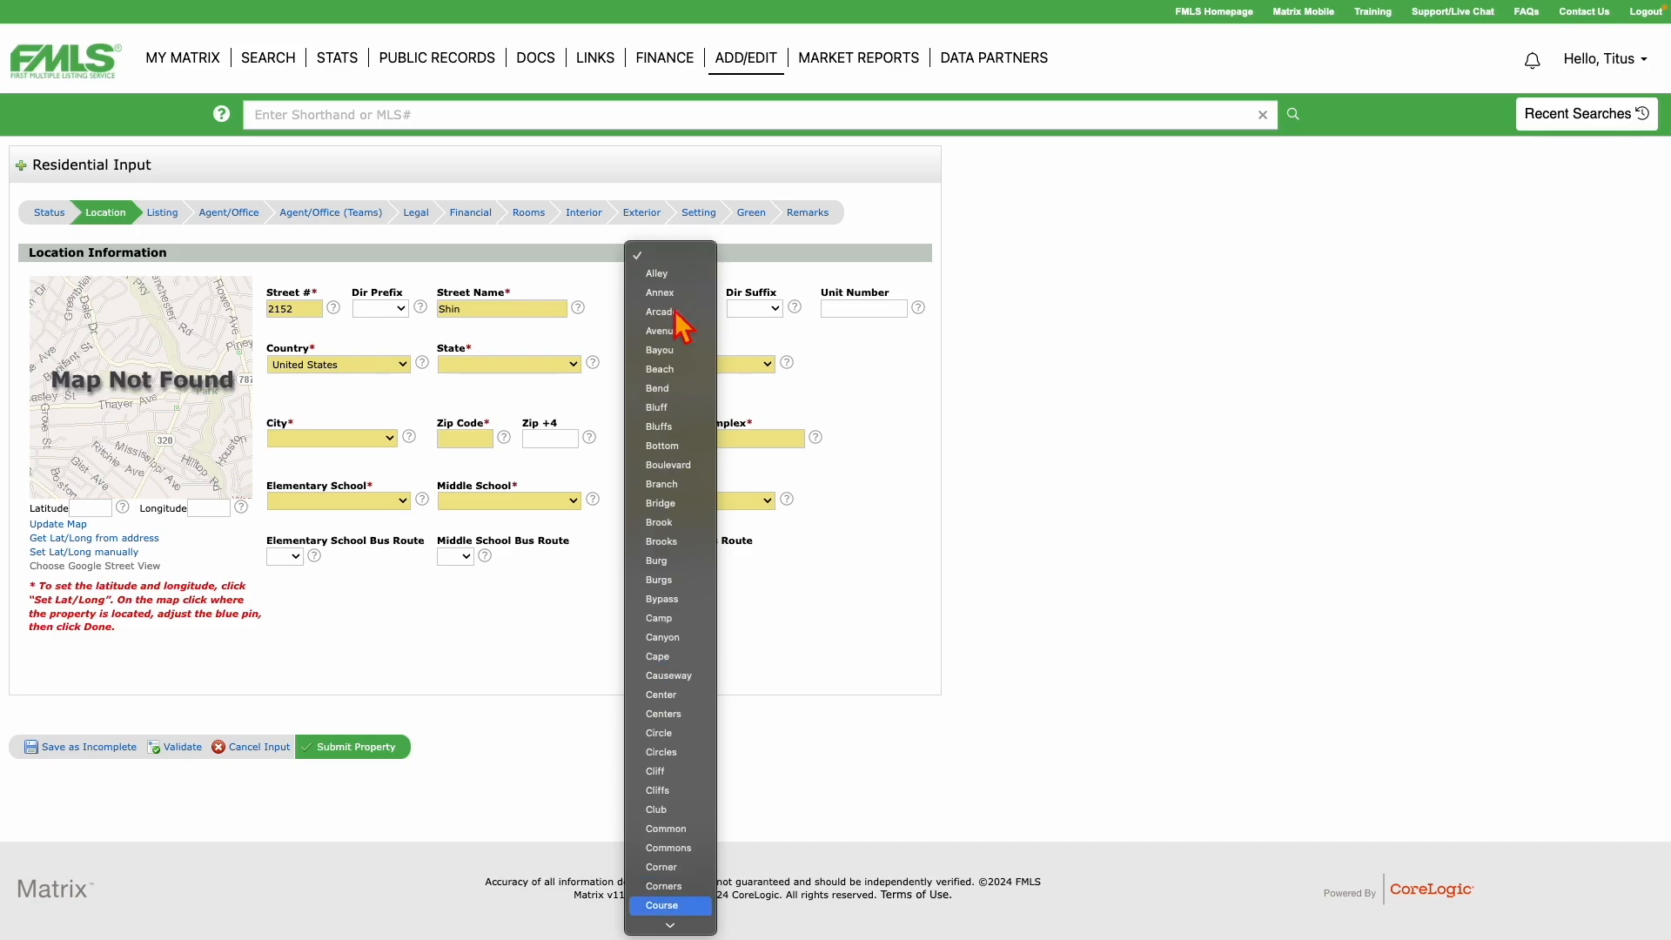
{"action": "scroll", "coordinate": [692, 860], "scroll_direction": "down", "scroll_amount": 3}
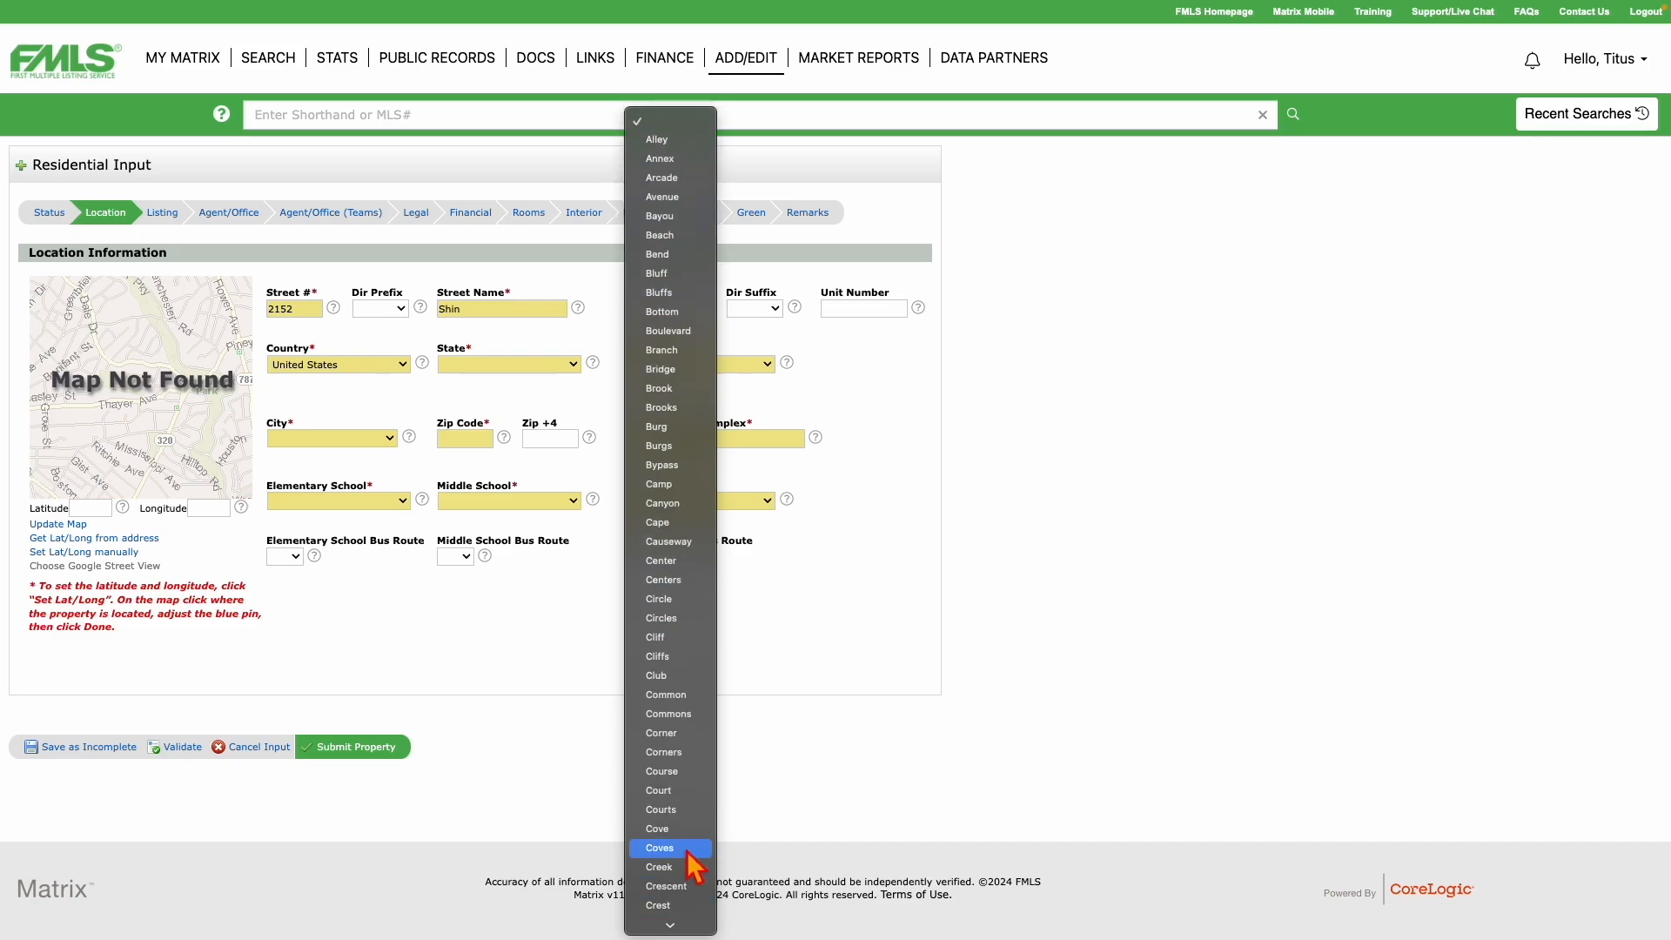
{"action": "left_click", "coordinate": [671, 771]}
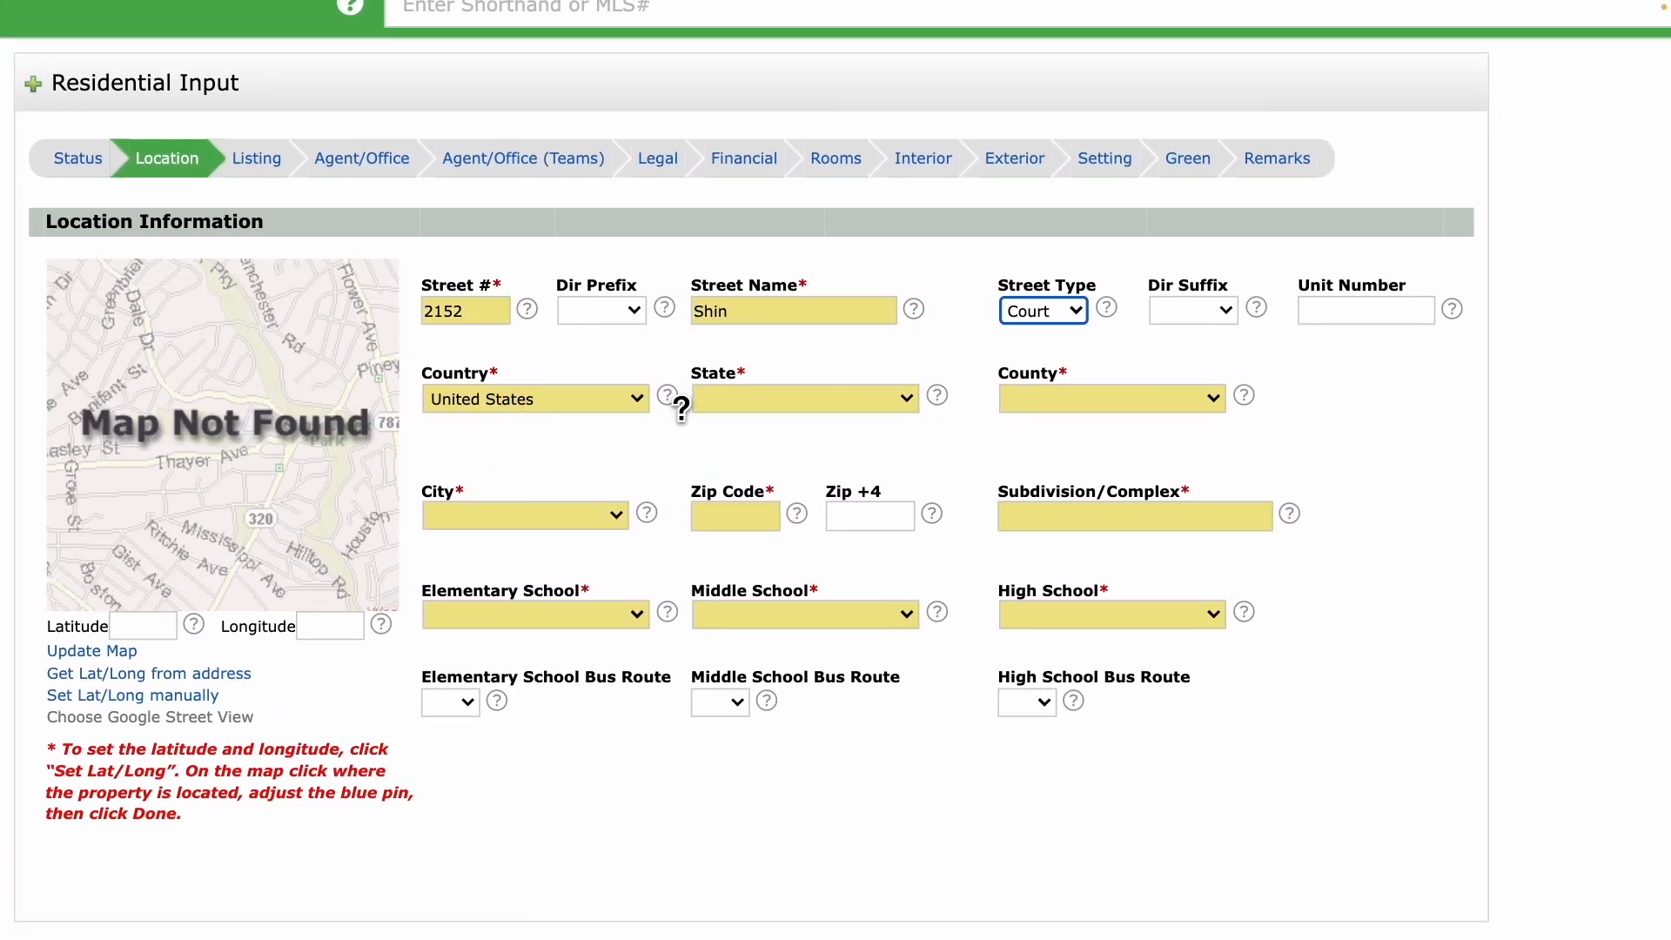
Set the state to Georgia and the county to Gwinnett - GA.
{"action": "left_click", "coordinate": [757, 400]}
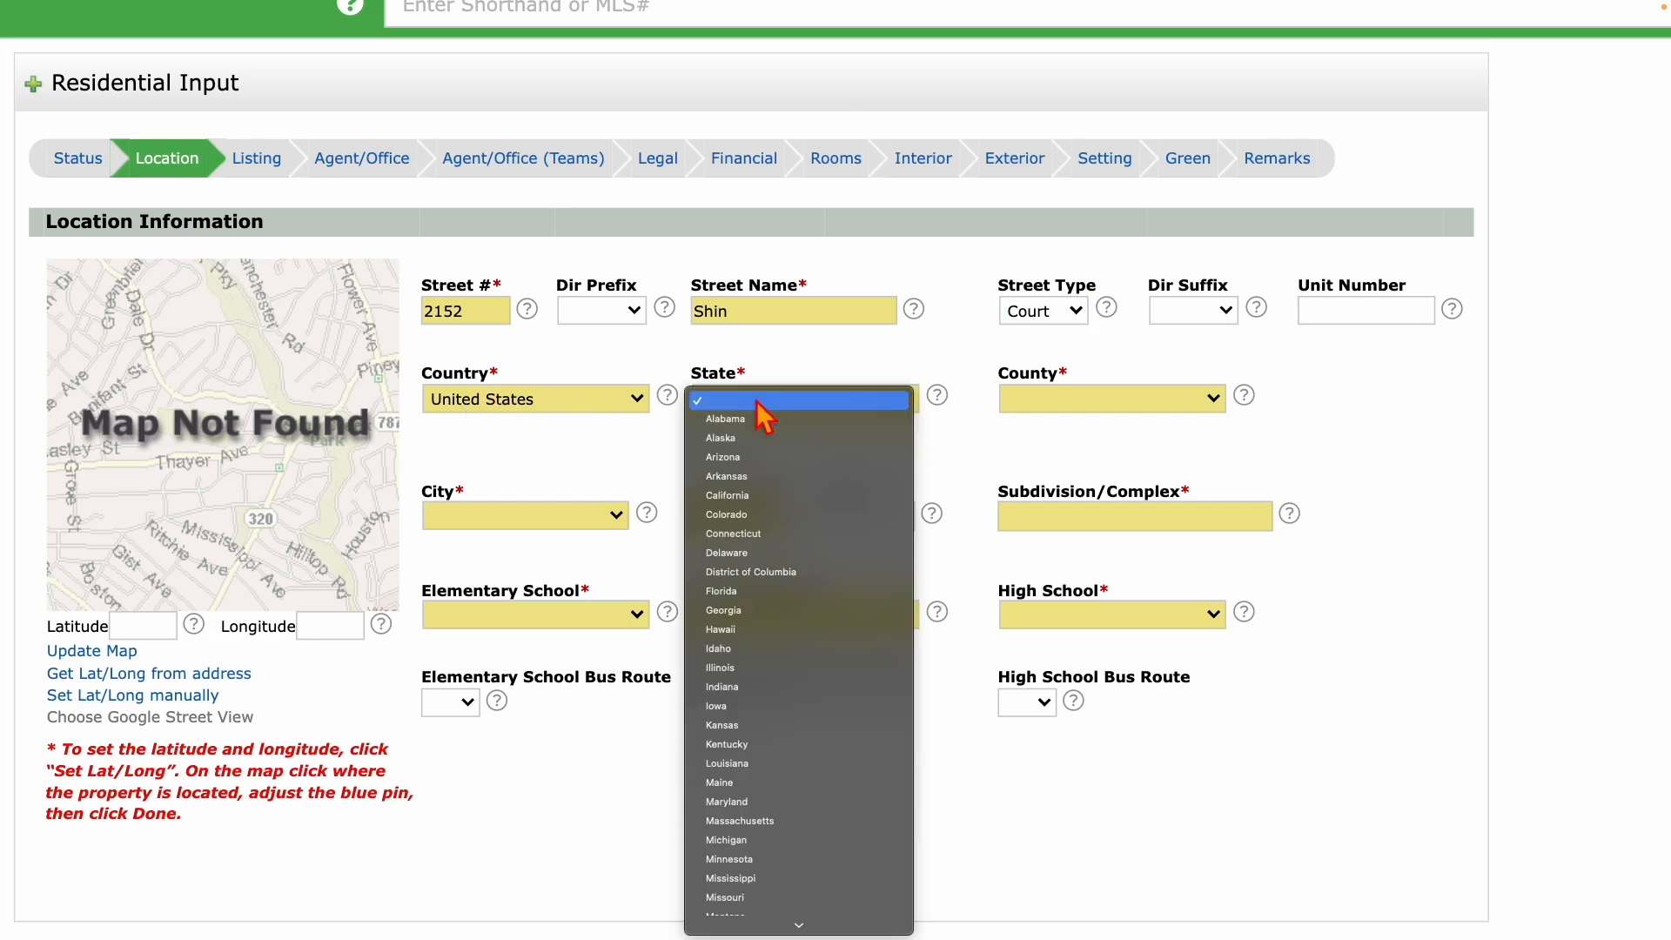
{"action": "key", "text": "g"}
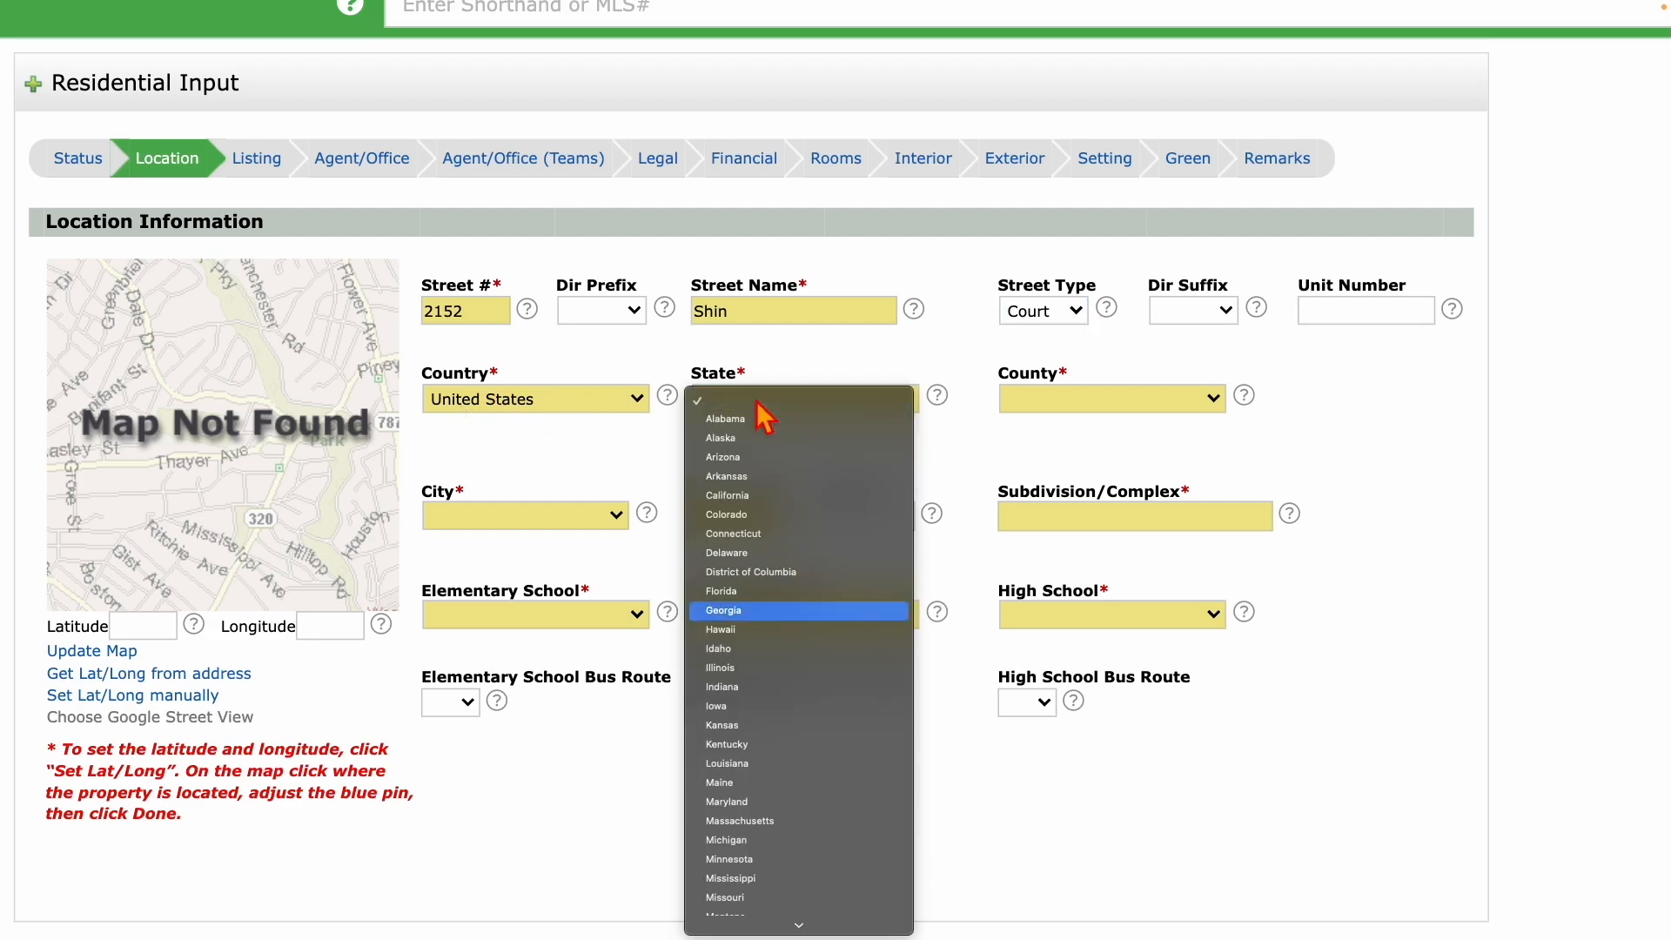
{"action": "left_click", "coordinate": [735, 611]}
{"action": "left_click", "coordinate": [1050, 414]}
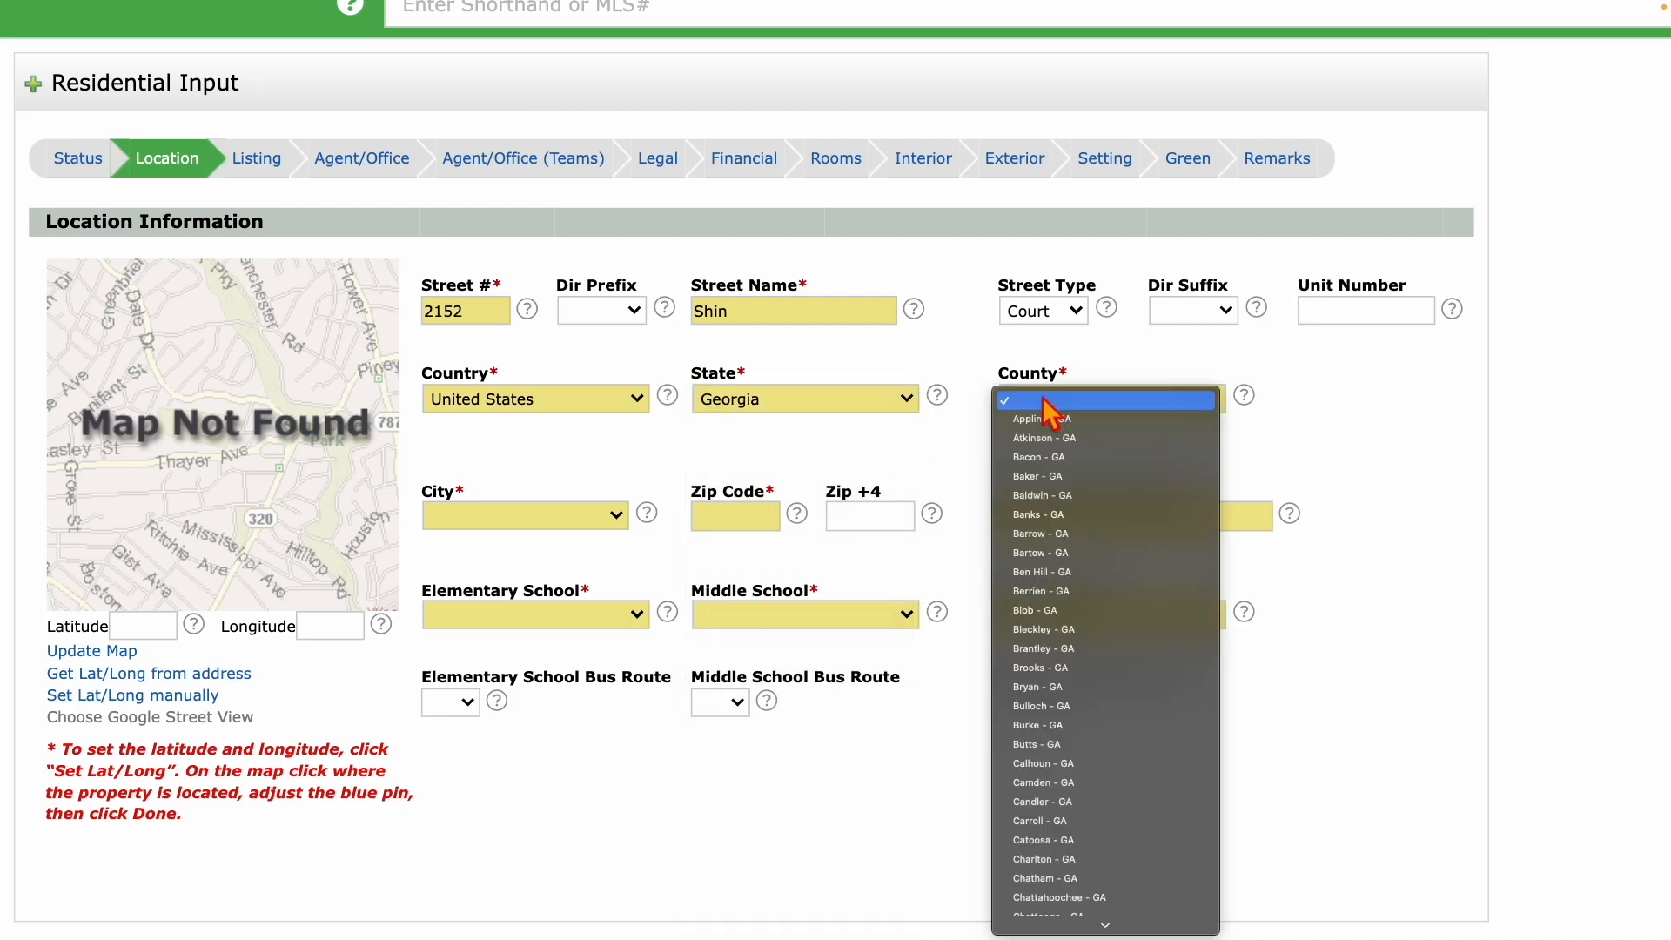
{"action": "type", "text": "gw"}
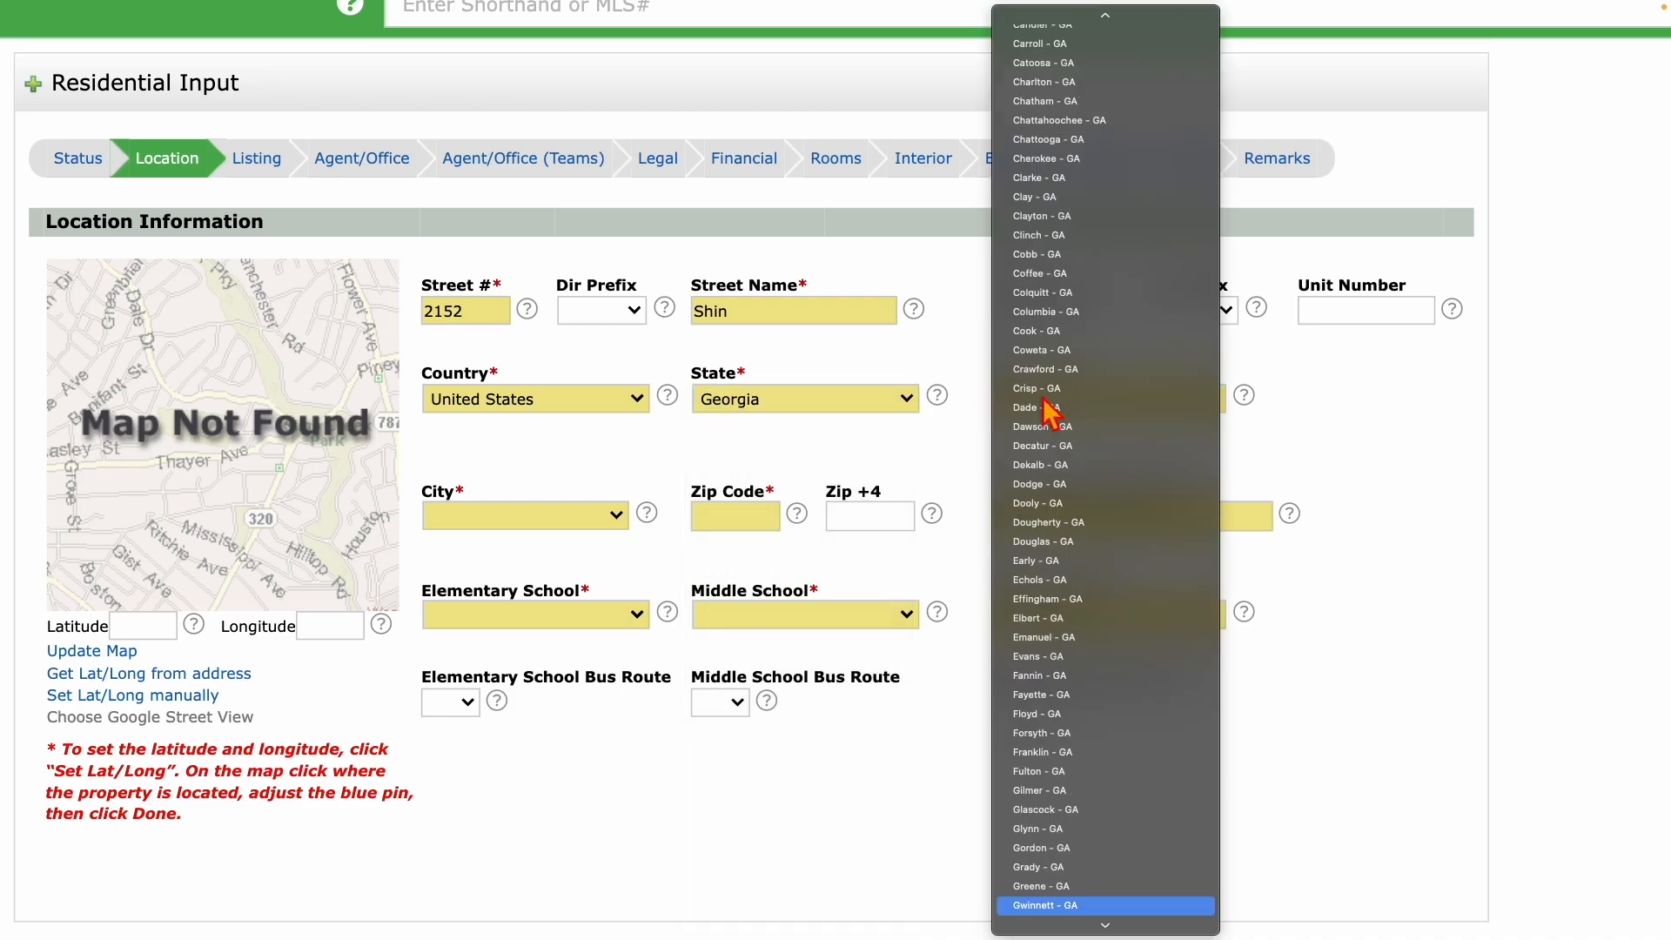
{"action": "left_click", "coordinate": [1092, 905]}
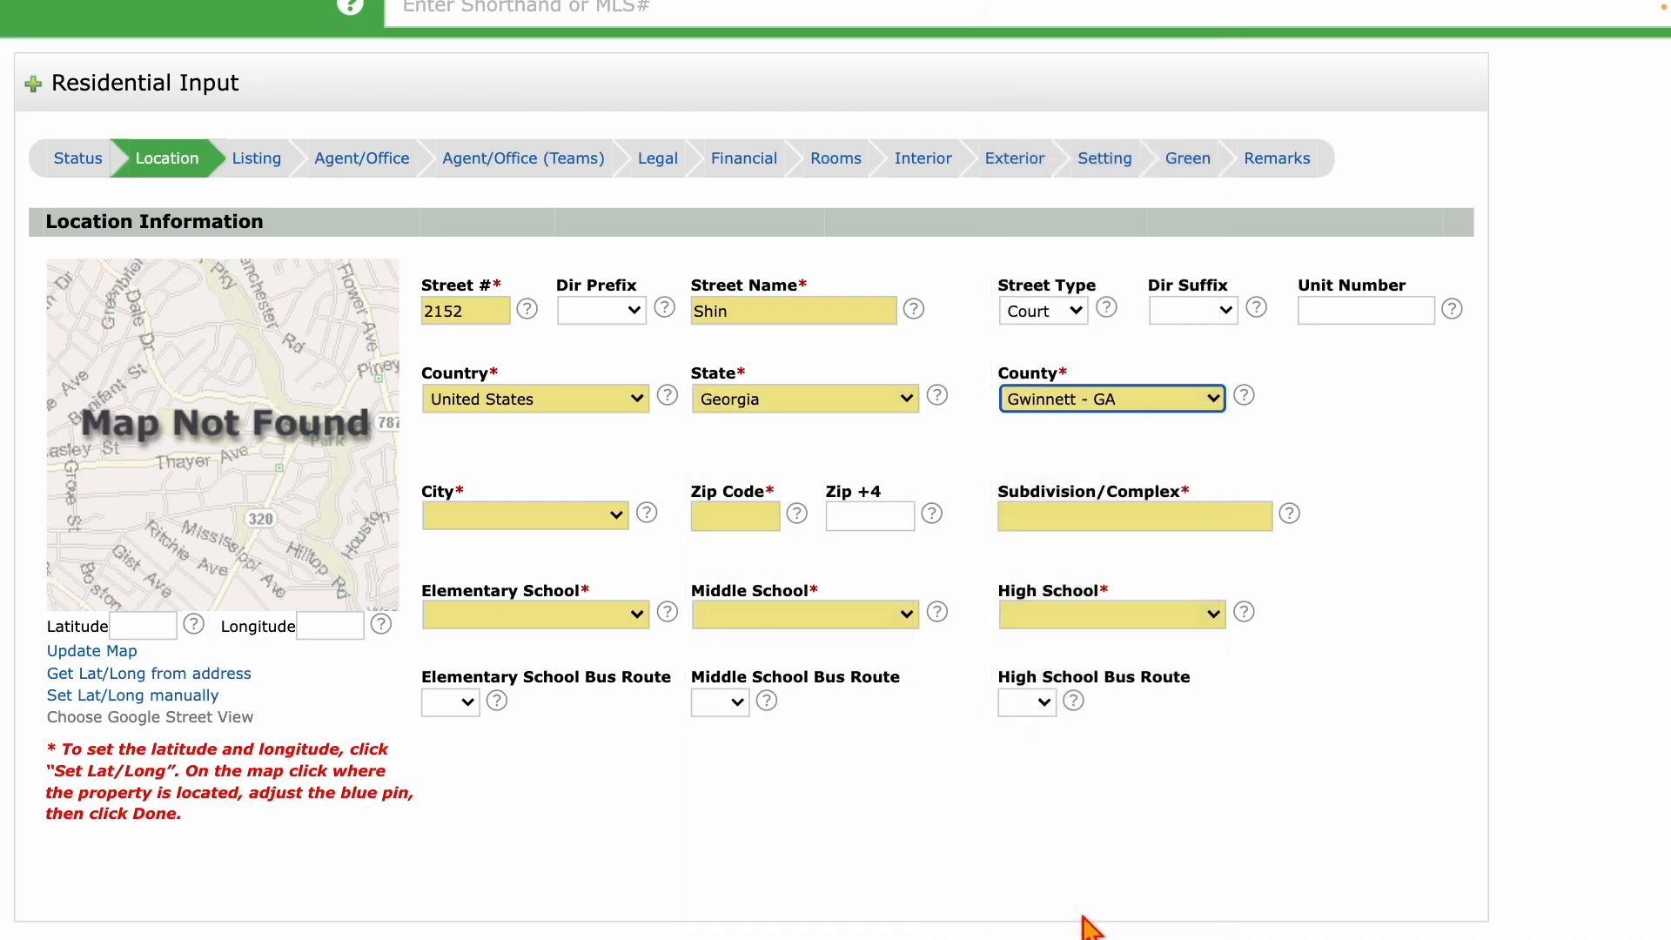
Choose city Buford, enter zip 30519 and subdivision 'Hampton Park' with corrected capitalisation.
{"action": "left_click", "coordinate": [522, 520]}
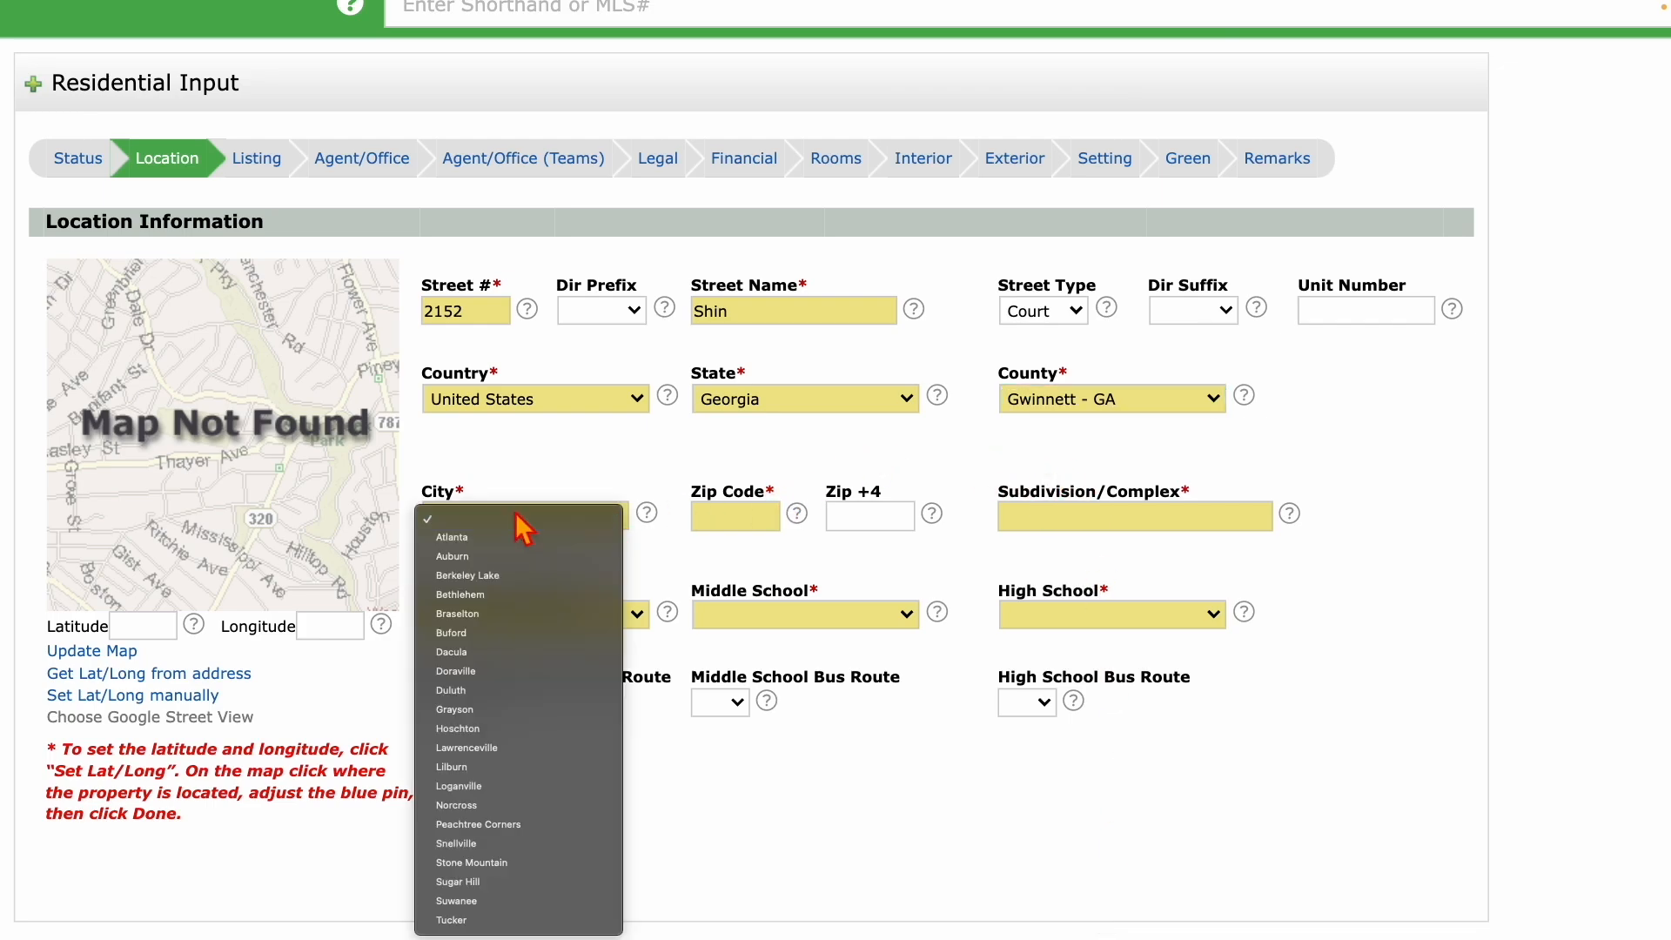
{"action": "type", "text": "bu"}
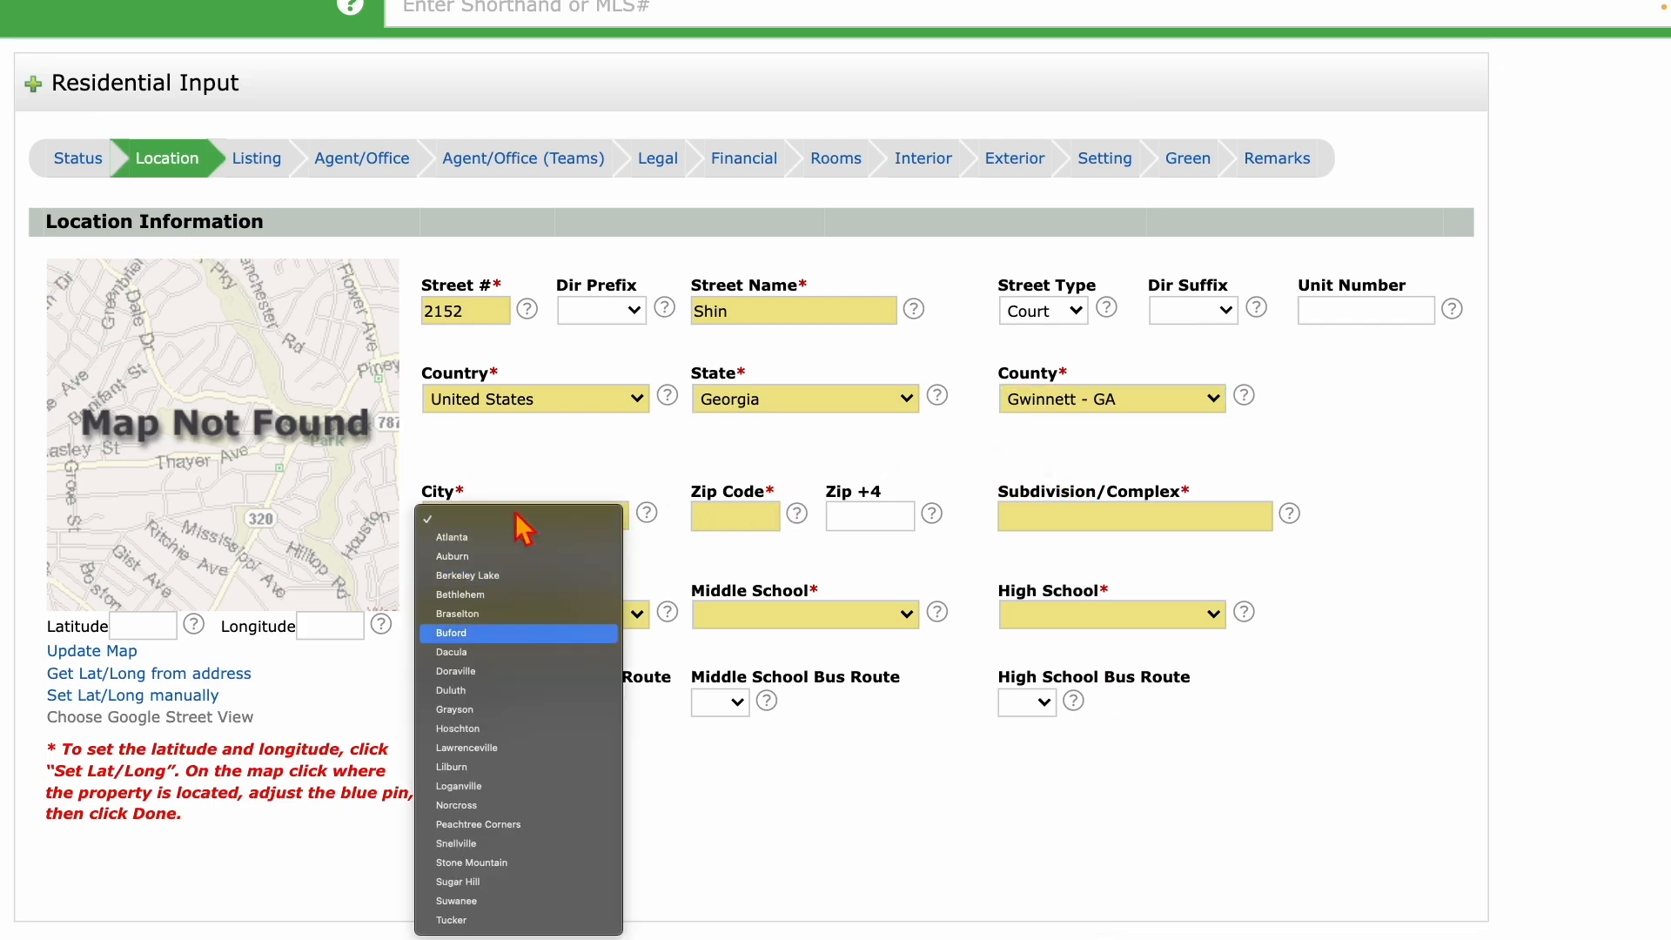
{"action": "left_click", "coordinate": [470, 634]}
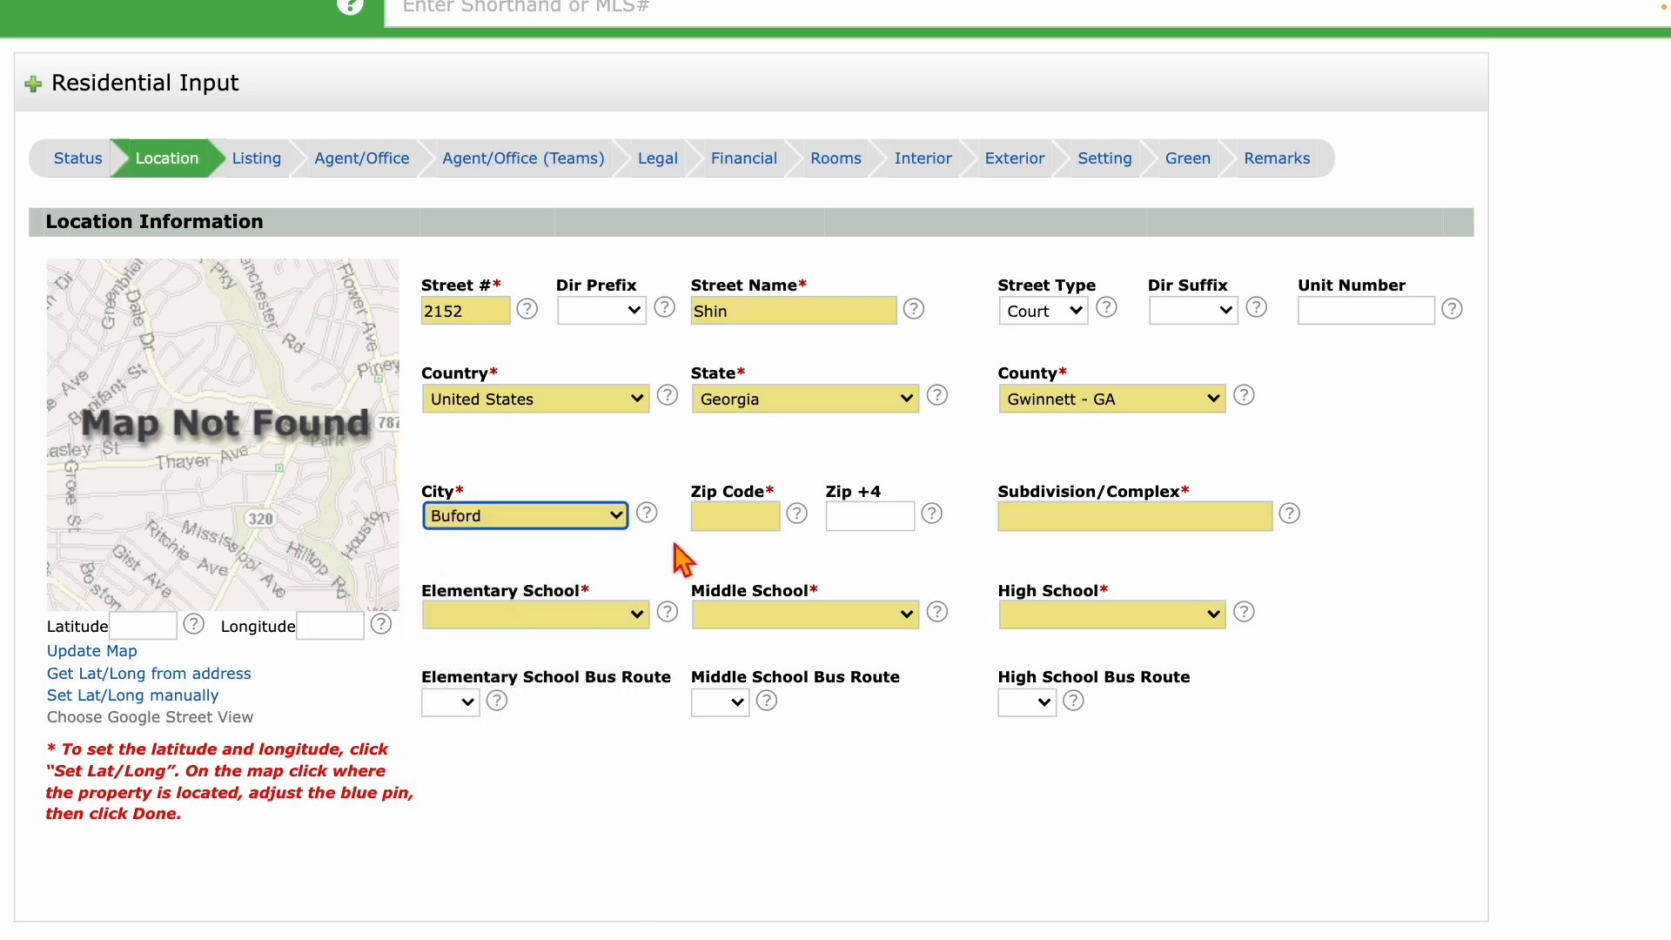
{"action": "left_click", "coordinate": [733, 520]}
{"action": "type", "text": "3"}
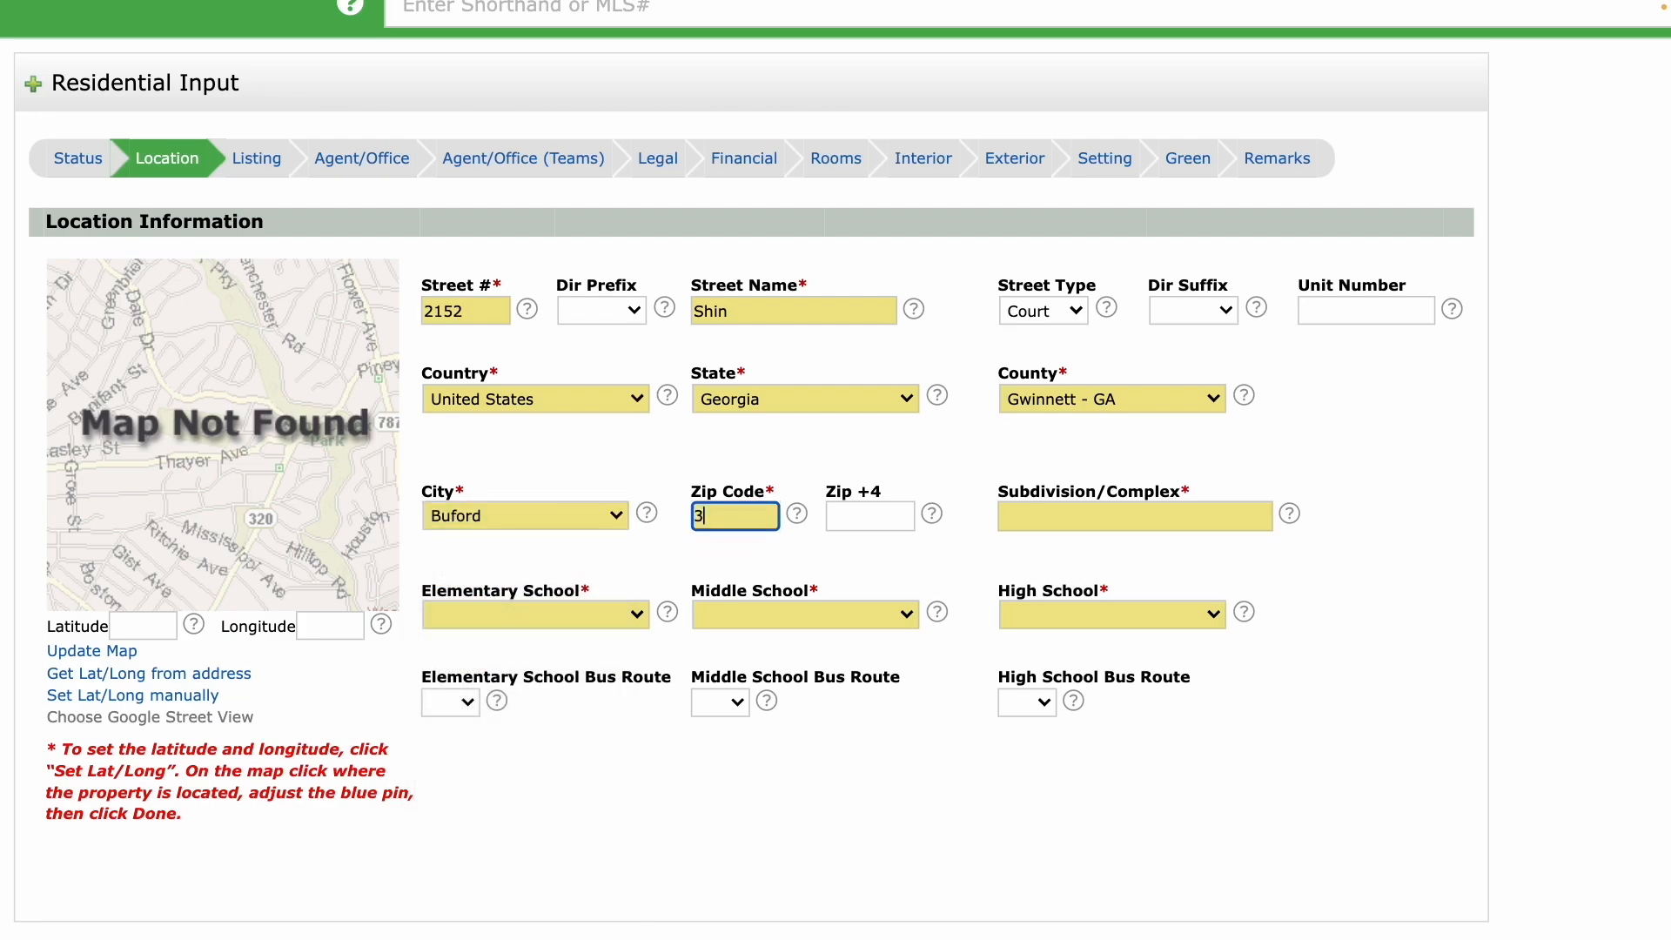
{"action": "type", "text": "0519"}
{"action": "key", "text": "Tab"}
{"action": "key", "text": "Tab"}
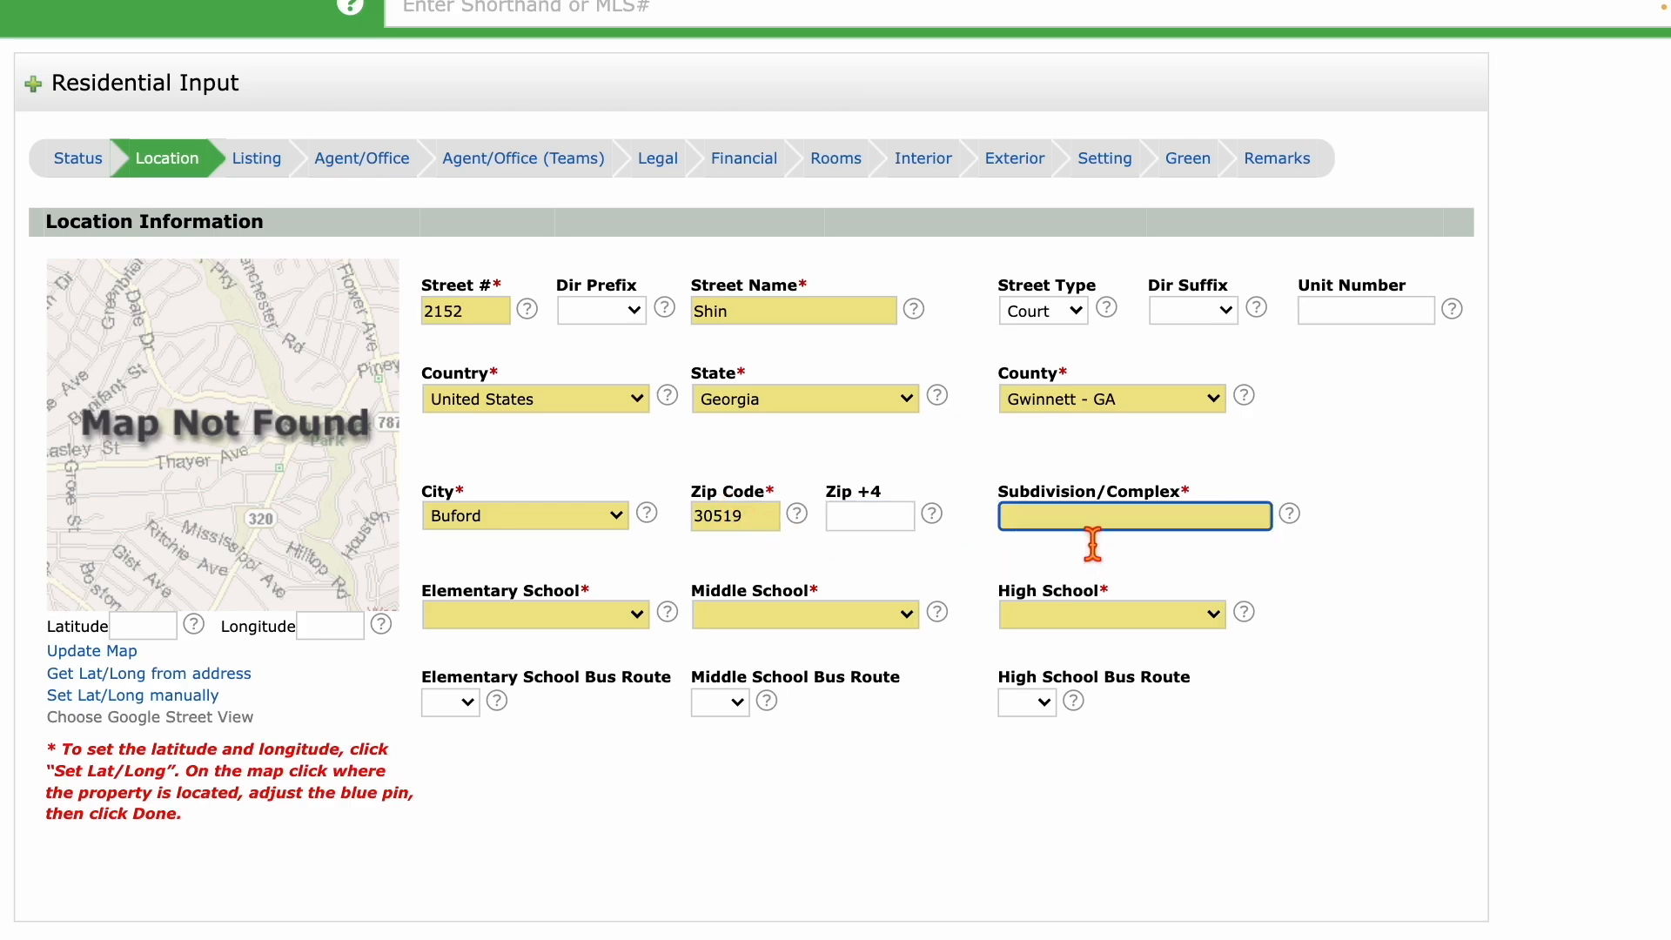
{"action": "type", "text": "HAmpton Park"}
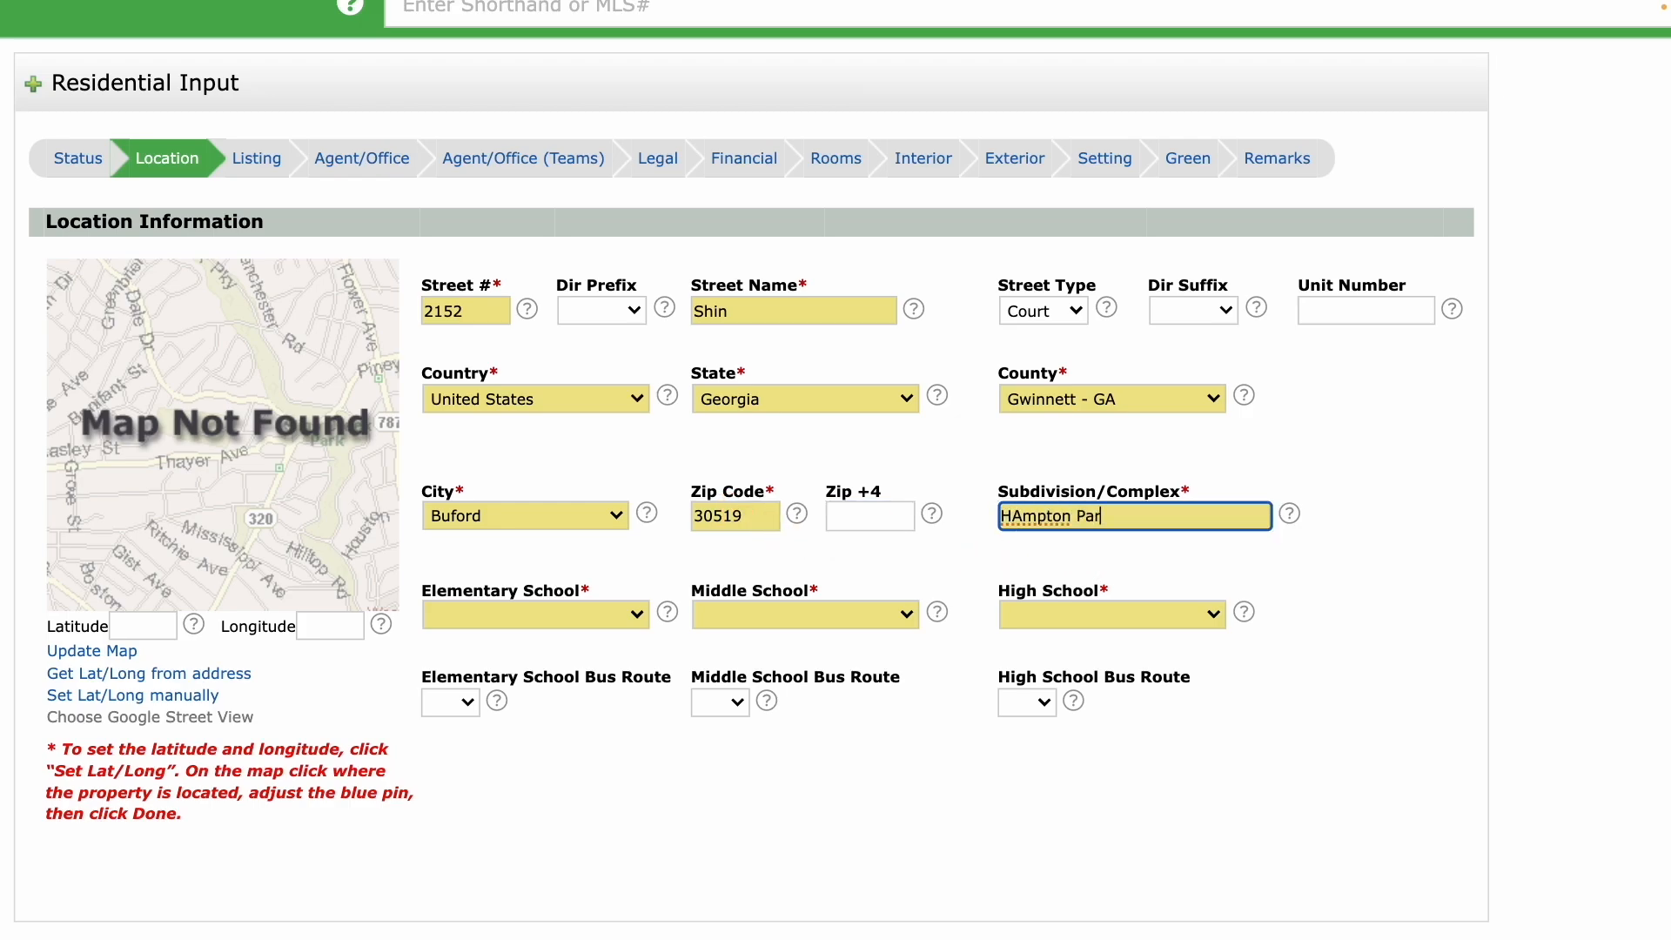
{"action": "left_click", "coordinate": [1021, 520]}
{"action": "key", "text": "BackSpace"}
{"action": "type", "text": "a"}
{"action": "left_click", "coordinate": [593, 641]}
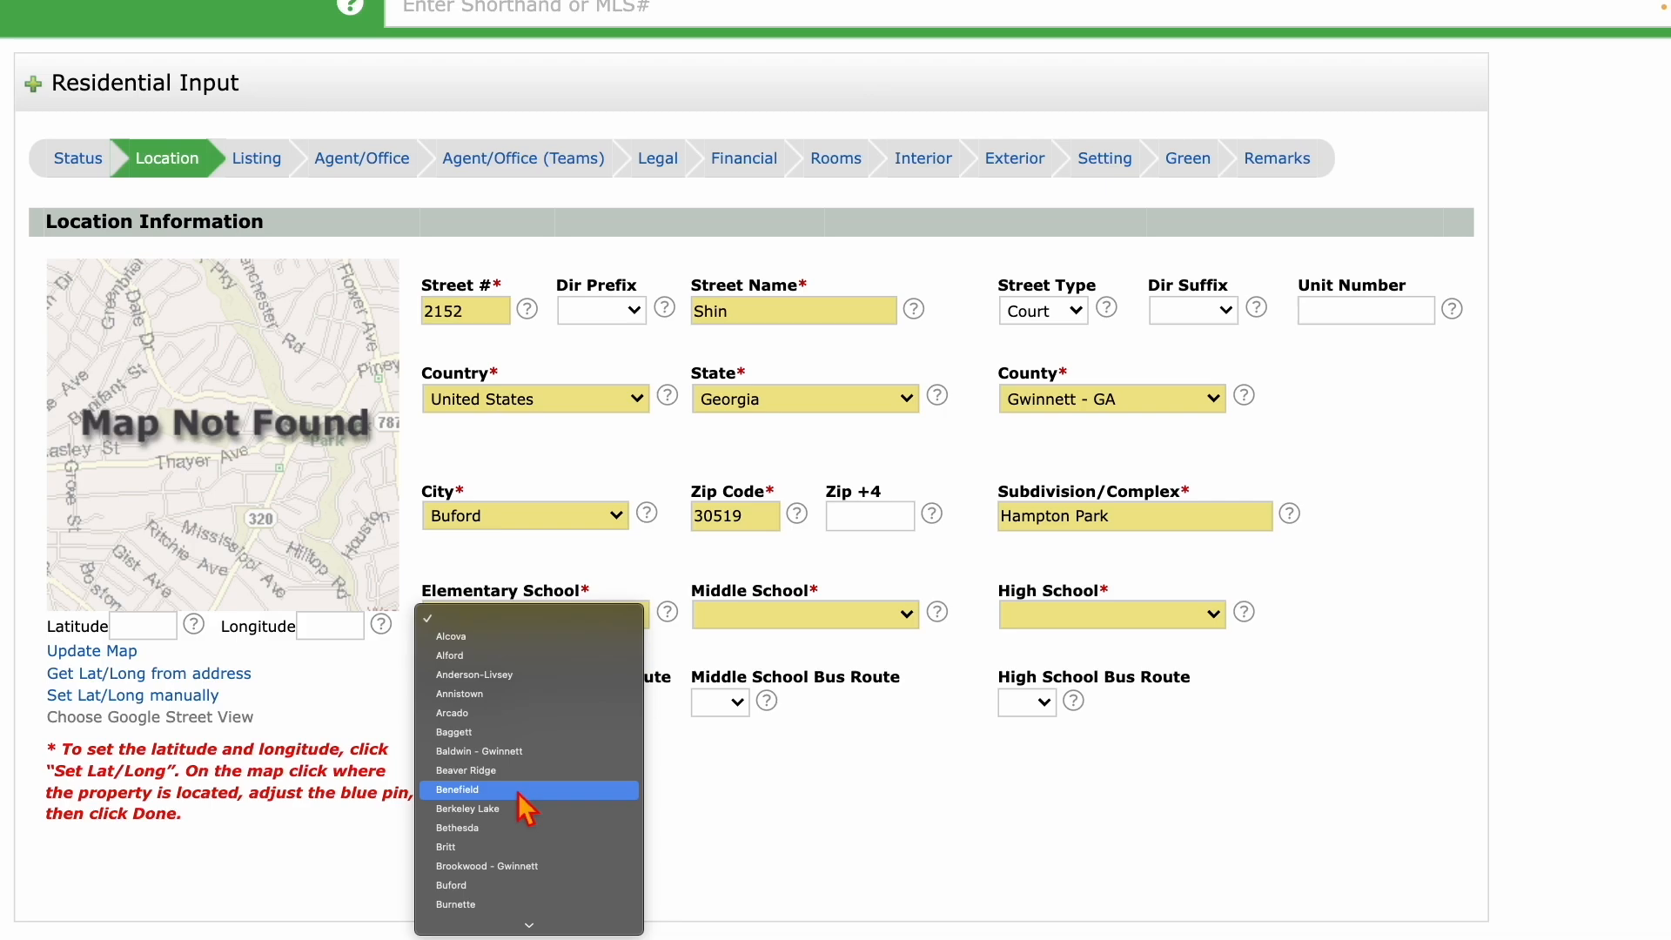
Choose Buford as the elementary, middle and high school.
{"action": "scroll", "coordinate": [527, 809], "scroll_direction": "down", "scroll_amount": 5}
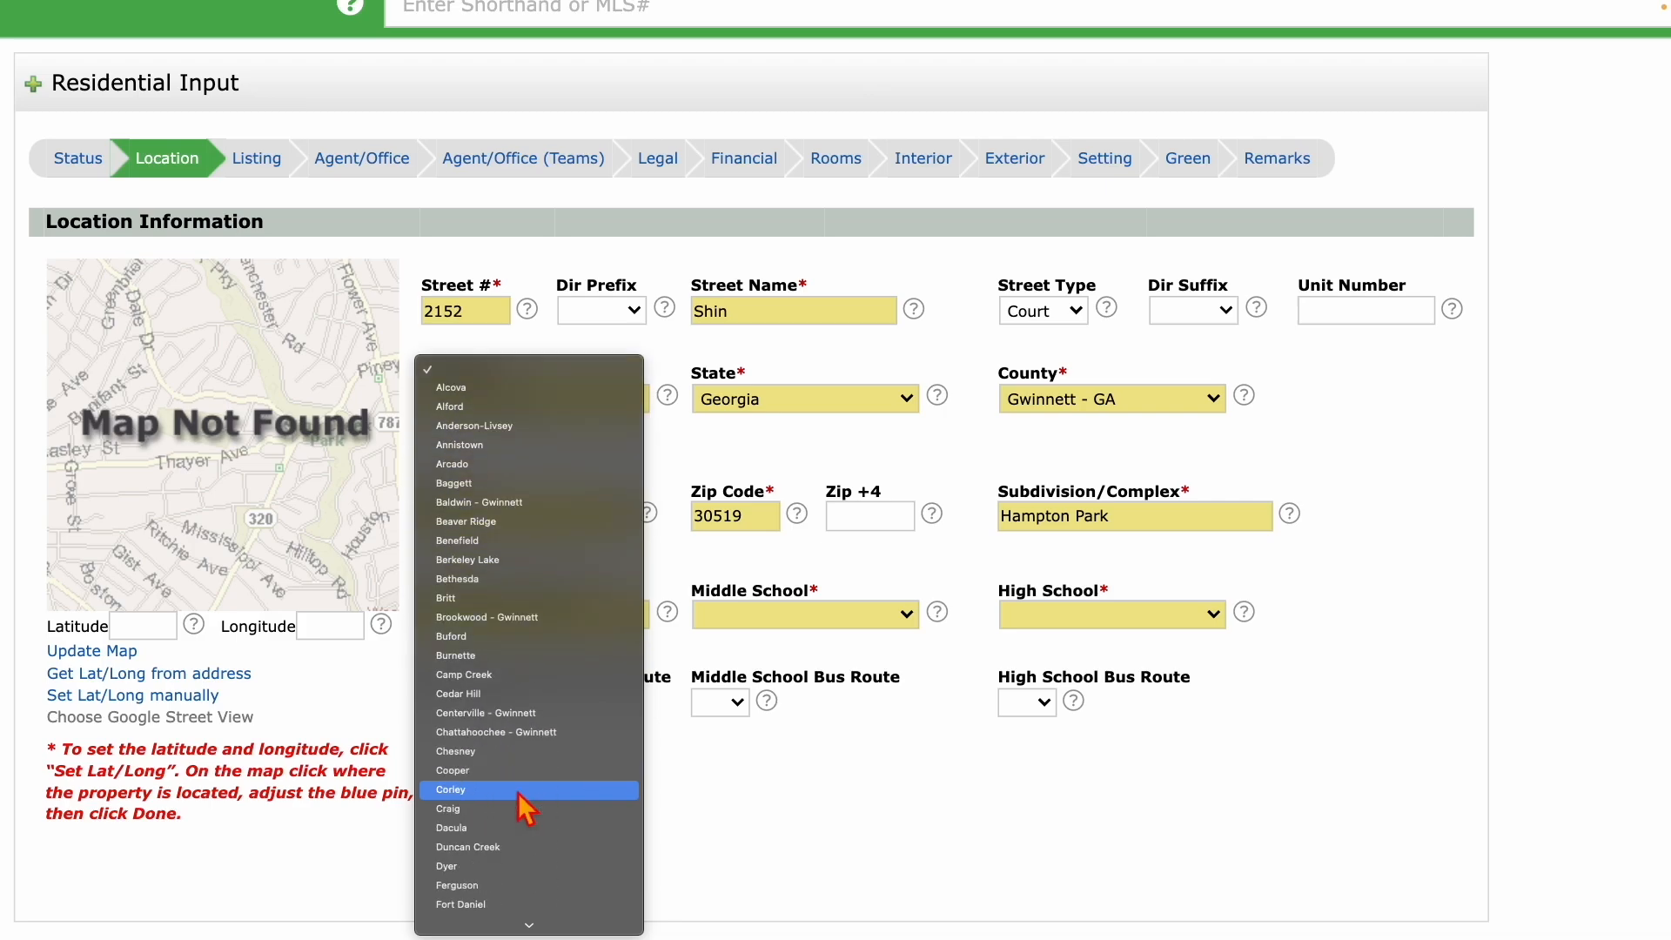
{"action": "left_click", "coordinate": [489, 640]}
{"action": "left_click", "coordinate": [795, 618]}
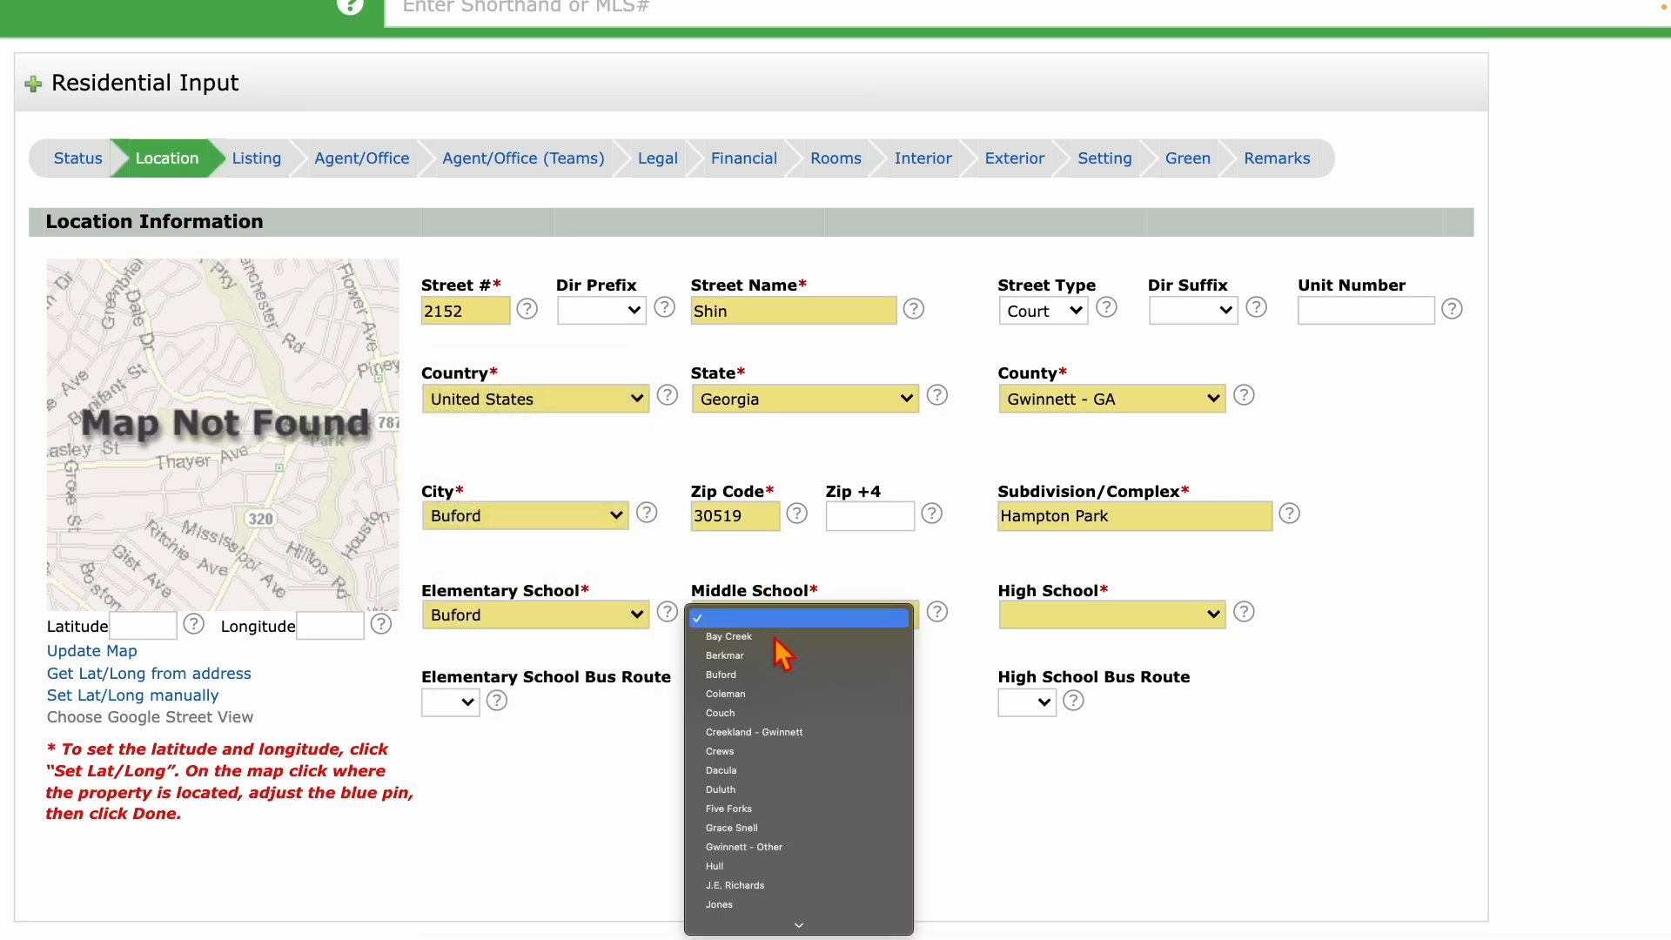
{"action": "left_click", "coordinate": [763, 676]}
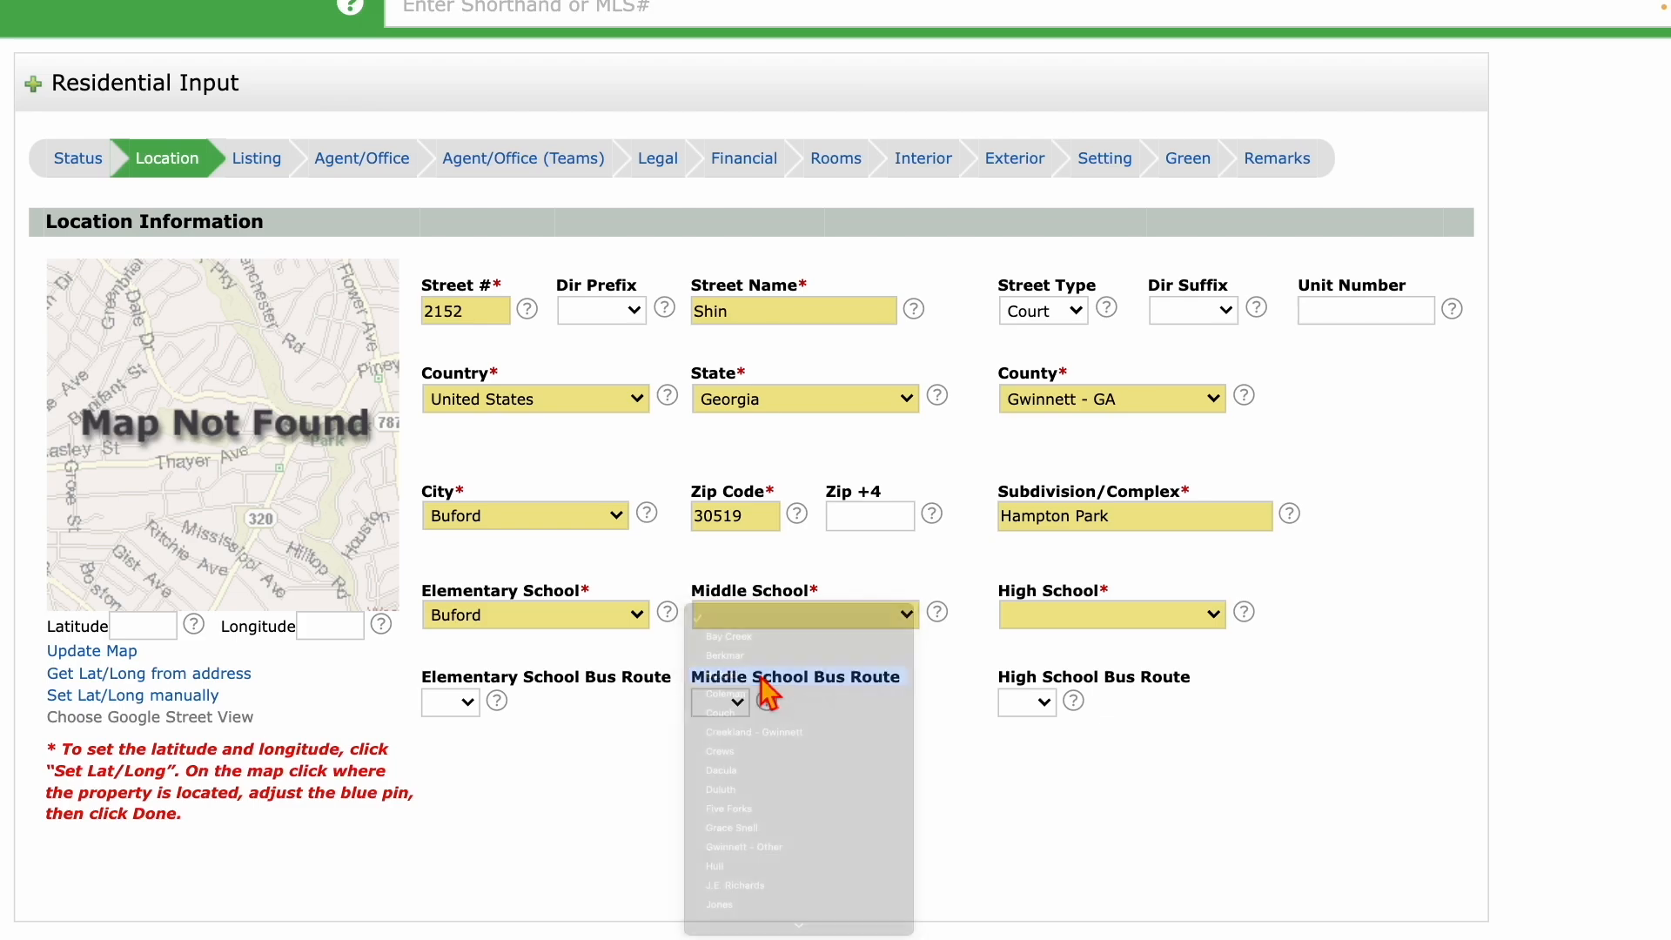
{"action": "left_click", "coordinate": [1098, 629]}
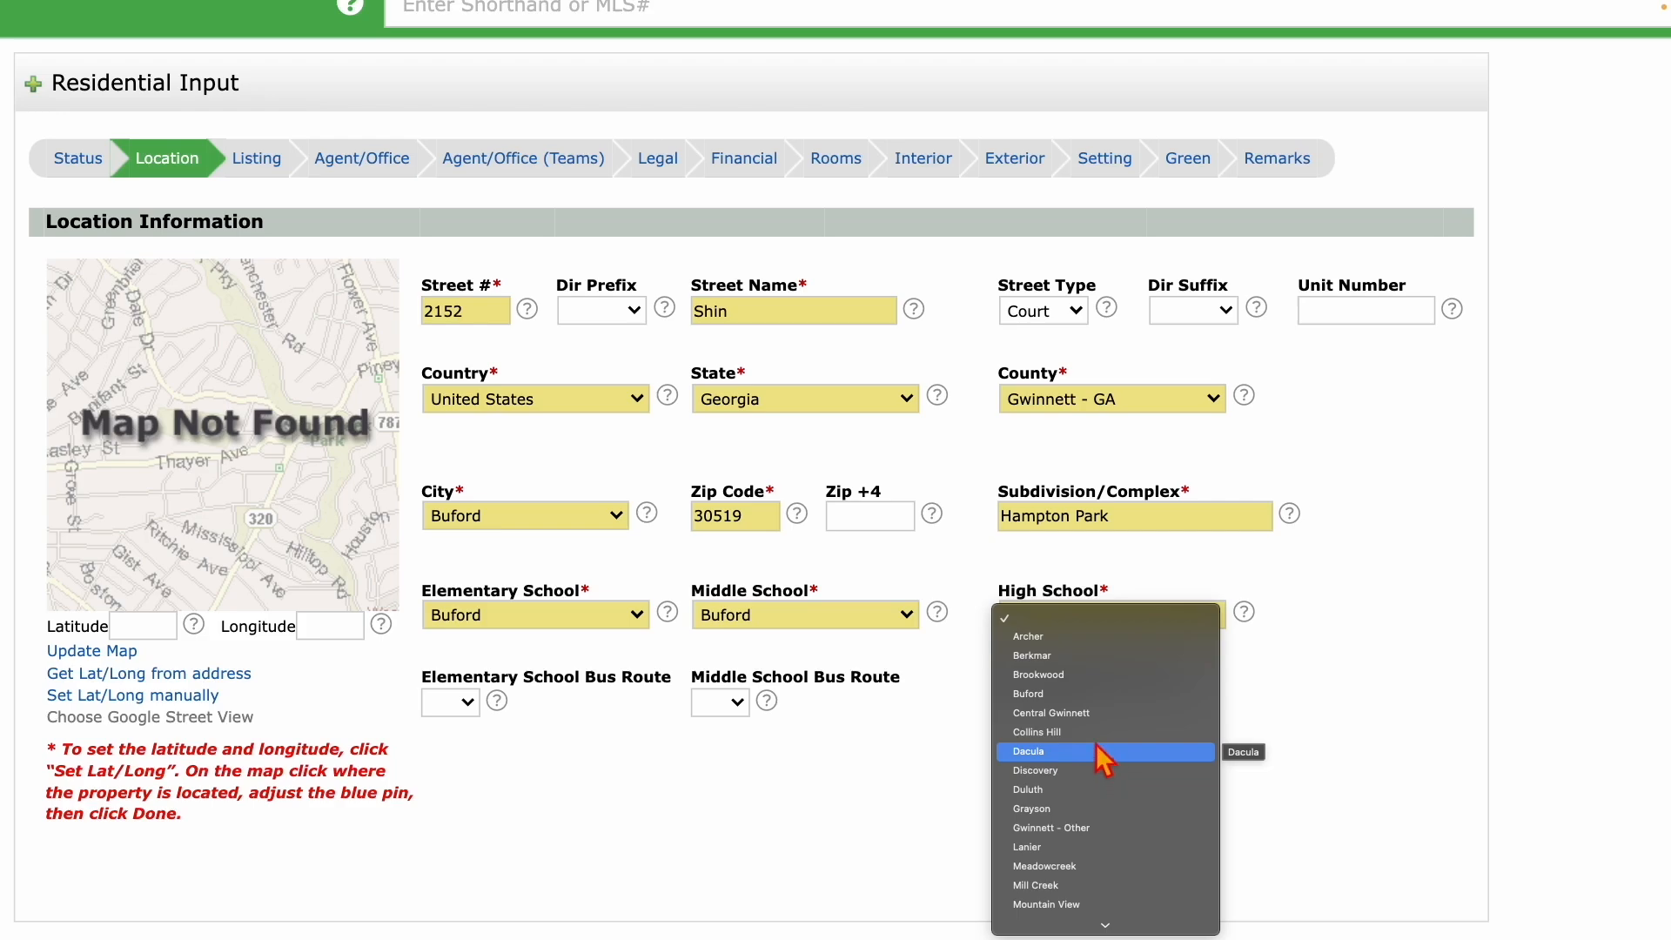
{"action": "left_click", "coordinate": [1096, 695]}
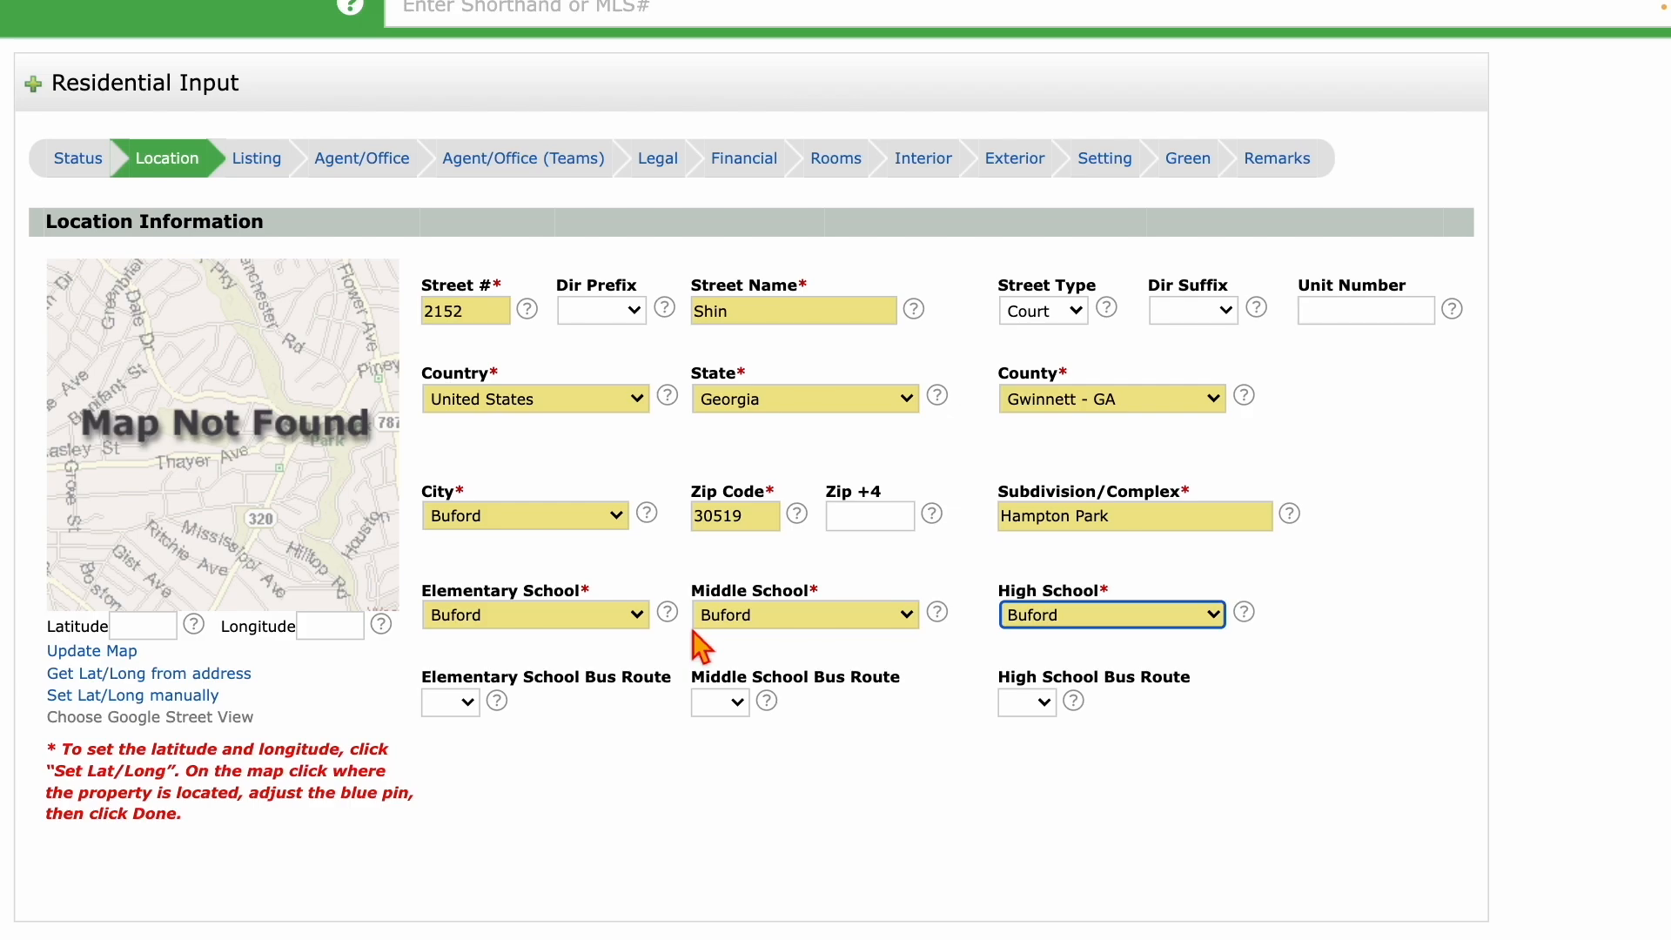
Set the high, middle and elementary school bus routes all to Yes.
{"action": "left_click", "coordinate": [1041, 705]}
{"action": "left_click", "coordinate": [1033, 724]}
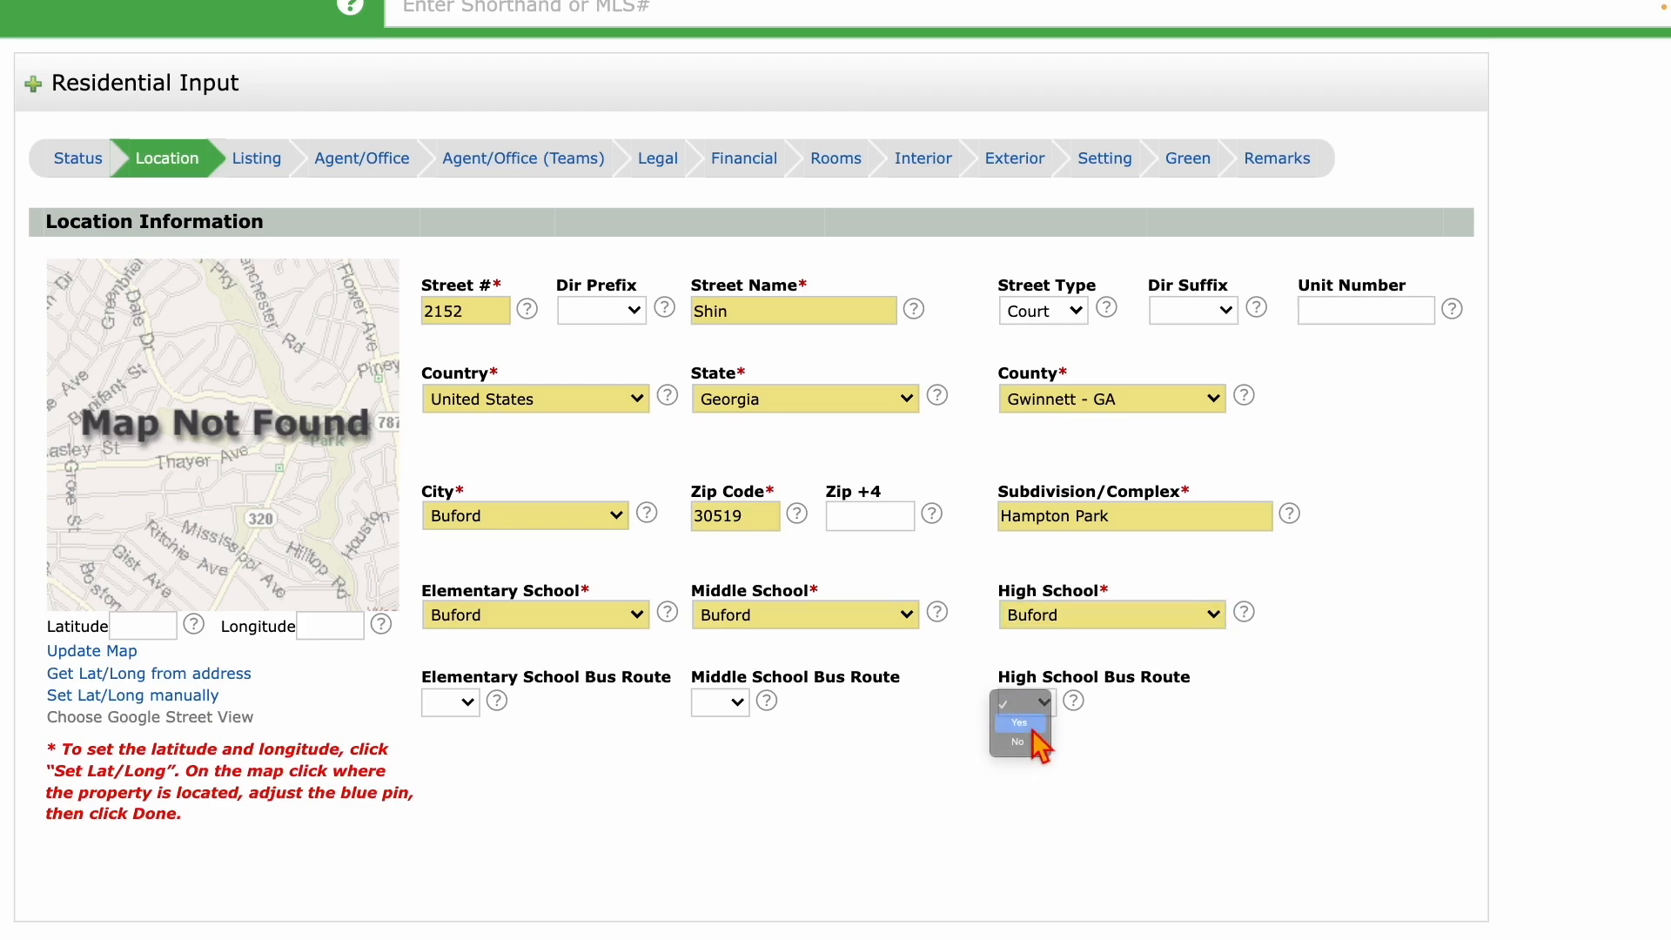
{"action": "left_click", "coordinate": [735, 712]}
{"action": "left_click", "coordinate": [731, 722]}
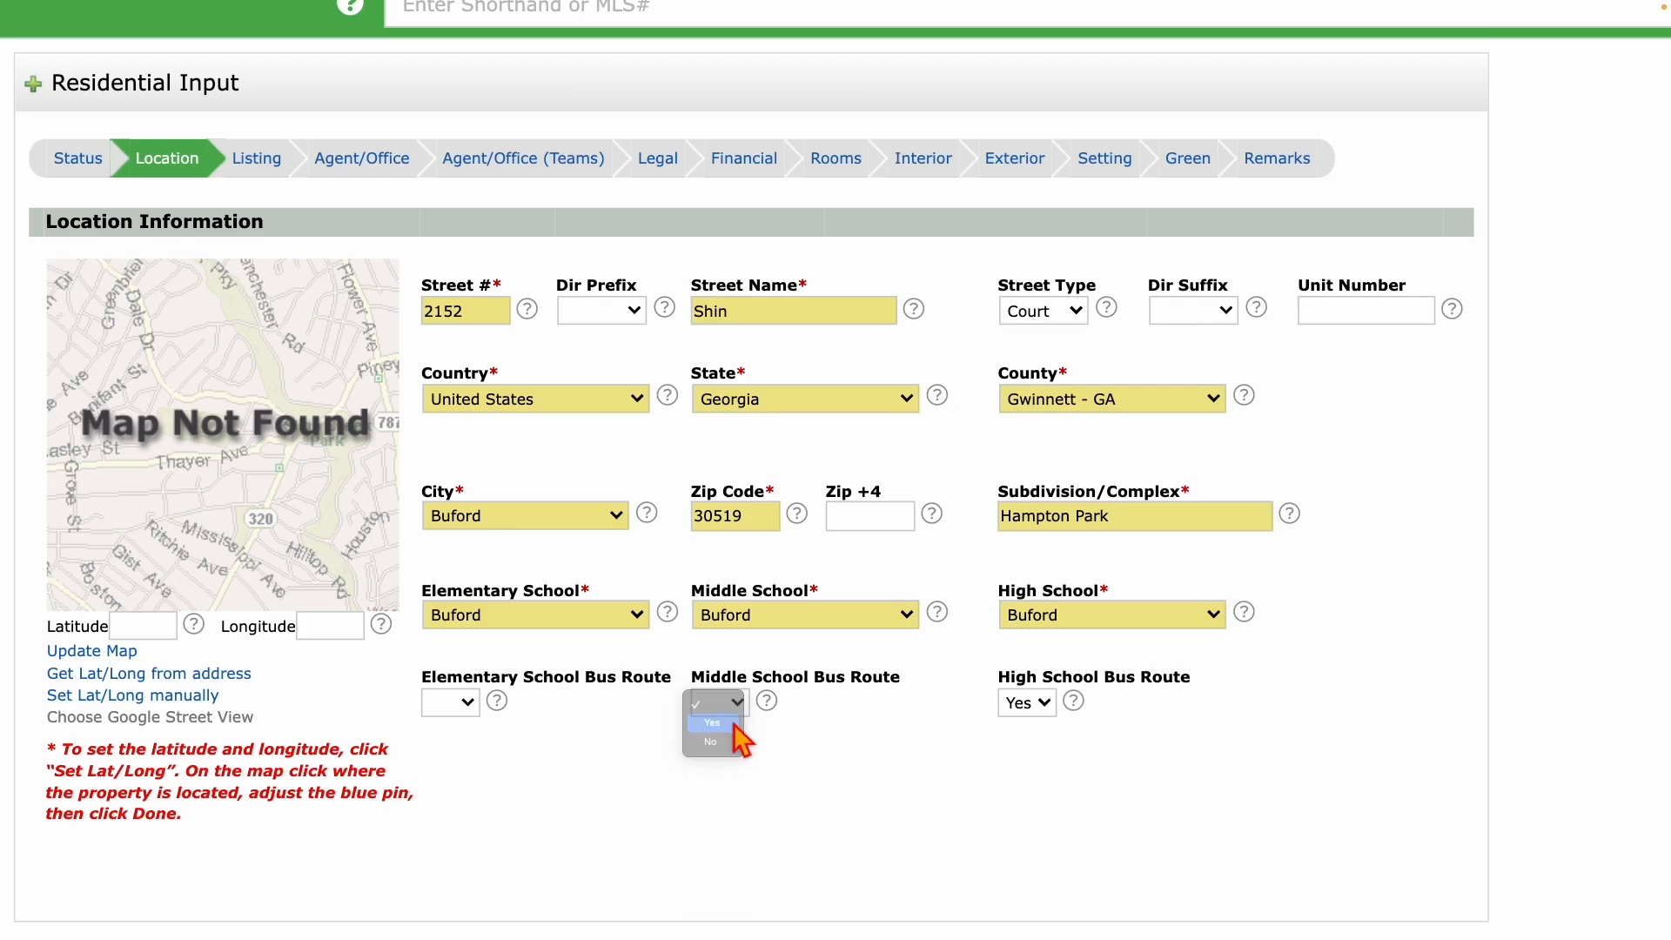
{"action": "left_click", "coordinate": [453, 703]}
{"action": "left_click", "coordinate": [442, 722]}
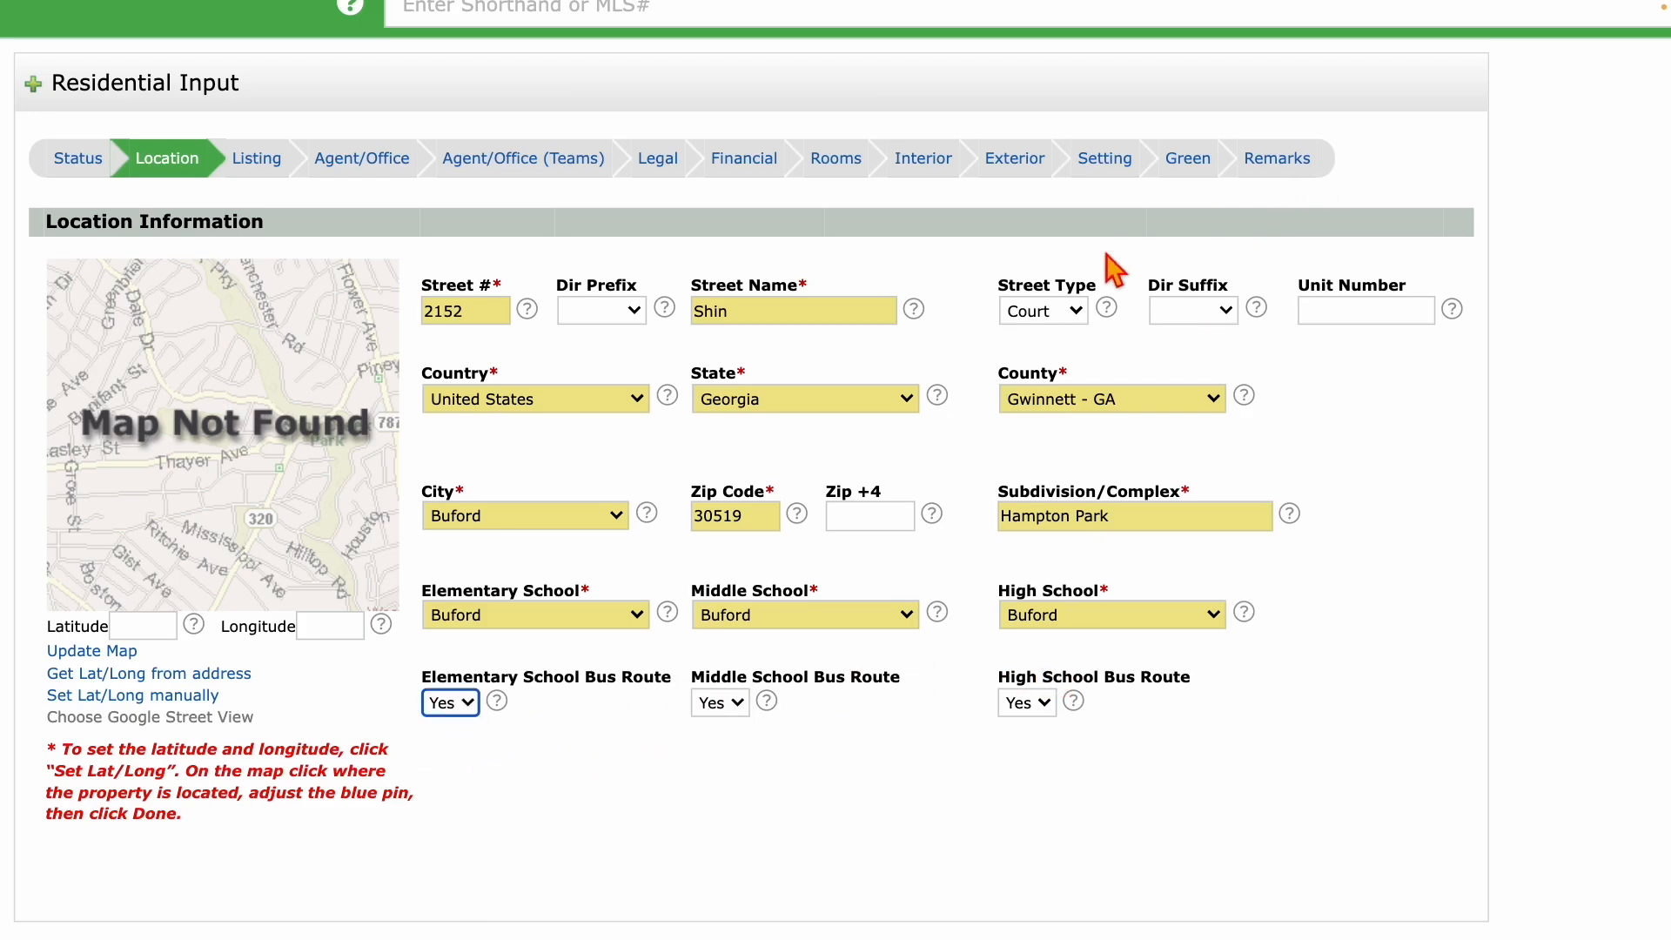
Choose NE in the Dir Suffix dropdown for the street address.
{"action": "left_click", "coordinate": [1221, 315]}
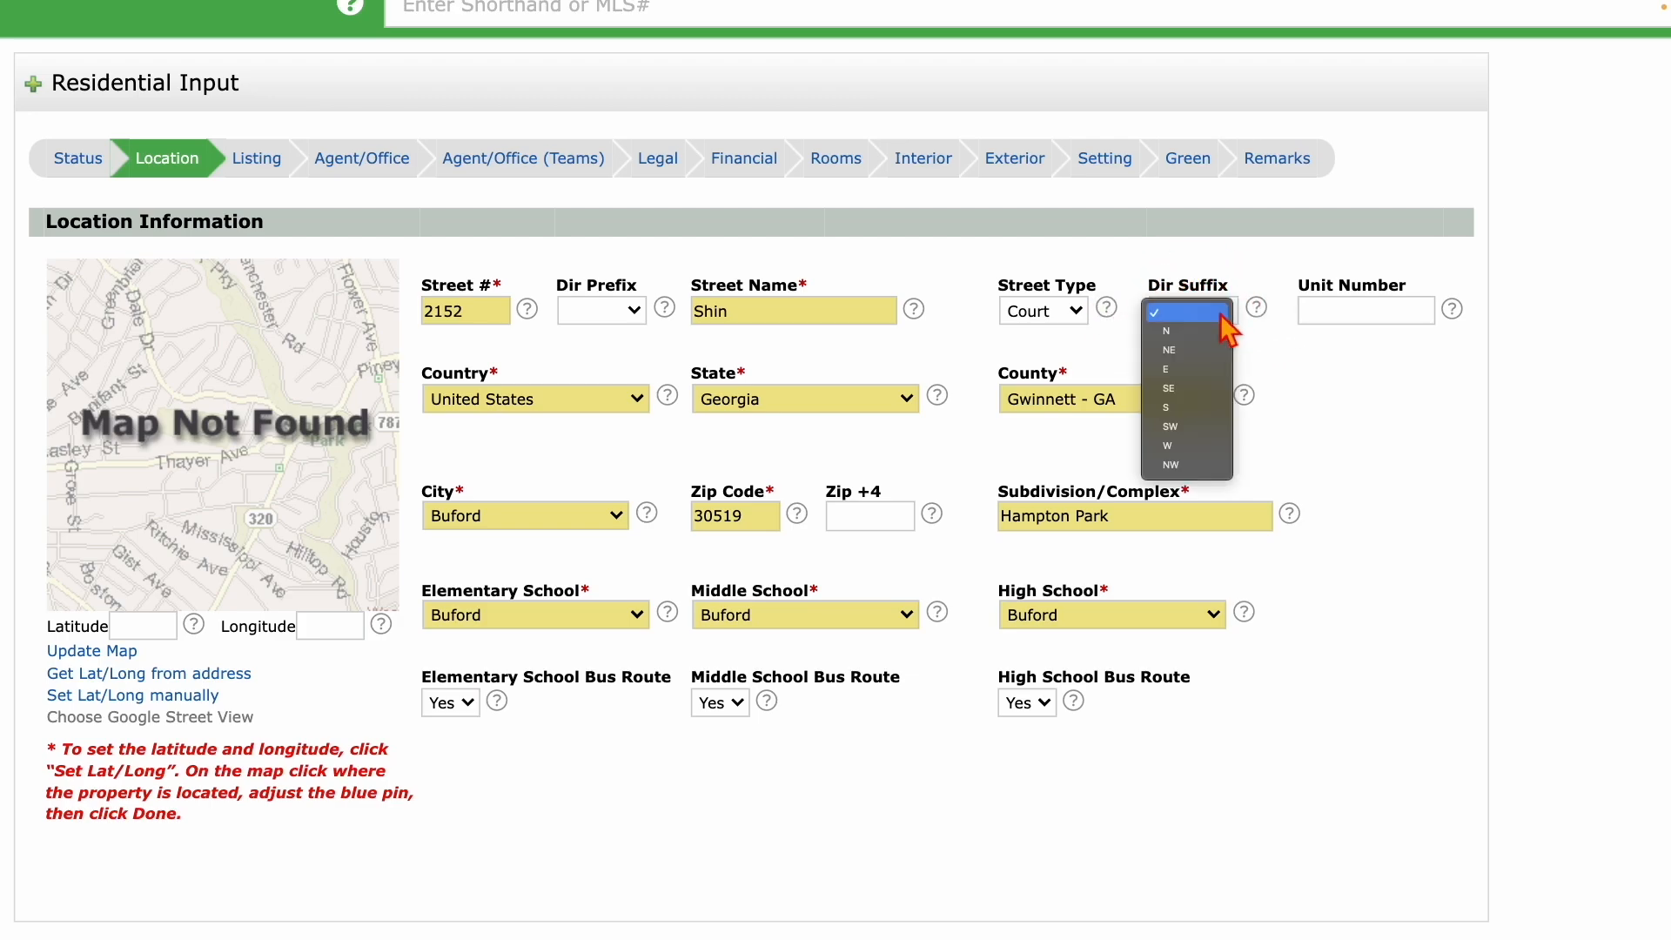
{"action": "left_click", "coordinate": [1204, 355]}
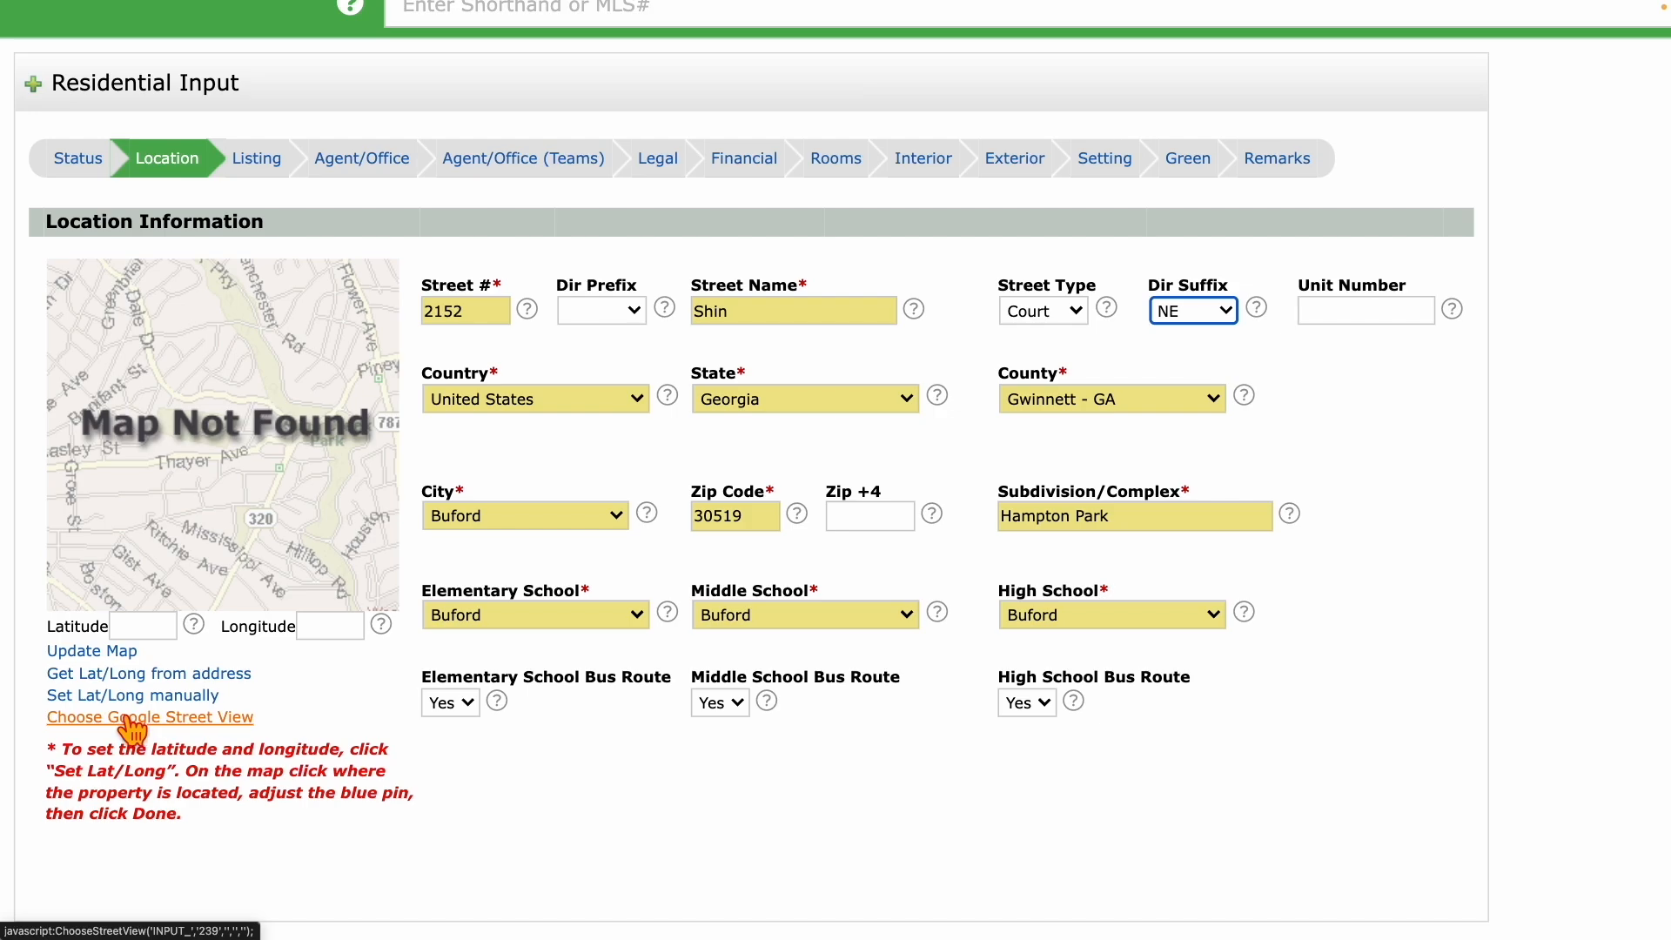
Update the map from the entered address to pin the property and fill latitude and longitude.
{"action": "left_click", "coordinate": [92, 661]}
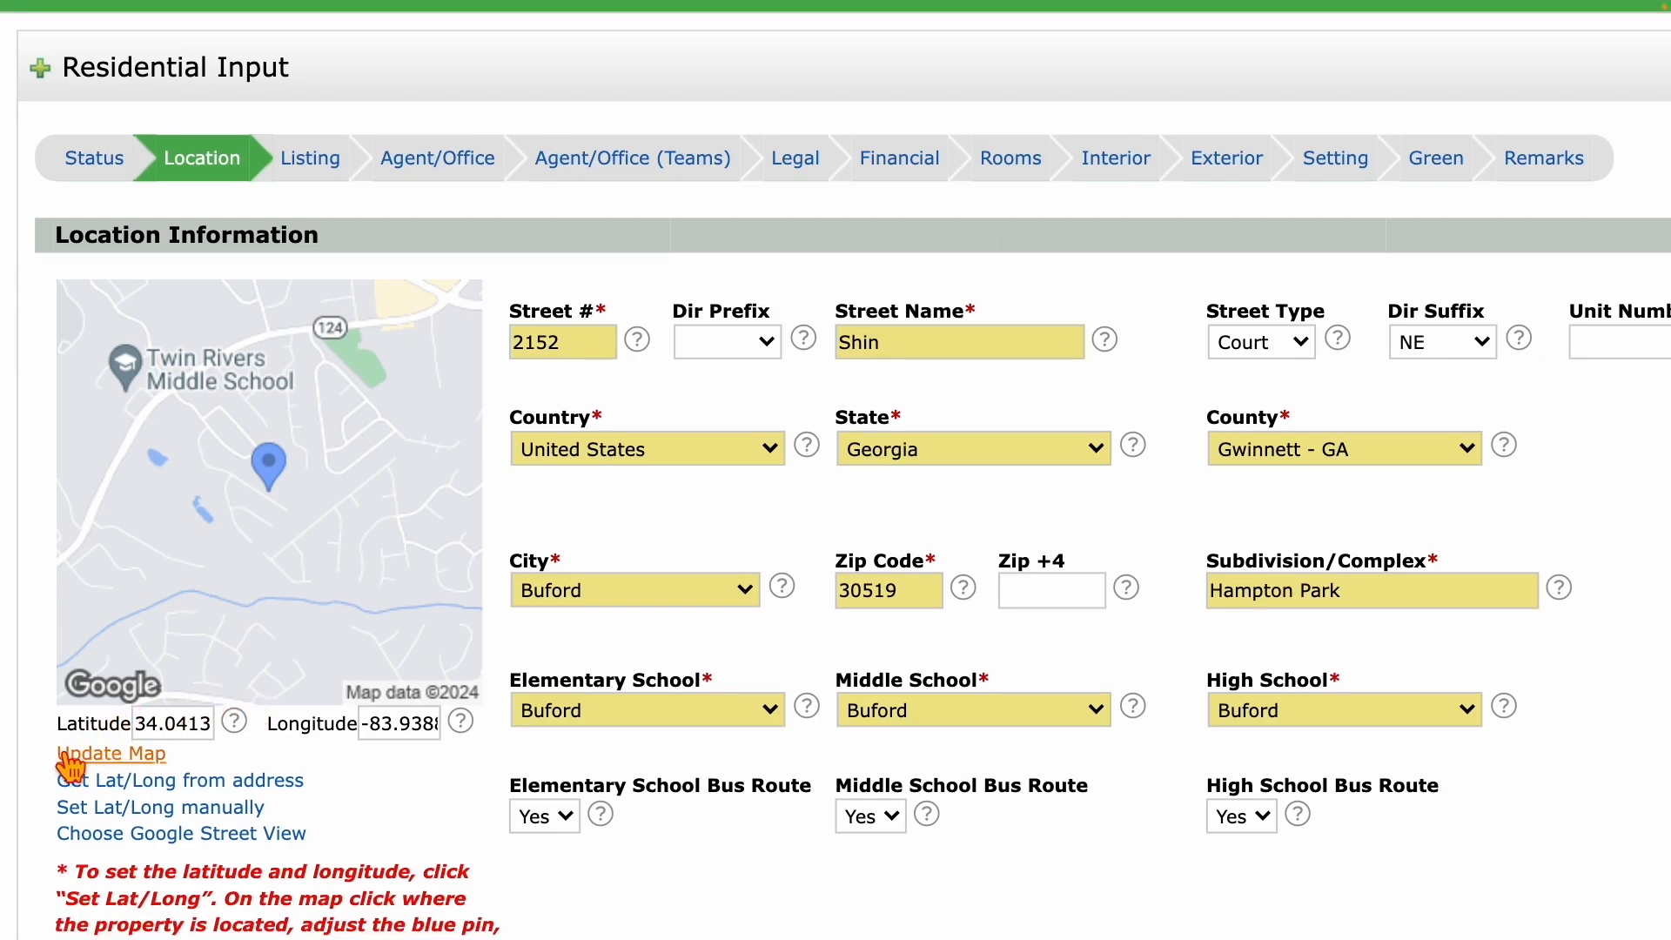
{"action": "left_click", "coordinate": [159, 811]}
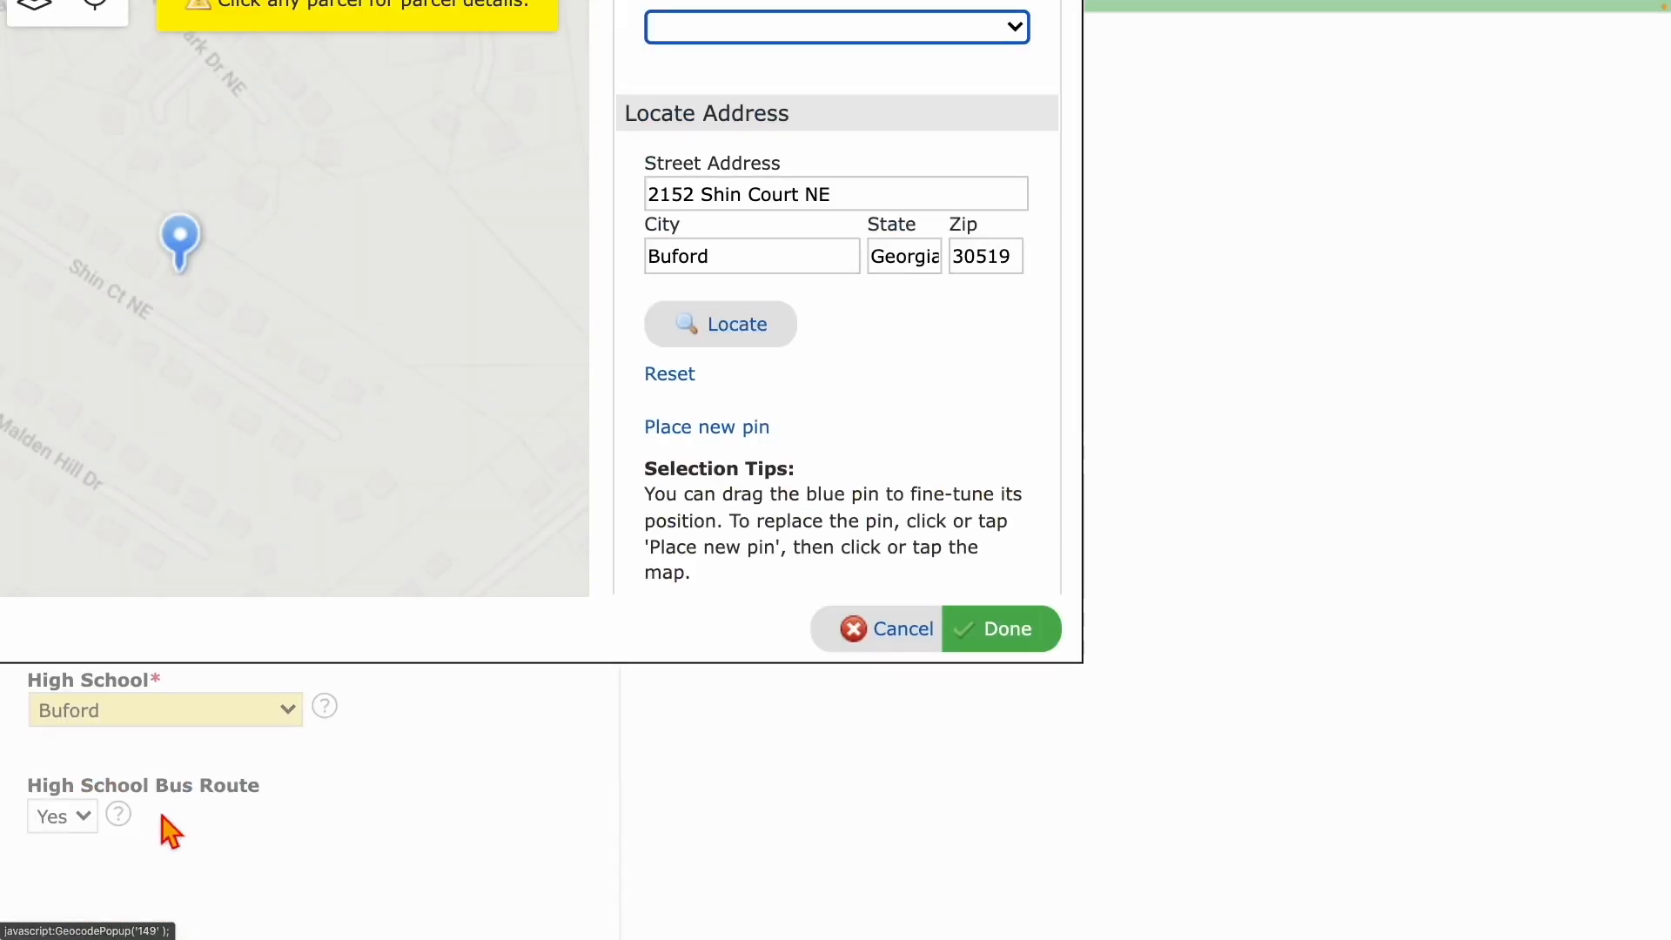
{"action": "scroll", "coordinate": [426, 643], "scroll_direction": "down", "scroll_amount": 3}
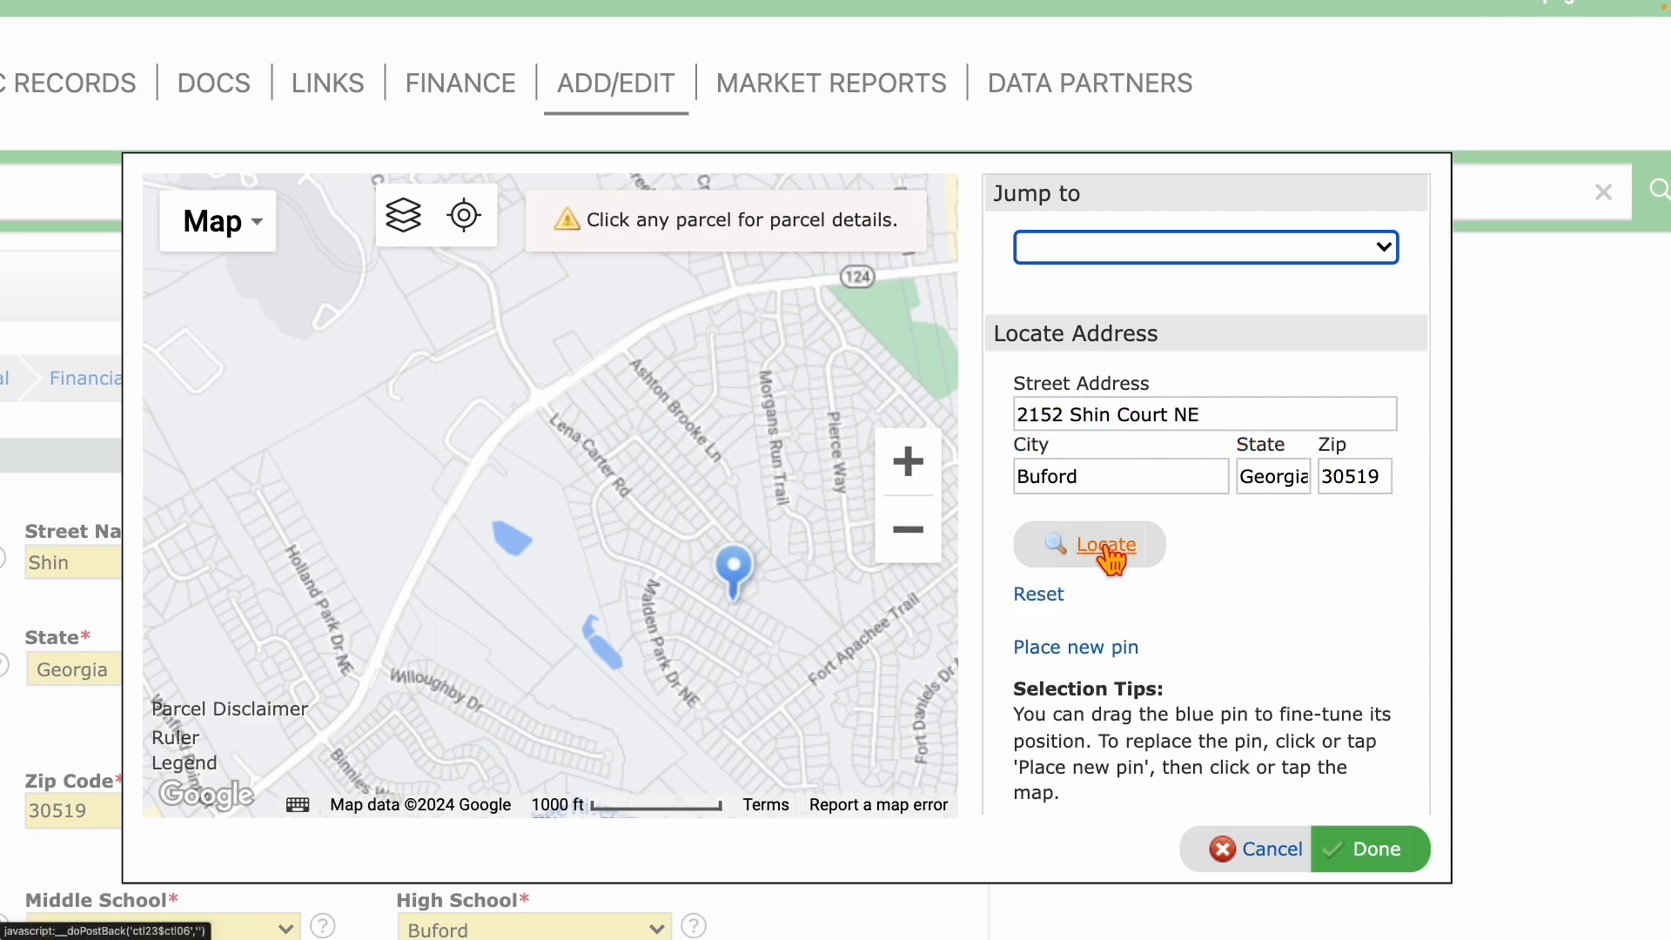
{"action": "left_click", "coordinate": [733, 565]}
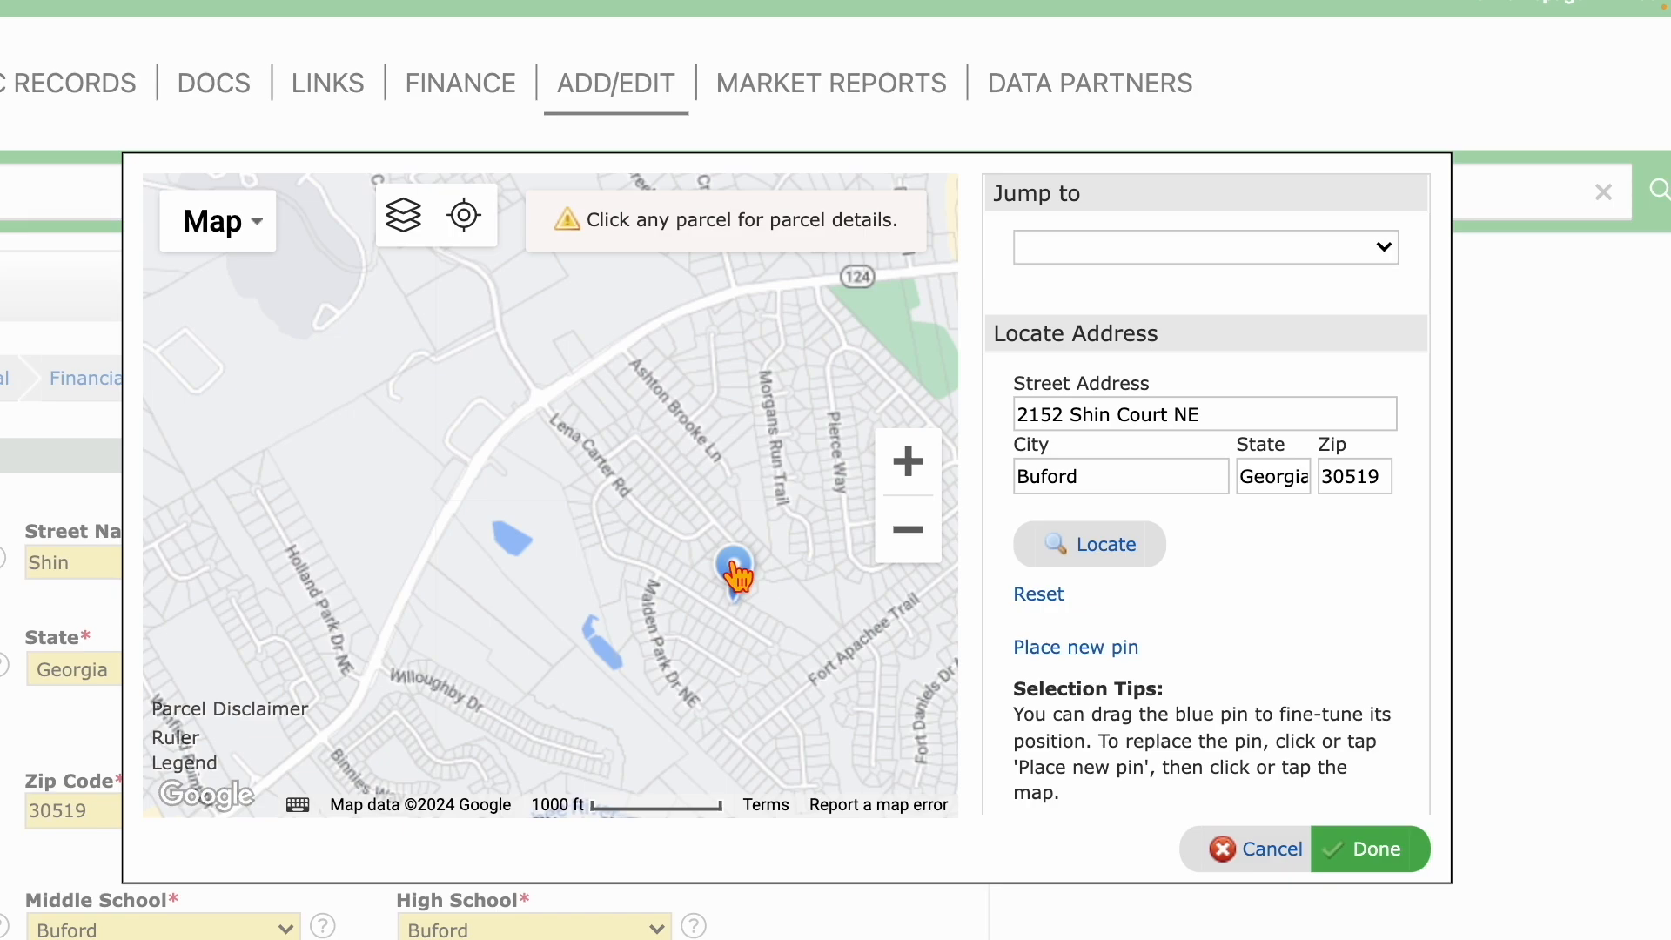
{"action": "mouse_move", "coordinate": [735, 567]}
{"action": "left_mouse_down"}
{"action": "mouse_move", "coordinate": [537, 444]}
{"action": "mouse_move", "coordinate": [527, 388]}
{"action": "mouse_move", "coordinate": [739, 448]}
{"action": "mouse_move", "coordinate": [764, 529]}
{"action": "mouse_move", "coordinate": [729, 559]}
{"action": "left_mouse_up"}
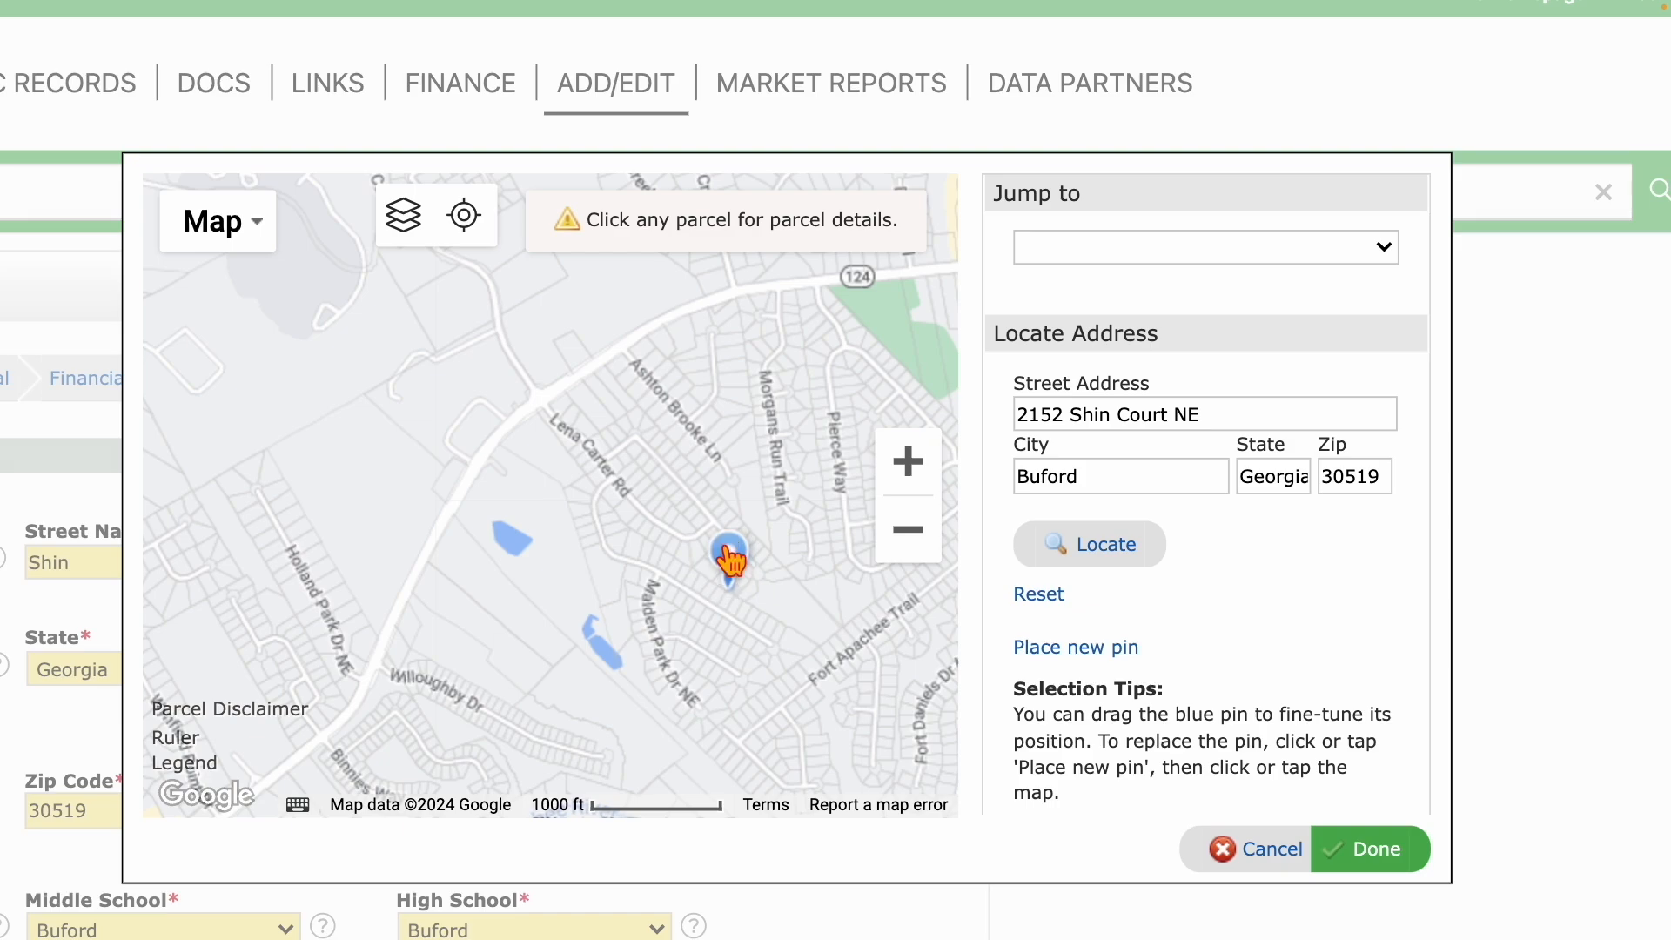
{"action": "left_click", "coordinate": [1053, 597]}
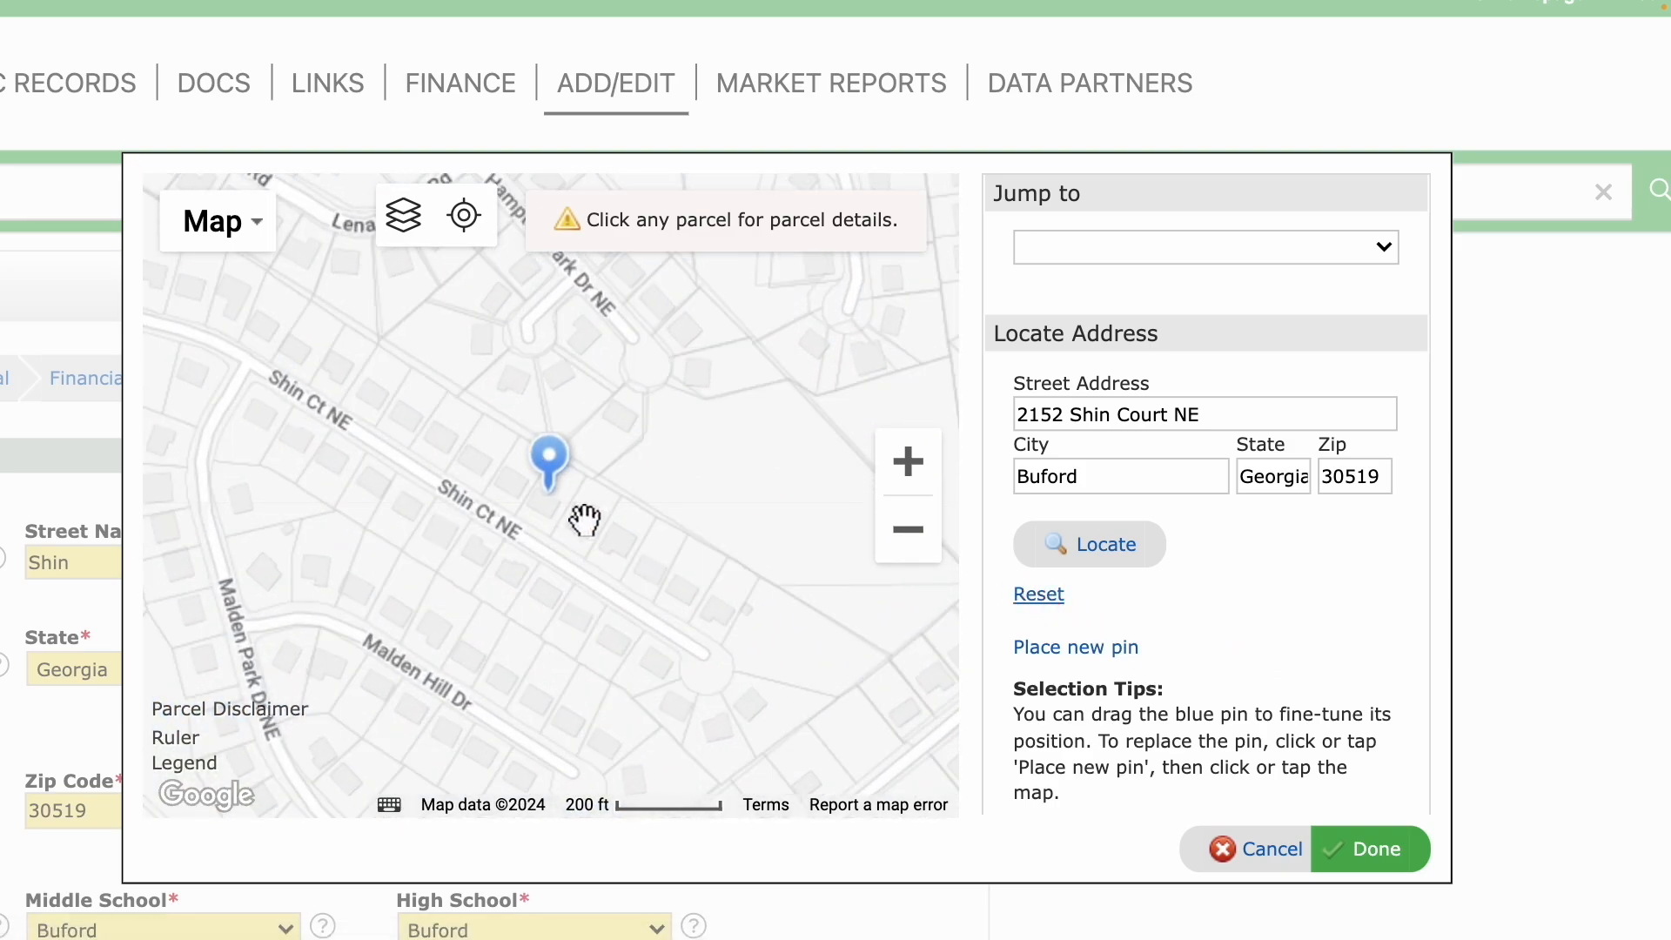
{"action": "left_click", "coordinate": [1369, 857]}
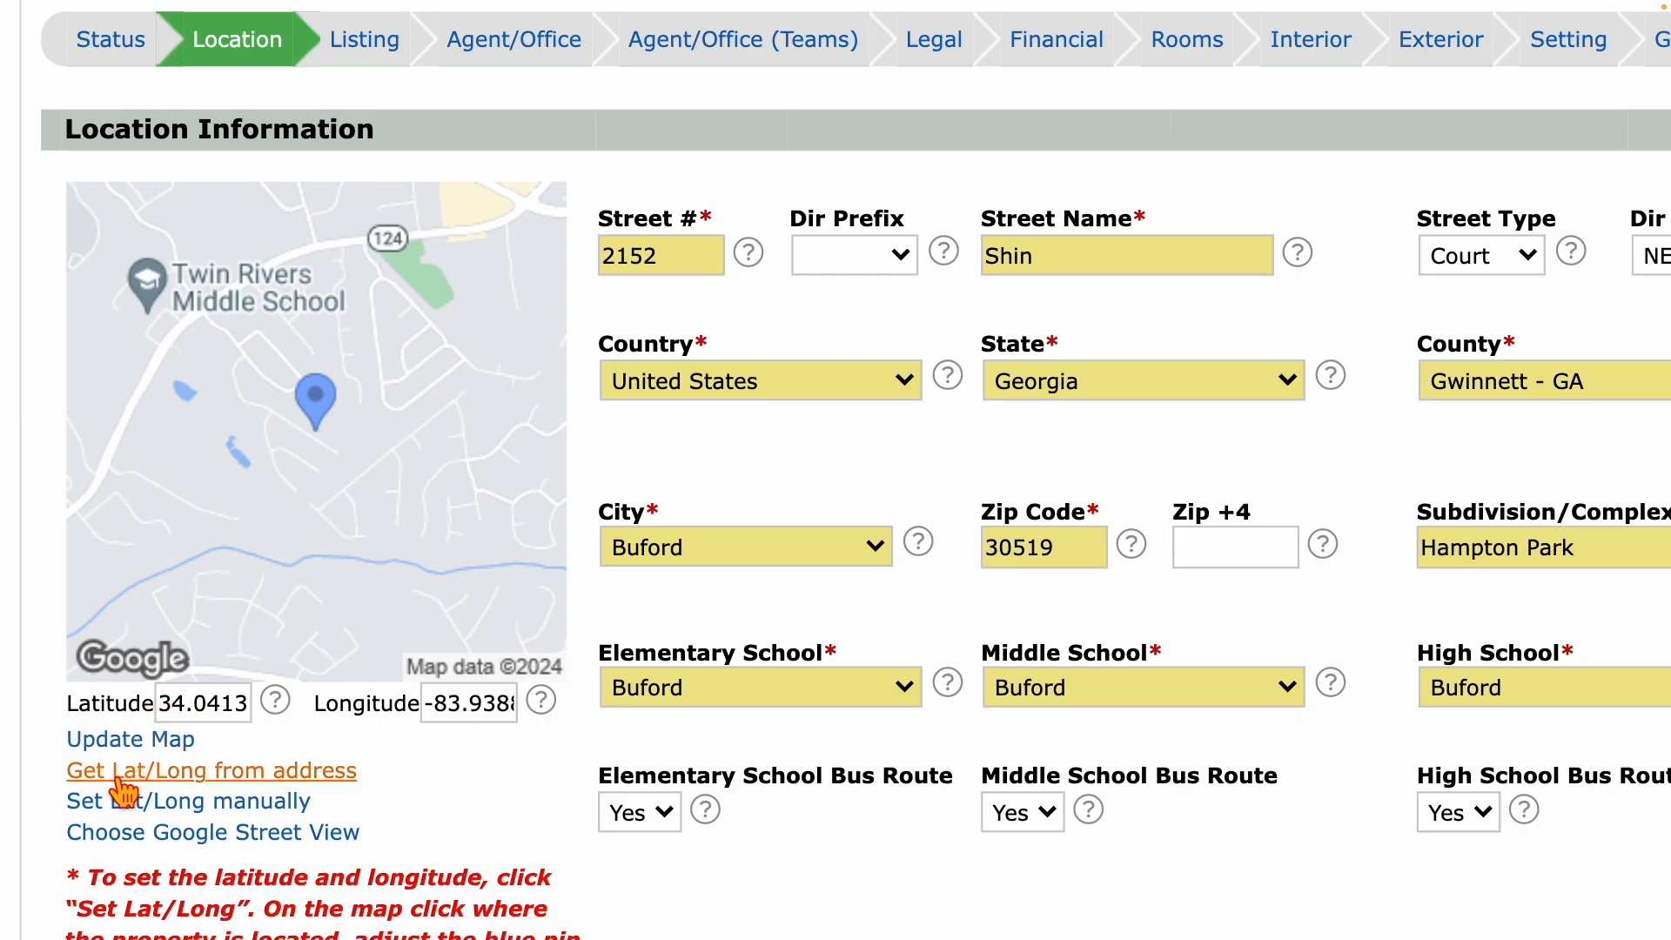
In the Street View picker, turn the panorama toward the brick house and step closer.
{"action": "left_click", "coordinate": [195, 842]}
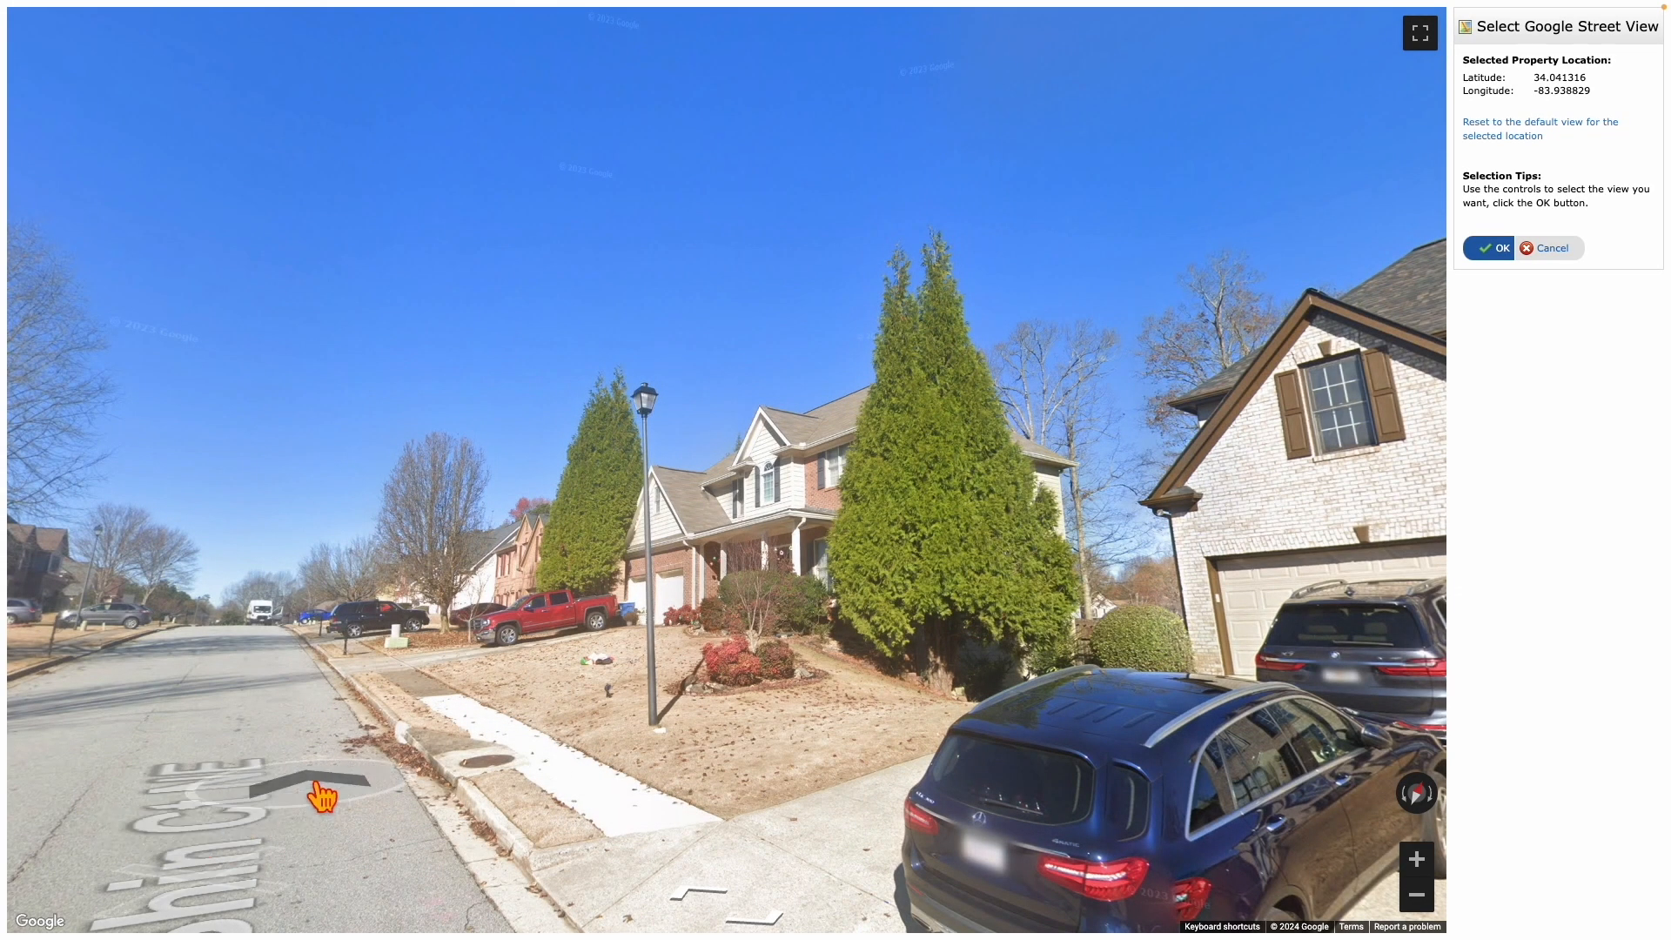
{"action": "left_click_drag", "start_coordinate": [944, 665], "coordinate": [306, 623]}
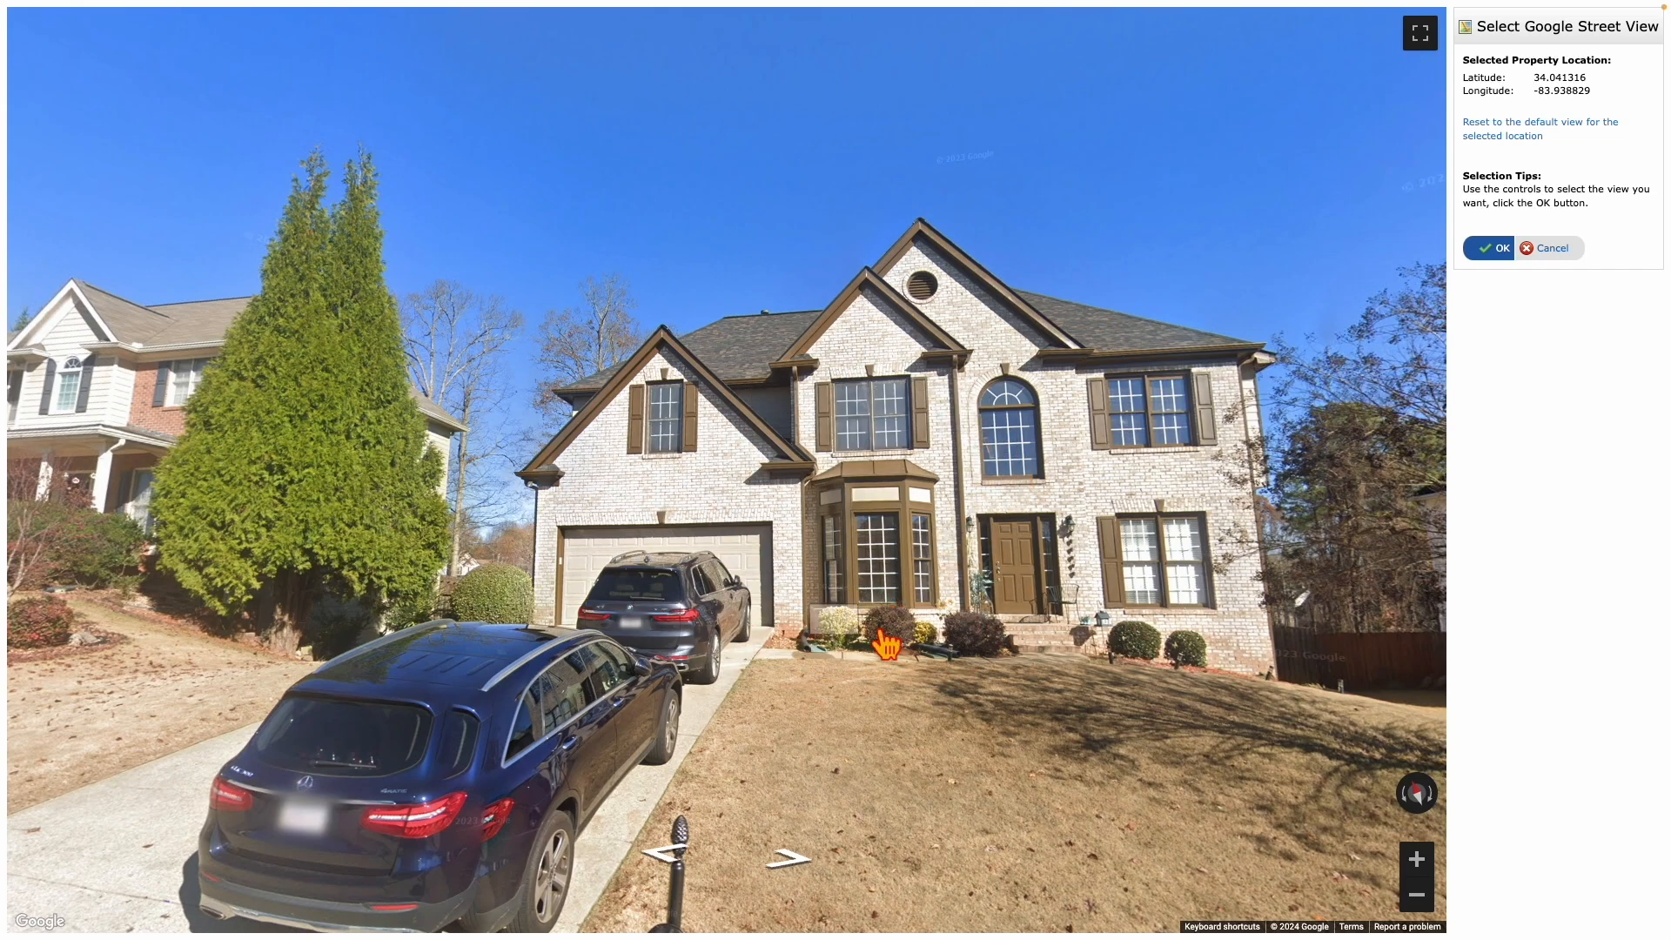
{"action": "left_click", "coordinate": [477, 747]}
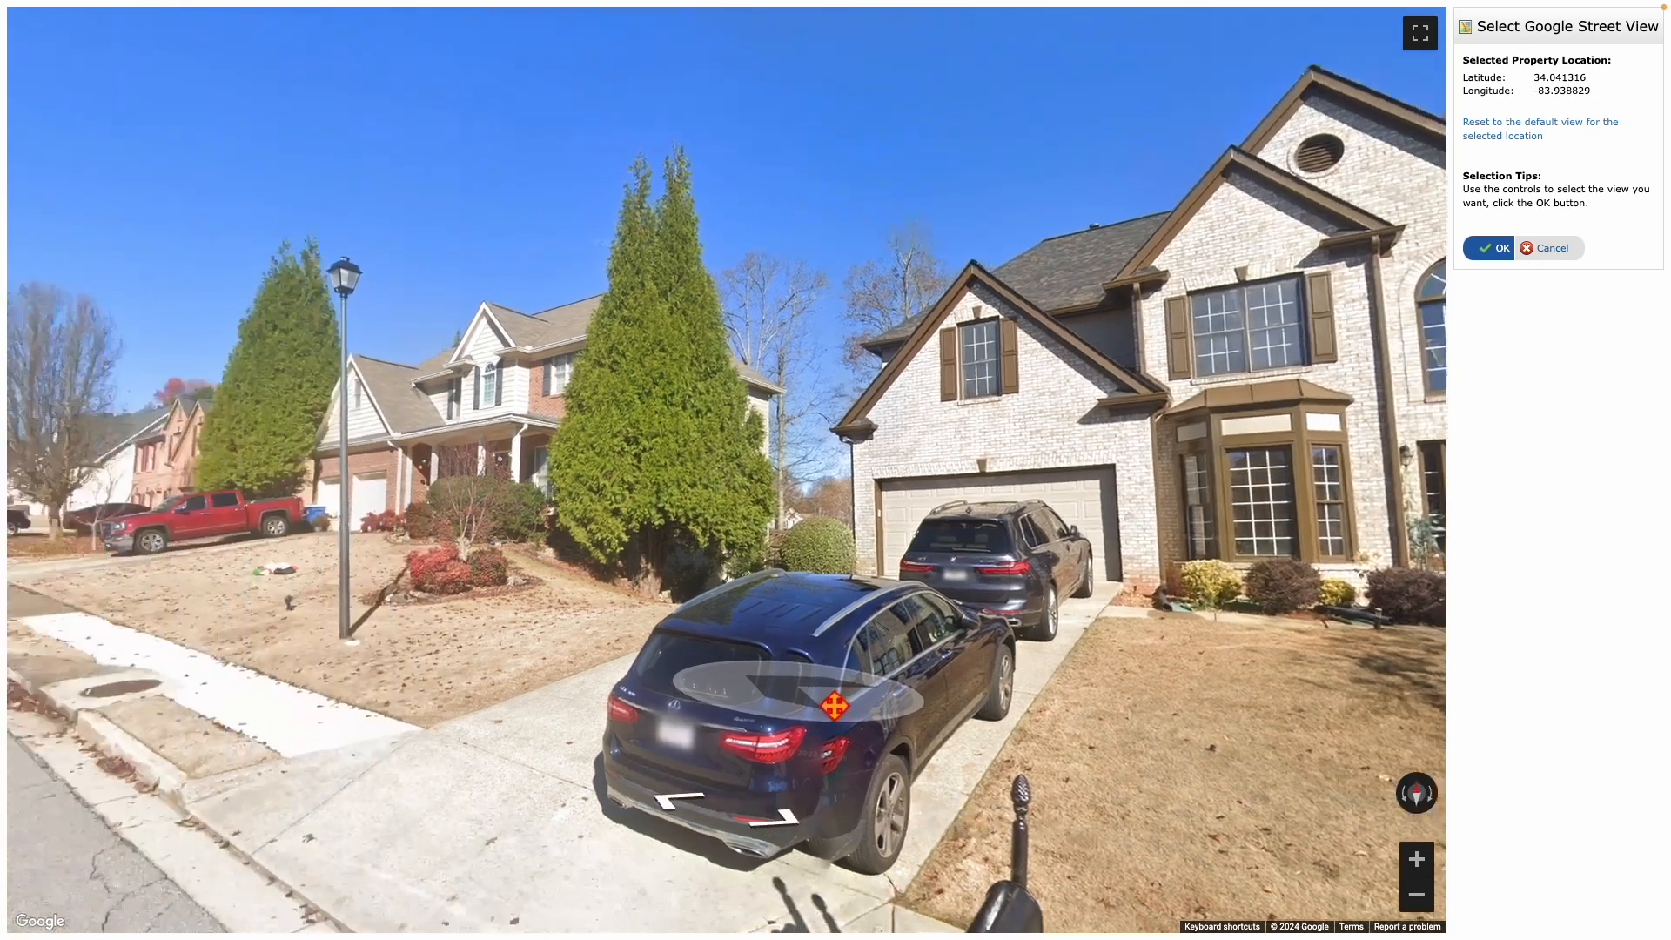
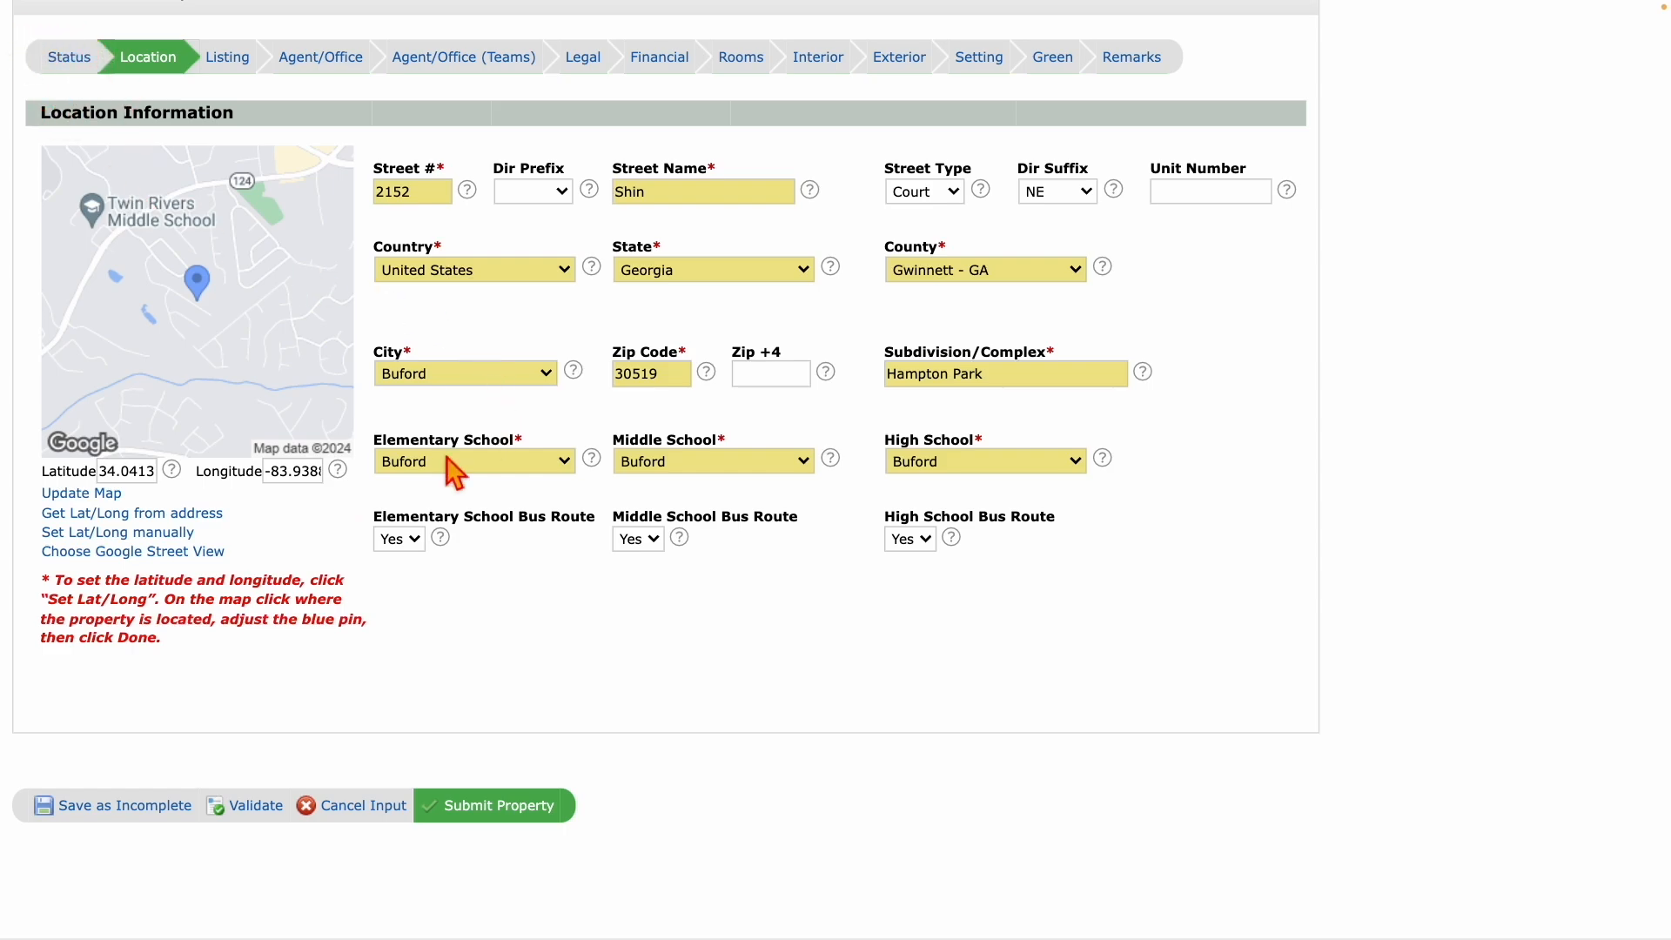
Validate the Residential Input form and review the tabs flagged with red error icons.
{"action": "left_click", "coordinate": [248, 808]}
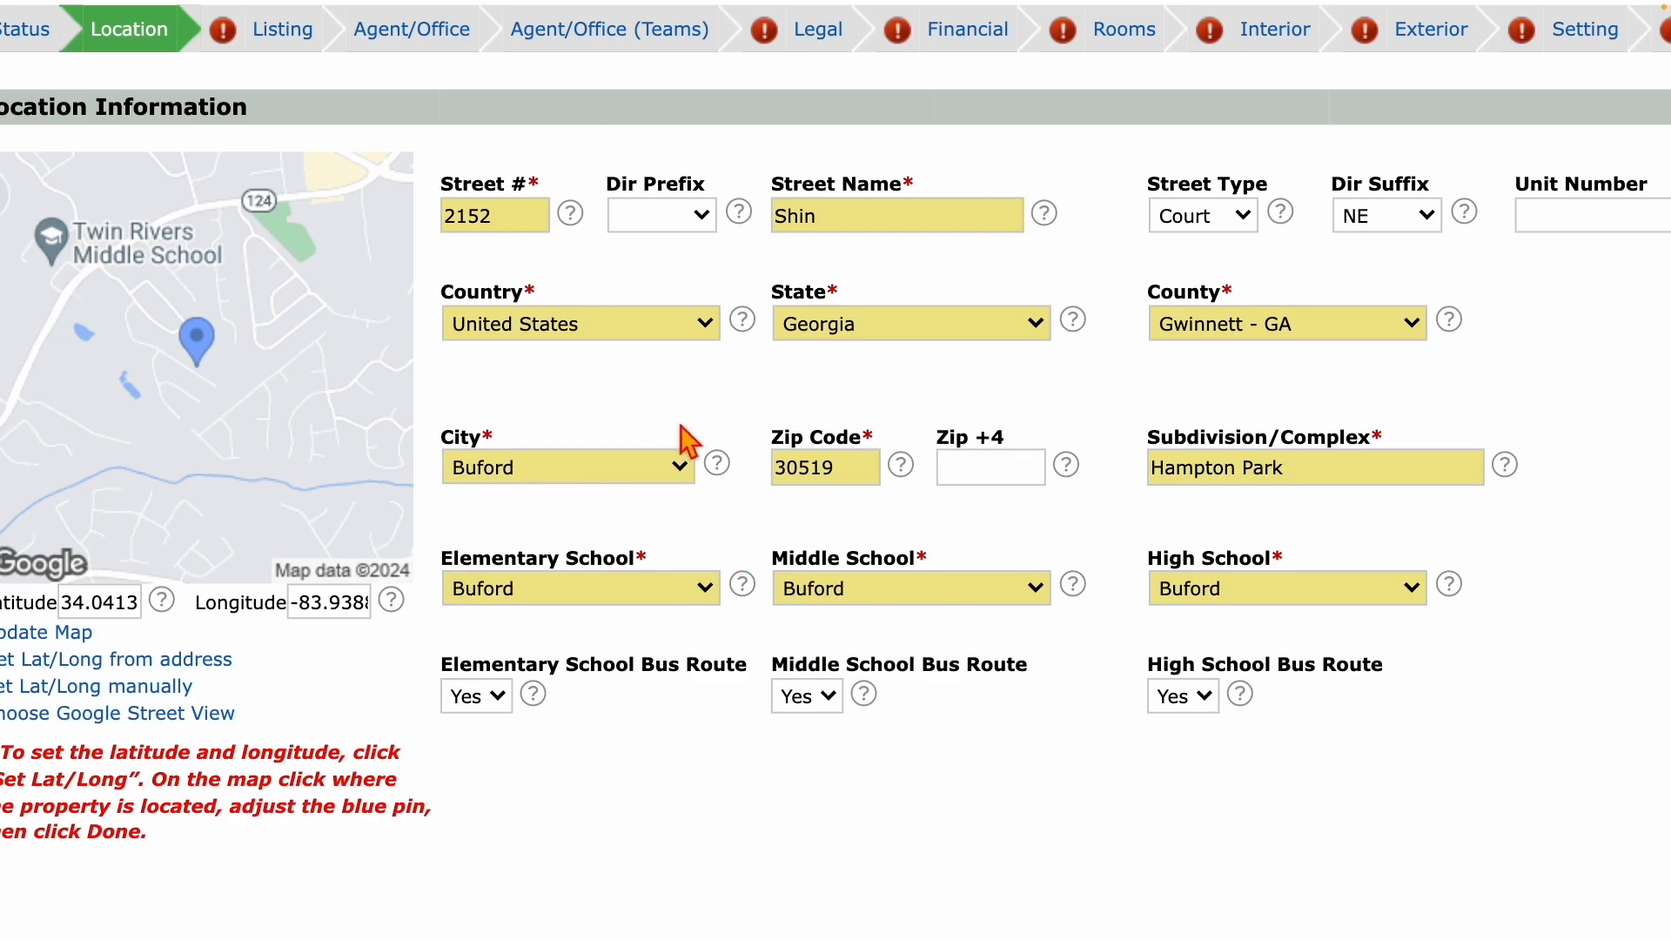
{"action": "scroll", "coordinate": [683, 439], "scroll_direction": "up", "scroll_amount": 3}
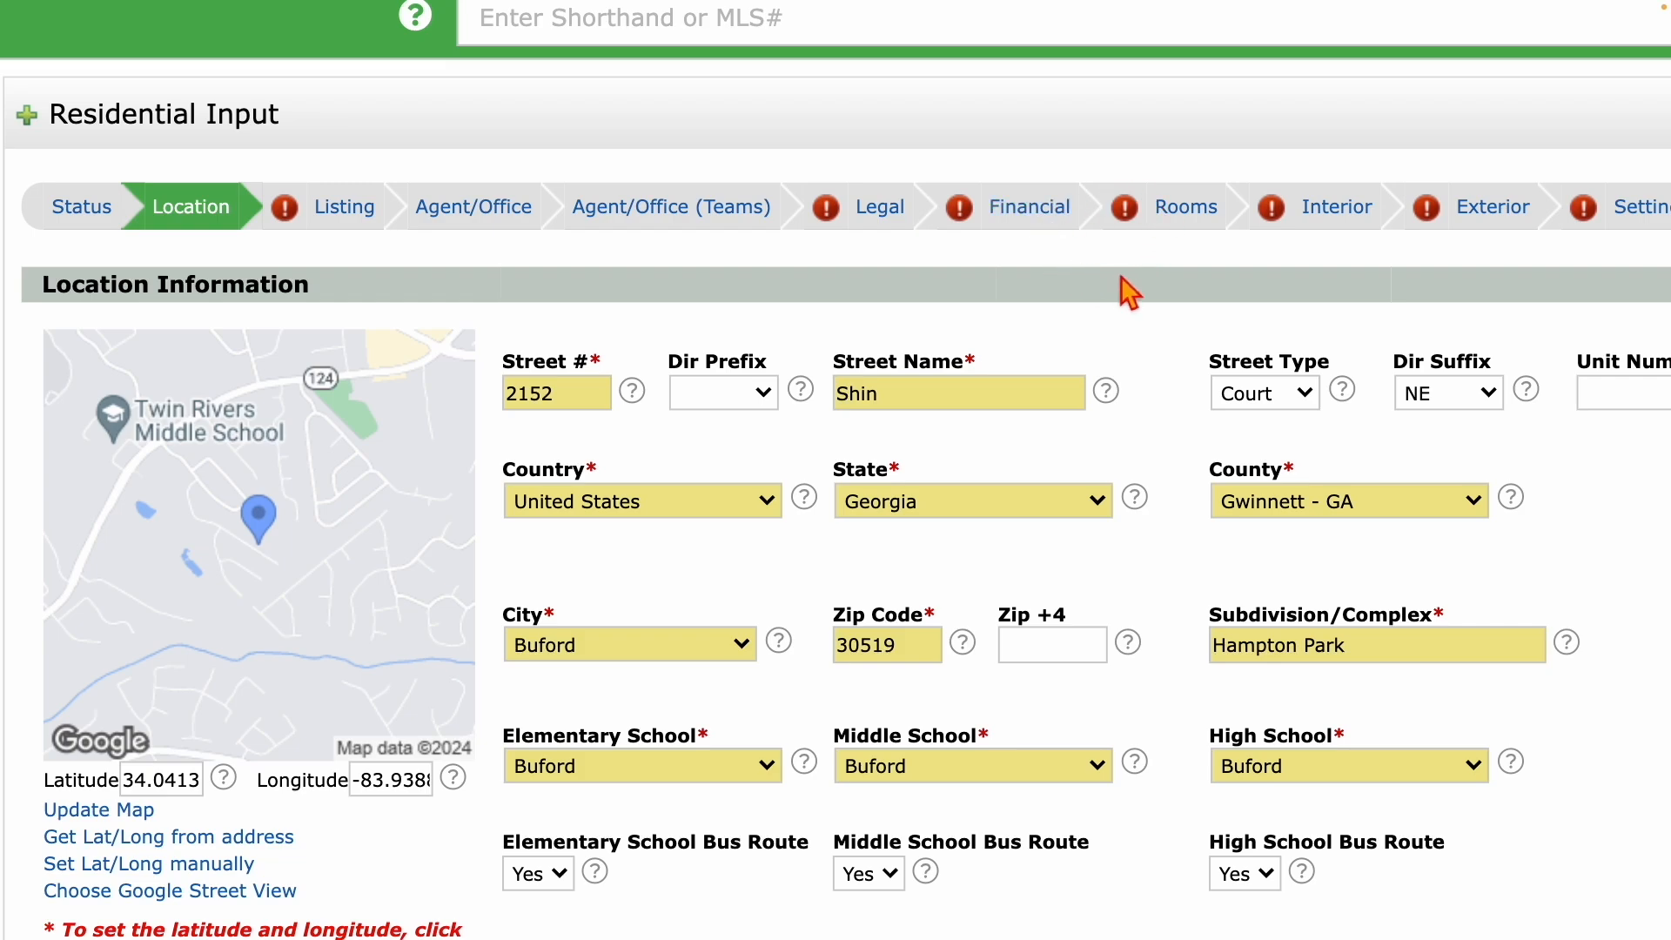
{"action": "scroll", "coordinate": [1121, 275], "scroll_direction": "right", "scroll_amount": 5}
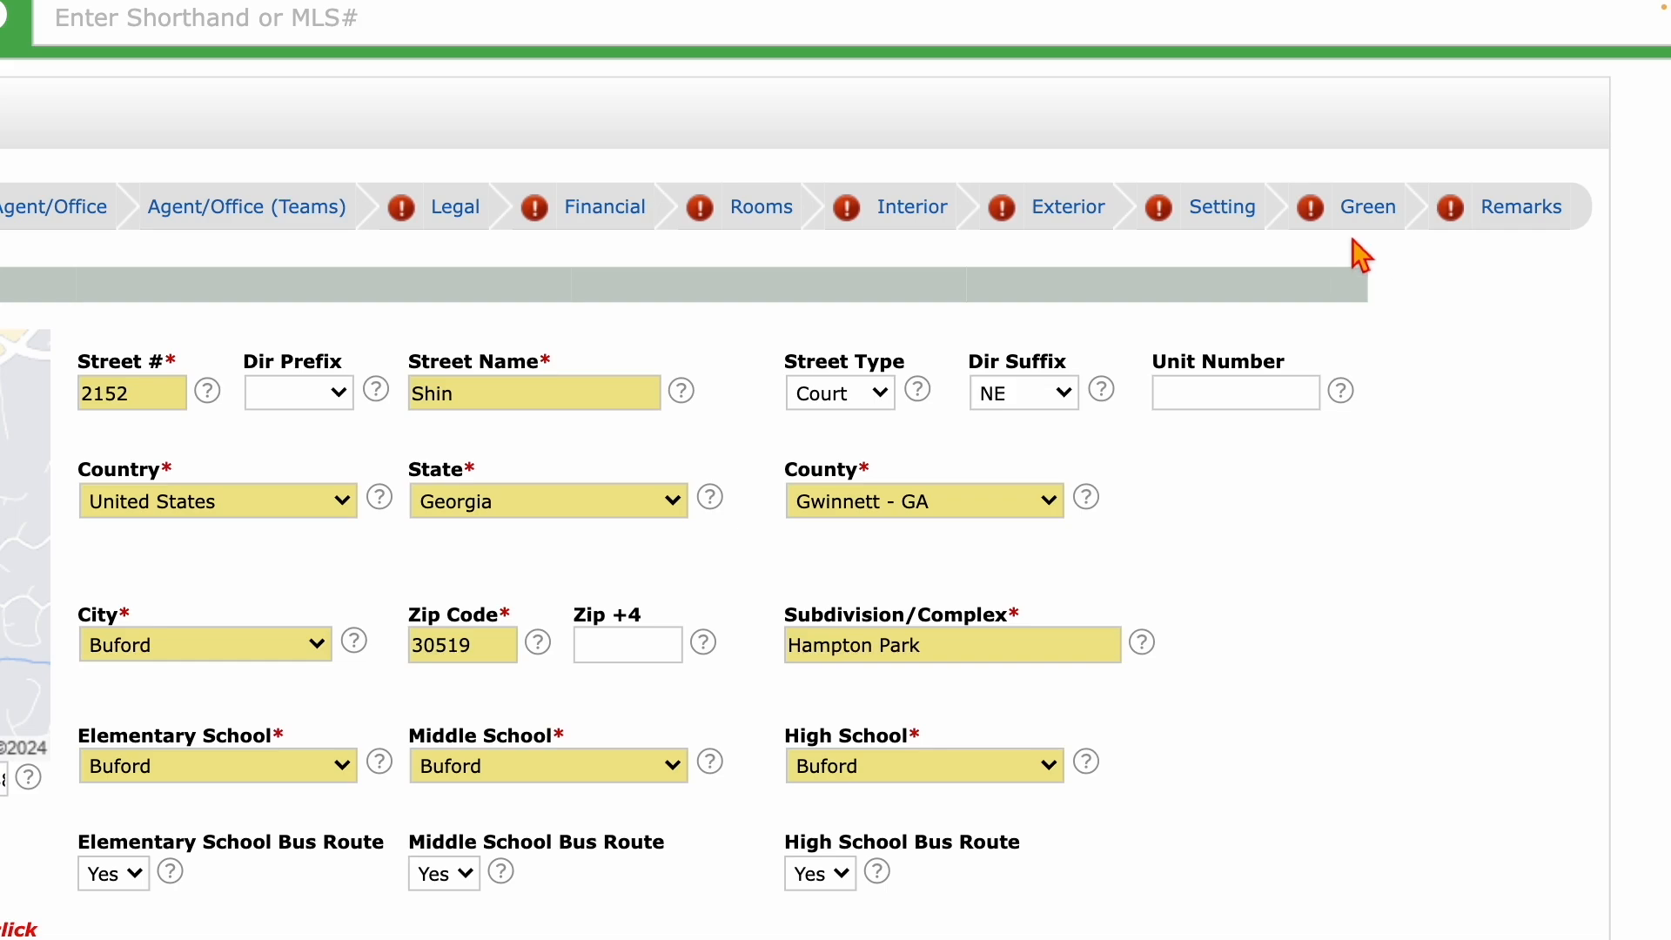
{"action": "scroll", "coordinate": [561, 294], "scroll_direction": "left", "scroll_amount": 4}
{"action": "scroll", "coordinate": [561, 294], "scroll_direction": "left", "scroll_amount": 1}
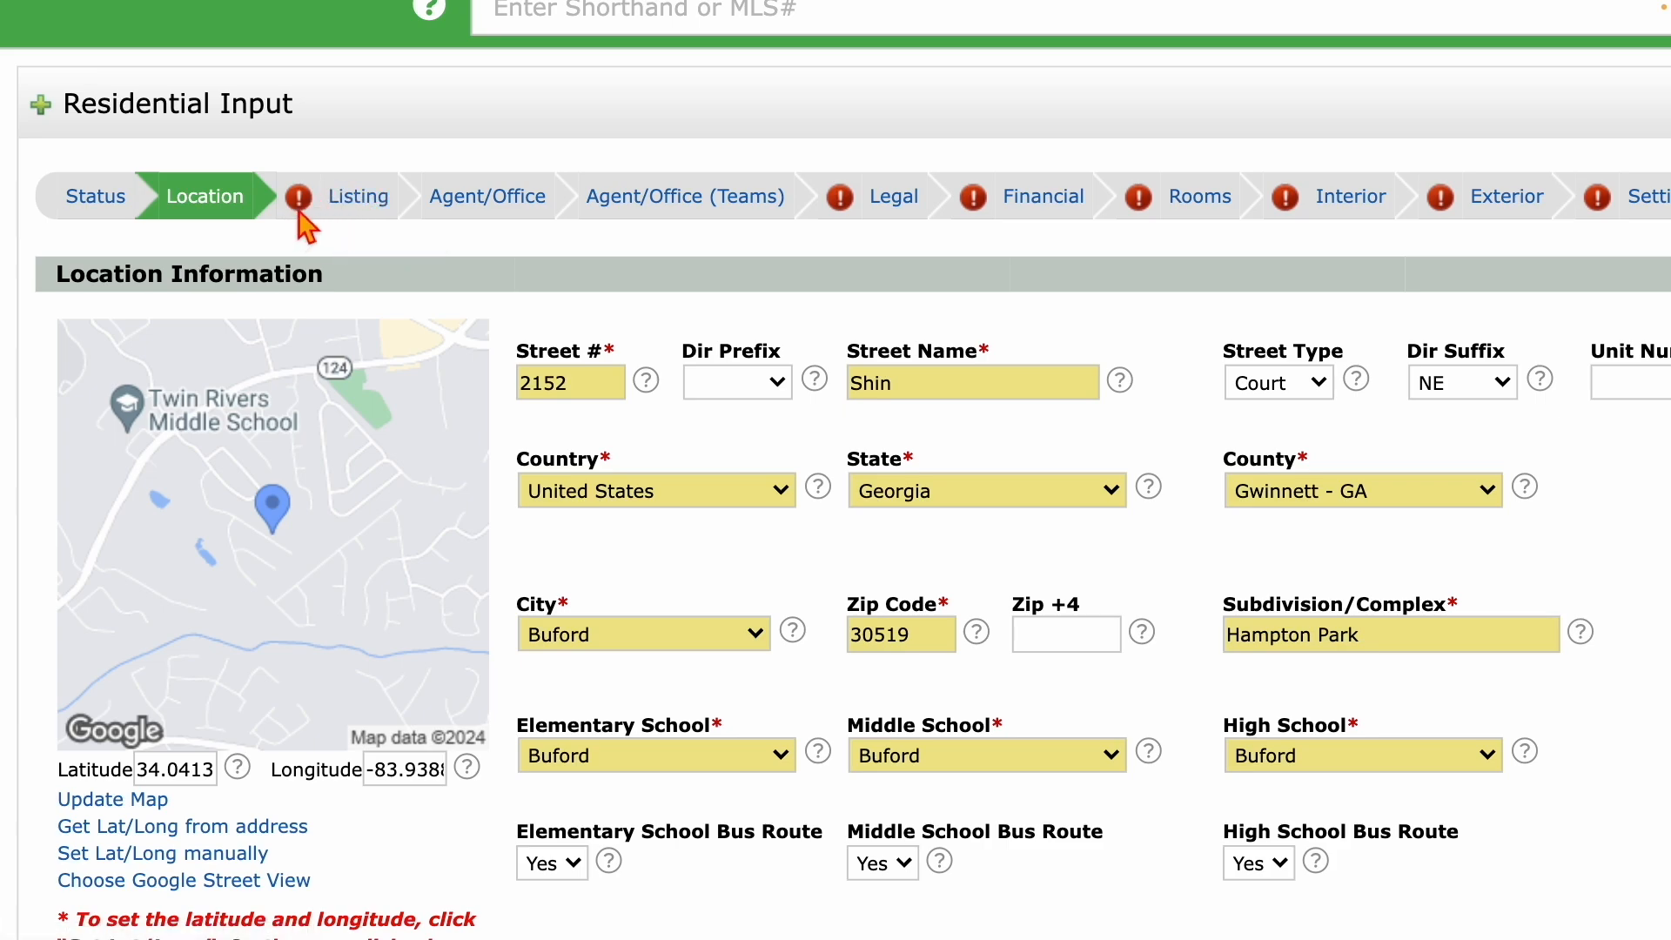
In the Listing section, choose Residential Detached, Single Family Residence, and enter list price 300000.
{"action": "left_click", "coordinate": [357, 198]}
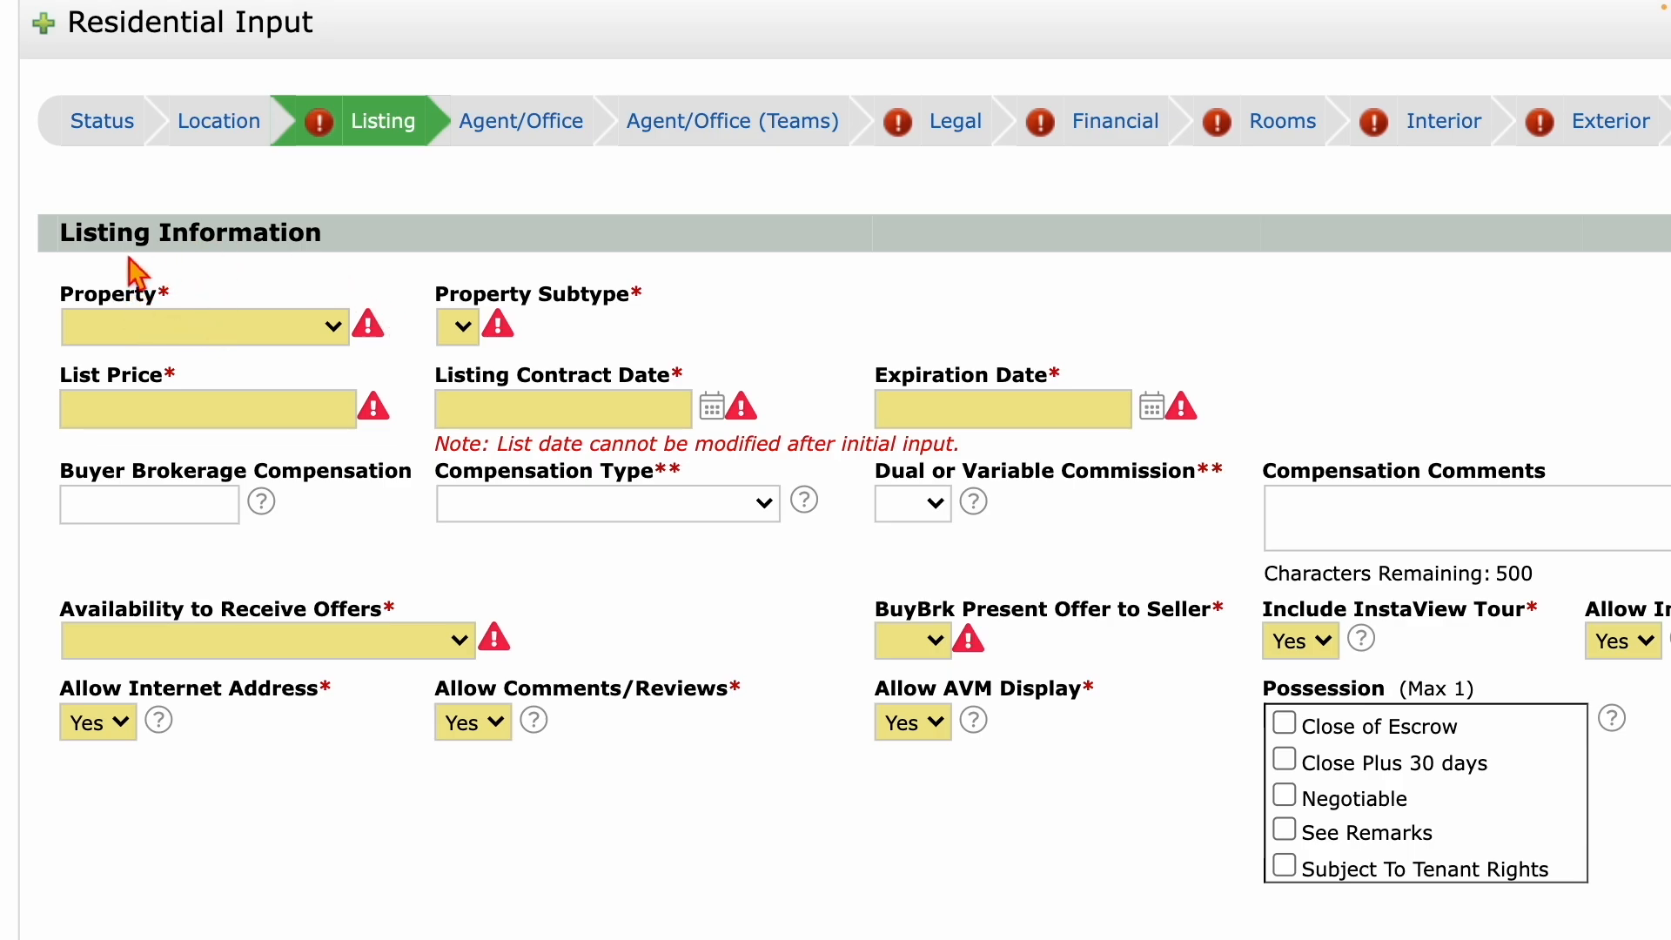
{"action": "left_click", "coordinate": [251, 339]}
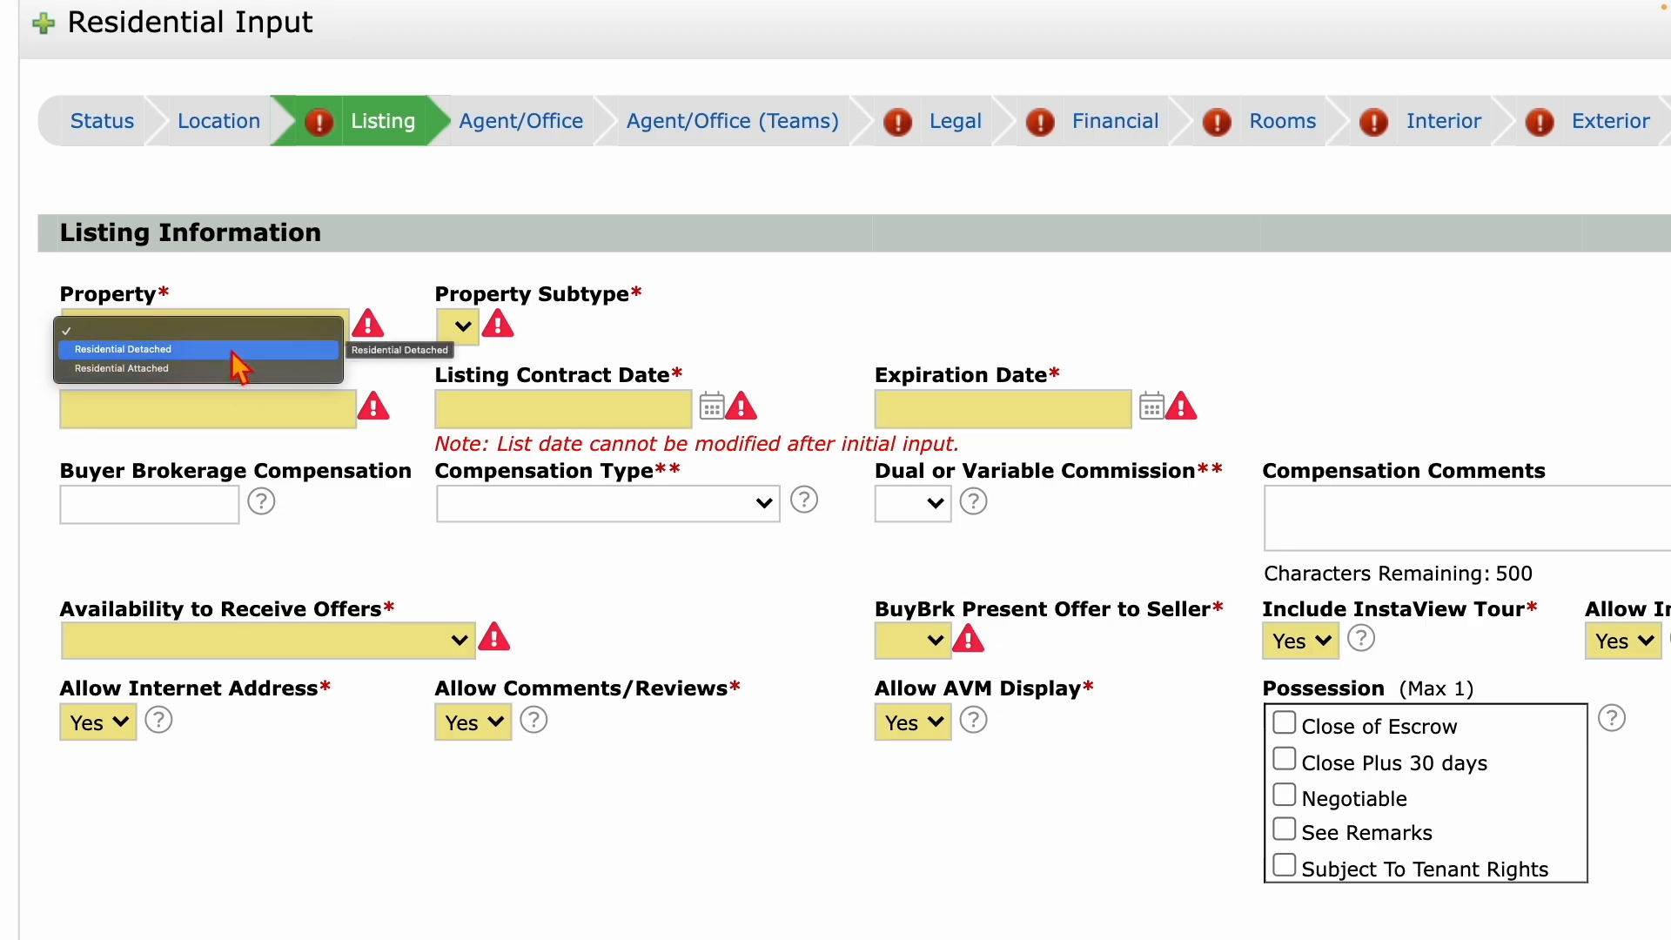
{"action": "left_click", "coordinate": [136, 354]}
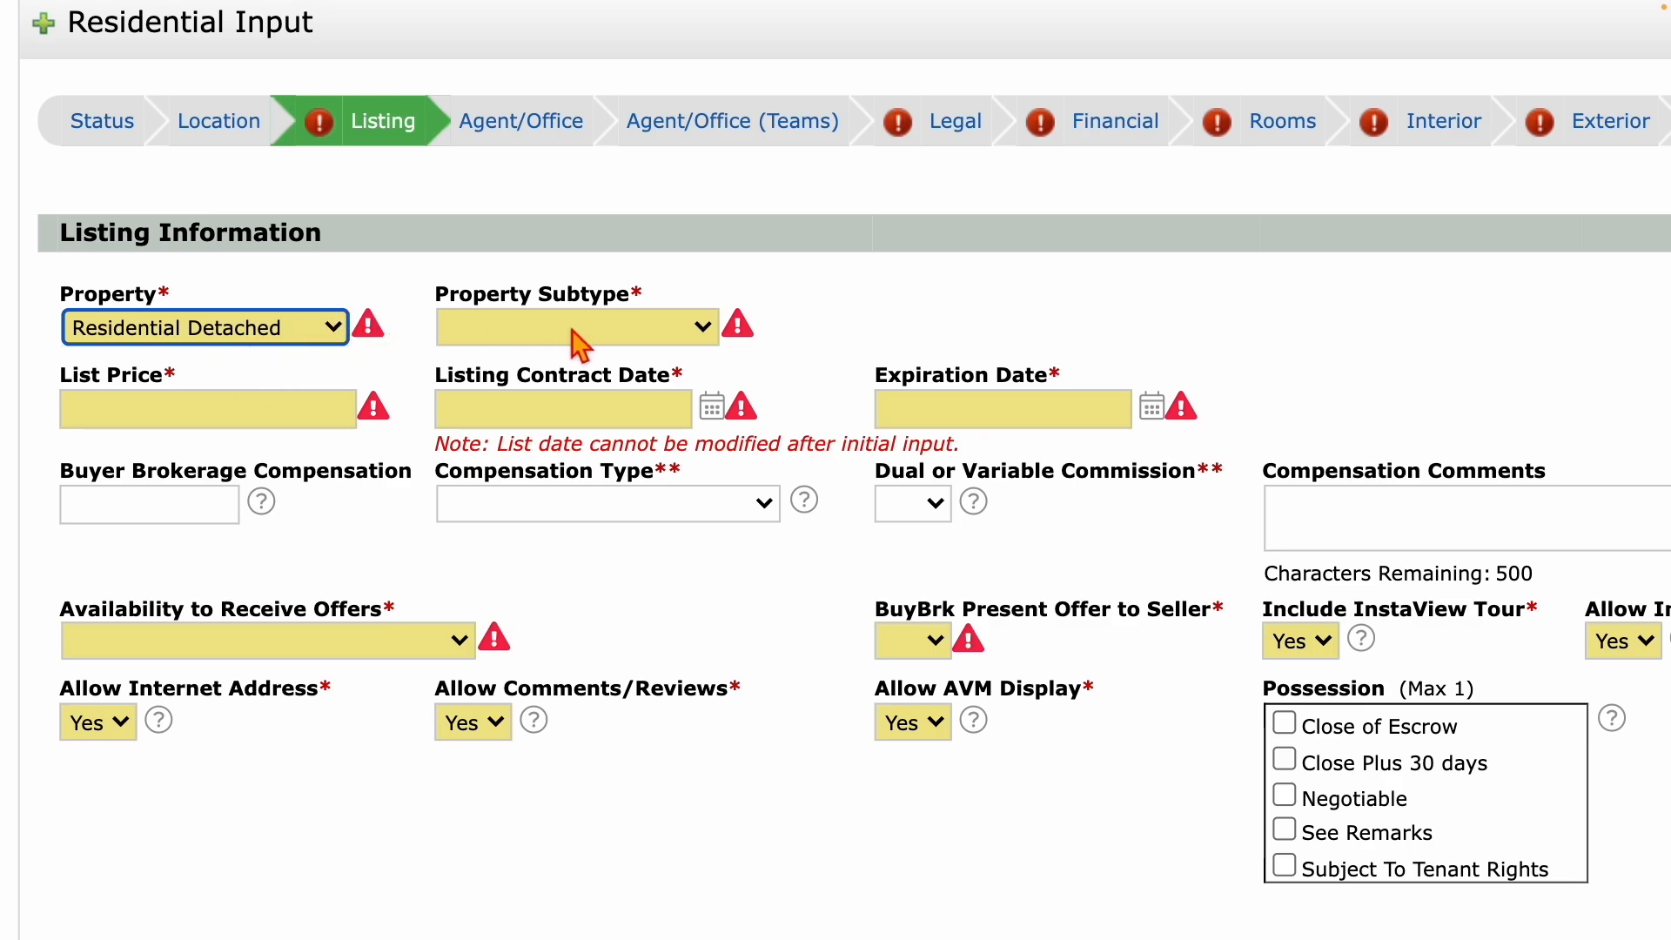
{"action": "left_click", "coordinate": [513, 329]}
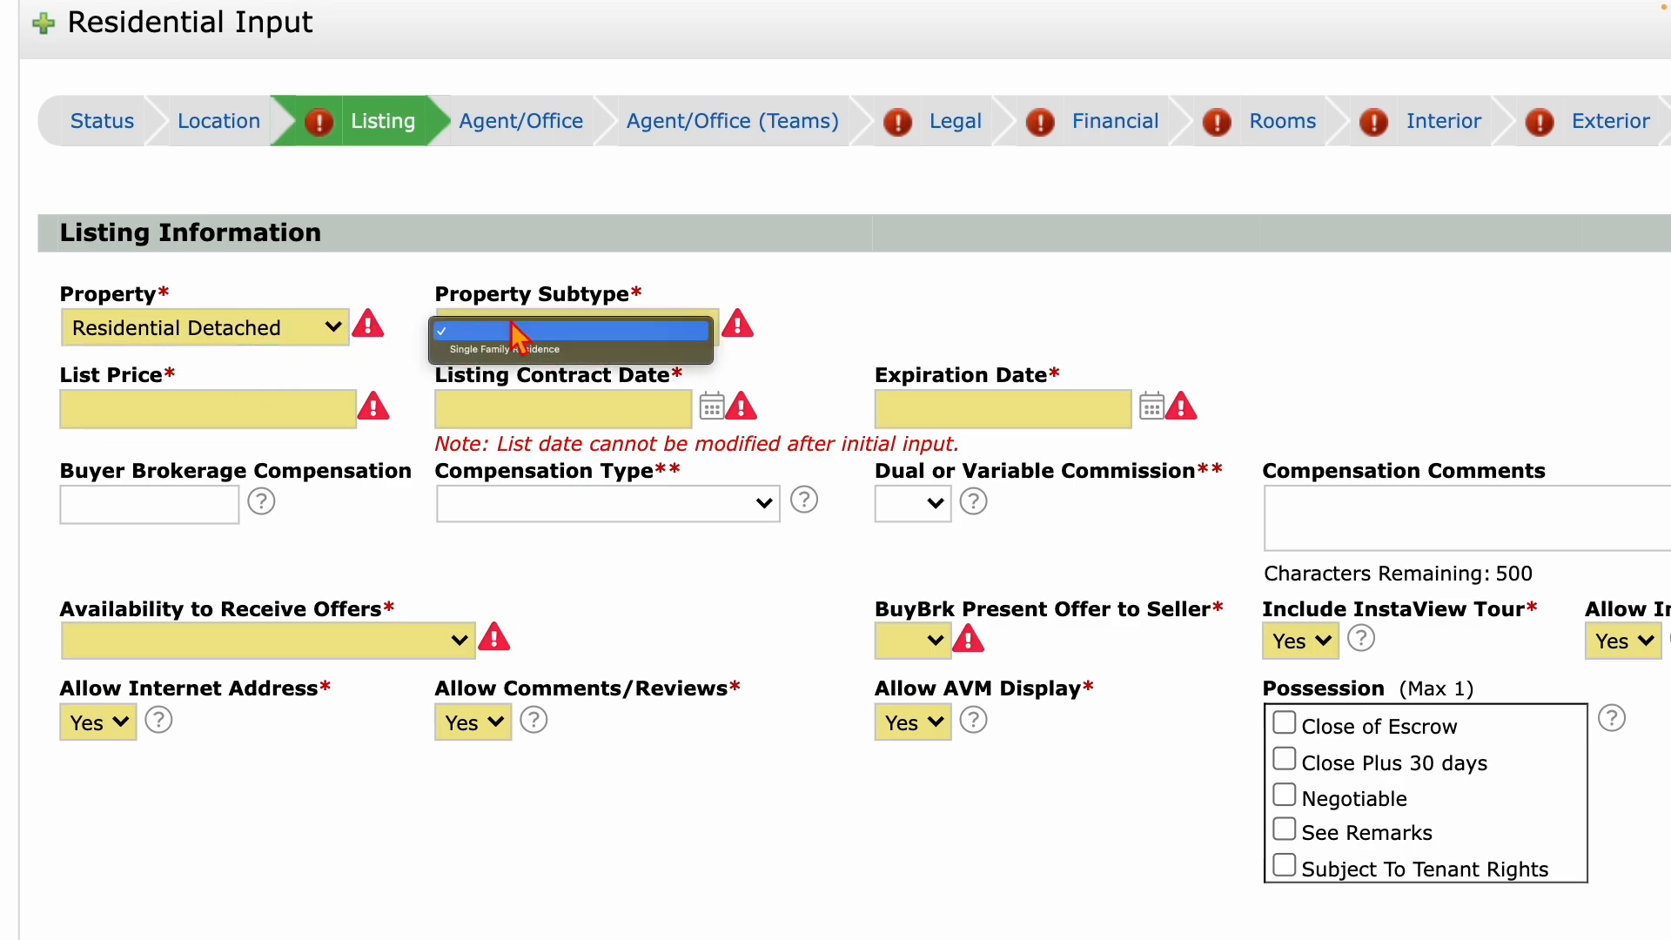
{"action": "left_click", "coordinate": [485, 349]}
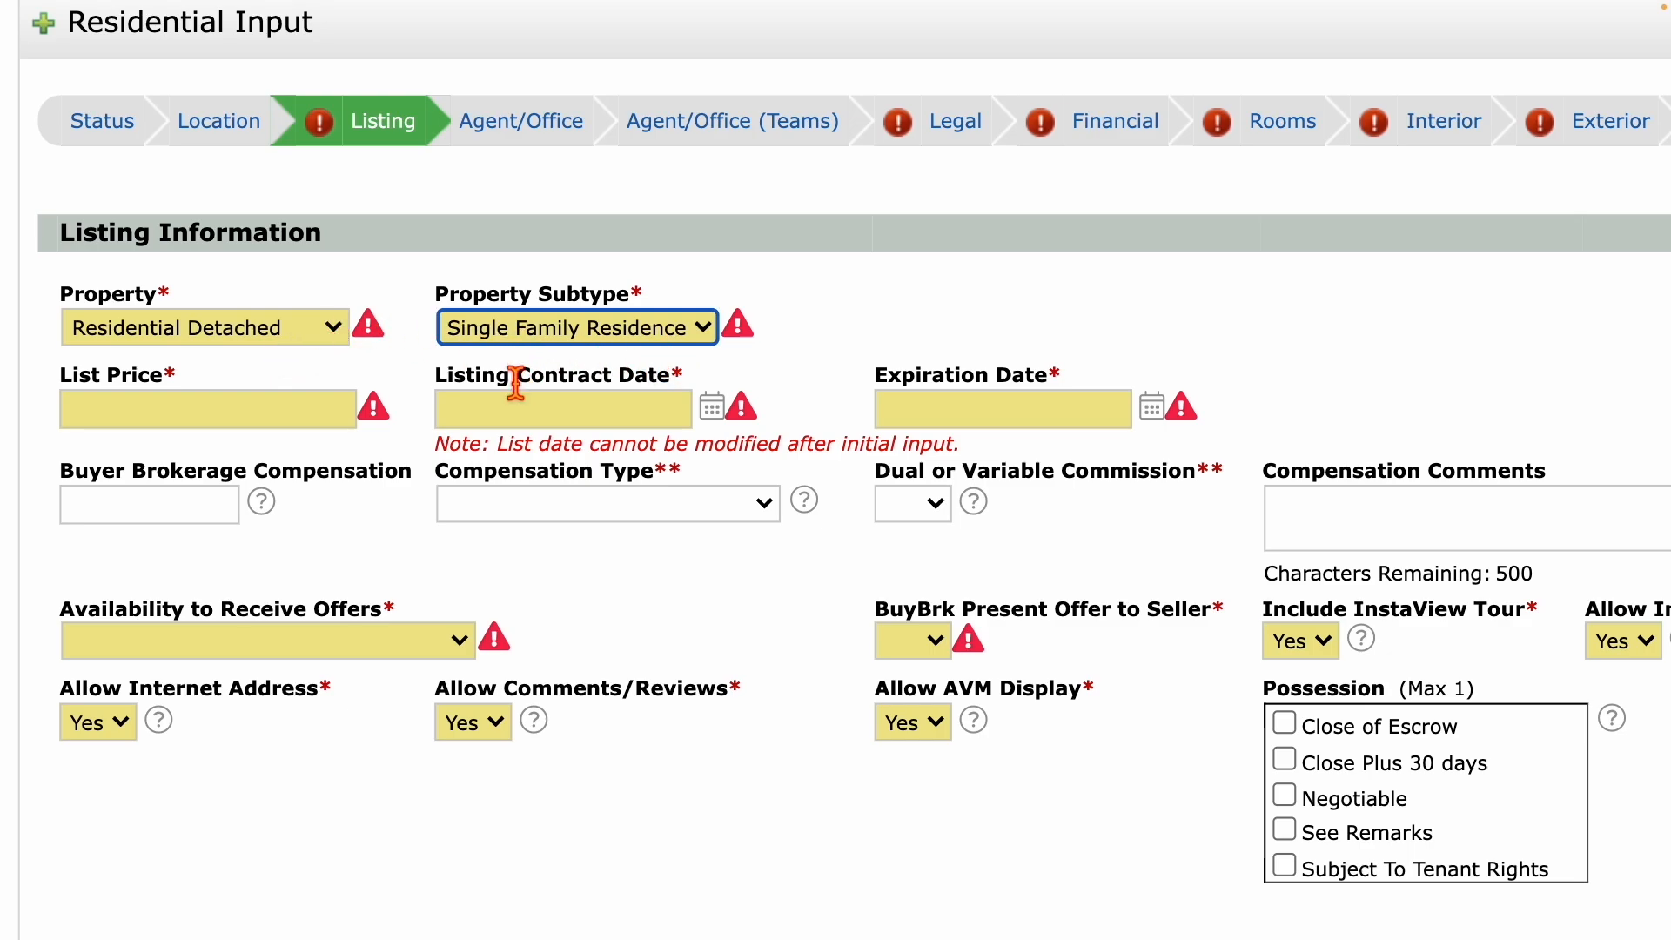
{"action": "scroll", "coordinate": [514, 383], "scroll_direction": "down", "scroll_amount": 5}
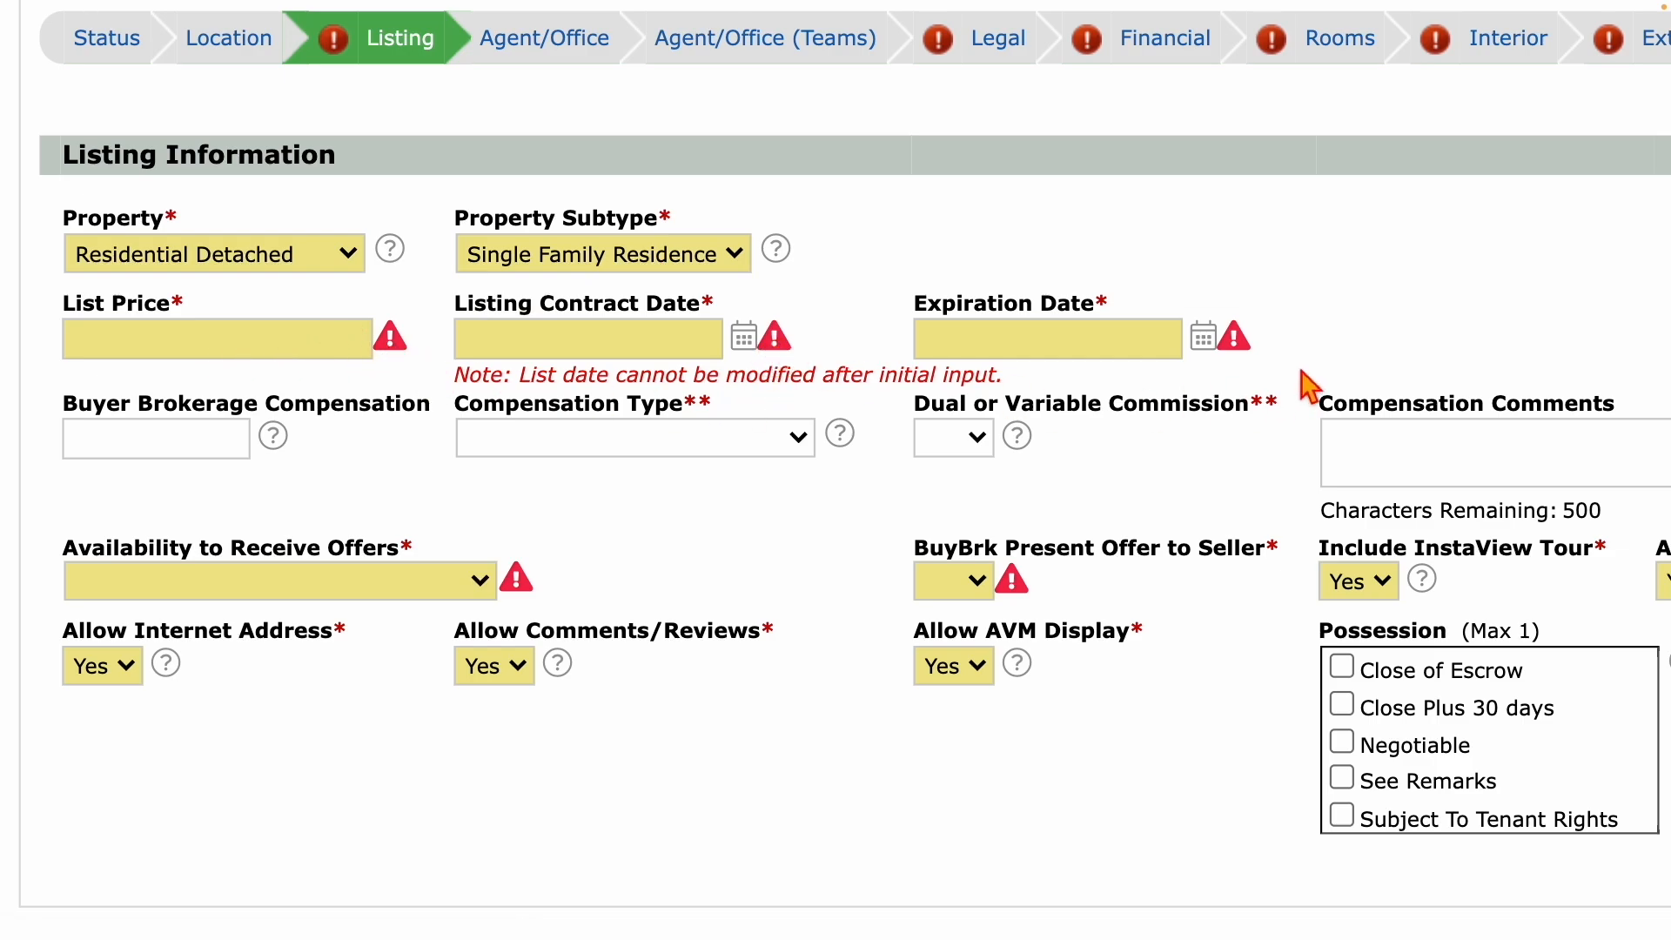
{"action": "left_click", "coordinate": [283, 348]}
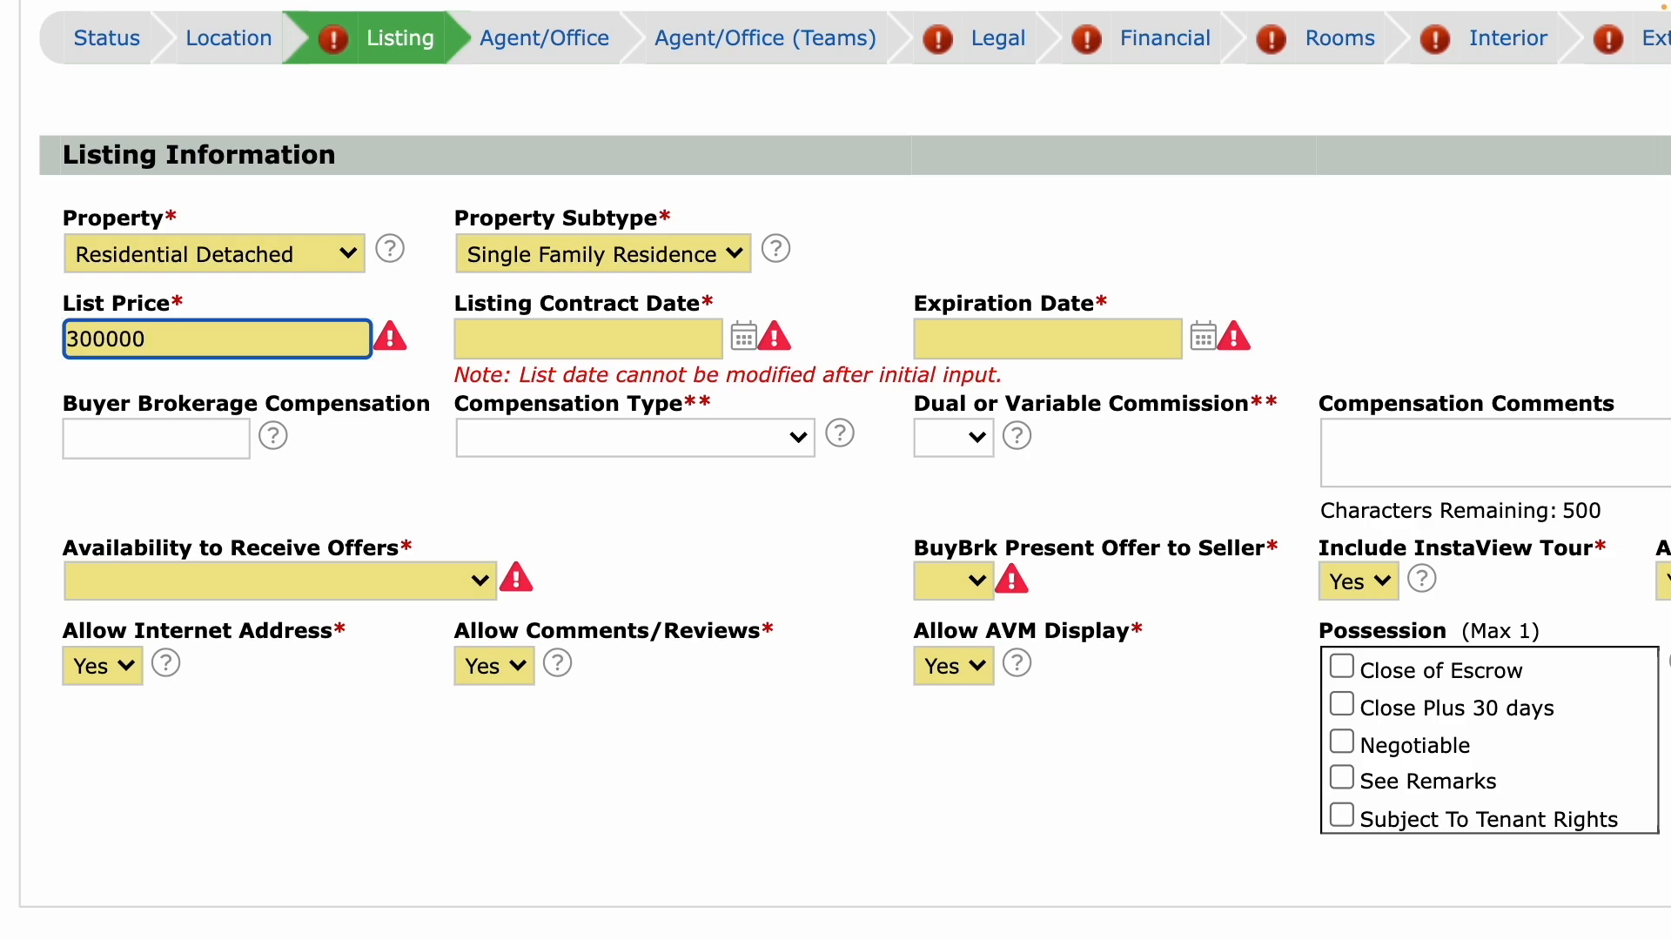
Set the Listing Contract Date to 06/14/2024 from the calendar.
{"action": "left_click", "coordinate": [533, 348]}
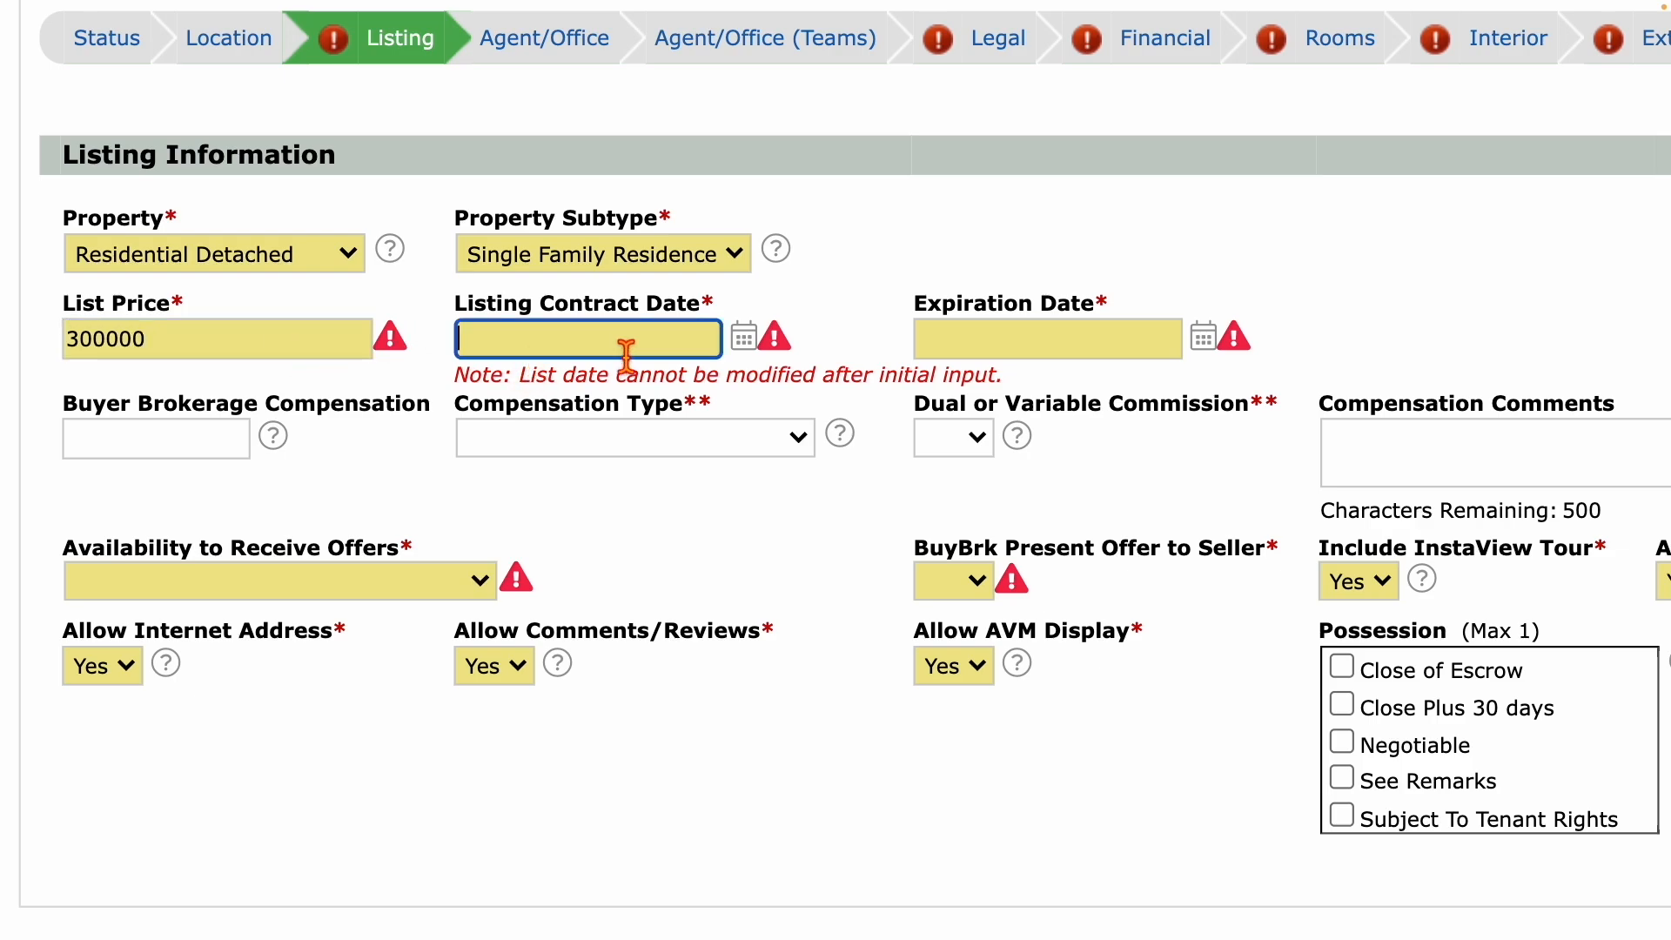
{"action": "left_click", "coordinate": [743, 338]}
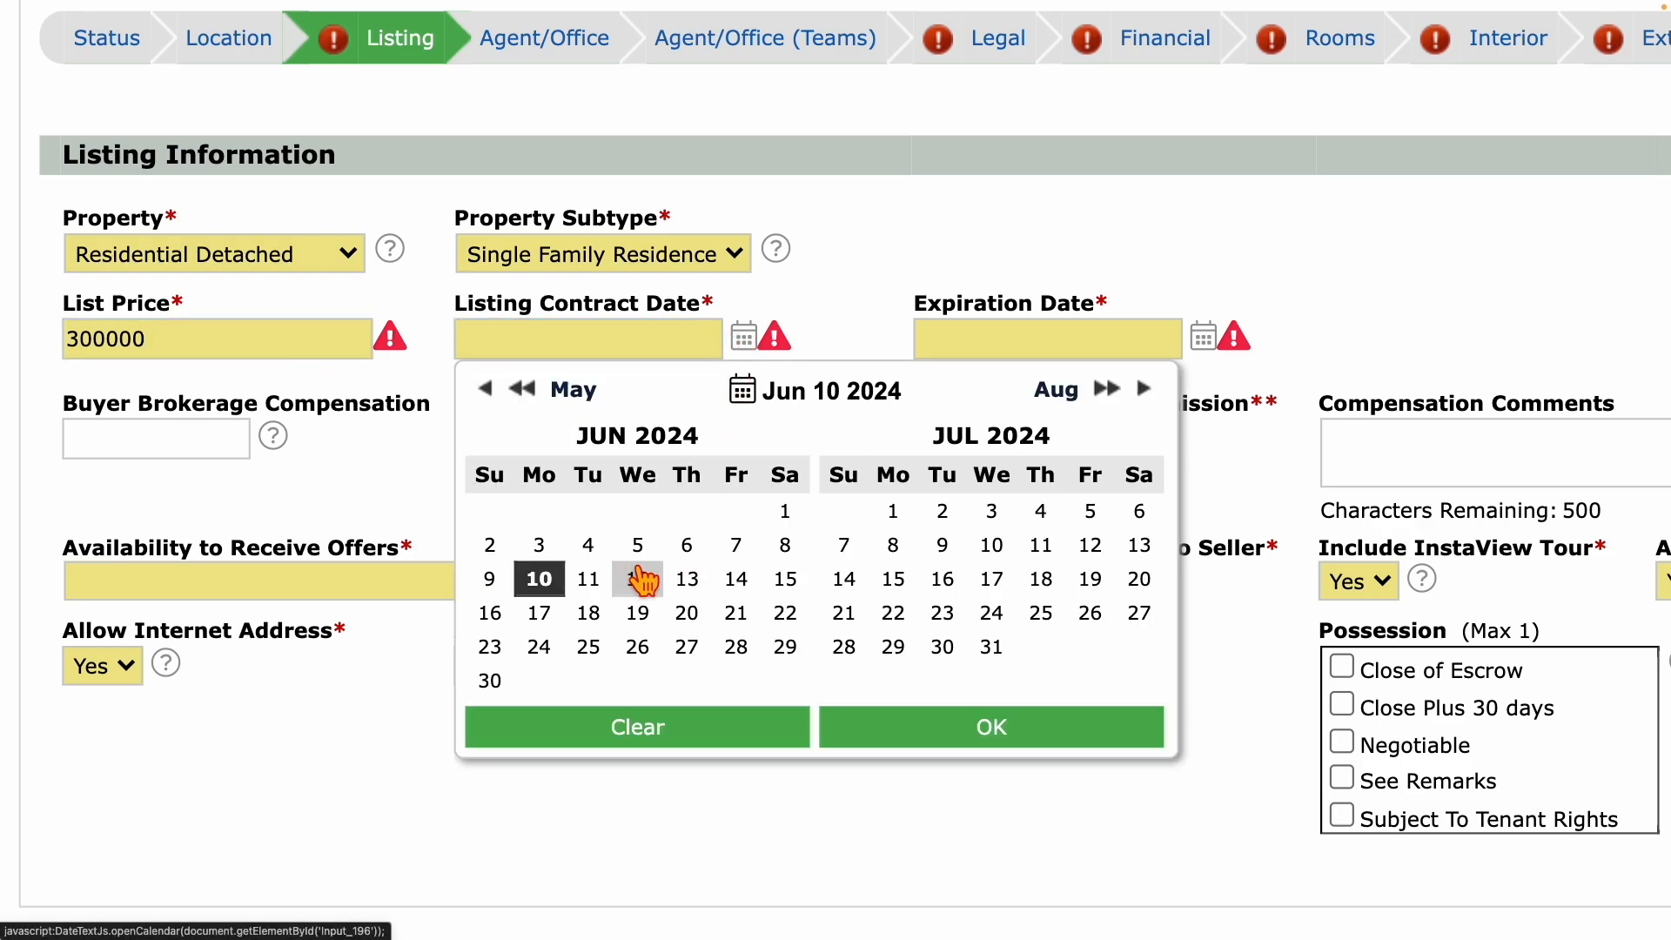
{"action": "left_click", "coordinate": [735, 578]}
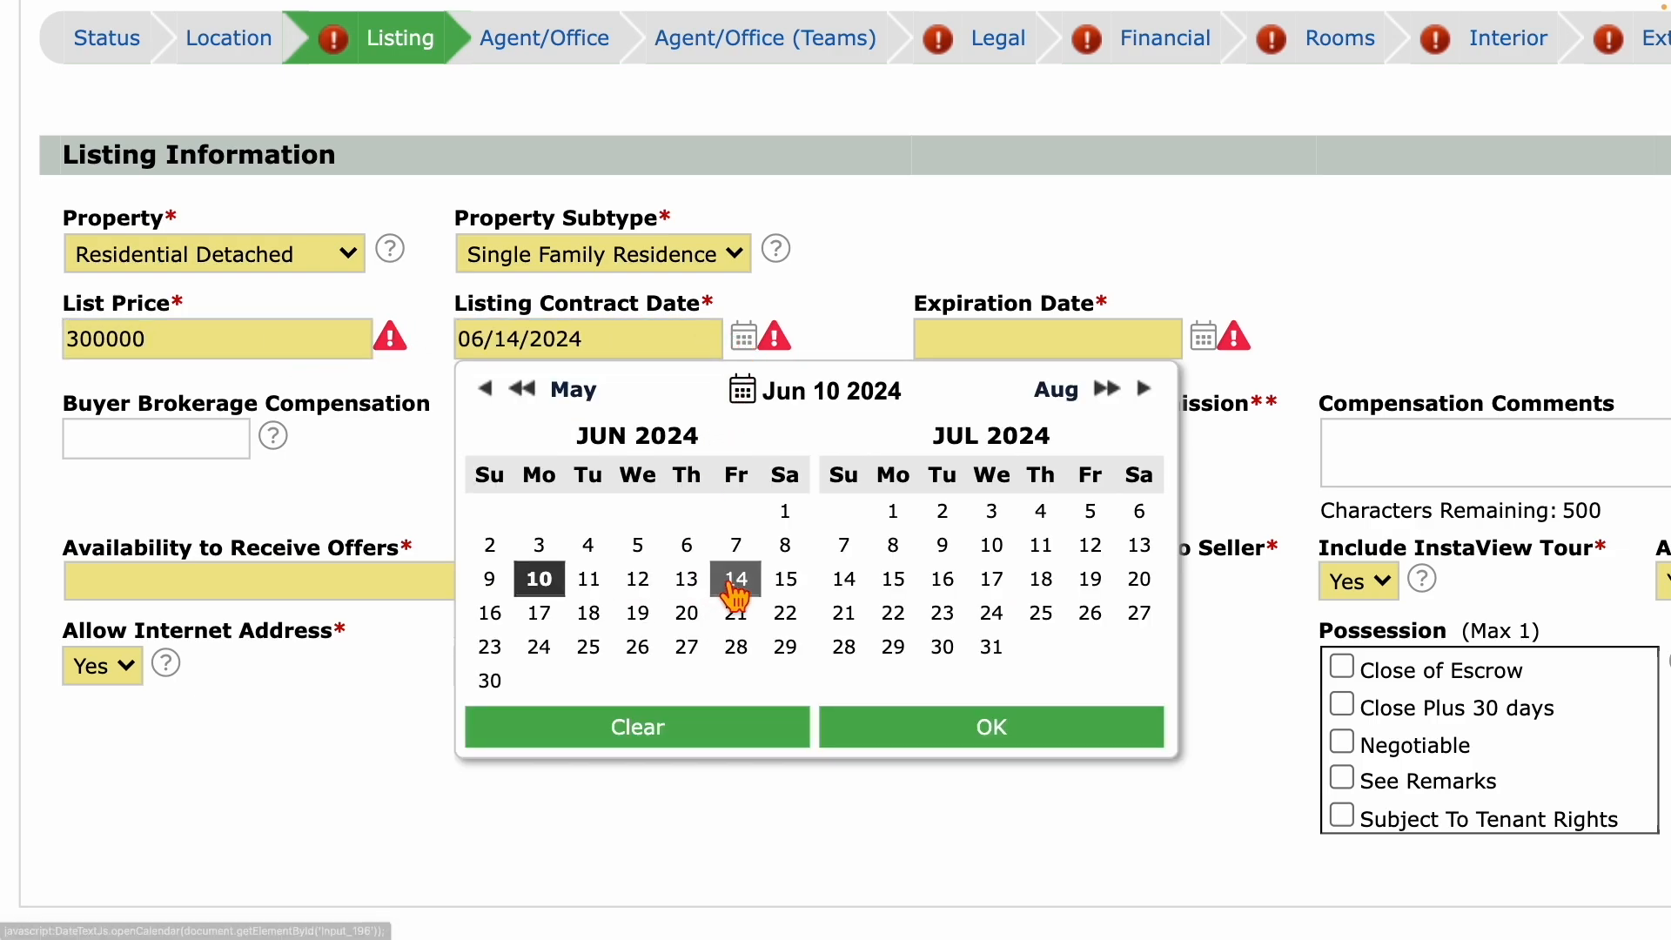
{"action": "left_click", "coordinate": [894, 727]}
Set the Expiration Date to 06/30/2025 and revalidate the form.
{"action": "left_click", "coordinate": [1204, 339]}
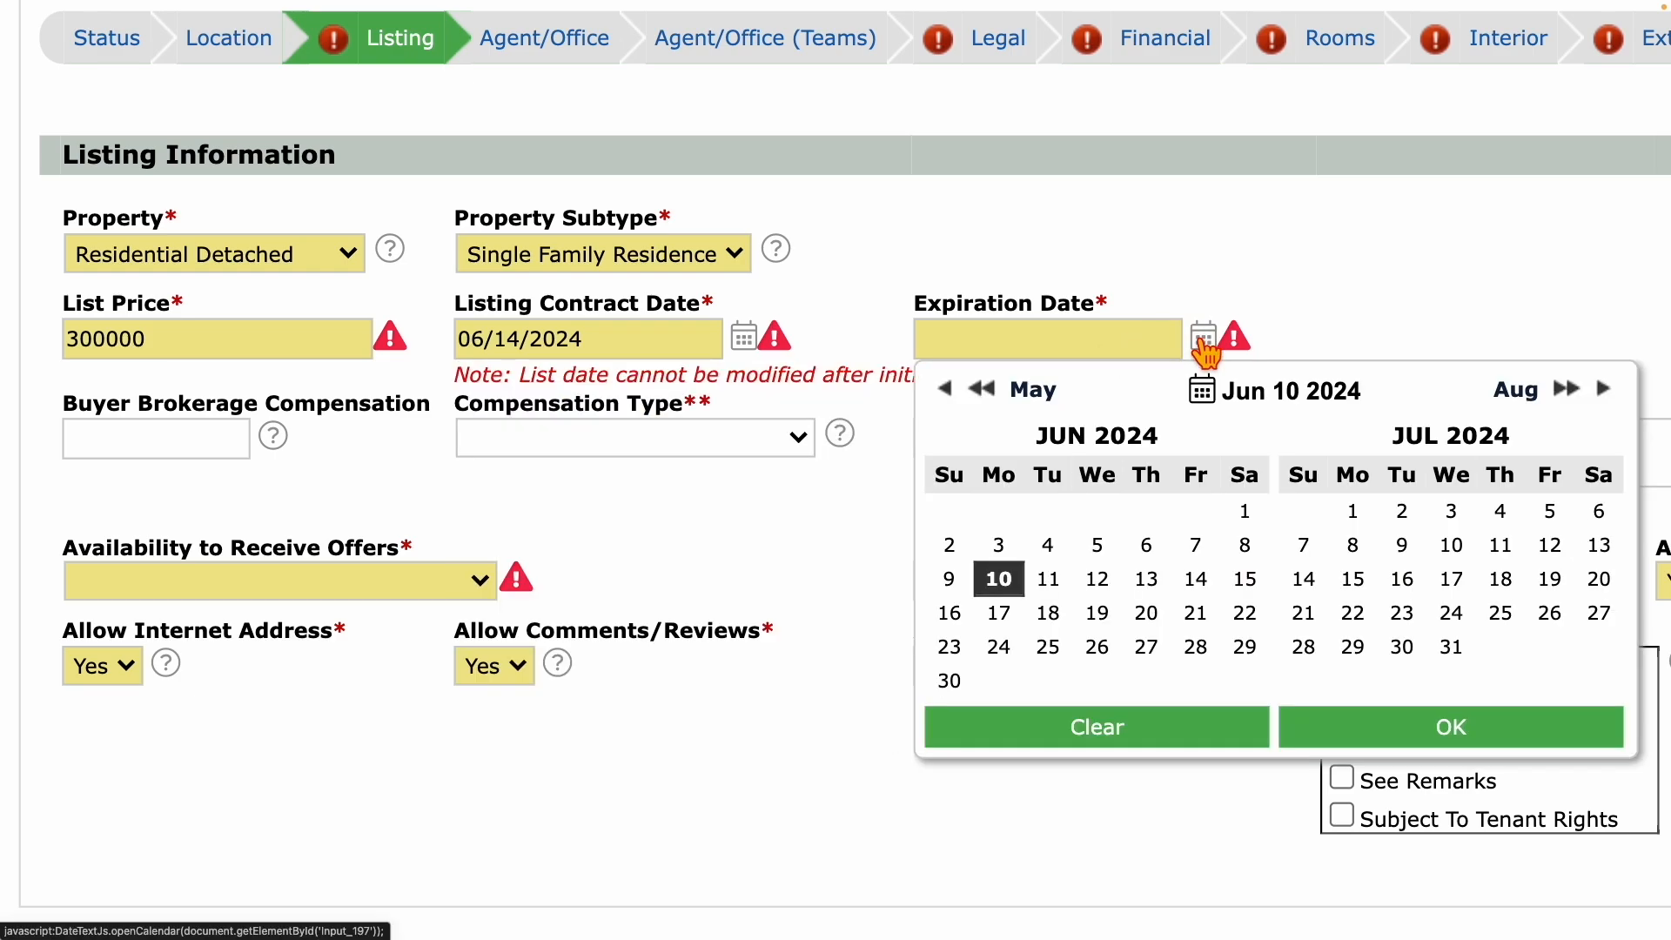
{"action": "left_click", "coordinate": [1569, 391]}
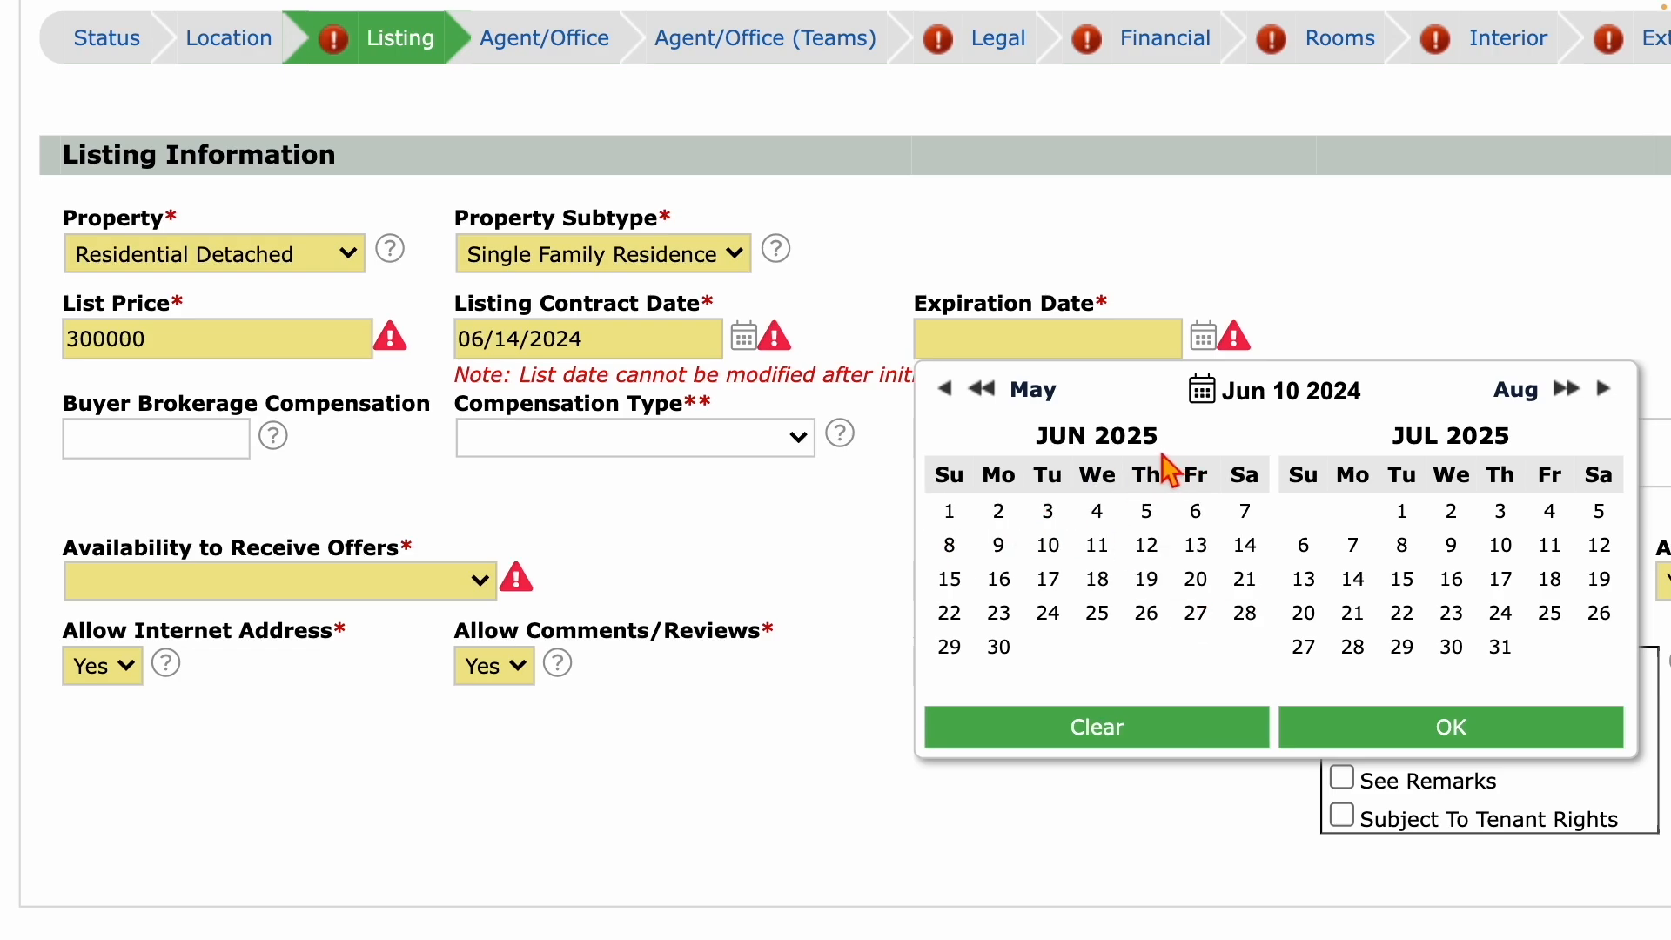
{"action": "left_click", "coordinate": [997, 655]}
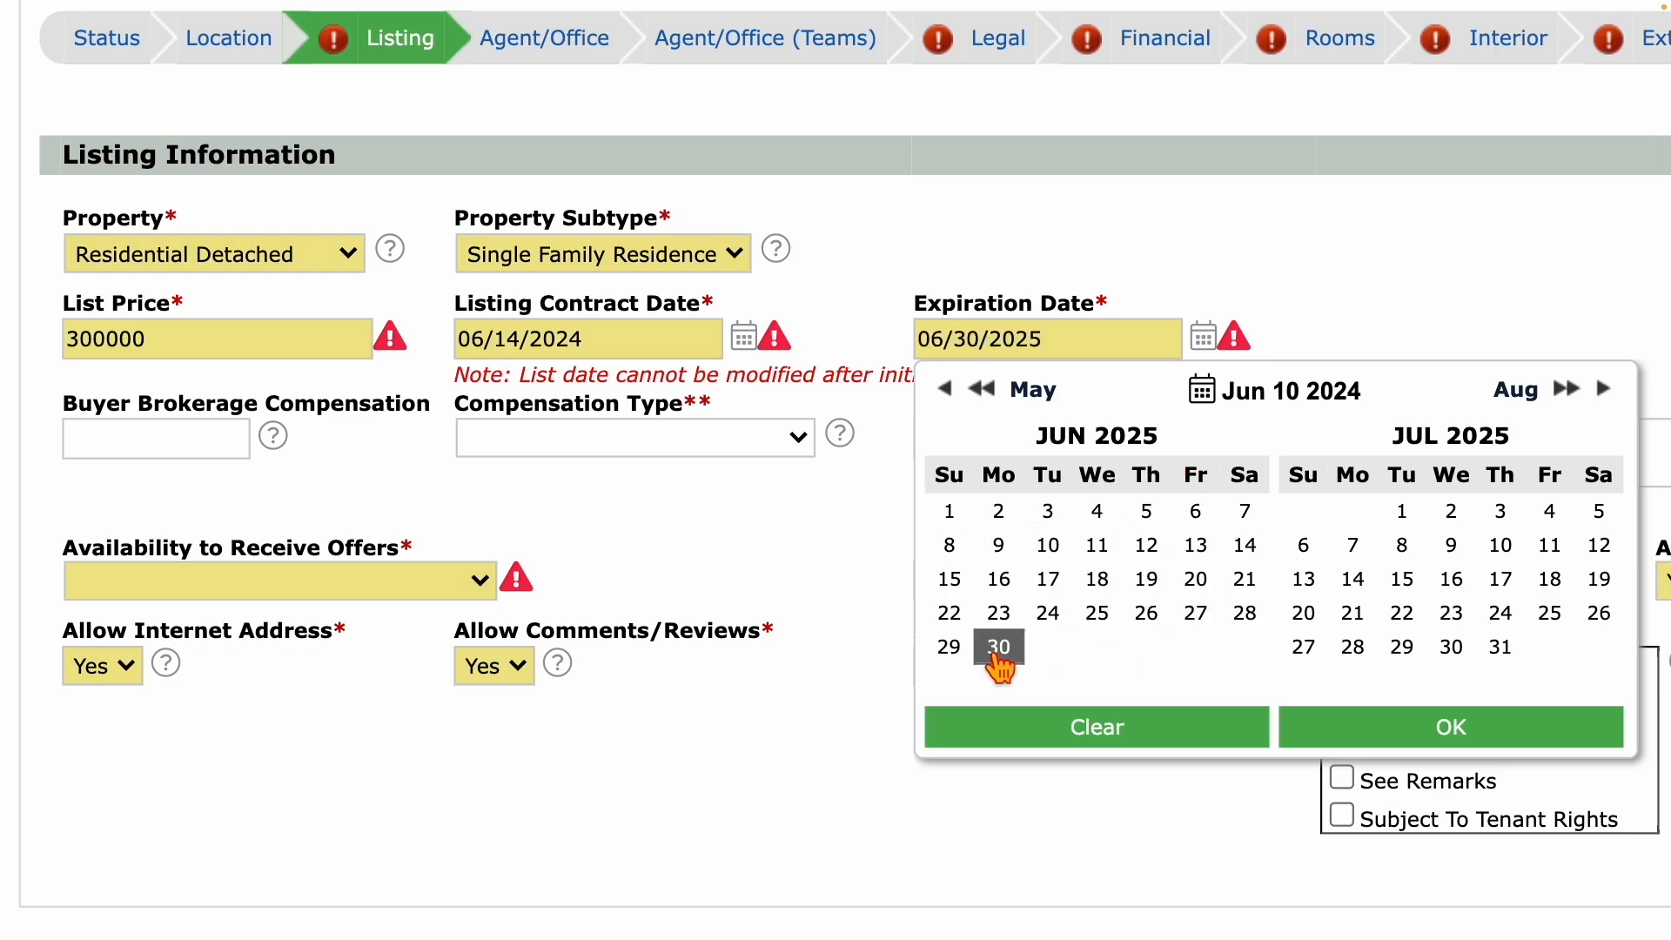
{"action": "left_click", "coordinate": [1407, 729]}
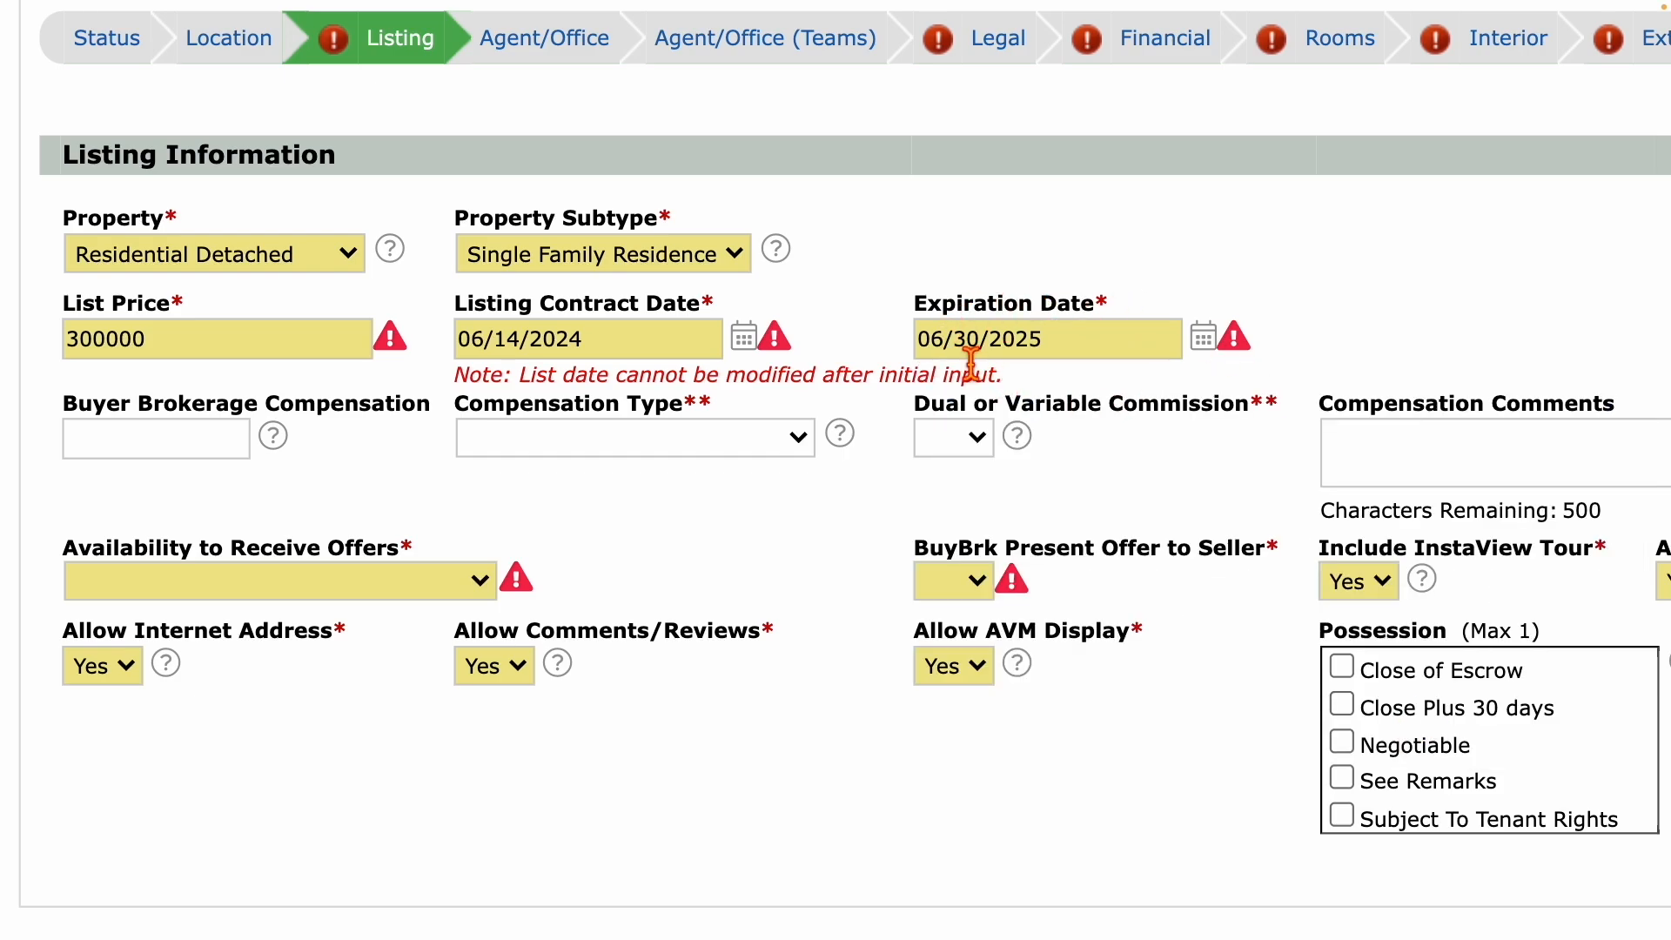
{"action": "scroll", "coordinate": [764, 530], "scroll_direction": "down", "scroll_amount": 5}
{"action": "left_click", "coordinate": [374, 701]}
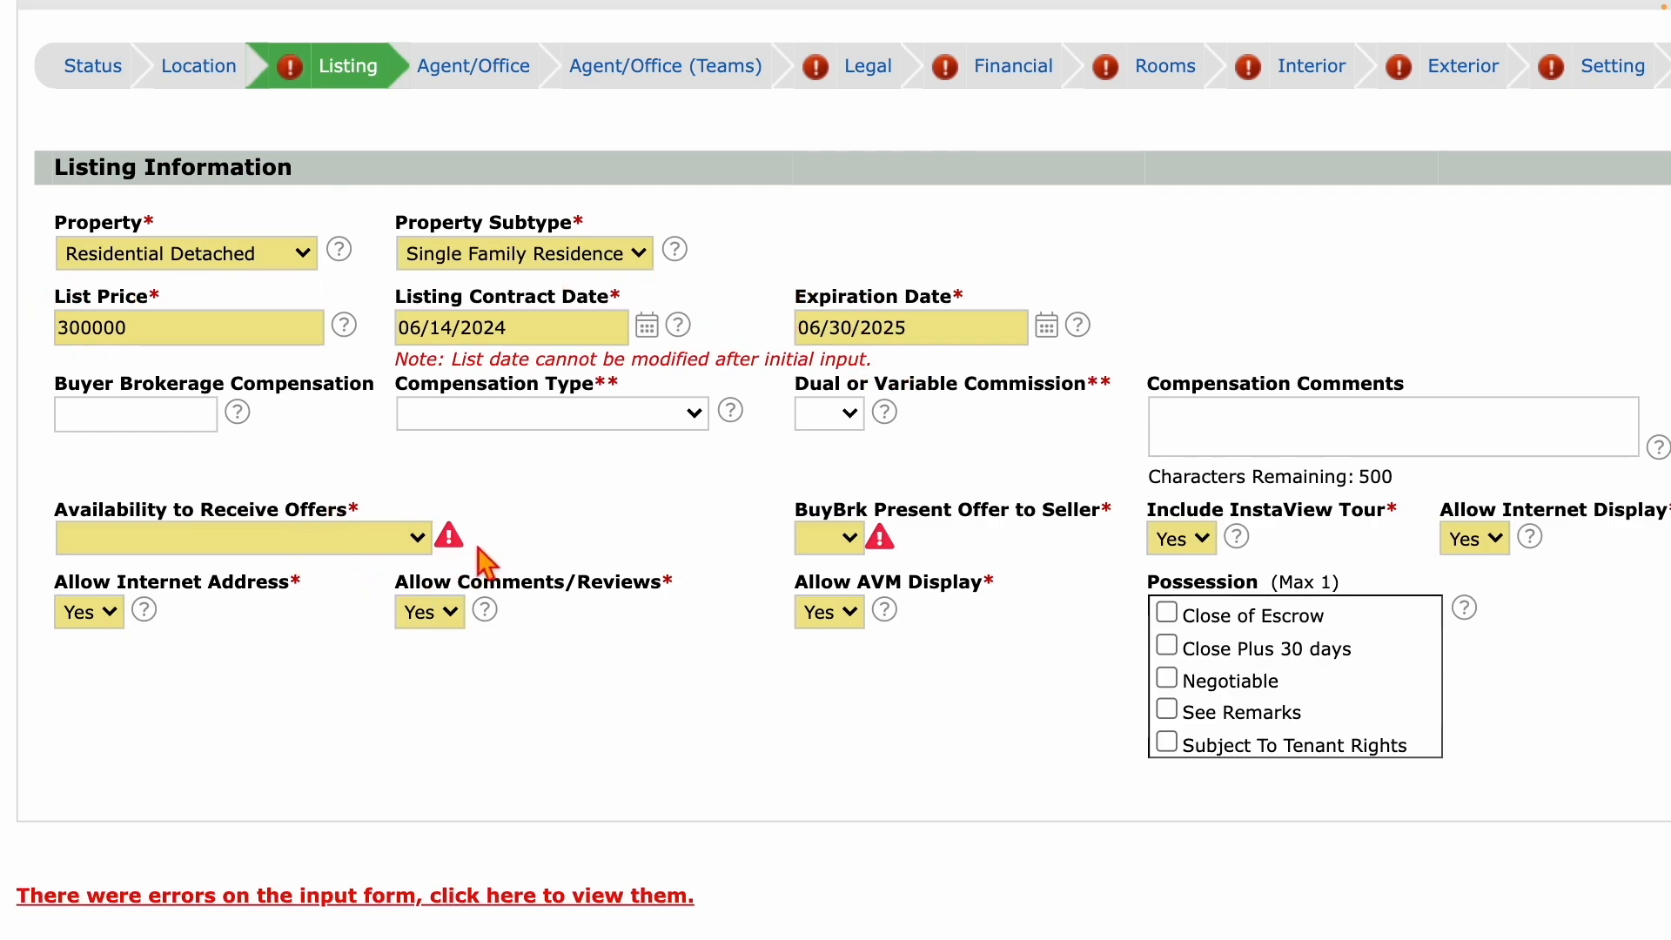
Choose Conditions Exist: See Priv Rmrks for offers and Yes for BuyBrk Present Offer, then revalidate.
{"action": "left_click", "coordinate": [415, 537]}
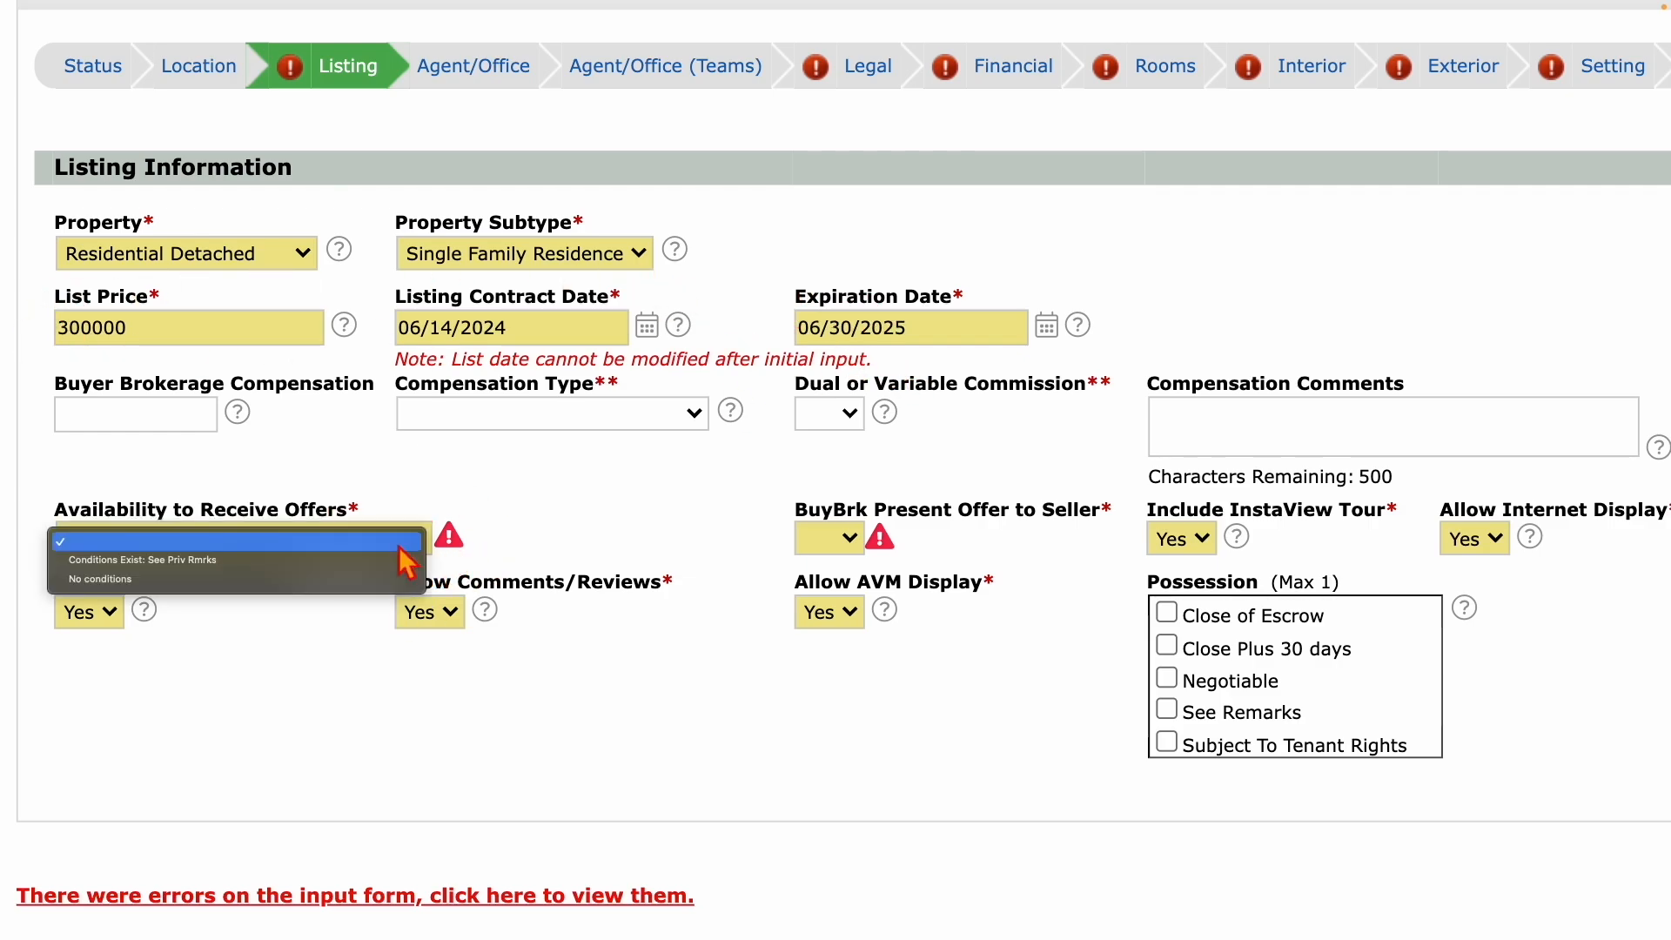
{"action": "left_click", "coordinate": [238, 565]}
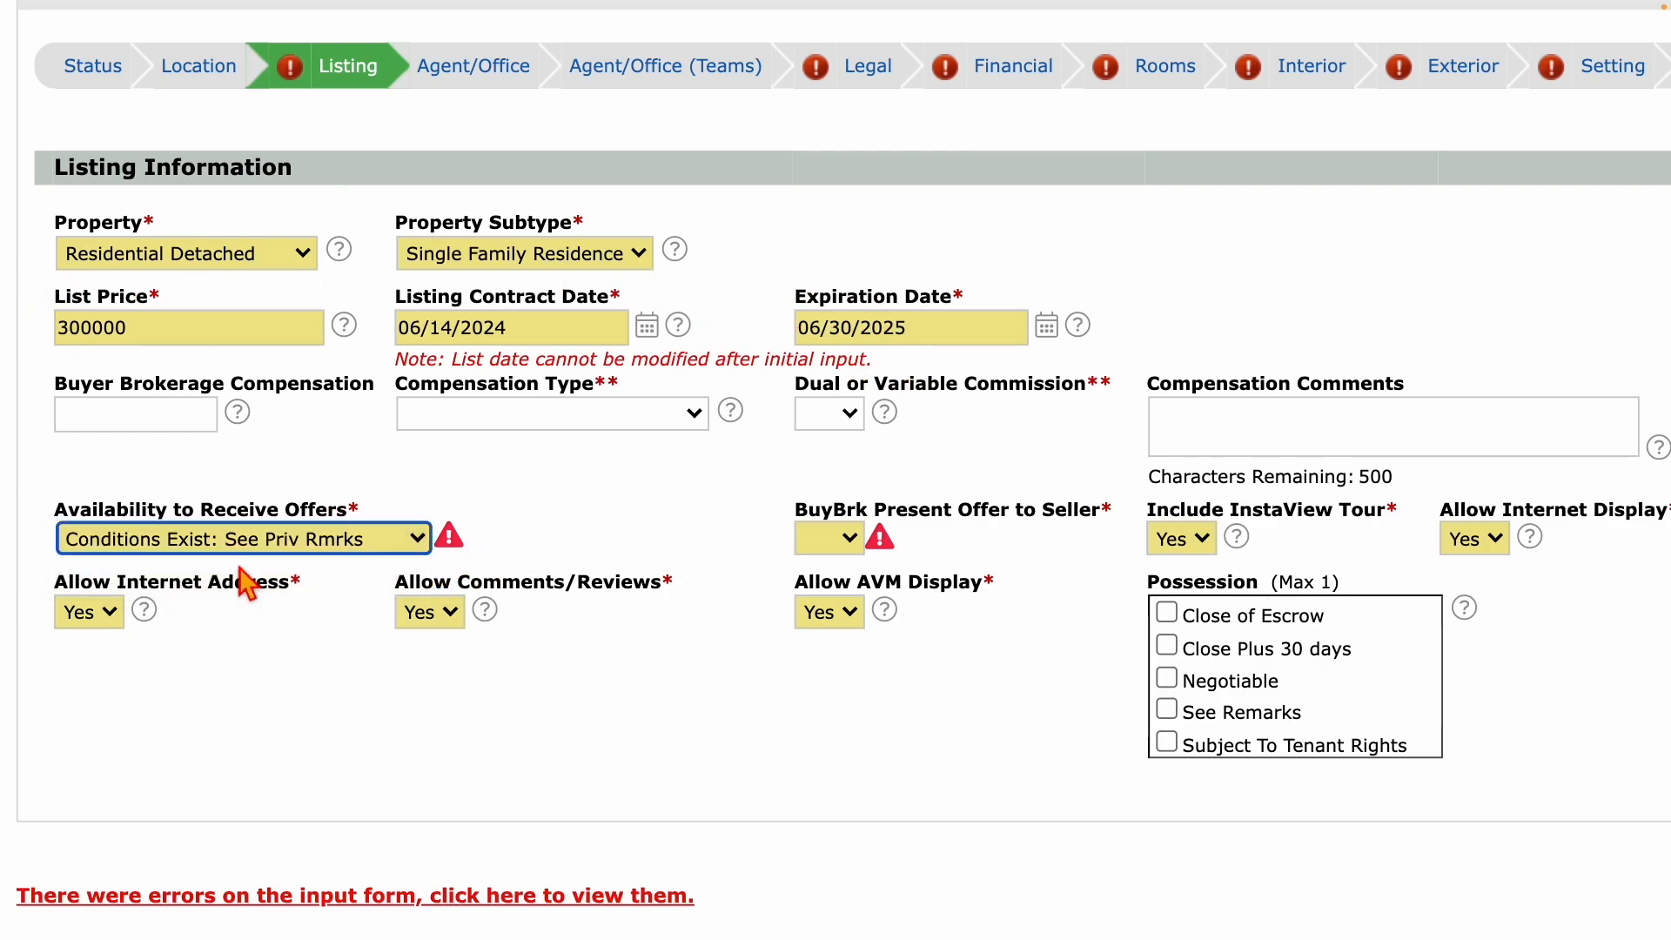
{"action": "left_click", "coordinate": [851, 539]}
{"action": "left_click", "coordinate": [834, 581]}
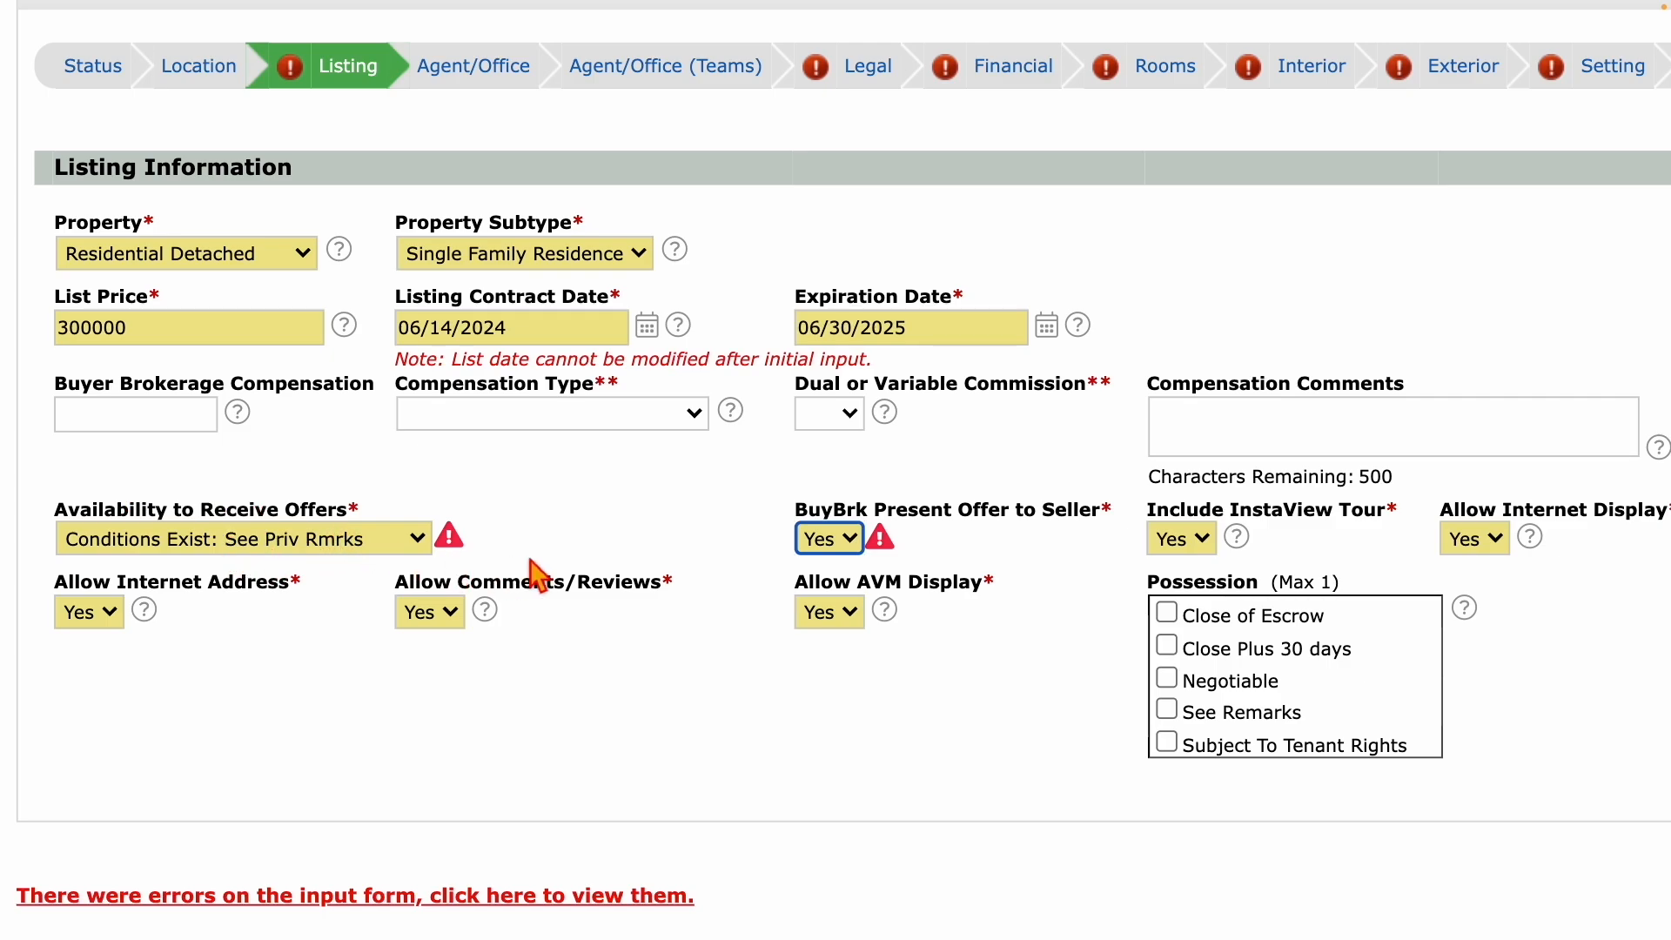
{"action": "scroll", "coordinate": [818, 619], "scroll_direction": "down", "scroll_amount": 2}
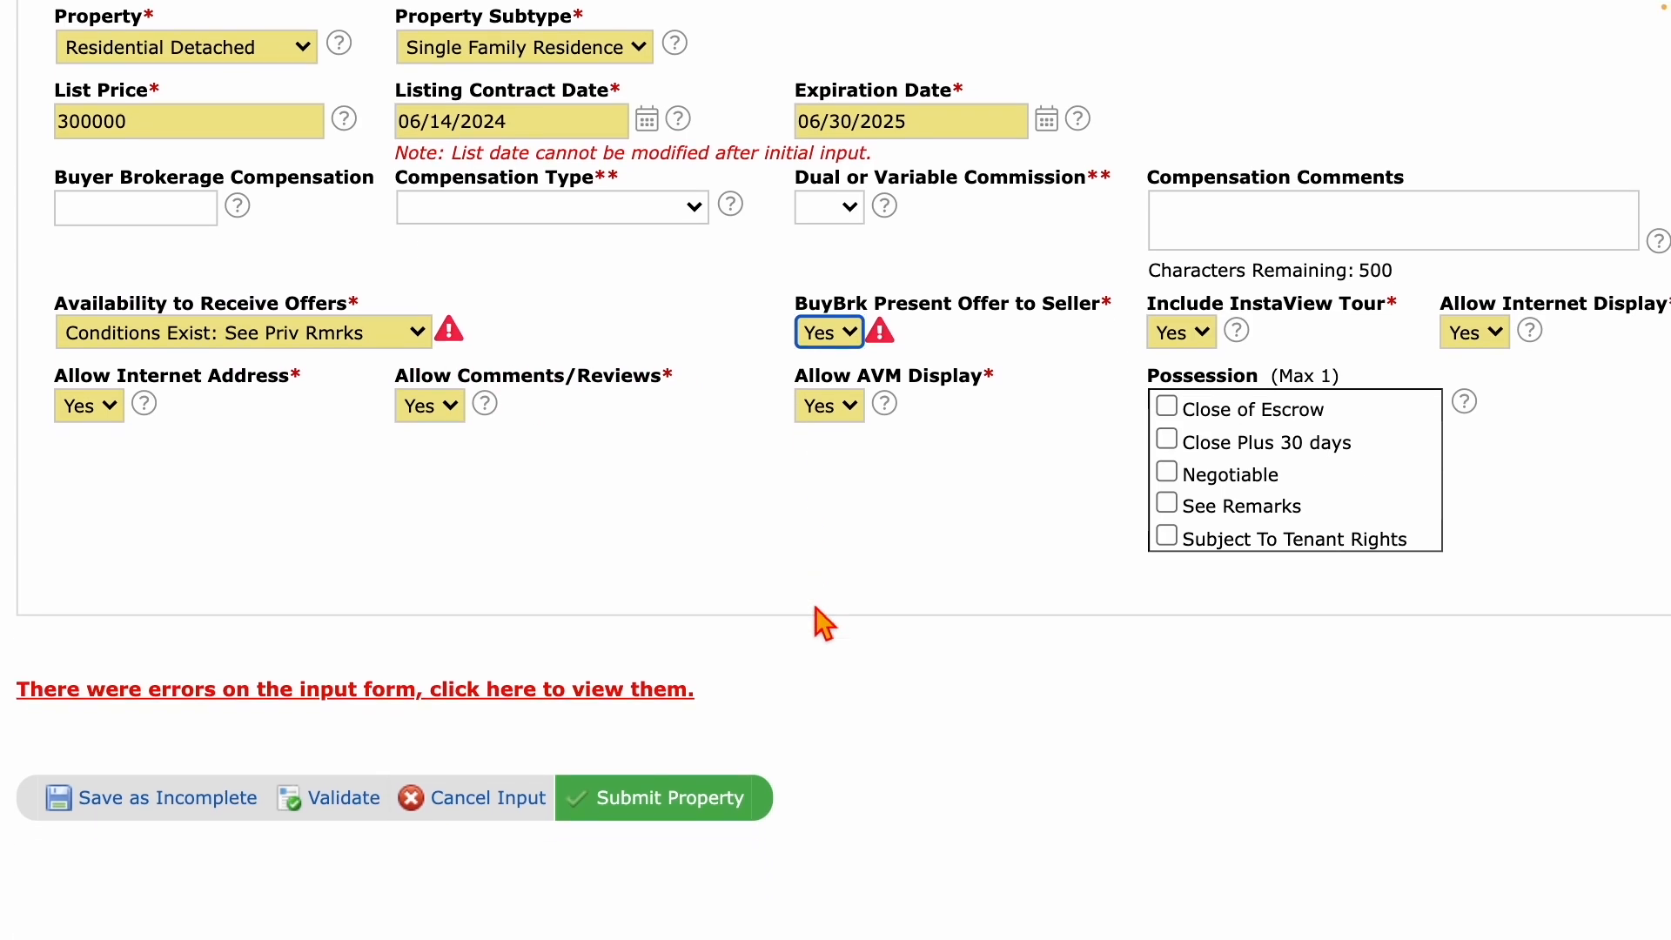
{"action": "scroll", "coordinate": [815, 608], "scroll_direction": "down", "scroll_amount": 1}
{"action": "left_click", "coordinate": [328, 760]}
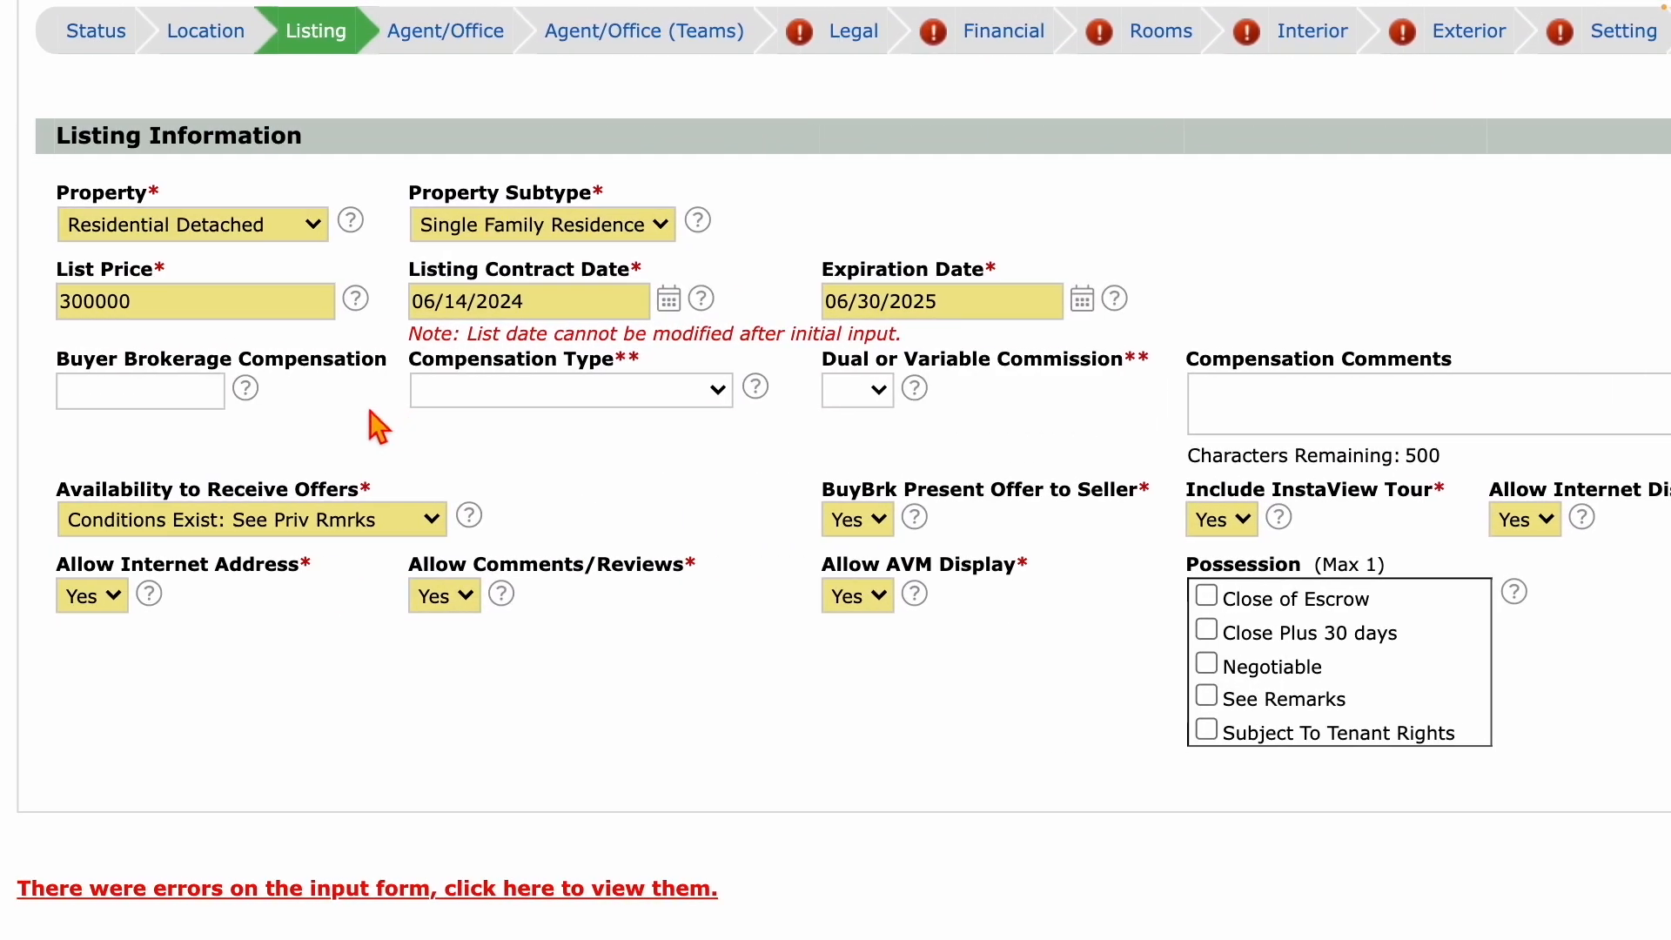
{"action": "scroll", "coordinate": [369, 411], "scroll_direction": "up", "scroll_amount": 2}
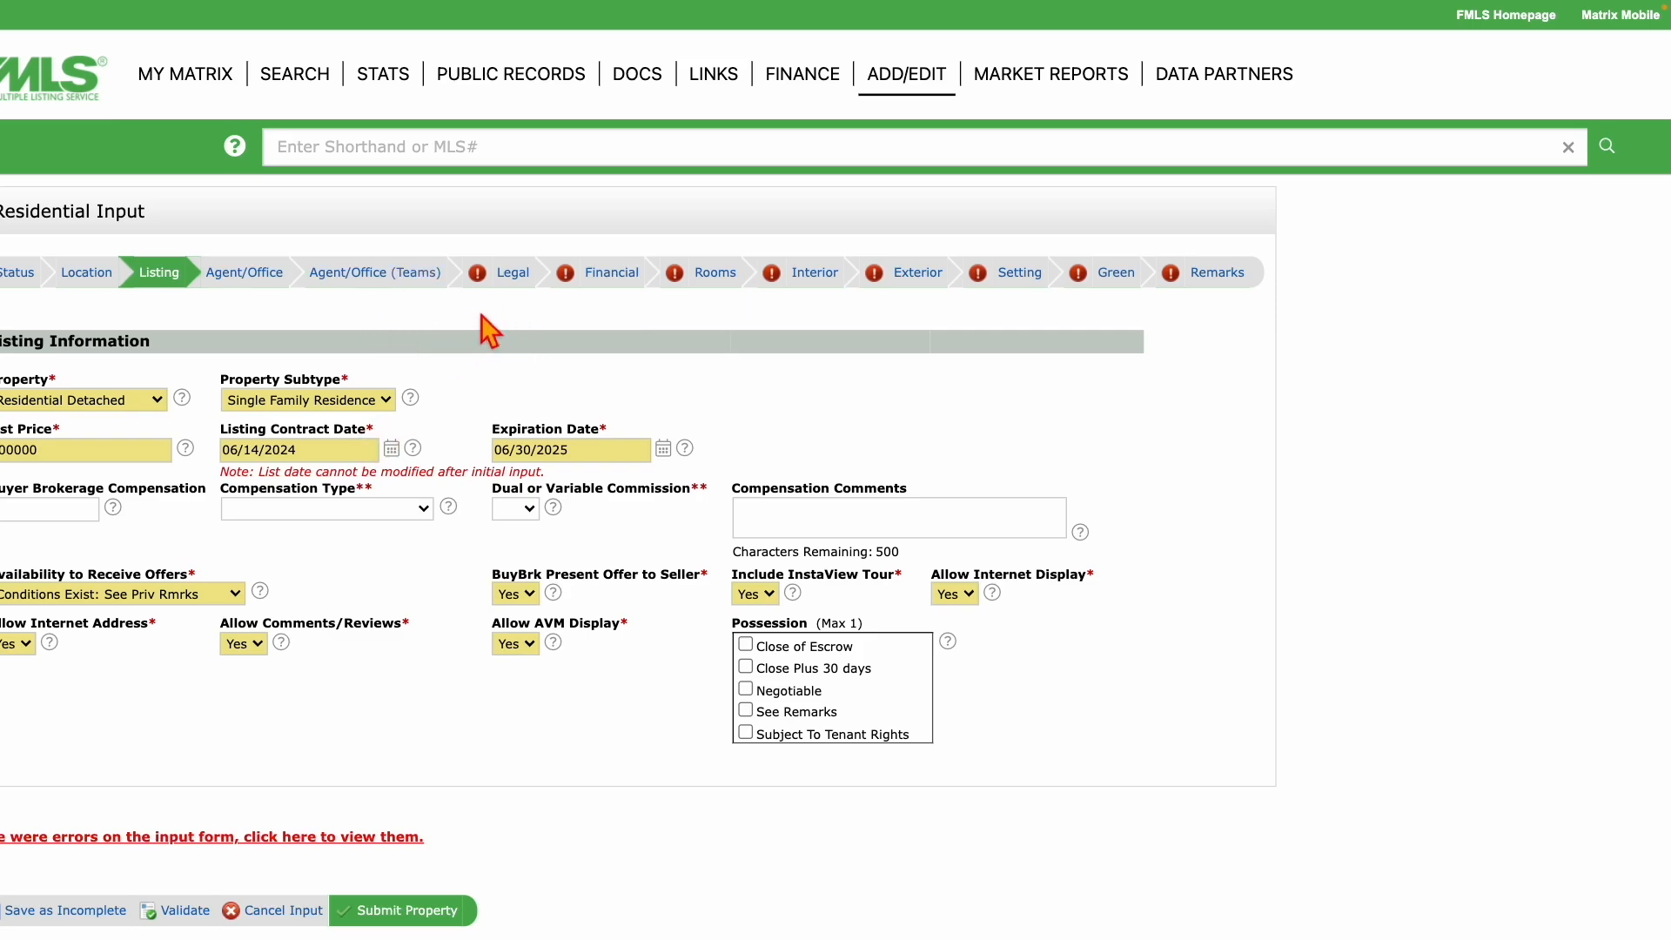
Open the Legal tab, then continue to the Financial tab of the listing form.
{"action": "left_click", "coordinate": [514, 277]}
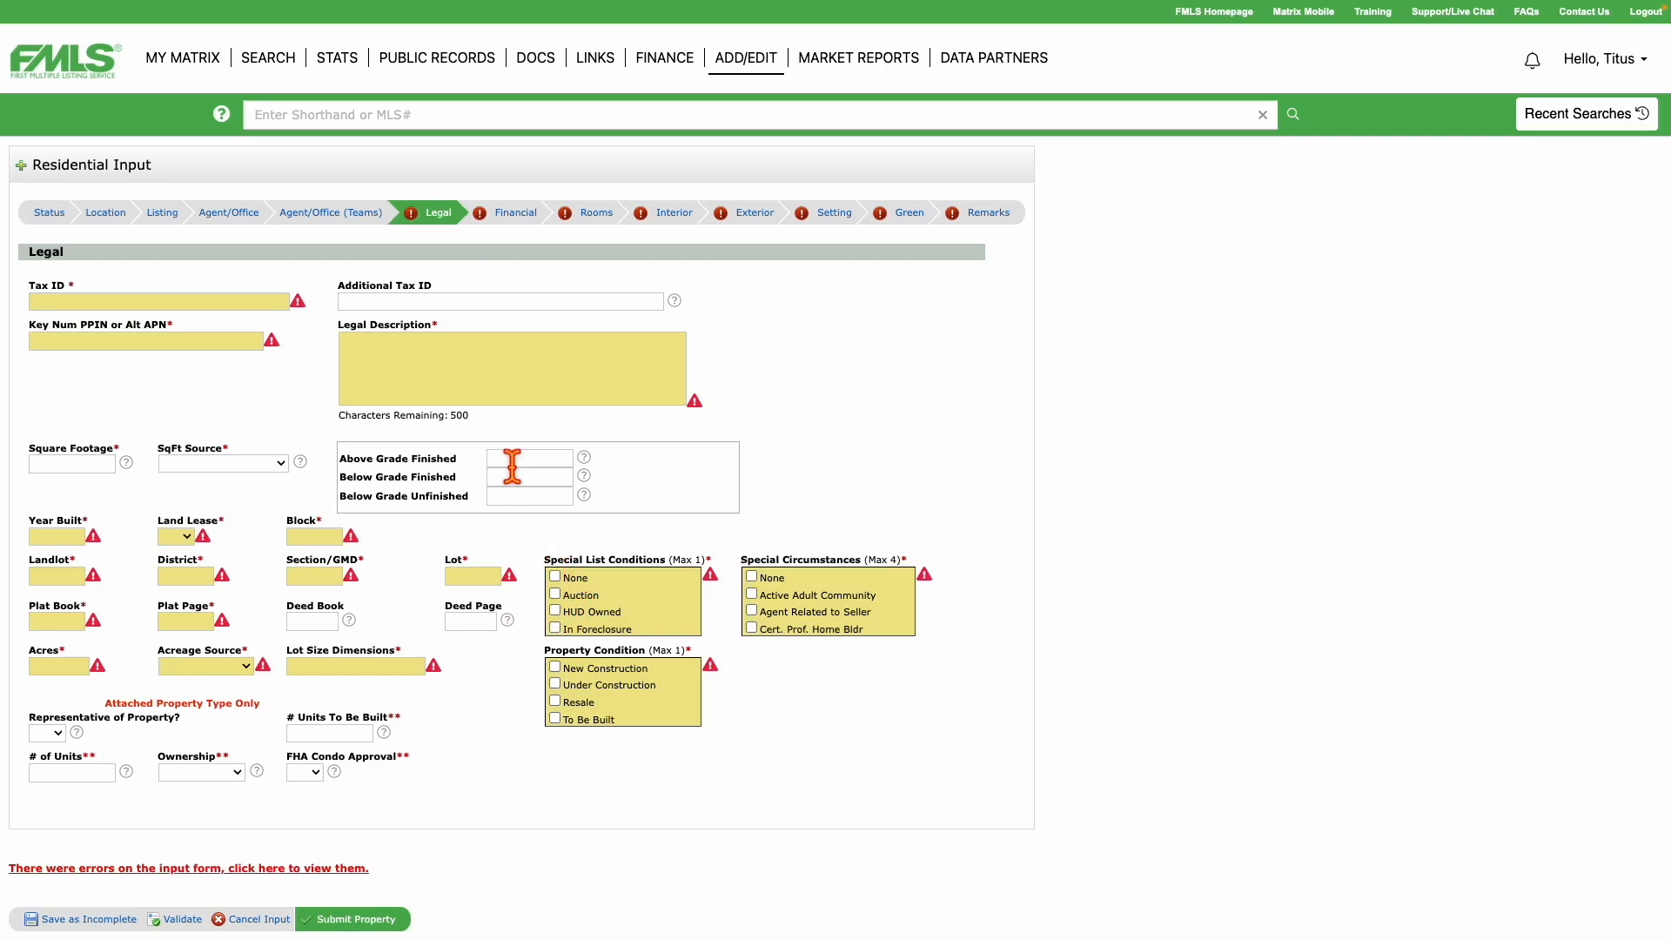
{"action": "left_click", "coordinate": [515, 213]}
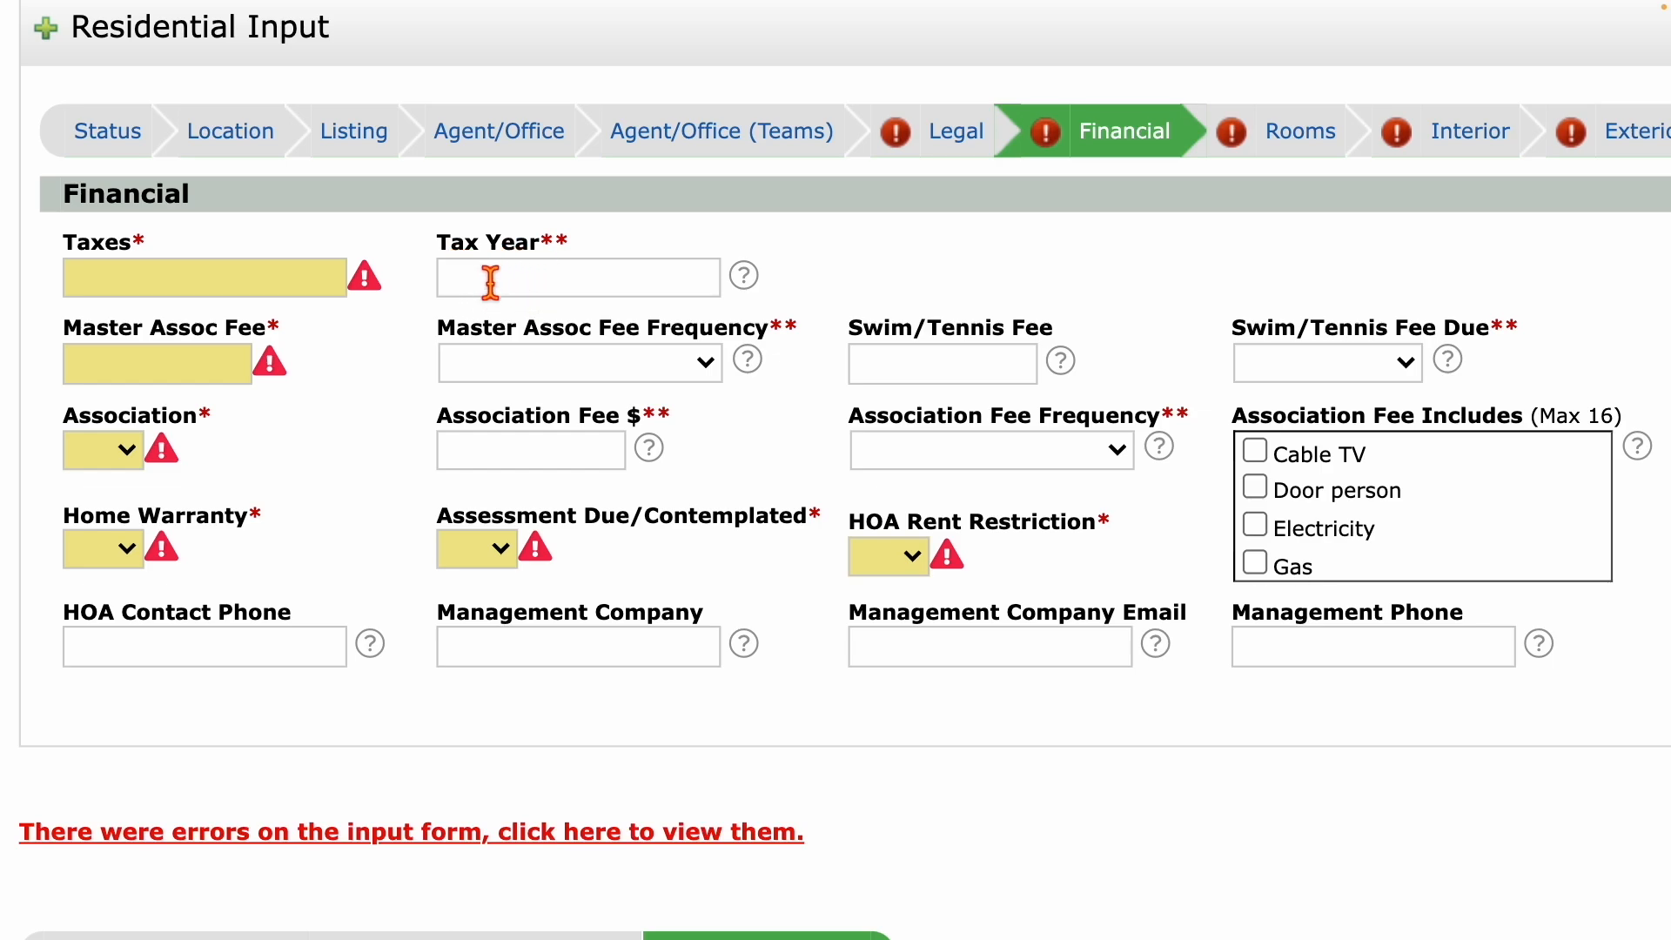
{"action": "left_click_drag", "start_coordinate": [432, 254], "coordinate": [600, 261]}
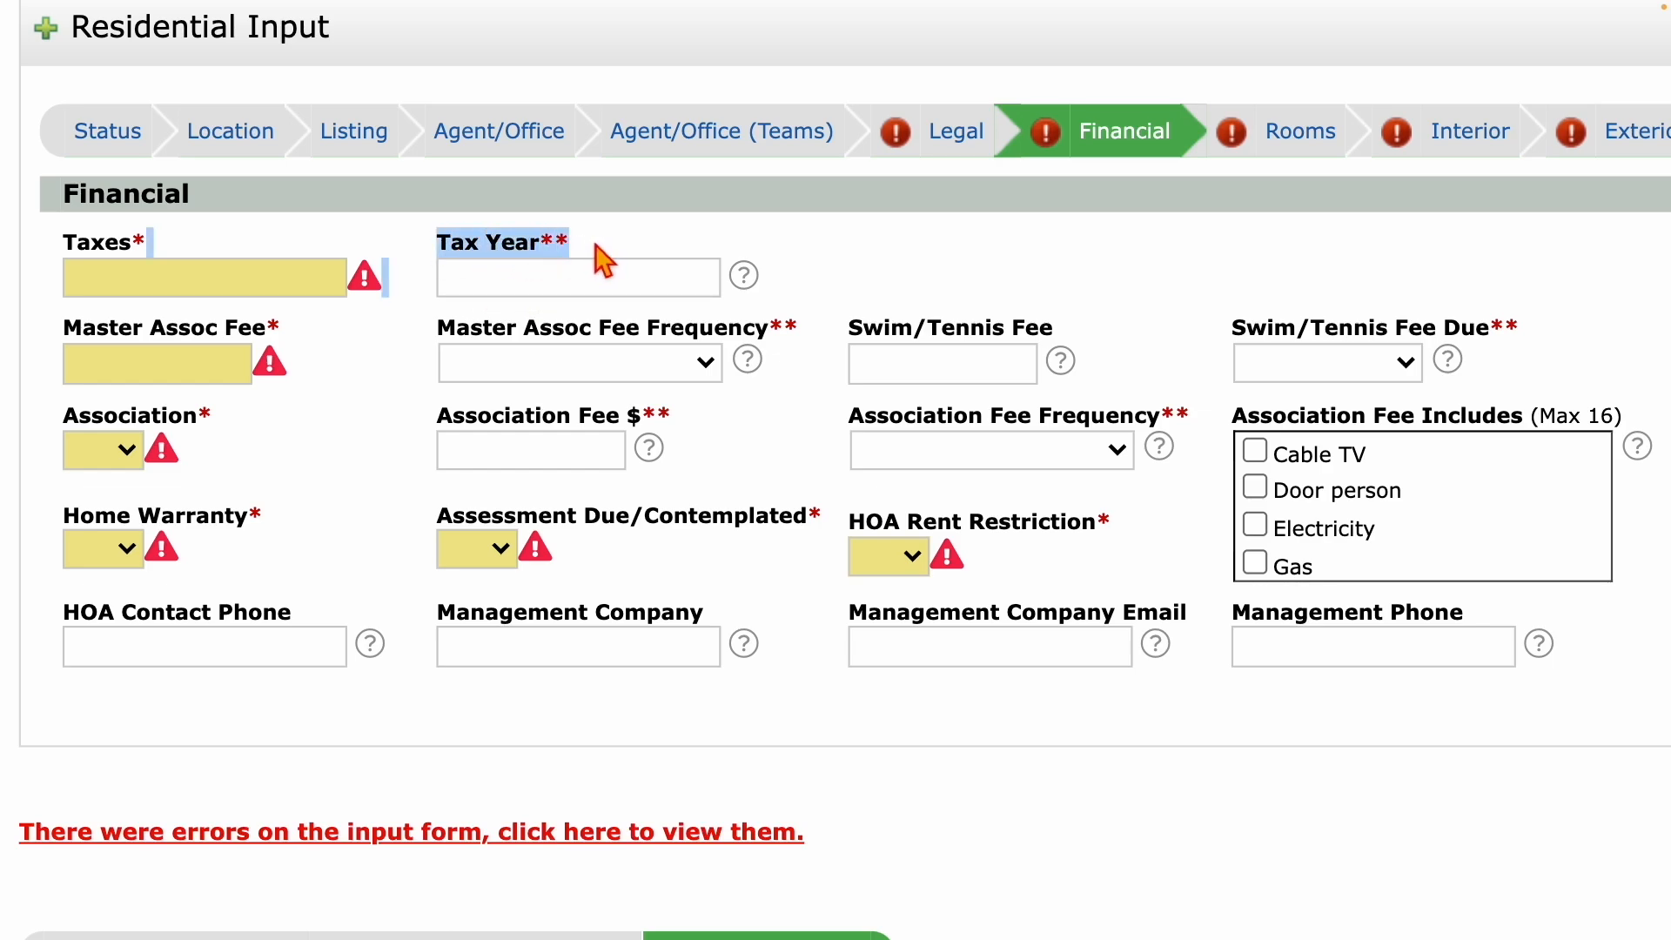
{"action": "left_click", "coordinate": [601, 261]}
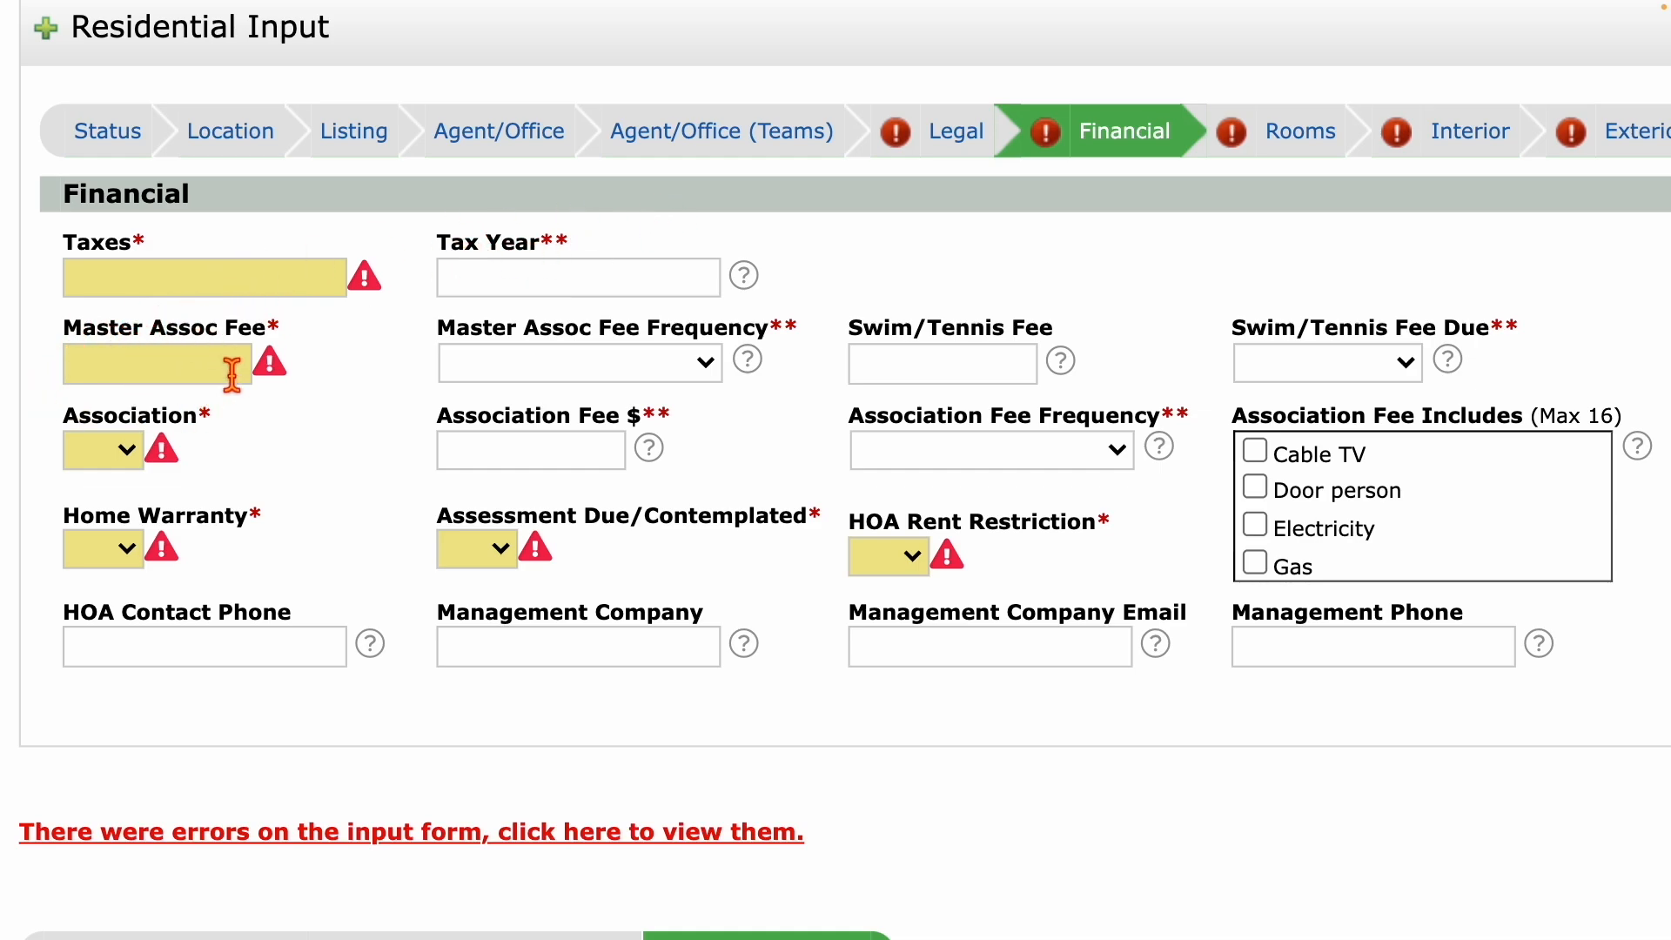
{"action": "left_click_drag", "start_coordinate": [438, 336], "coordinate": [802, 342]}
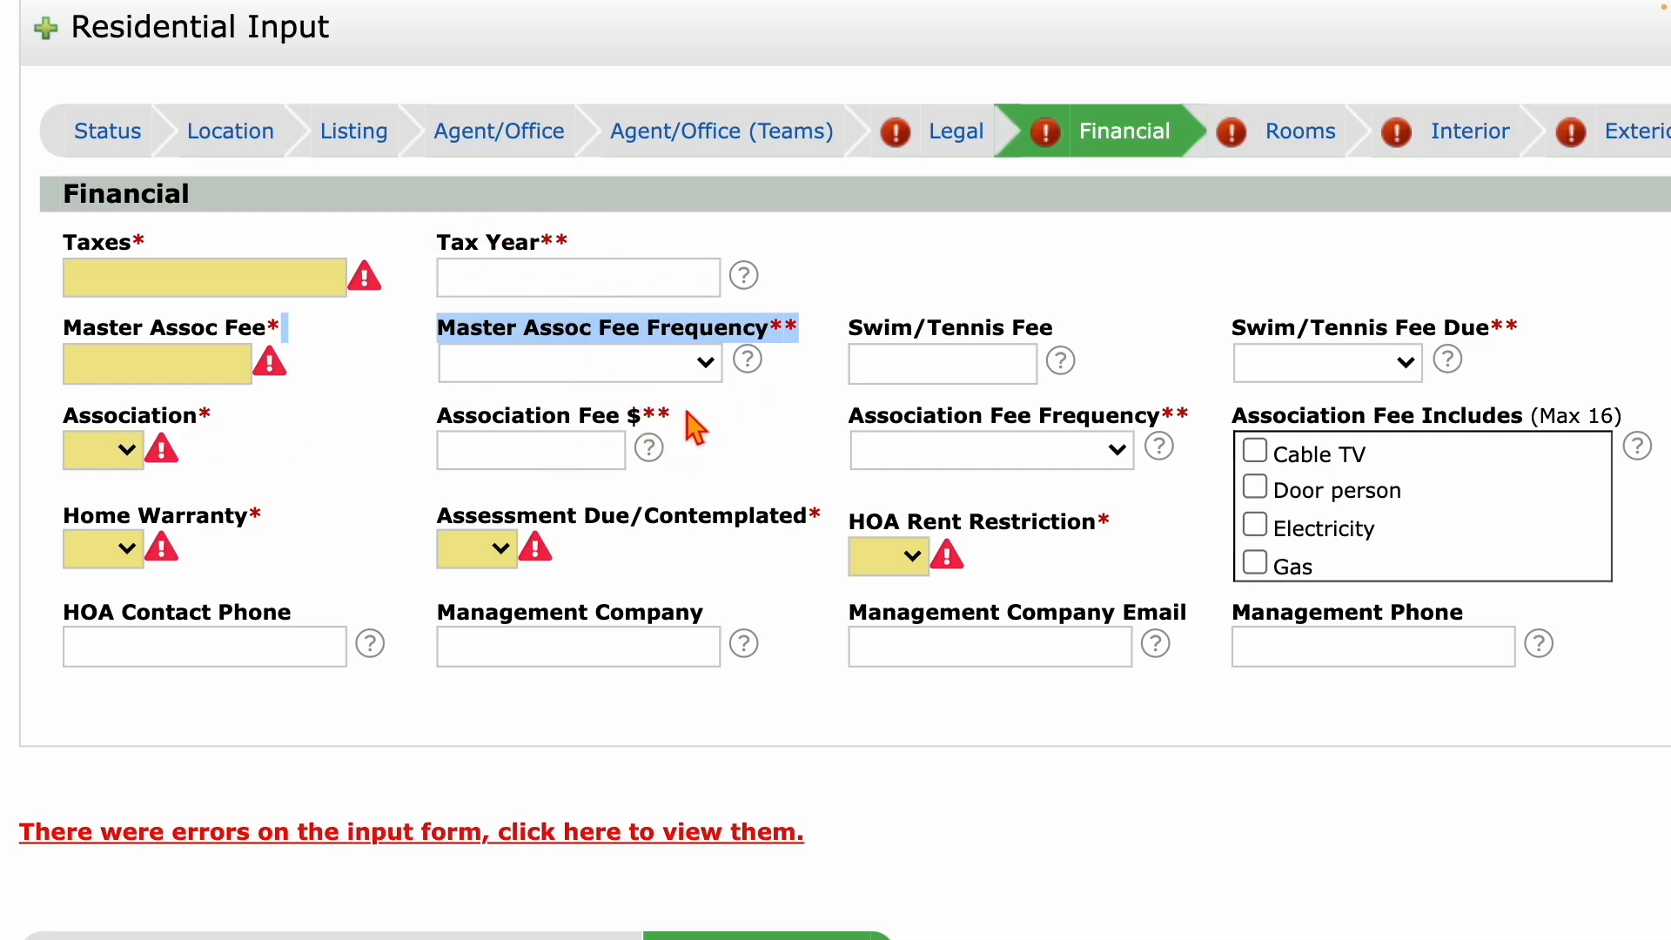
{"action": "left_click", "coordinate": [729, 463]}
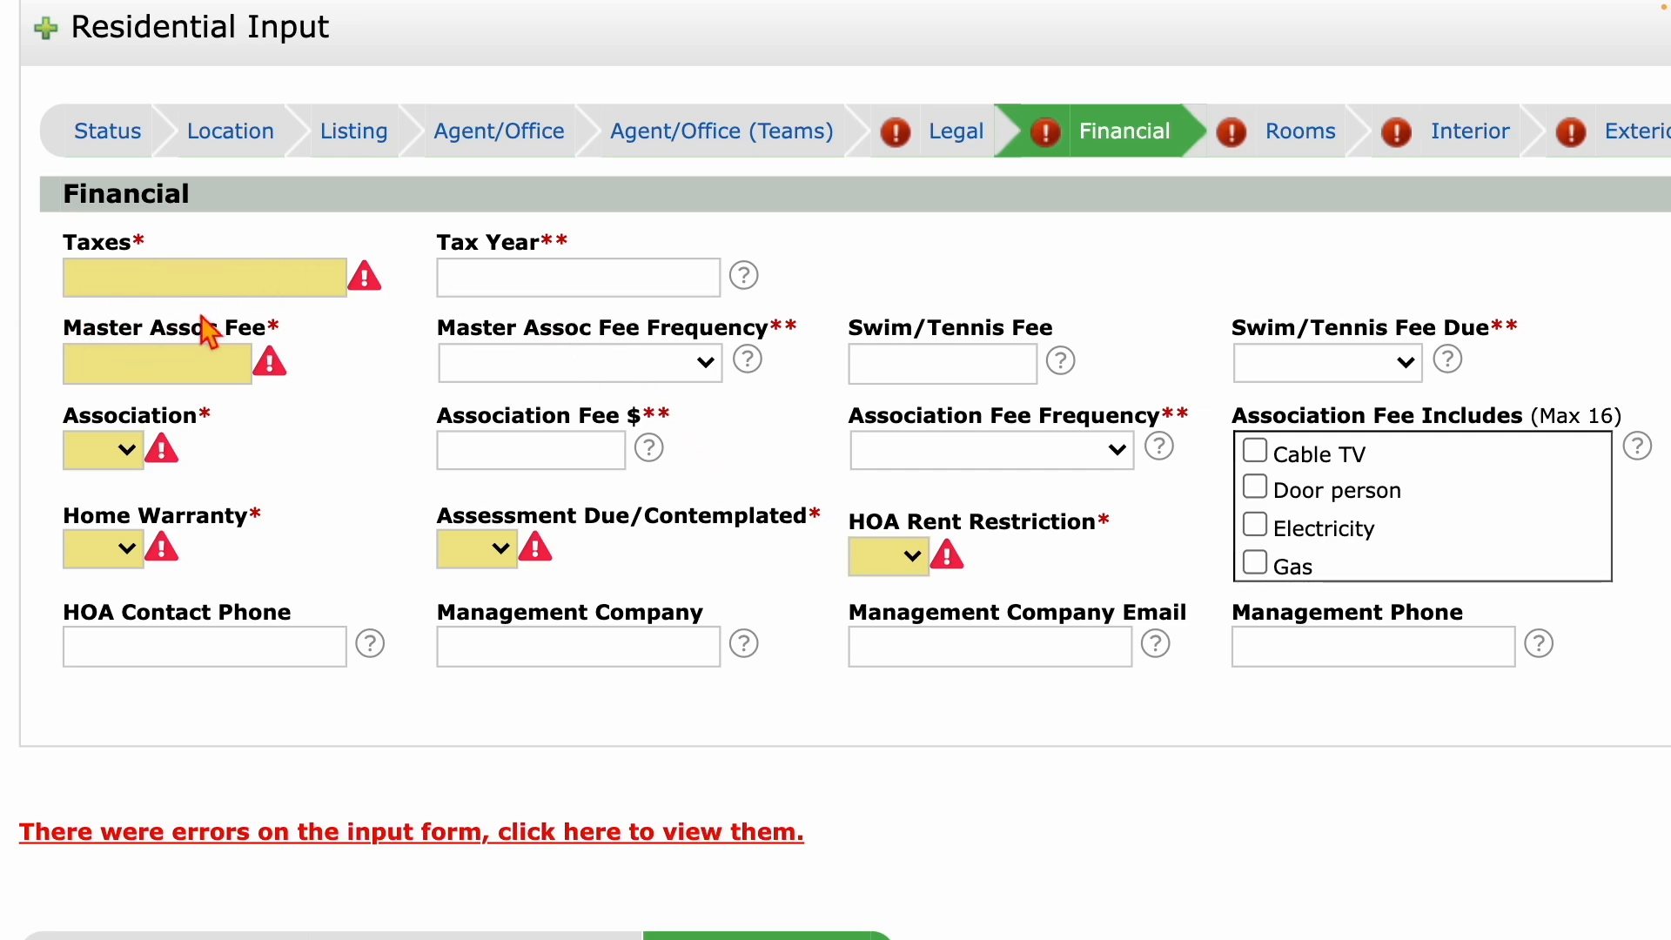
{"action": "left_click", "coordinate": [132, 290]}
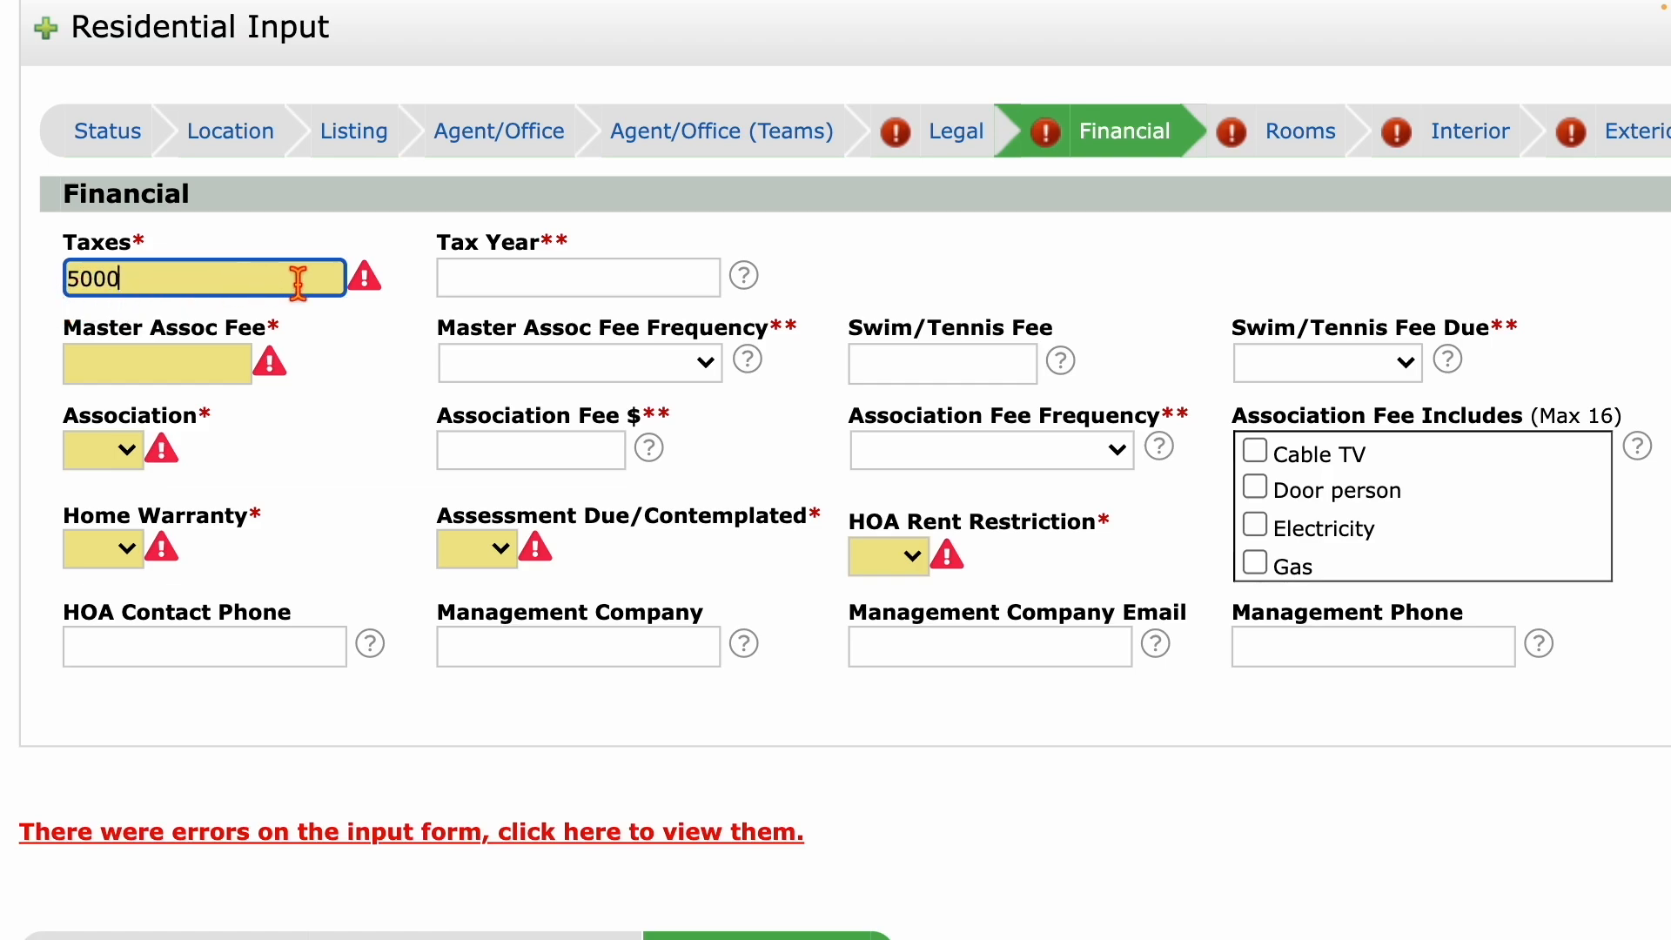
{"action": "left_click", "coordinate": [511, 285]}
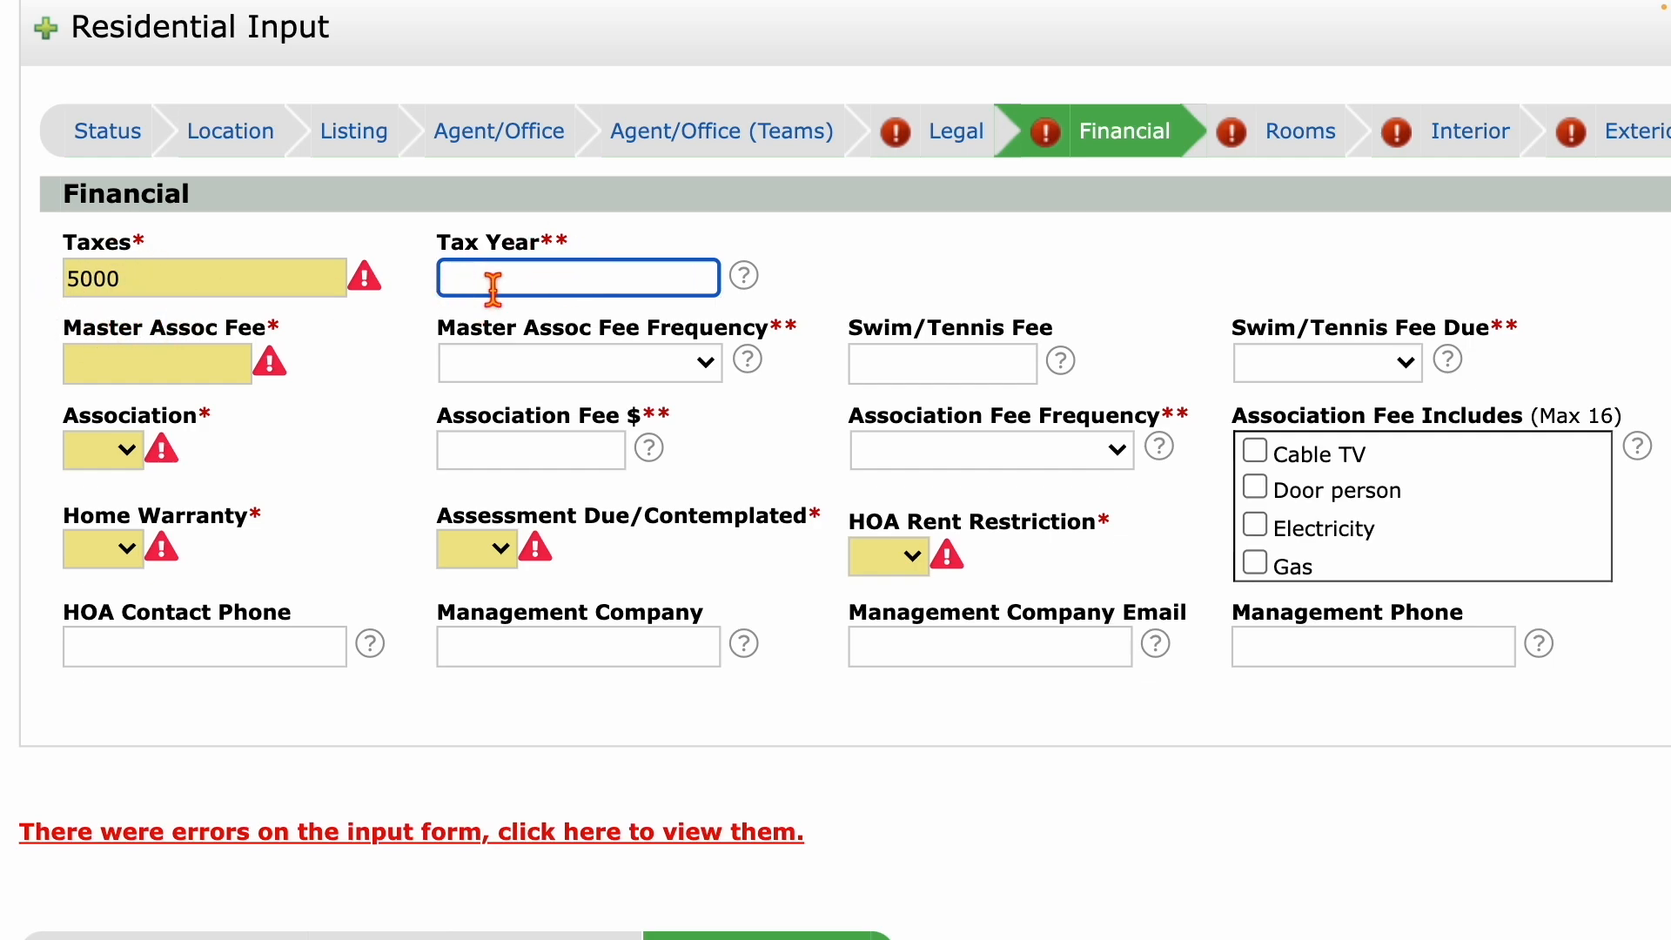
{"action": "scroll", "coordinate": [436, 399], "scroll_direction": "down", "scroll_amount": 3}
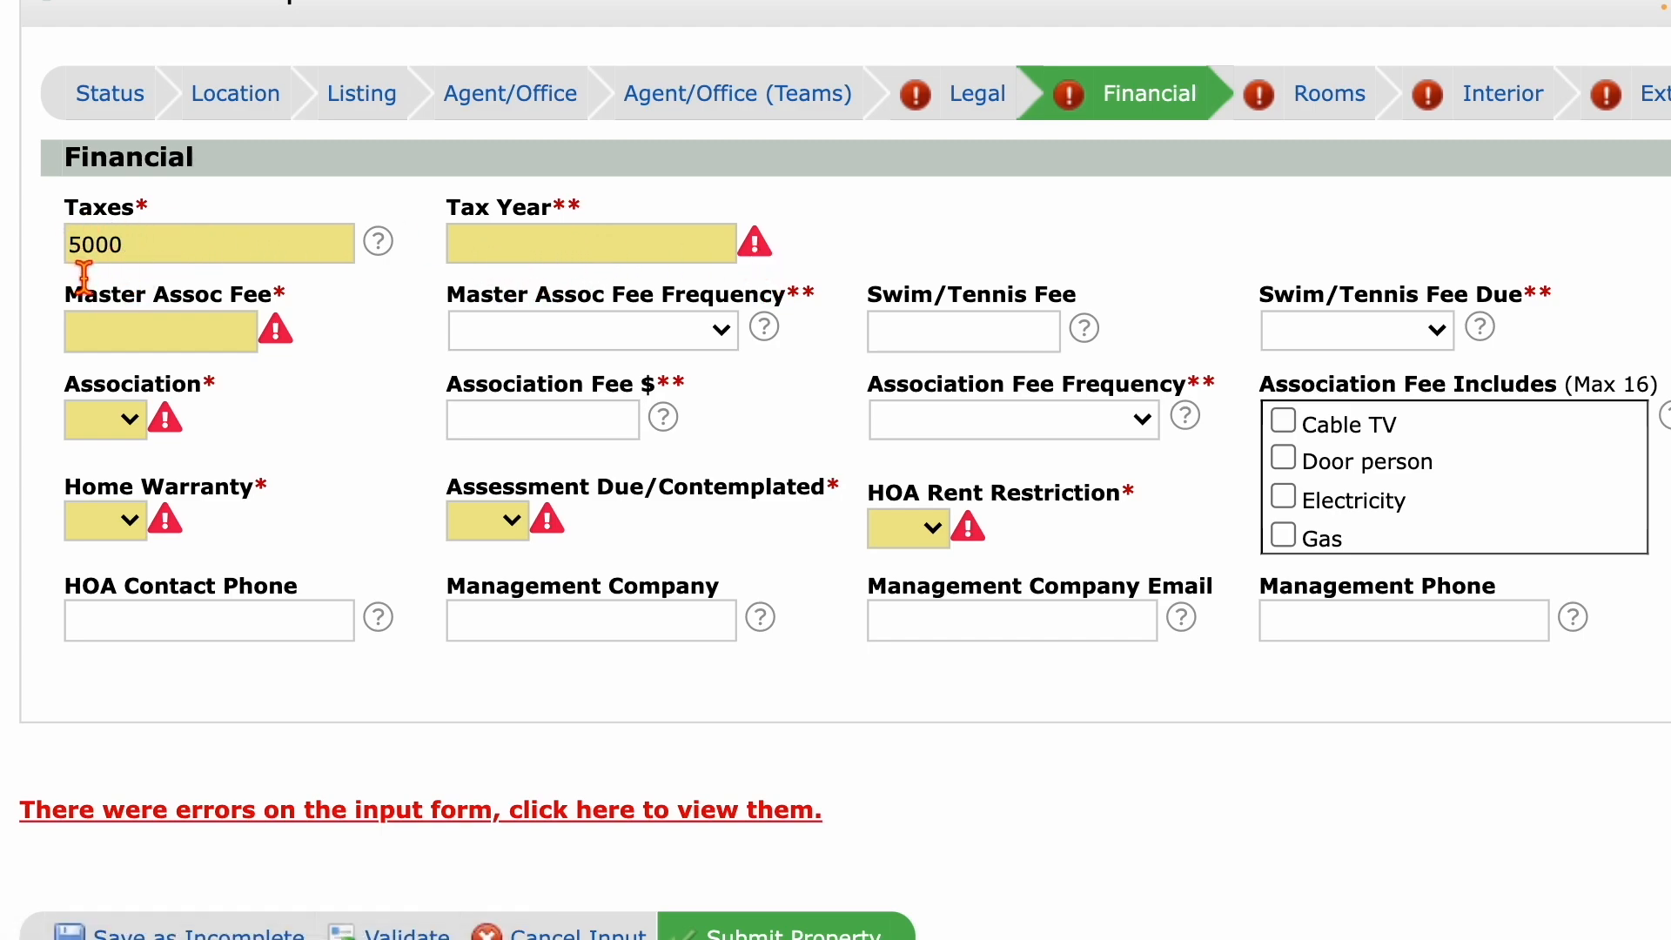
{"action": "double_click", "coordinate": [212, 244]}
{"action": "key", "text": "BackSpace"}
{"action": "scroll", "coordinate": [348, 522], "scroll_direction": "down", "scroll_amount": 3}
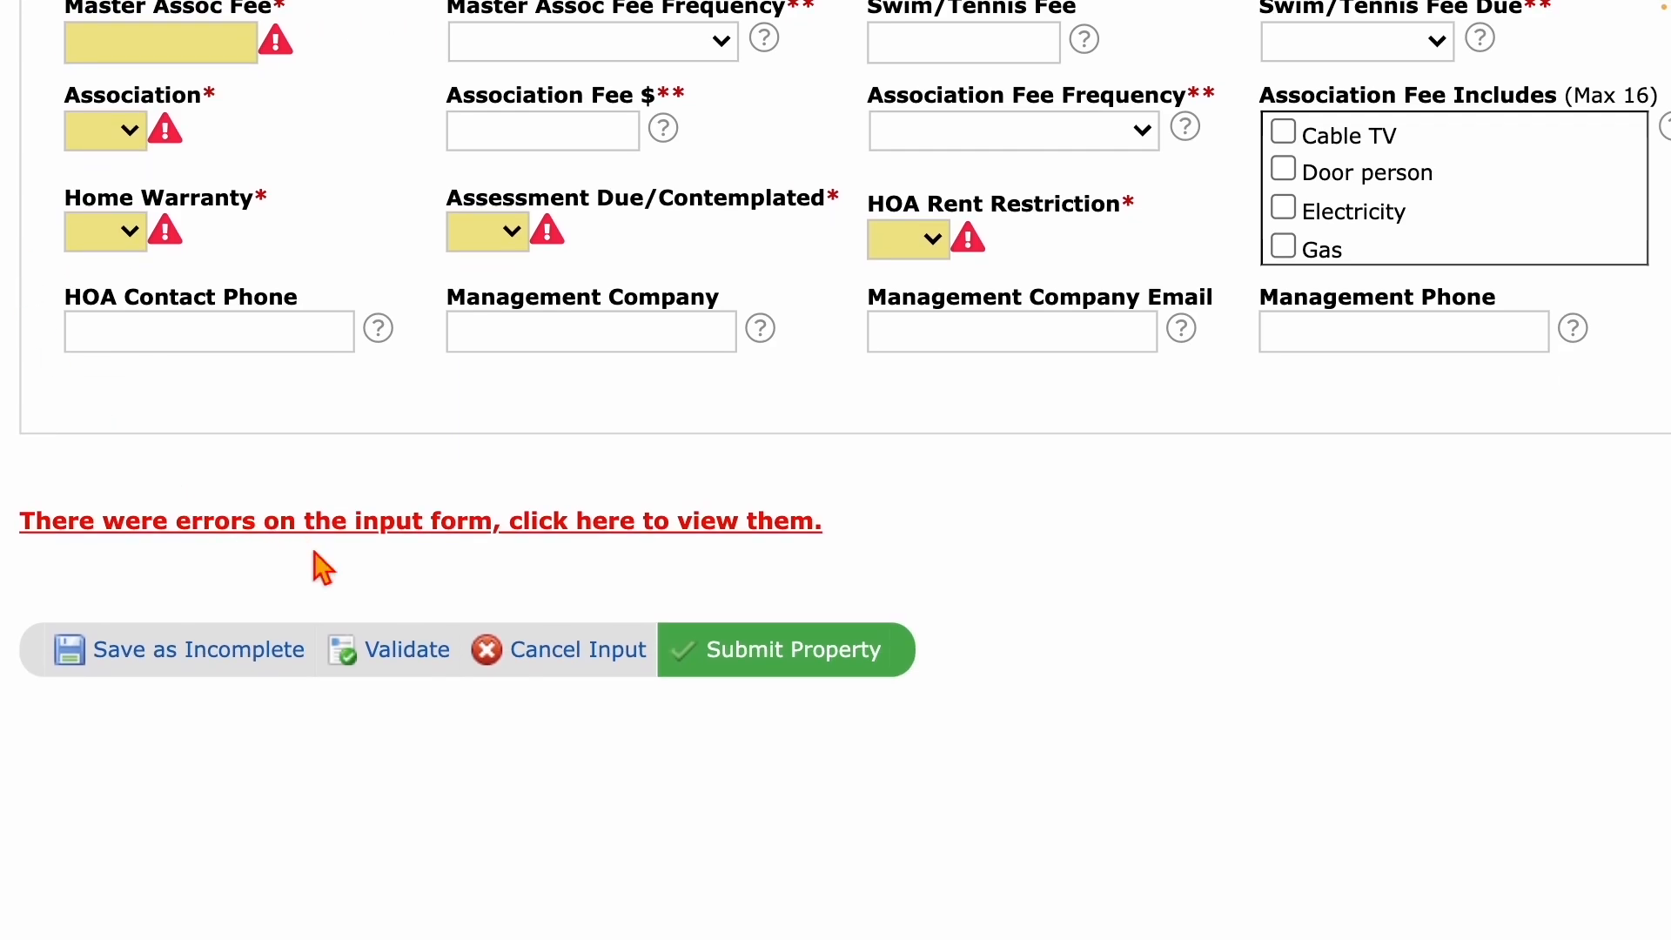
{"action": "left_click", "coordinate": [396, 661]}
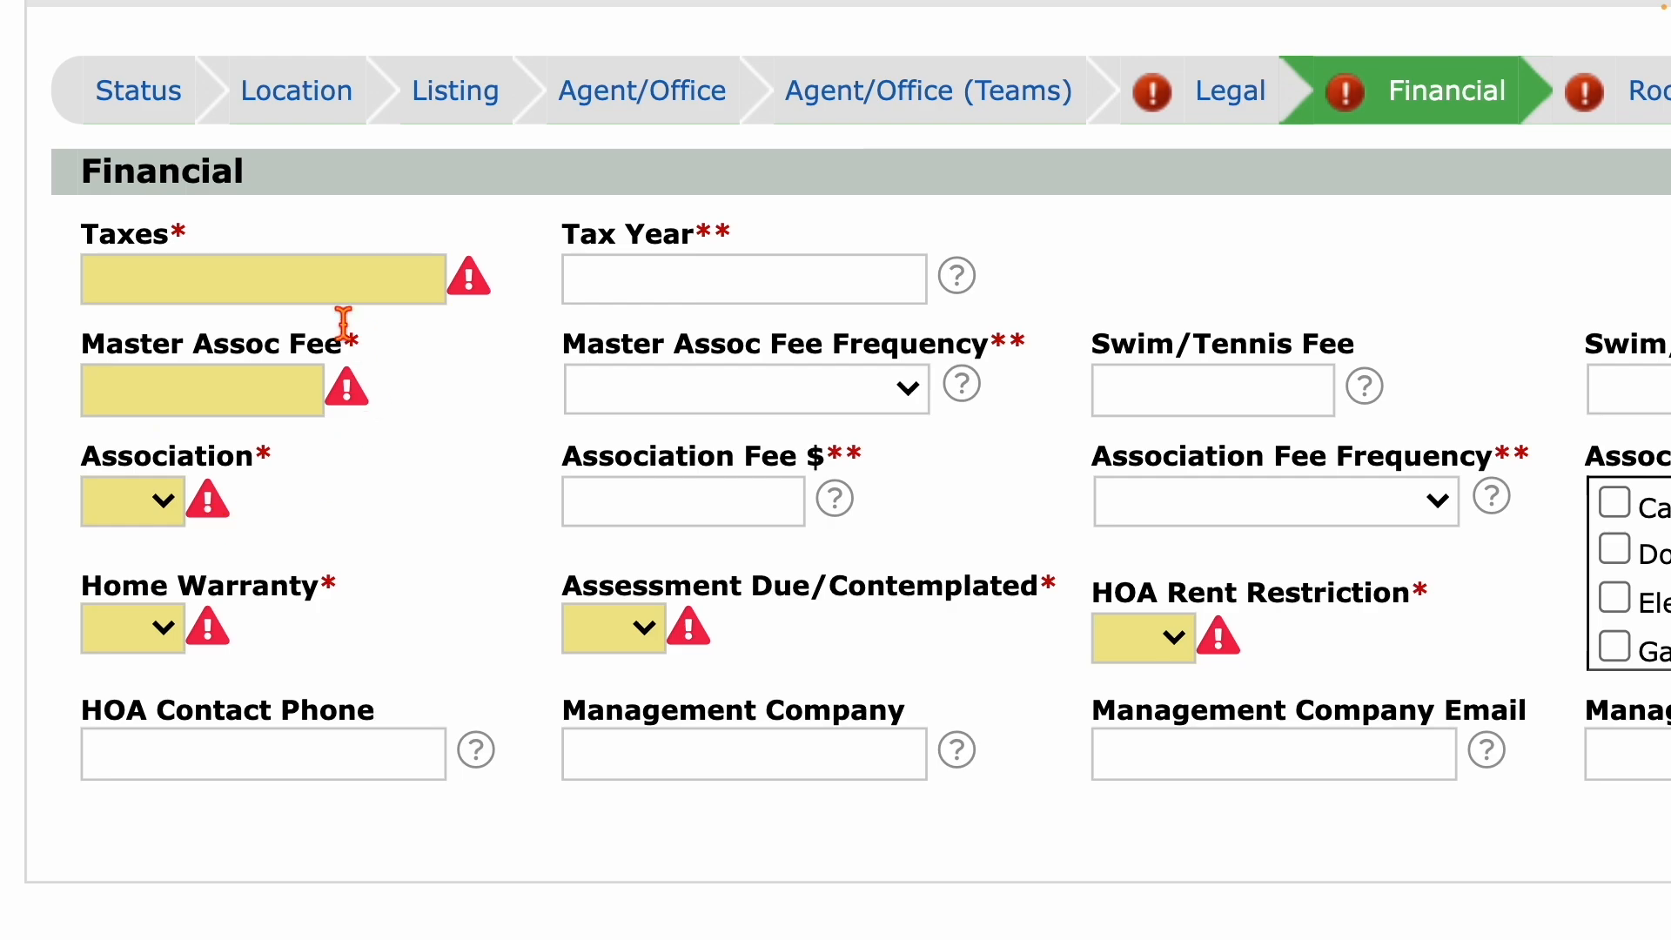
Try Master Assoc Fee 250 Monthly, then revert to a blank frequency and a fee of 0.
{"action": "left_click", "coordinate": [198, 404]}
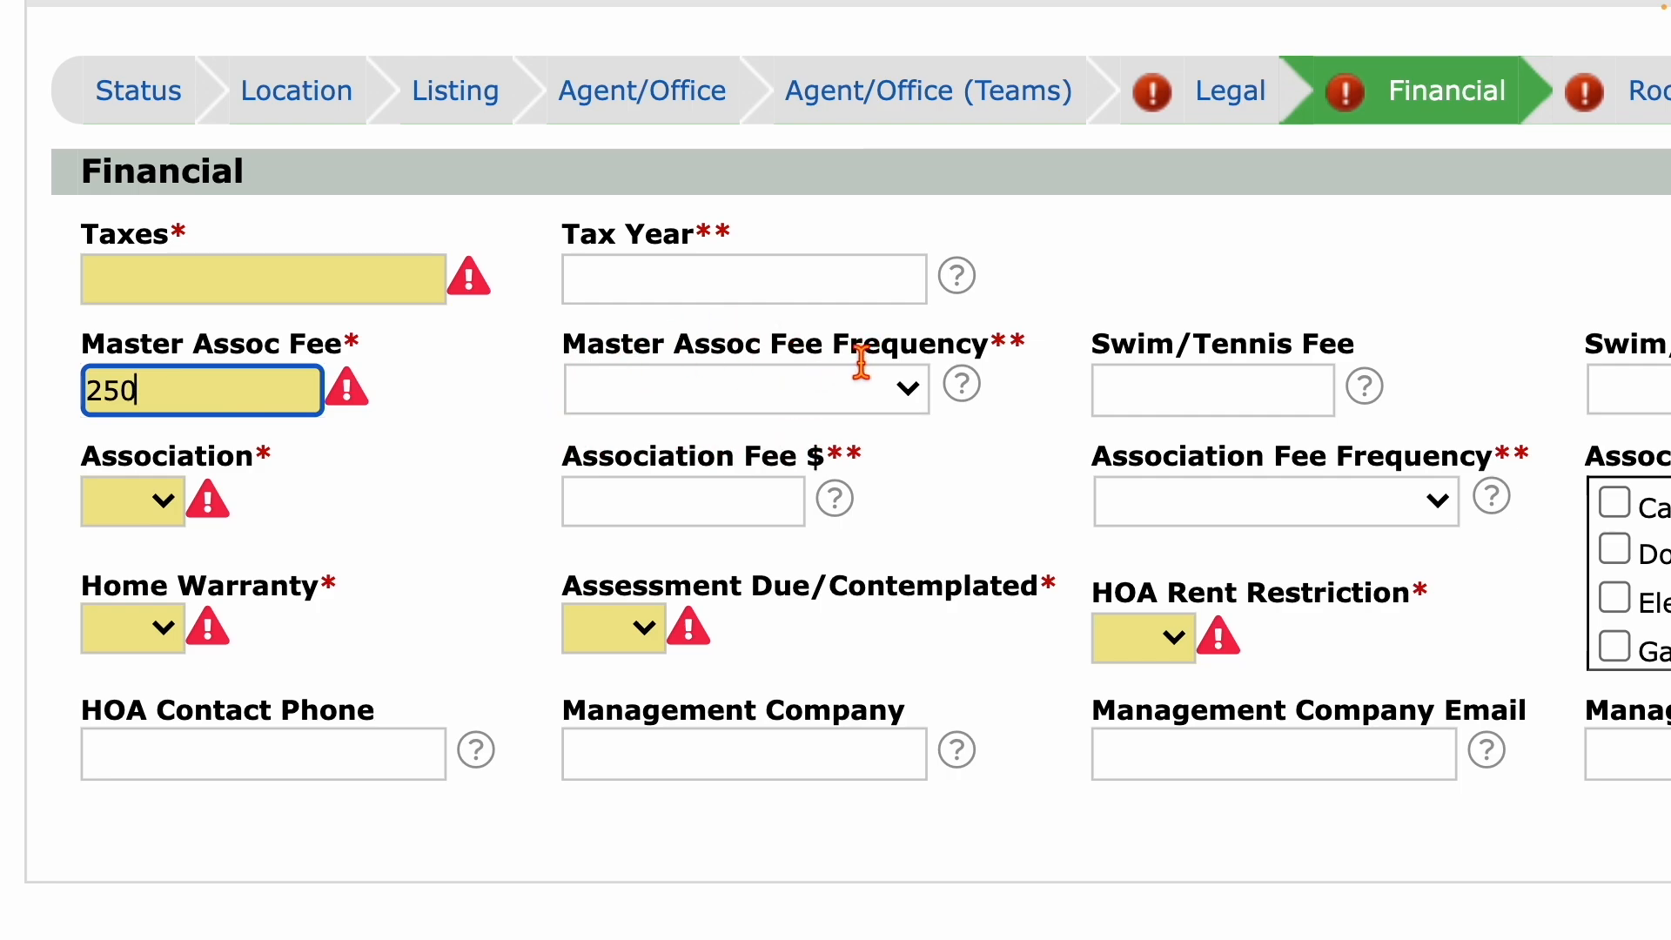
{"action": "left_click", "coordinate": [901, 415]}
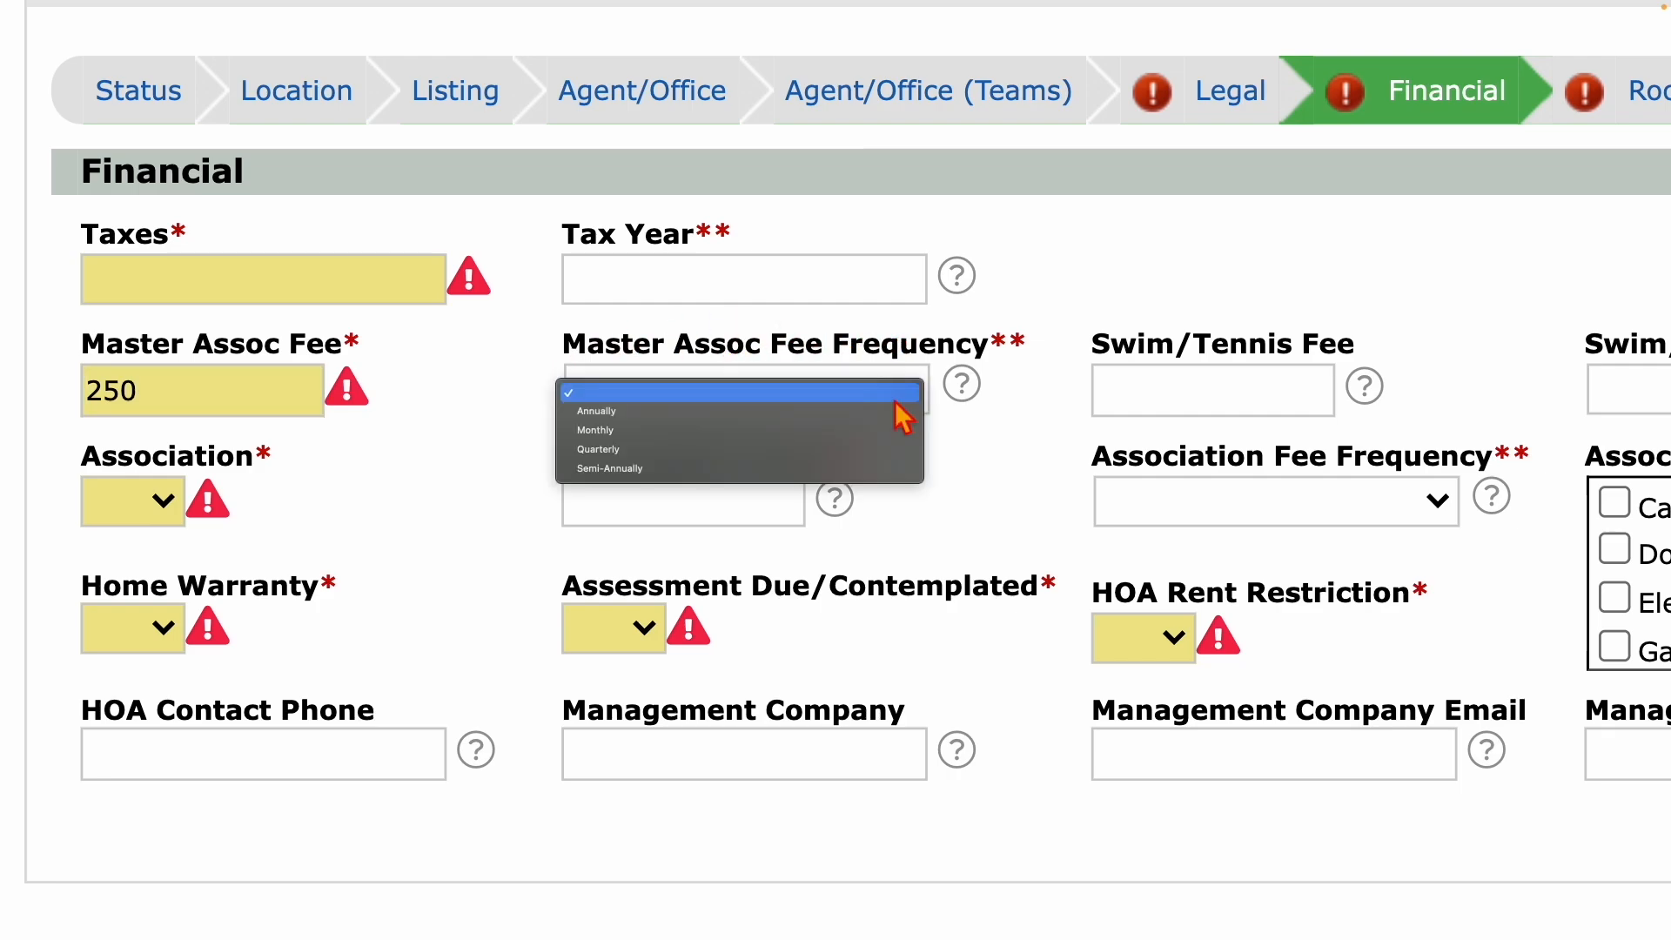
{"action": "left_click", "coordinate": [802, 433]}
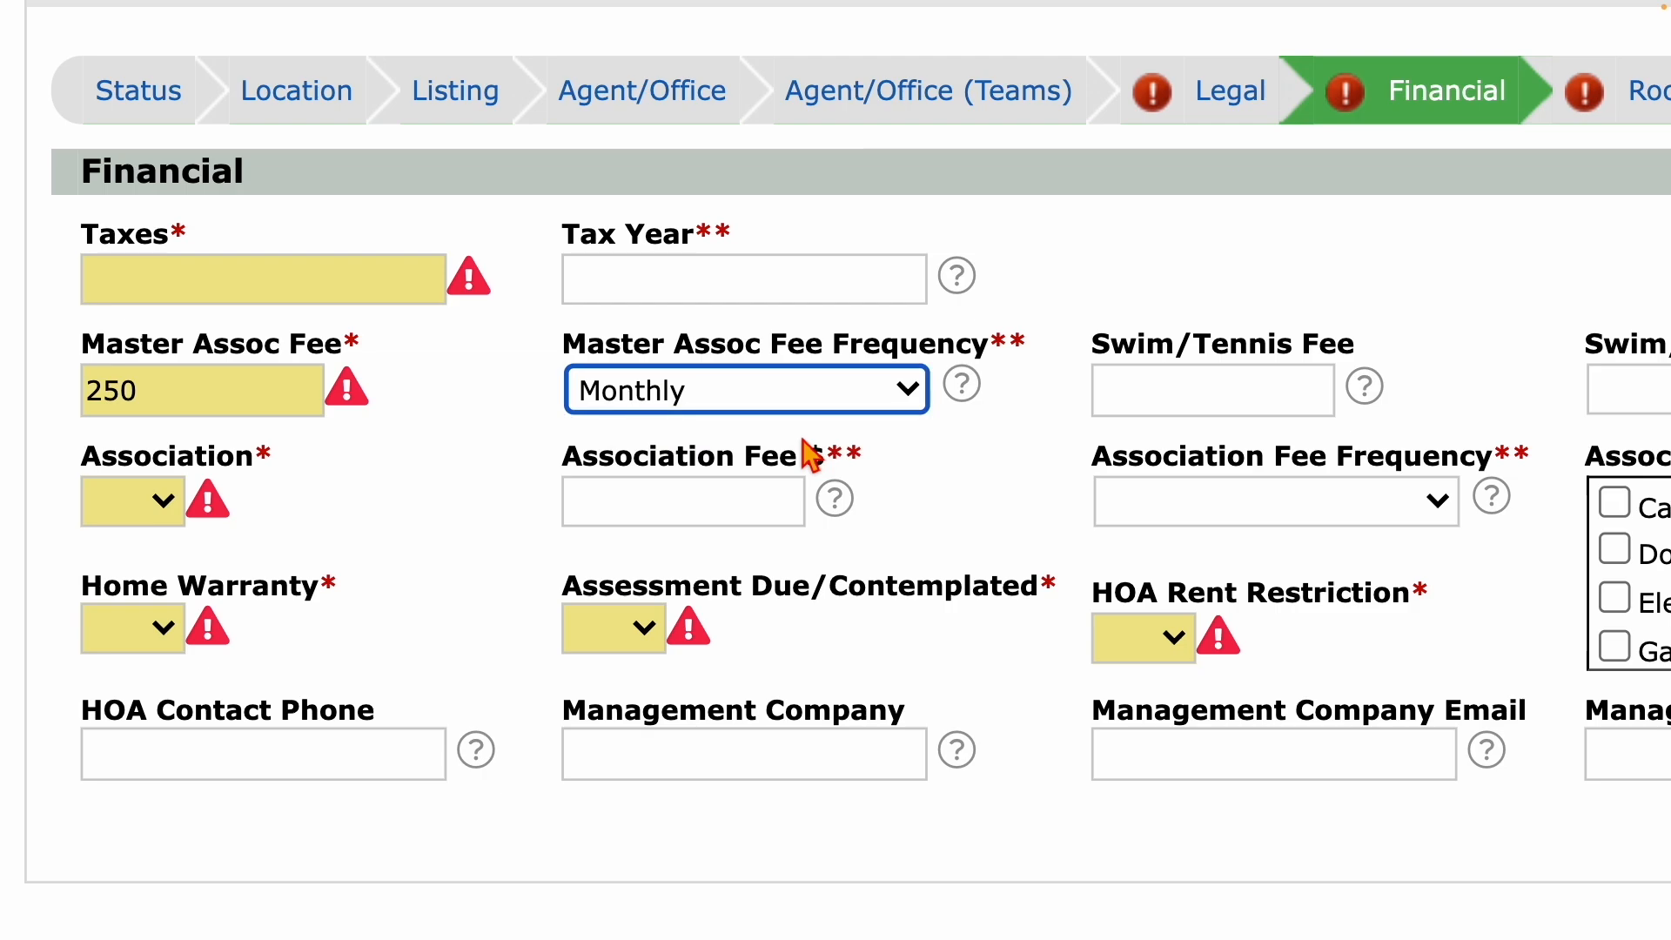
{"action": "scroll", "coordinate": [802, 439], "scroll_direction": "down", "scroll_amount": 2}
{"action": "scroll", "coordinate": [686, 571], "scroll_direction": "down", "scroll_amount": 4}
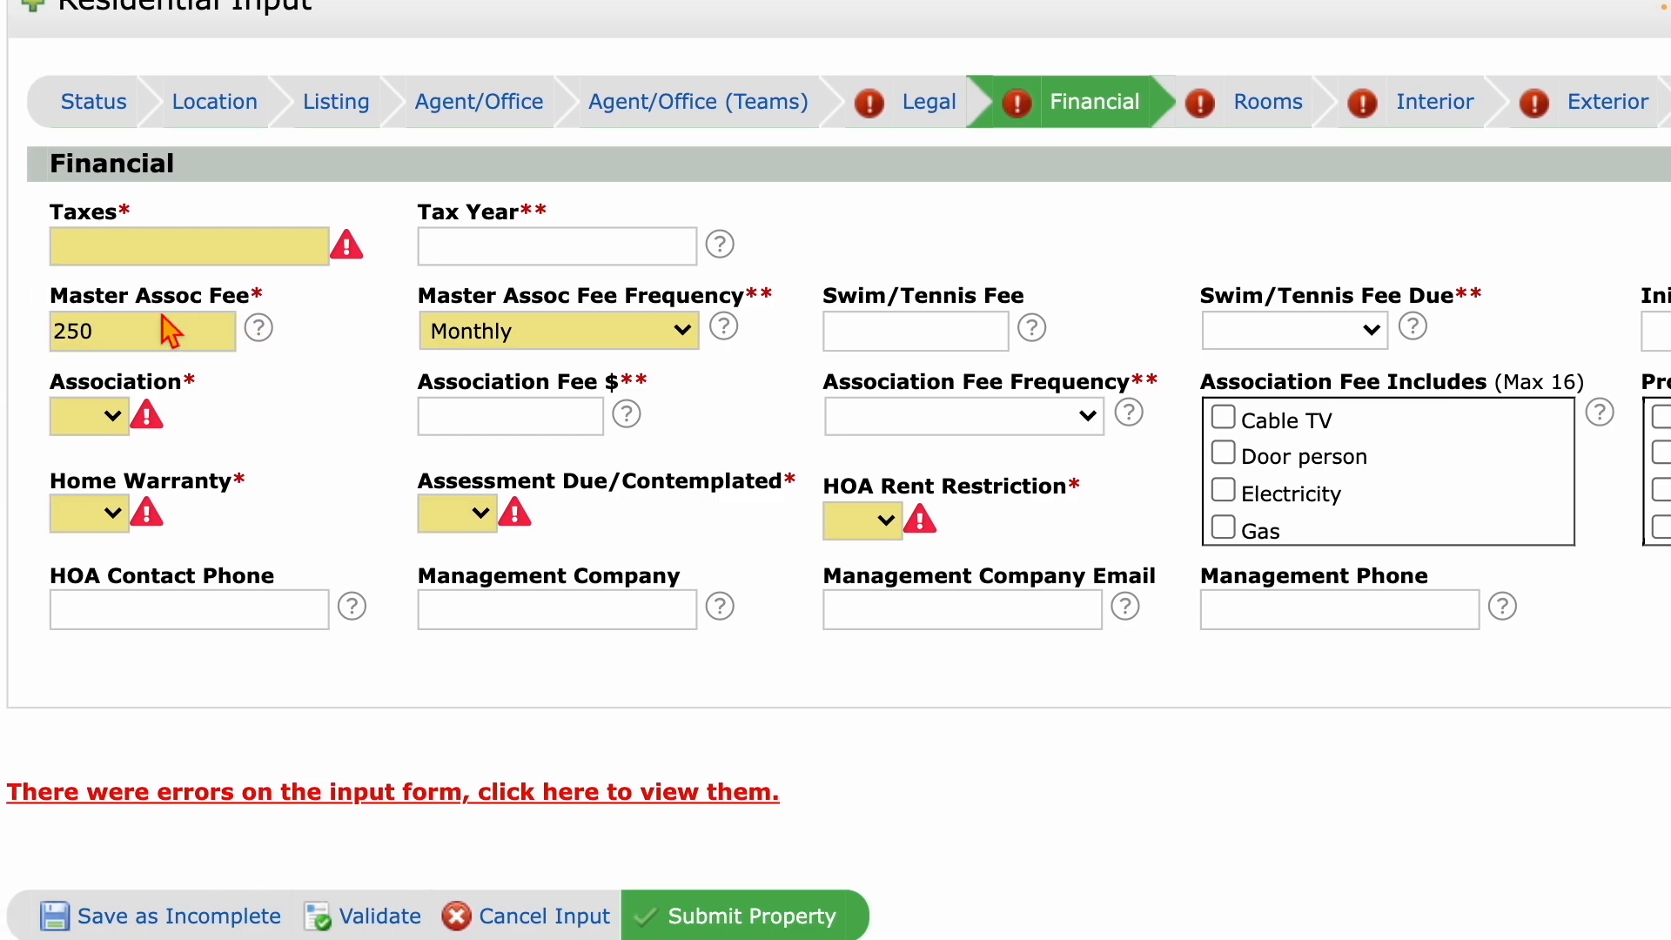
{"action": "left_click", "coordinate": [706, 341]}
{"action": "left_click", "coordinate": [604, 294]}
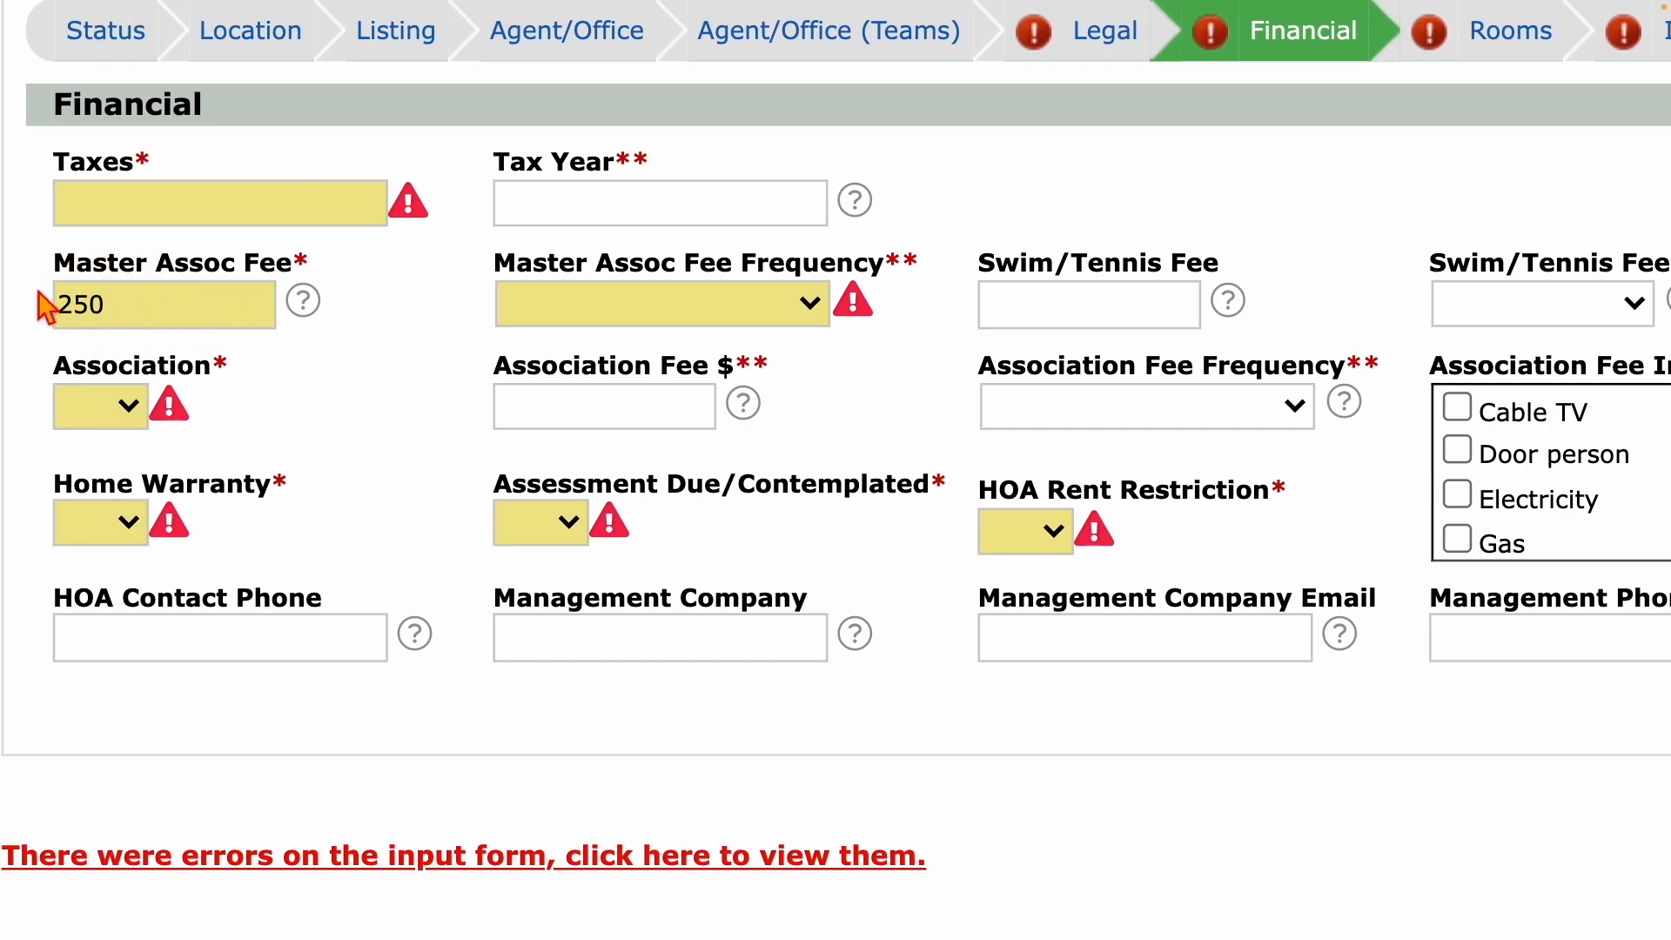
{"action": "left_click_drag", "start_coordinate": [160, 322], "coordinate": [14, 313]}
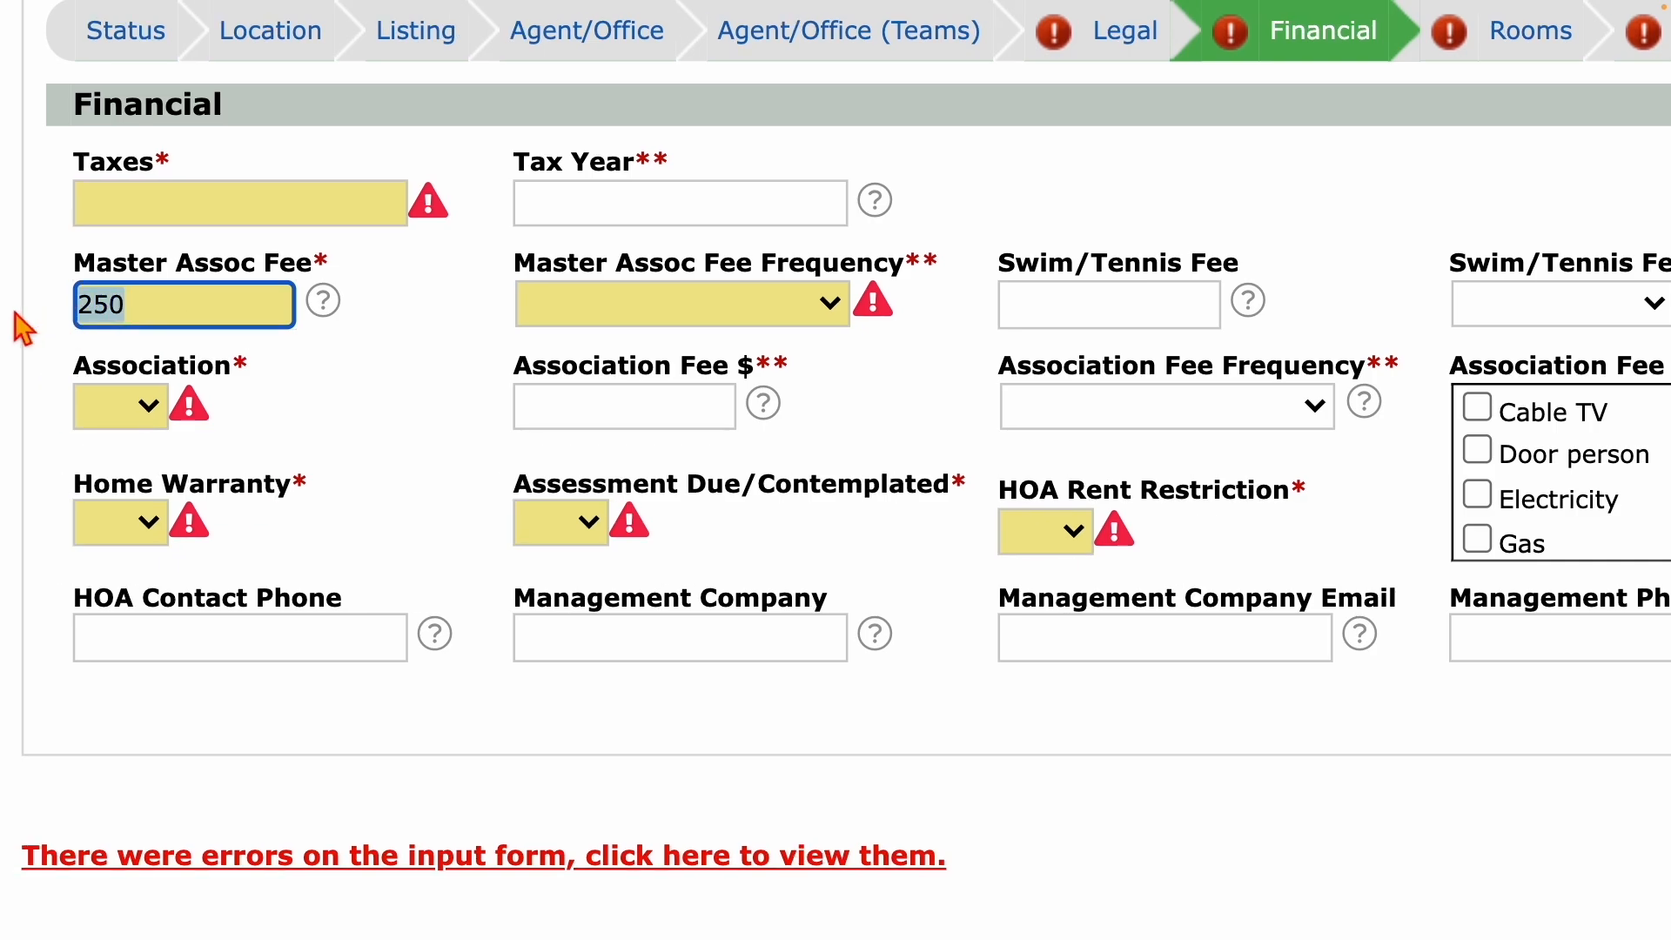
{"action": "type", "text": "0"}
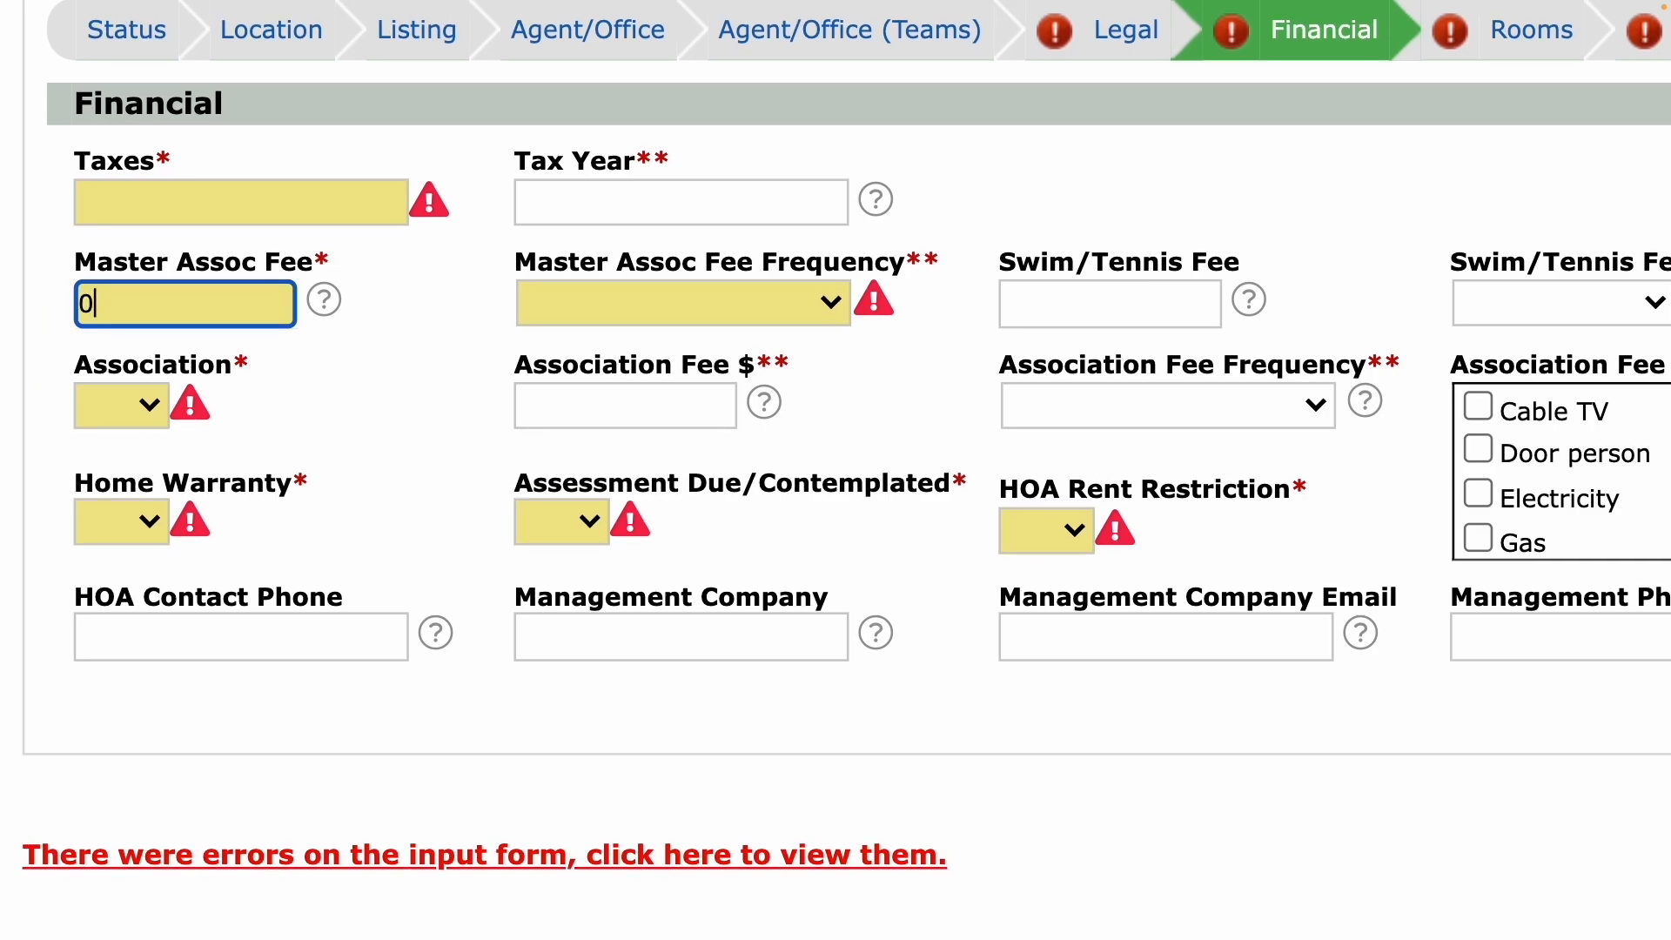
{"action": "scroll", "coordinate": [212, 557], "scroll_direction": "down", "scroll_amount": 5}
Keep fee frequency blank, enter Taxes of 0, revalidate, and leave Association blank.
{"action": "left_click", "coordinate": [461, 623]}
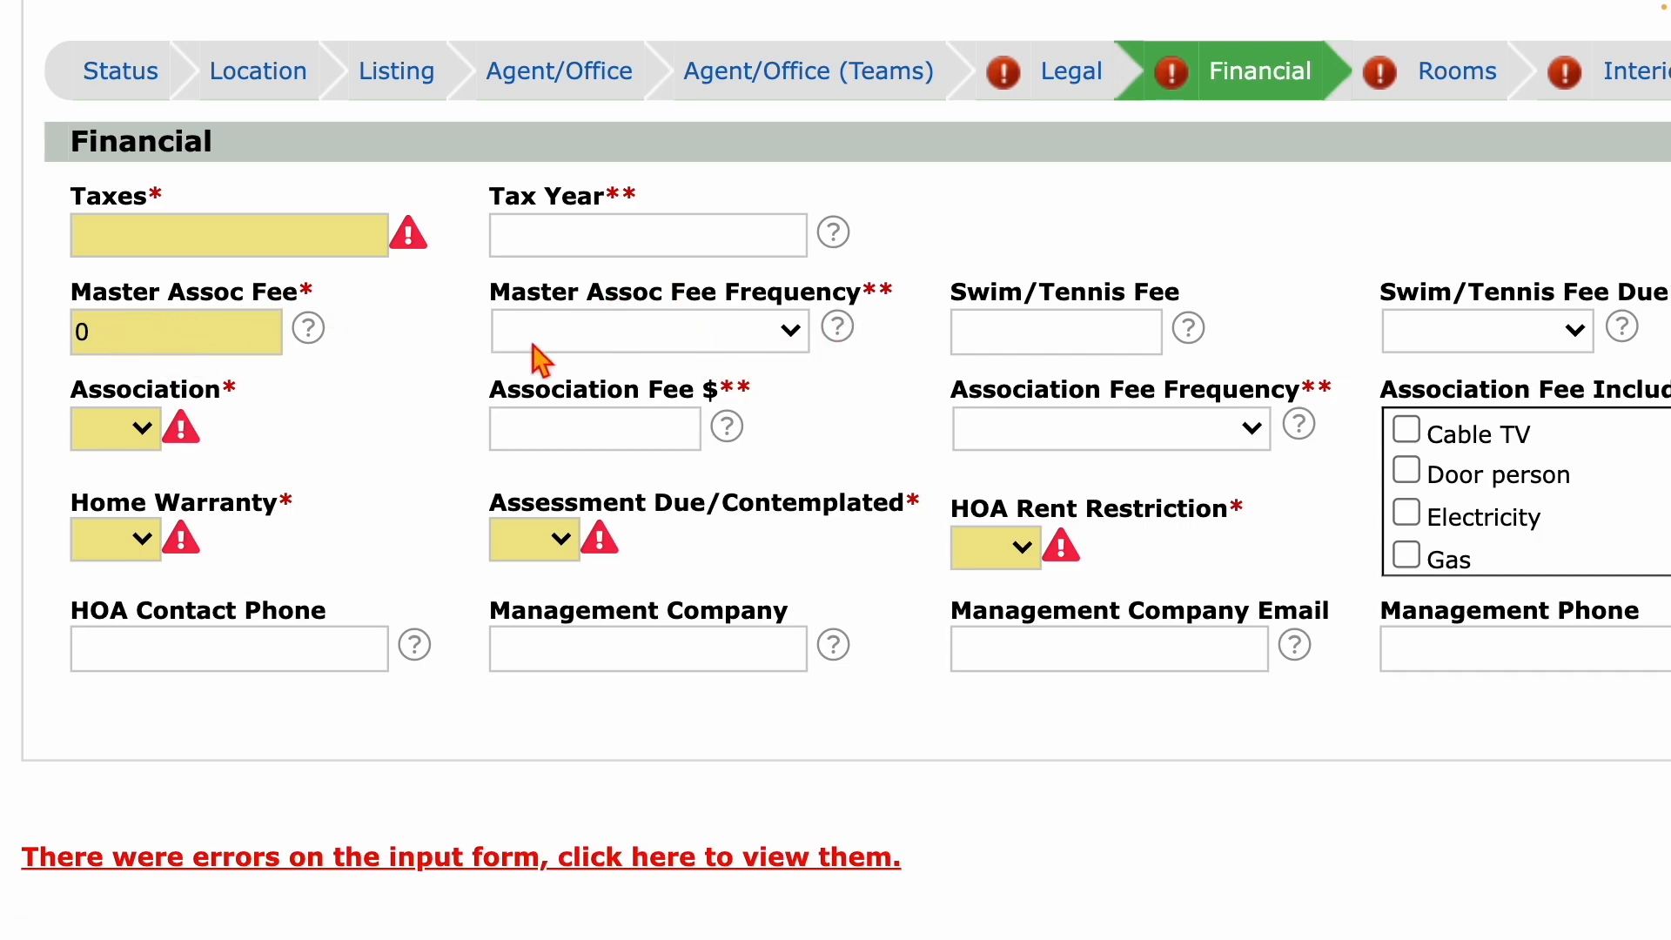
{"action": "left_click", "coordinate": [604, 338]}
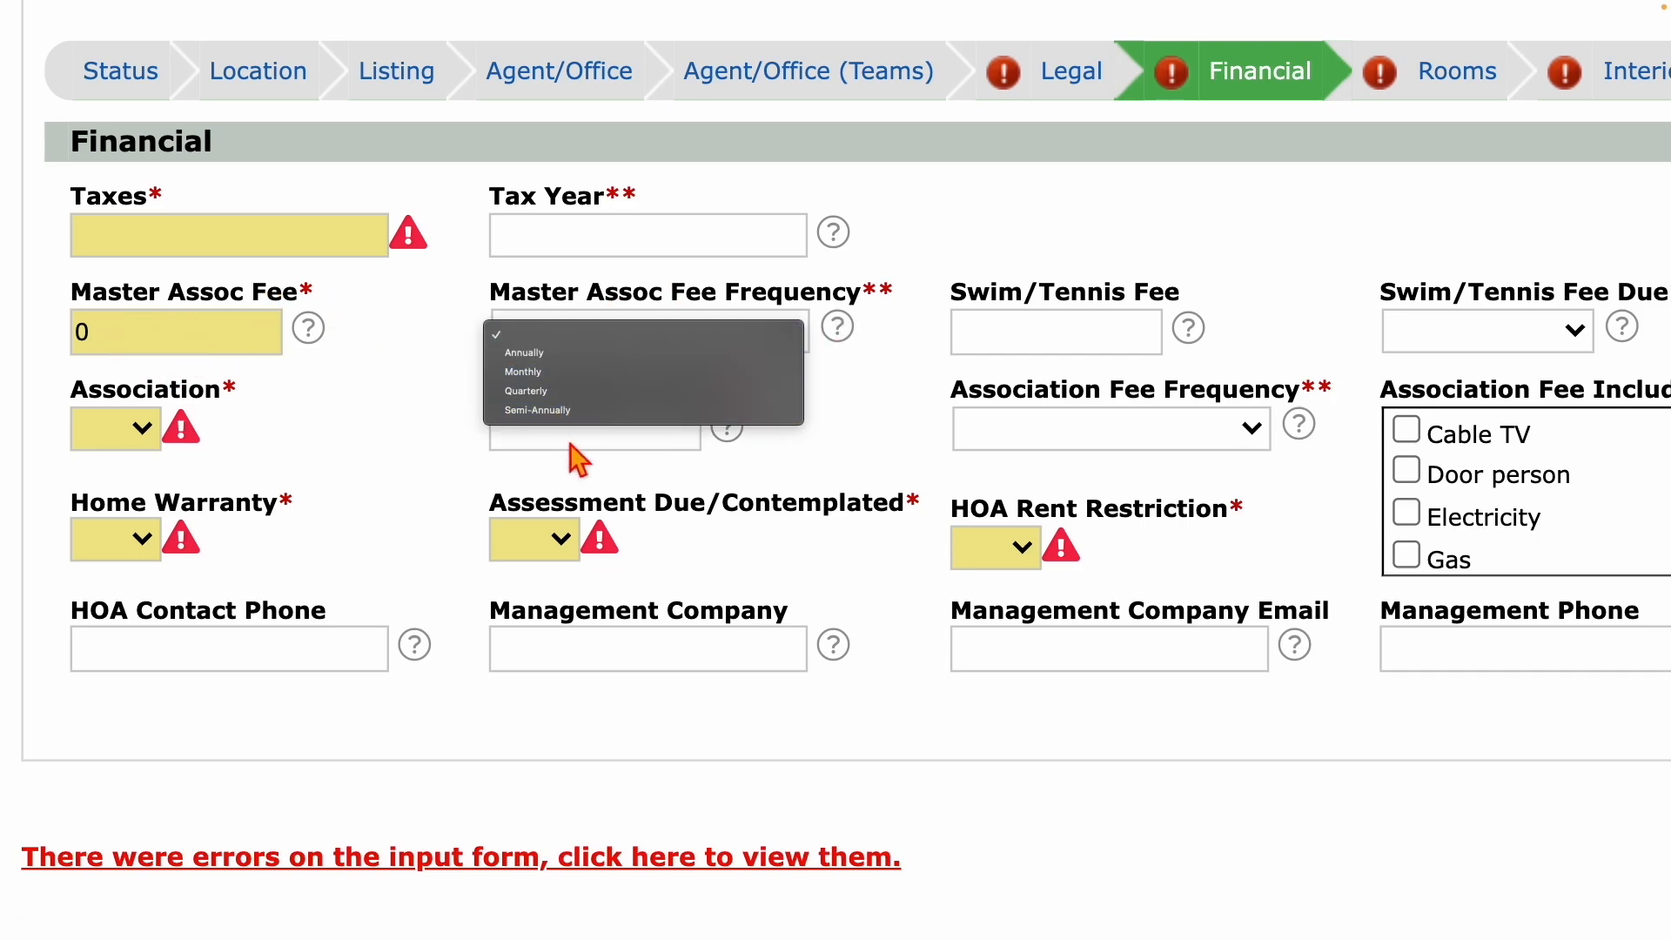
{"action": "left_click", "coordinate": [572, 337]}
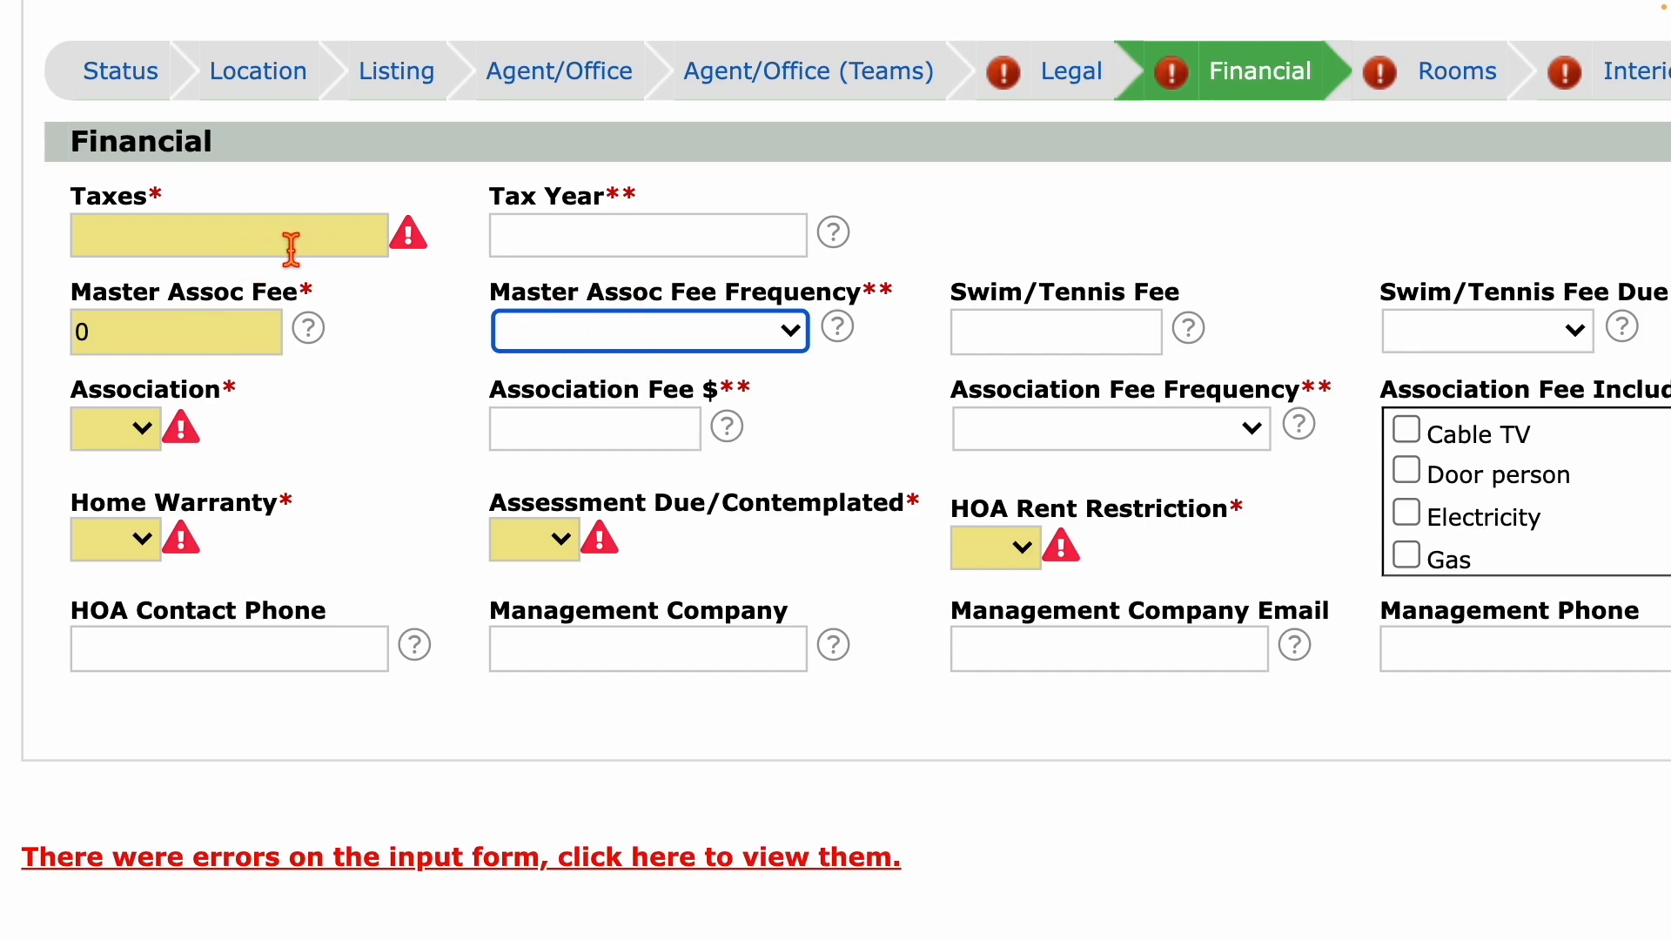
{"action": "left_click", "coordinate": [109, 247]}
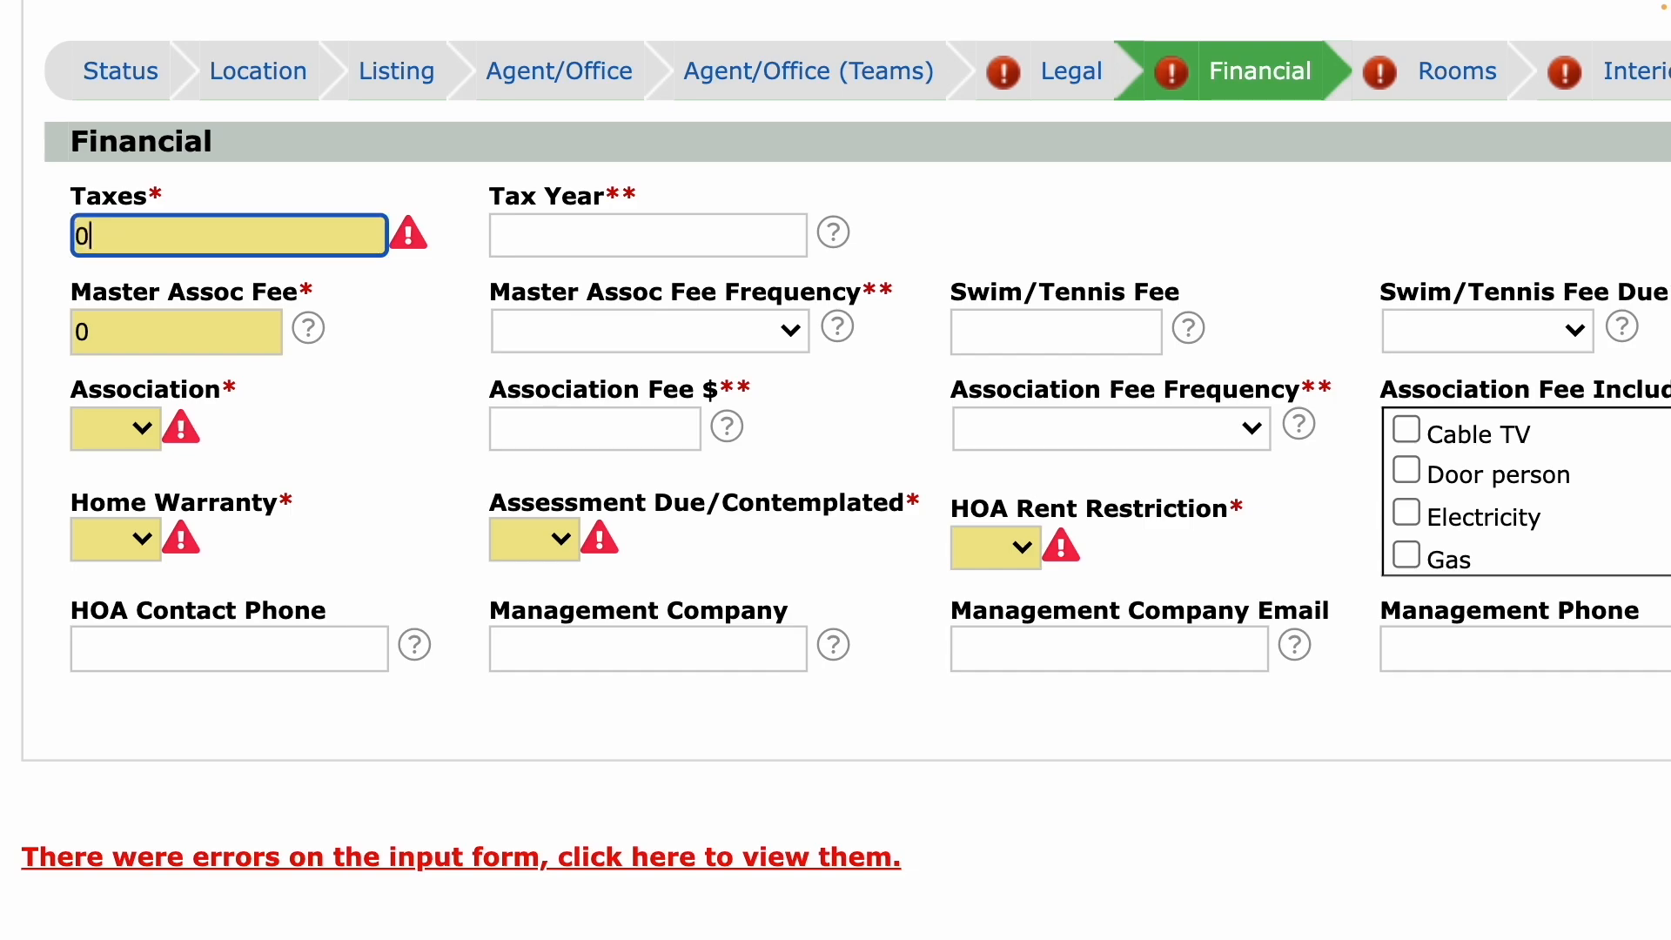
{"action": "scroll", "coordinate": [378, 601], "scroll_direction": "down", "scroll_amount": 6}
{"action": "left_click", "coordinate": [433, 451]}
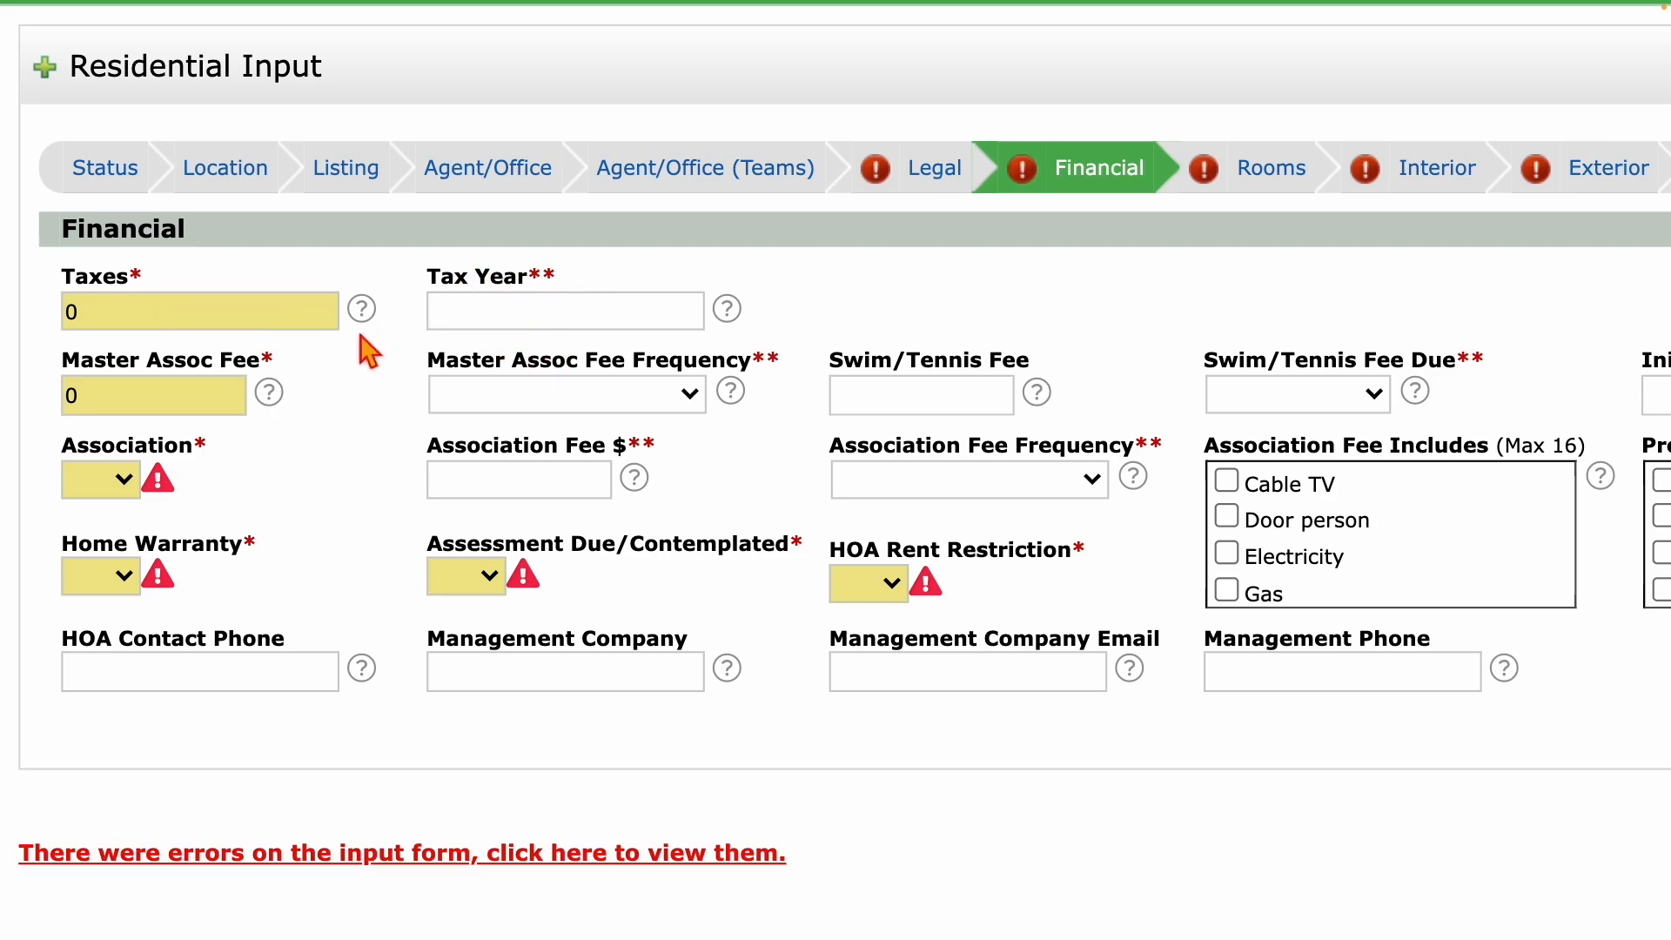
{"action": "left_click", "coordinate": [120, 481]}
{"action": "left_click", "coordinate": [122, 483]}
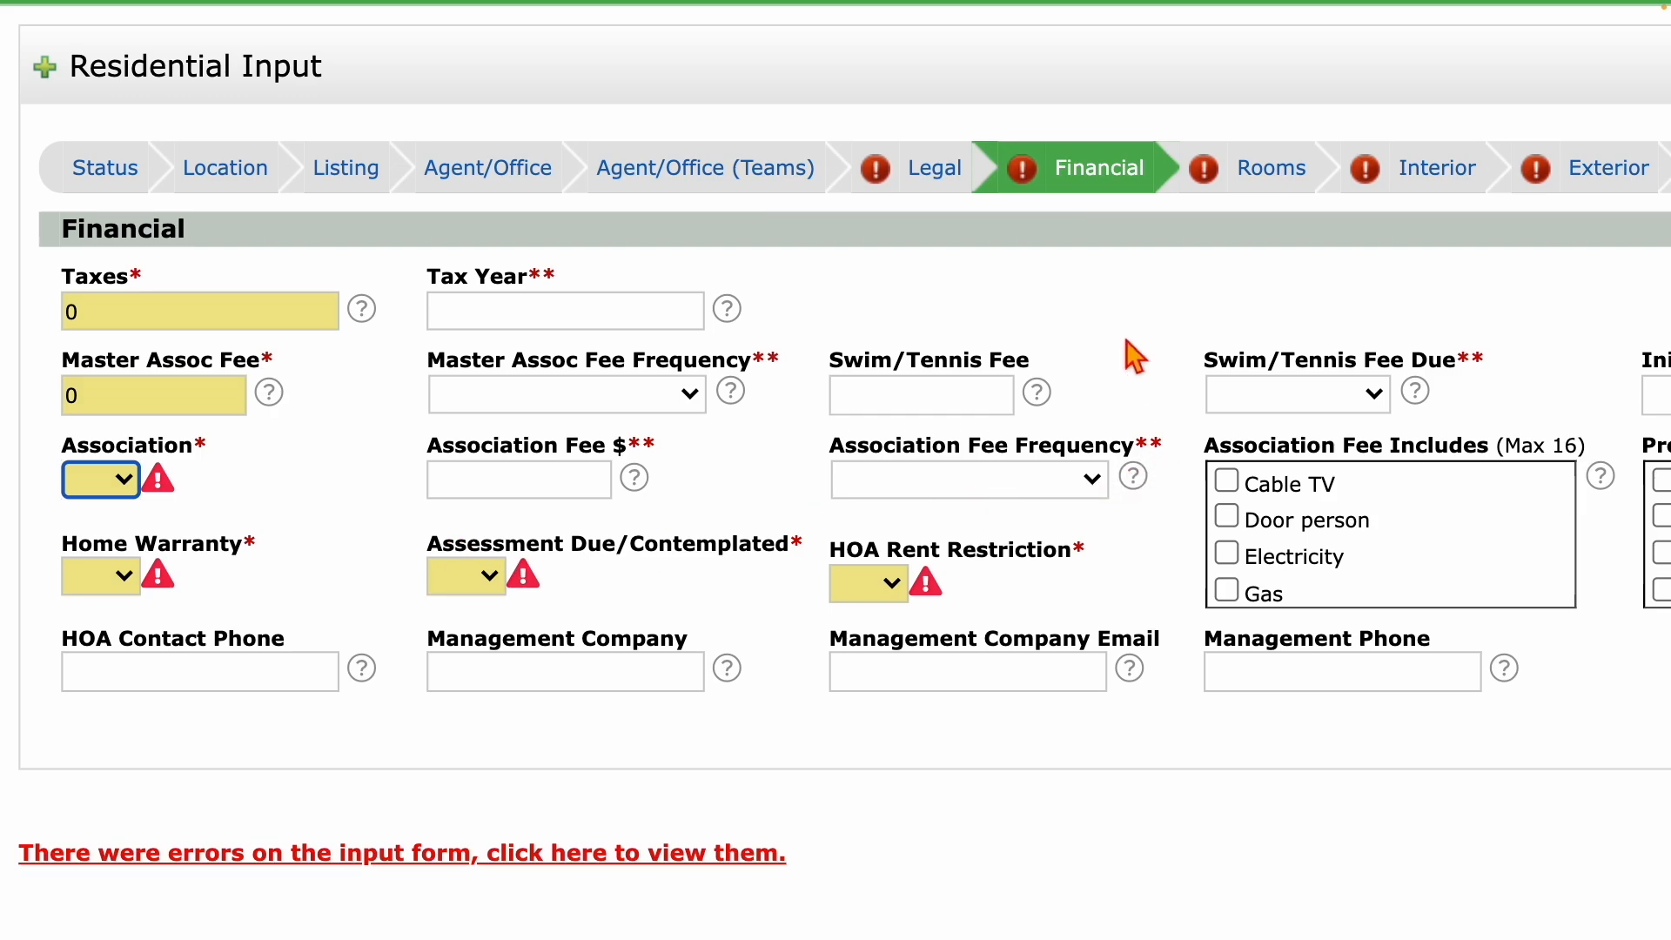
Review the Rooms section, including Bedroom Features, then save the listing as Incomplete.
{"action": "left_click", "coordinate": [1258, 174]}
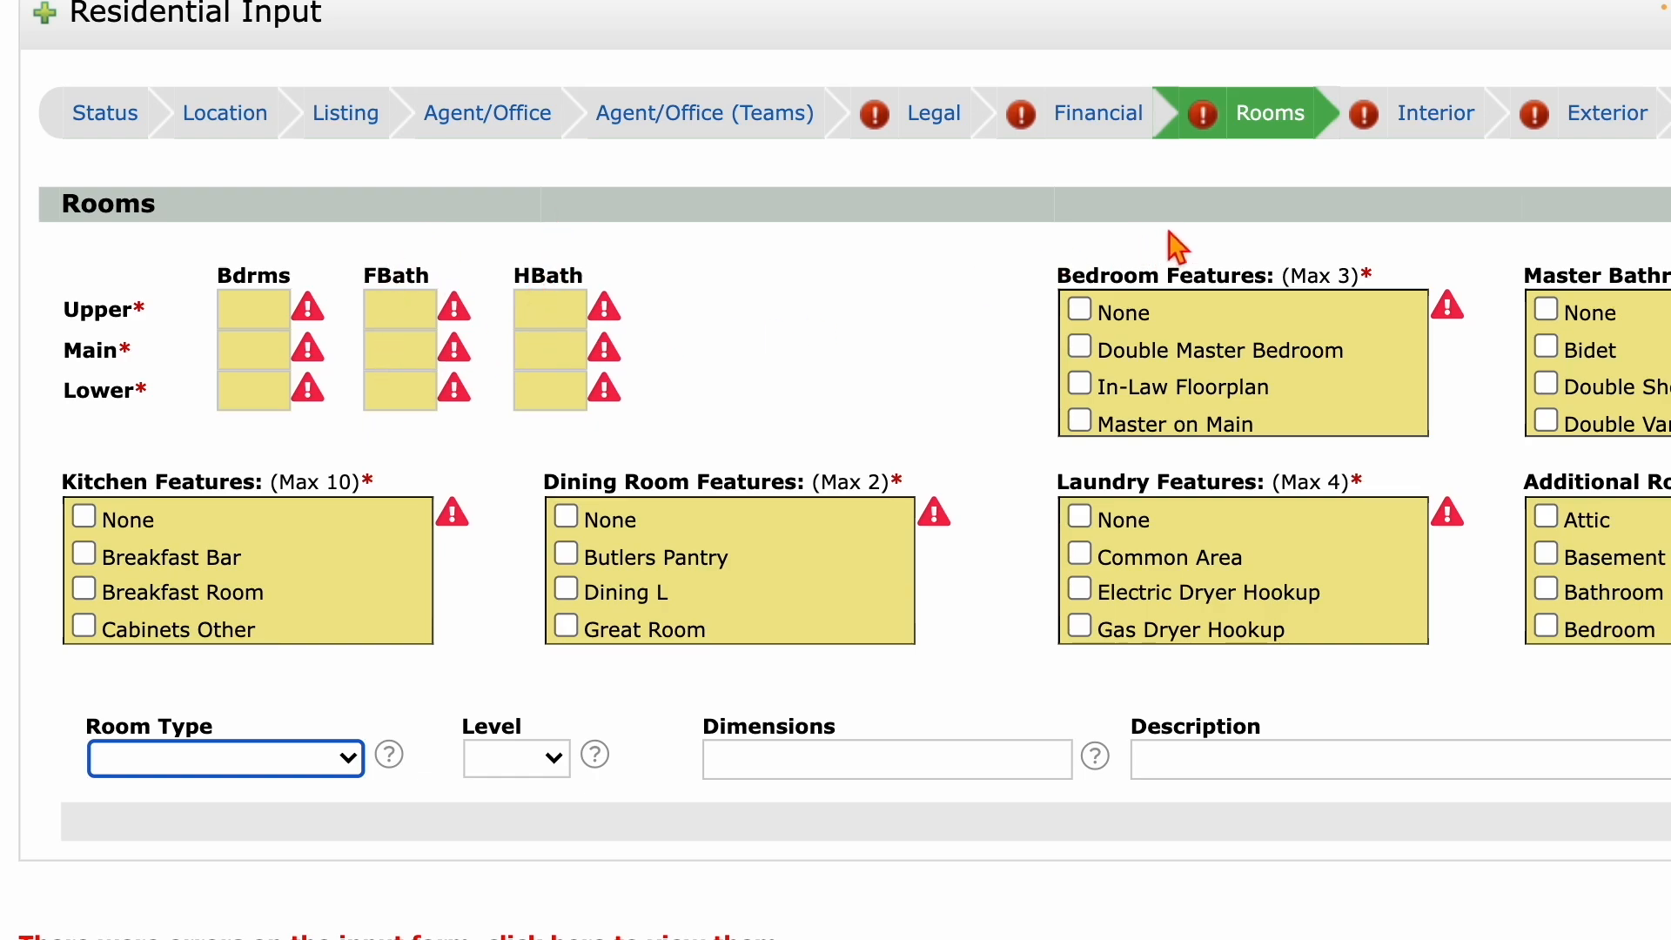
{"action": "left_click_drag", "start_coordinate": [1063, 283], "coordinate": [1140, 287]}
{"action": "scroll", "coordinate": [1387, 310], "scroll_direction": "right", "scroll_amount": 5}
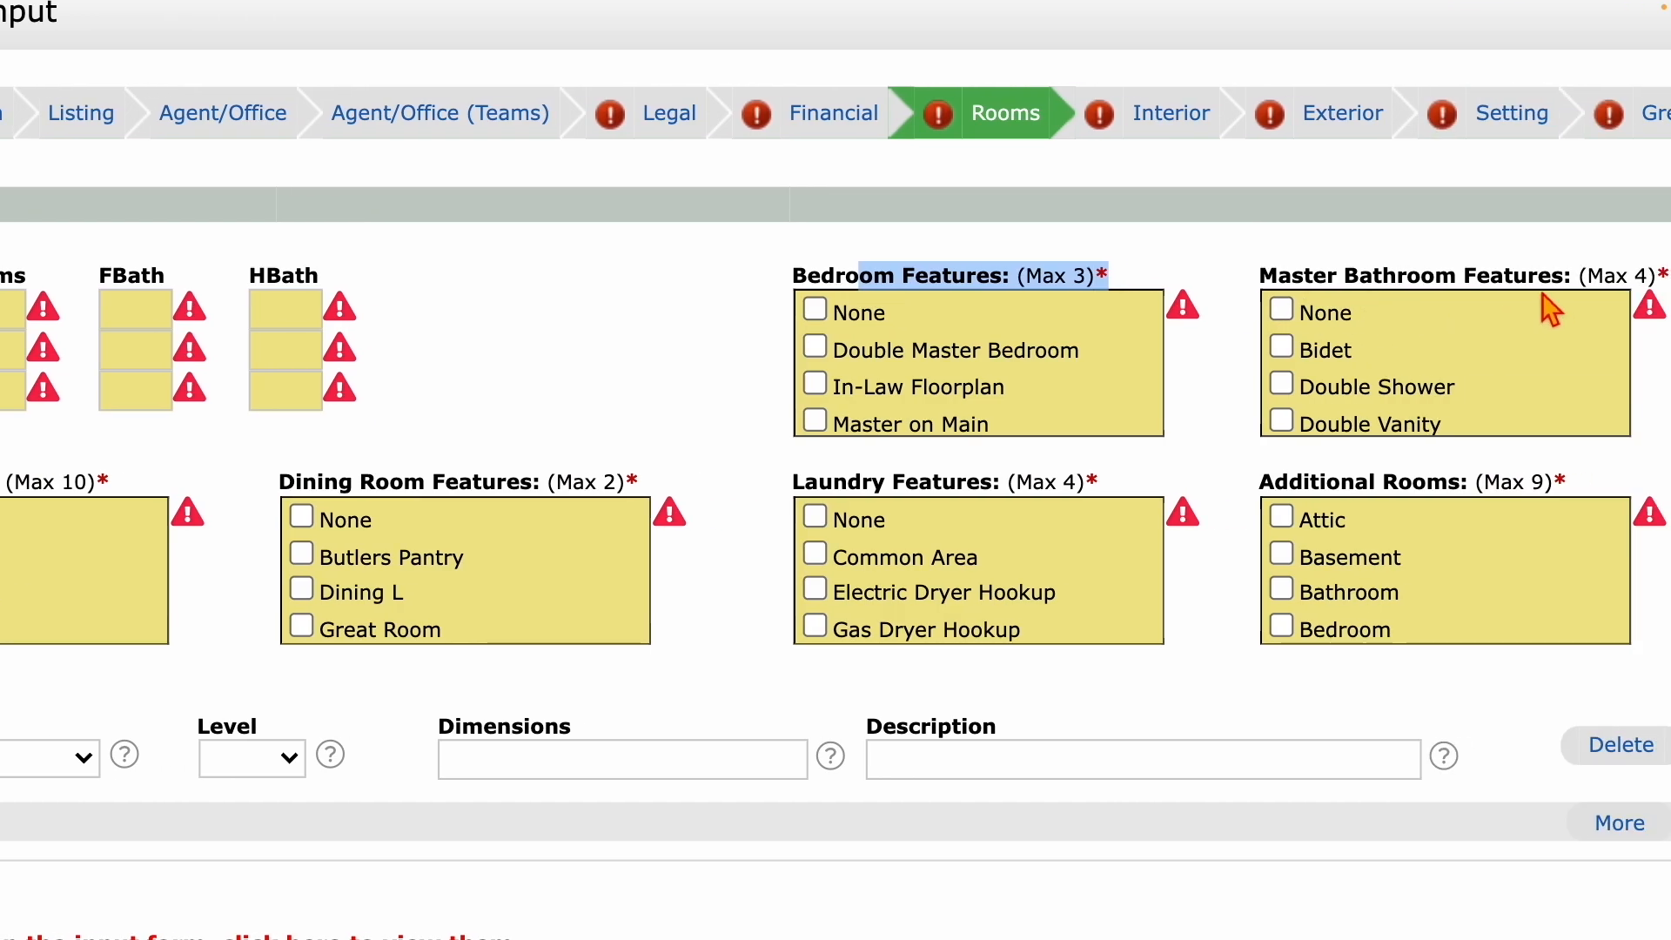
{"action": "scroll", "coordinate": [1548, 308], "scroll_direction": "right", "scroll_amount": 1}
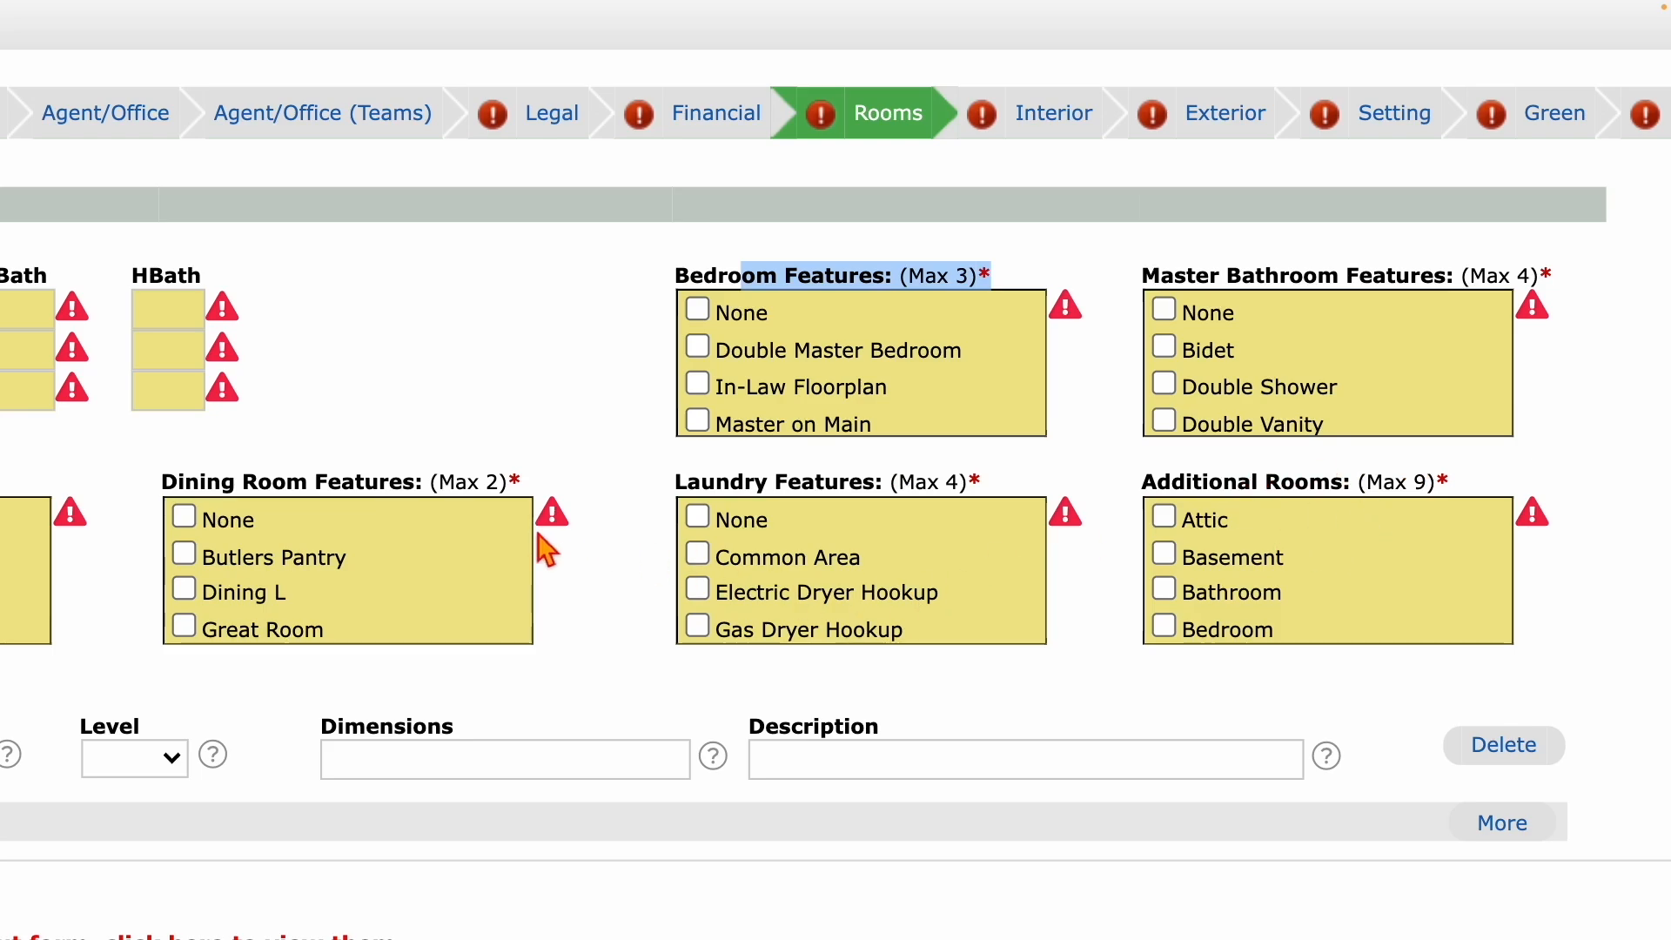
{"action": "scroll", "coordinate": [548, 552], "scroll_direction": "left", "scroll_amount": 2}
{"action": "scroll", "coordinate": [547, 548], "scroll_direction": "left", "scroll_amount": 5}
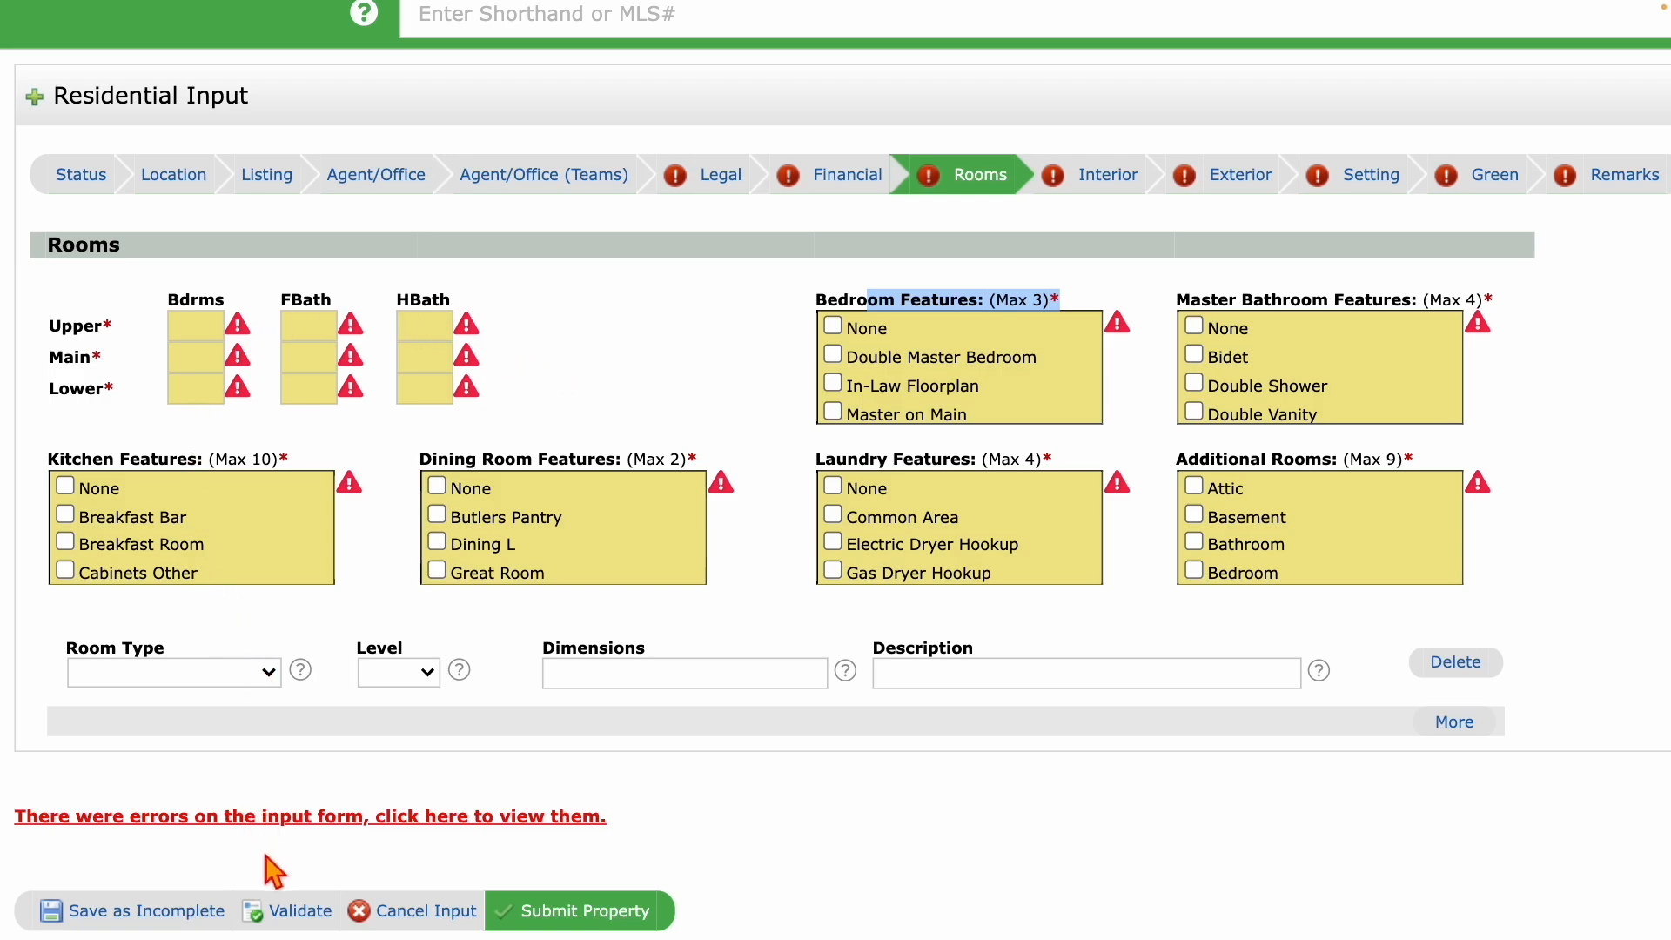
{"action": "left_click", "coordinate": [109, 910]}
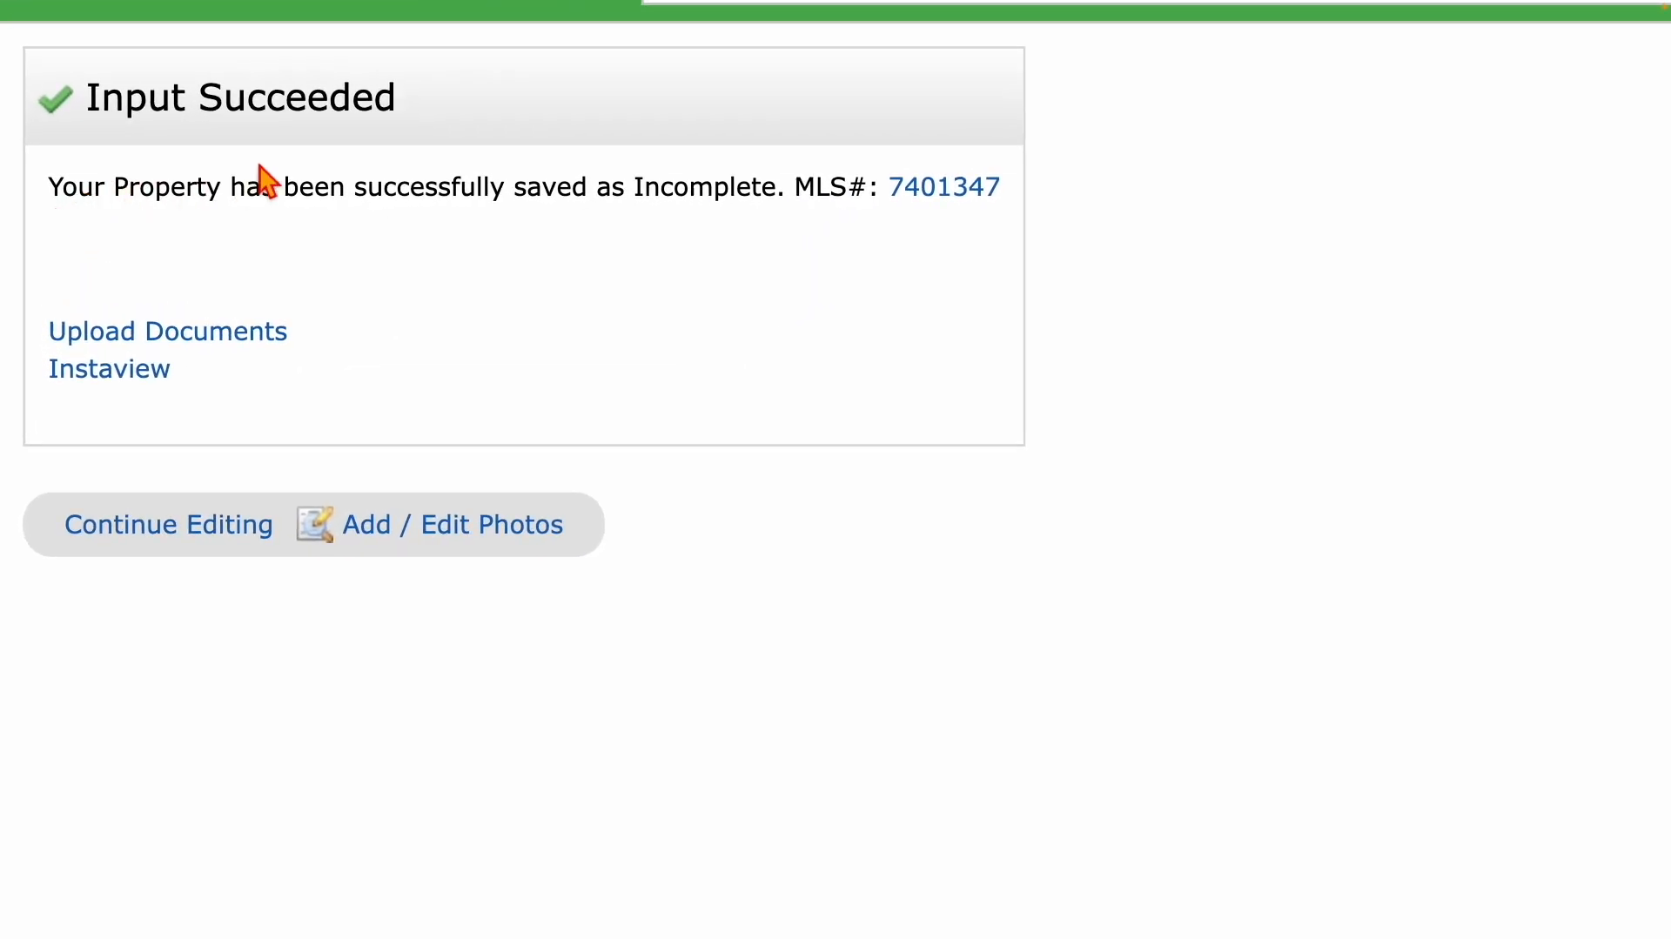
{"action": "left_click_drag", "start_coordinate": [89, 111], "coordinate": [425, 130]}
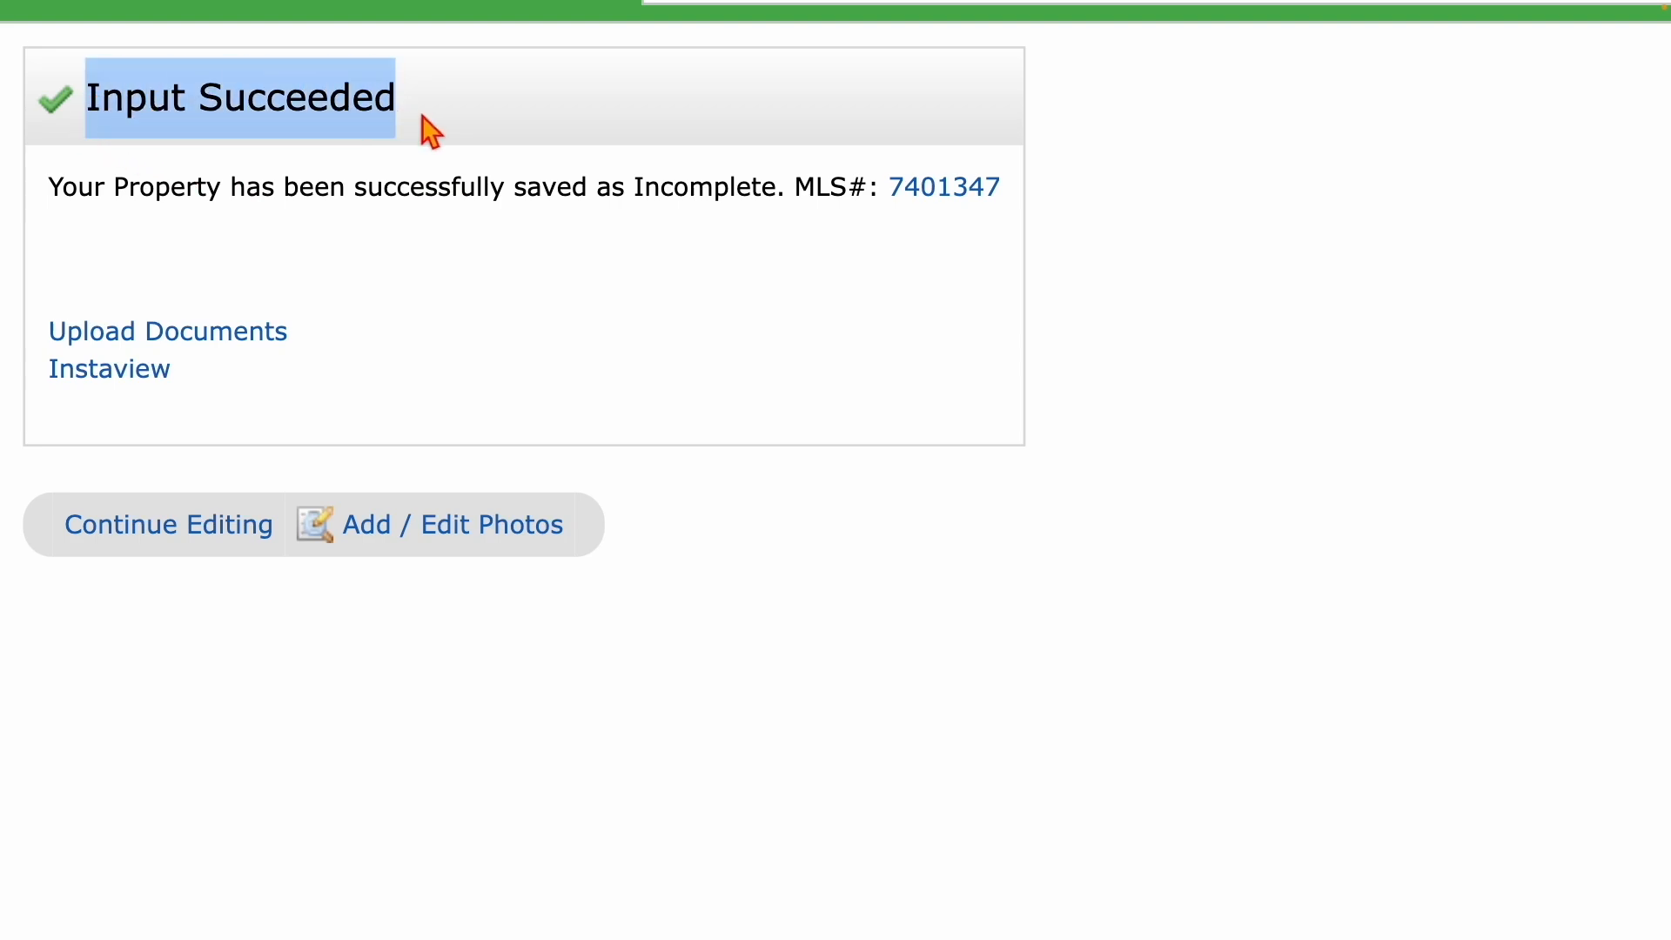
{"action": "left_click_drag", "start_coordinate": [63, 193], "coordinate": [810, 203]}
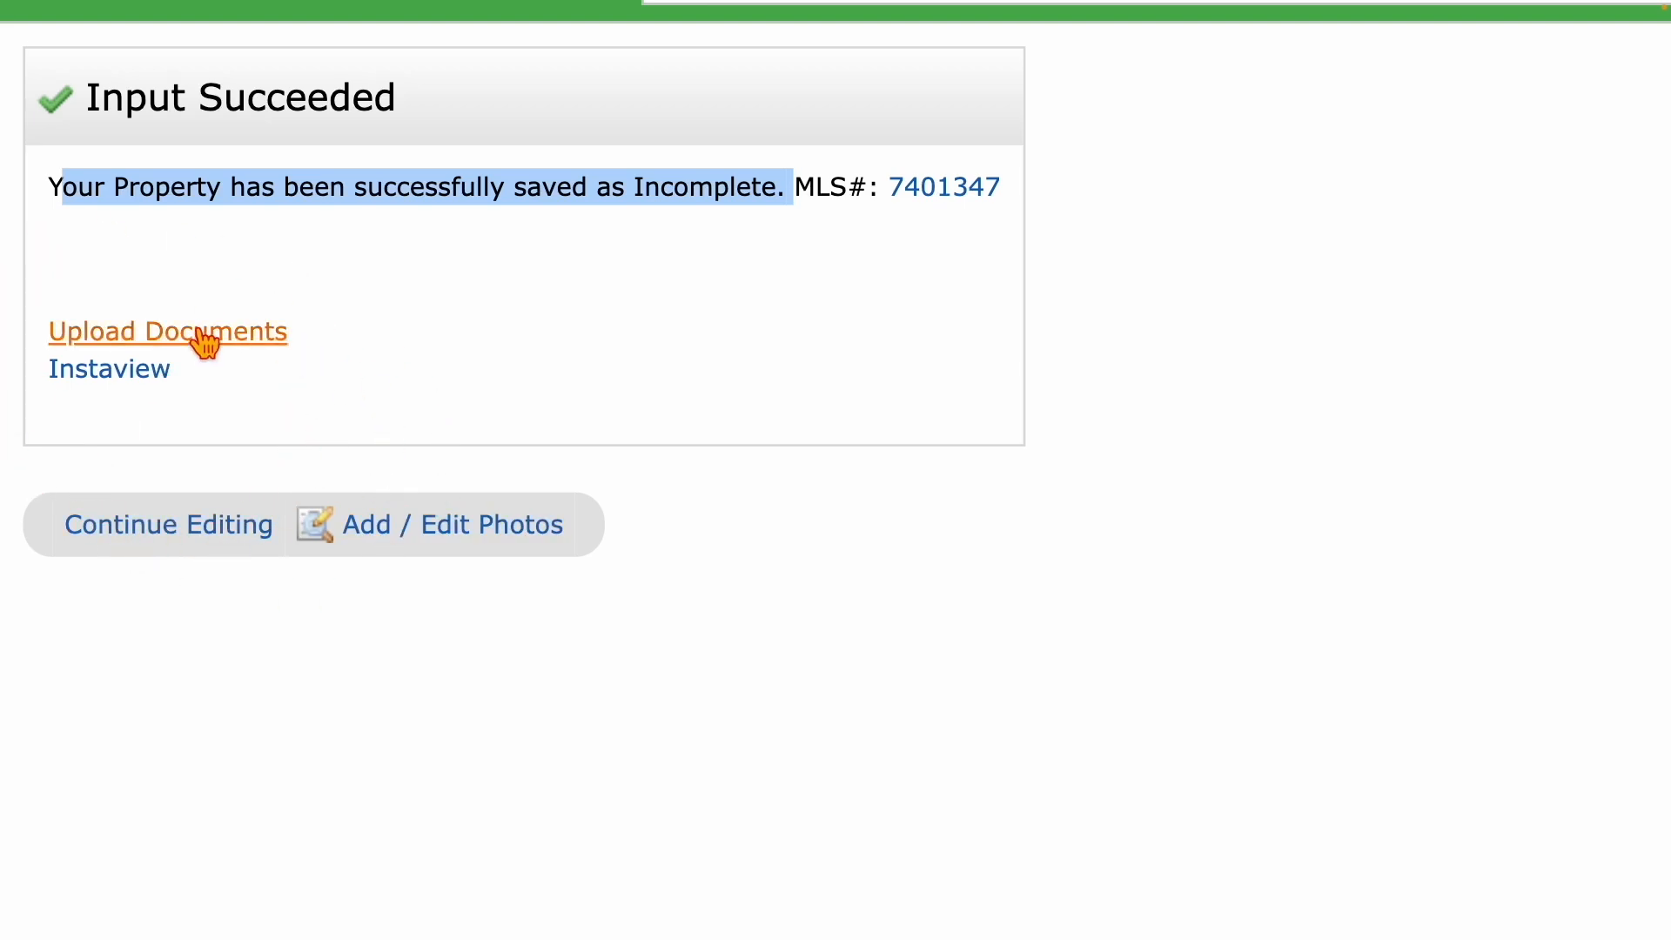
Close the Matrix browser tab through Search Tabs to return to the FMLS dashboard.
{"action": "mouse_move", "coordinate": [361, 18]}
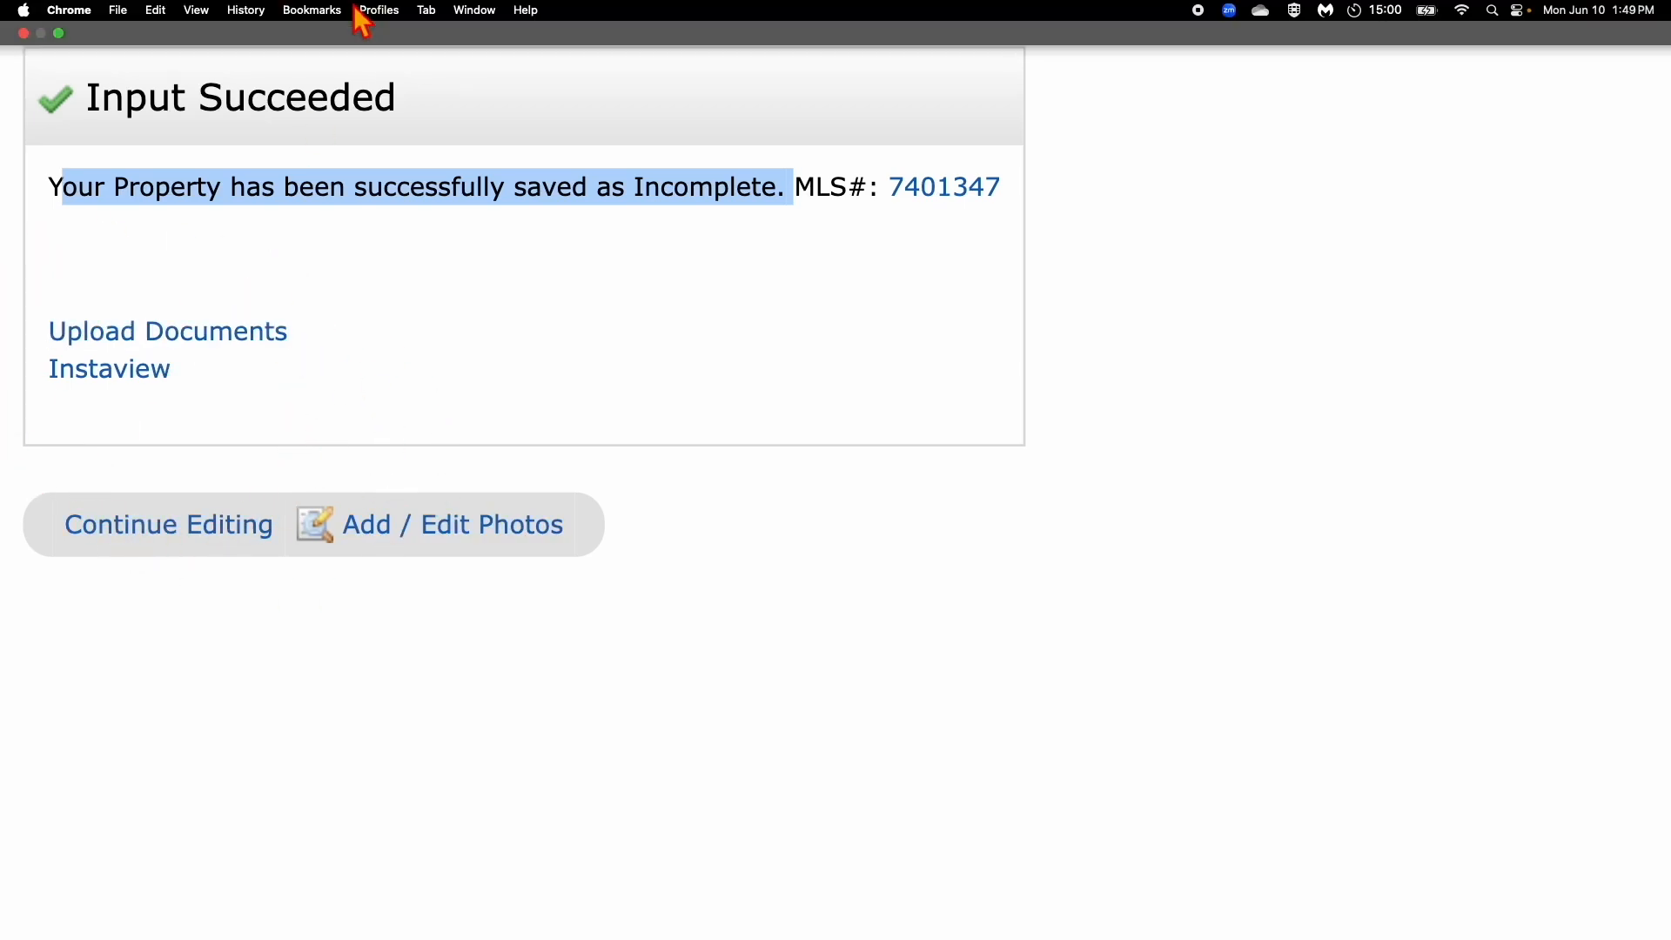
{"action": "left_click", "coordinate": [425, 12]}
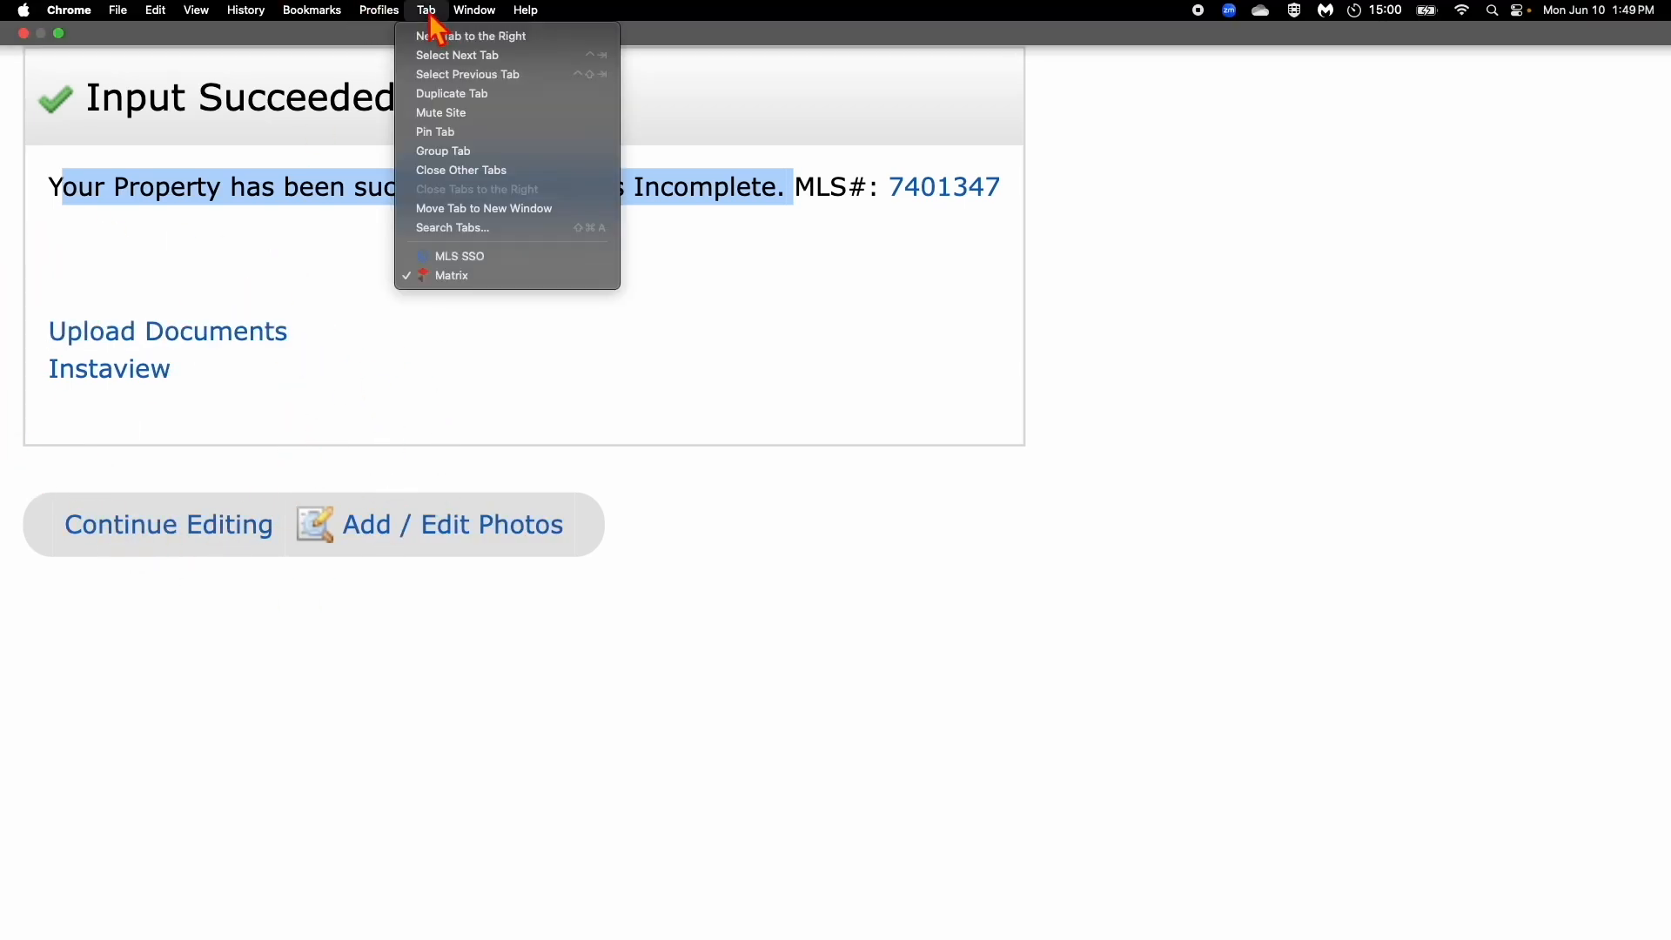
{"action": "left_click", "coordinate": [462, 228]}
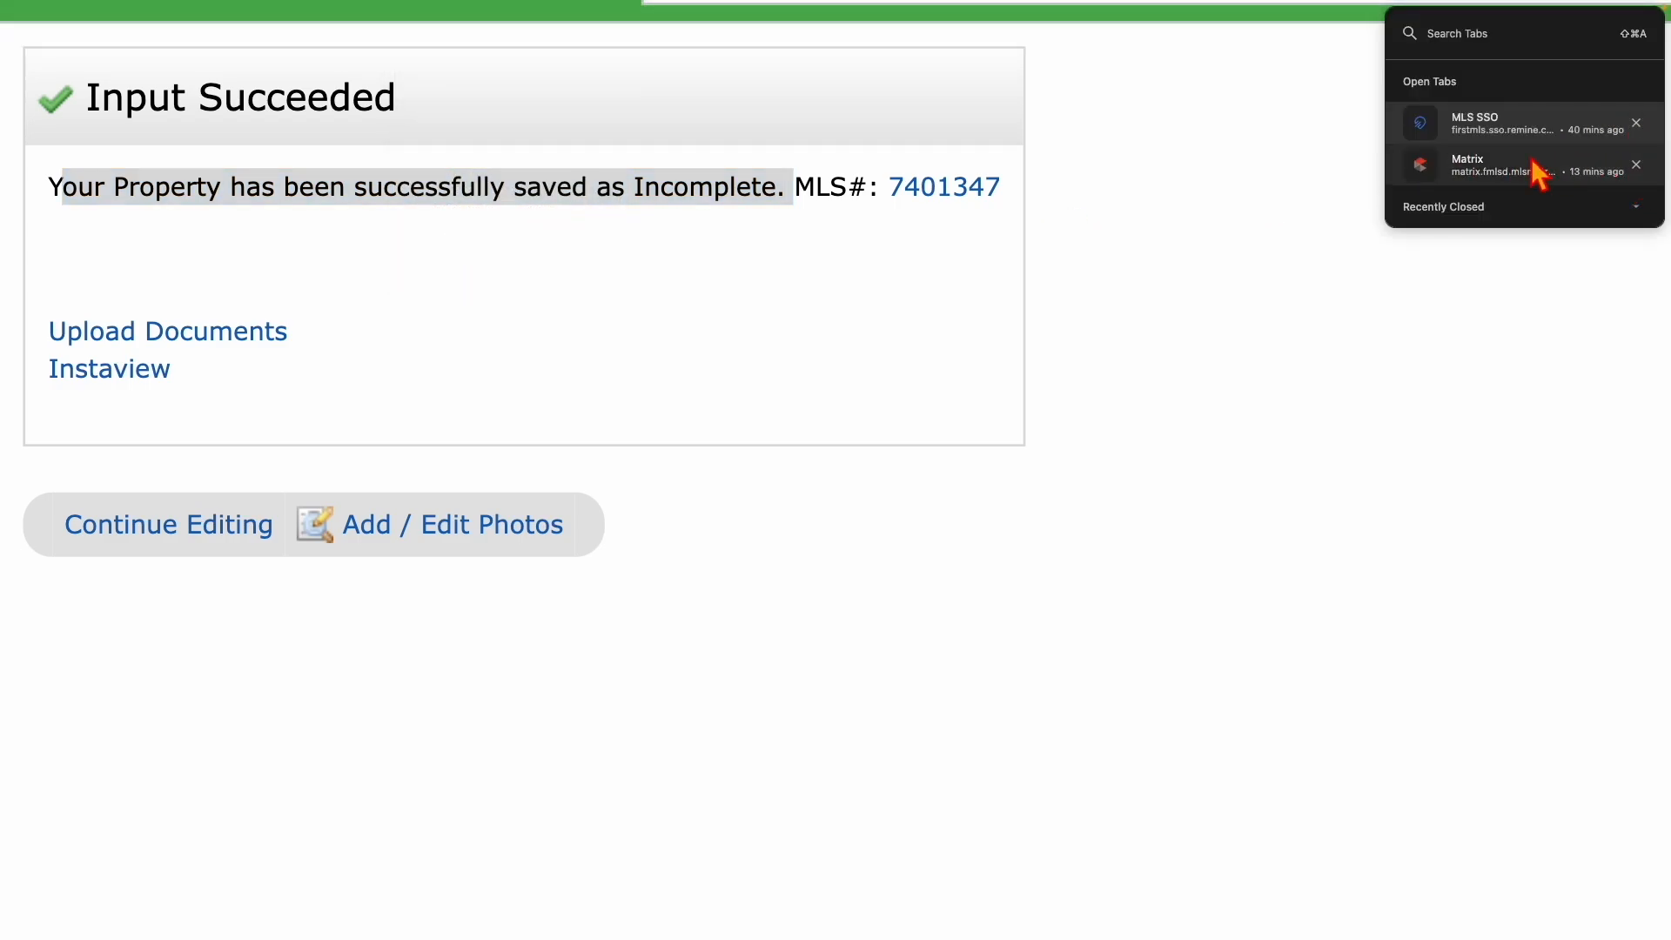
{"action": "left_click", "coordinate": [1636, 165]}
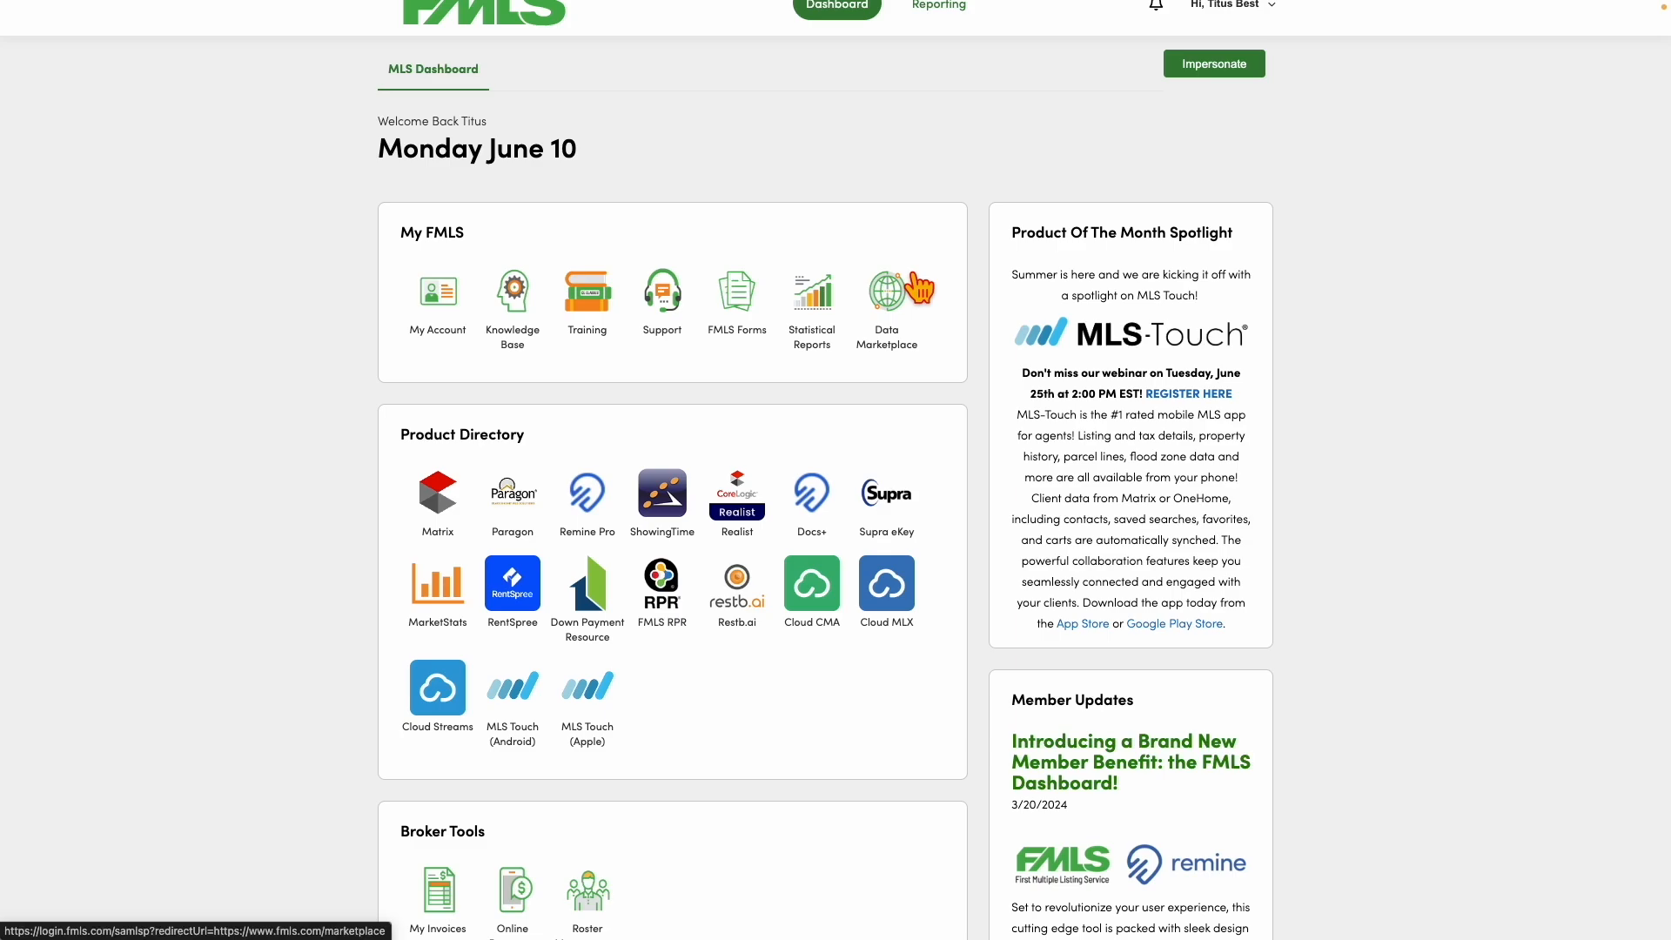
Launch Matrix from the dashboard, go to My Listings, and open the Show dropdown.
{"action": "left_click", "coordinate": [433, 509]}
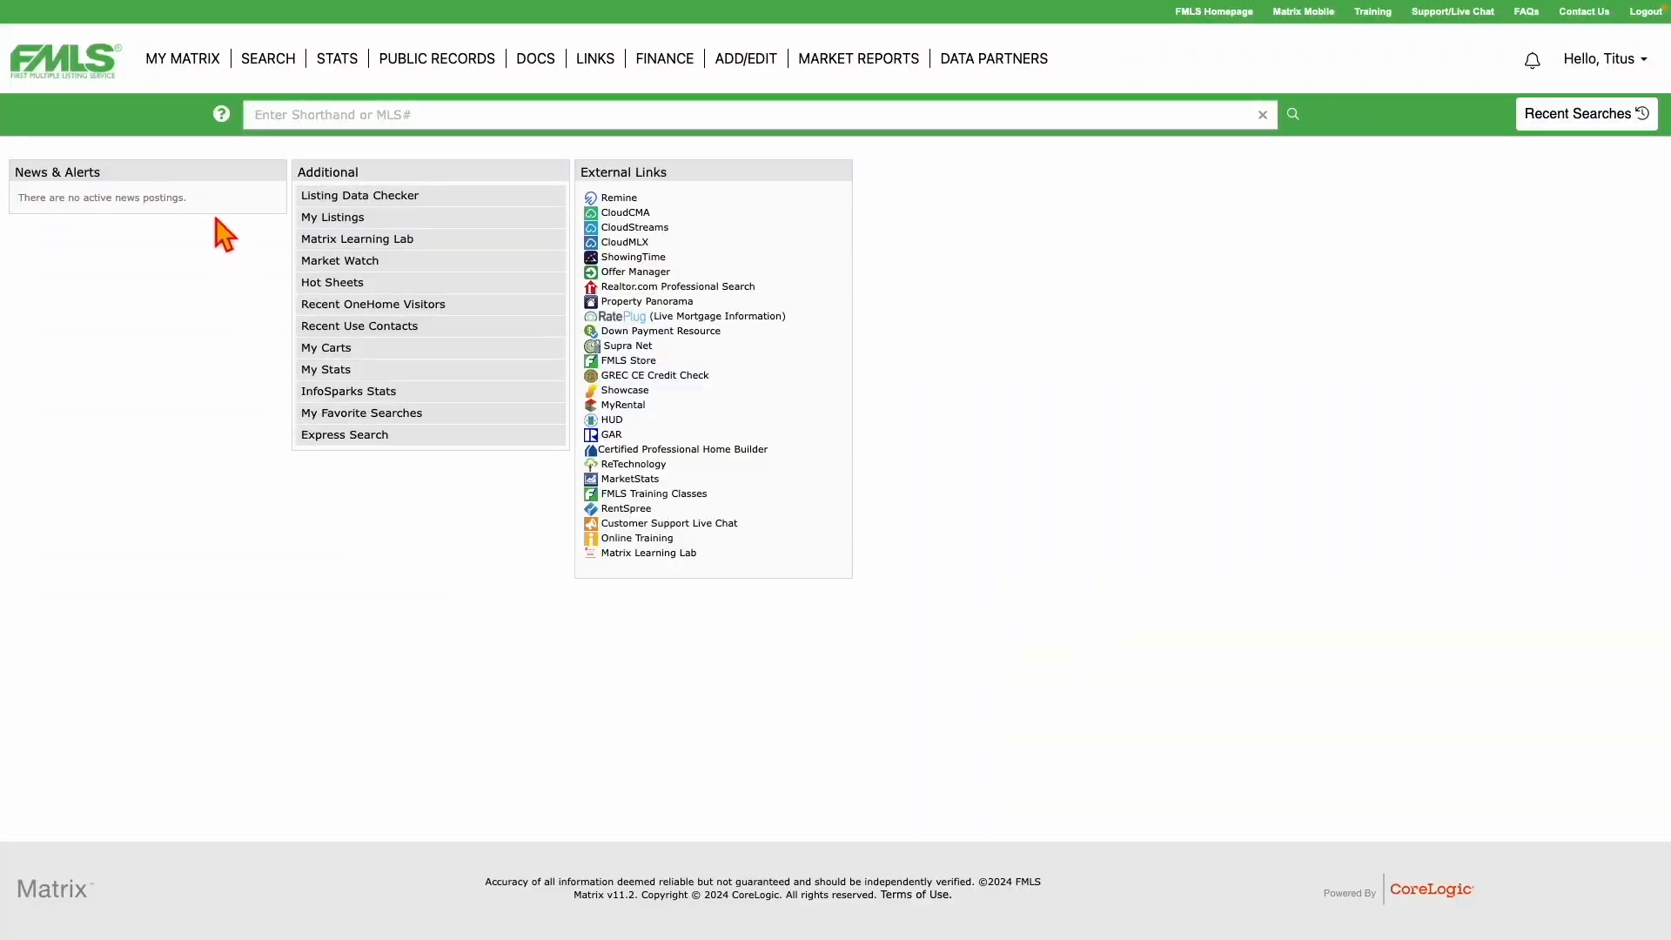
{"action": "mouse_move", "coordinate": [185, 68]}
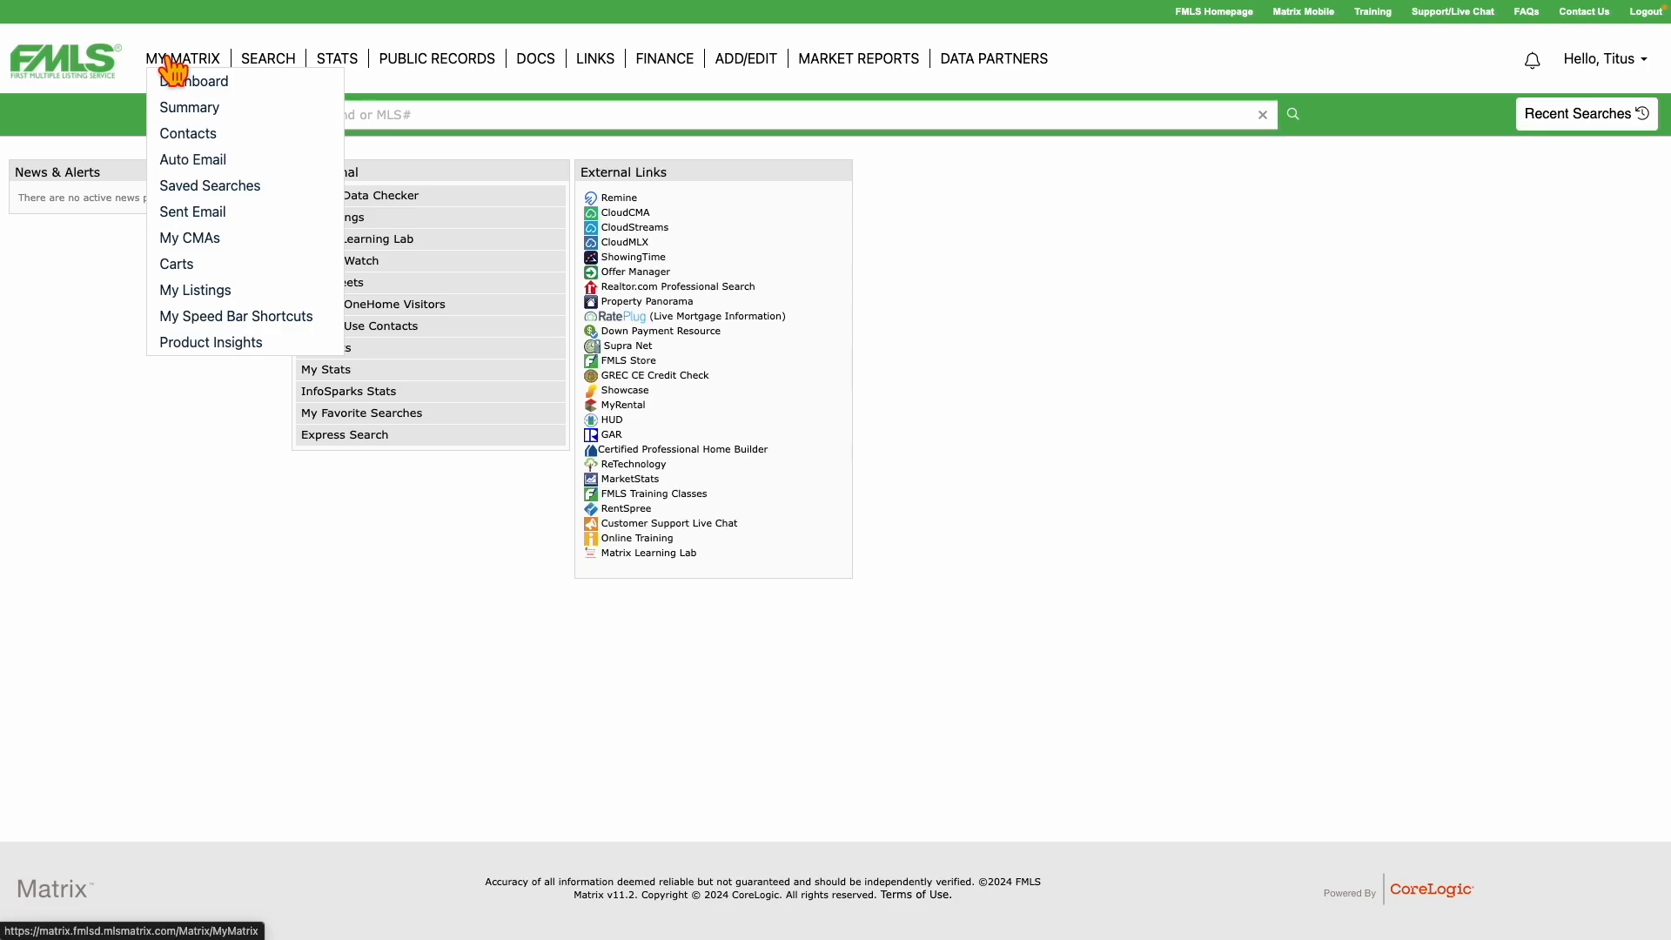
{"action": "left_click", "coordinate": [193, 301]}
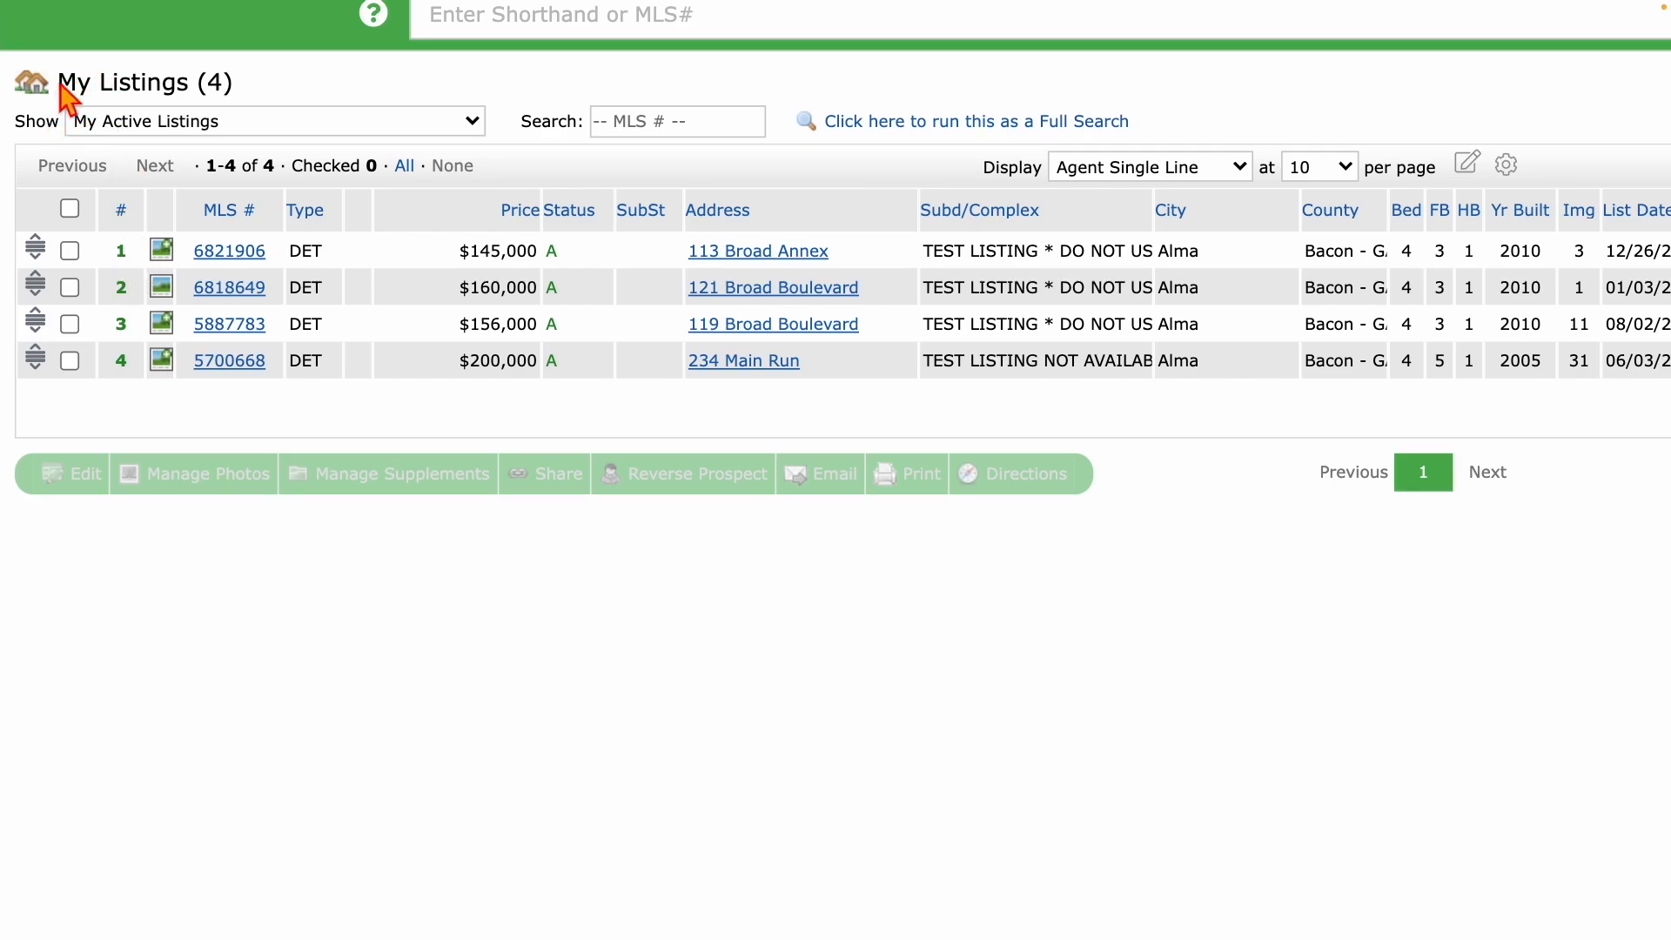
{"action": "left_click_drag", "start_coordinate": [59, 82], "coordinate": [243, 87]}
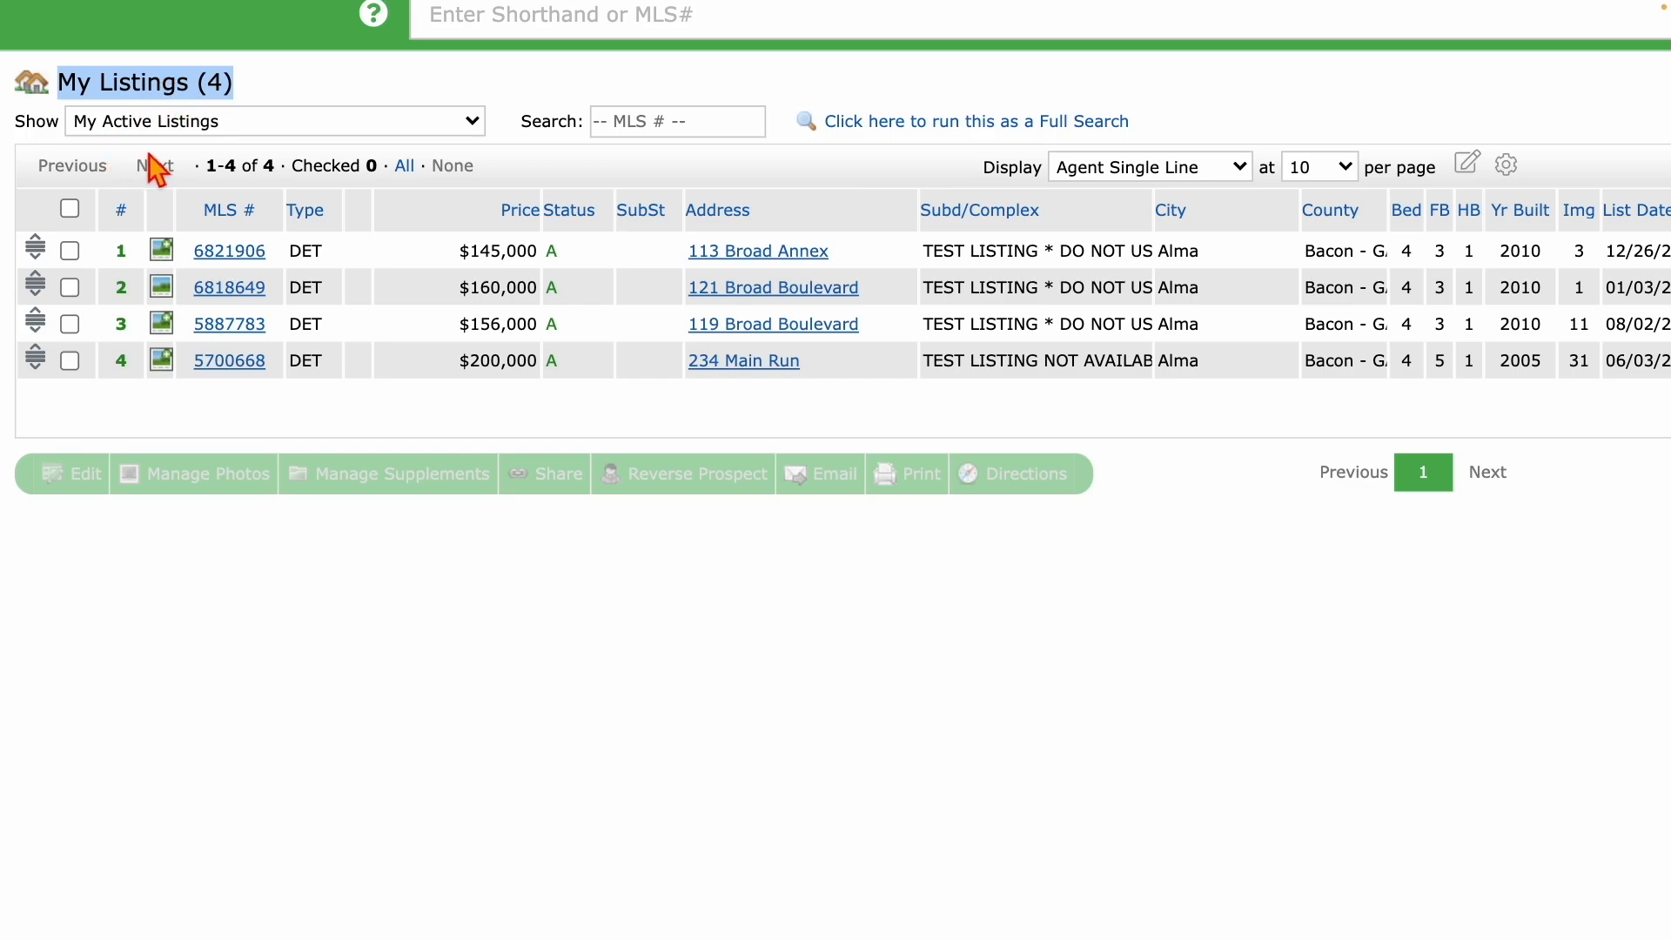
{"action": "left_click", "coordinate": [243, 132]}
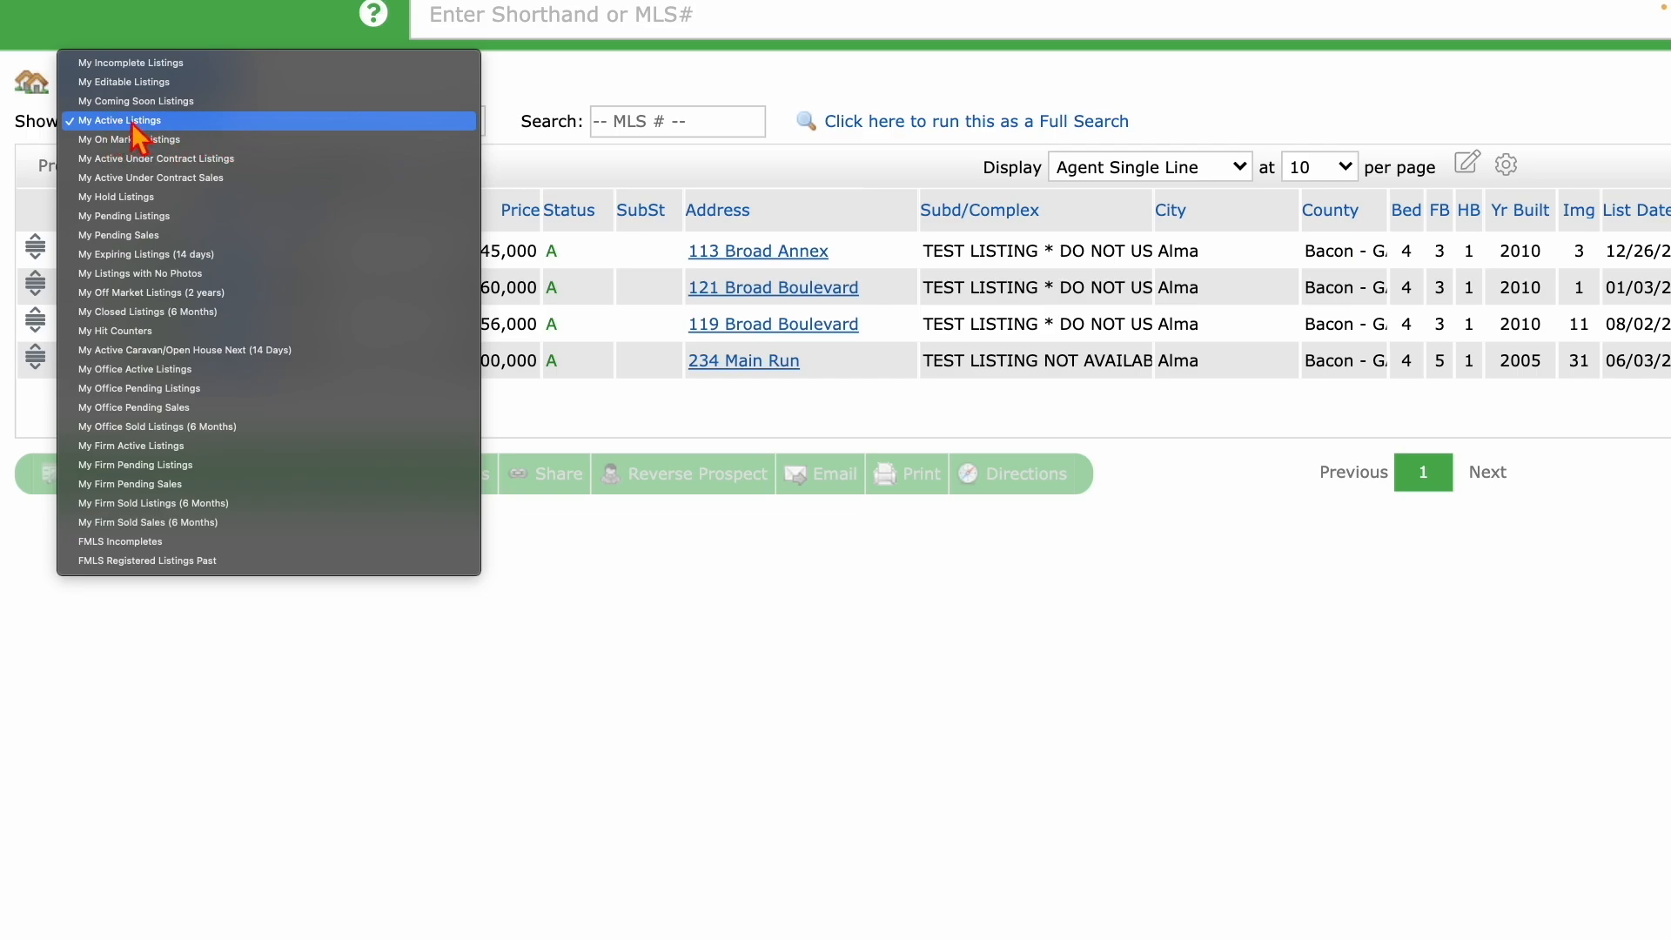
{"action": "left_click", "coordinate": [111, 66]}
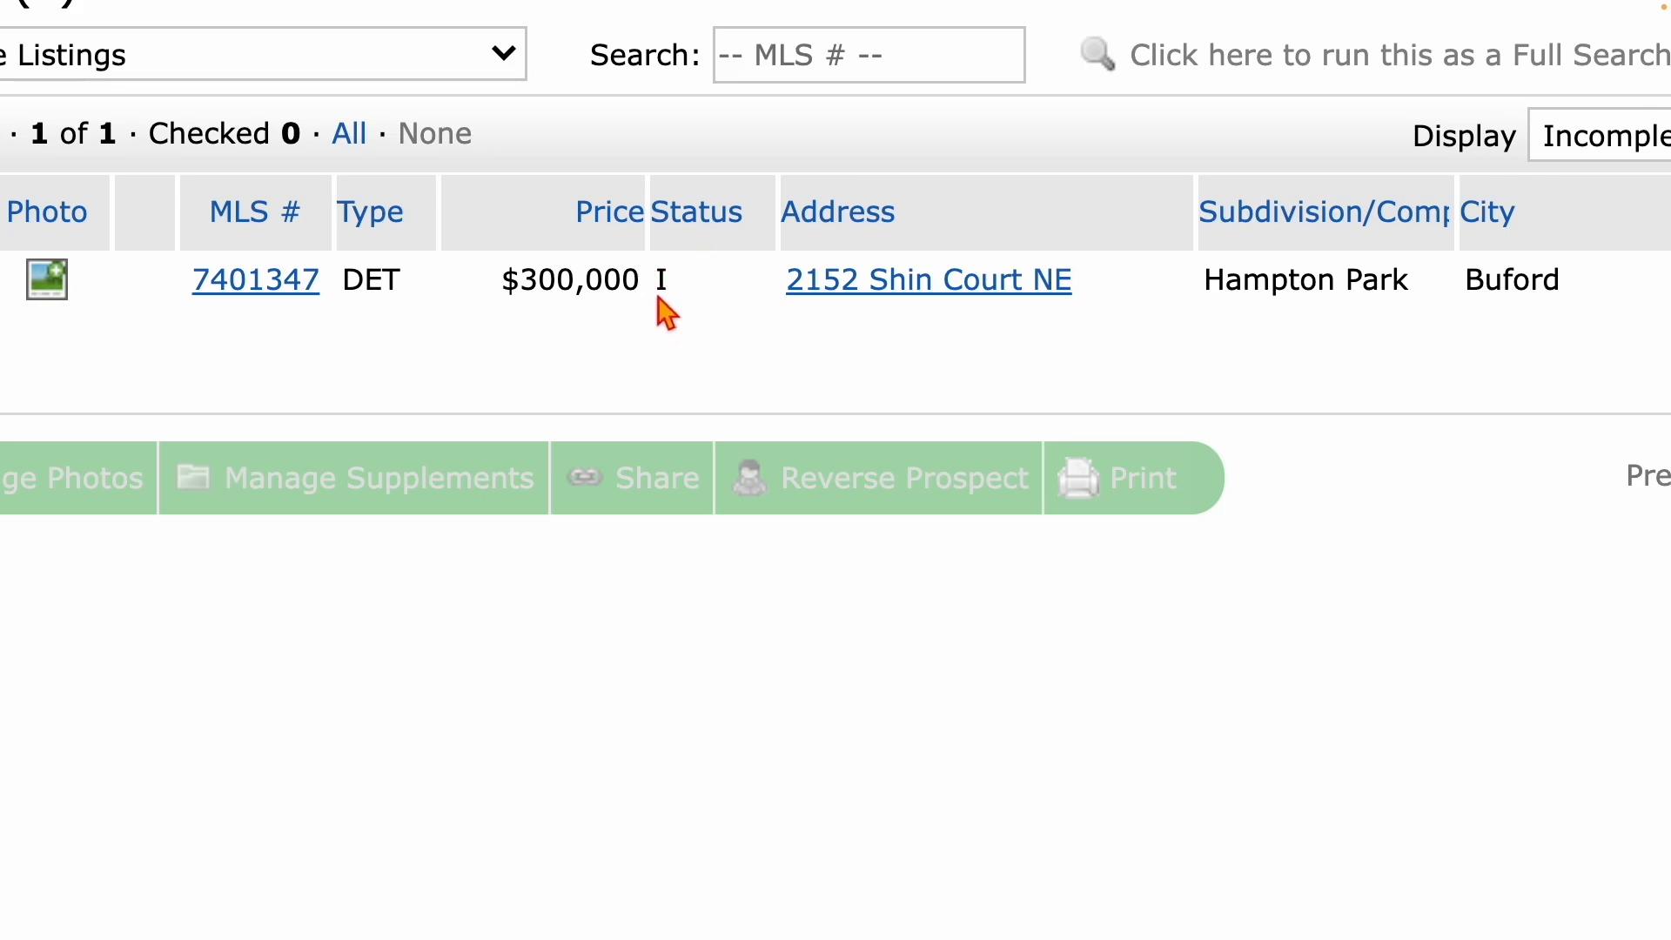
{"action": "double_click", "coordinate": [663, 294]}
{"action": "left_click", "coordinate": [688, 284]}
{"action": "scroll", "coordinate": [280, 307], "scroll_direction": "left", "scroll_amount": 4}
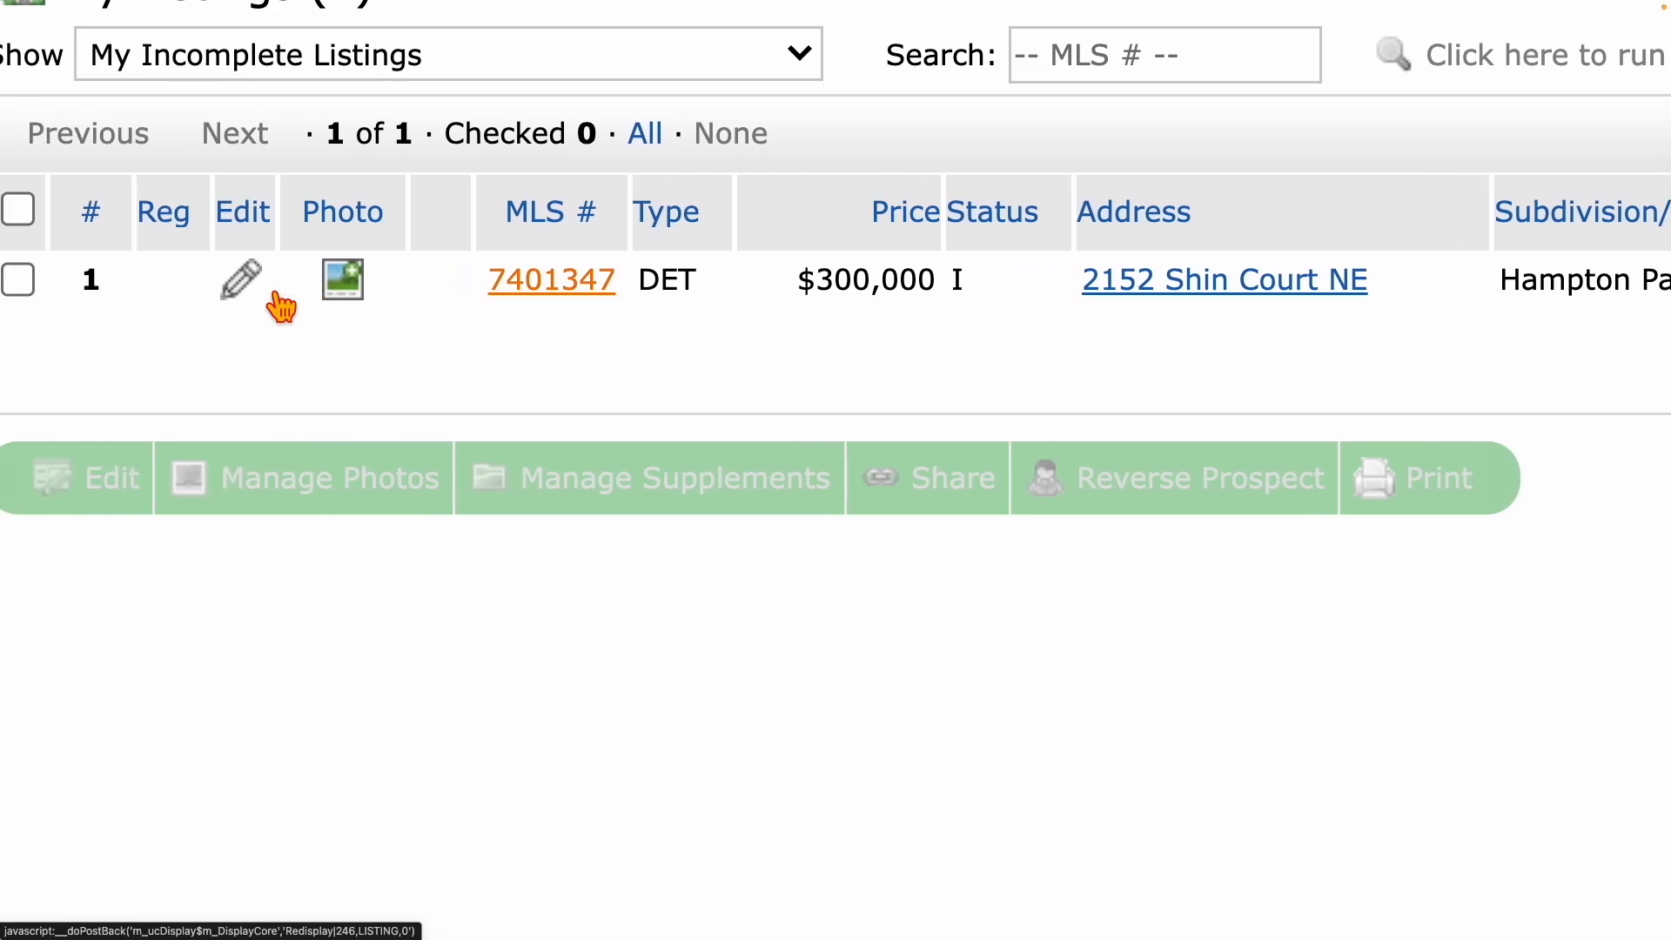
{"action": "scroll", "coordinate": [279, 306], "scroll_direction": "left", "scroll_amount": 2}
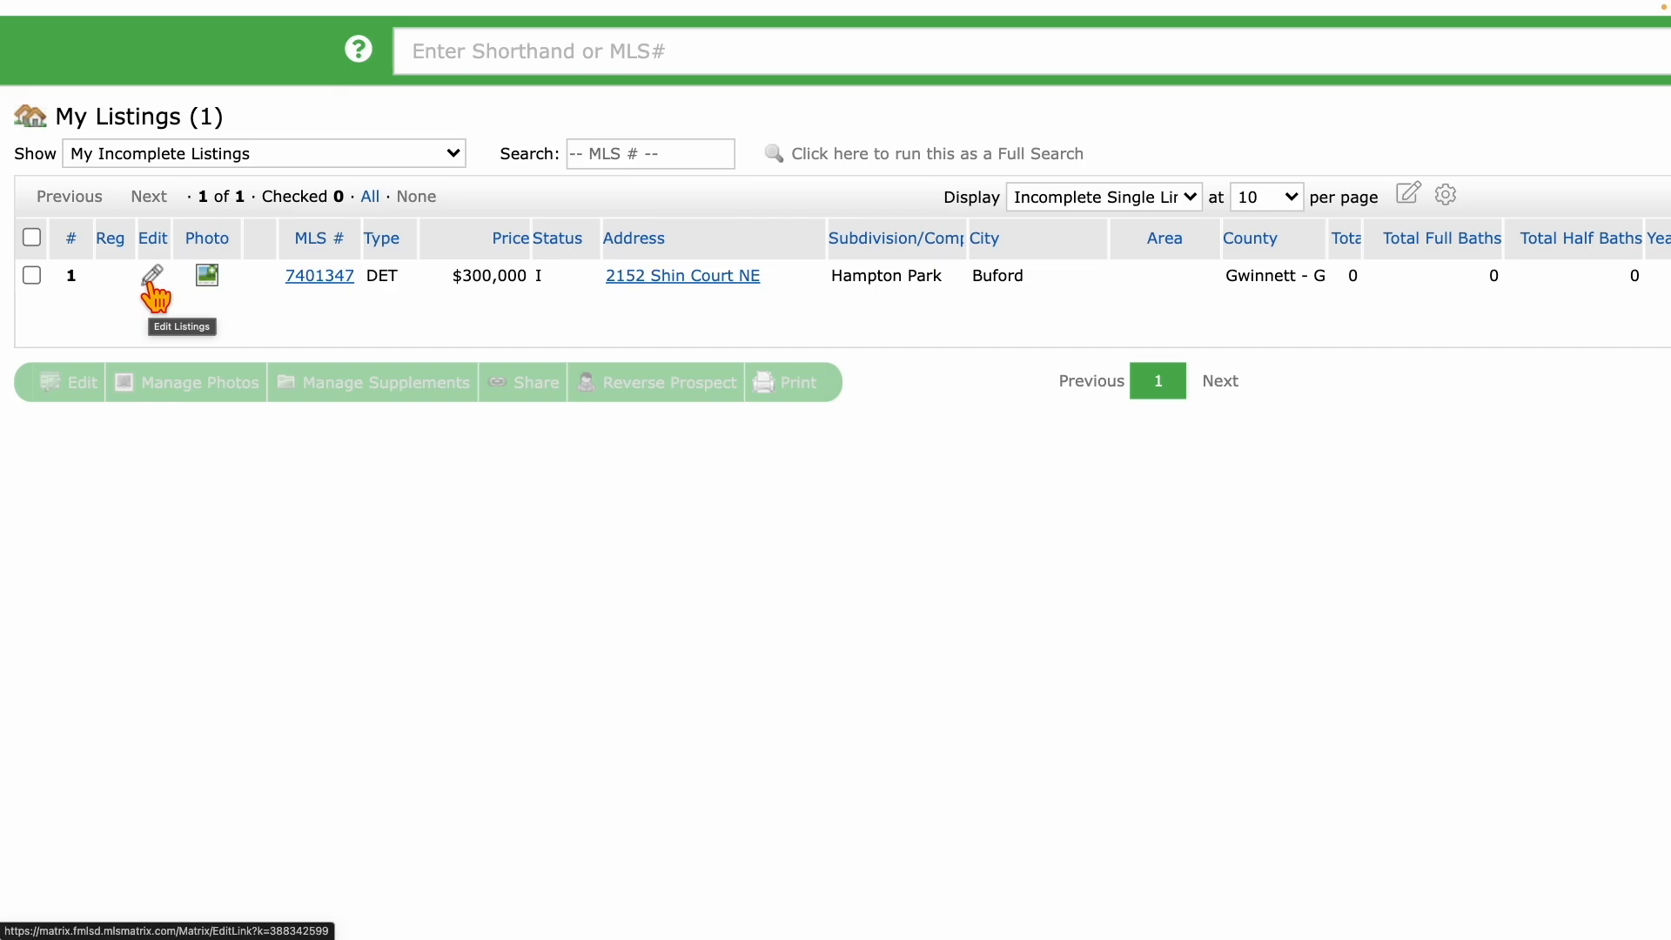
Upload seven photos to listing 7401347 from its photo page.
{"action": "left_click", "coordinate": [207, 277]}
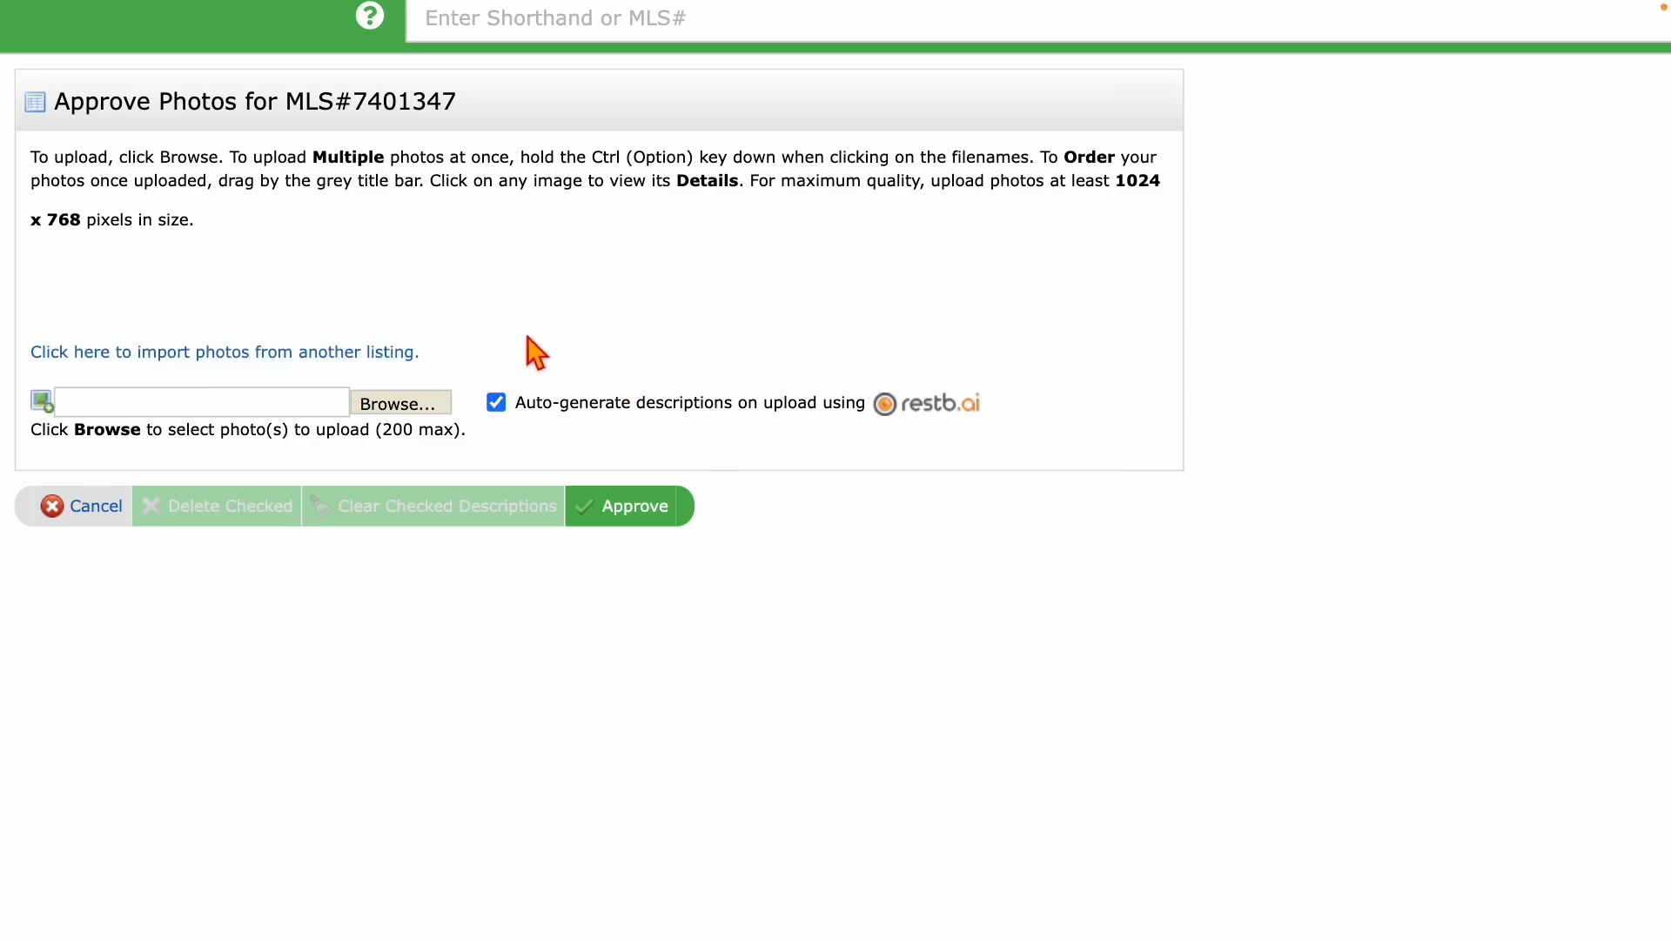
{"action": "left_click", "coordinate": [388, 404]}
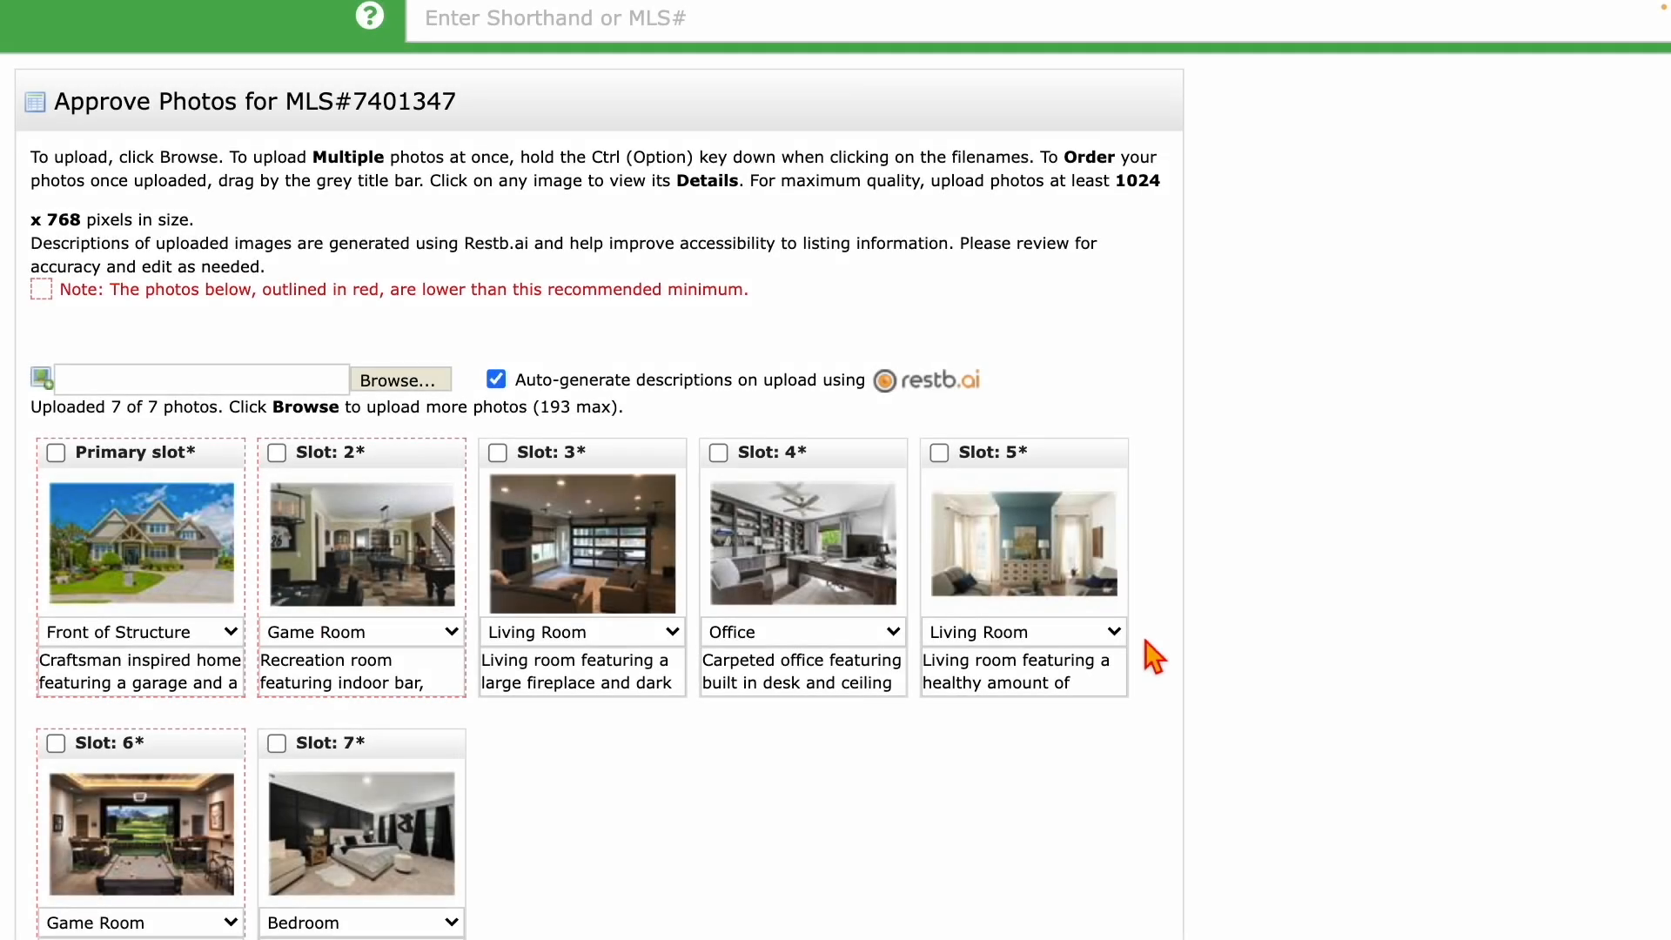
Move the living room and office photos into slots 2–3 and the indoor-bar recreation room photo to last.
{"action": "scroll", "coordinate": [1152, 657], "scroll_direction": "down", "scroll_amount": 1}
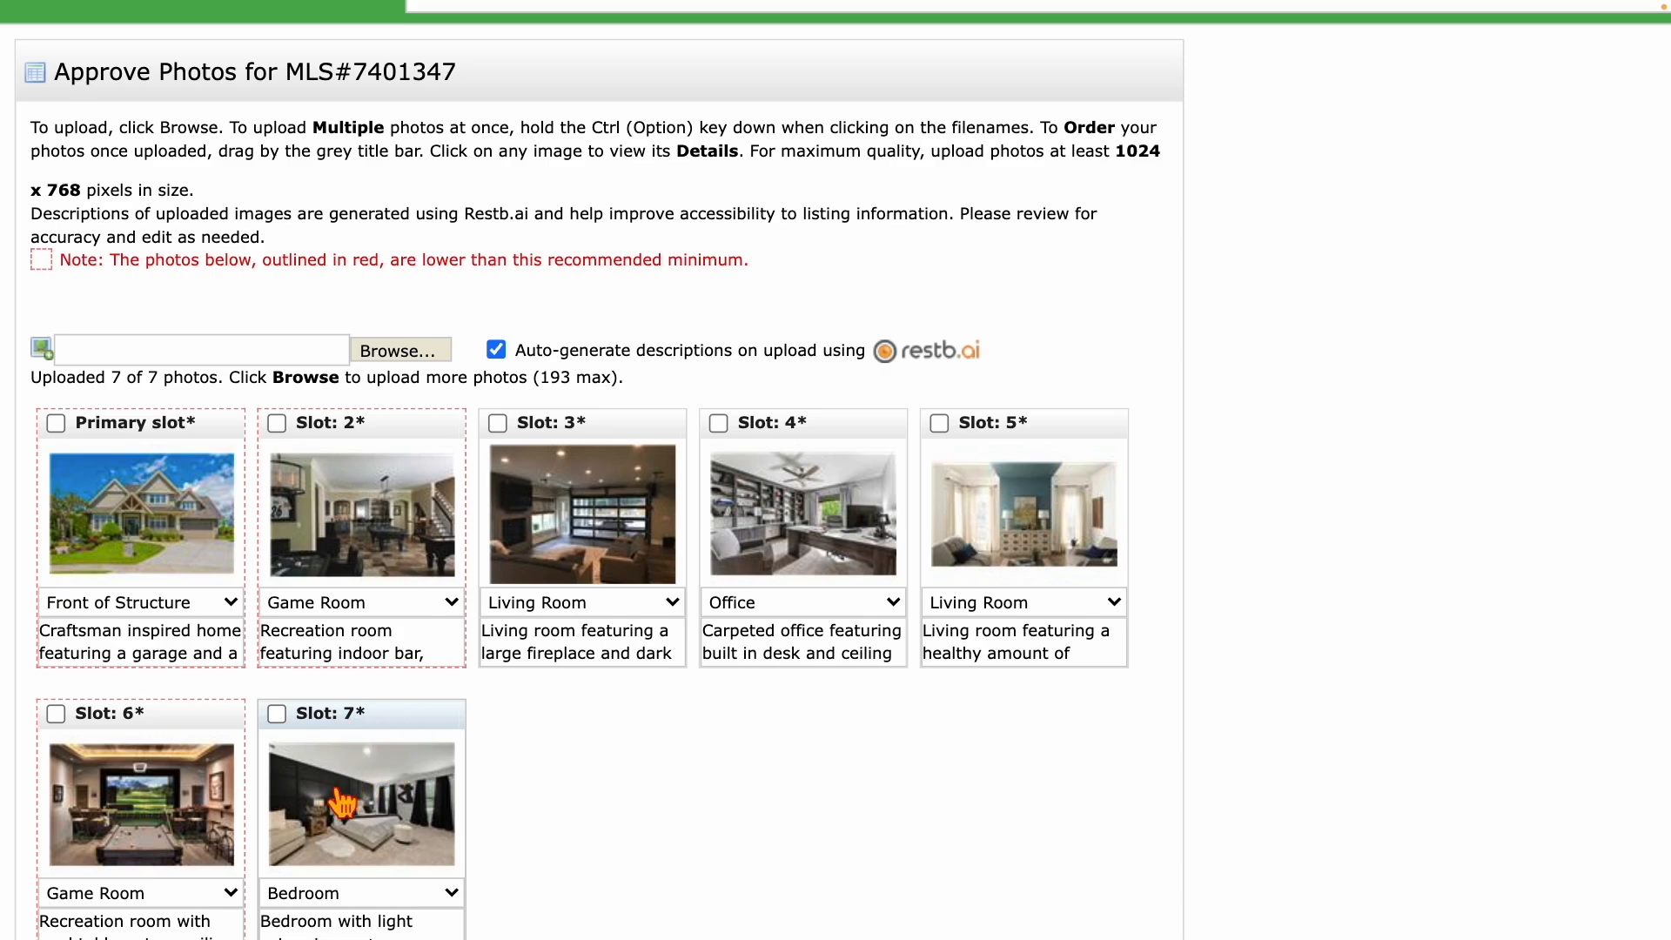
{"action": "scroll", "coordinate": [392, 725], "scroll_direction": "down", "scroll_amount": 1}
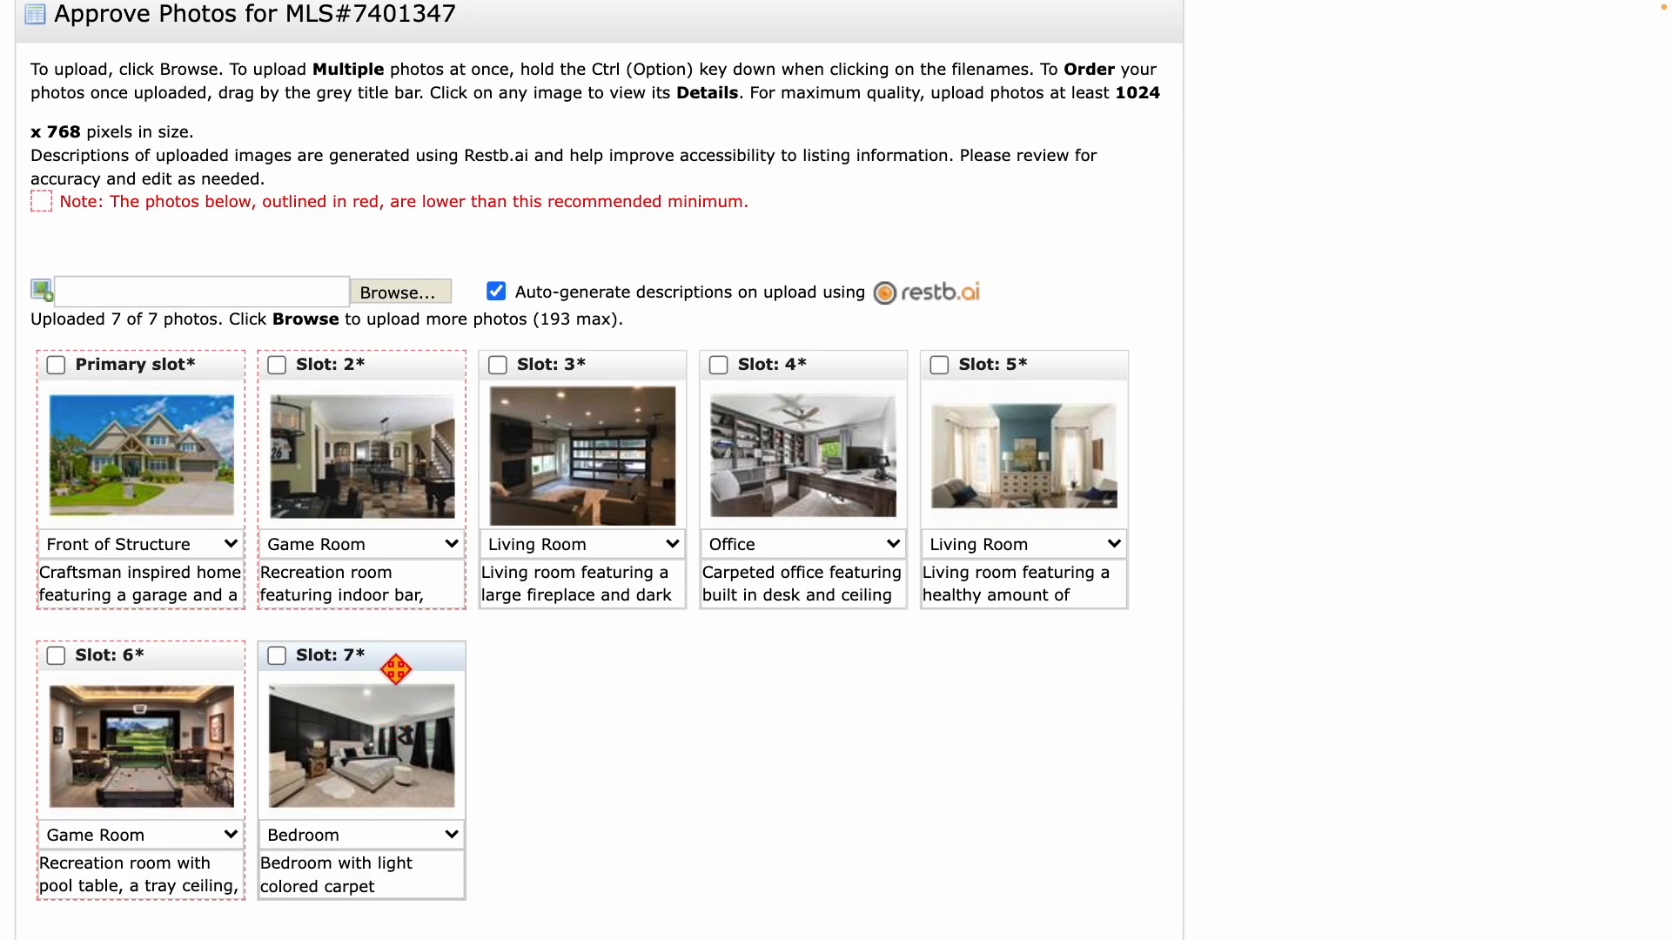
{"action": "left_click_drag", "start_coordinate": [396, 668], "coordinate": [359, 381]}
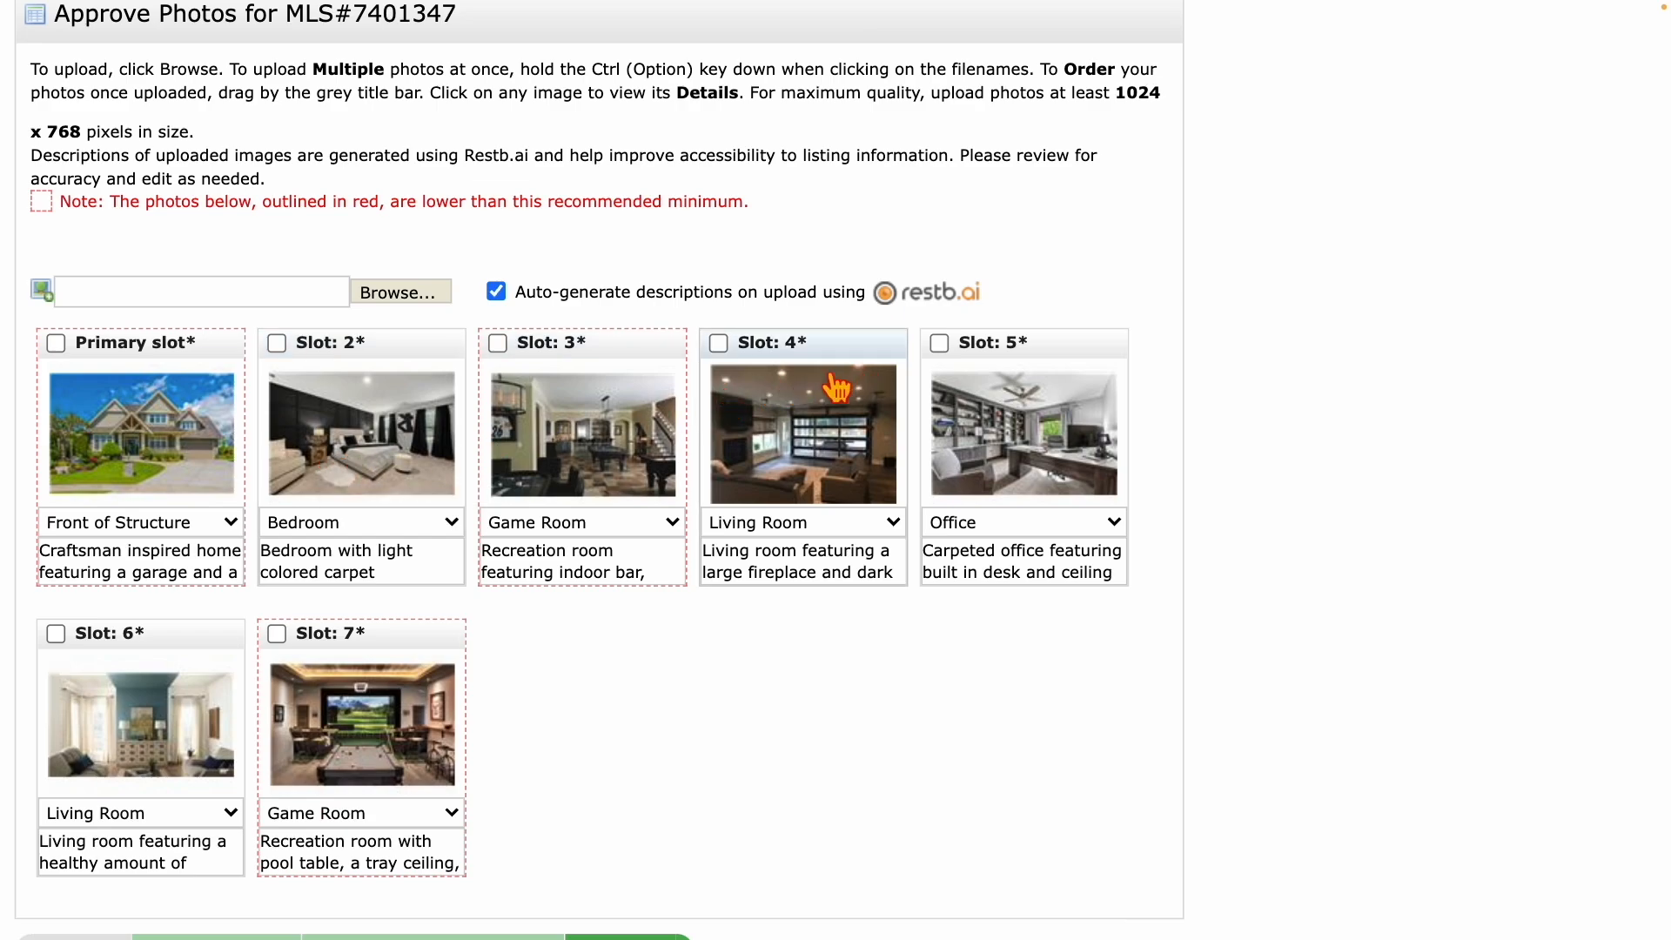
{"action": "left_click_drag", "start_coordinate": [186, 650], "coordinate": [394, 355]}
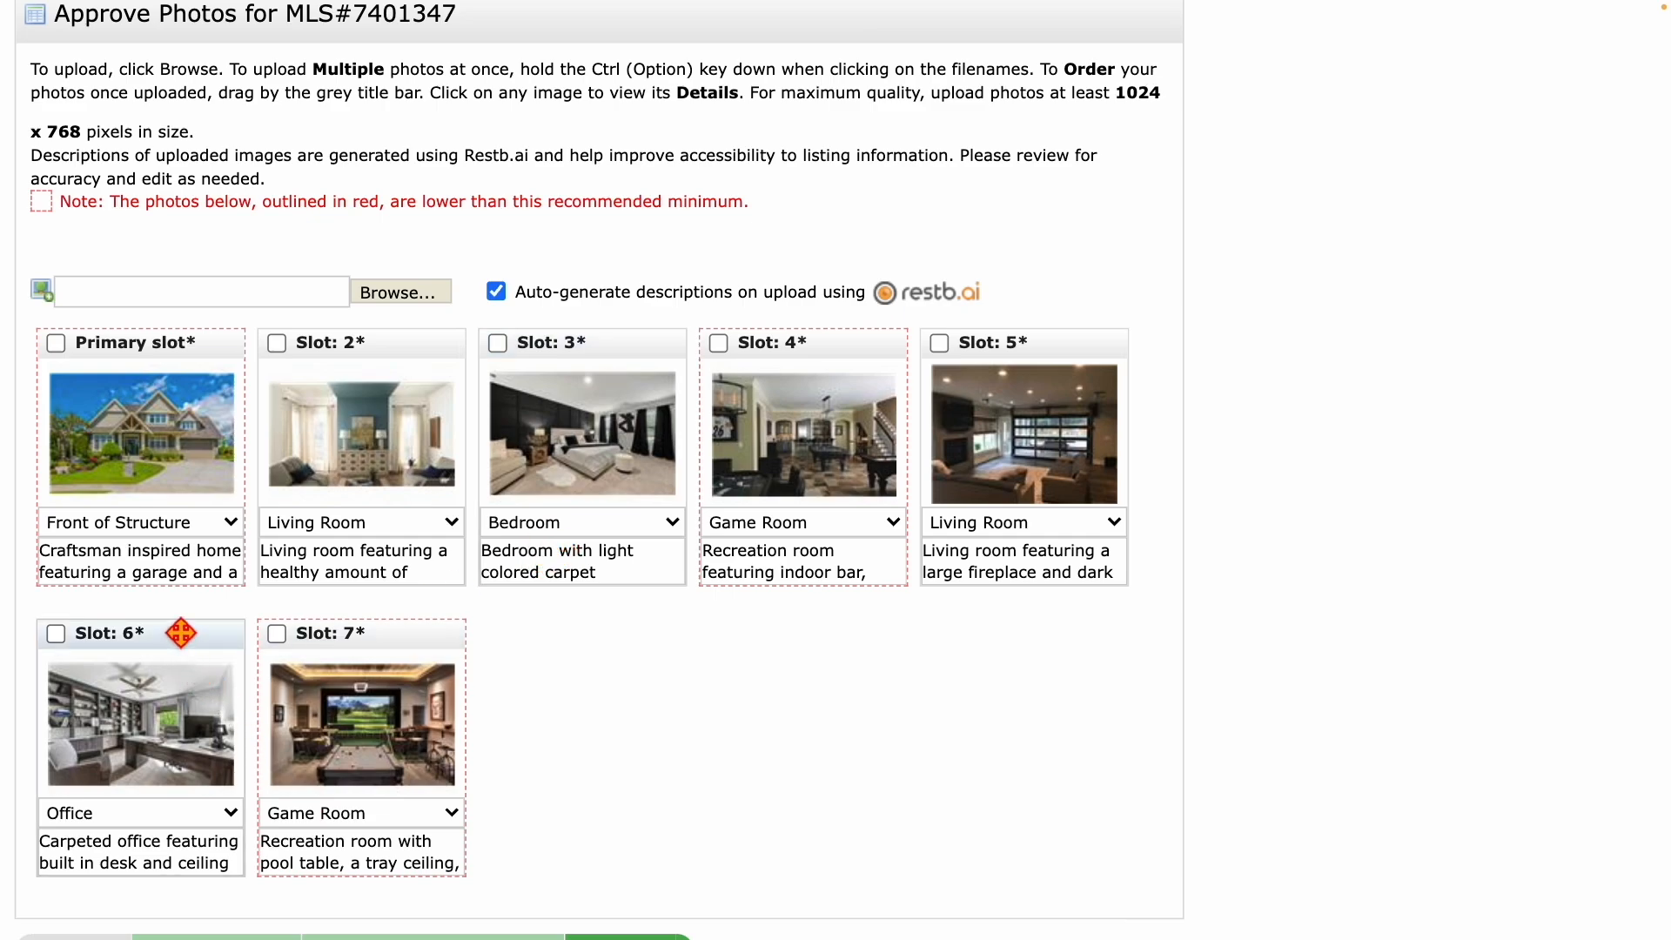
{"action": "left_click_drag", "start_coordinate": [179, 648], "coordinate": [600, 331]}
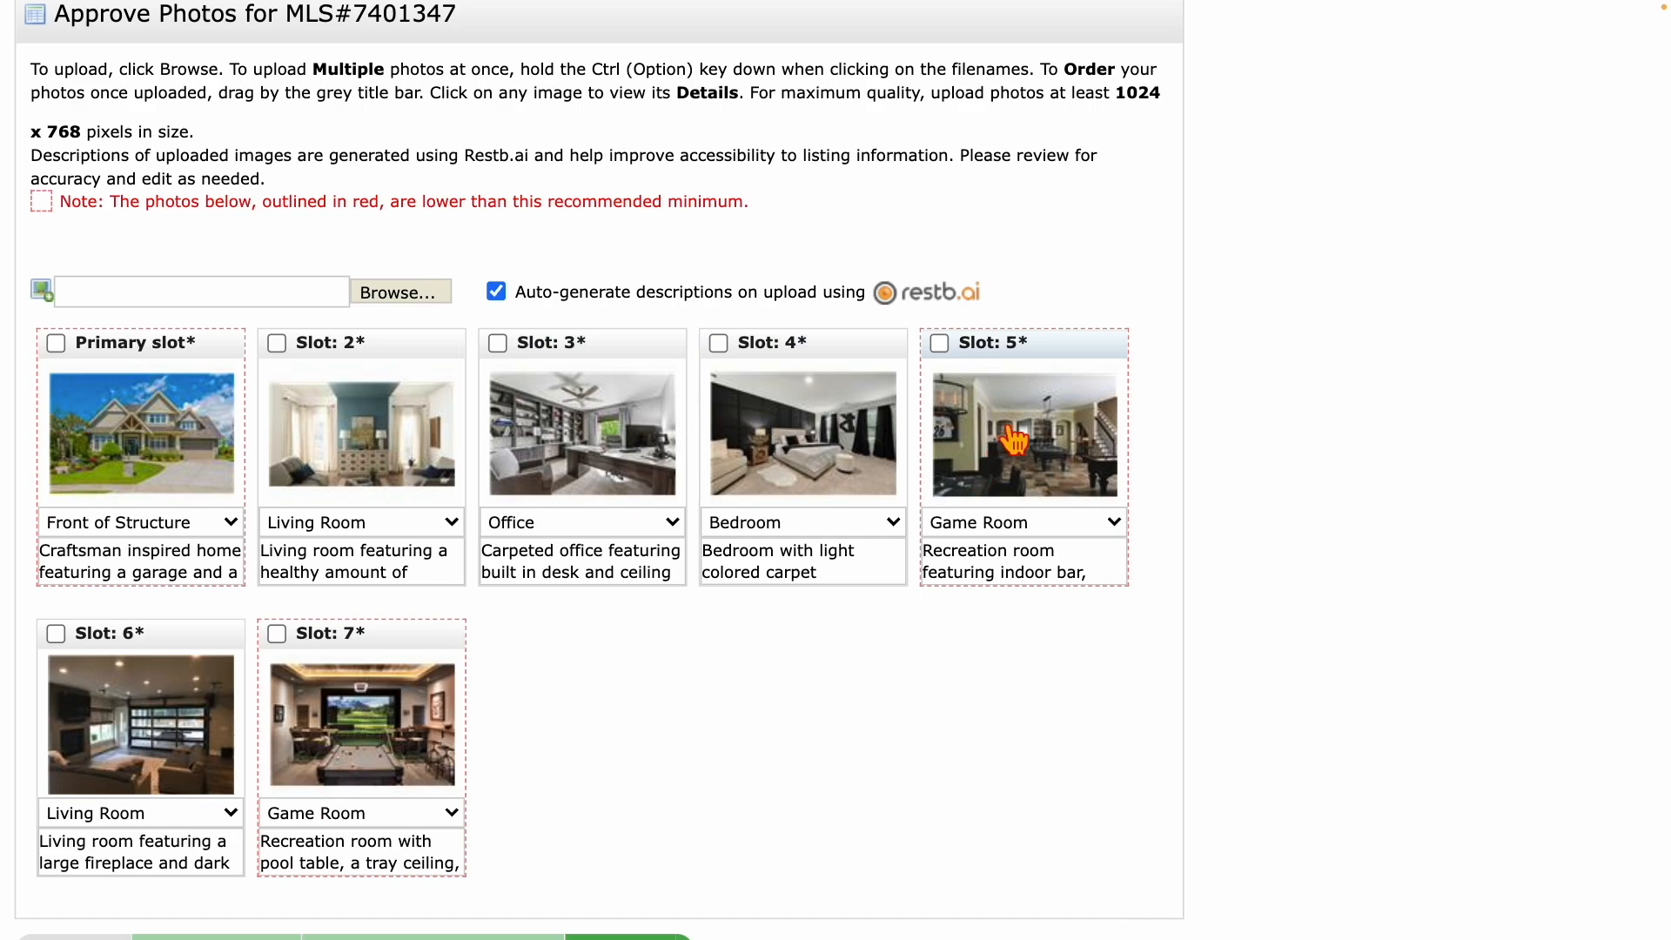
{"action": "left_click_drag", "start_coordinate": [1055, 359], "coordinate": [455, 646]}
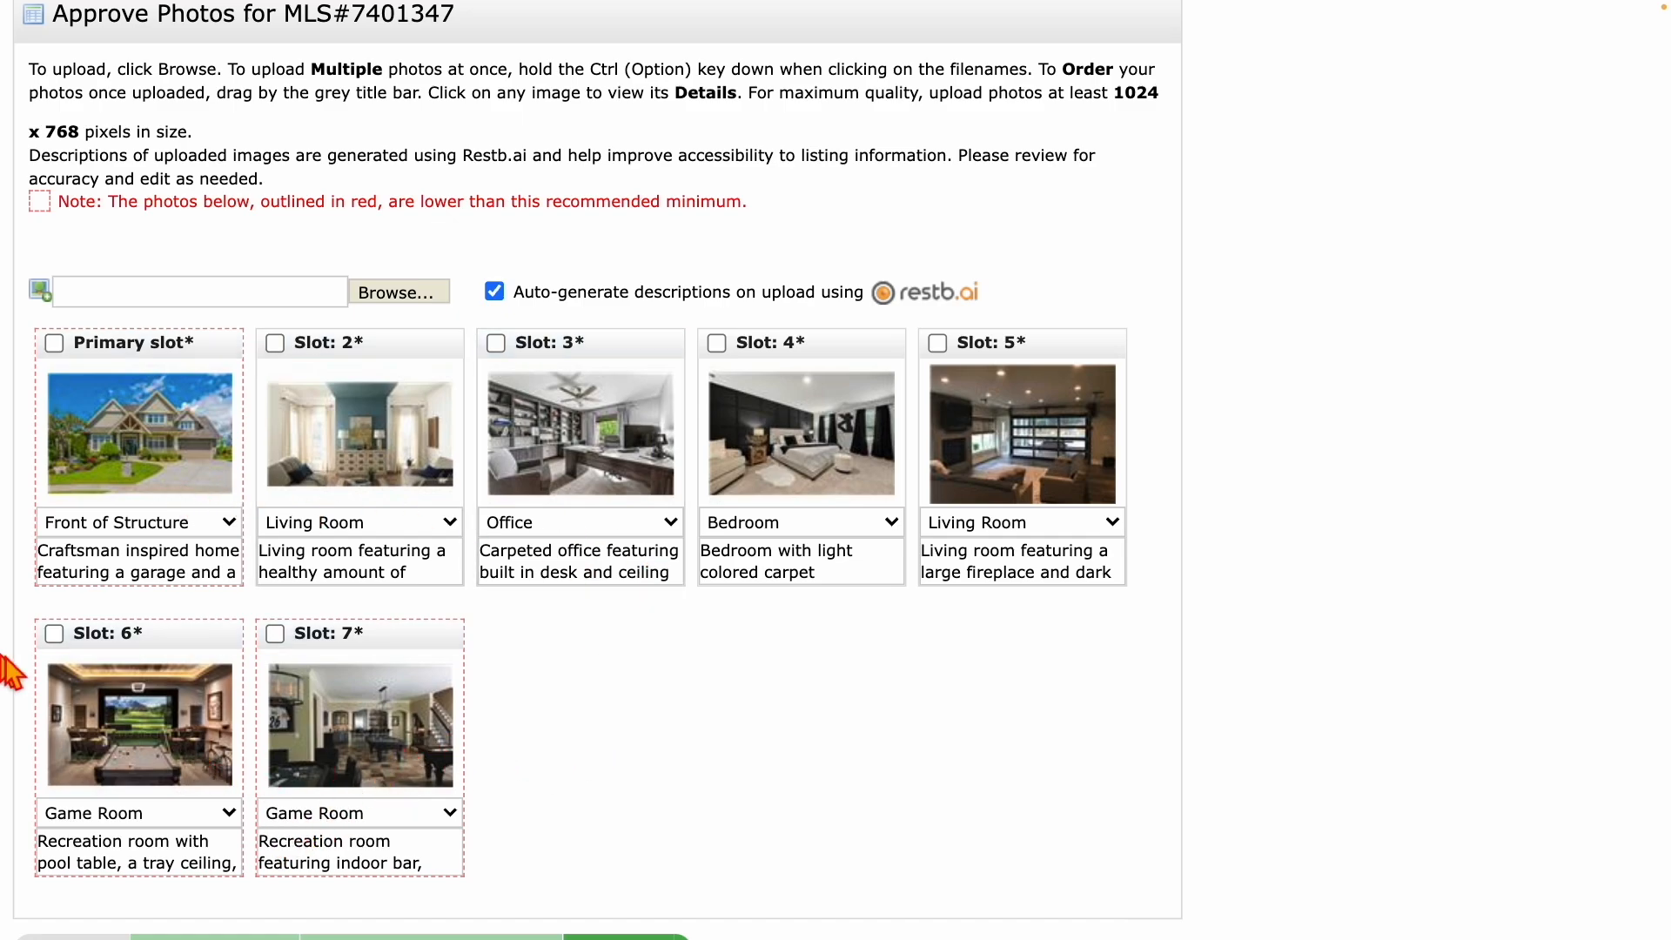
Delete the Slot 5 fireplace living room and Slot 6 pool-table game room photos, confirming the removal.
{"action": "left_click", "coordinate": [55, 635]}
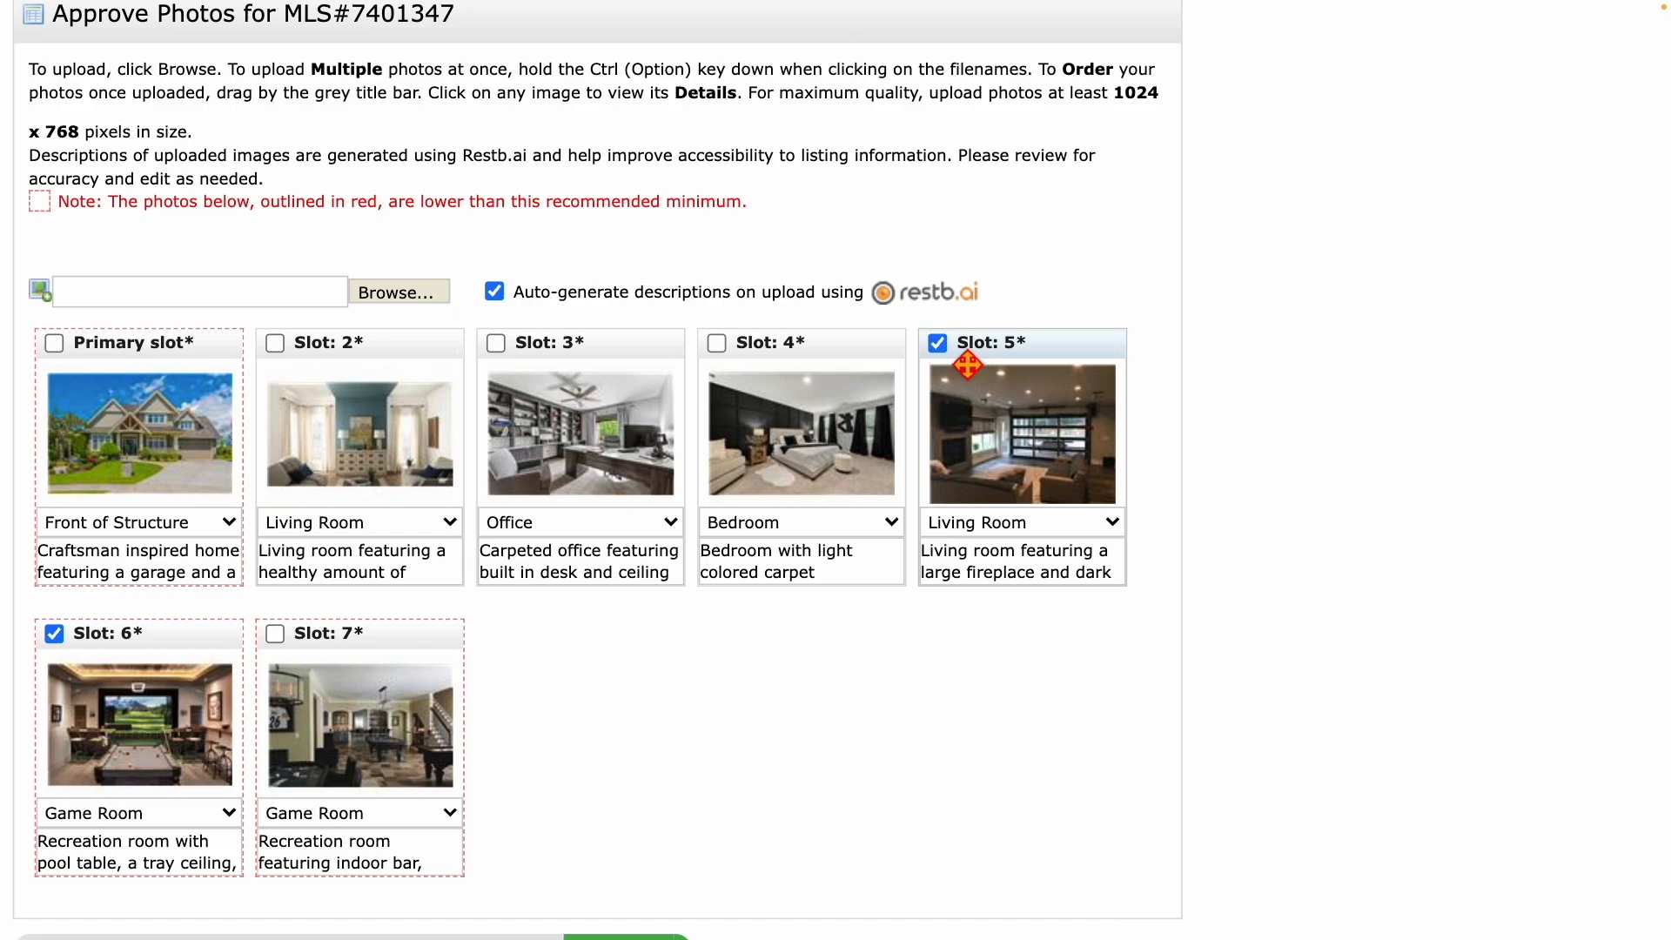
{"action": "scroll", "coordinate": [968, 364], "scroll_direction": "down", "scroll_amount": 3}
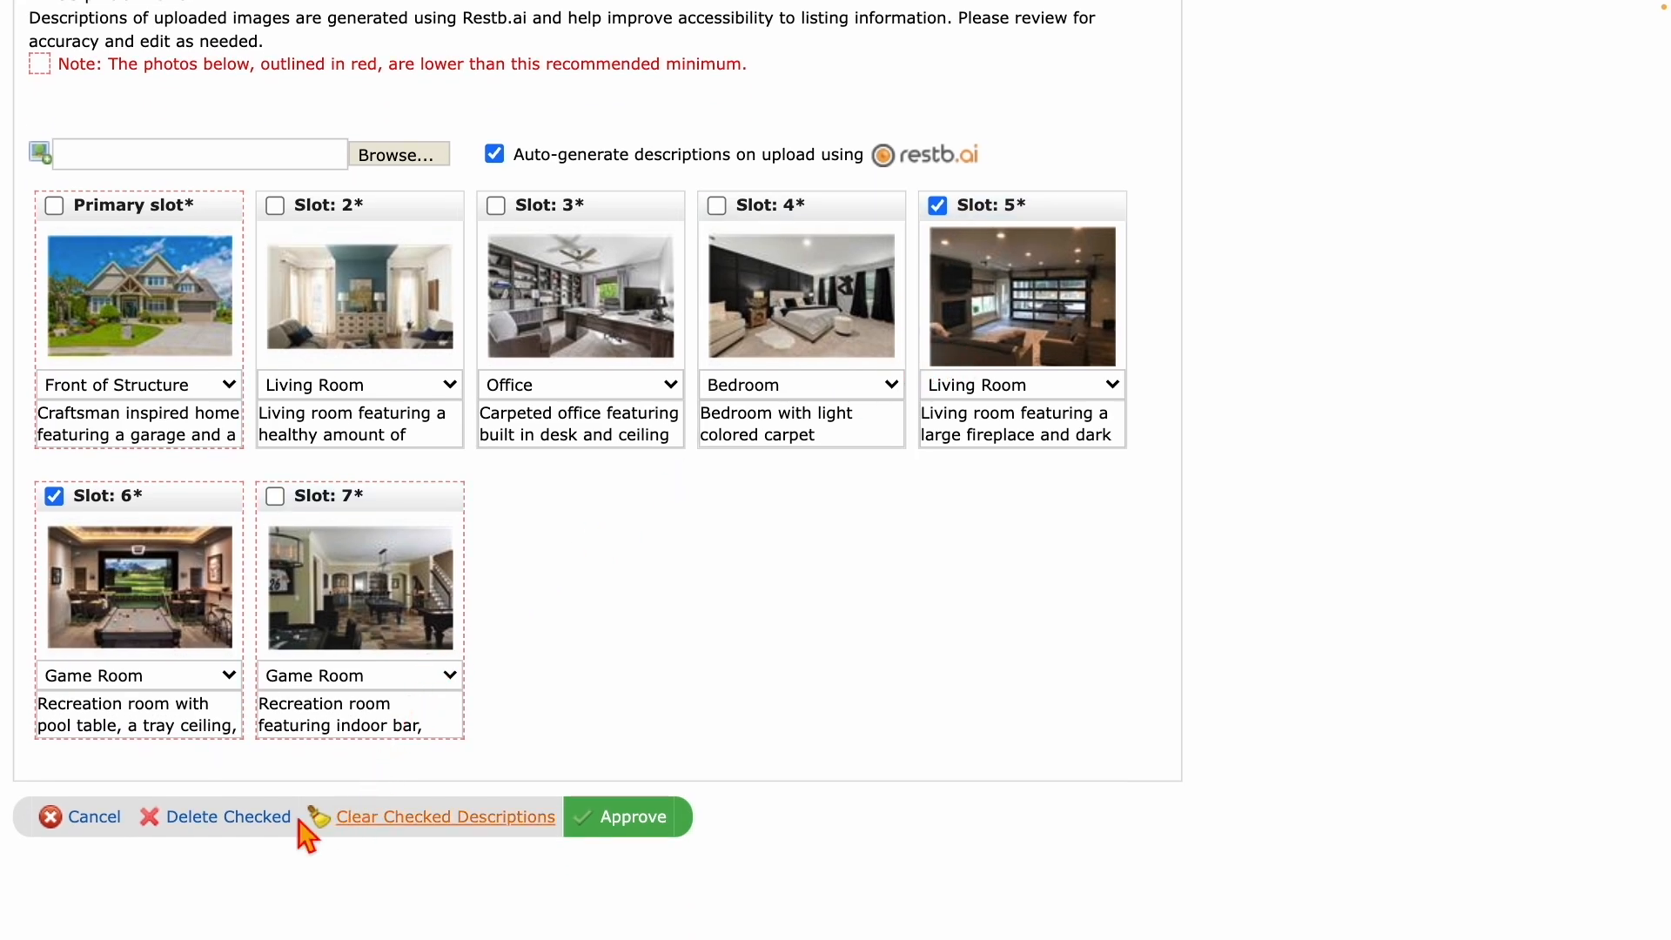
{"action": "left_click", "coordinate": [219, 827]}
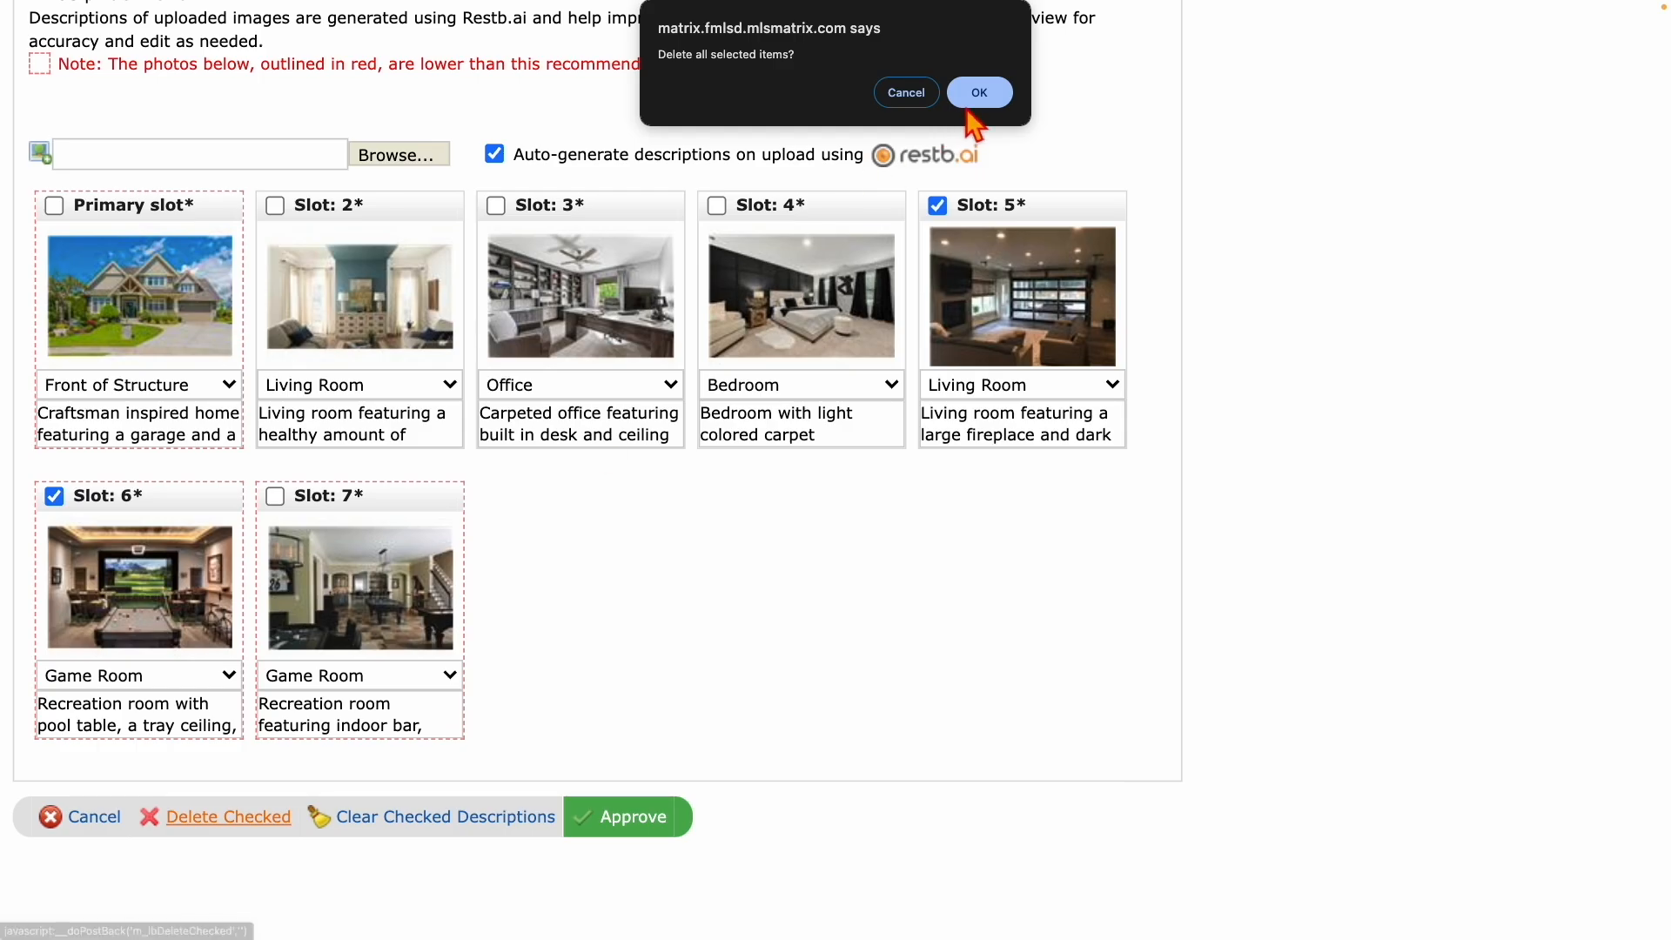
{"action": "left_click", "coordinate": [978, 94]}
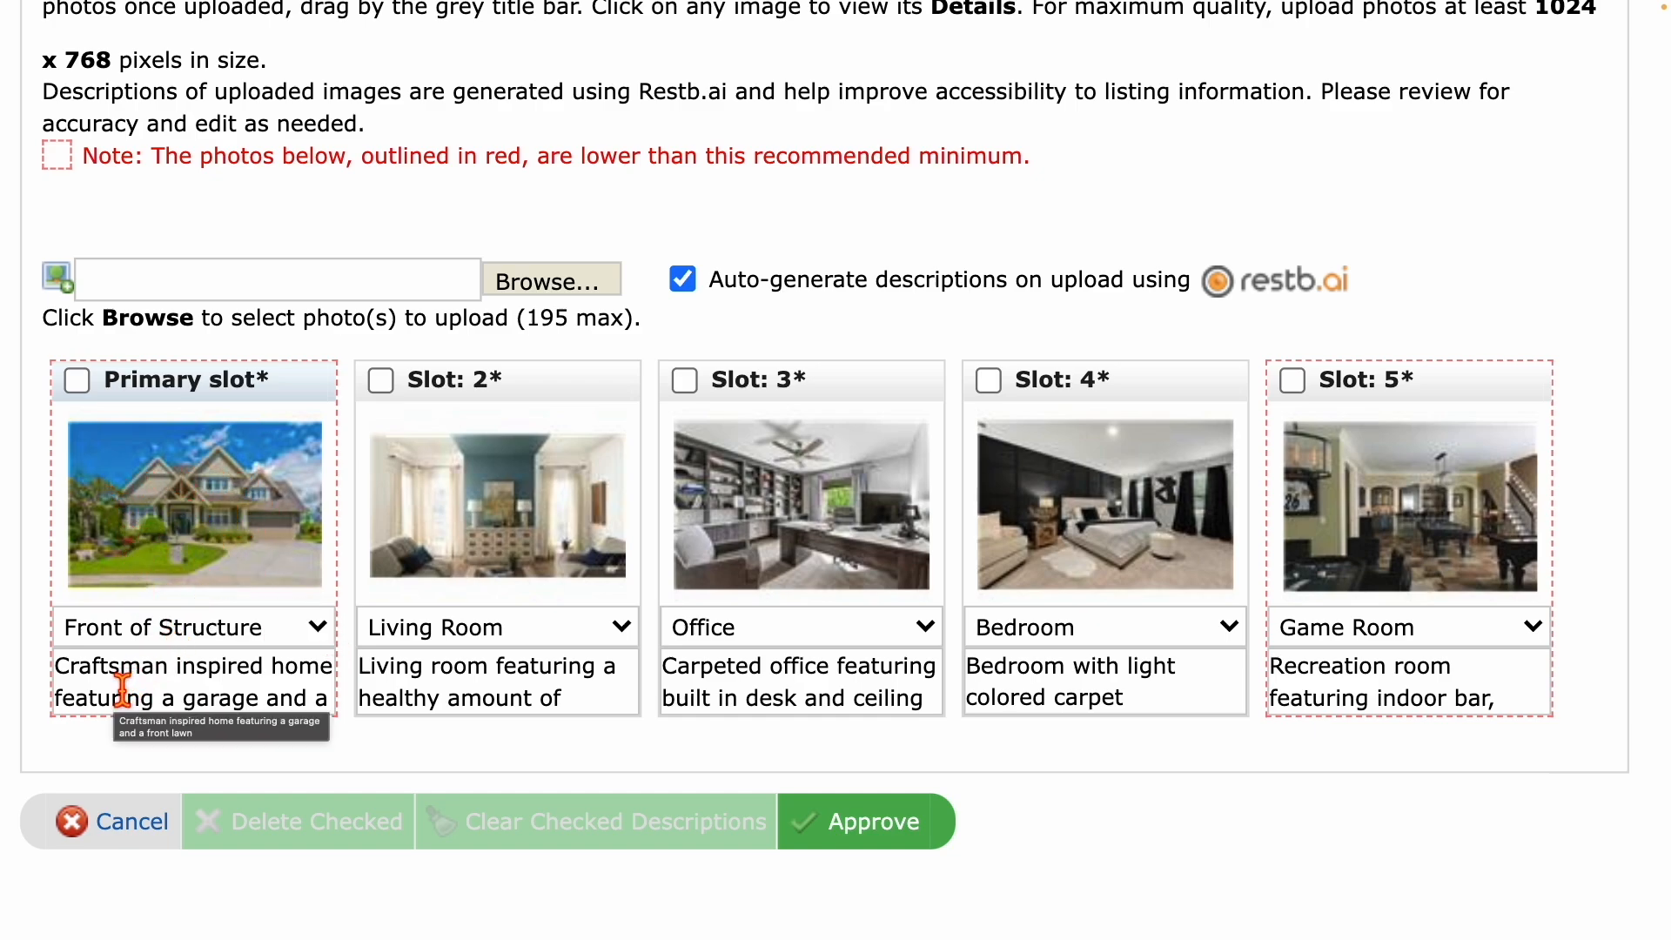
{"action": "scroll", "coordinate": [149, 691], "scroll_direction": "down", "scroll_amount": 1}
{"action": "scroll", "coordinate": [149, 692], "scroll_direction": "down", "scroll_amount": 1}
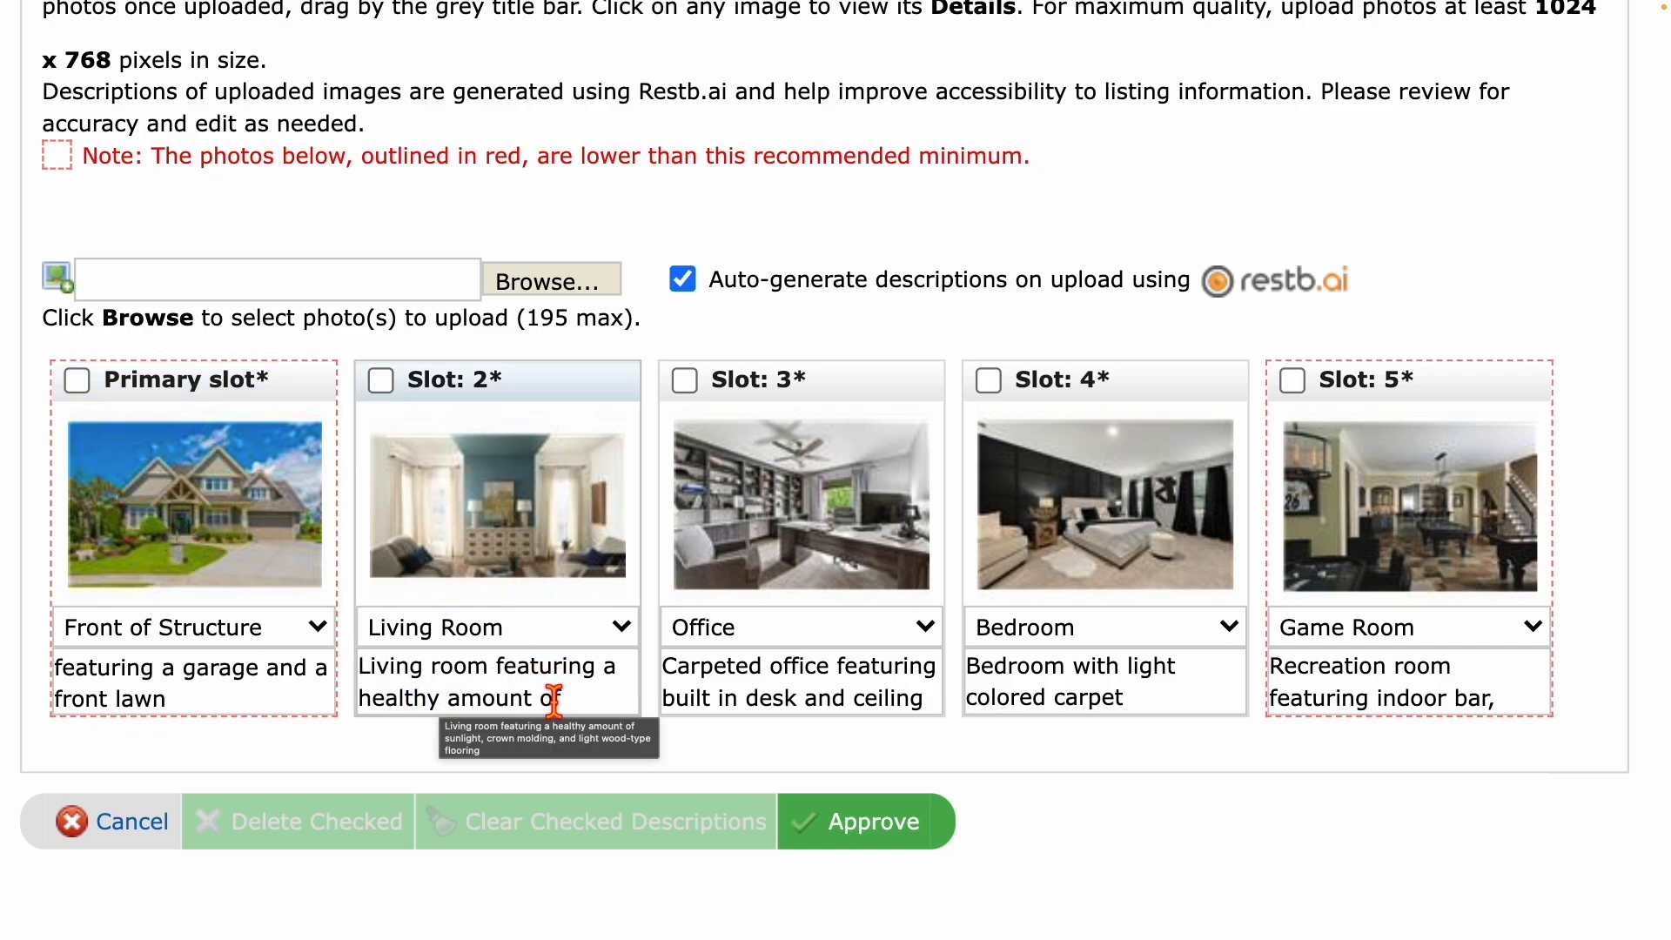
{"action": "scroll", "coordinate": [553, 701], "scroll_direction": "down", "scroll_amount": 2}
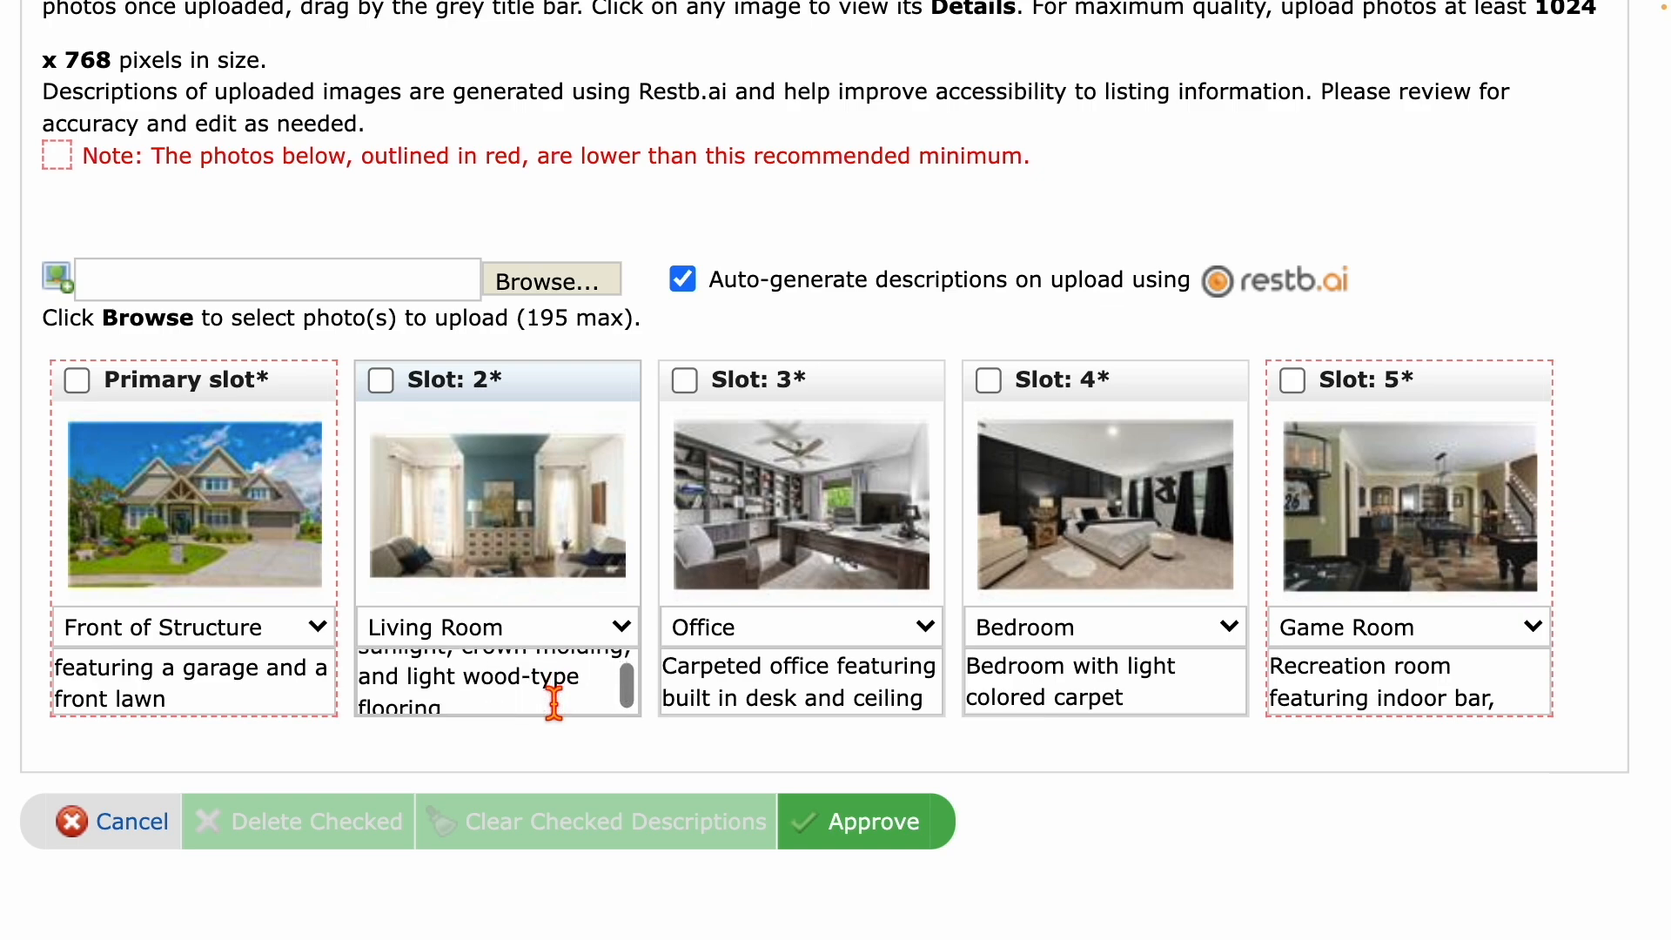
{"action": "scroll", "coordinate": [554, 701], "scroll_direction": "down", "scroll_amount": 1}
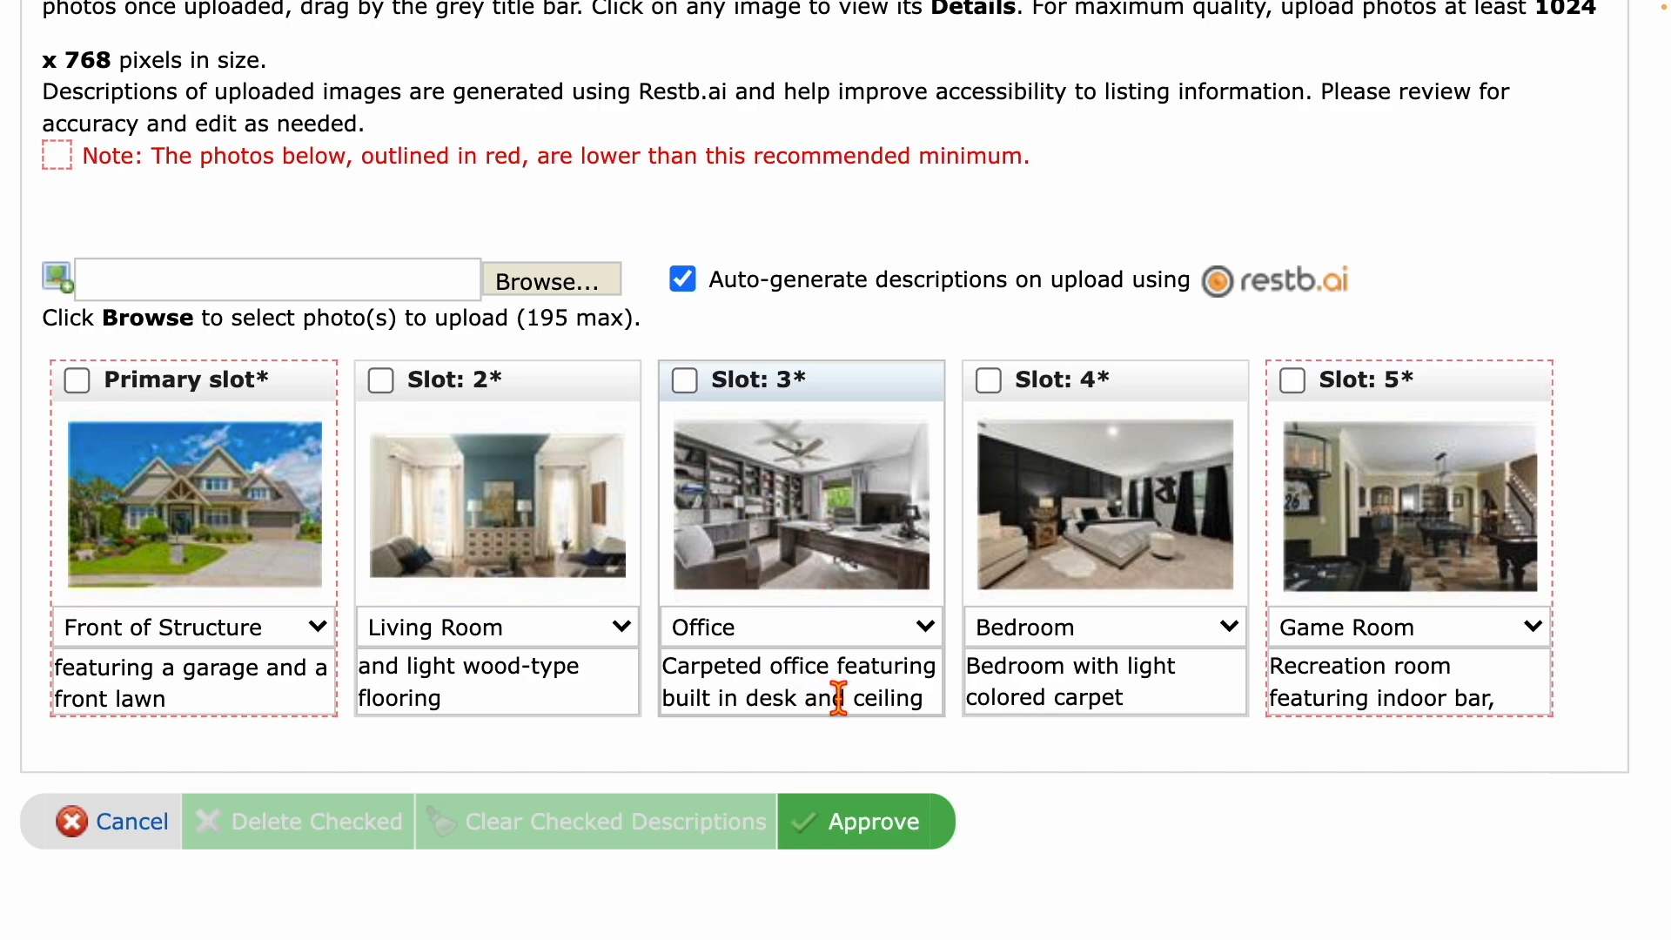
{"action": "scroll", "coordinate": [881, 708], "scroll_direction": "down", "scroll_amount": 1}
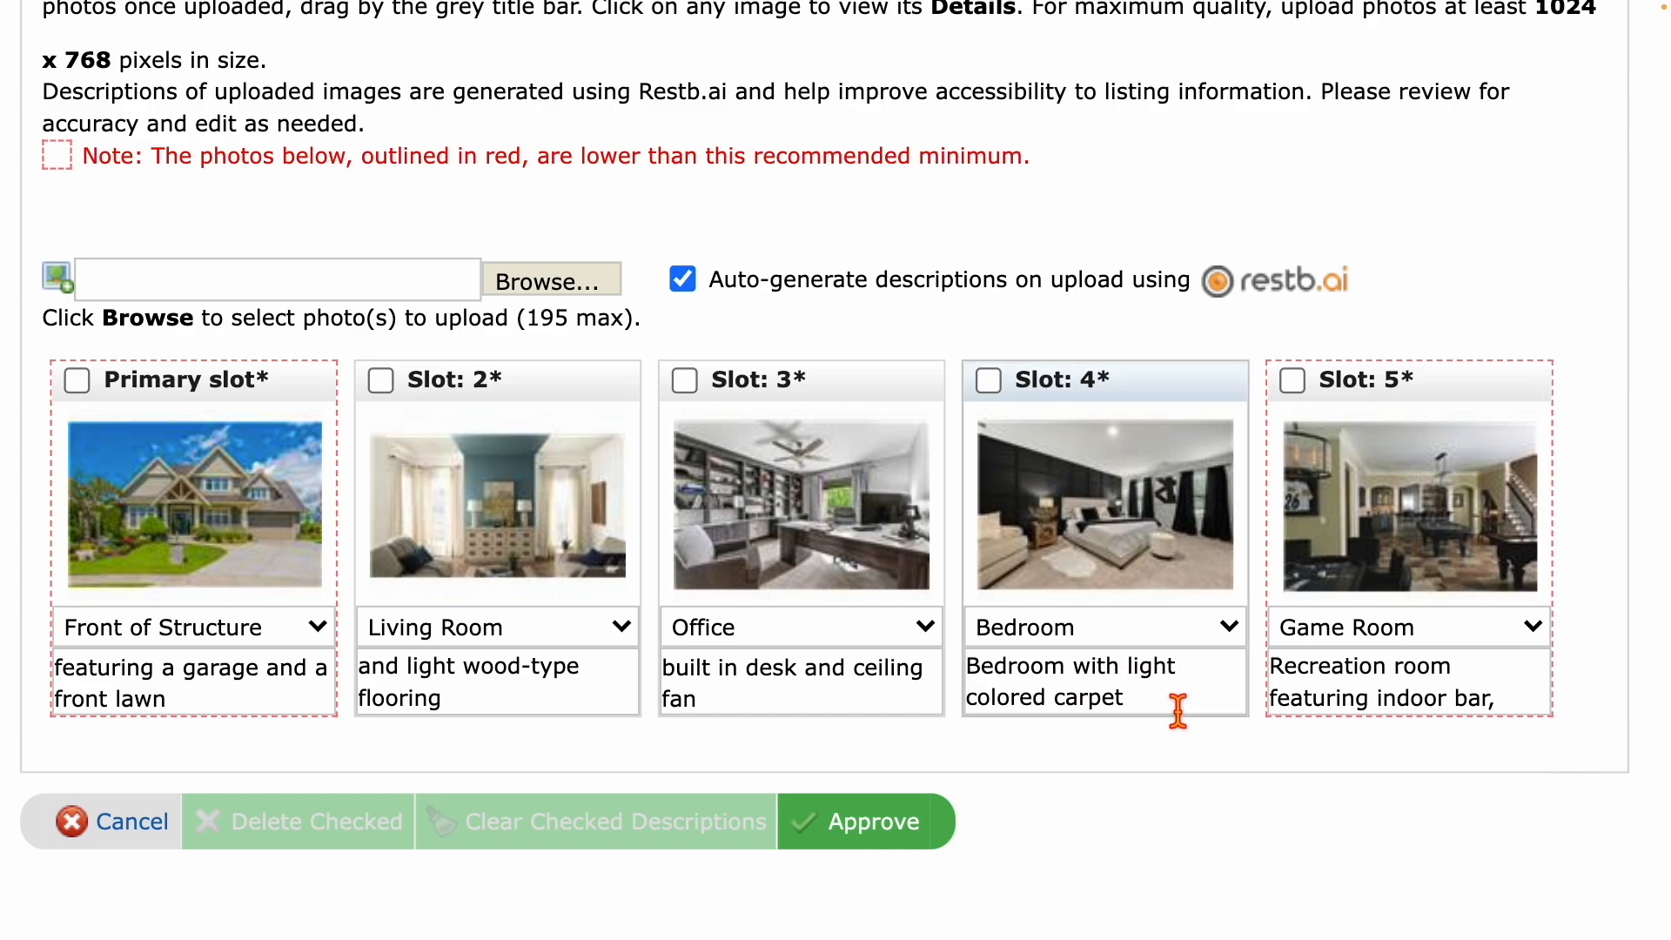
{"action": "scroll", "coordinate": [1074, 708], "scroll_direction": "down", "scroll_amount": 1}
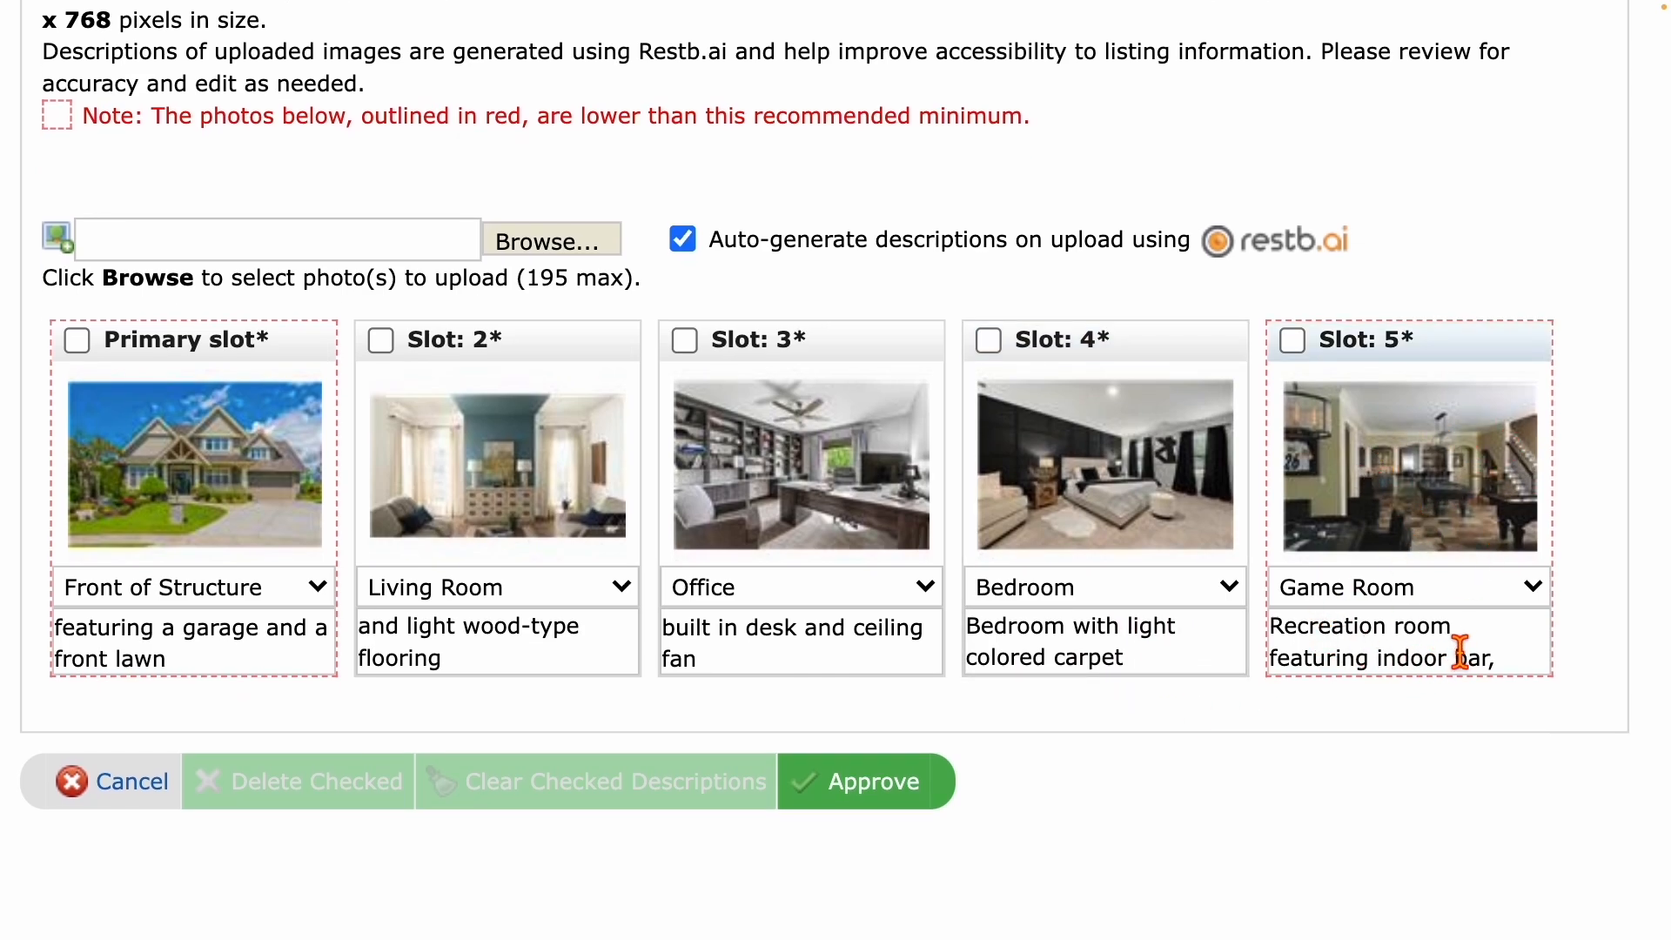
{"action": "scroll", "coordinate": [1535, 663], "scroll_direction": "down", "scroll_amount": 2}
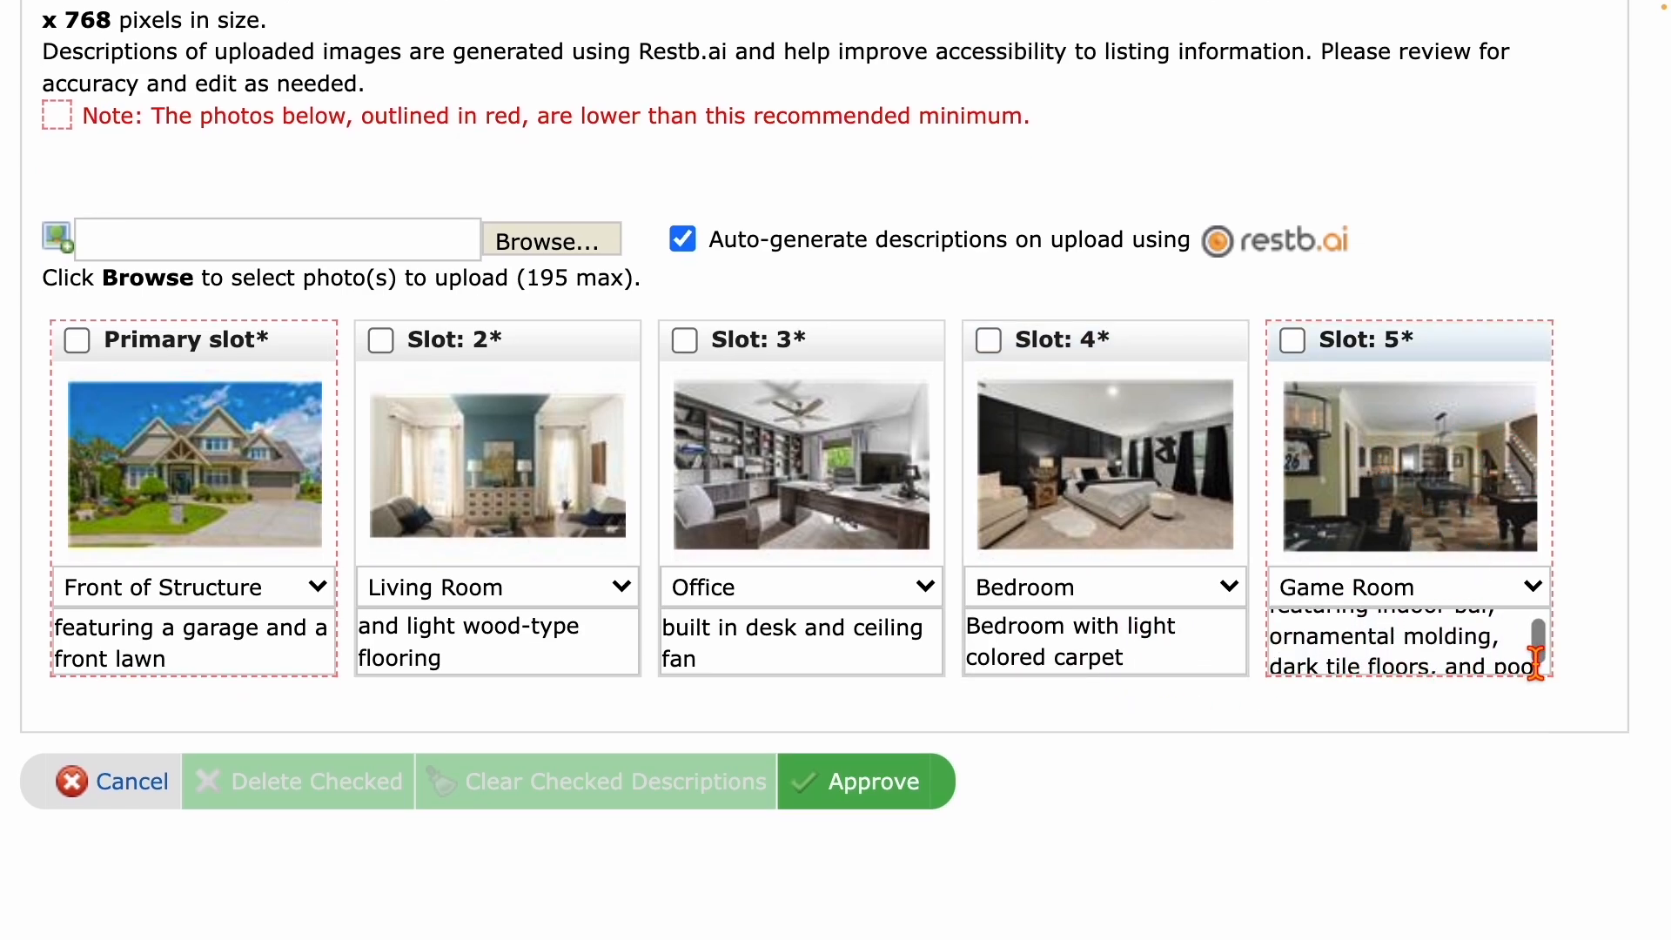
{"action": "scroll", "coordinate": [1479, 670], "scroll_direction": "down", "scroll_amount": 2}
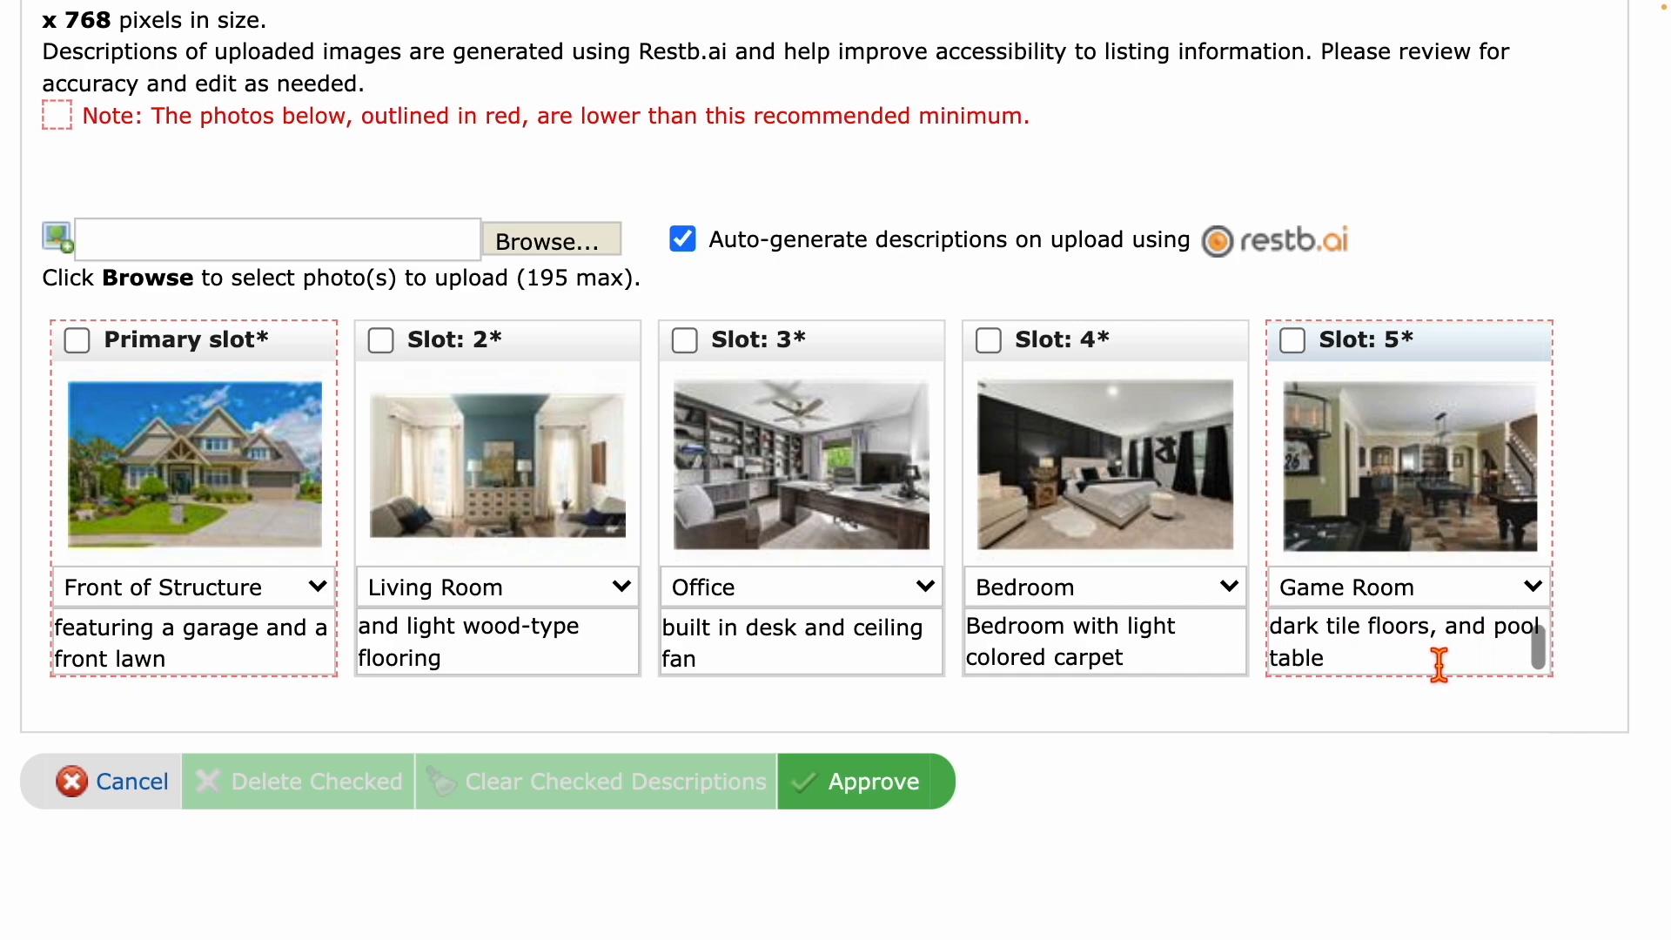
{"action": "scroll", "coordinate": [1423, 668], "scroll_direction": "down", "scroll_amount": 1}
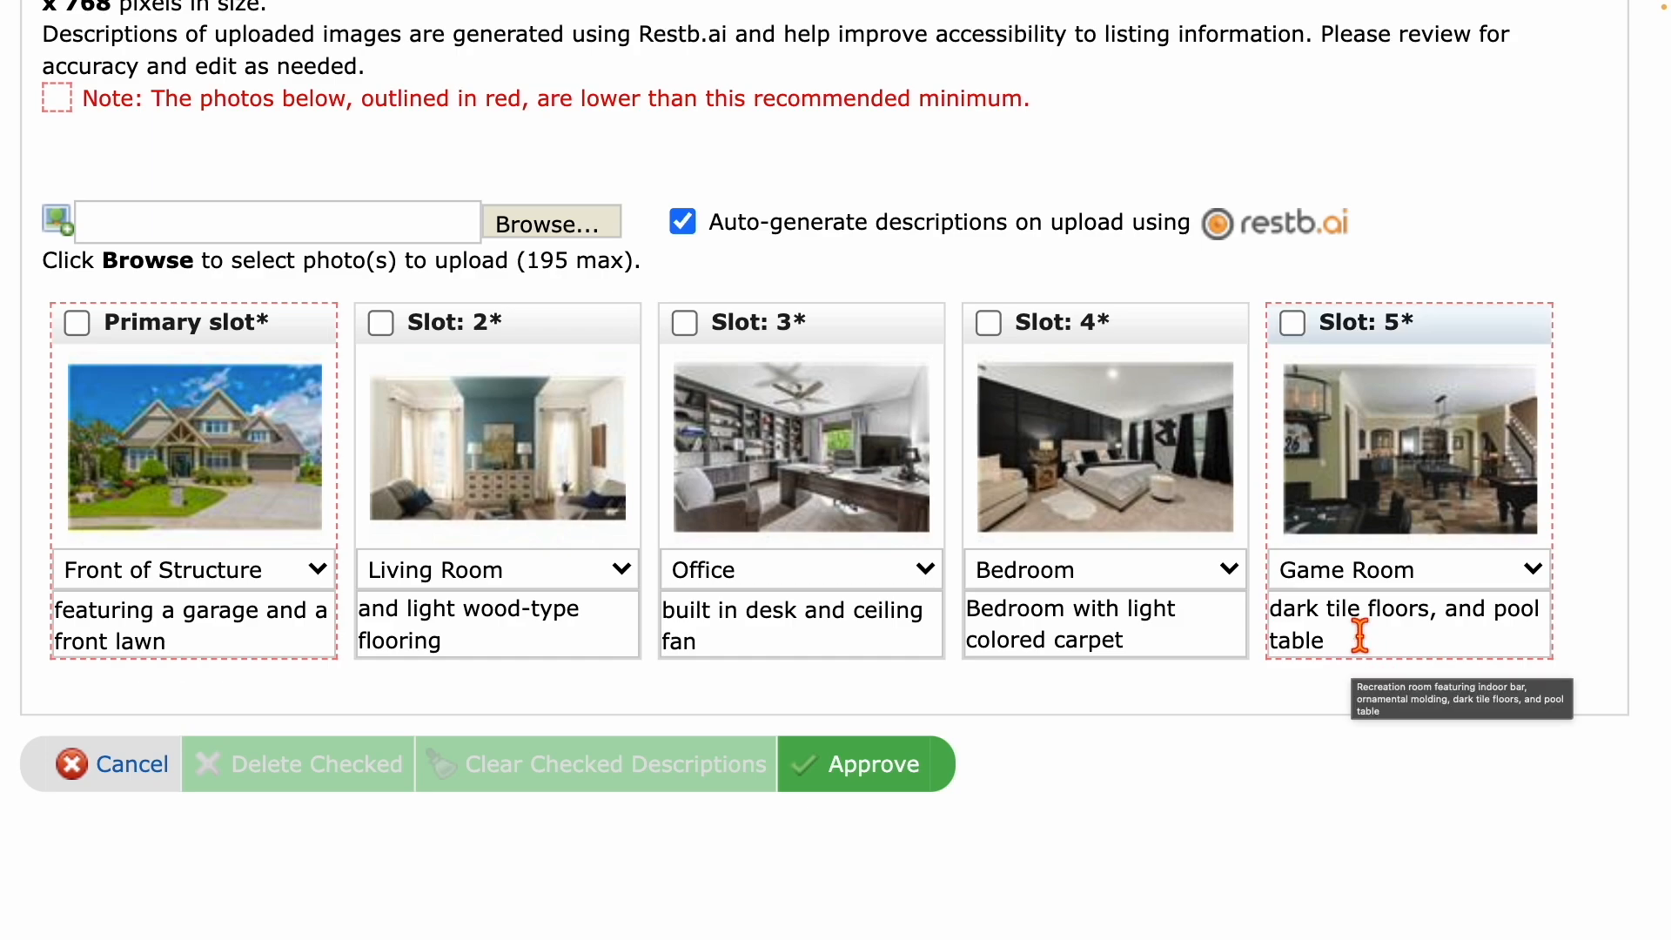
Insert 'poker table' so the Game Room description reads 'dark tile floors, poker table and pool table'.
{"action": "left_click", "coordinate": [1475, 631]}
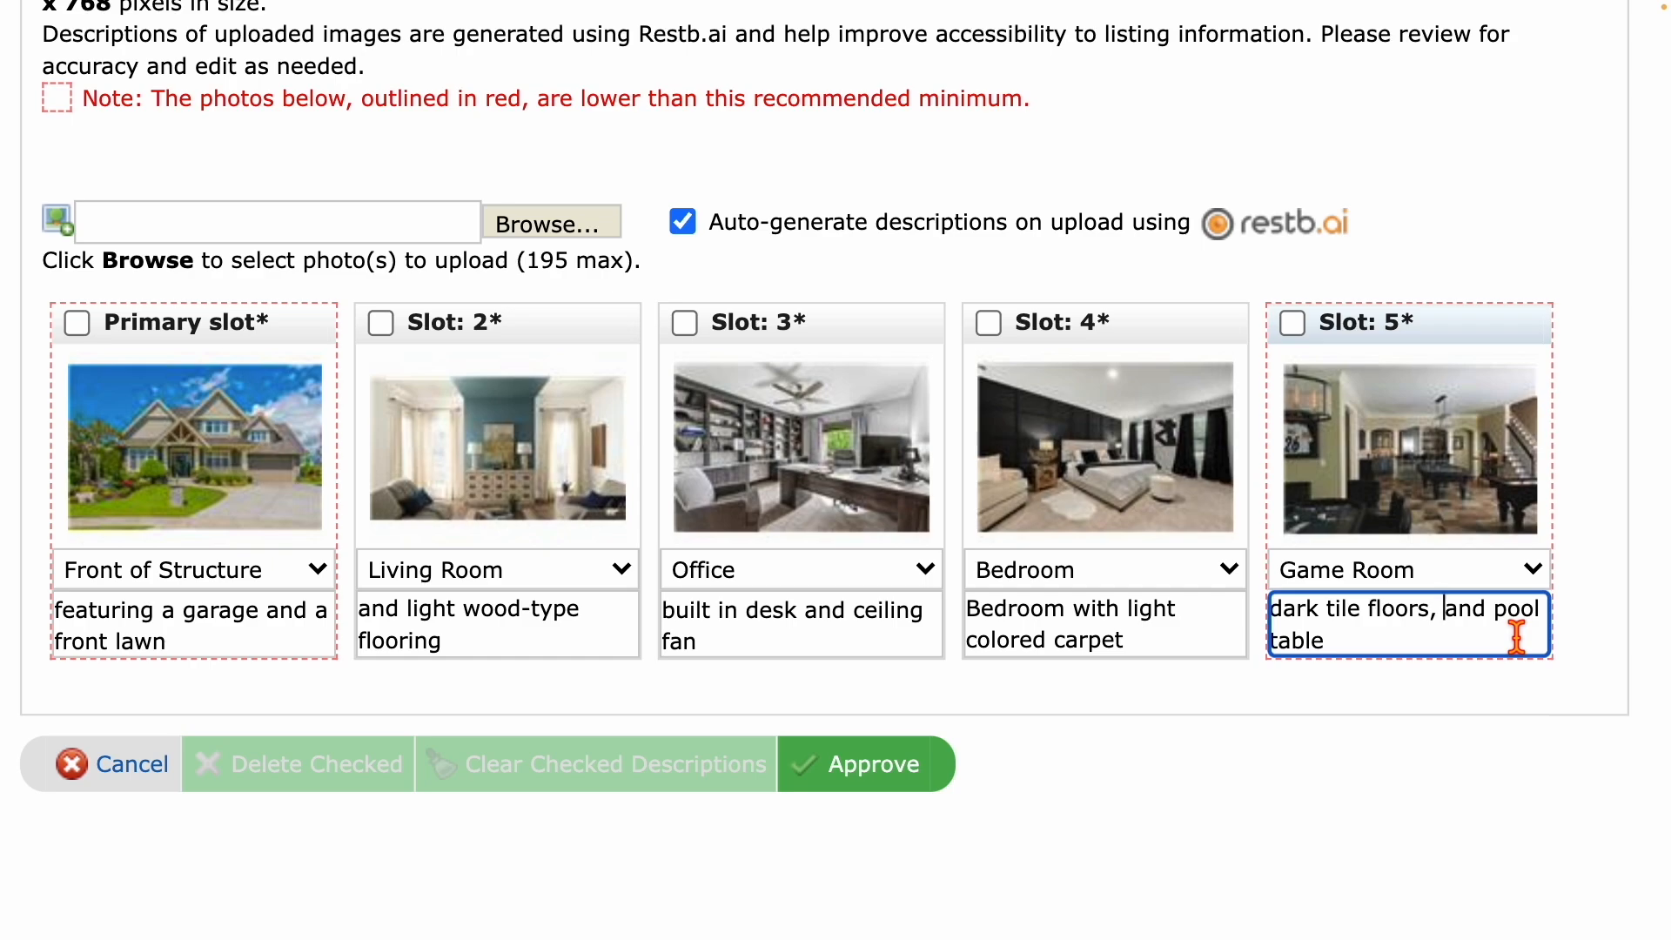
{"action": "type", "text": "poker table"}
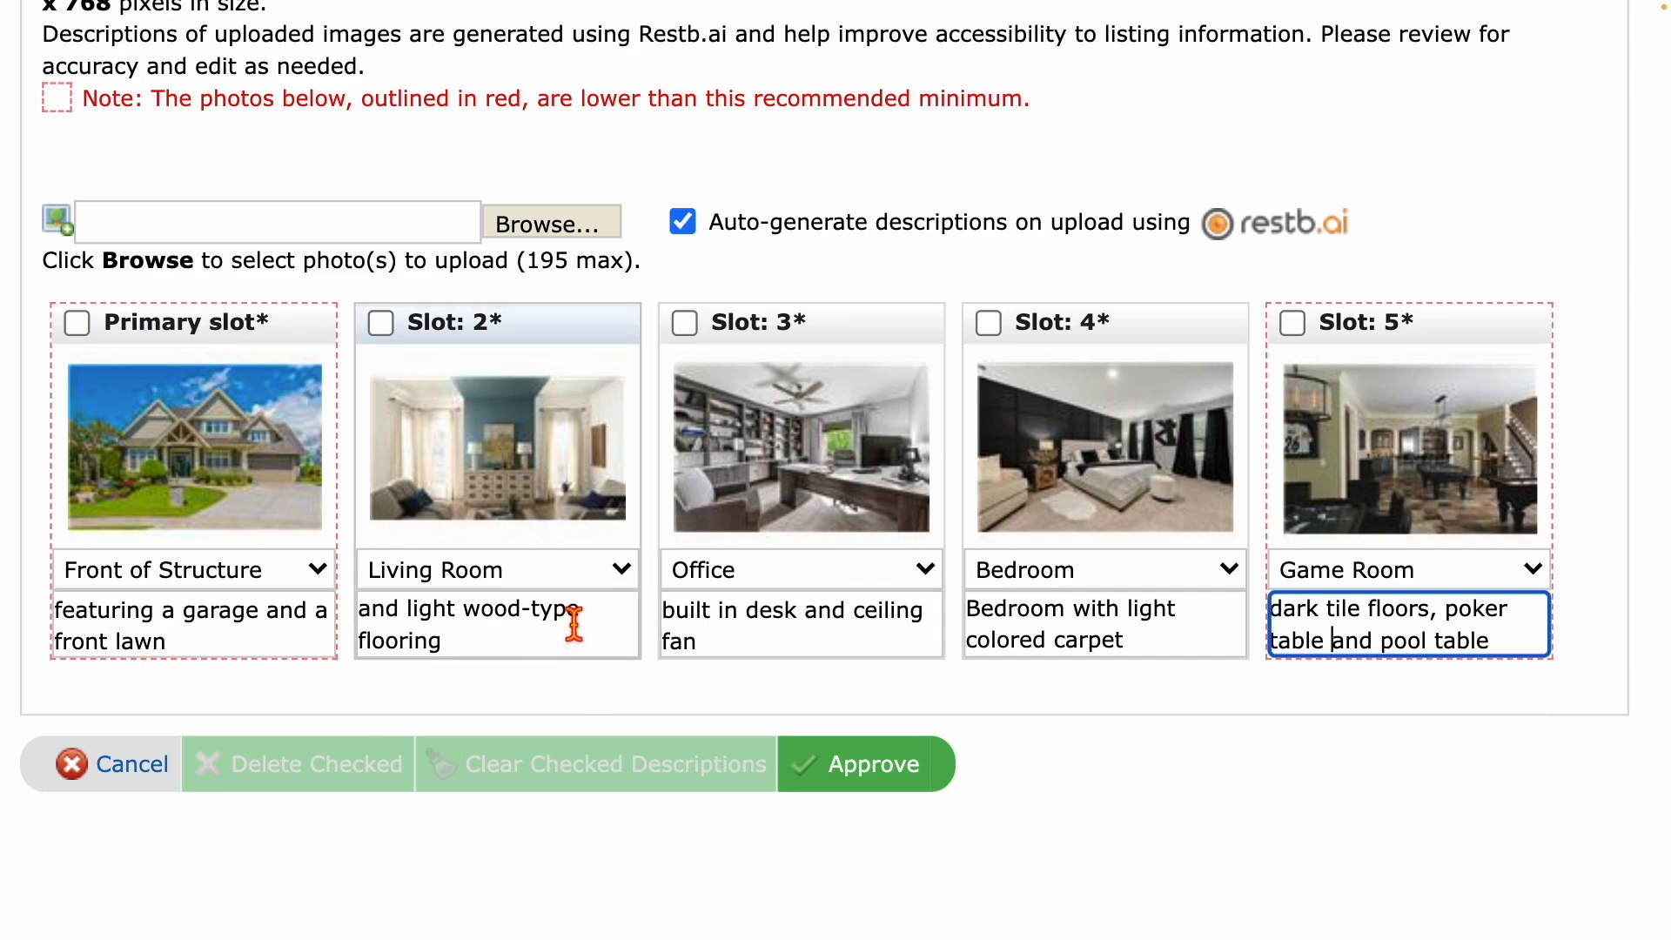
{"action": "left_click", "coordinate": [870, 766]}
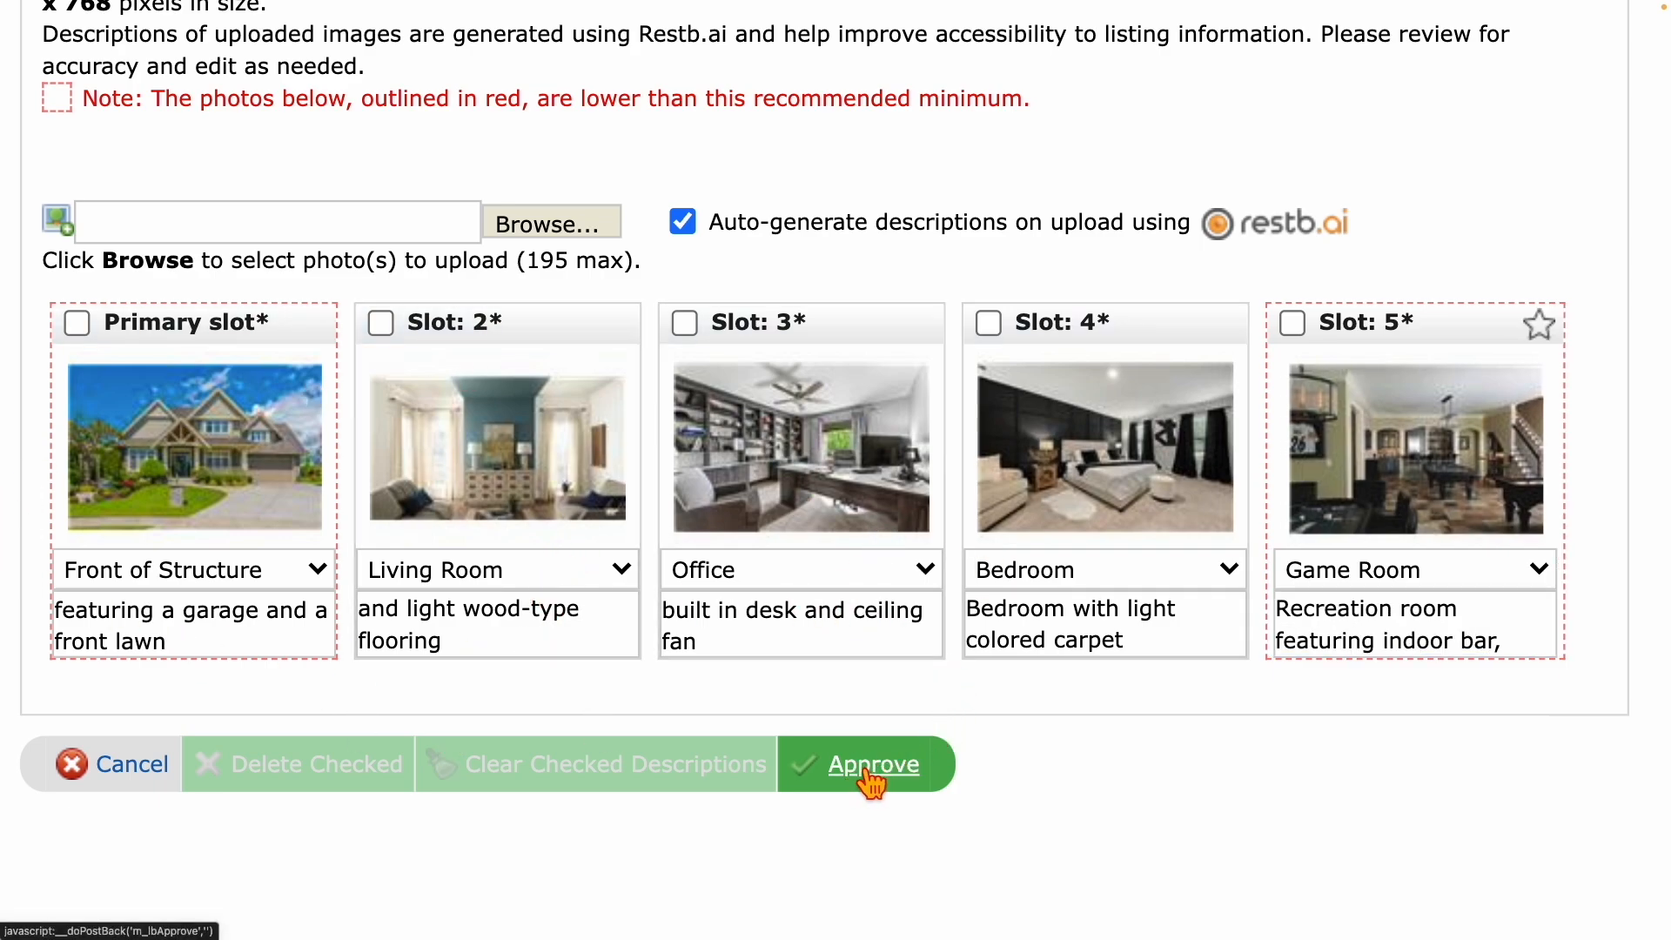
Approve the five photos and return to My Incomplete Listings to see listing 7401347 with photos.
{"action": "left_click", "coordinate": [870, 766]}
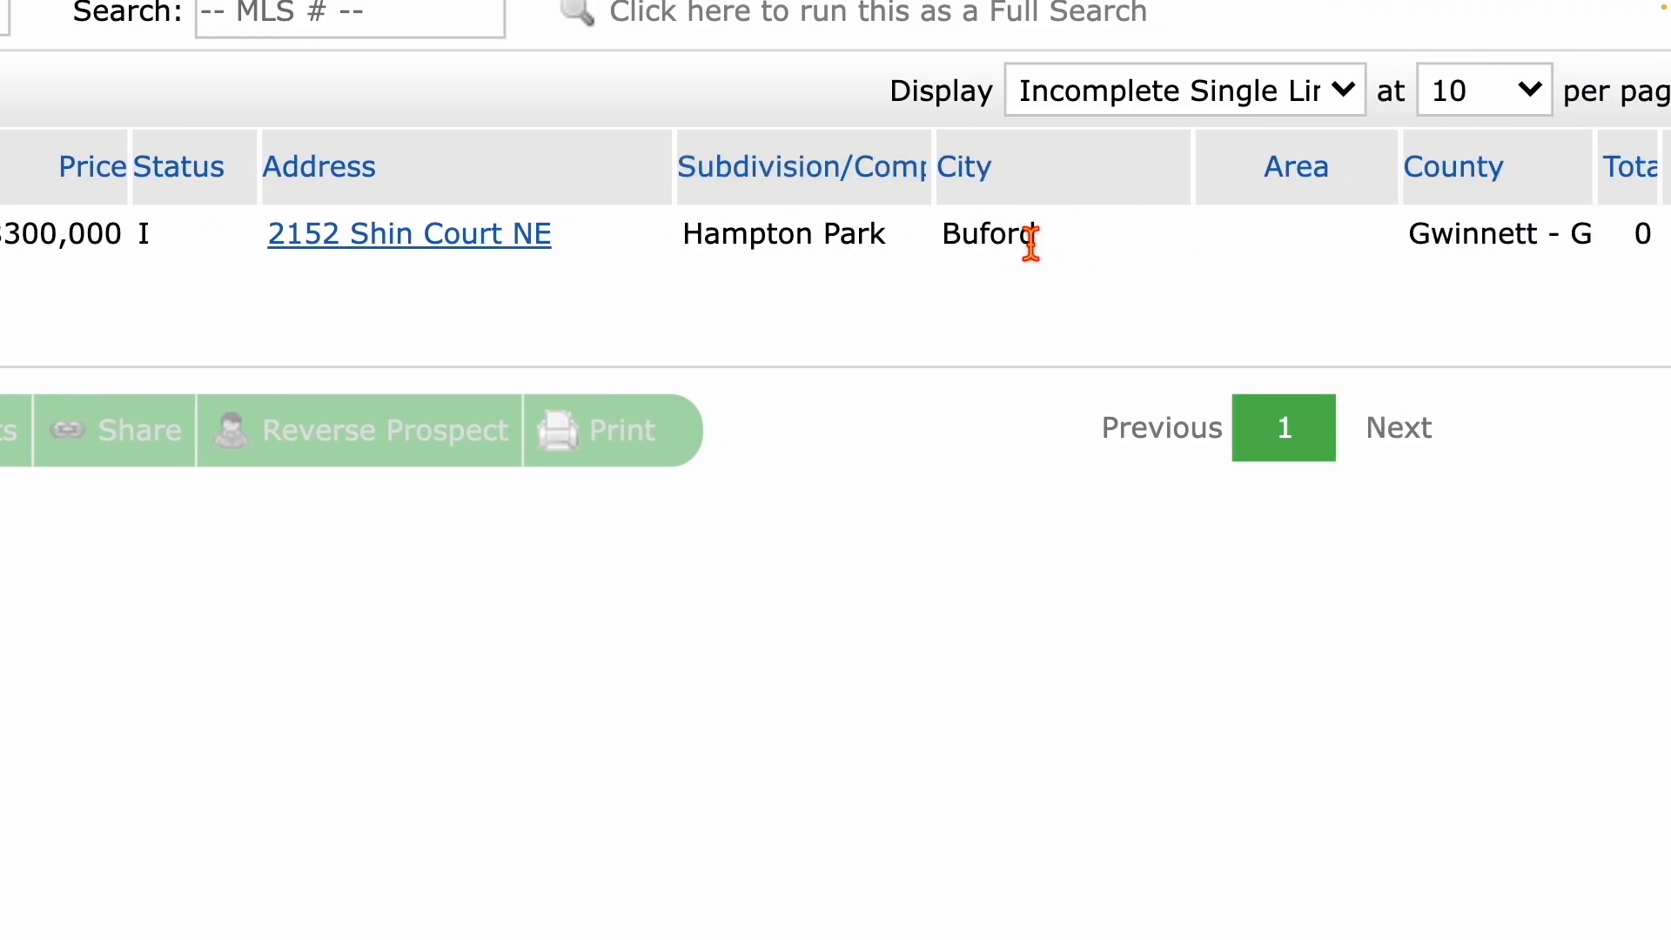
{"action": "scroll", "coordinate": [1250, 241], "scroll_direction": "right", "scroll_amount": 7}
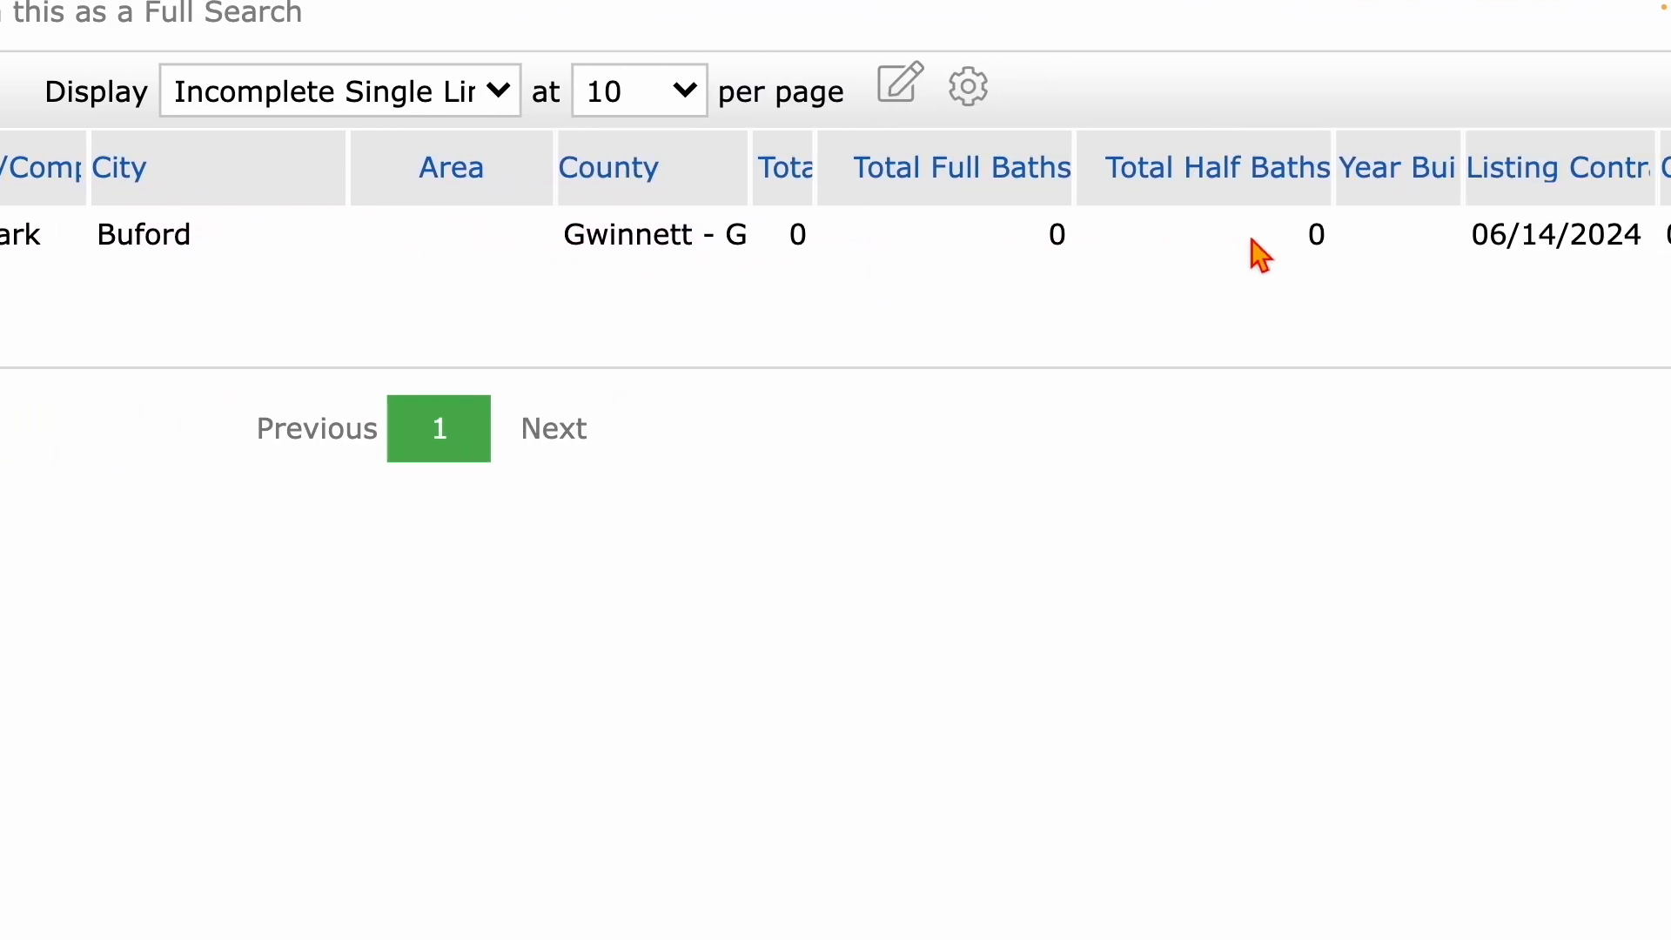
{"action": "scroll", "coordinate": [1261, 257], "scroll_direction": "right", "scroll_amount": 6}
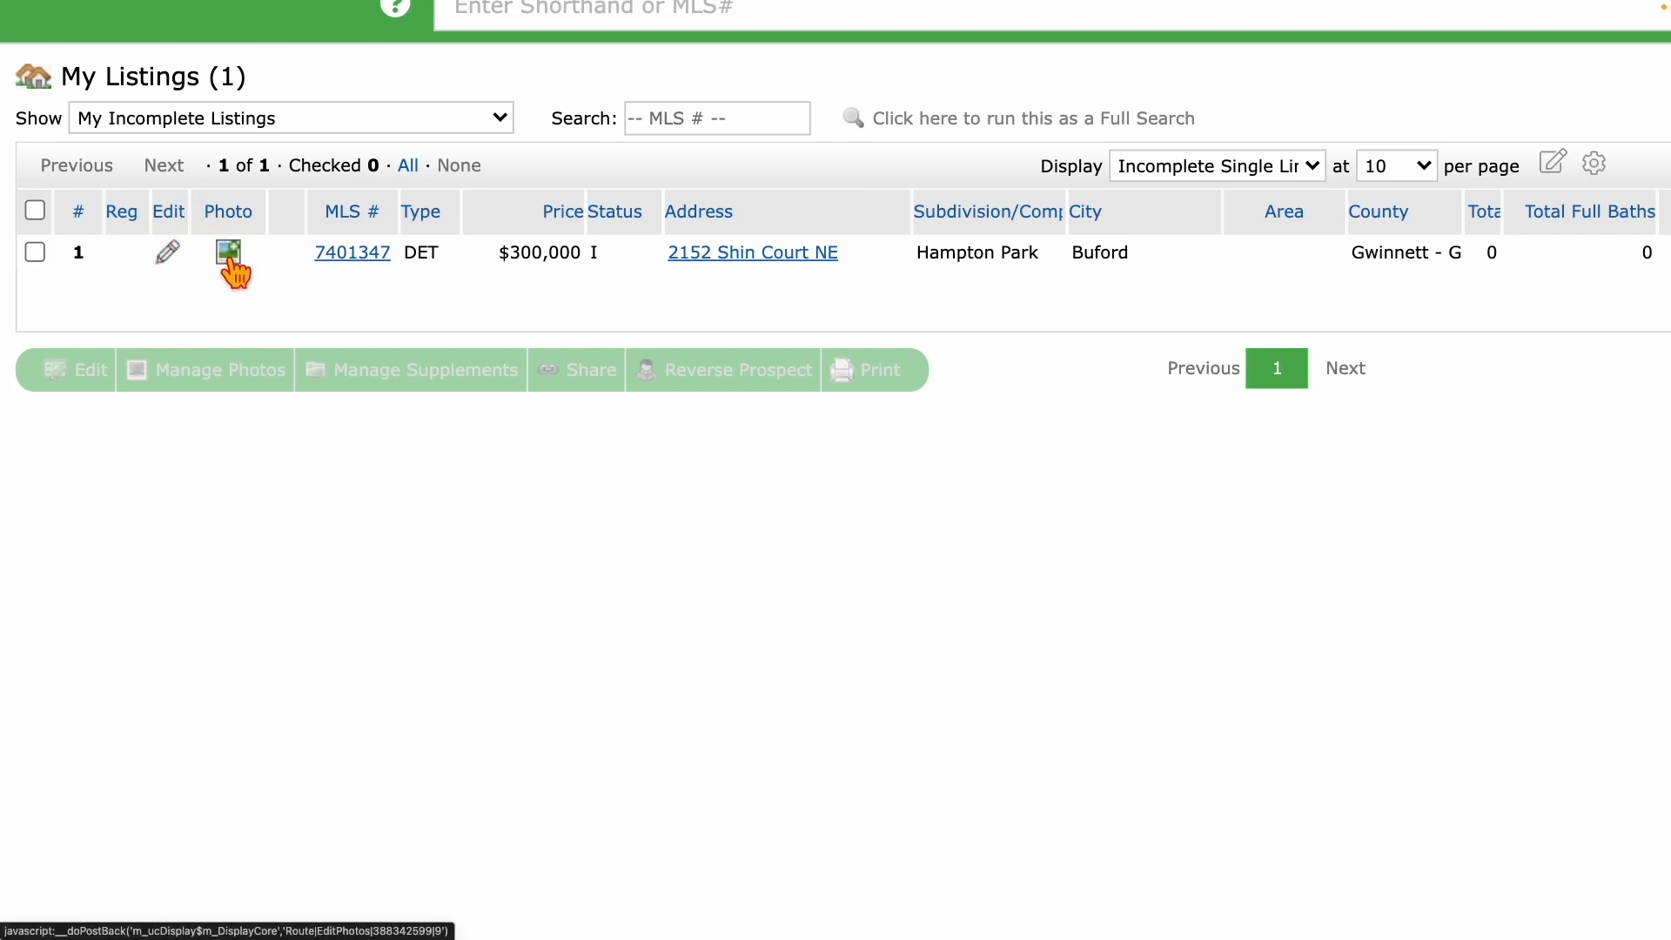
{"action": "left_click", "coordinate": [169, 259]}
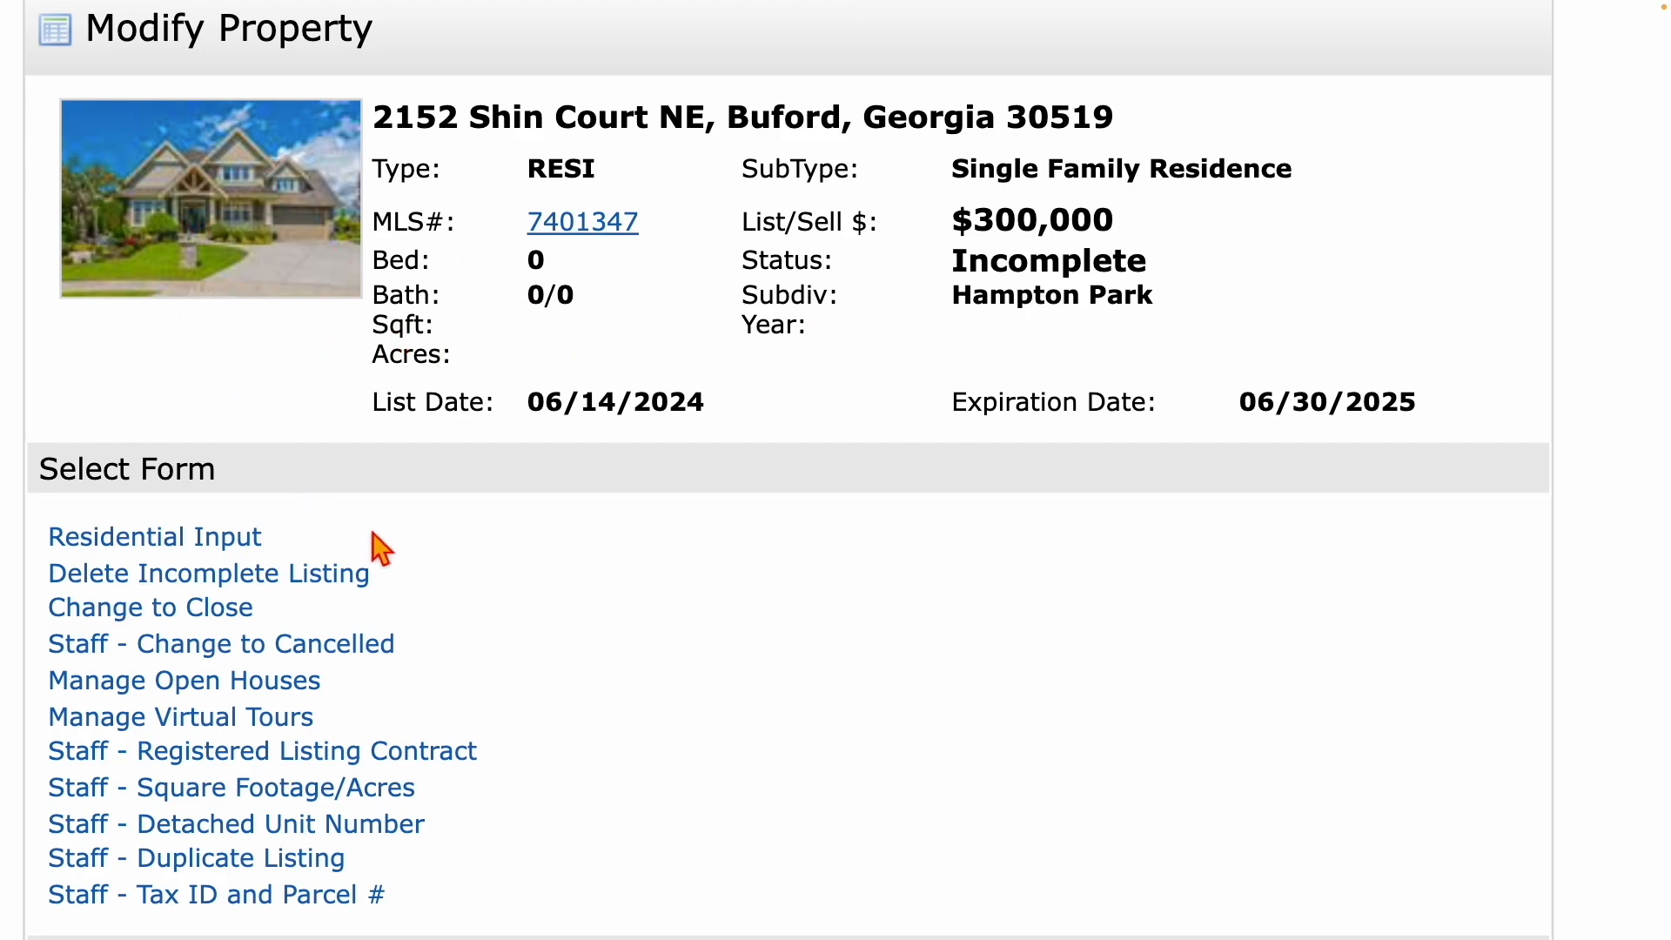
{"action": "scroll", "coordinate": [436, 544], "scroll_direction": "down", "scroll_amount": 2}
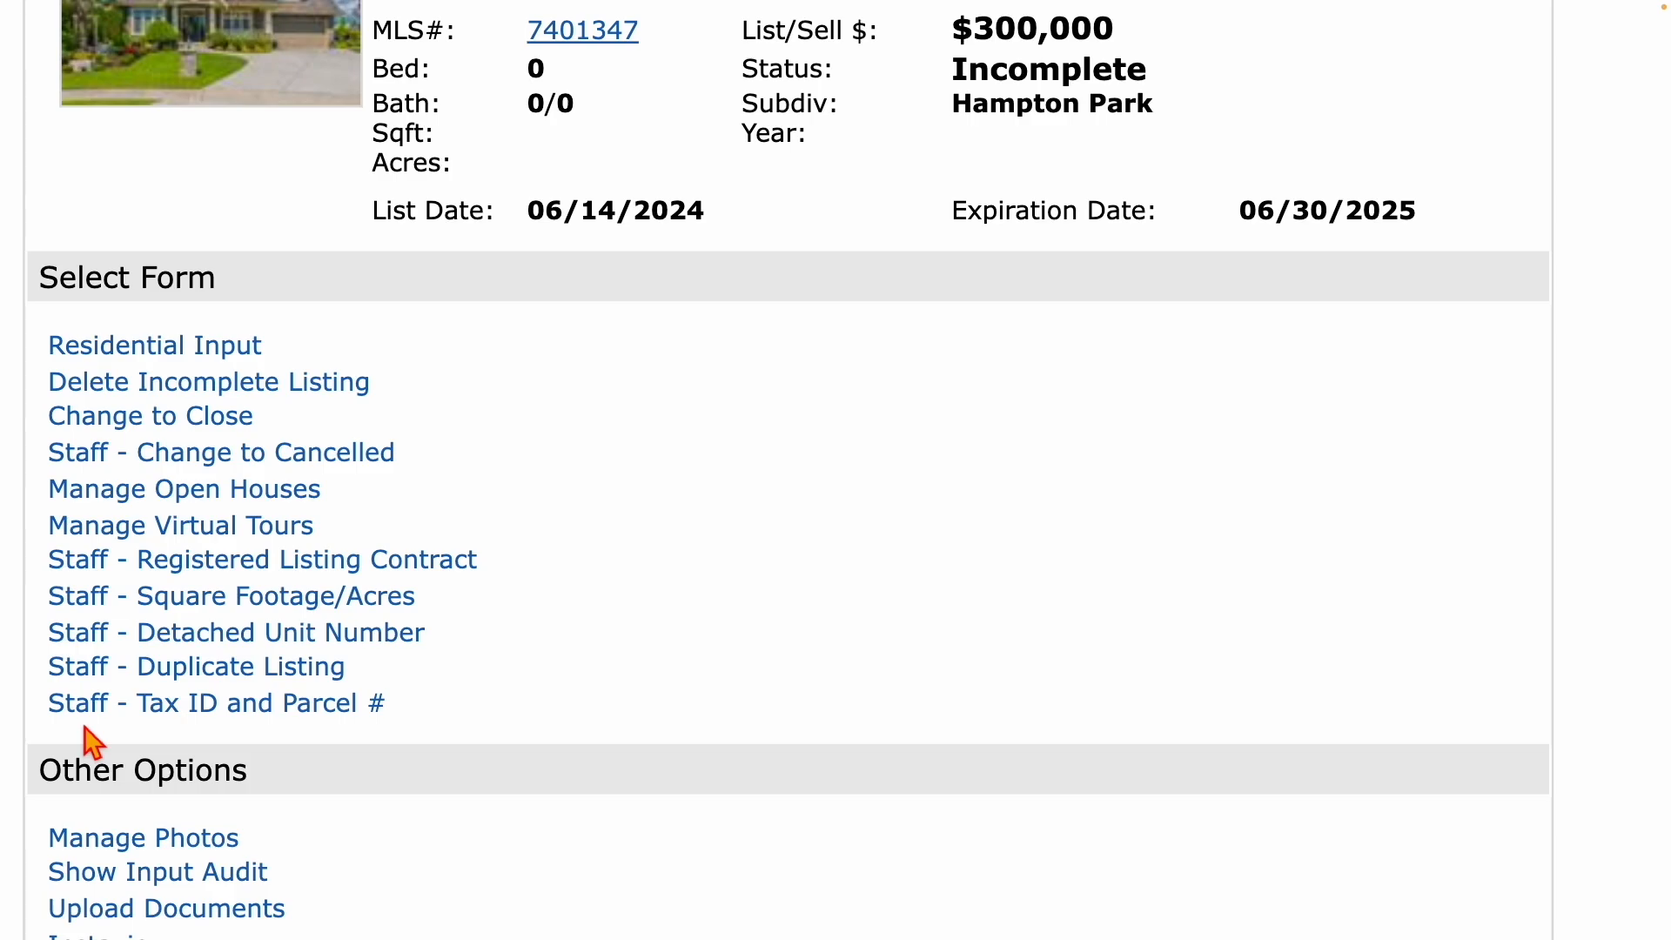
{"action": "left_click", "coordinate": [167, 357]}
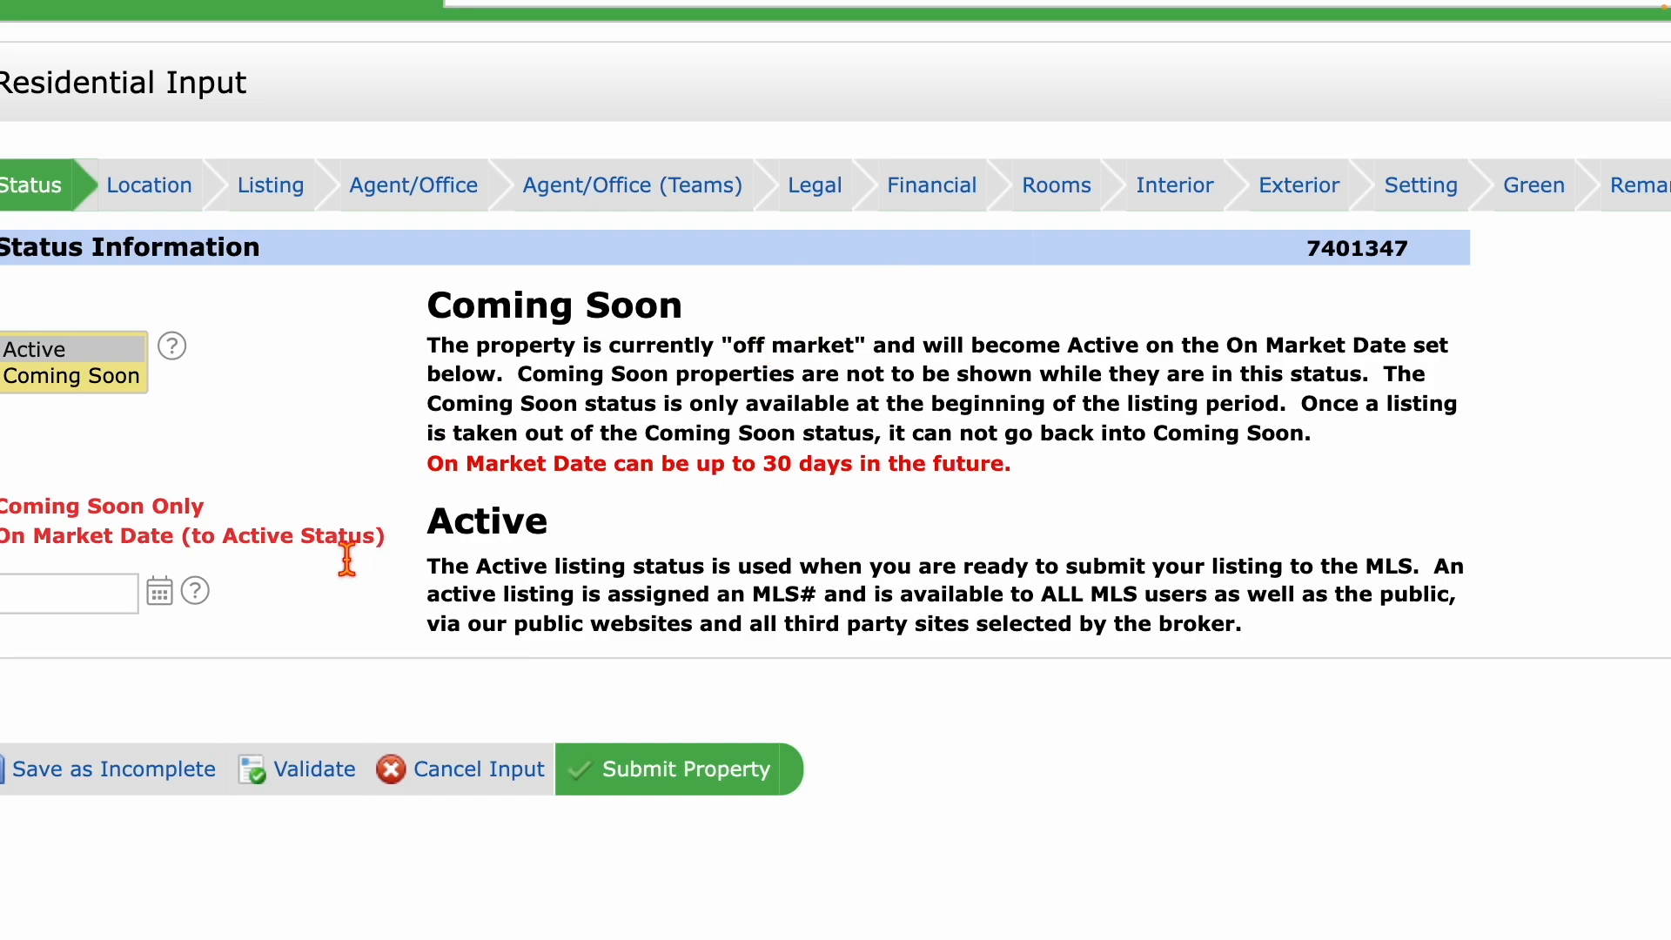
Validate the Residential Input form and view the flagged Legal section.
{"action": "left_click", "coordinate": [312, 770]}
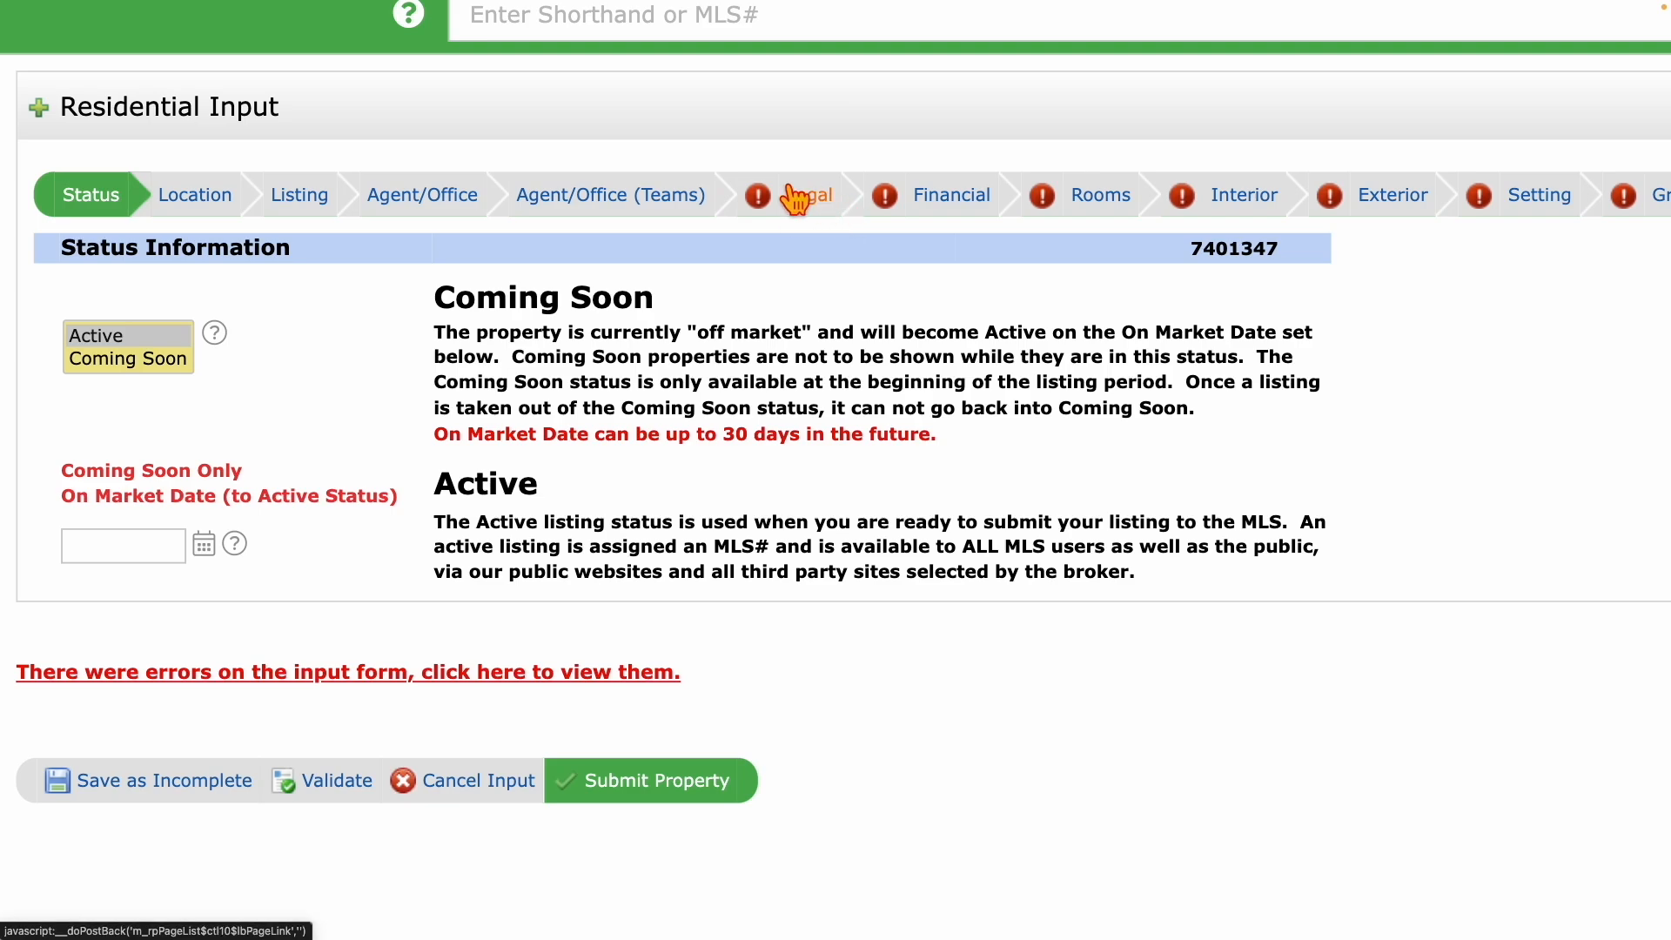
{"action": "scroll", "coordinate": [812, 198], "scroll_direction": "right", "scroll_amount": 5}
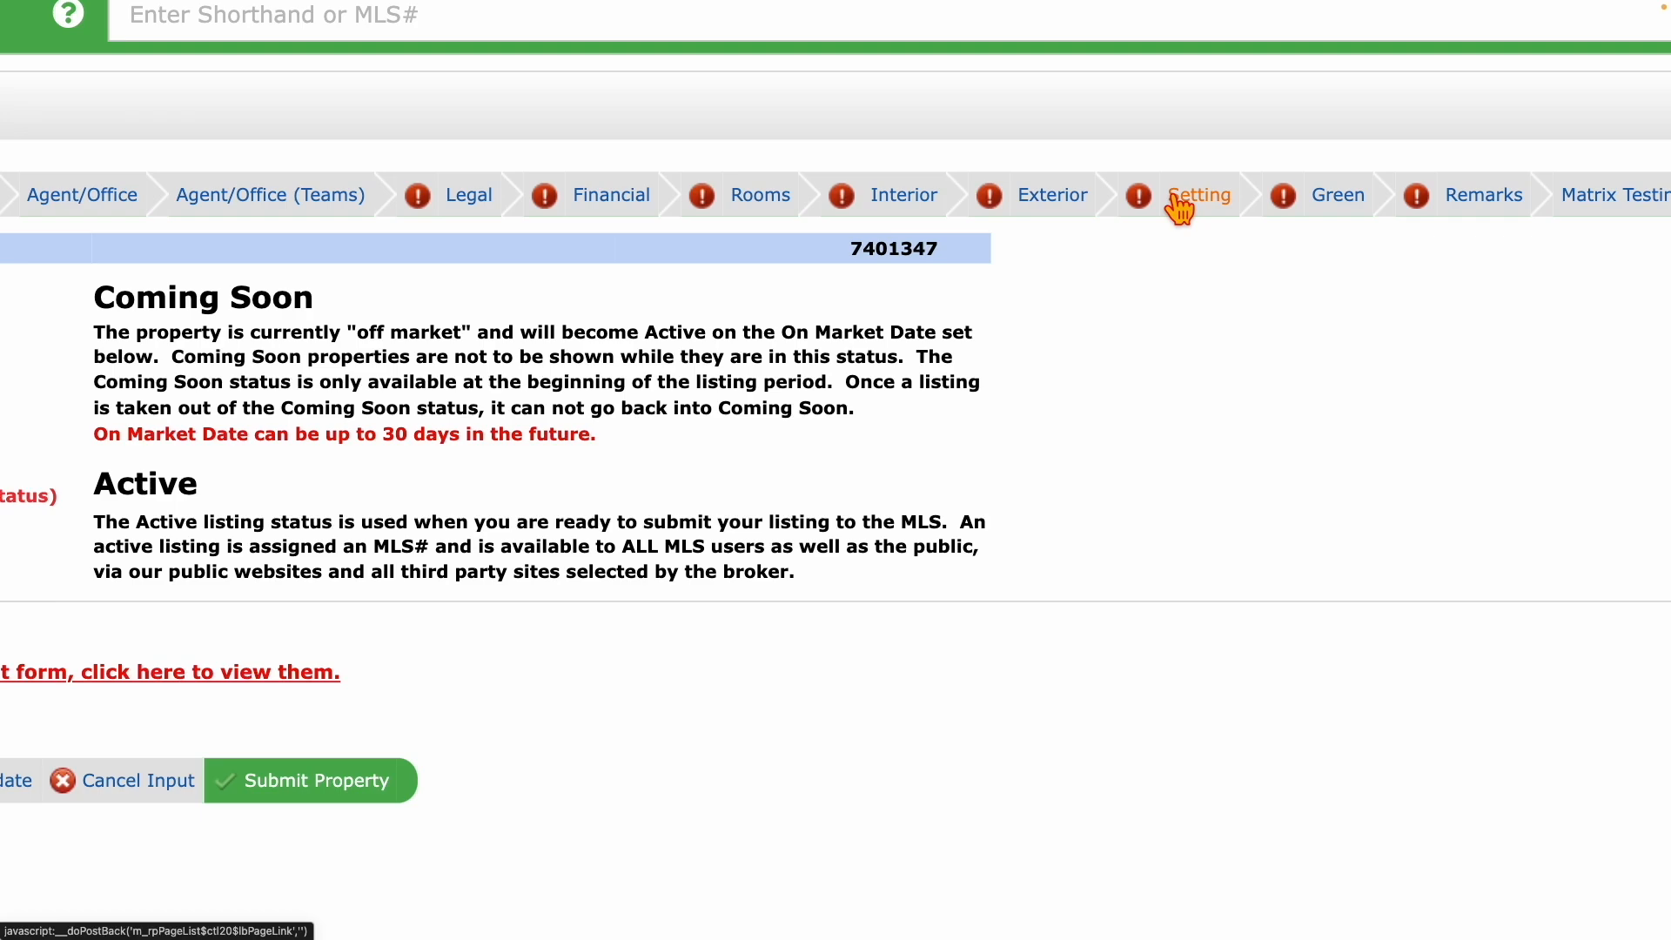
{"action": "left_click", "coordinate": [466, 200]}
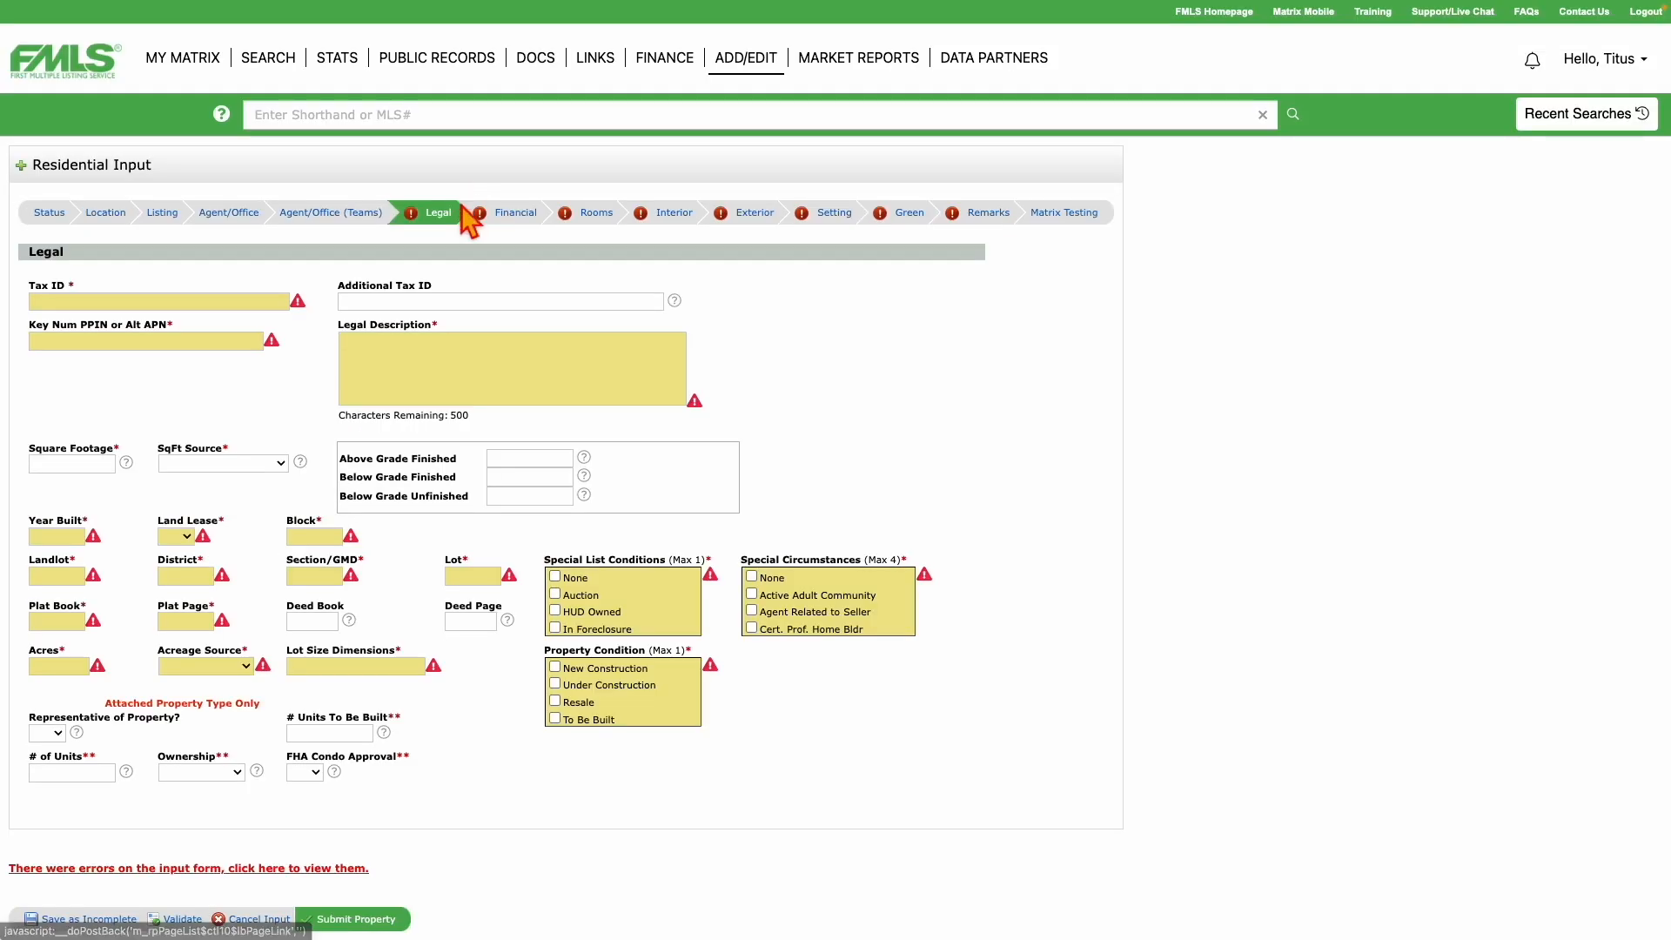
Go through the Financial, Rooms, Interior, Exterior, Setting, Green and Remarks/Directions sections.
{"action": "left_click", "coordinate": [513, 218]}
{"action": "left_click", "coordinate": [597, 228]}
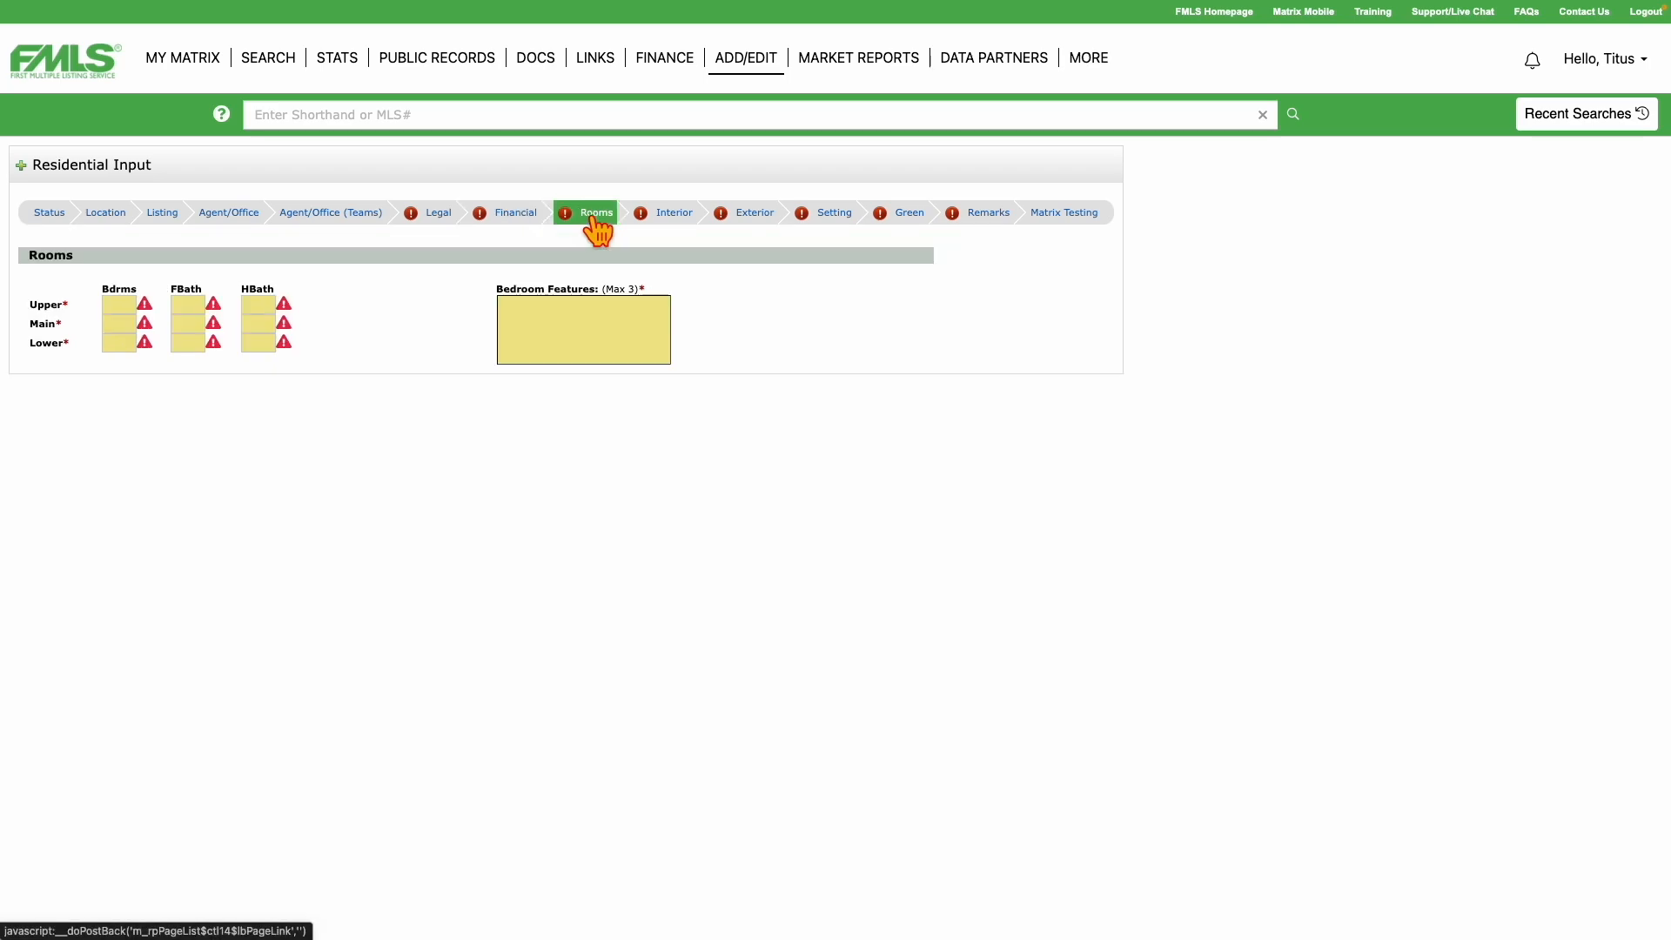
{"action": "left_click", "coordinate": [672, 219]}
{"action": "left_click", "coordinate": [748, 219]}
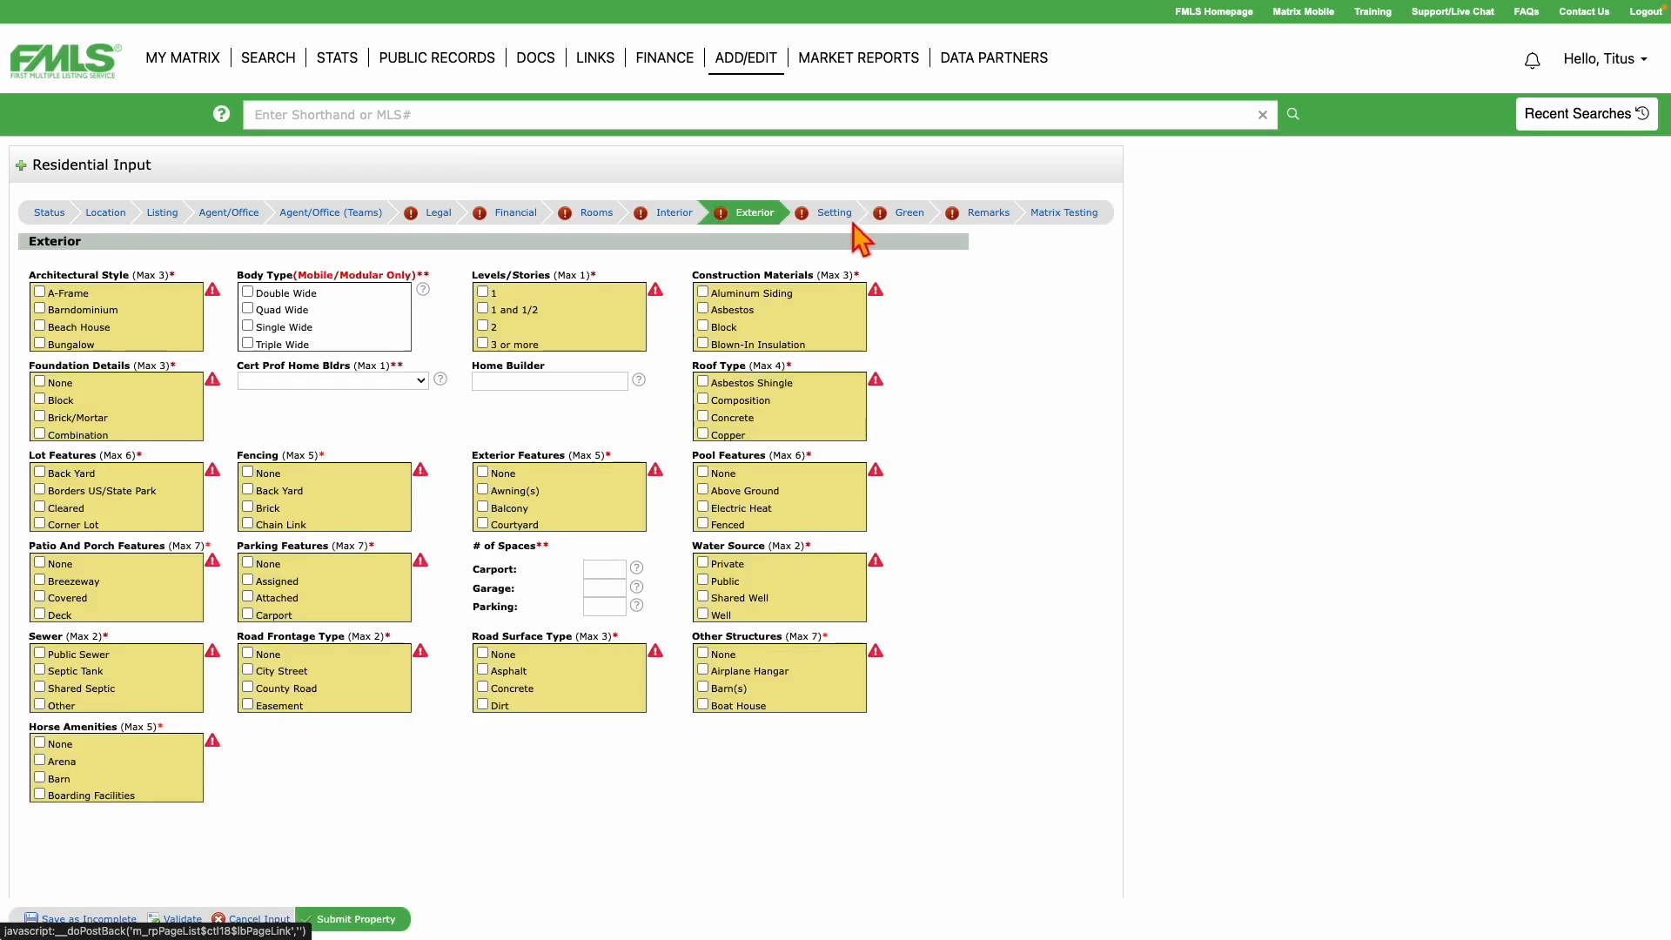
{"action": "left_click", "coordinate": [830, 221]}
{"action": "left_click", "coordinate": [901, 217]}
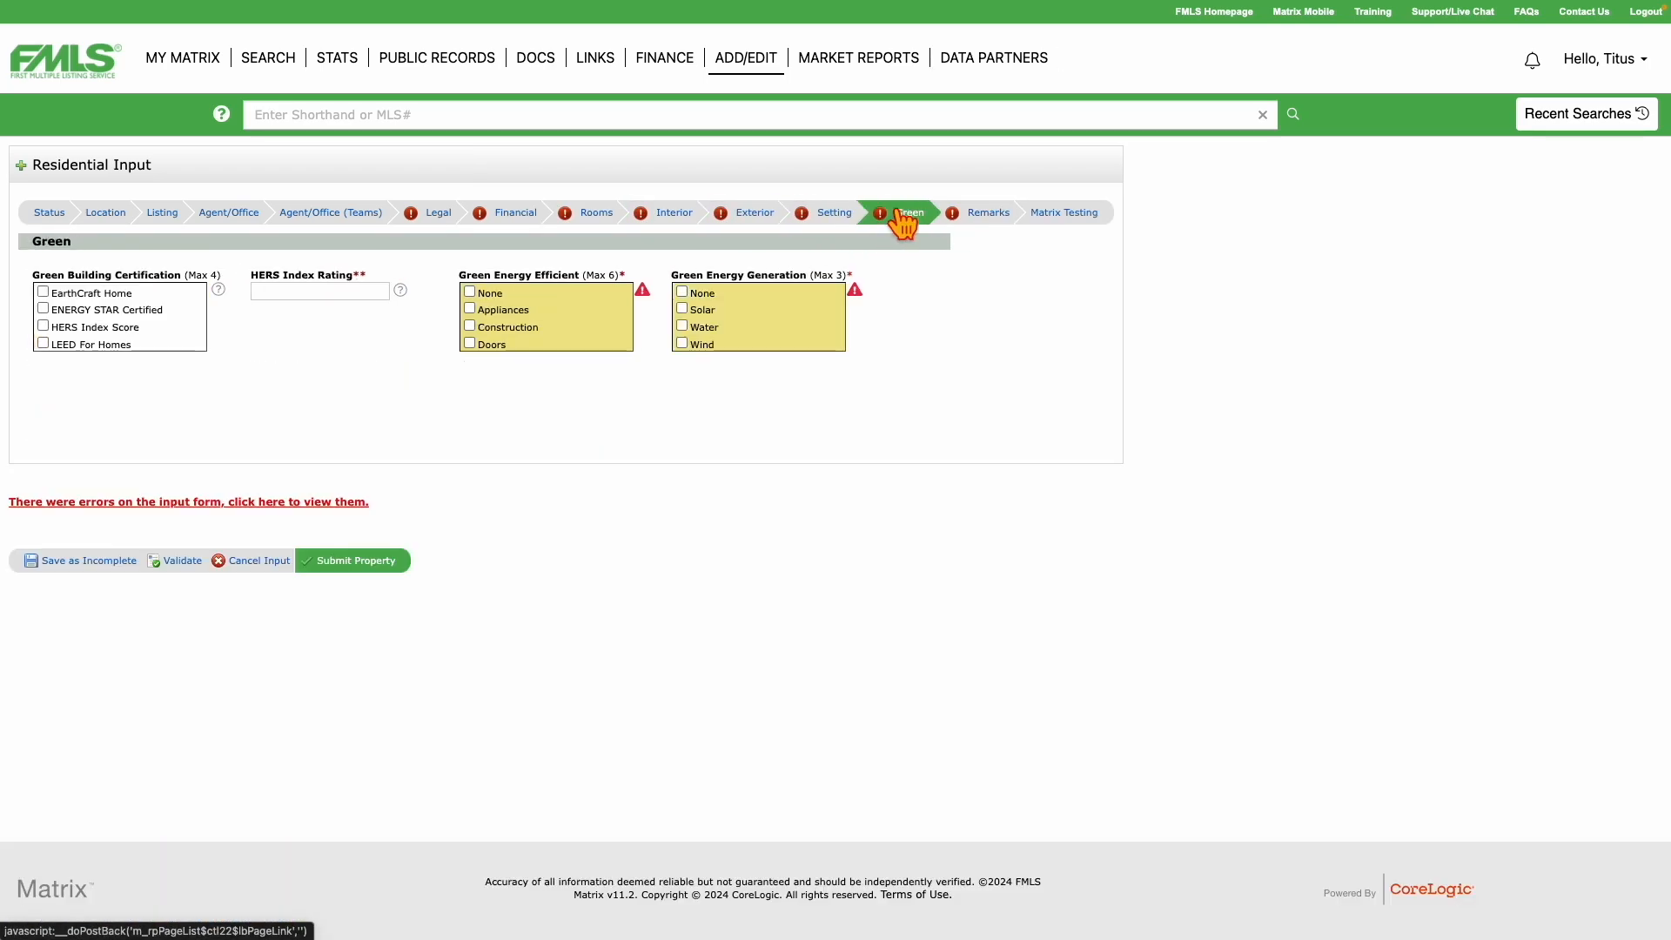
{"action": "left_click", "coordinate": [983, 219]}
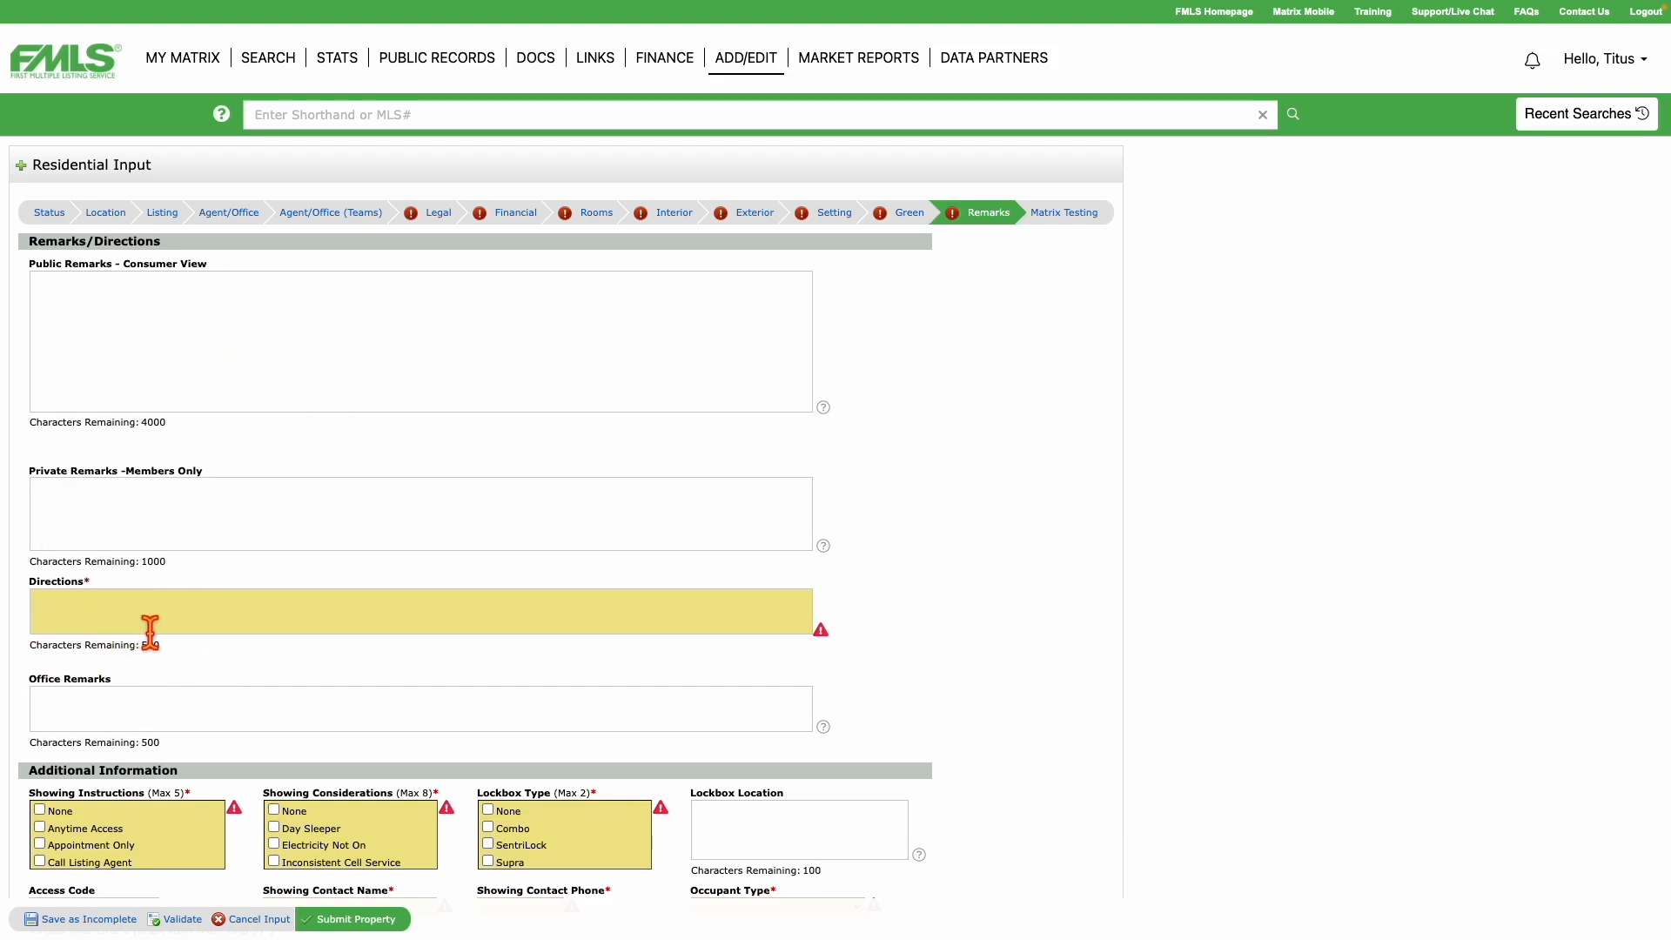
{"action": "scroll", "coordinate": [144, 609], "scroll_direction": "down", "scroll_amount": 3}
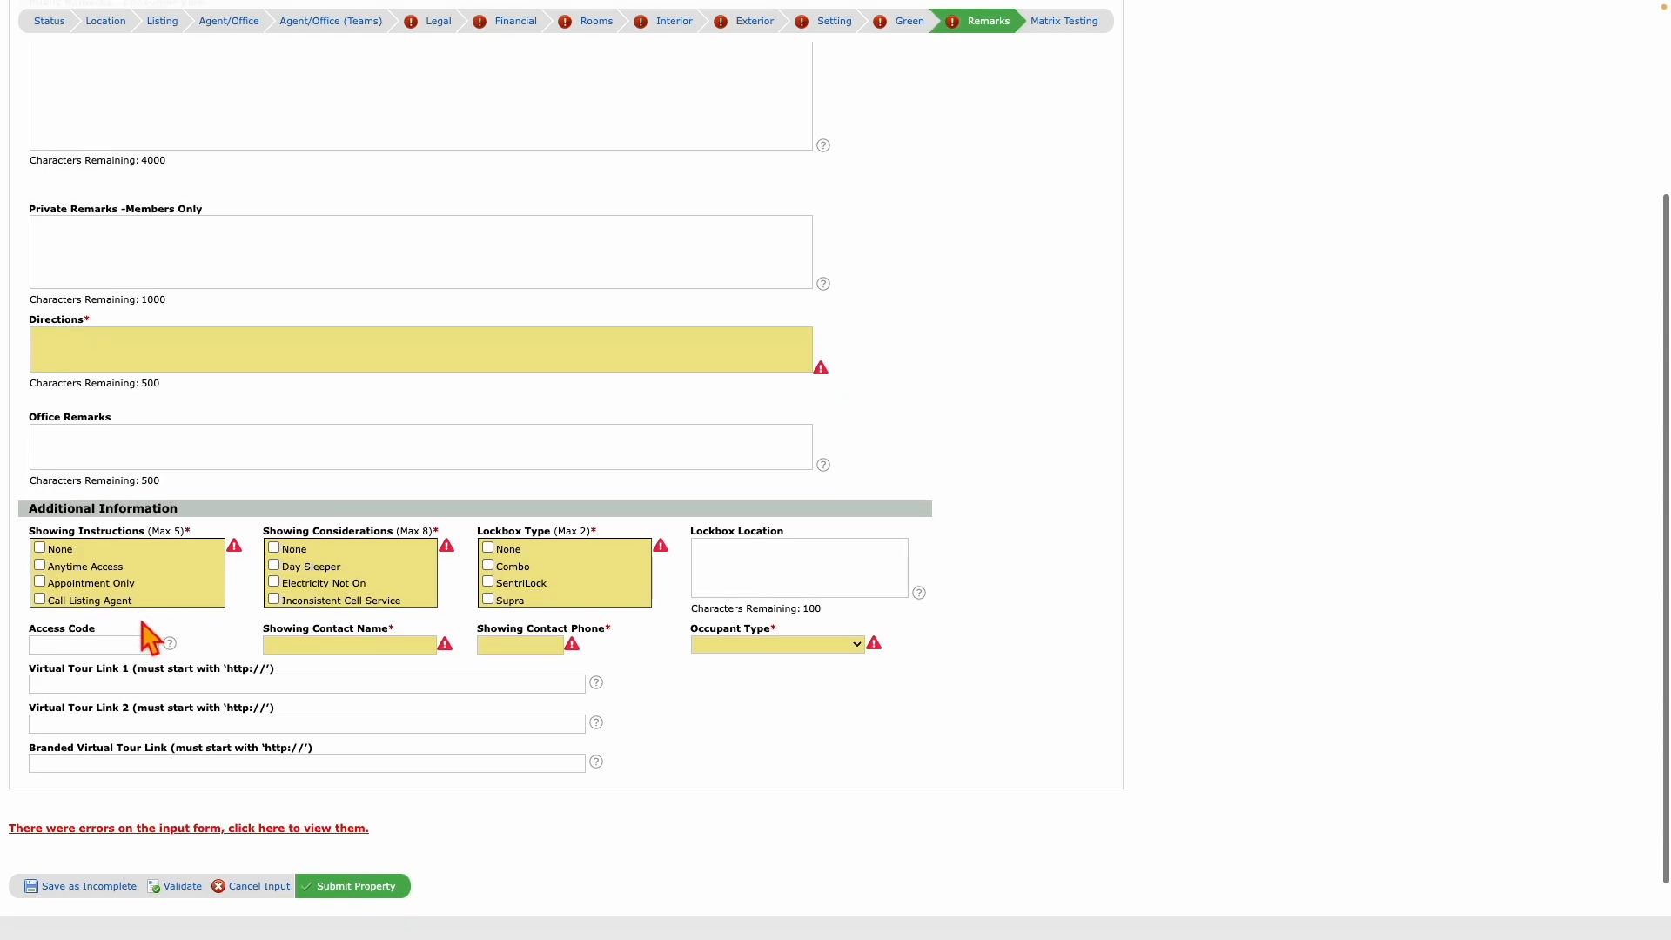
{"action": "scroll", "coordinate": [139, 625], "scroll_direction": "down", "scroll_amount": 1}
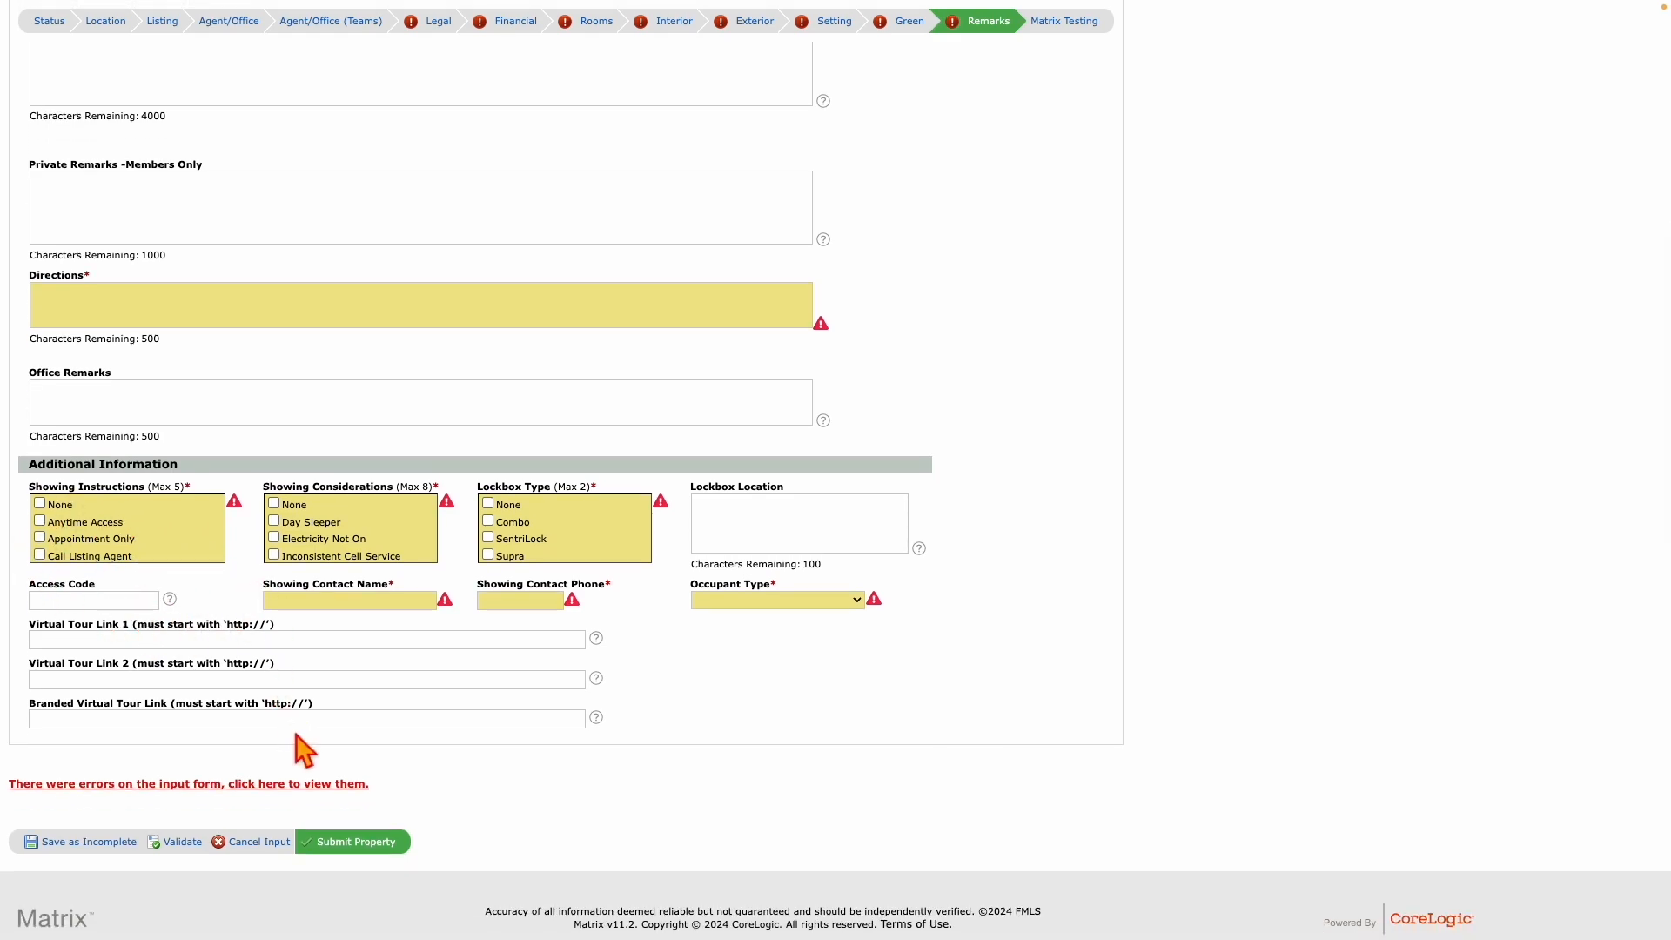
{"action": "scroll", "coordinate": [313, 639], "scroll_direction": "up", "scroll_amount": 4}
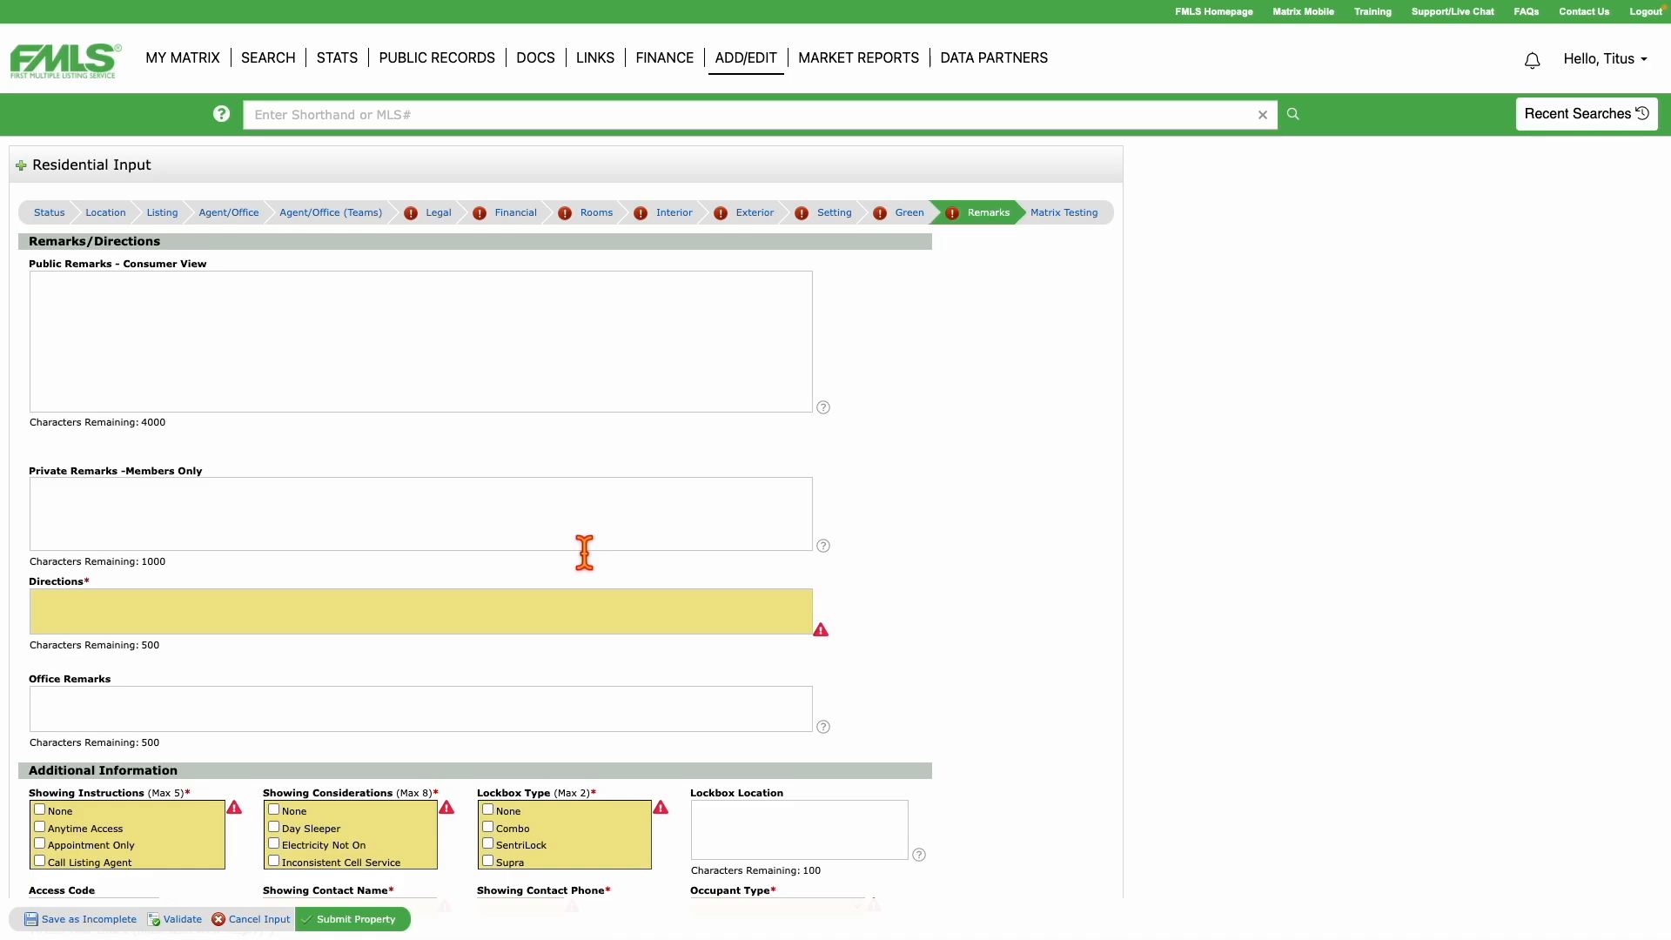
{"action": "scroll", "coordinate": [584, 552], "scroll_direction": "down", "scroll_amount": 3}
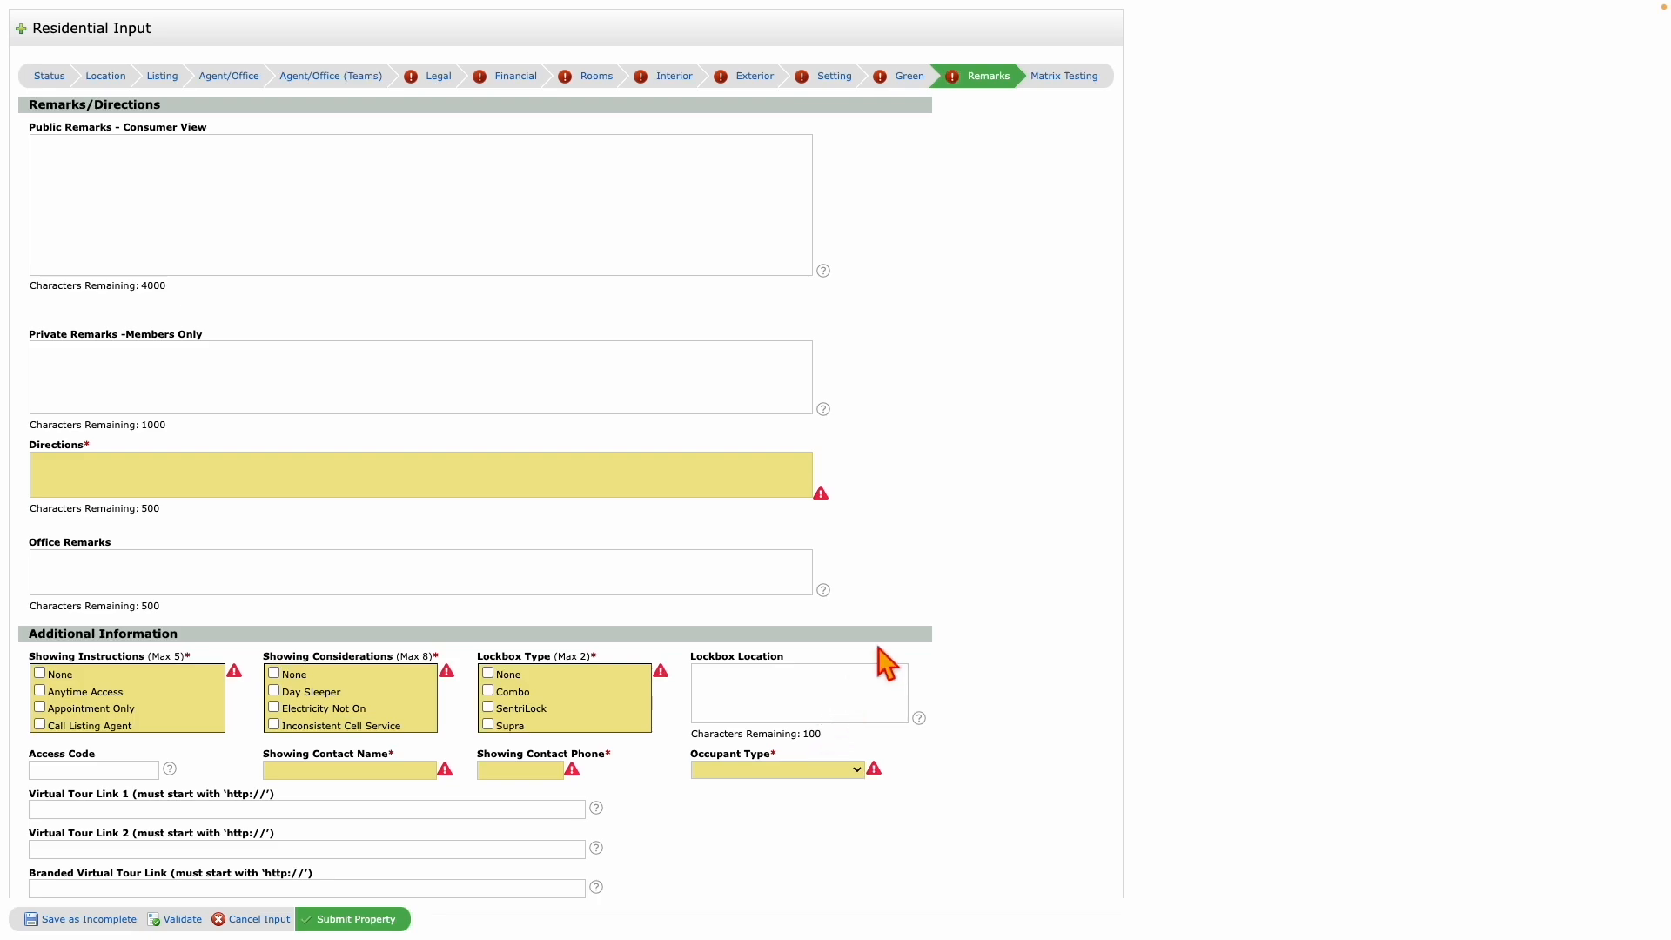
{"action": "scroll", "coordinate": [635, 473], "scroll_direction": "up", "scroll_amount": 3}
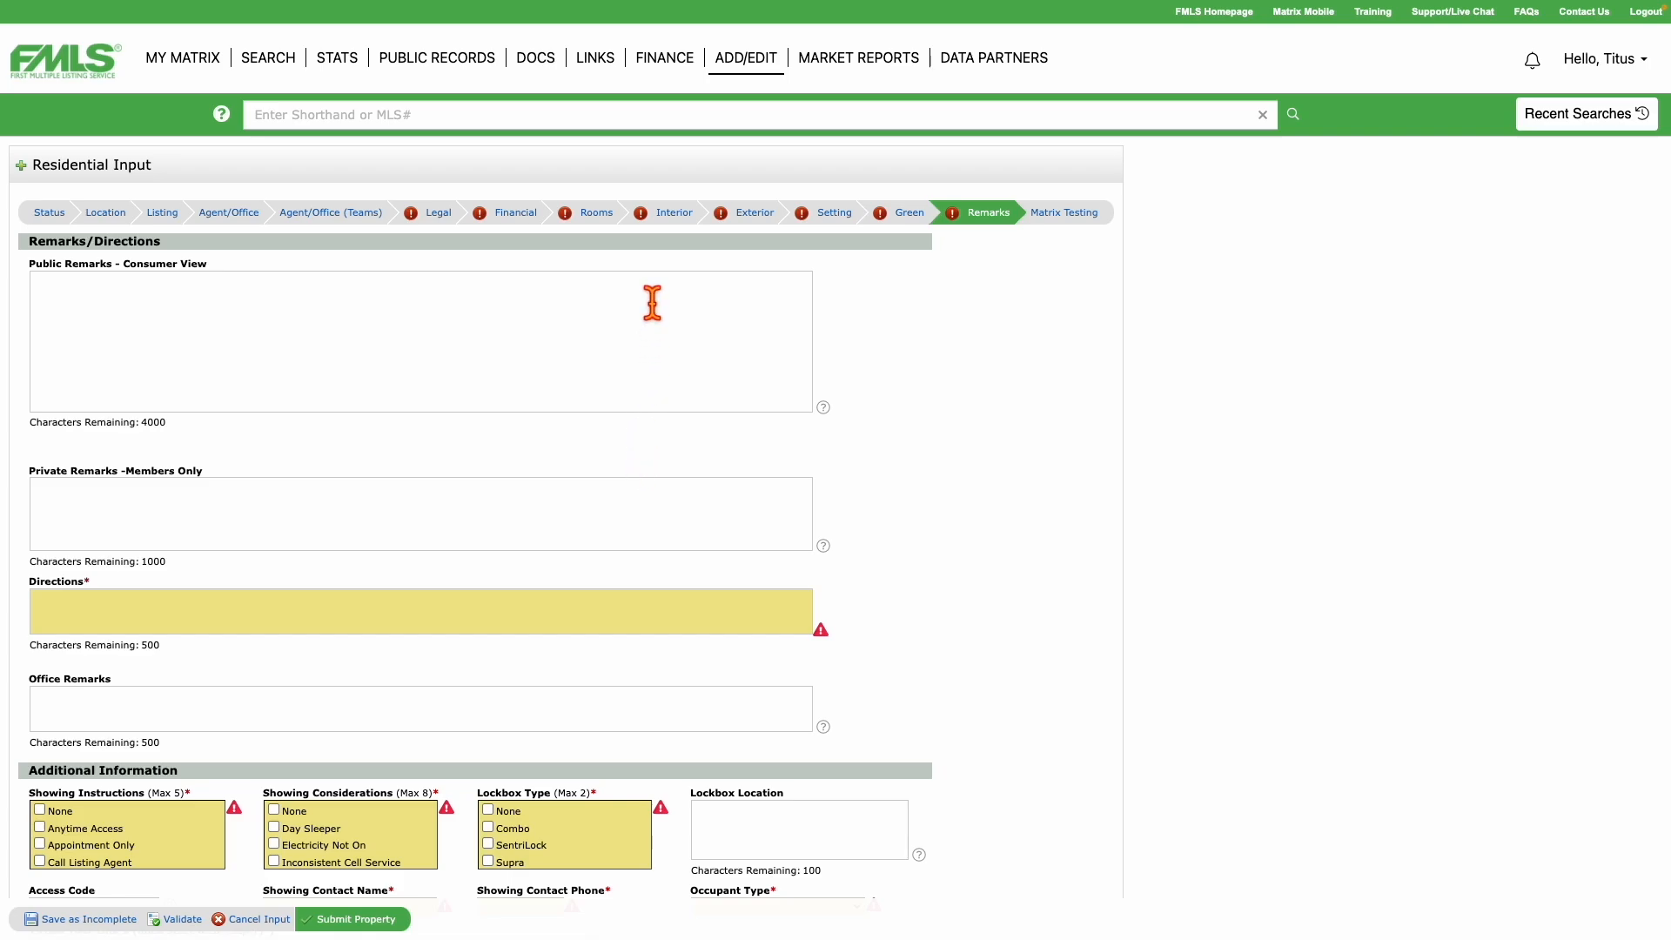
From ADD/EDIT, choose the INC RESI $300,000 listing in Quick Modify's Select a Listing list.
{"action": "left_click", "coordinate": [741, 68]}
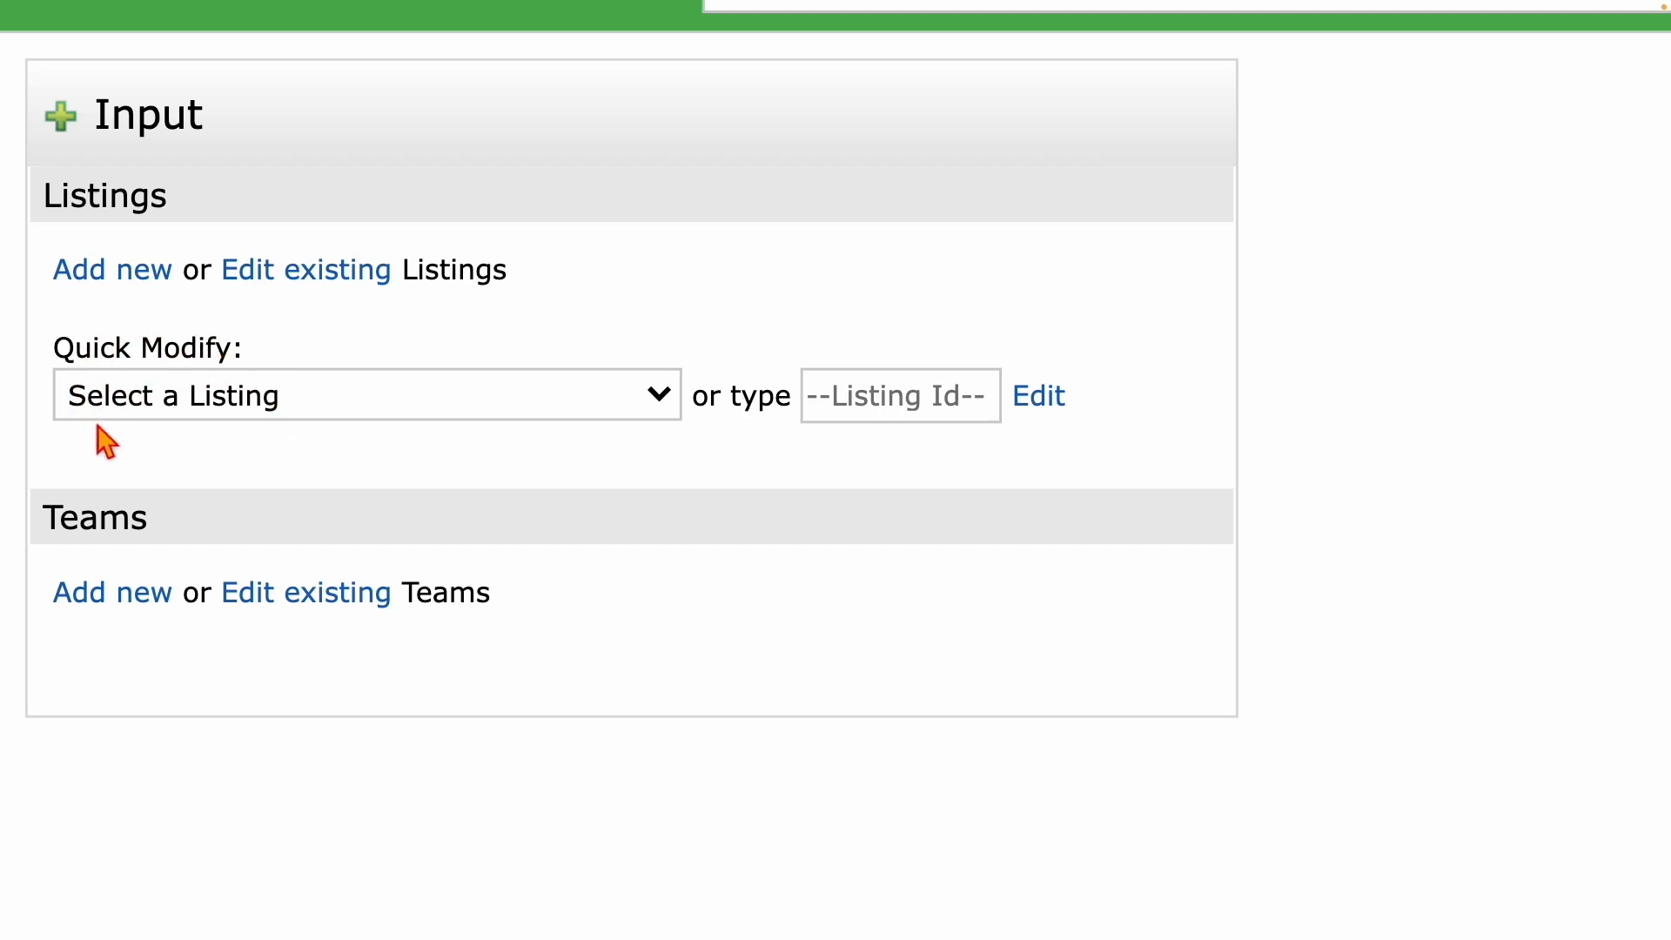
{"action": "left_click", "coordinate": [312, 411]}
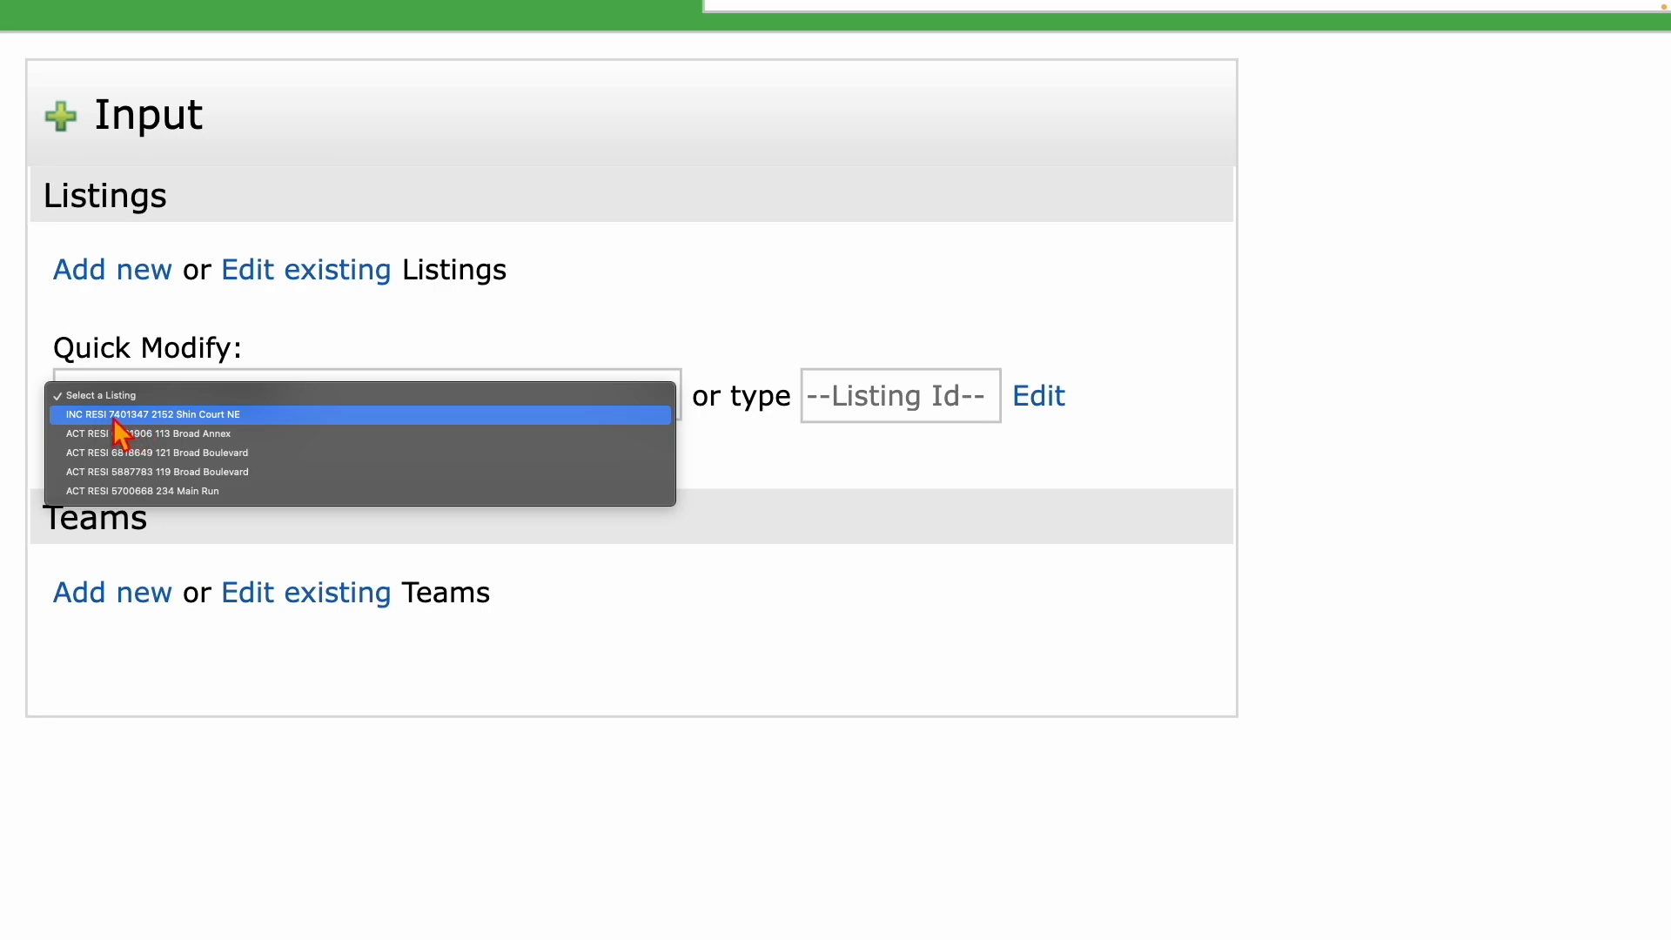
{"action": "left_click", "coordinate": [113, 417]}
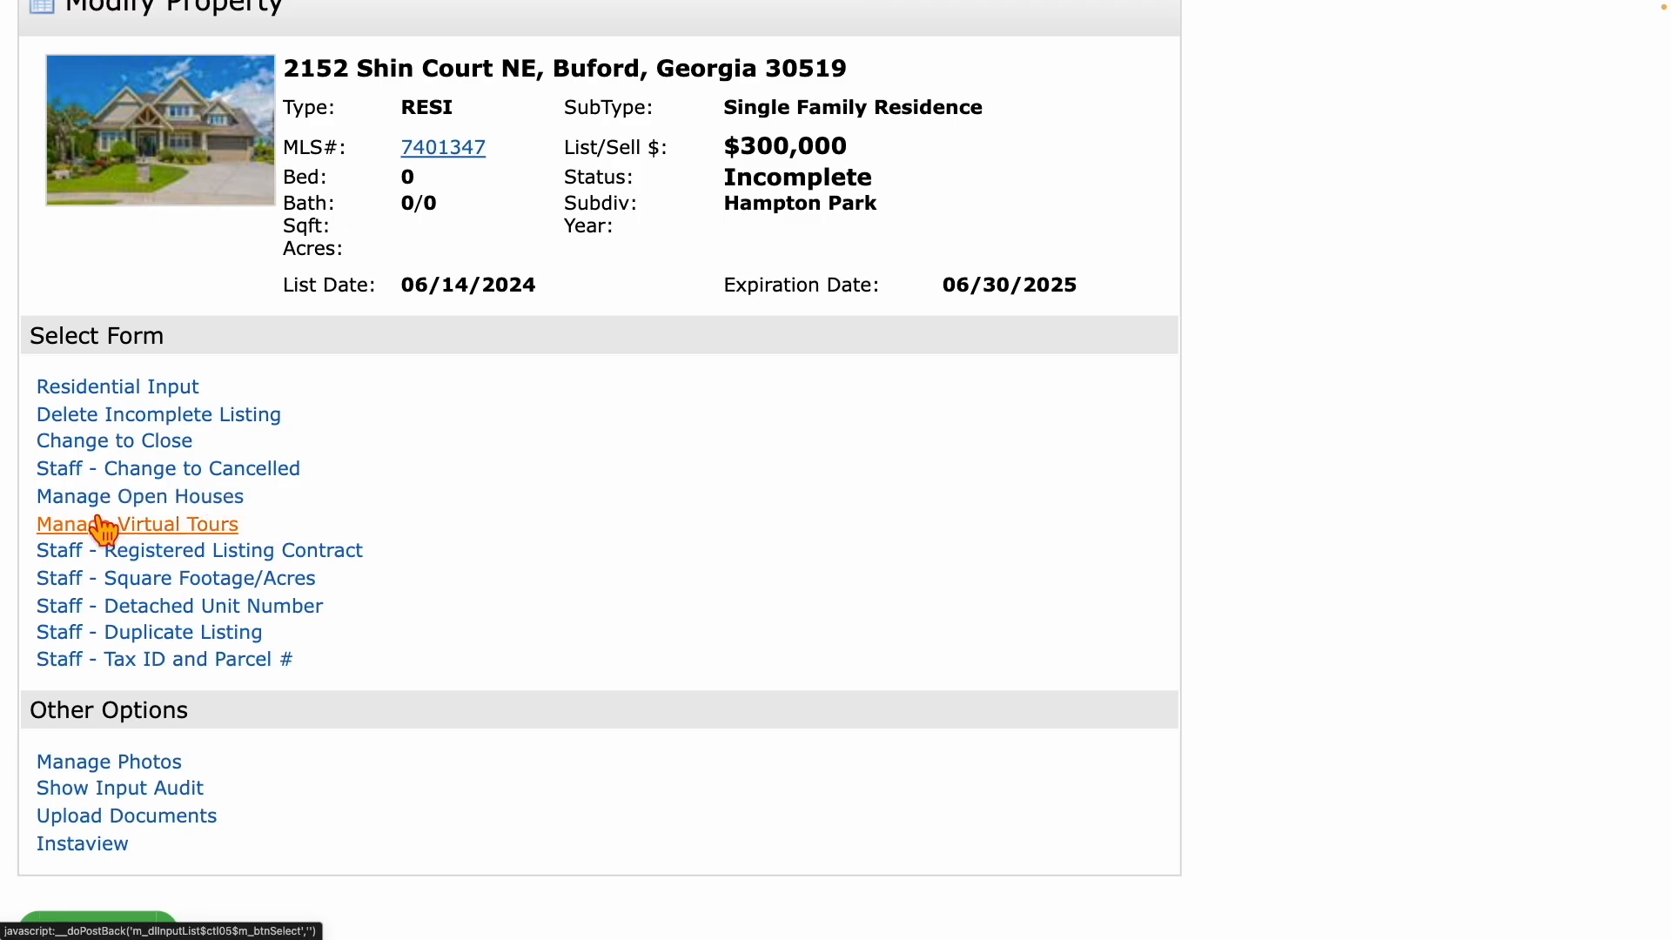
Open the Manage Open Houses form for listing 7401347 and view the Open House Type choices.
{"action": "left_click", "coordinate": [177, 501]}
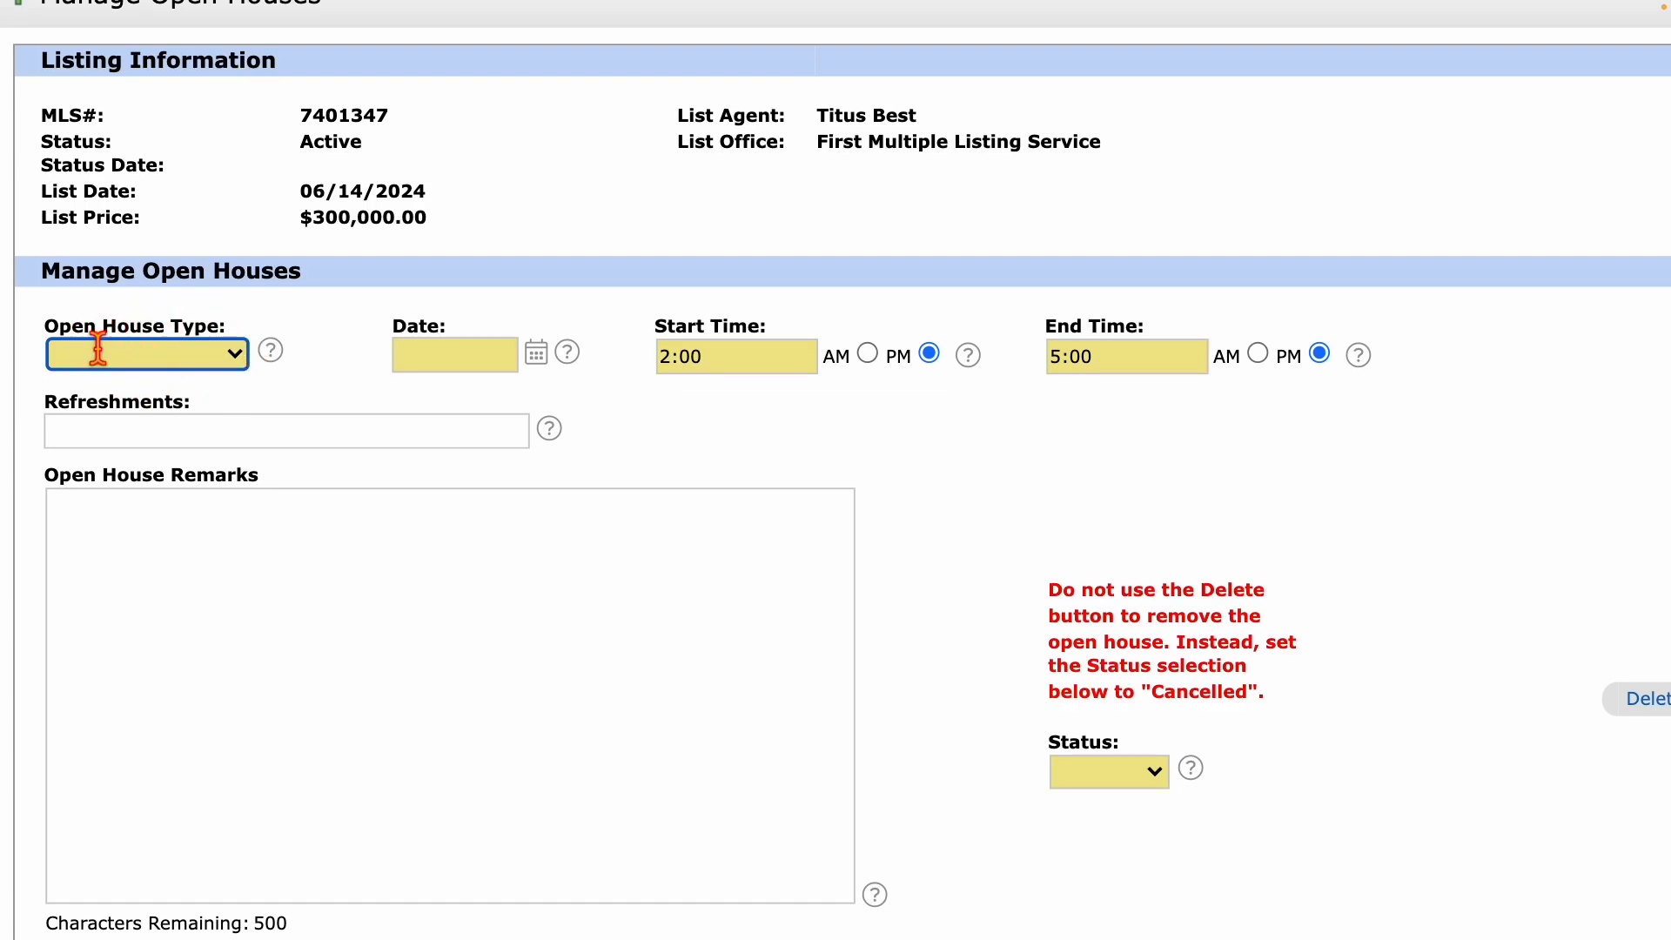
{"action": "left_click", "coordinate": [148, 365]}
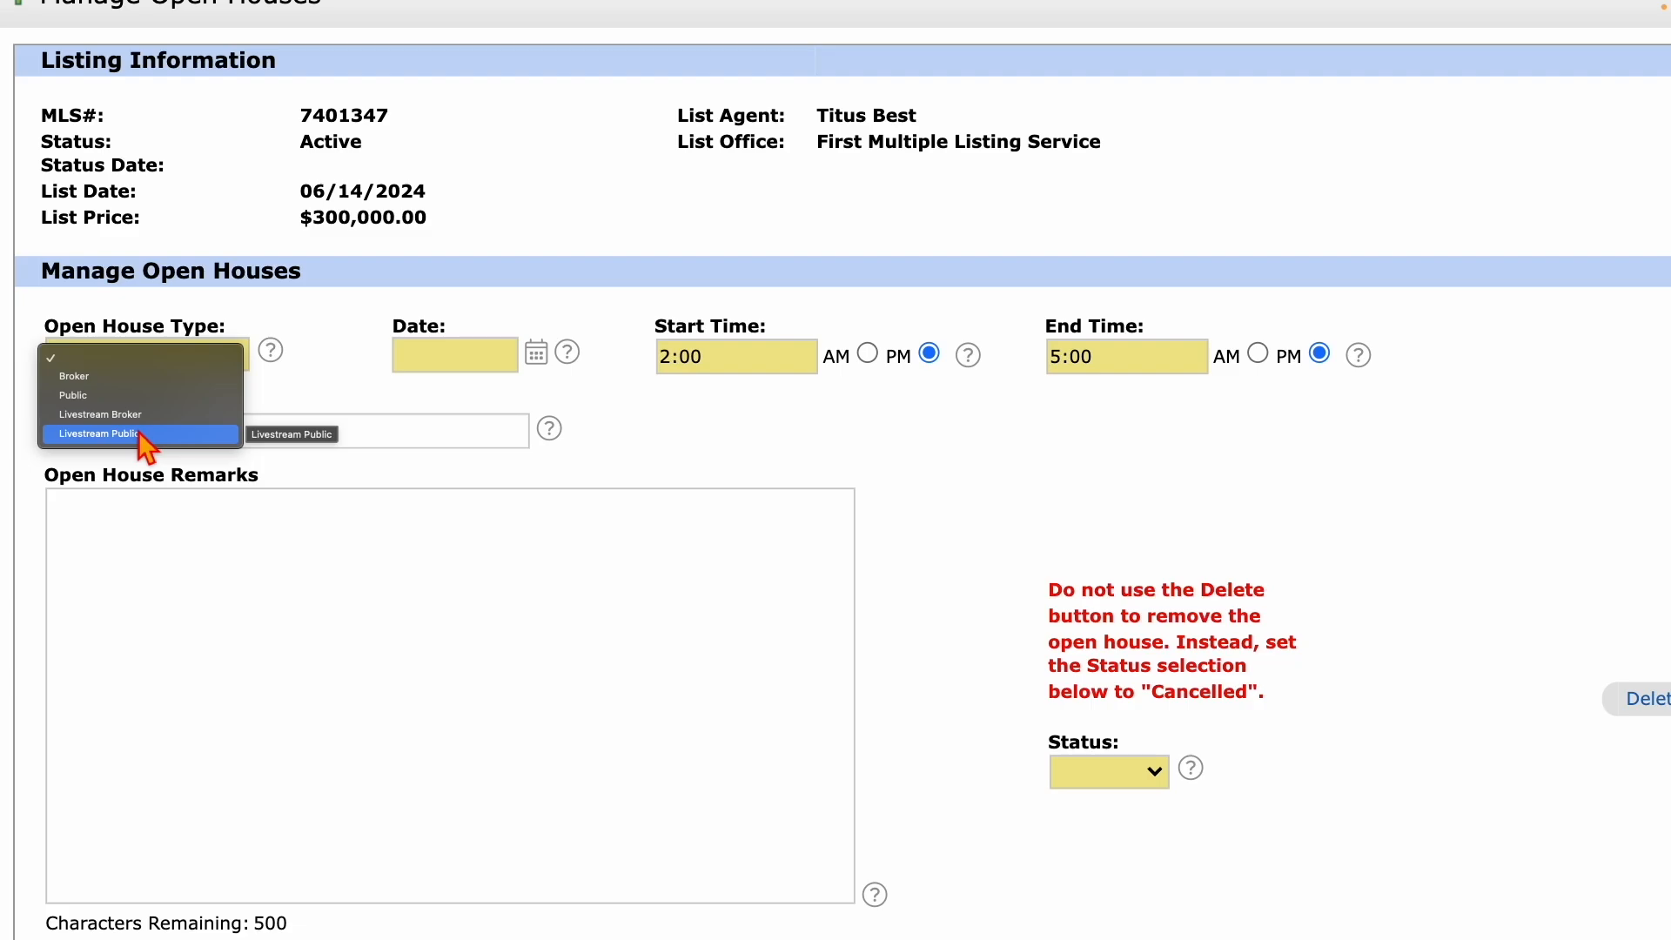
Make the open house Public and set its date to 06/28/2024.
{"action": "left_click", "coordinate": [85, 400]}
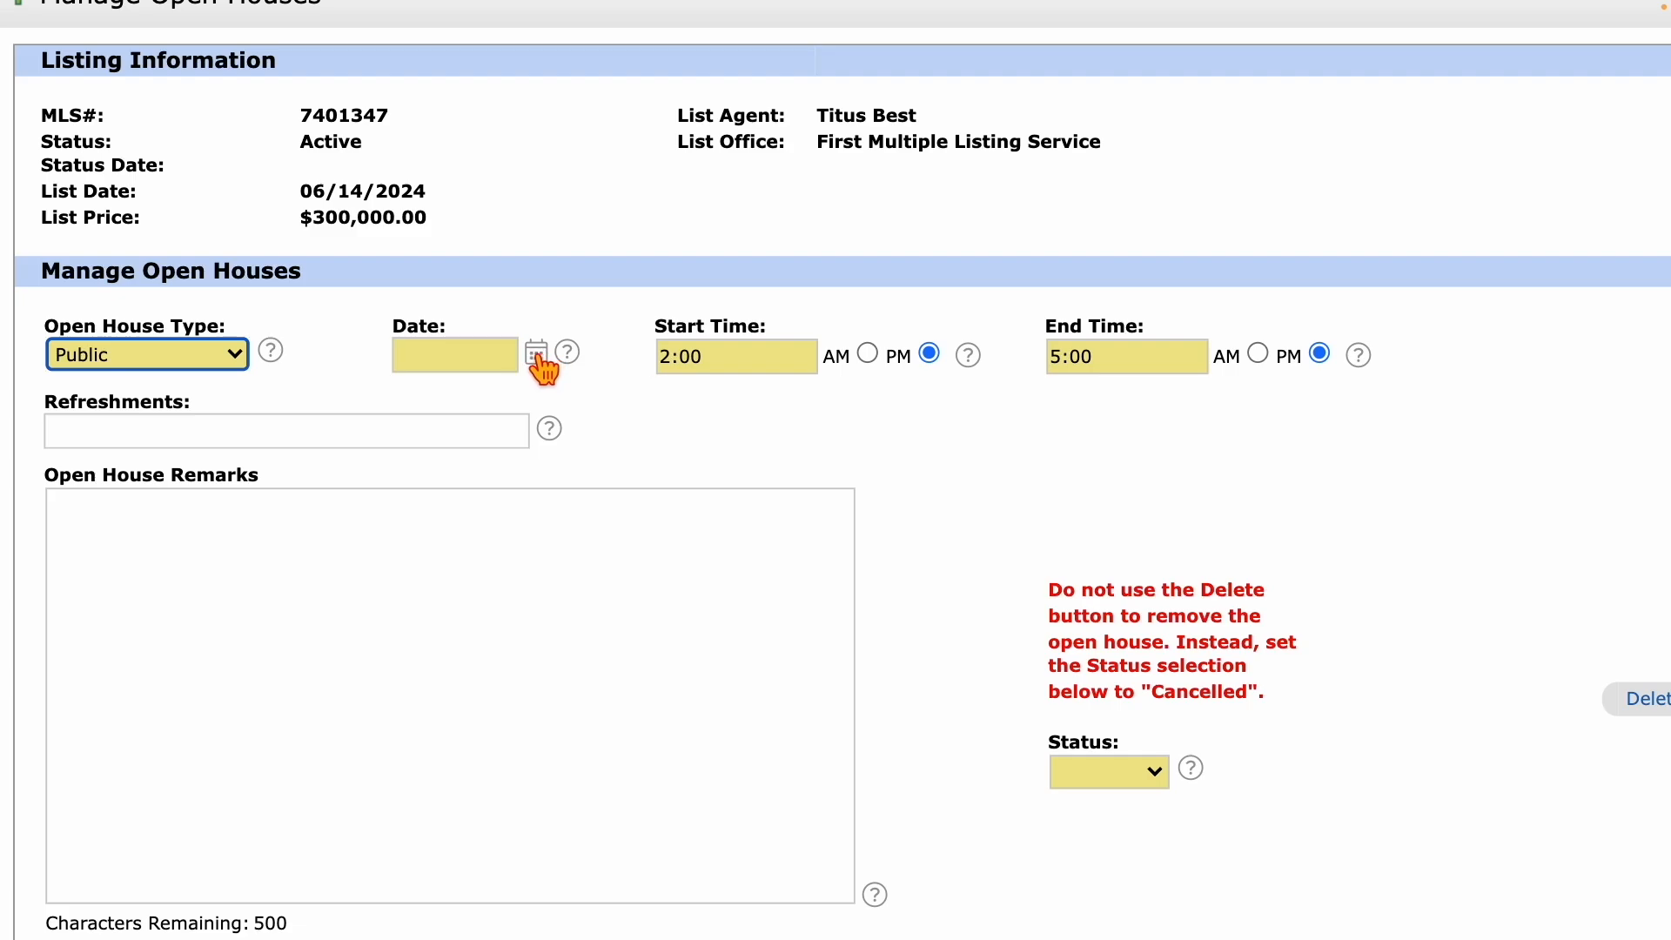
{"action": "left_click", "coordinate": [440, 365]}
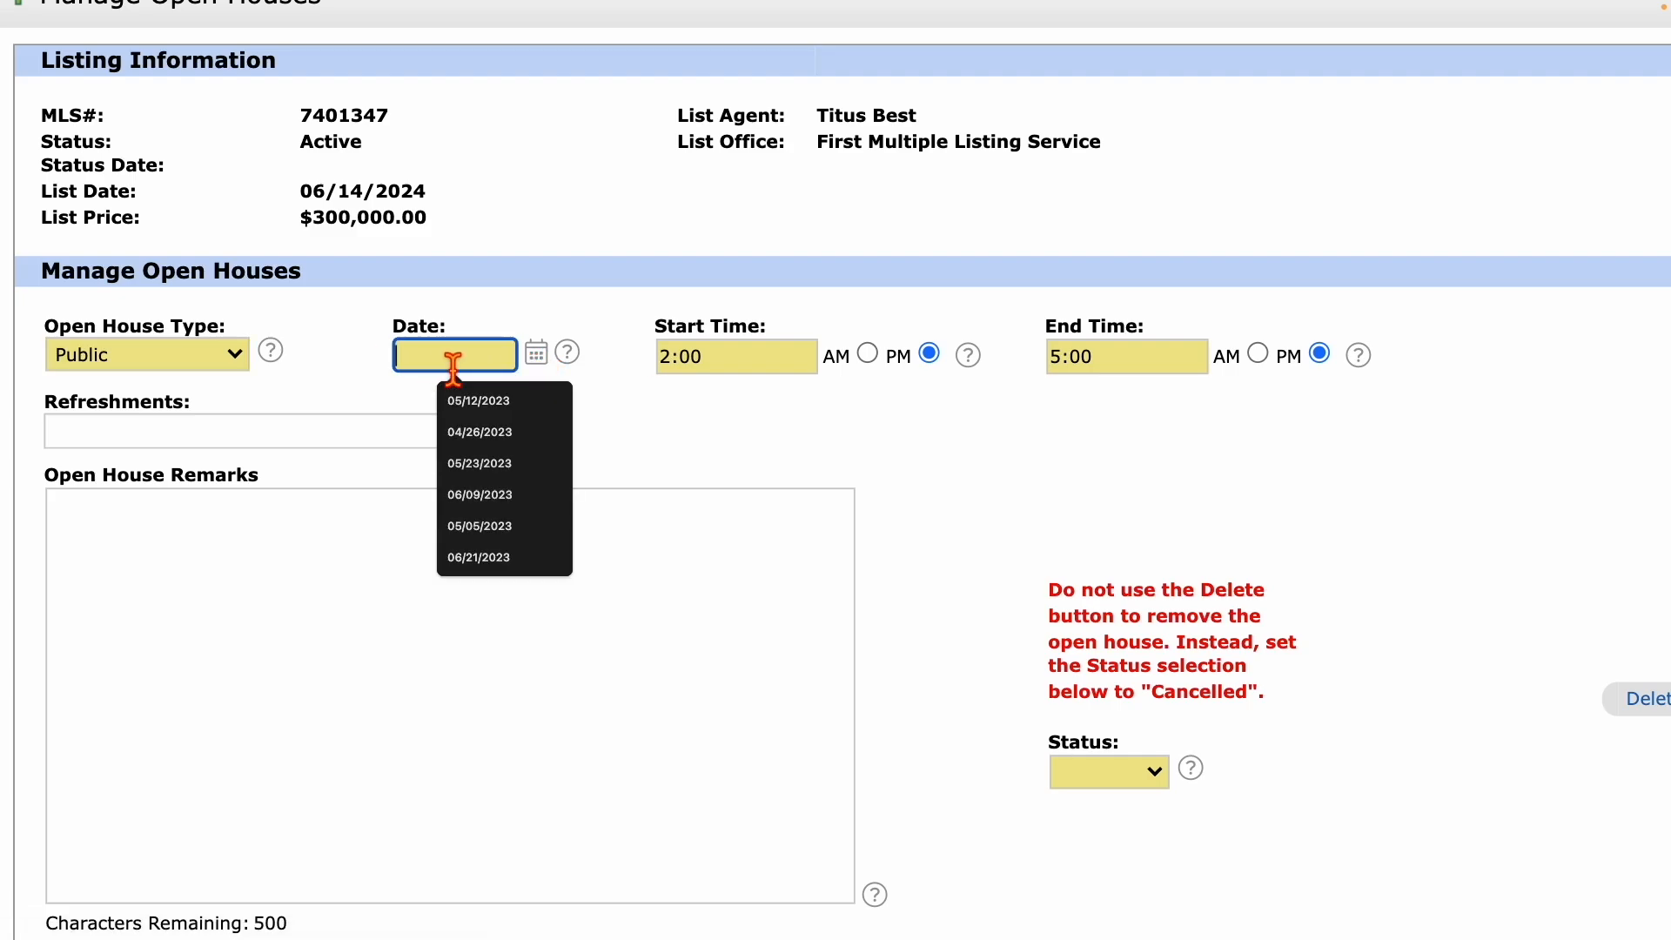
{"action": "left_click", "coordinate": [538, 357]}
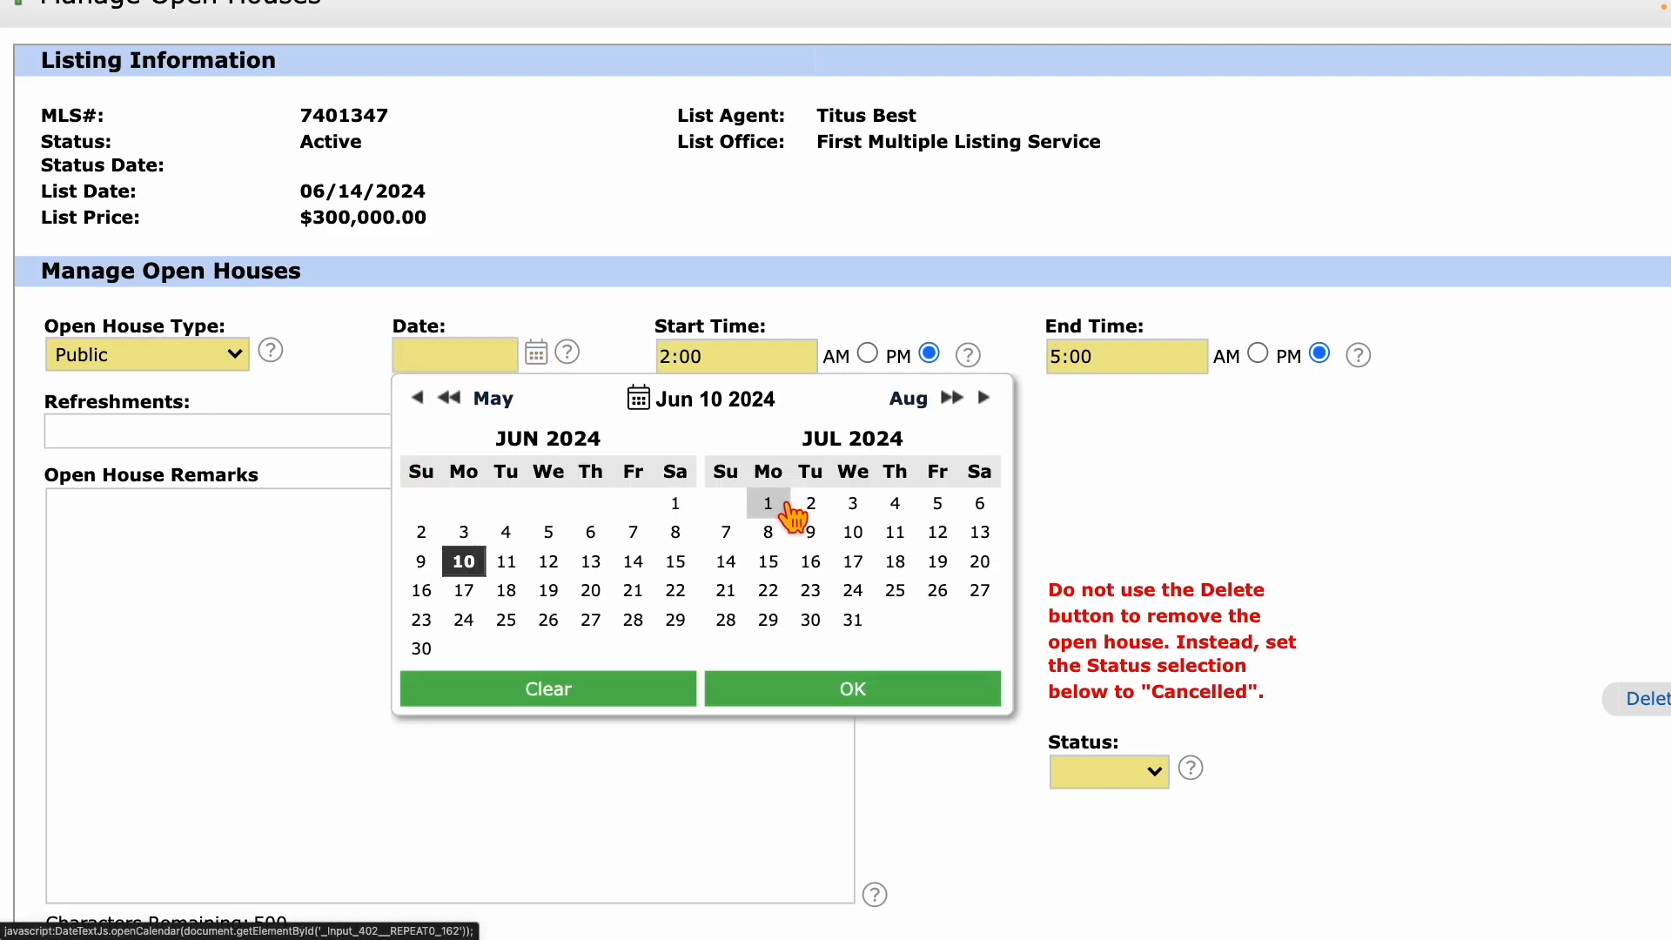
{"action": "left_click", "coordinate": [636, 625]}
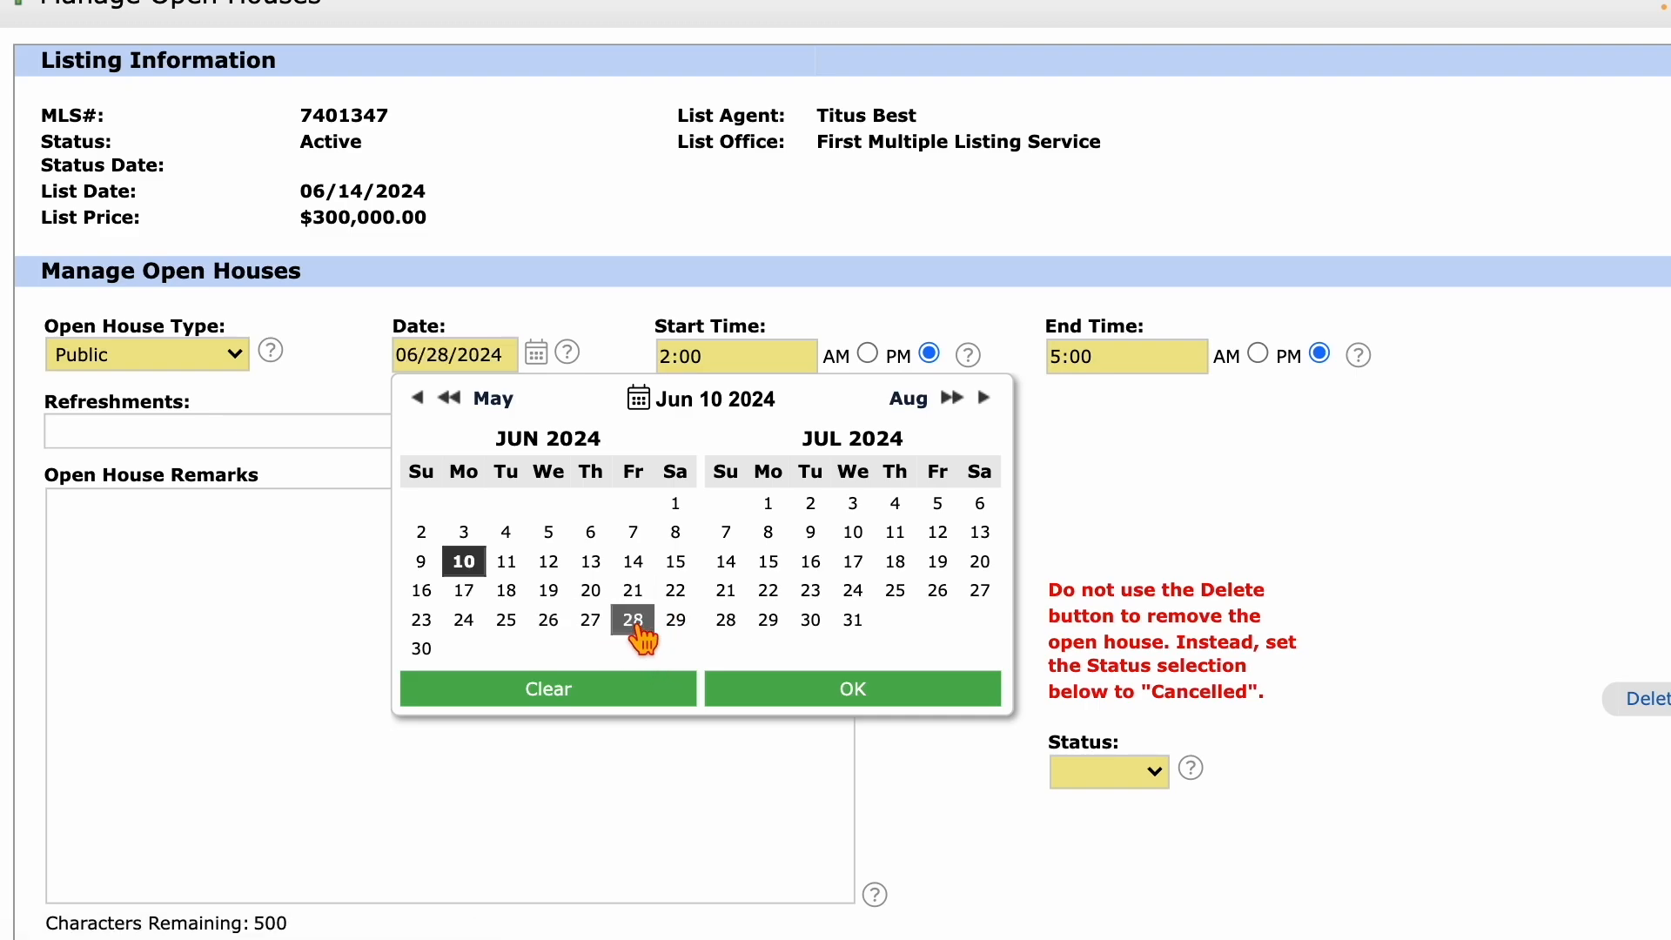
{"action": "left_click", "coordinate": [797, 690]}
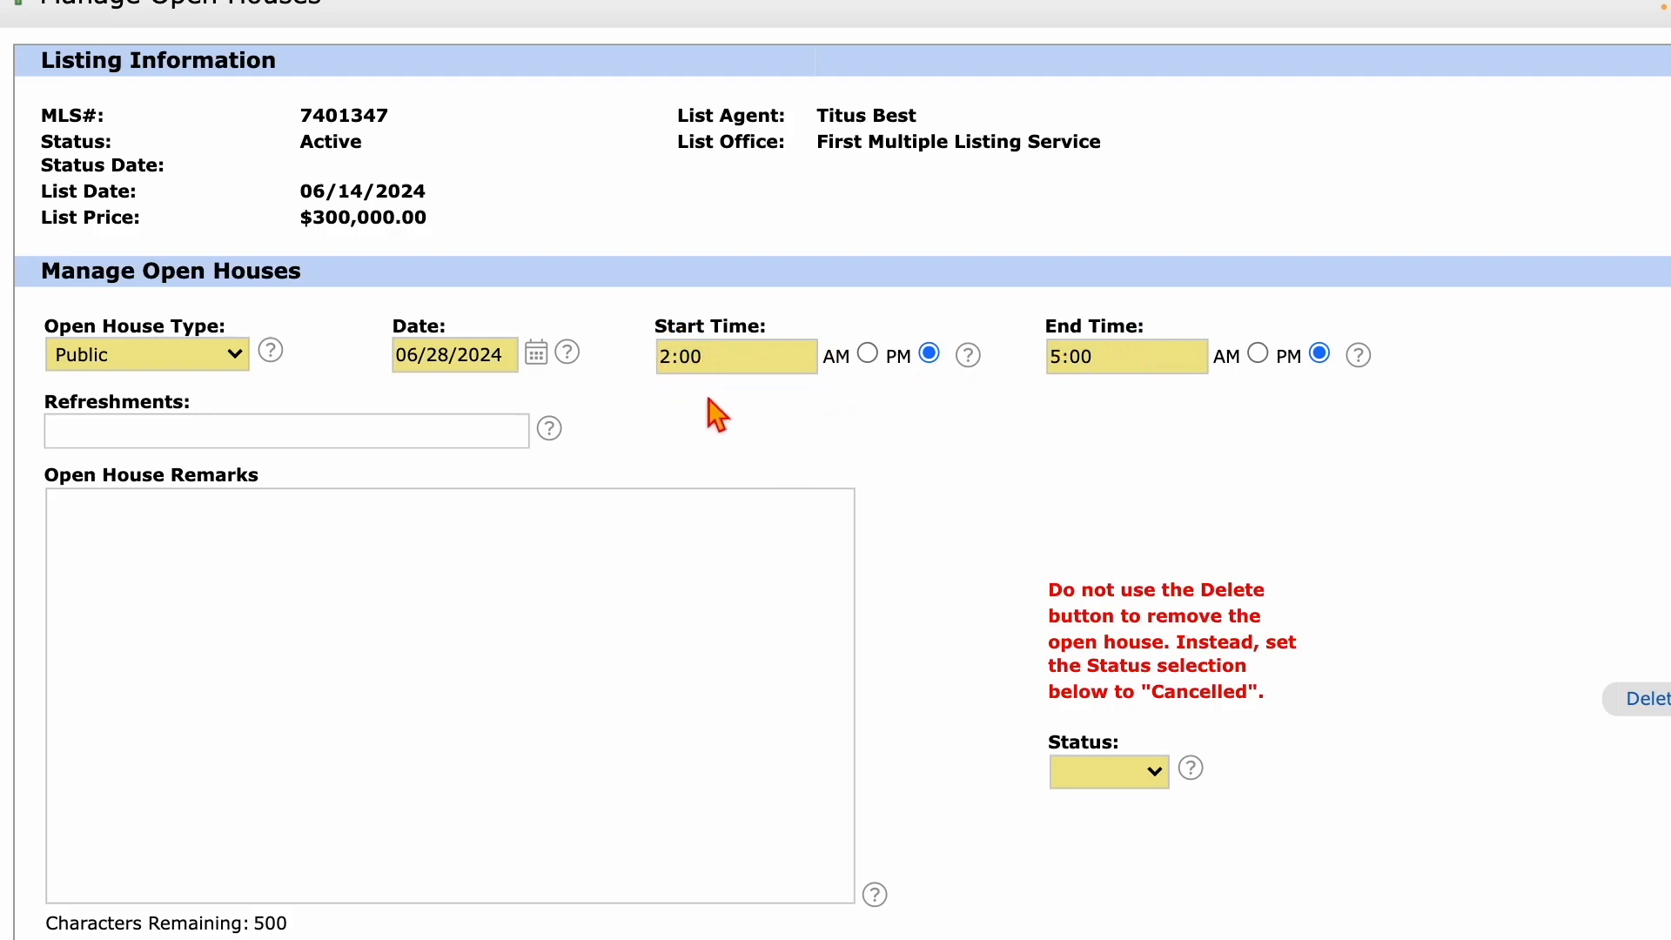
Set the open house start time to 12:00 and end time to 3:00 PM.
{"action": "left_click", "coordinate": [666, 358]}
{"action": "type", "text": "1"}
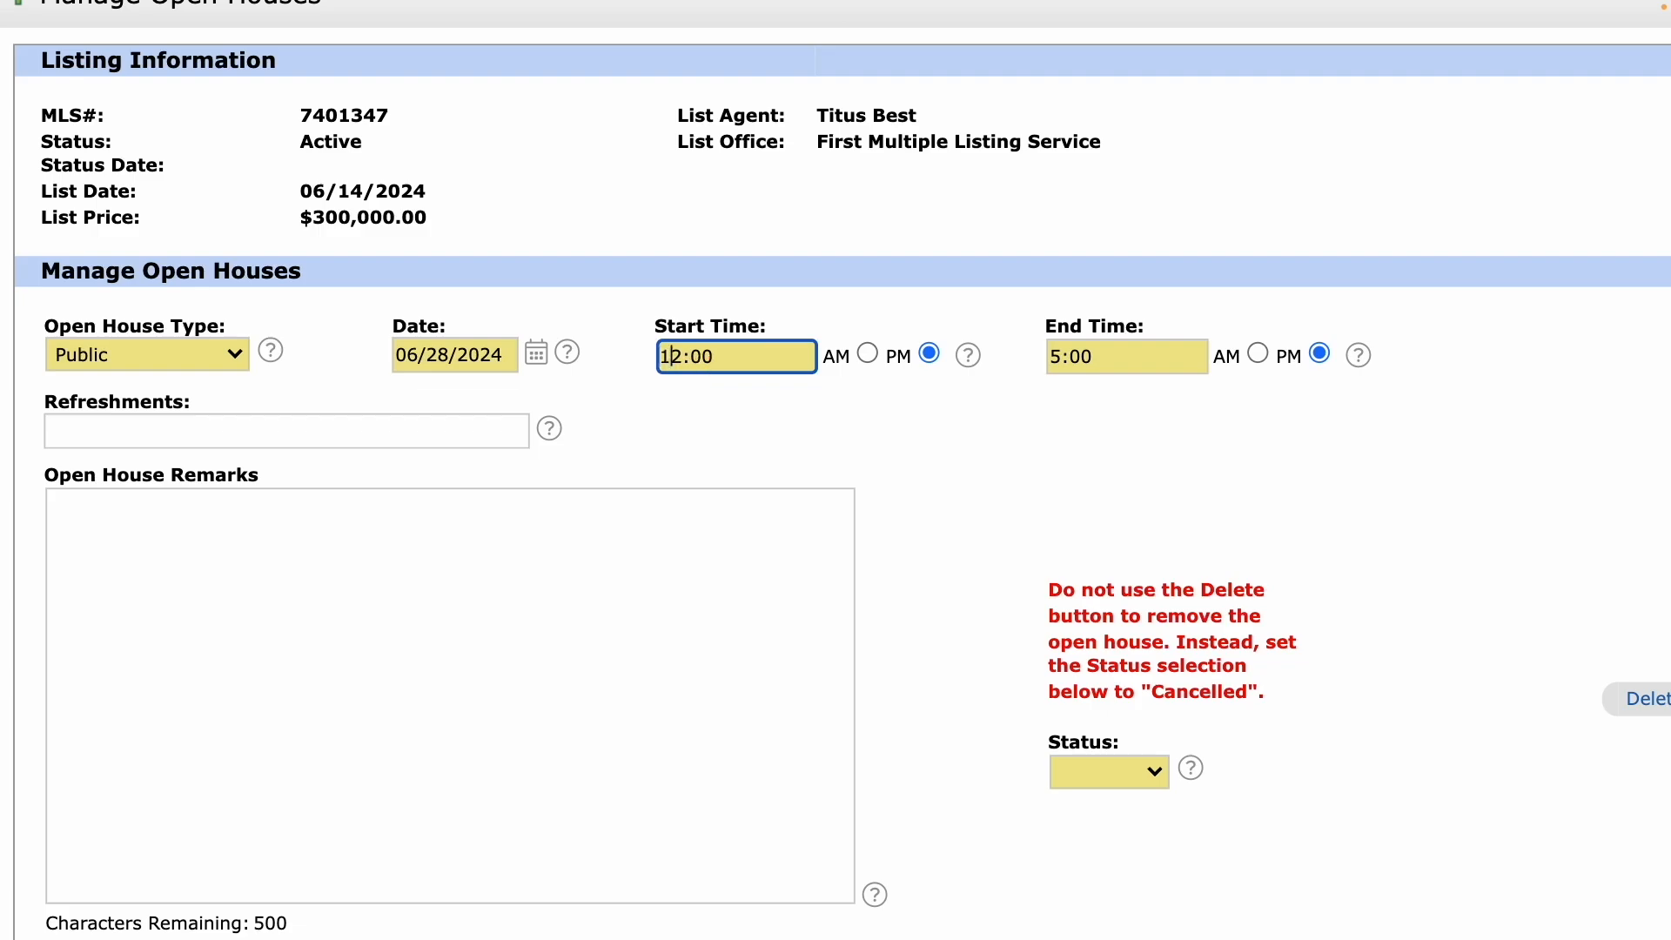
{"action": "left_click", "coordinate": [1058, 364]}
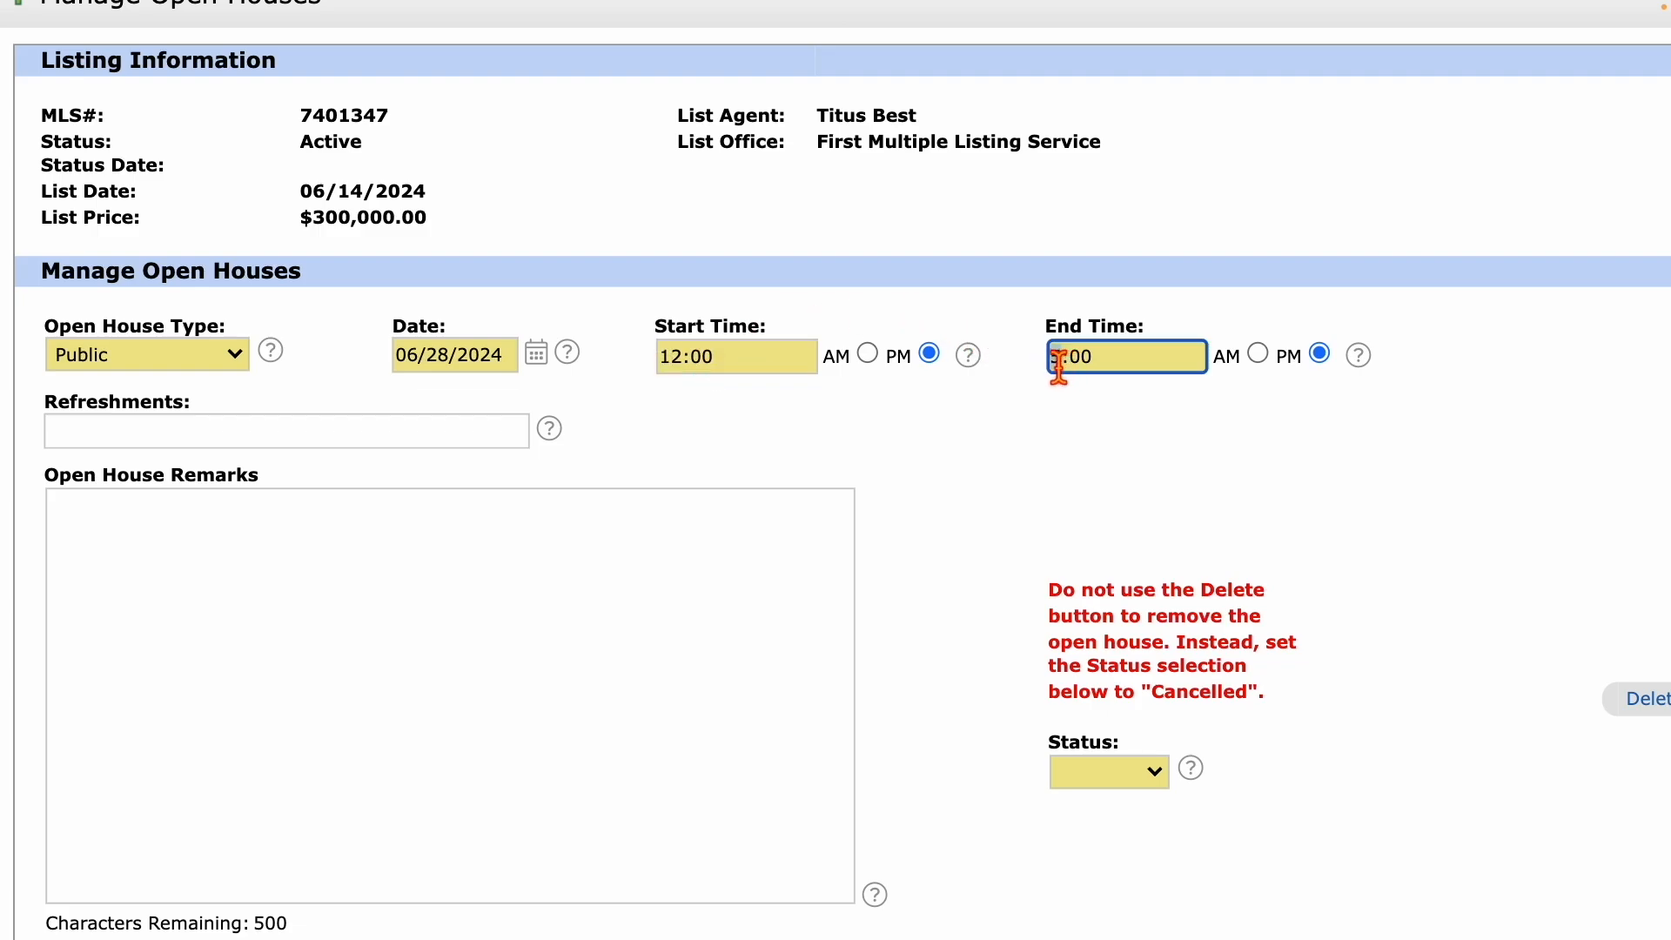
{"action": "type", "text": "3"}
Select Active as the status, keeping it after reviewing the cancellation warning.
{"action": "left_click", "coordinate": [1093, 785]}
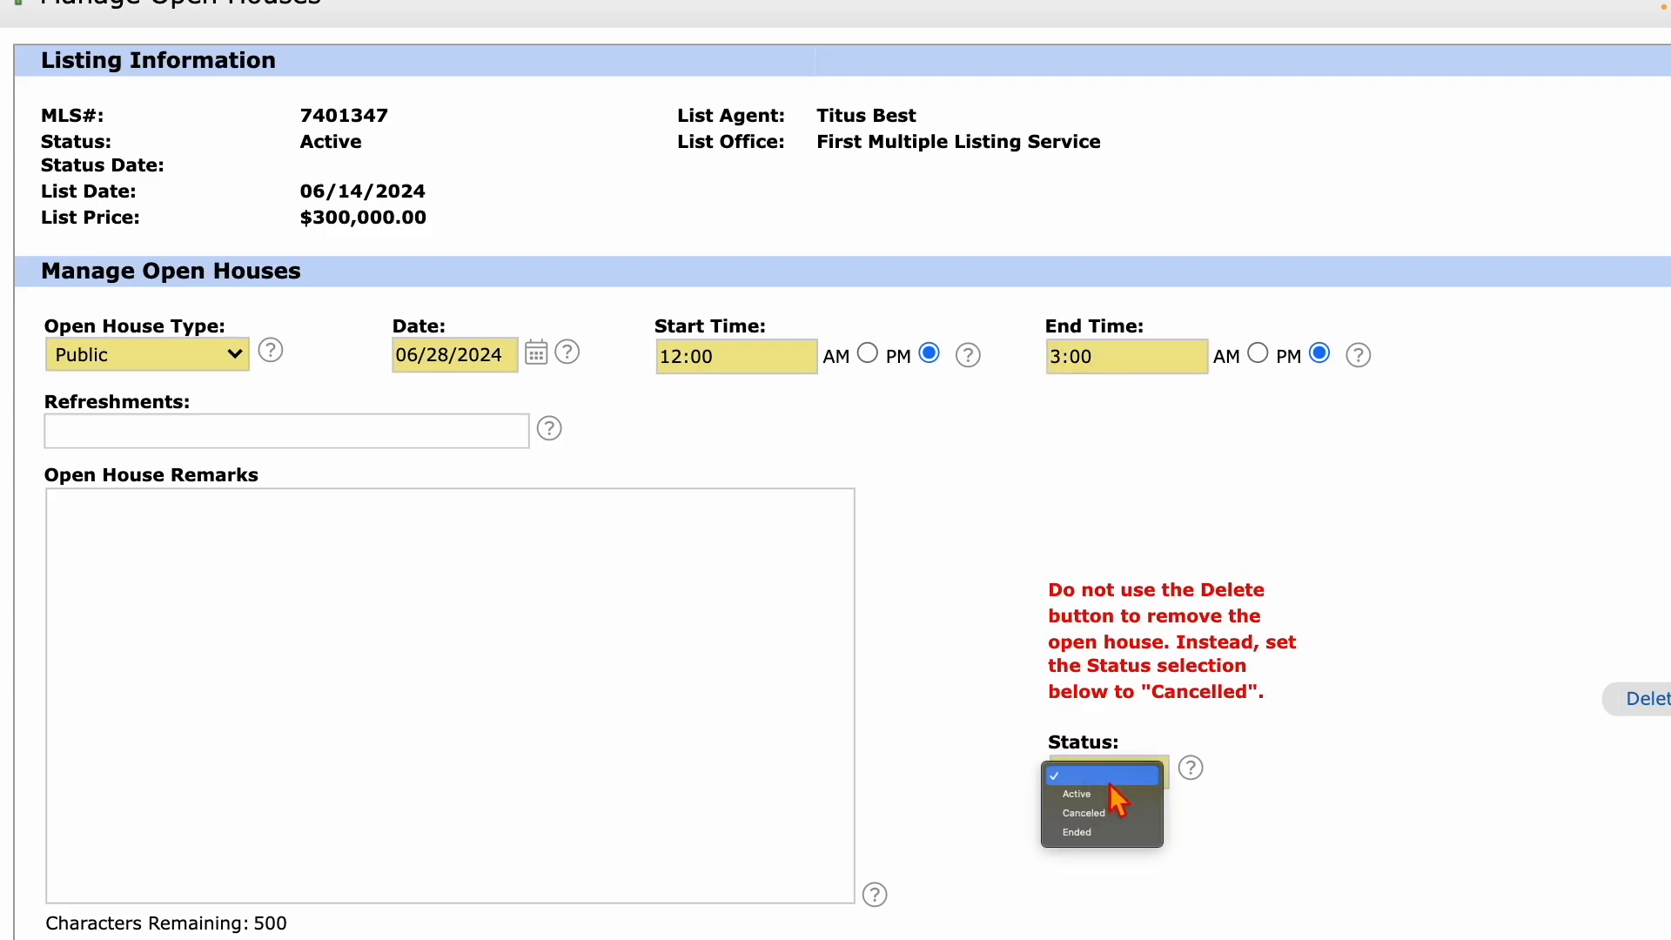
{"action": "left_click", "coordinate": [1102, 794]}
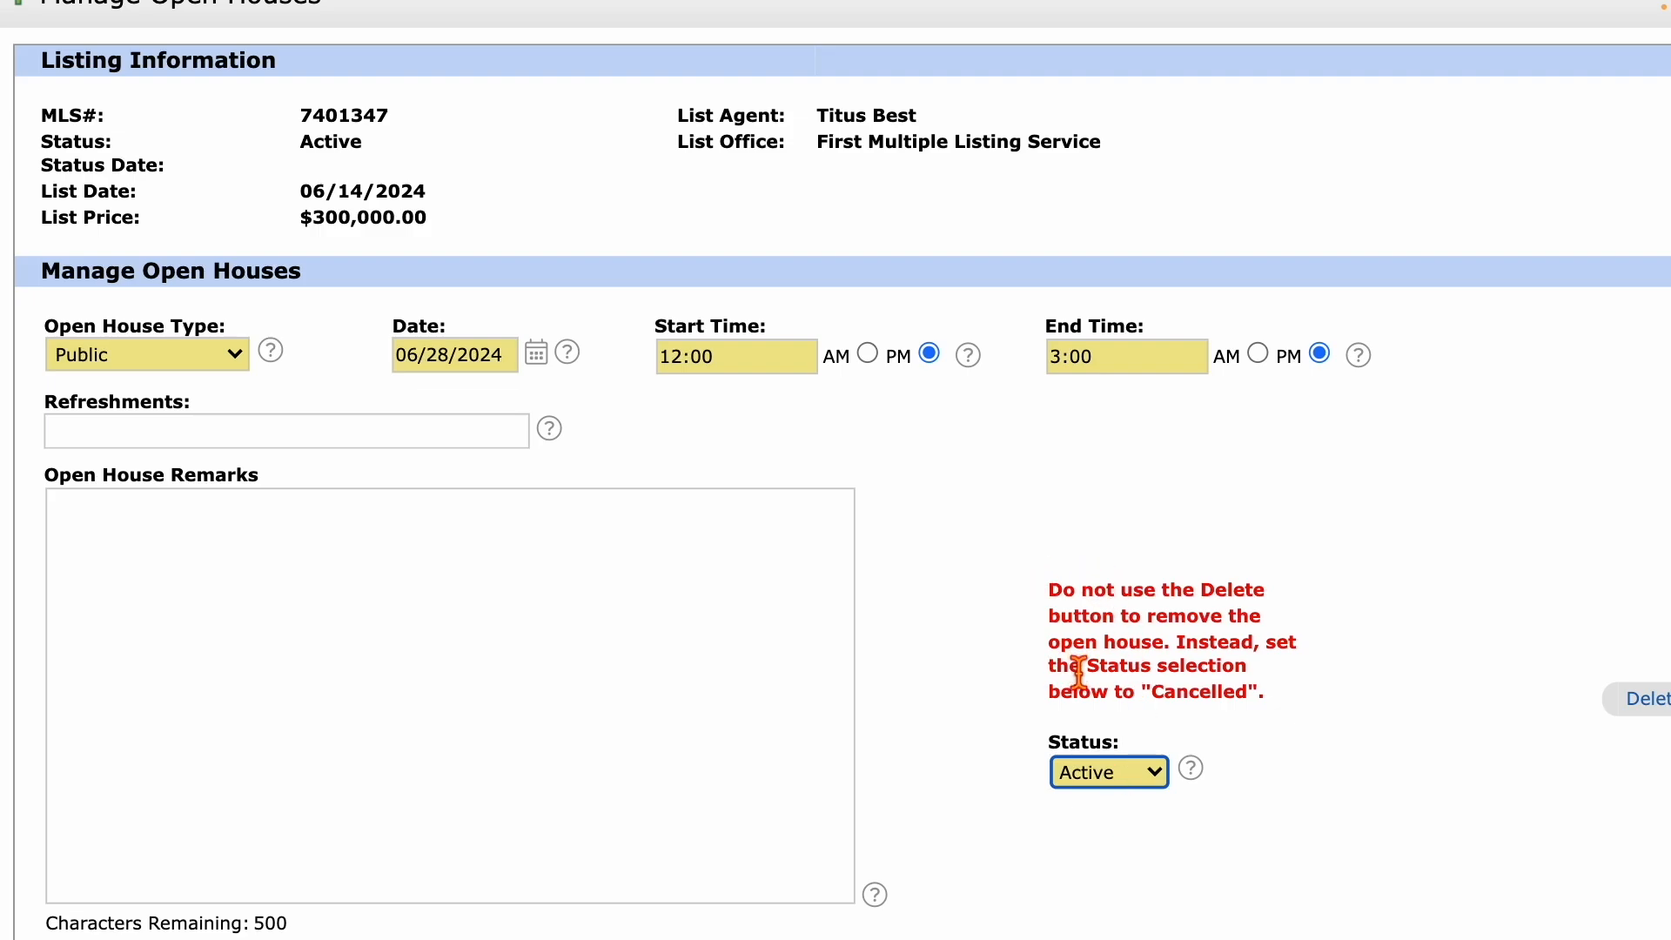
{"action": "left_click", "coordinate": [1048, 589]}
{"action": "left_click_drag", "start_coordinate": [1049, 589], "coordinate": [1236, 705]}
{"action": "left_click", "coordinate": [1161, 776]}
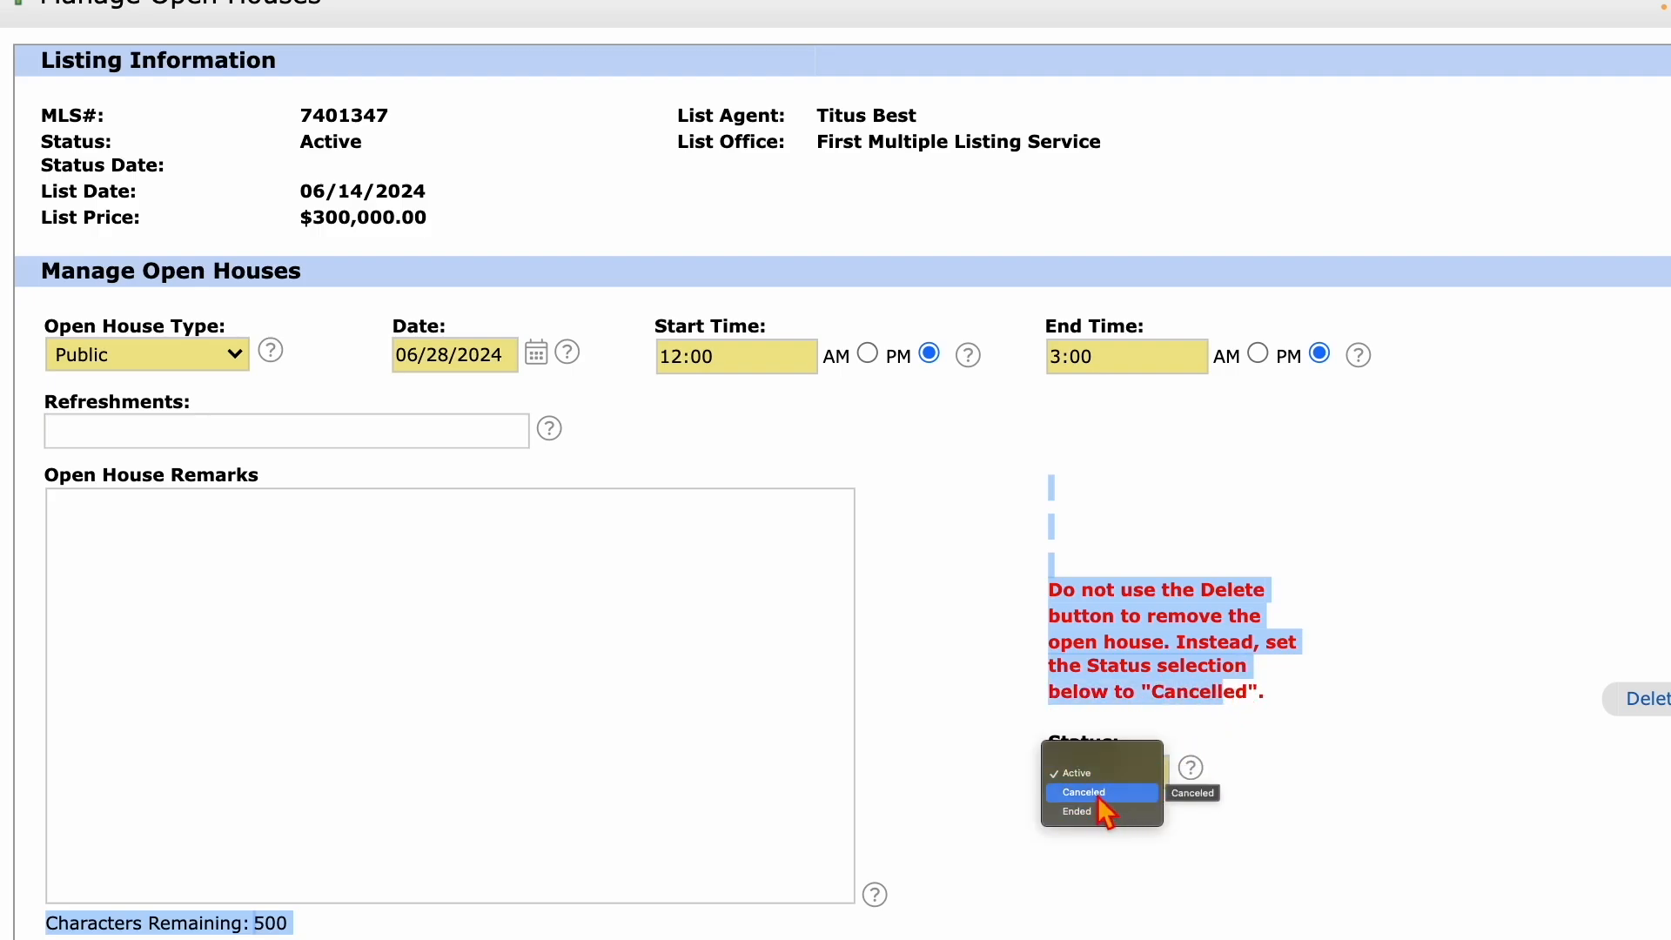
{"action": "left_click", "coordinate": [1340, 720]}
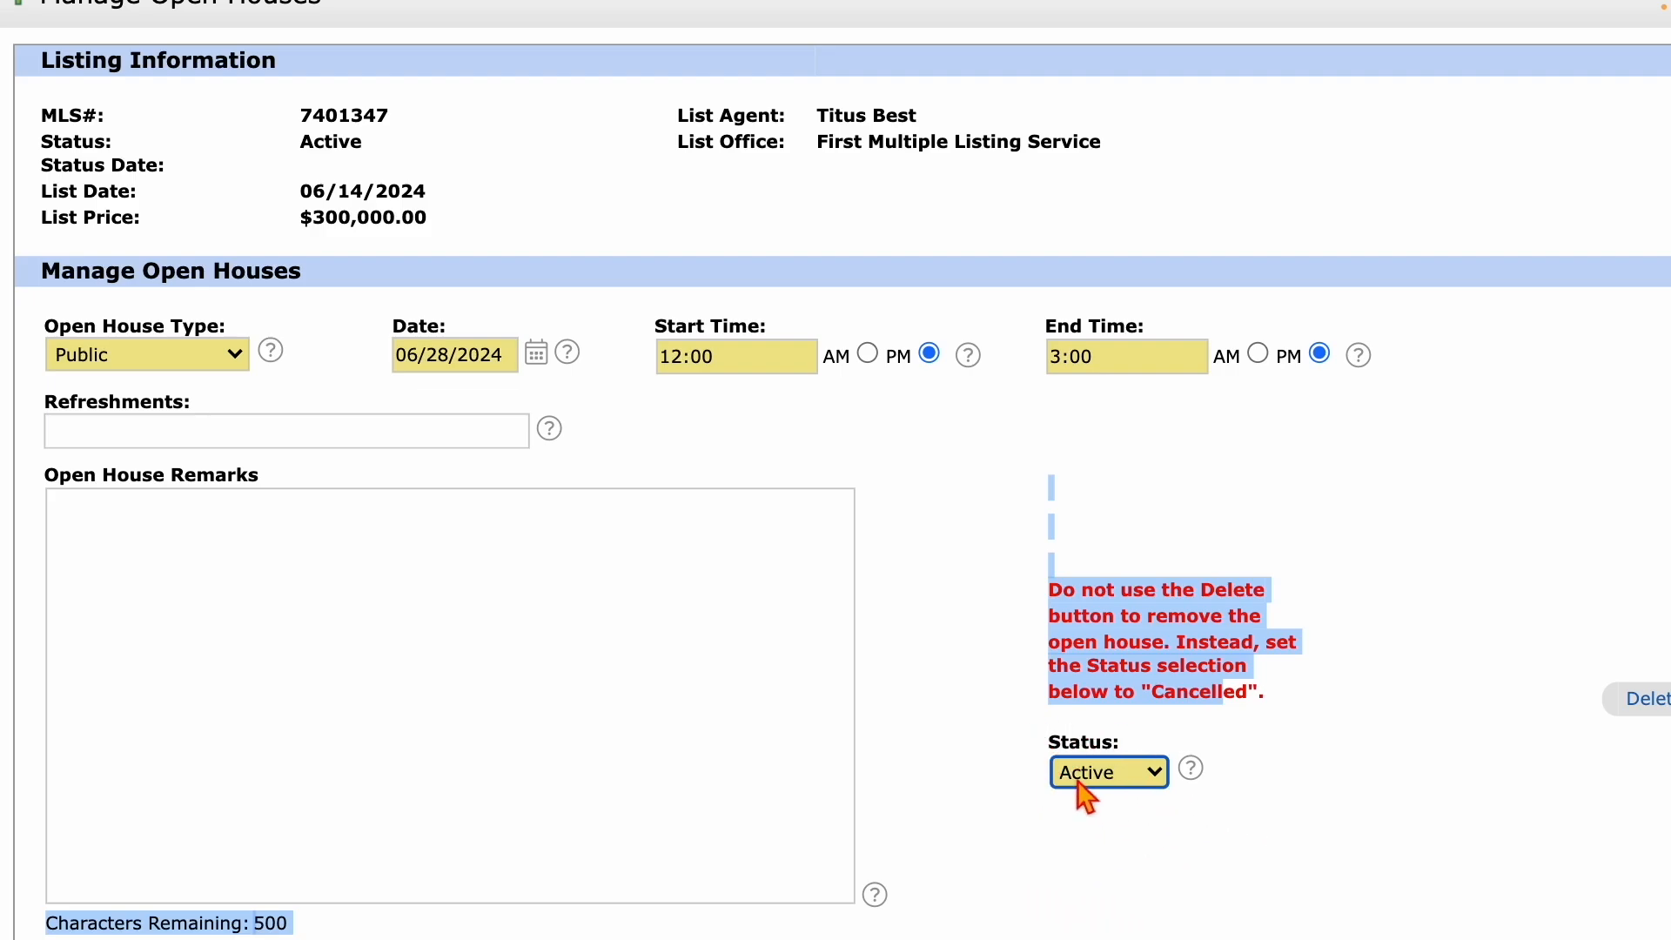
{"action": "left_click", "coordinate": [993, 745]}
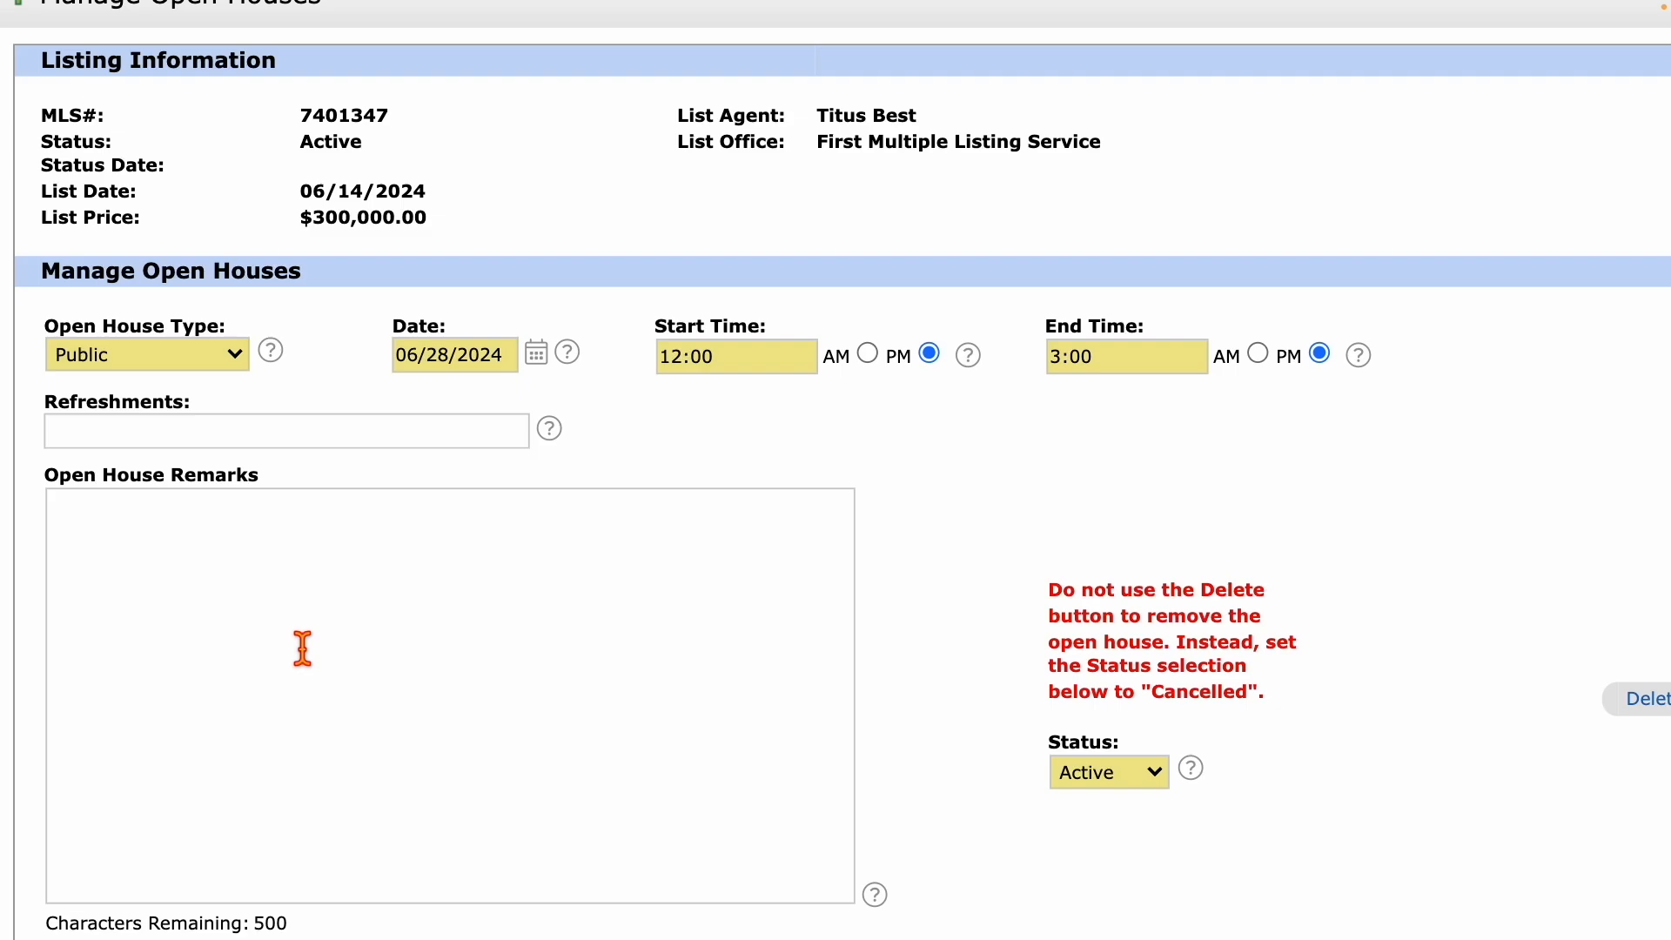
{"action": "scroll", "coordinate": [302, 648], "scroll_direction": "down", "scroll_amount": 5}
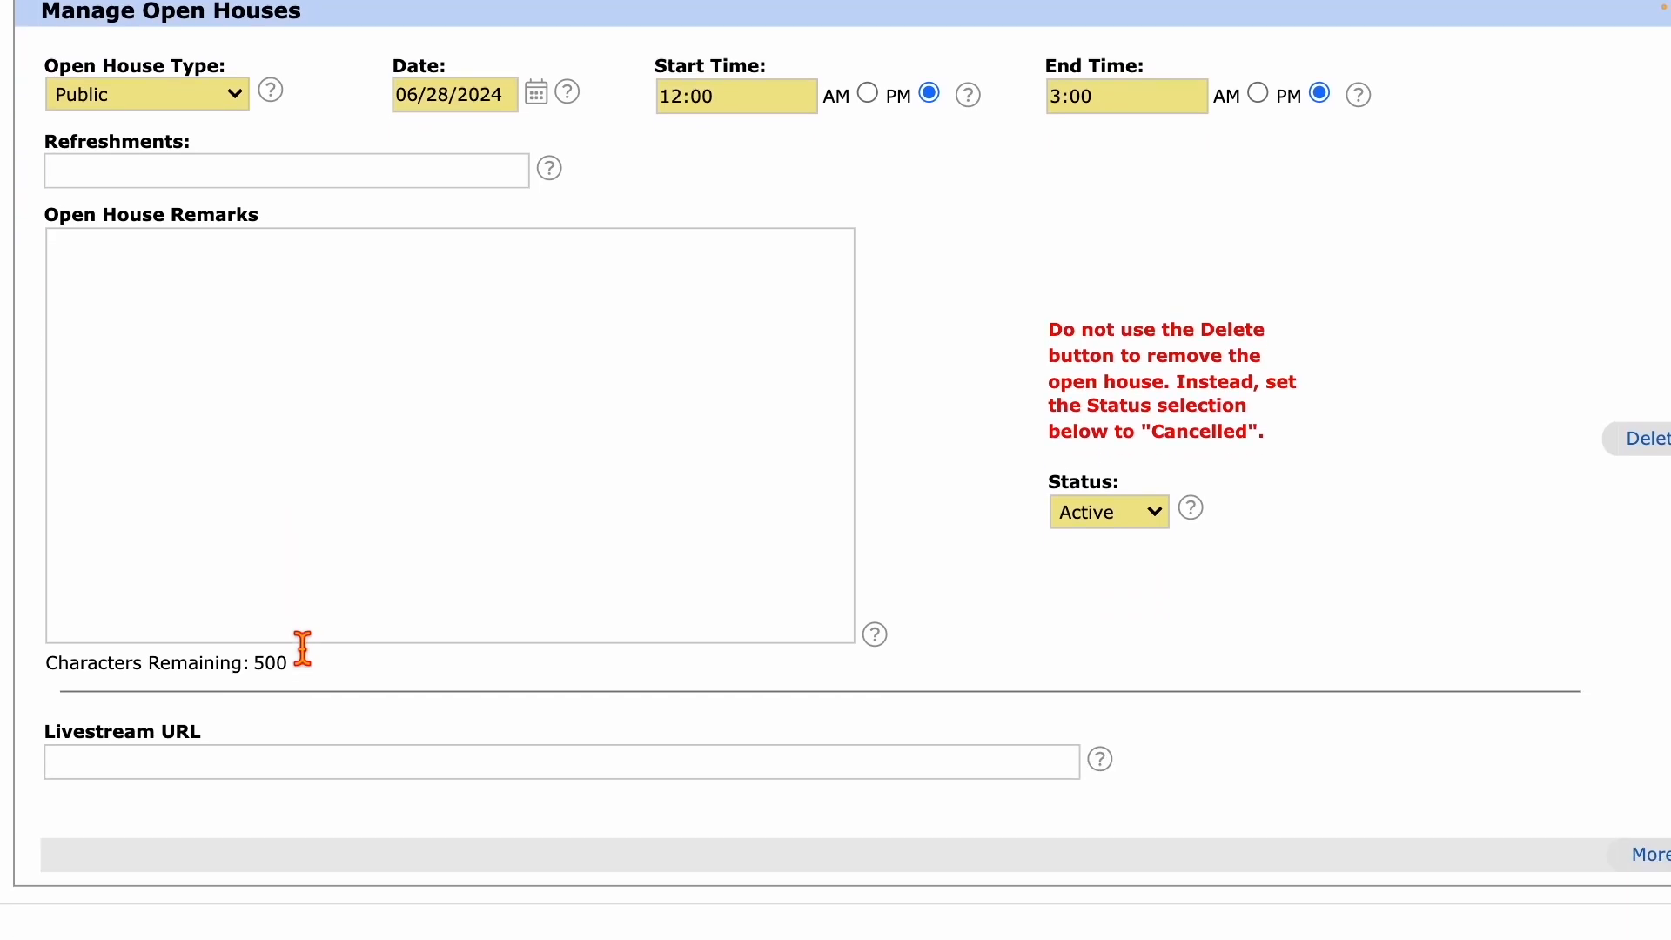
{"action": "scroll", "coordinate": [302, 649], "scroll_direction": "down", "scroll_amount": 1}
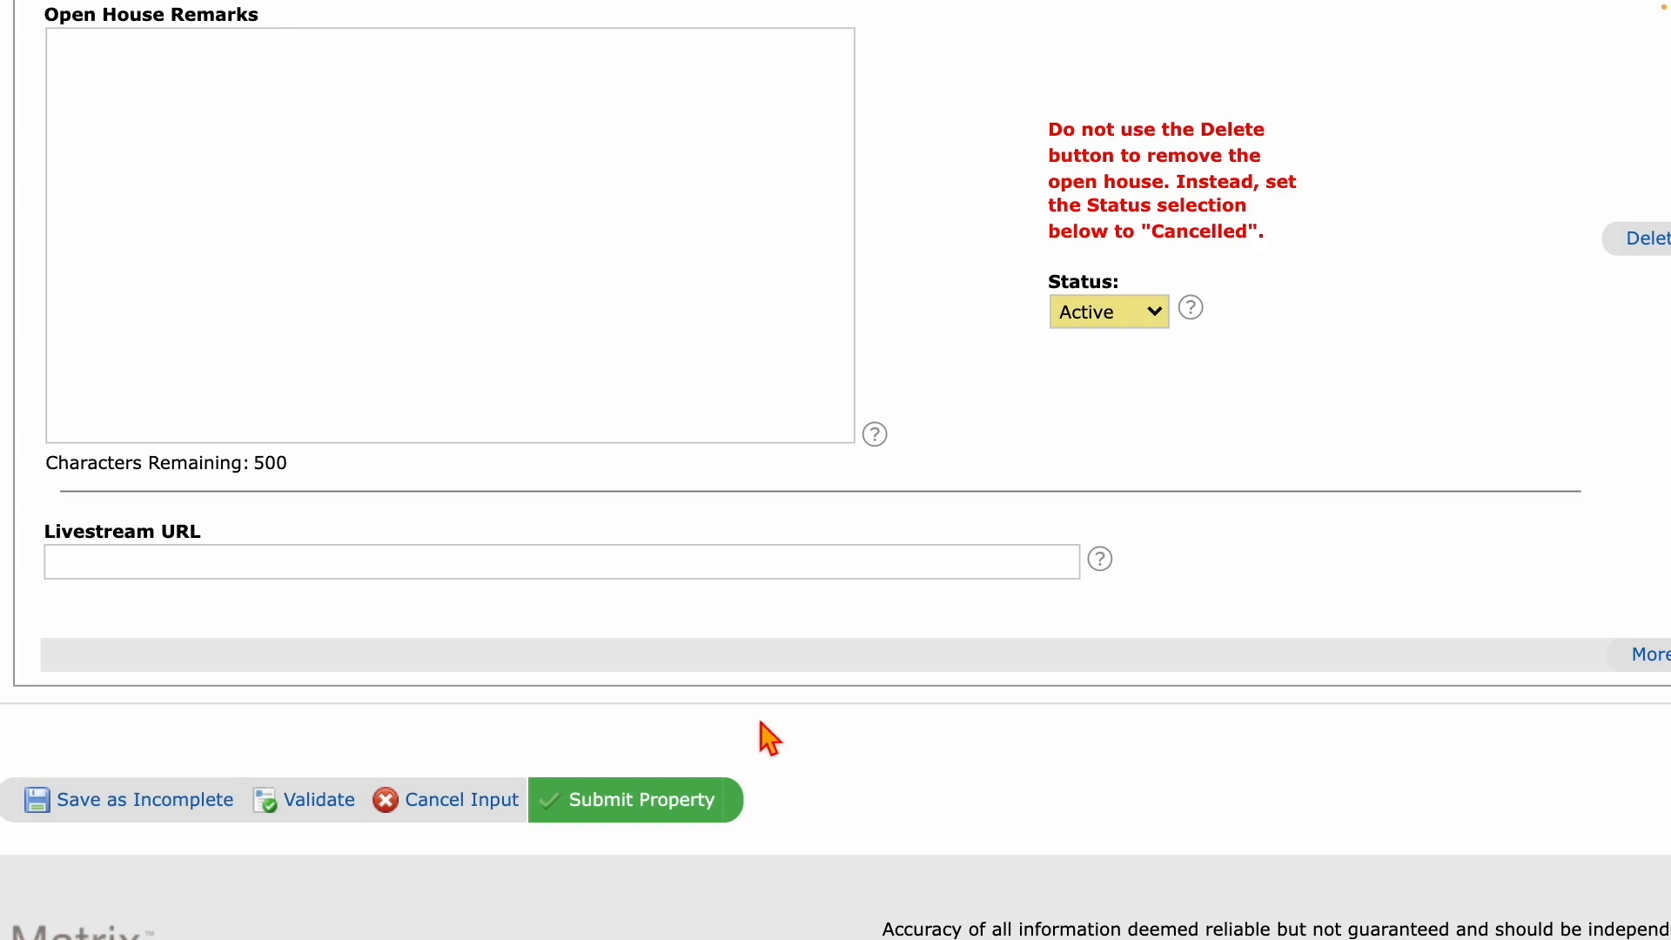
{"action": "scroll", "coordinate": [764, 734], "scroll_direction": "up", "scroll_amount": 5}
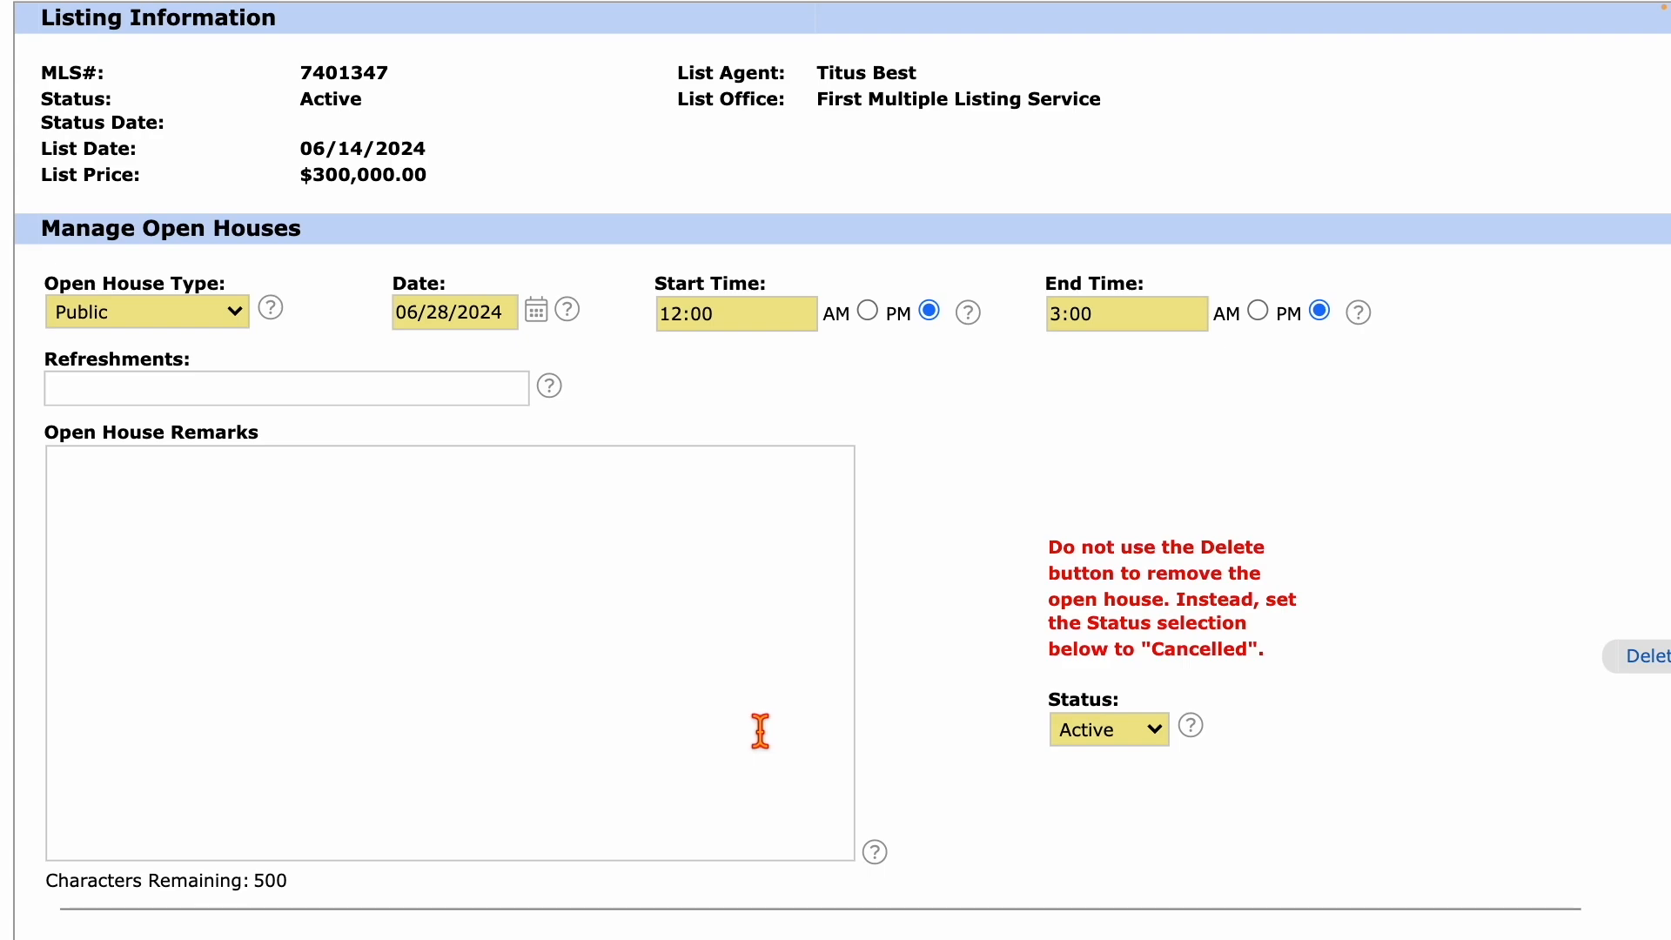
{"action": "left_click", "coordinate": [178, 324]}
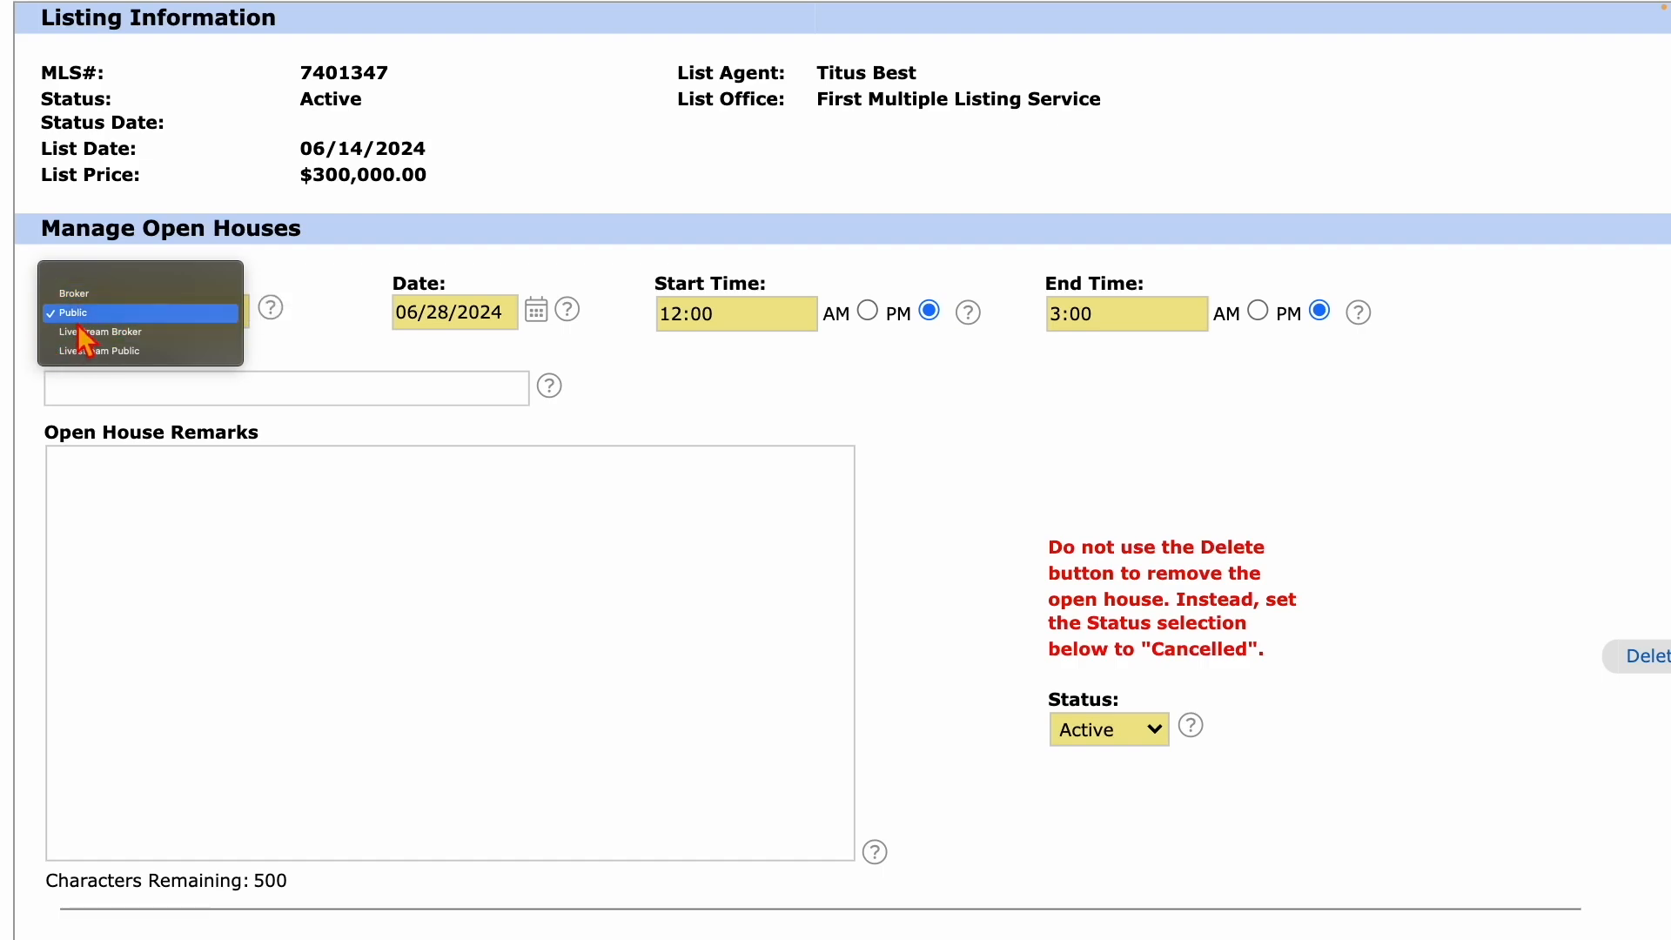
{"action": "left_click", "coordinate": [87, 313]}
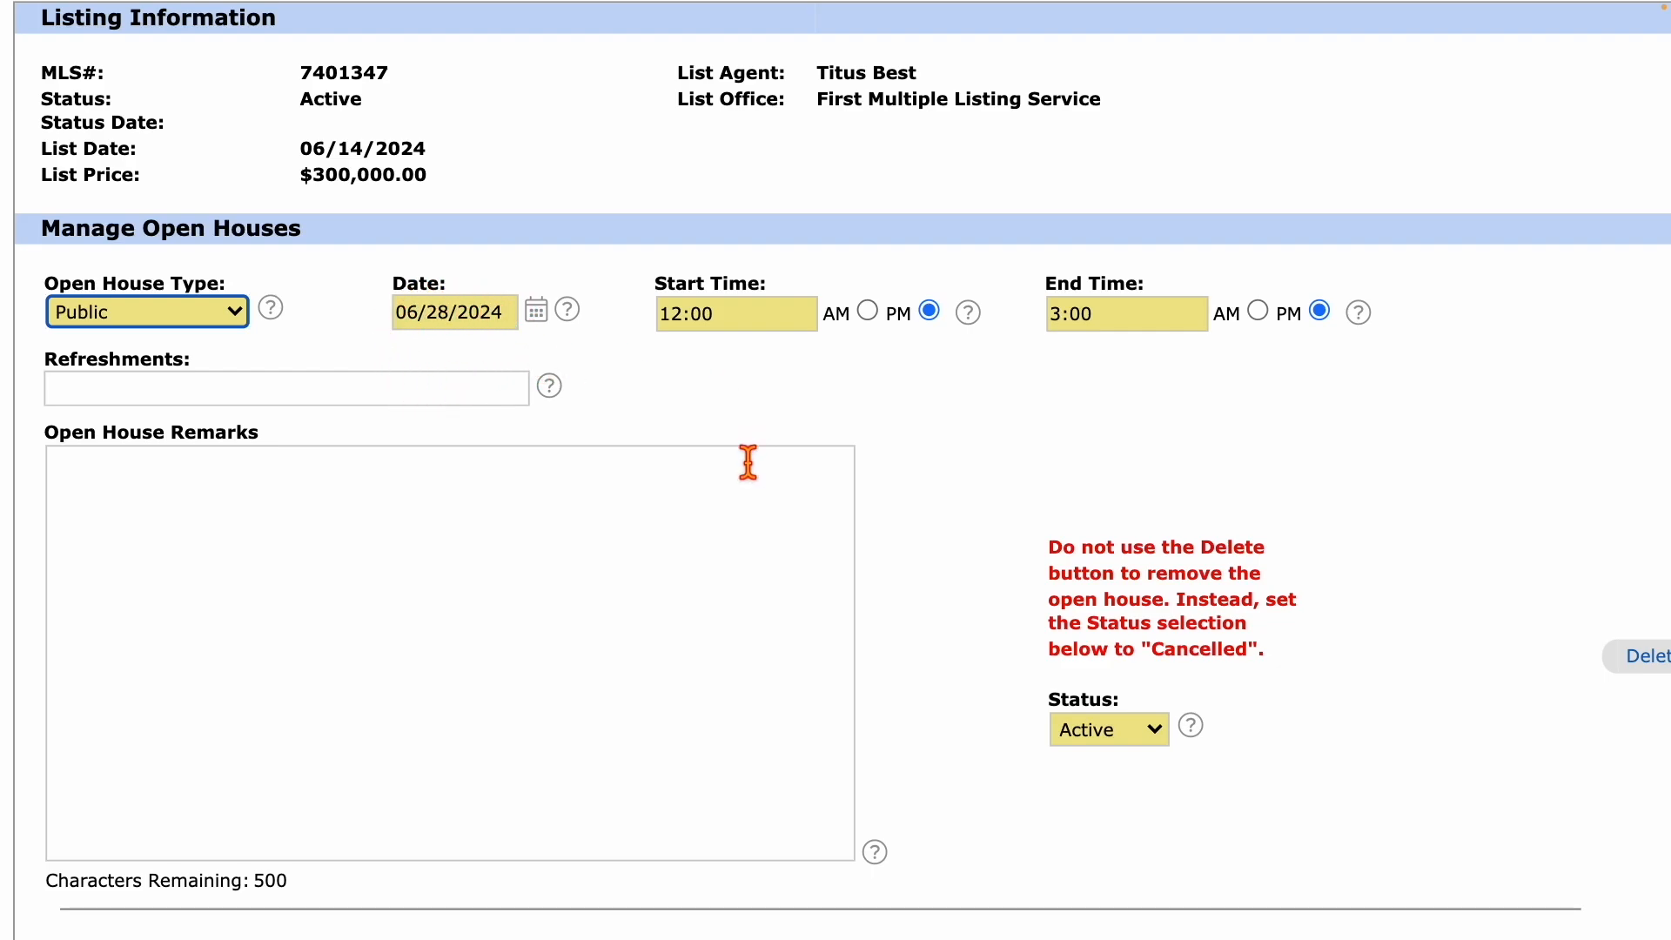
Add a second open house entry and make it Public.
{"action": "scroll", "coordinate": [749, 462], "scroll_direction": "down", "scroll_amount": 5}
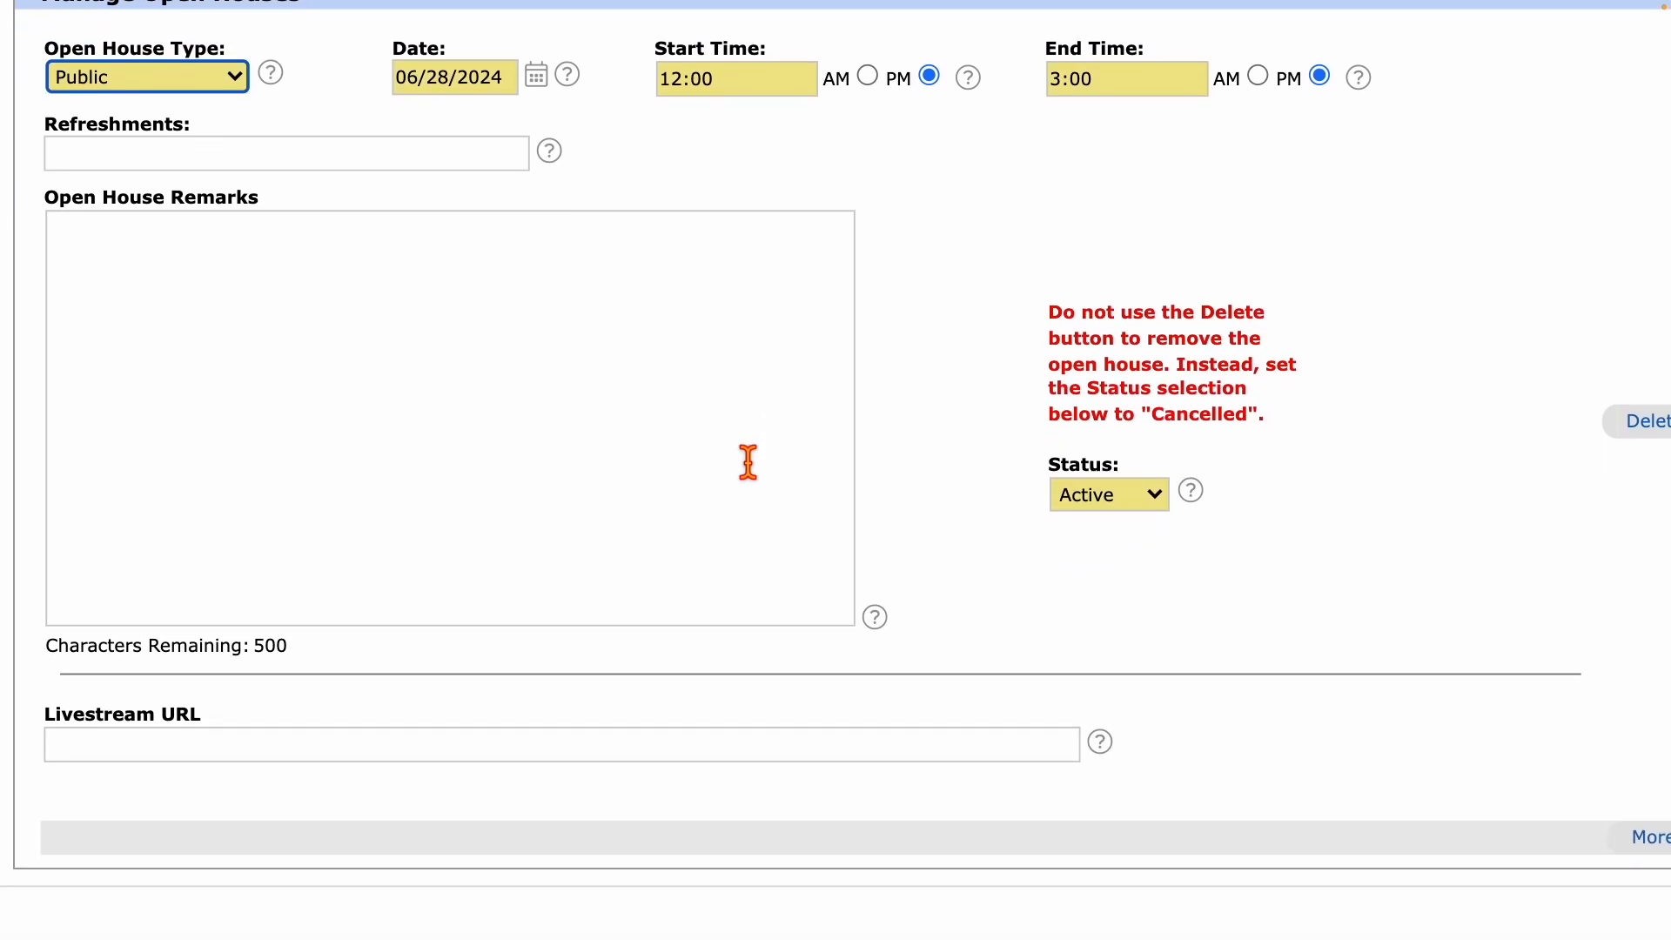
{"action": "scroll", "coordinate": [748, 462], "scroll_direction": "down", "scroll_amount": 2}
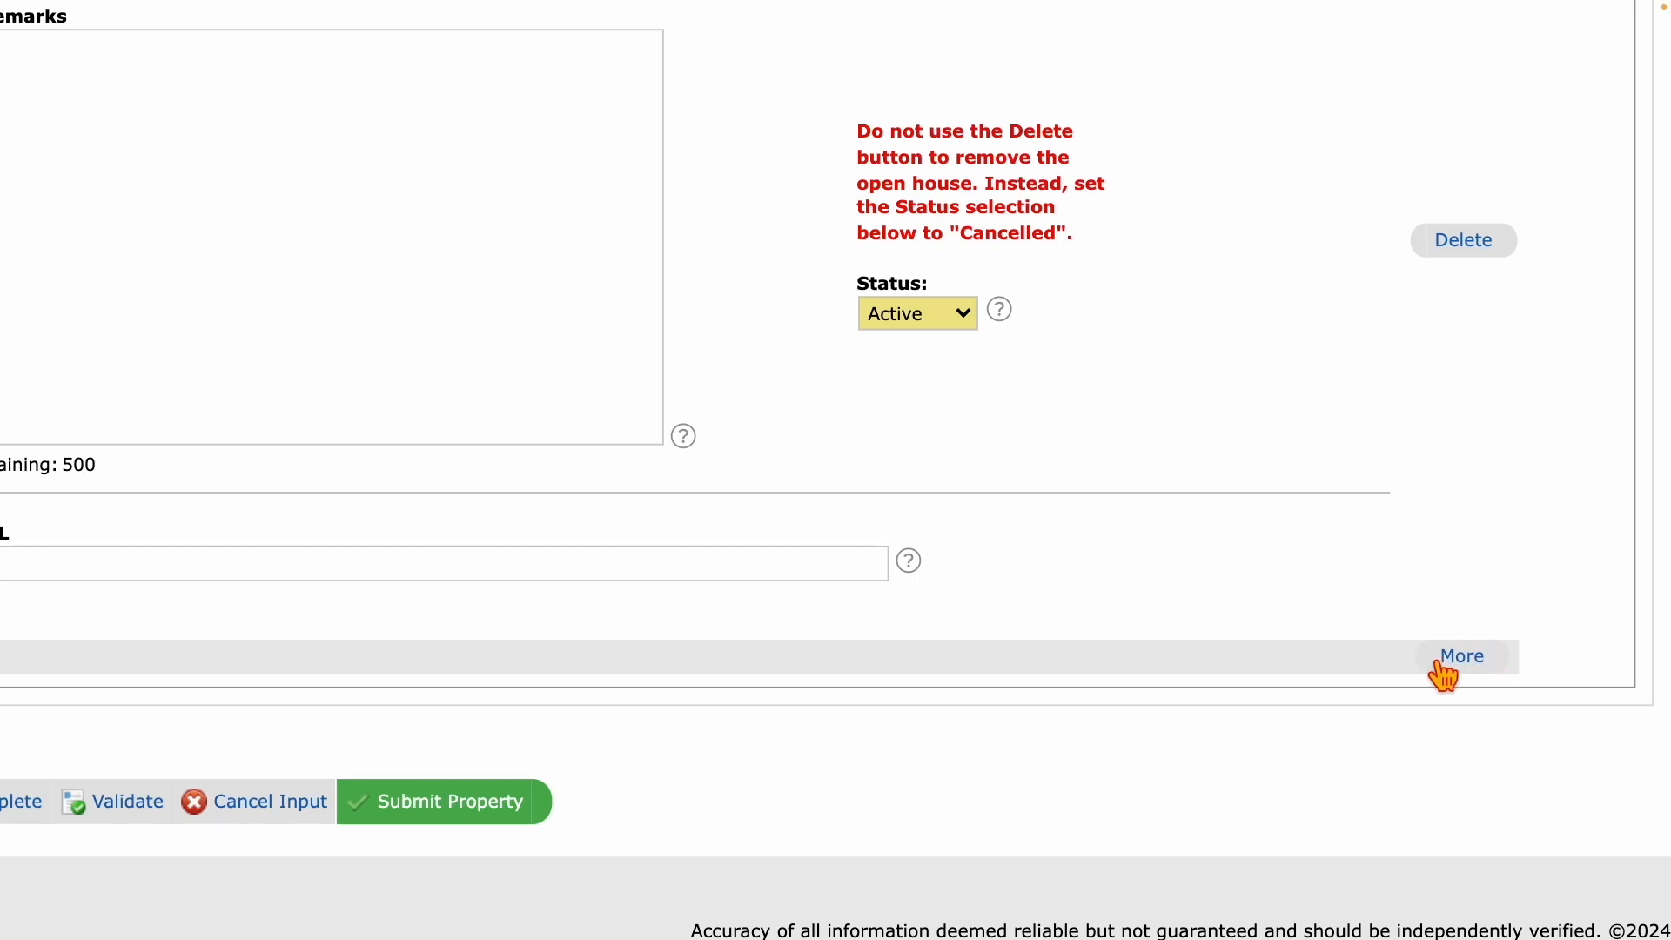
{"action": "left_click", "coordinate": [1473, 661]}
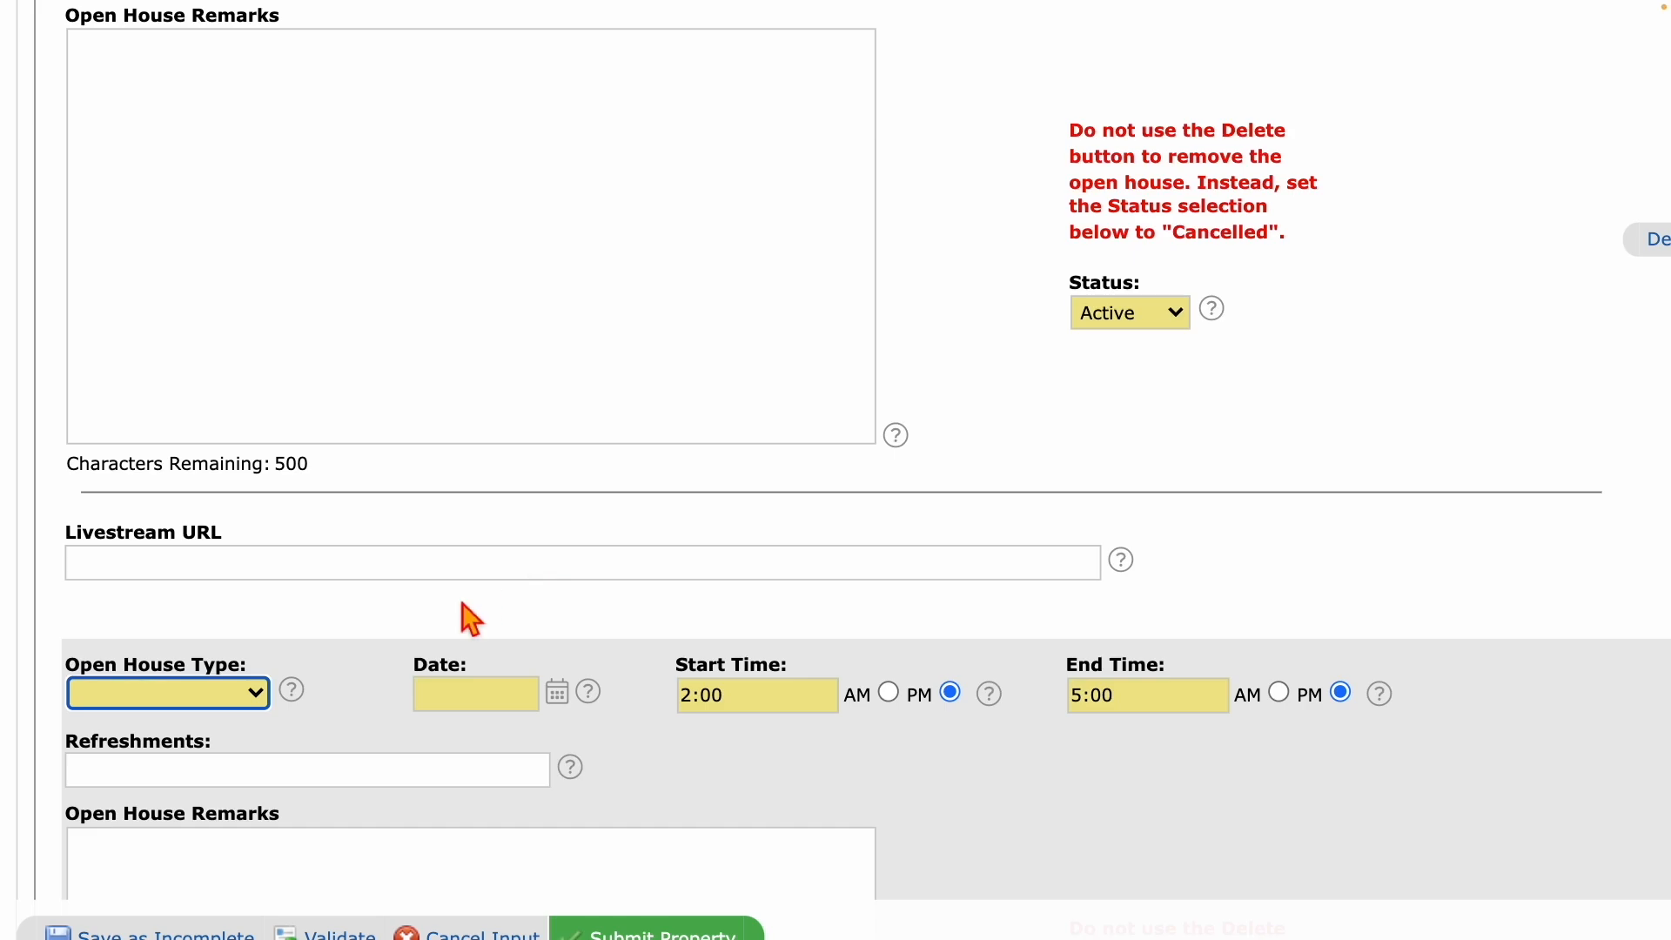
{"action": "scroll", "coordinate": [676, 776], "scroll_direction": "down", "scroll_amount": 5}
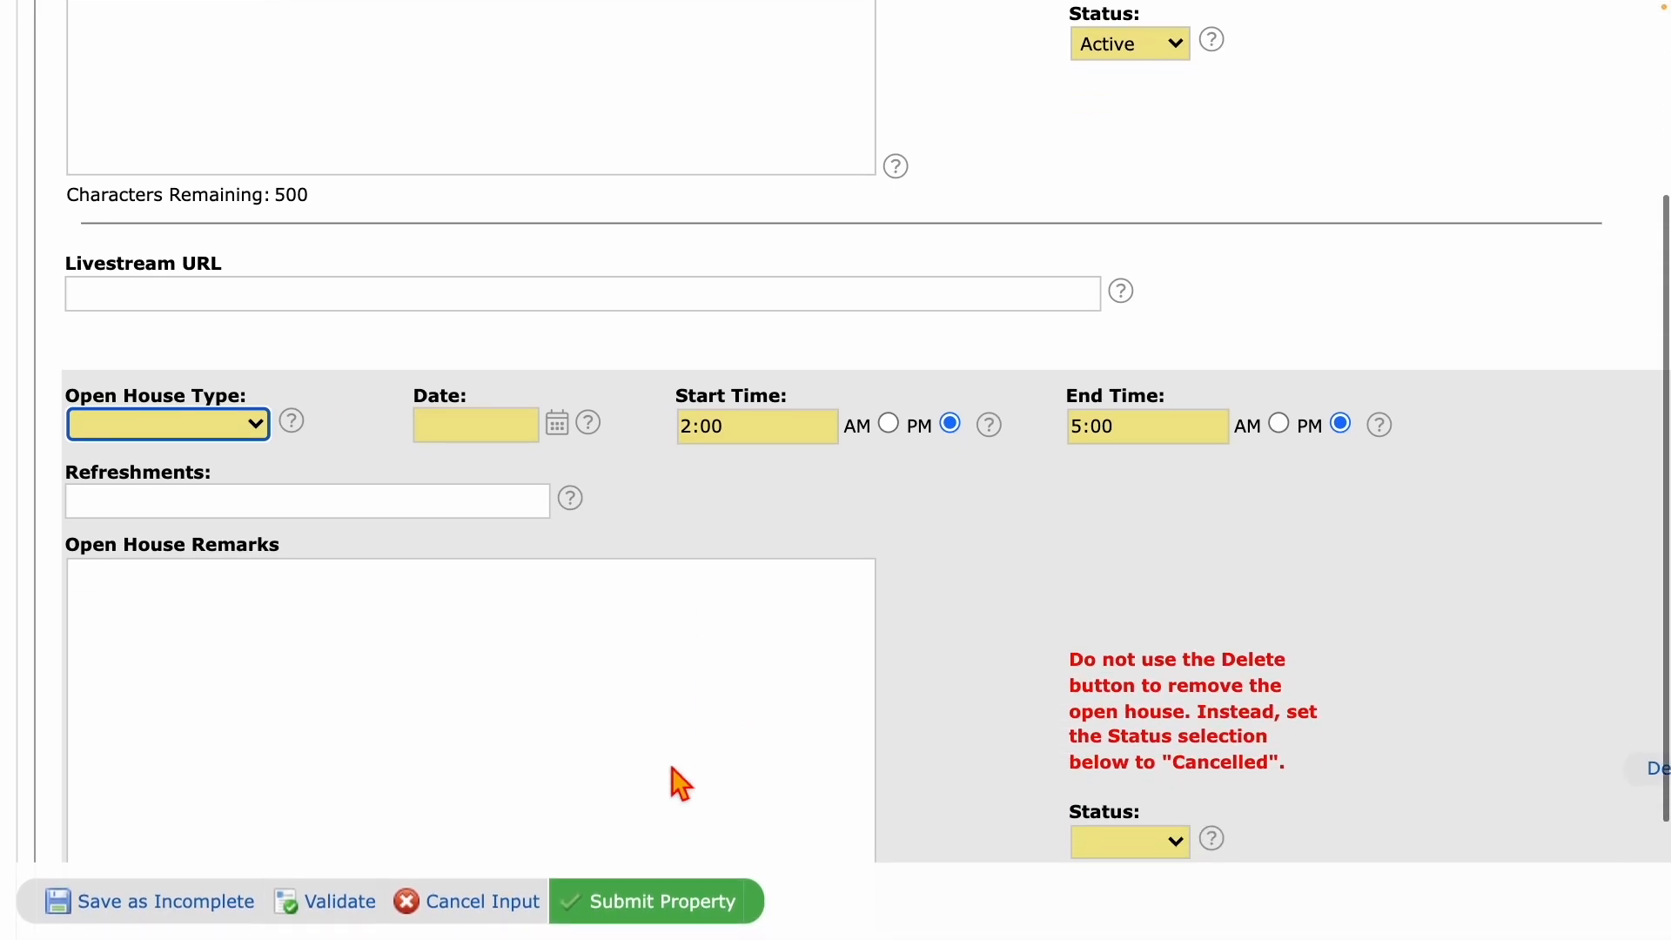
{"action": "scroll", "coordinate": [676, 776], "scroll_direction": "up", "scroll_amount": 10}
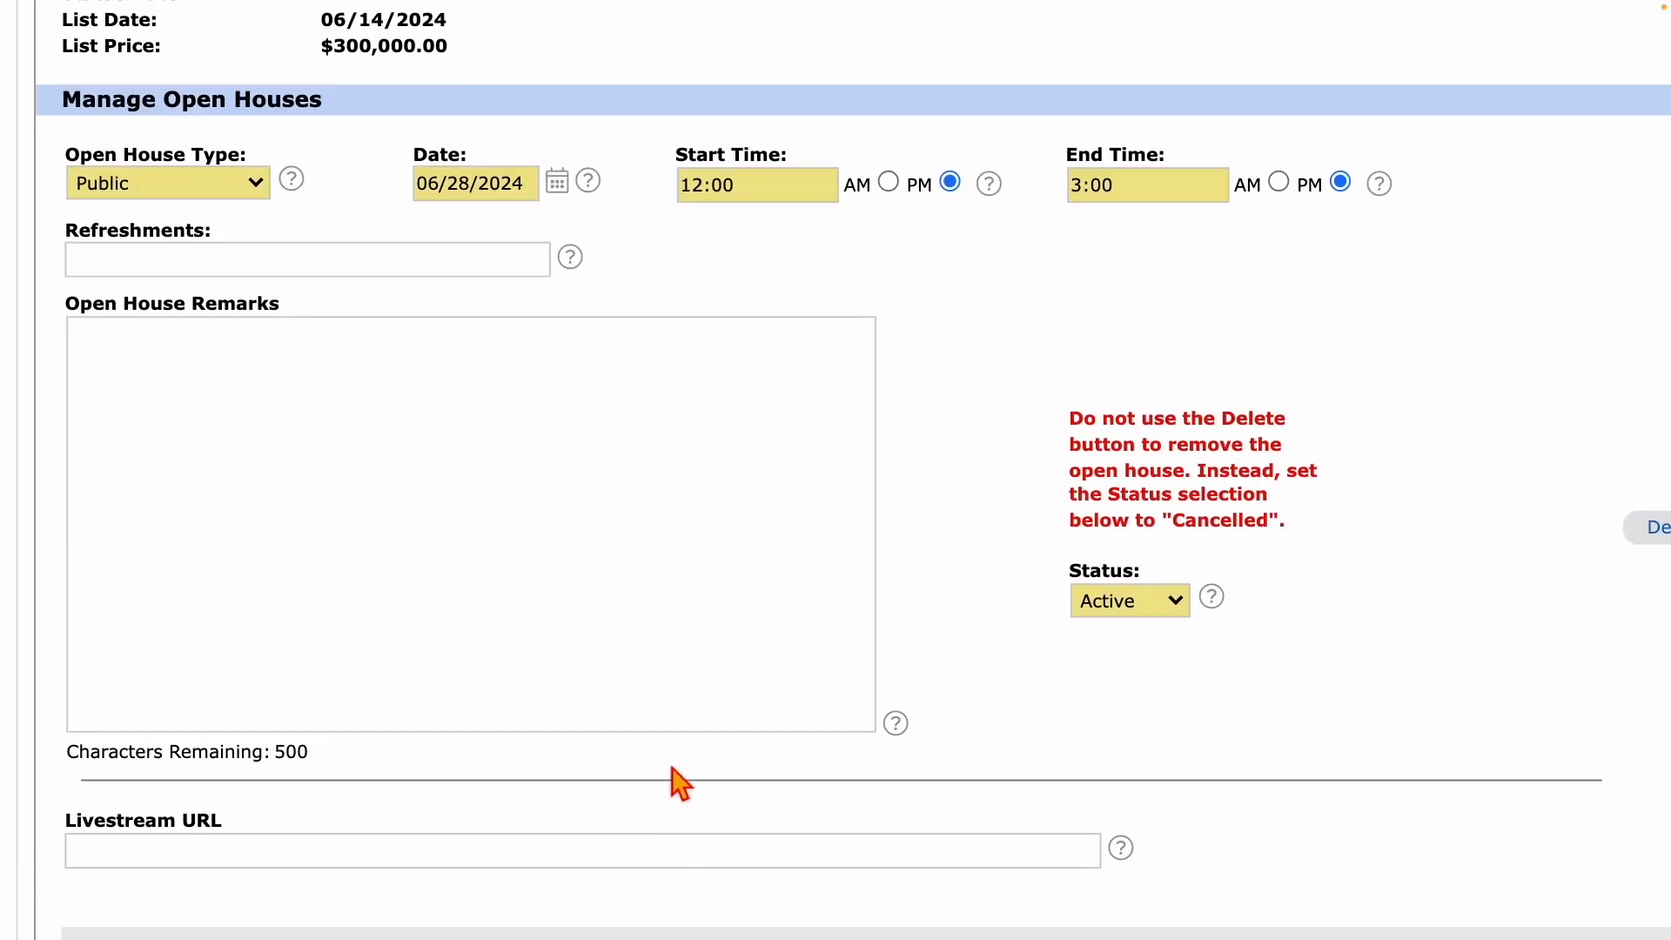
{"action": "scroll", "coordinate": [676, 779], "scroll_direction": "down", "scroll_amount": 7}
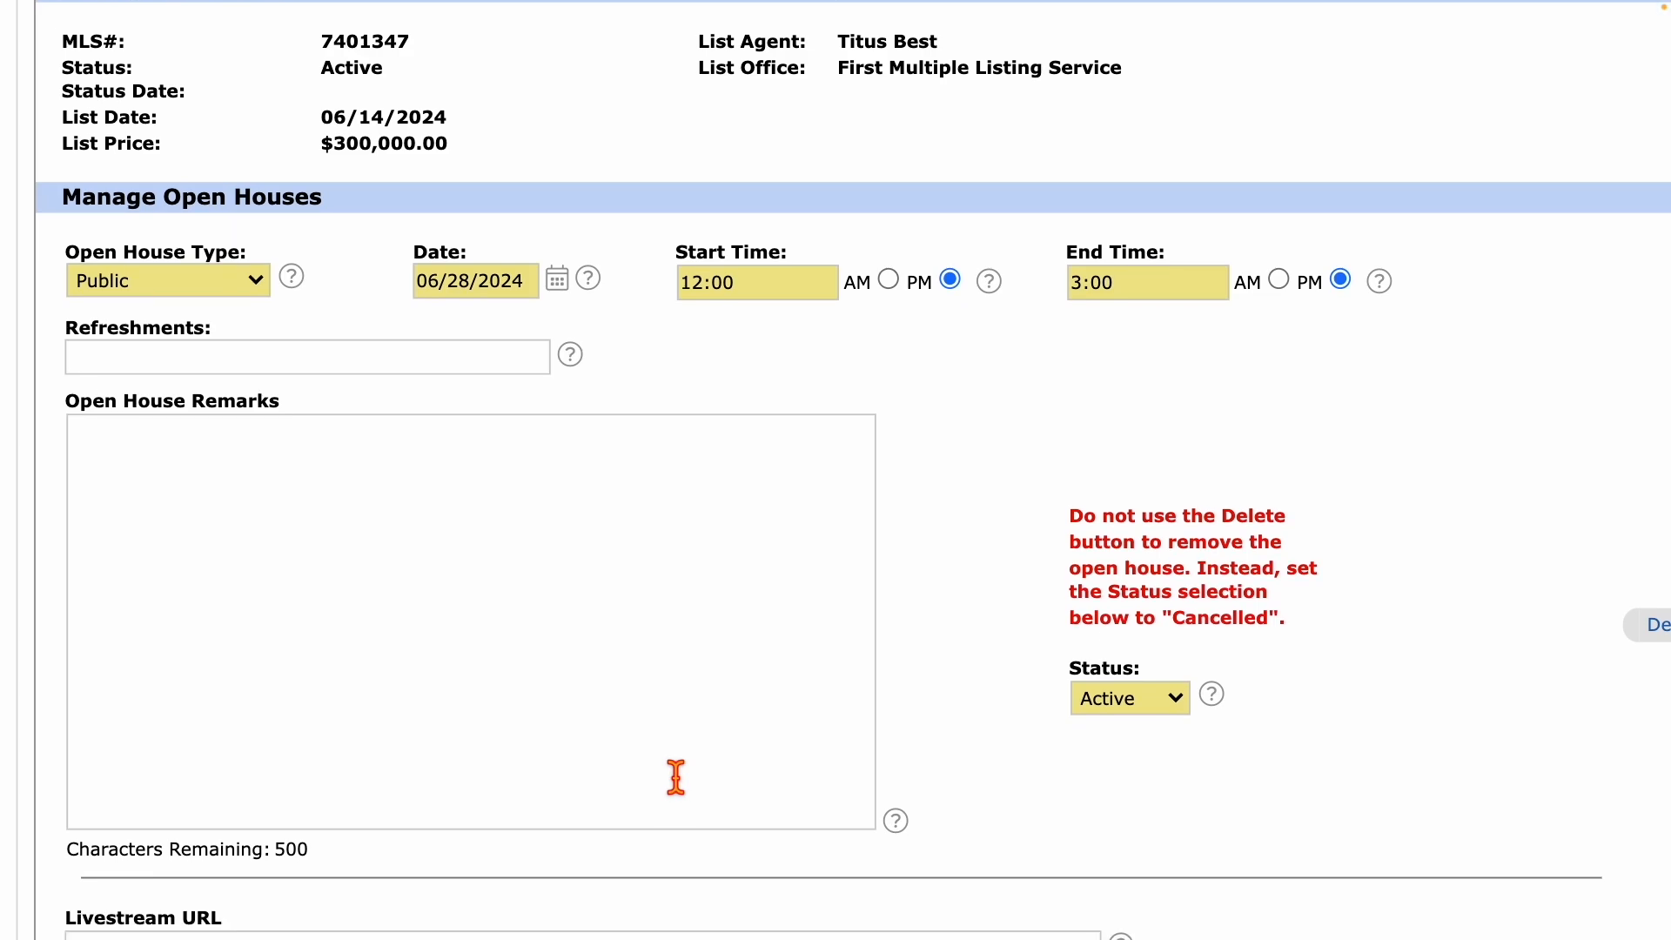
{"action": "scroll", "coordinate": [676, 783], "scroll_direction": "down", "scroll_amount": 2}
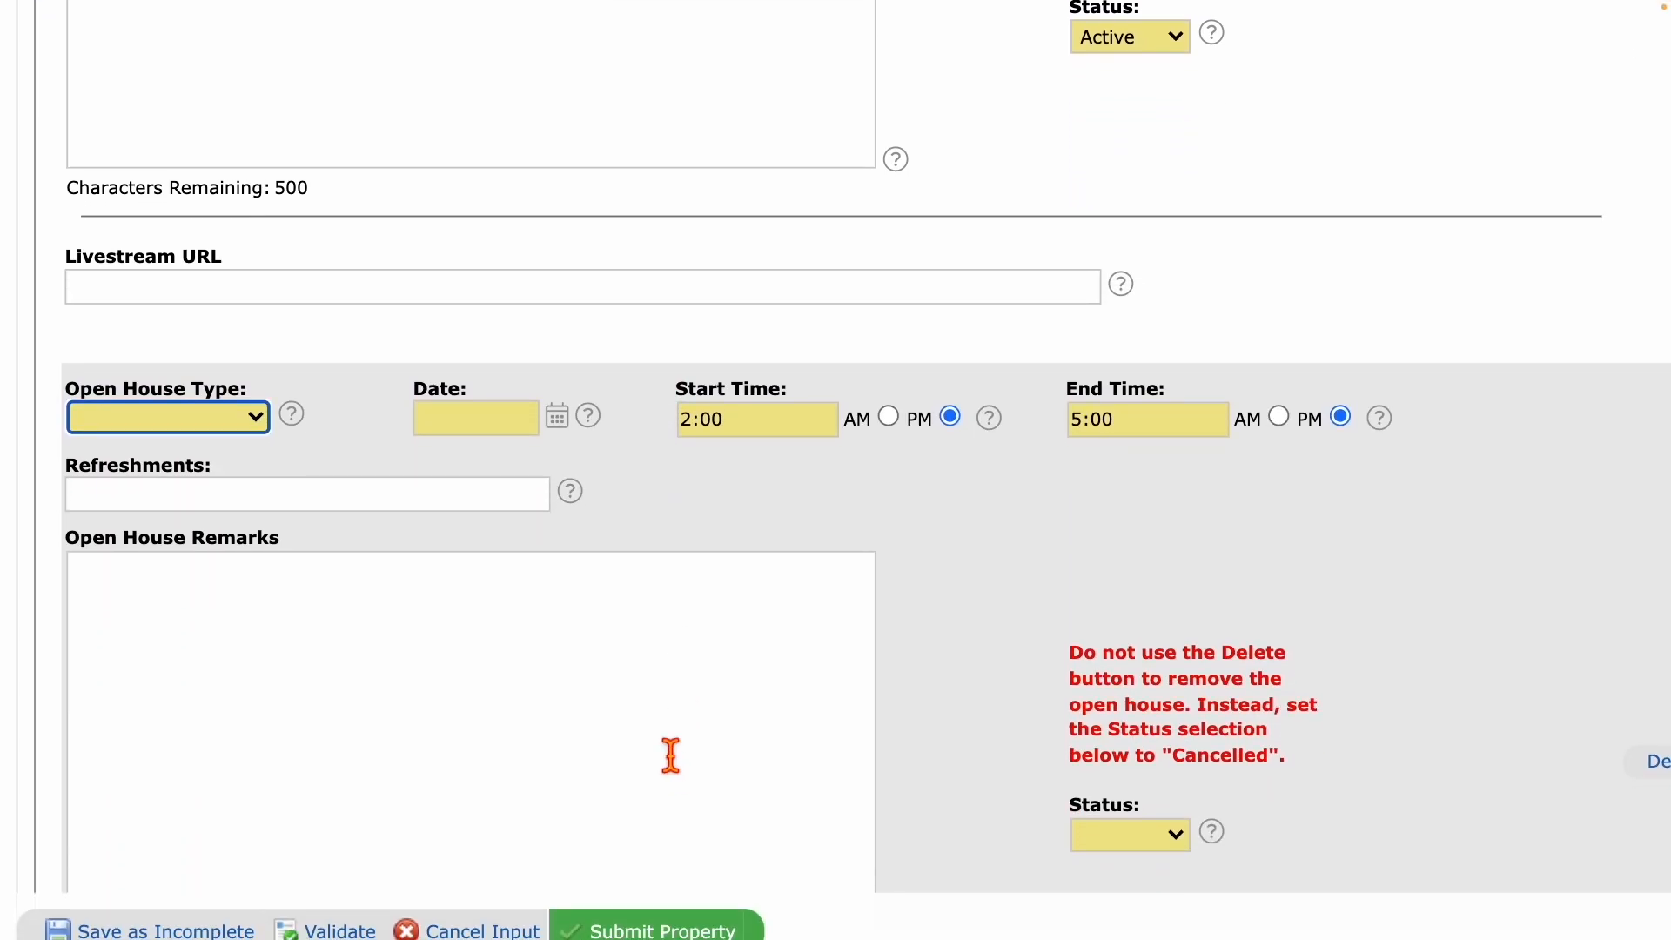
{"action": "left_click", "coordinate": [234, 422]}
{"action": "left_click", "coordinate": [185, 461]}
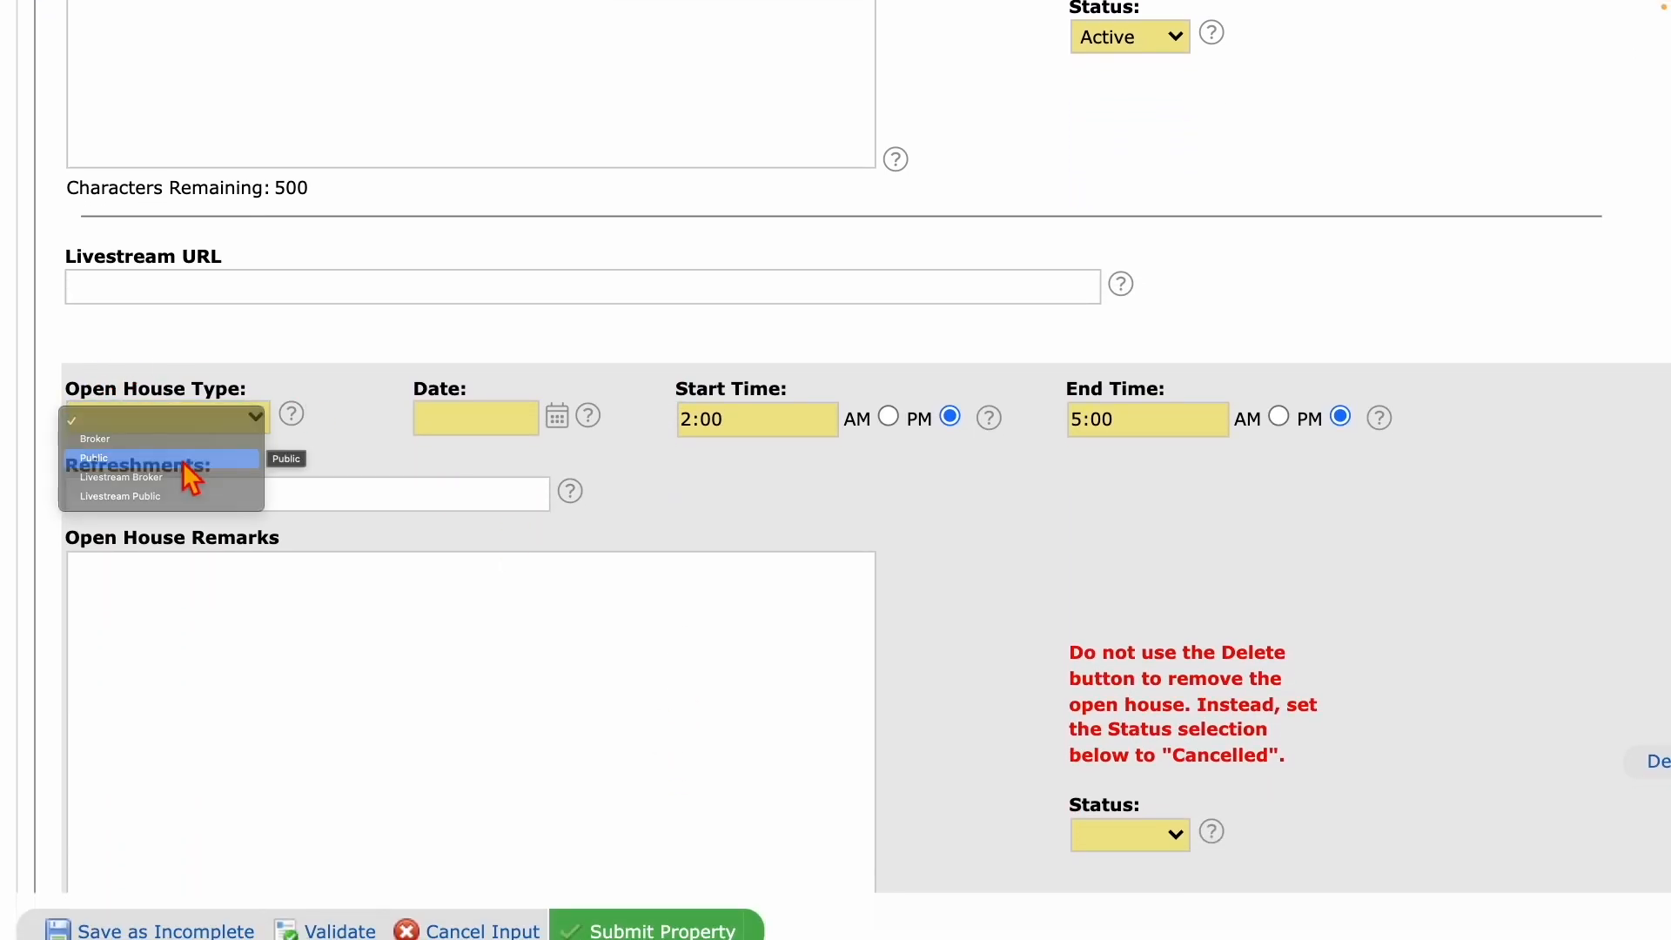
Date it 06/29/2024, start at 12:00 (ending 5:00 PM), and set status Active.
{"action": "left_click", "coordinate": [557, 420]}
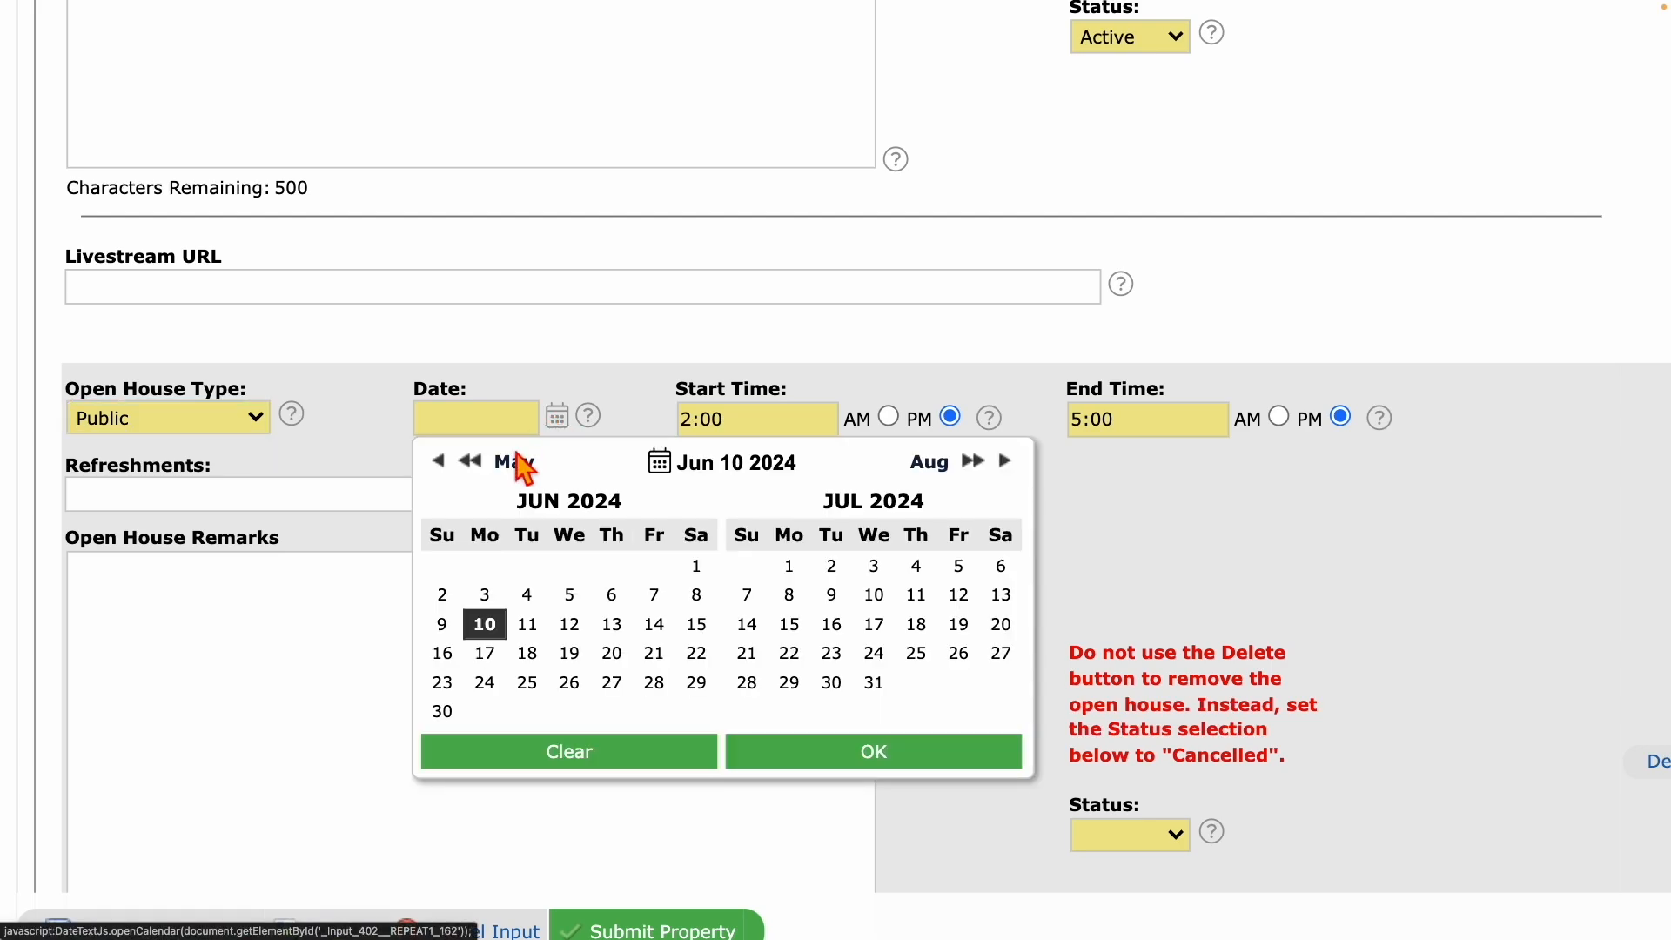
{"action": "left_click", "coordinate": [696, 684]}
{"action": "left_click", "coordinate": [796, 753]}
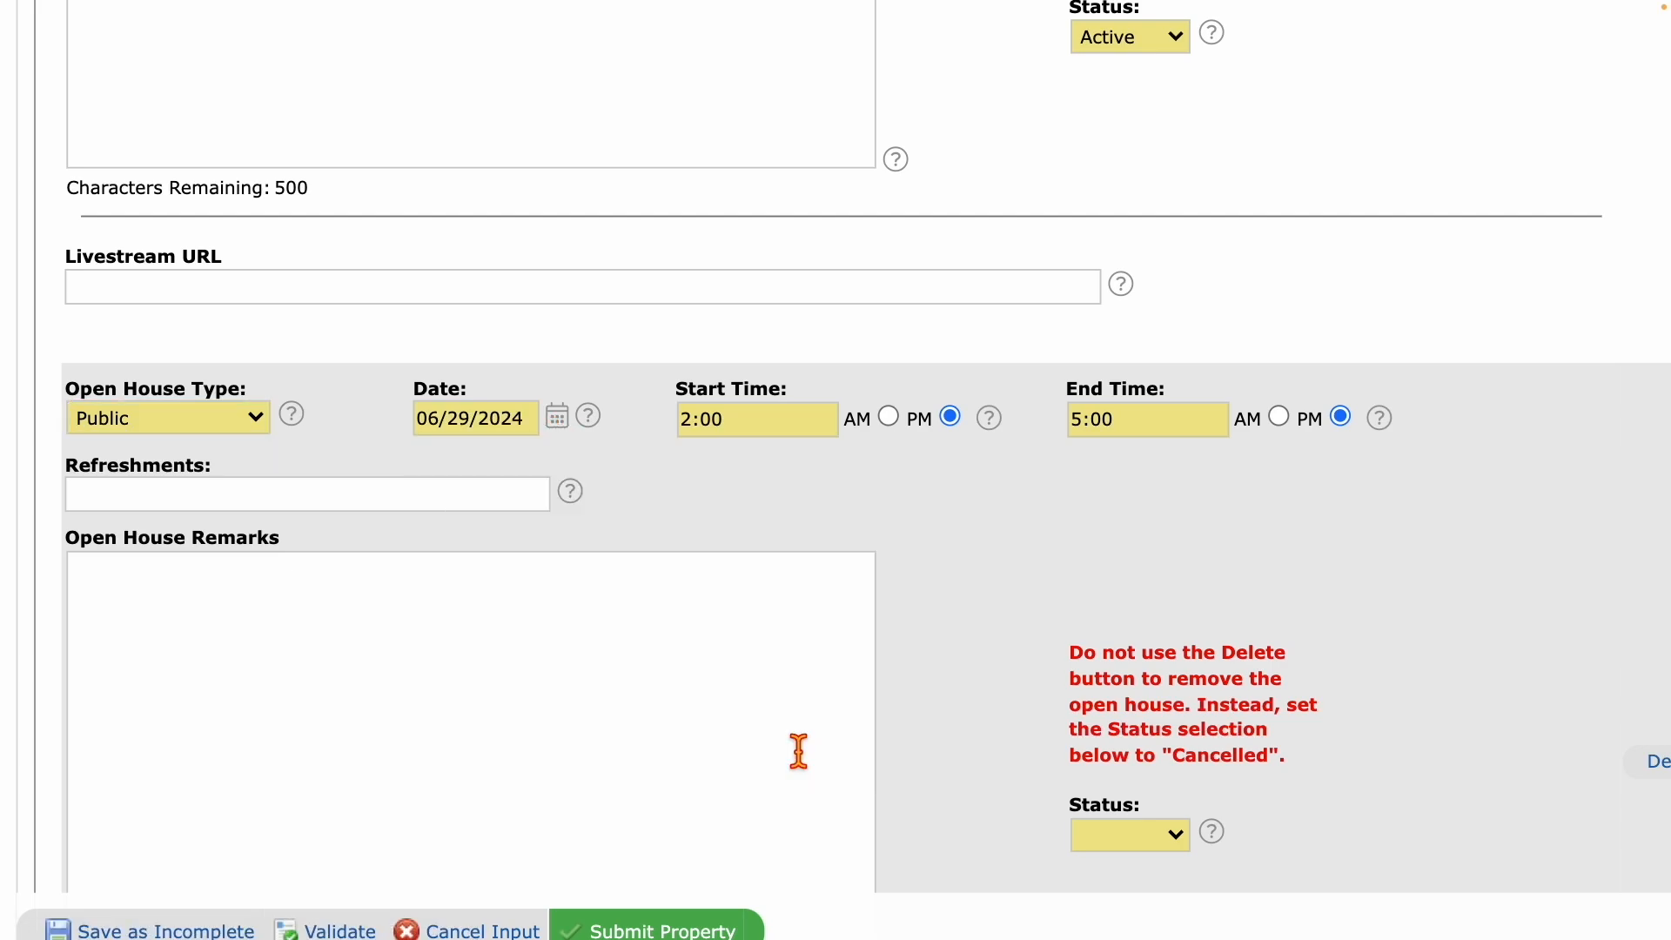
{"action": "left_click", "coordinate": [691, 426]}
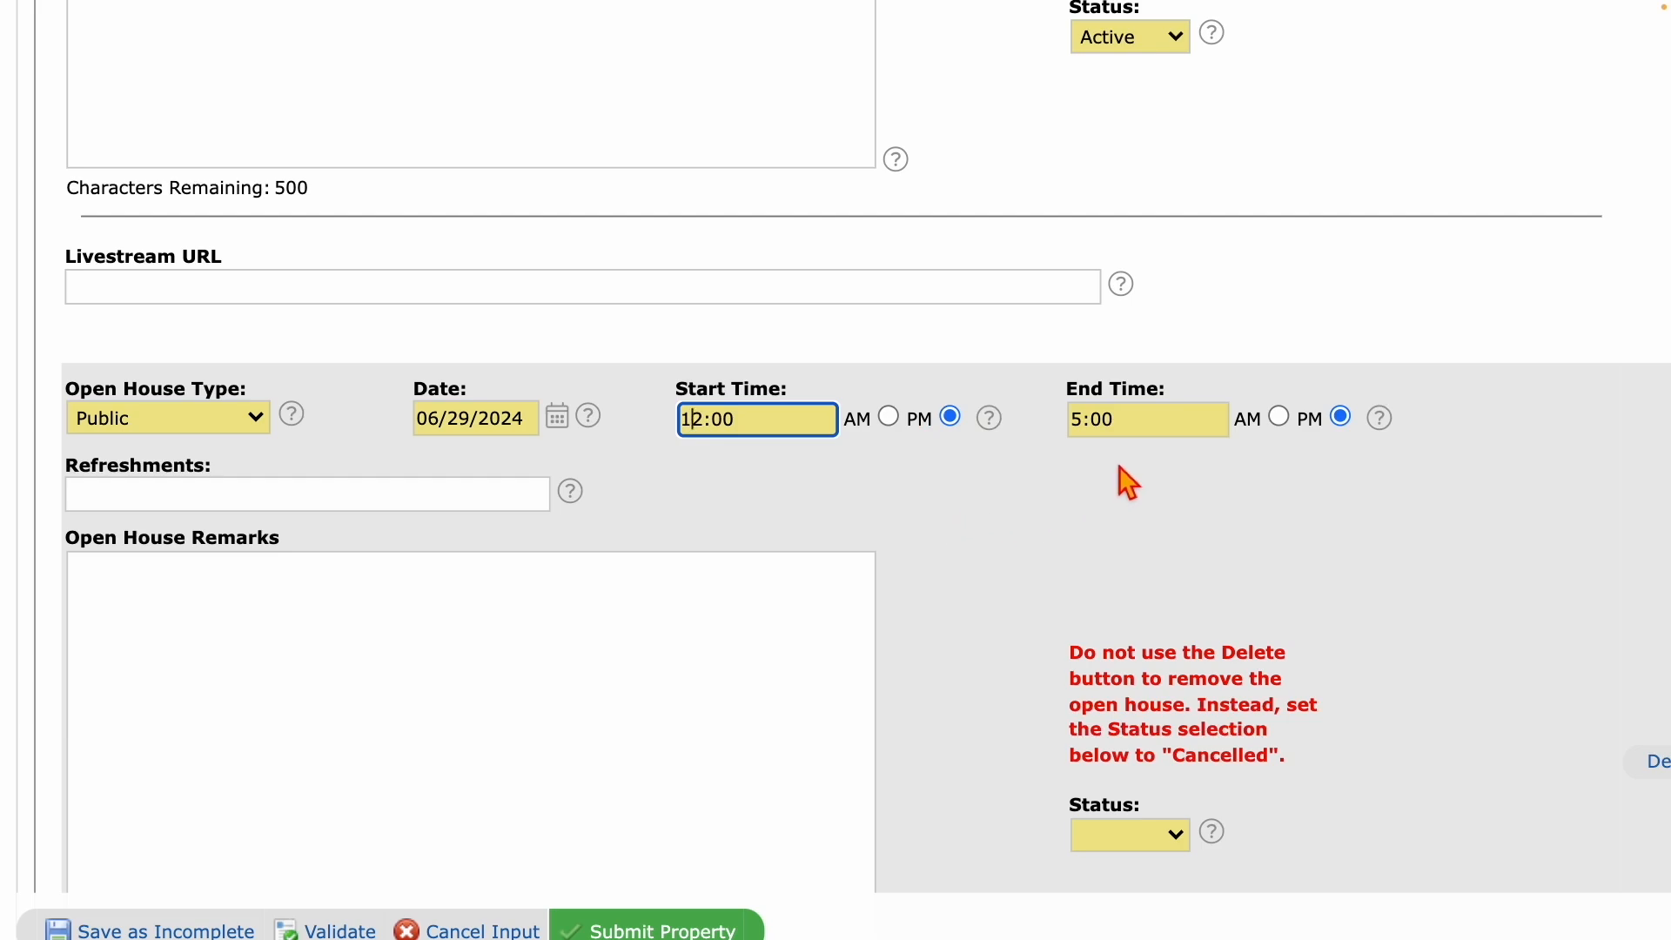
{"action": "left_click", "coordinate": [1159, 835]}
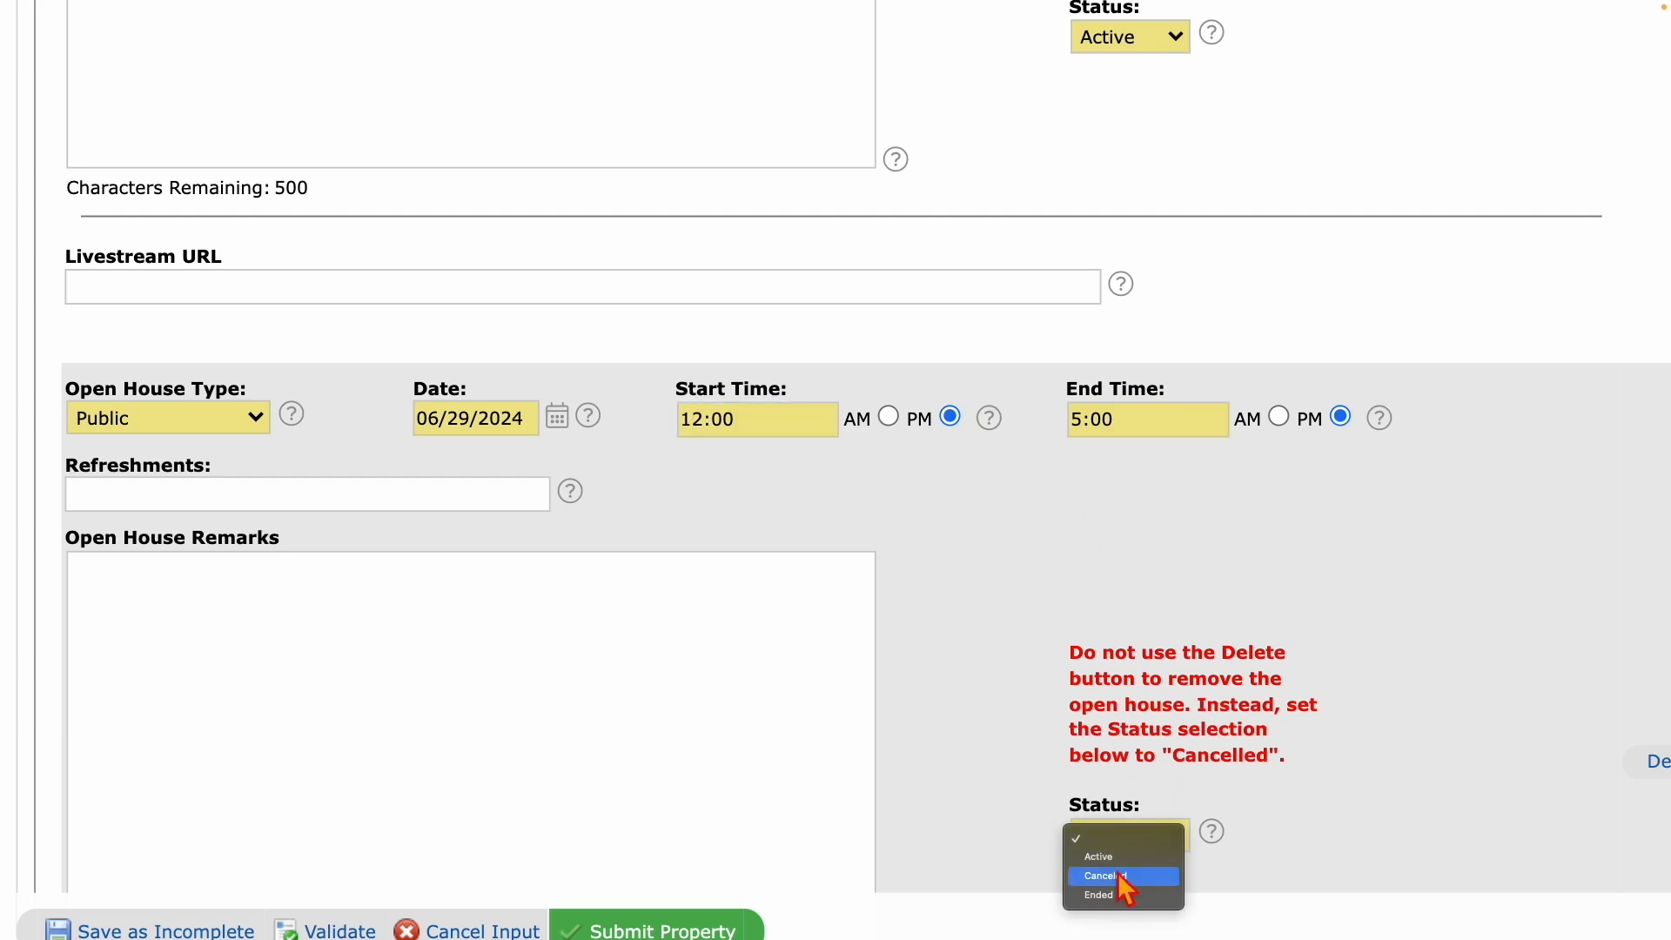
{"action": "left_click", "coordinate": [1121, 862]}
{"action": "scroll", "coordinate": [1007, 716], "scroll_direction": "down", "scroll_amount": 5}
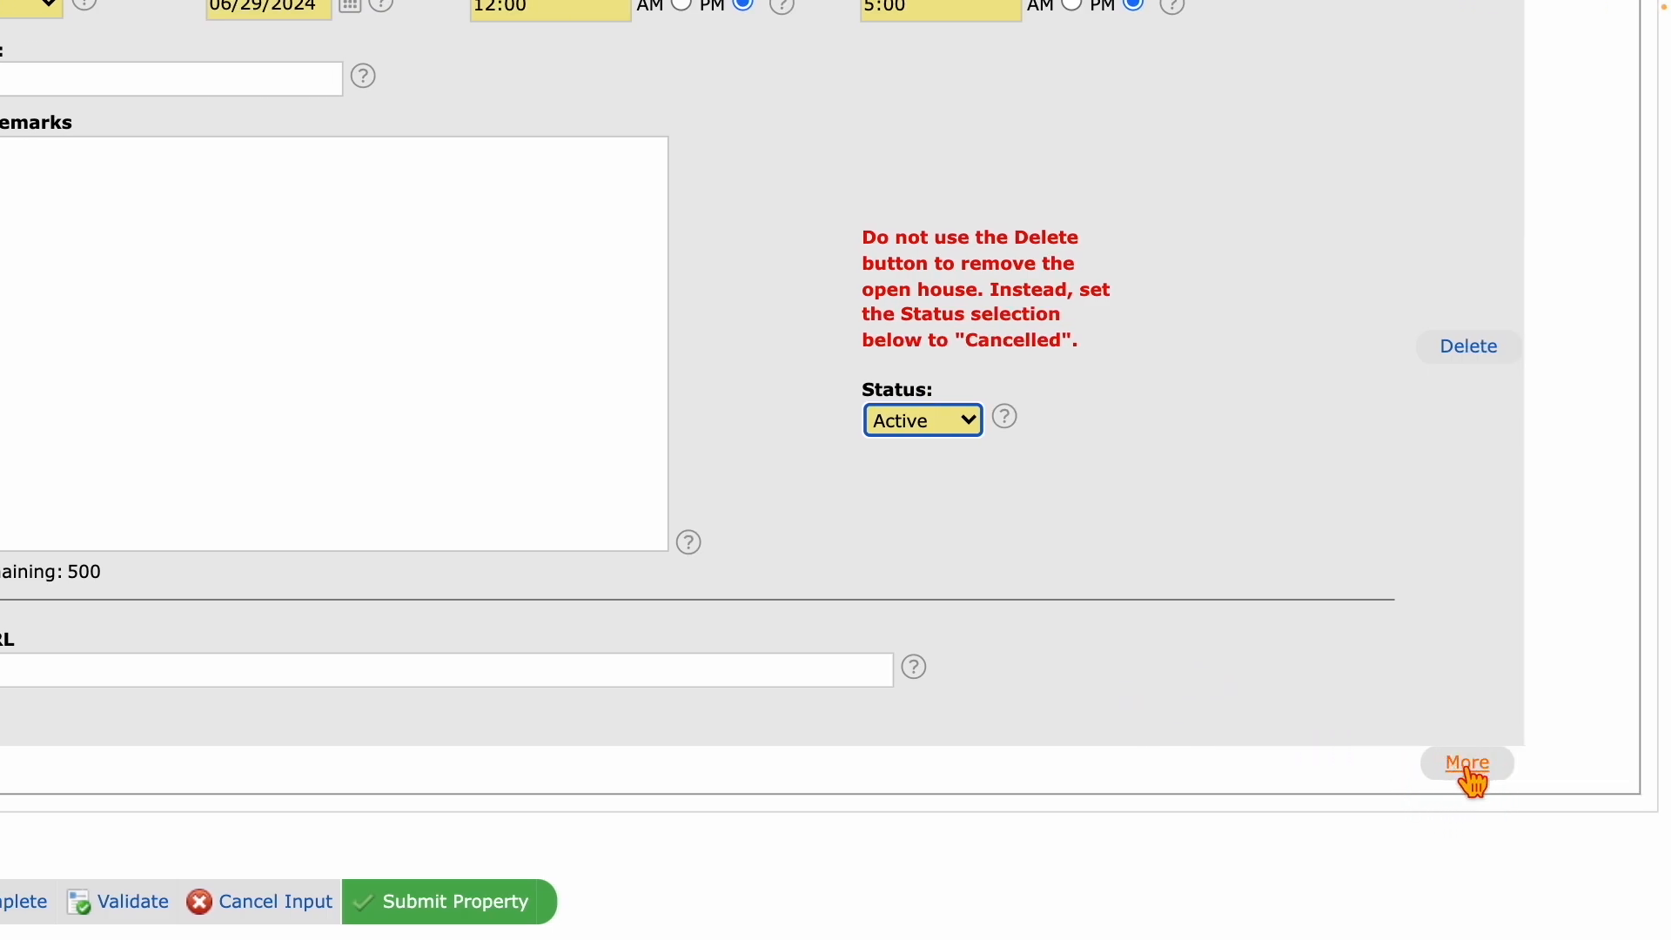
Add a third open house entry of type Livestream Public dated 06/30/2024.
{"action": "left_click", "coordinate": [1467, 766]}
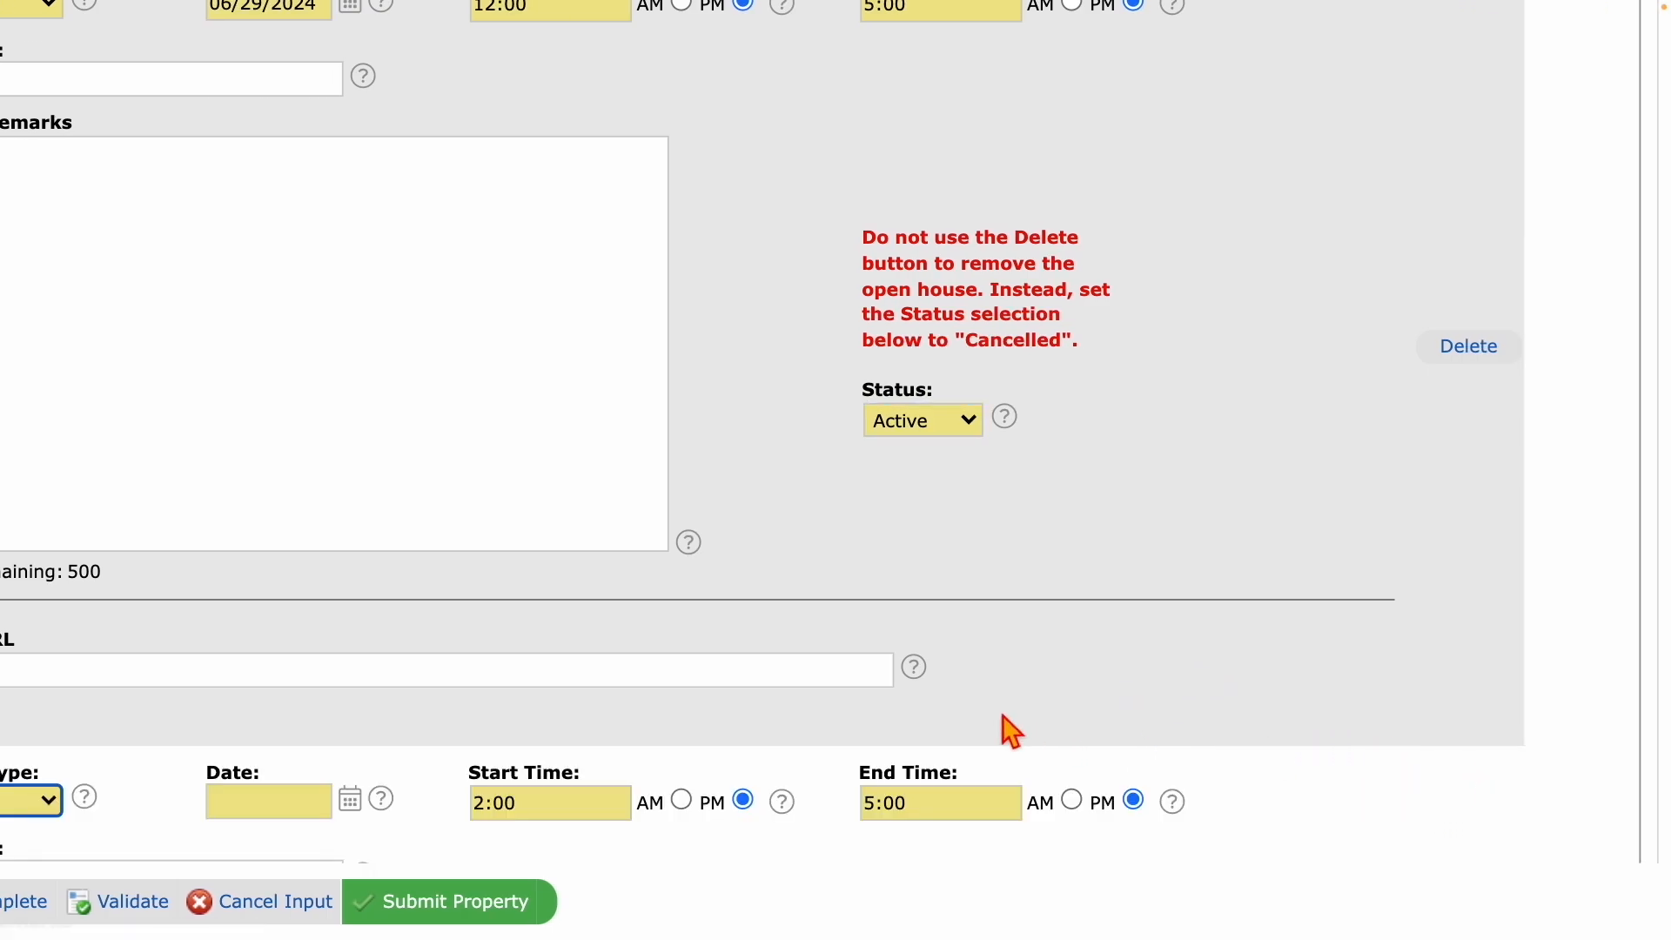
{"action": "scroll", "coordinate": [1009, 729], "scroll_direction": "down", "scroll_amount": 5}
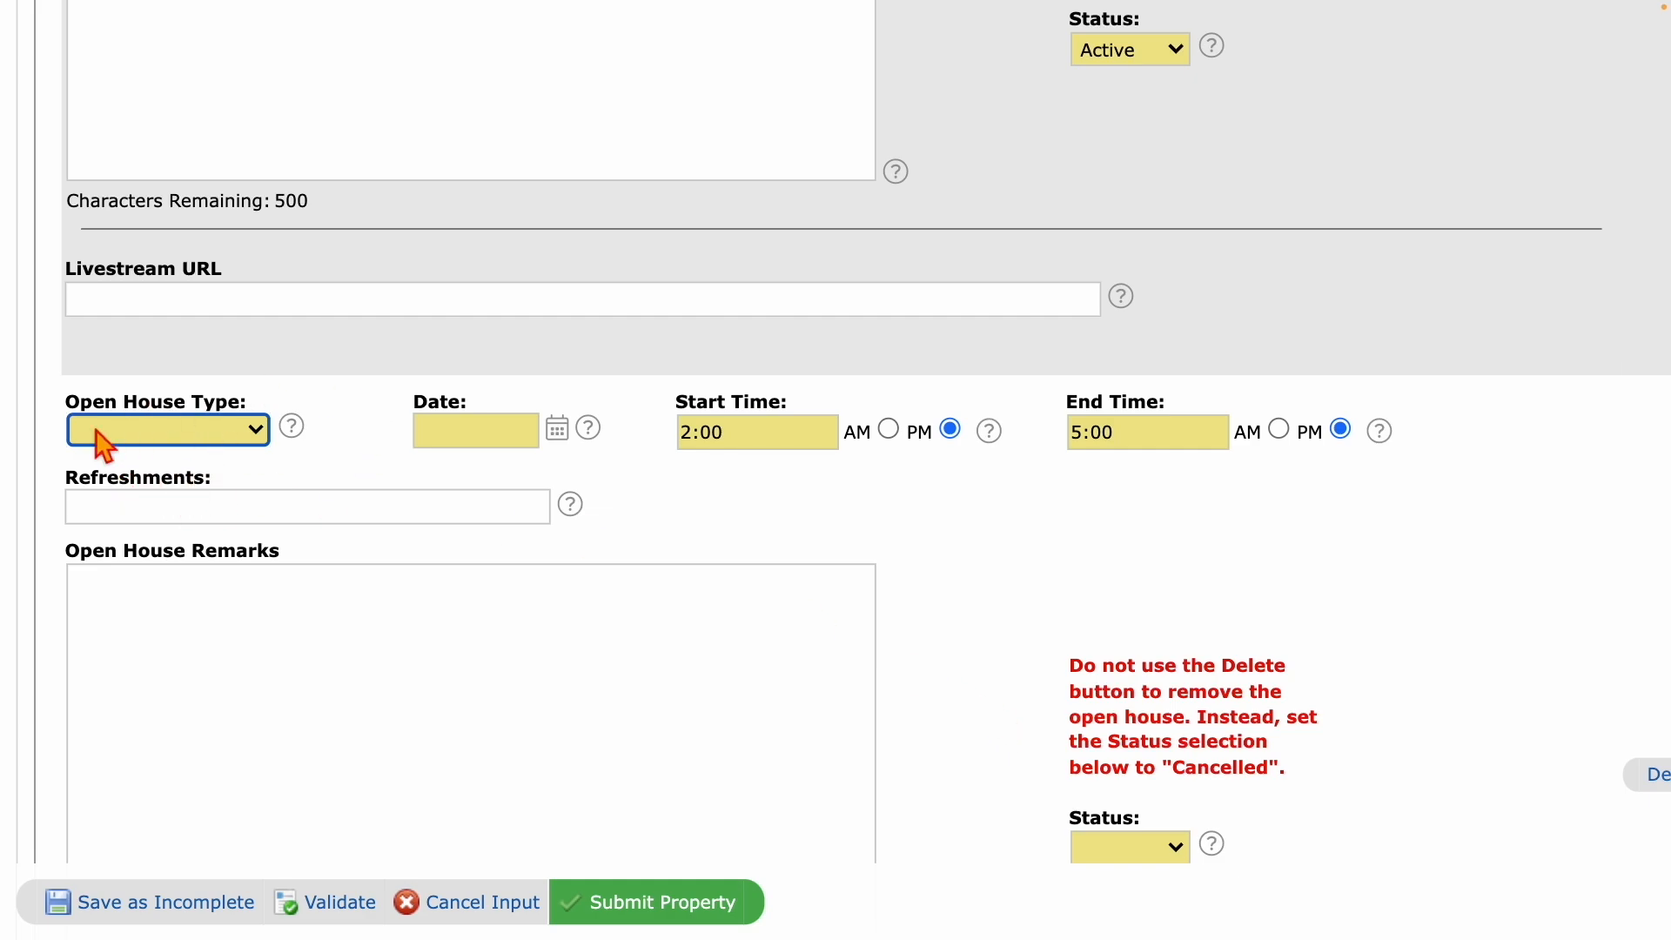
{"action": "left_click", "coordinate": [237, 432]}
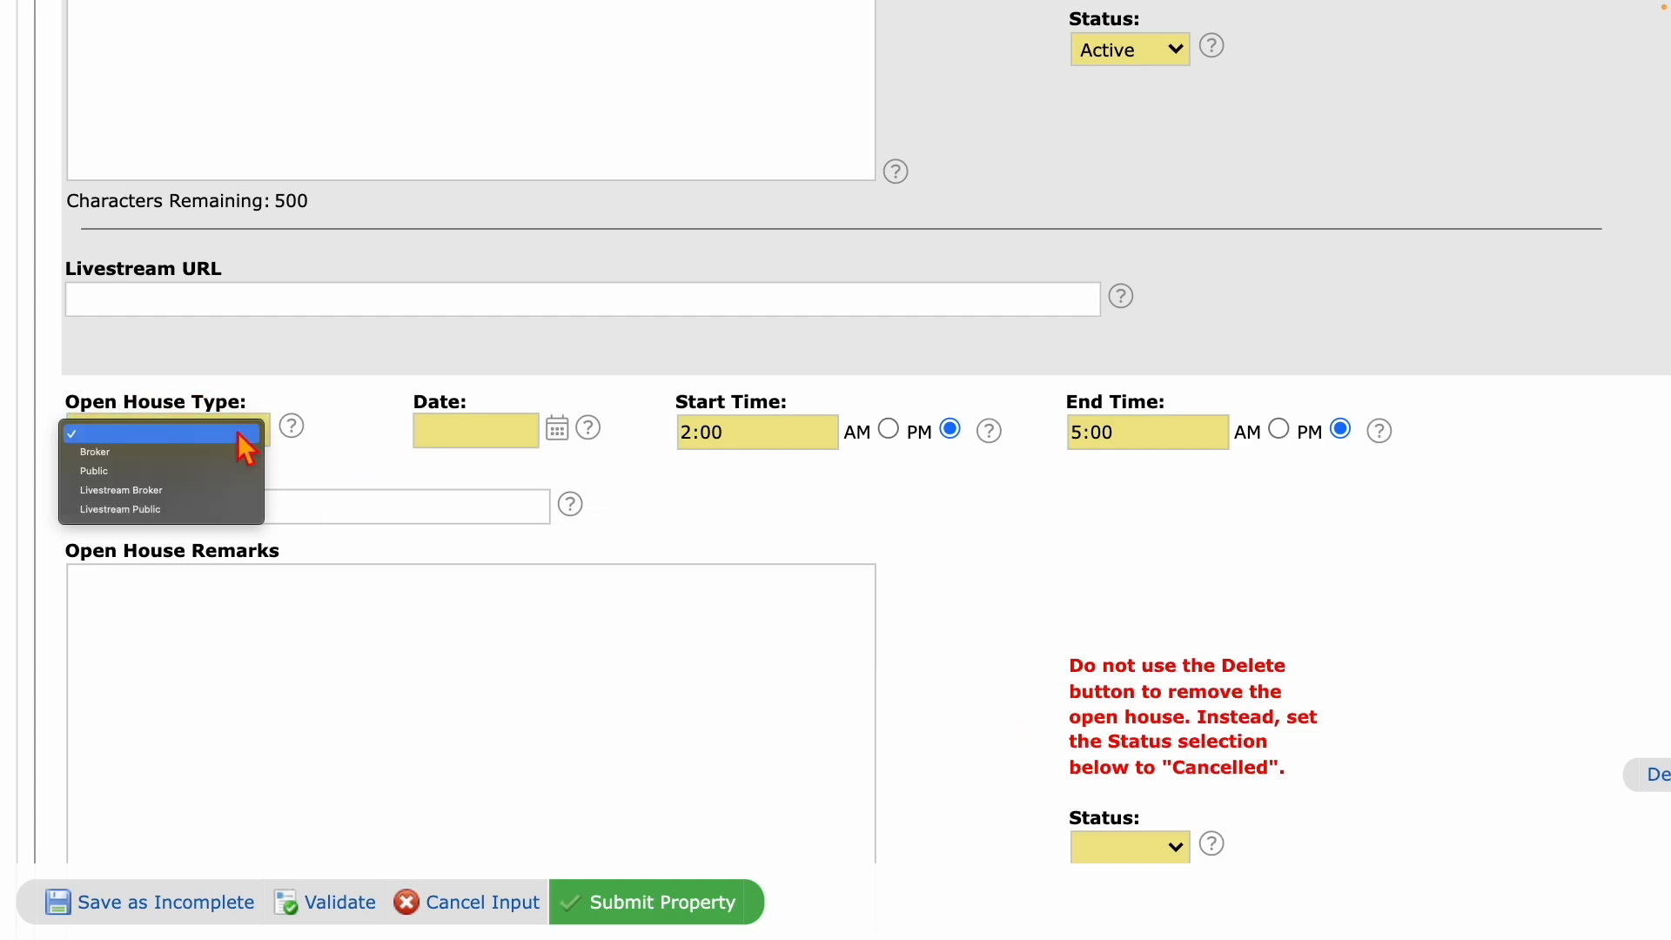
{"action": "left_click", "coordinate": [118, 509]}
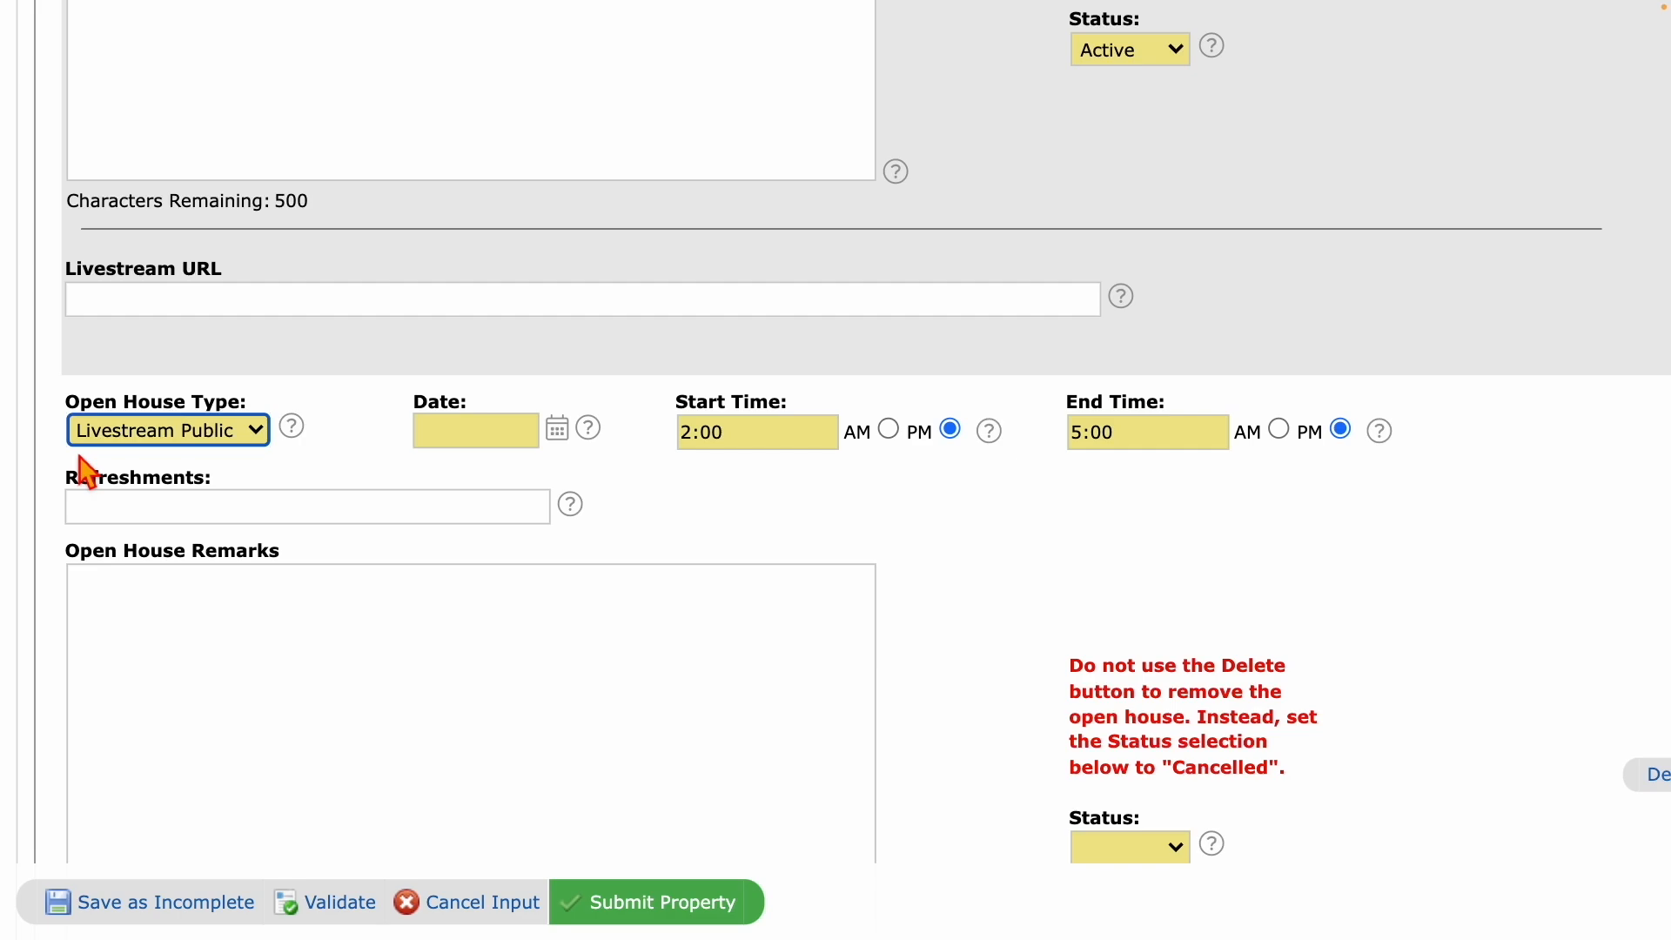
{"action": "left_click", "coordinate": [556, 432]}
{"action": "left_click", "coordinate": [444, 725]}
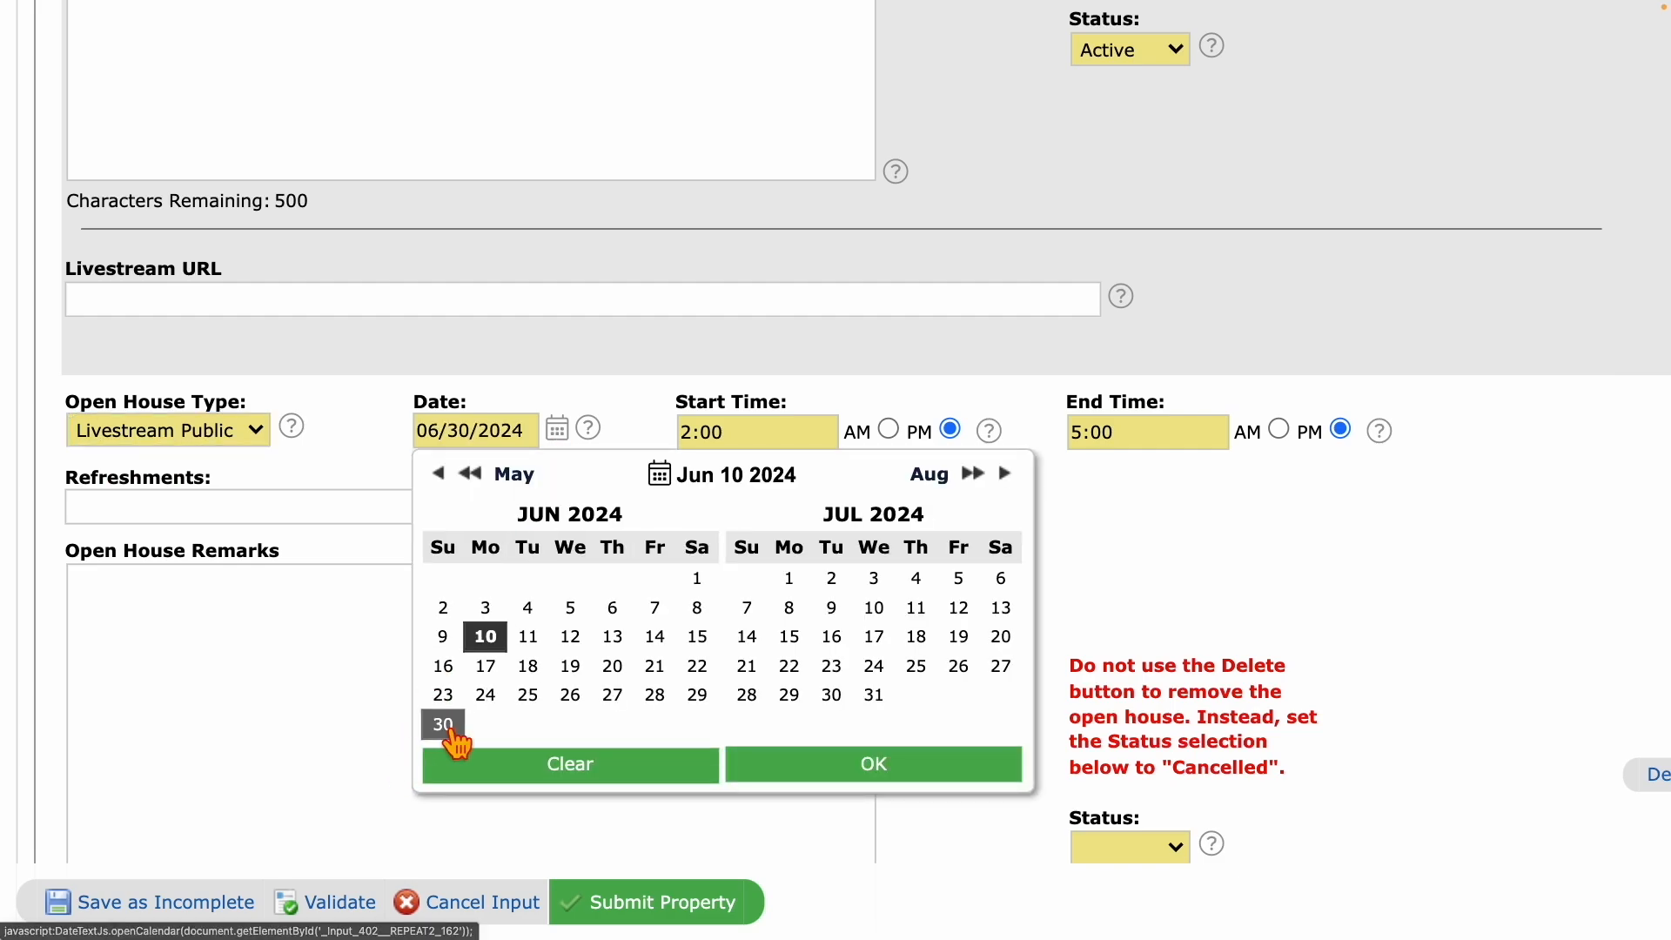
{"action": "left_click", "coordinate": [875, 765]}
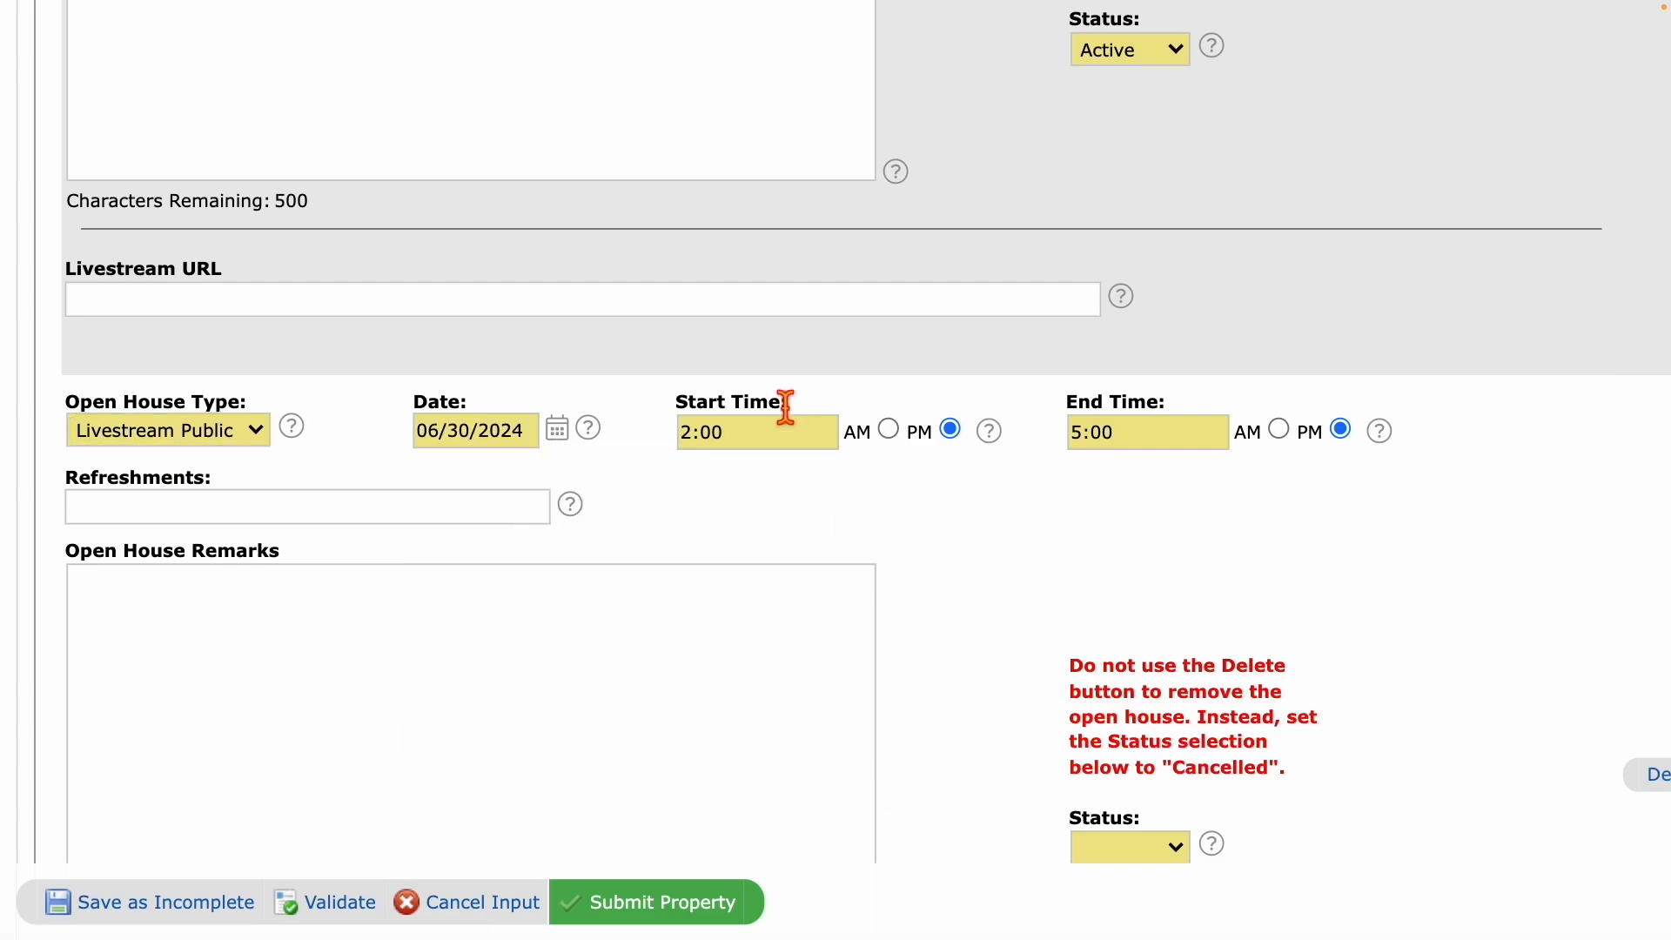
Set its time to 12:00 to 2:00 PM and its status to Active.
{"action": "left_click", "coordinate": [694, 444]}
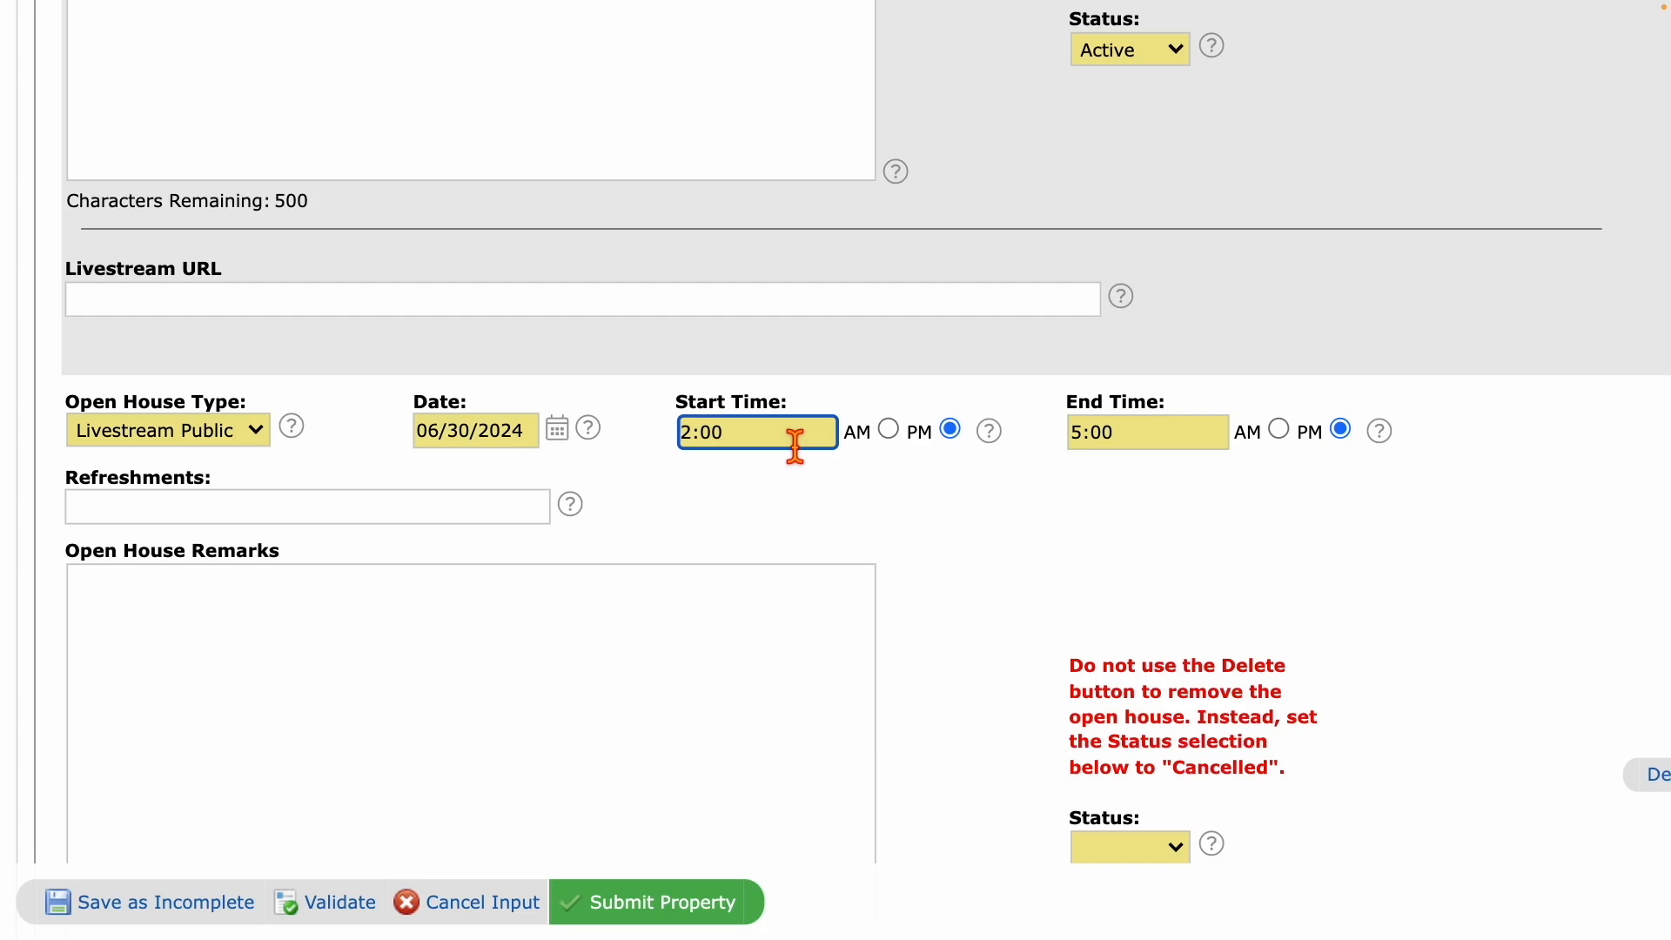
{"action": "type", "text": "1"}
{"action": "left_click", "coordinate": [1088, 439]}
{"action": "left_click_drag", "start_coordinate": [1090, 441], "coordinate": [1061, 449]}
{"action": "type", "text": "2"}
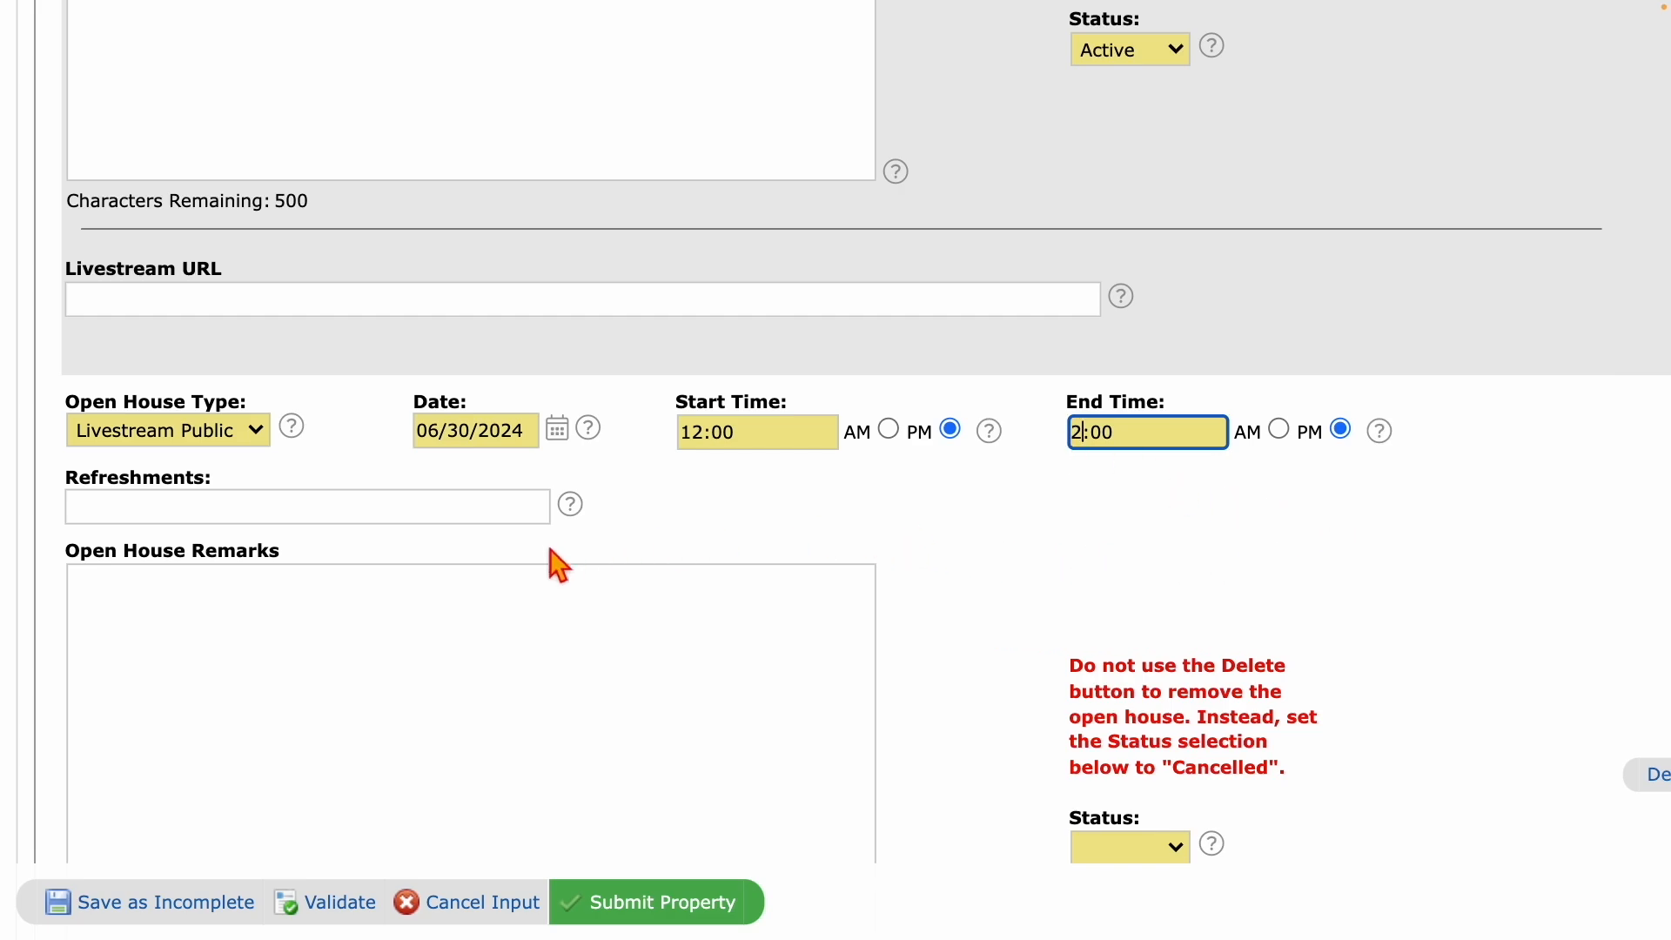
{"action": "left_click", "coordinate": [1131, 848]}
{"action": "left_click", "coordinate": [1115, 869]}
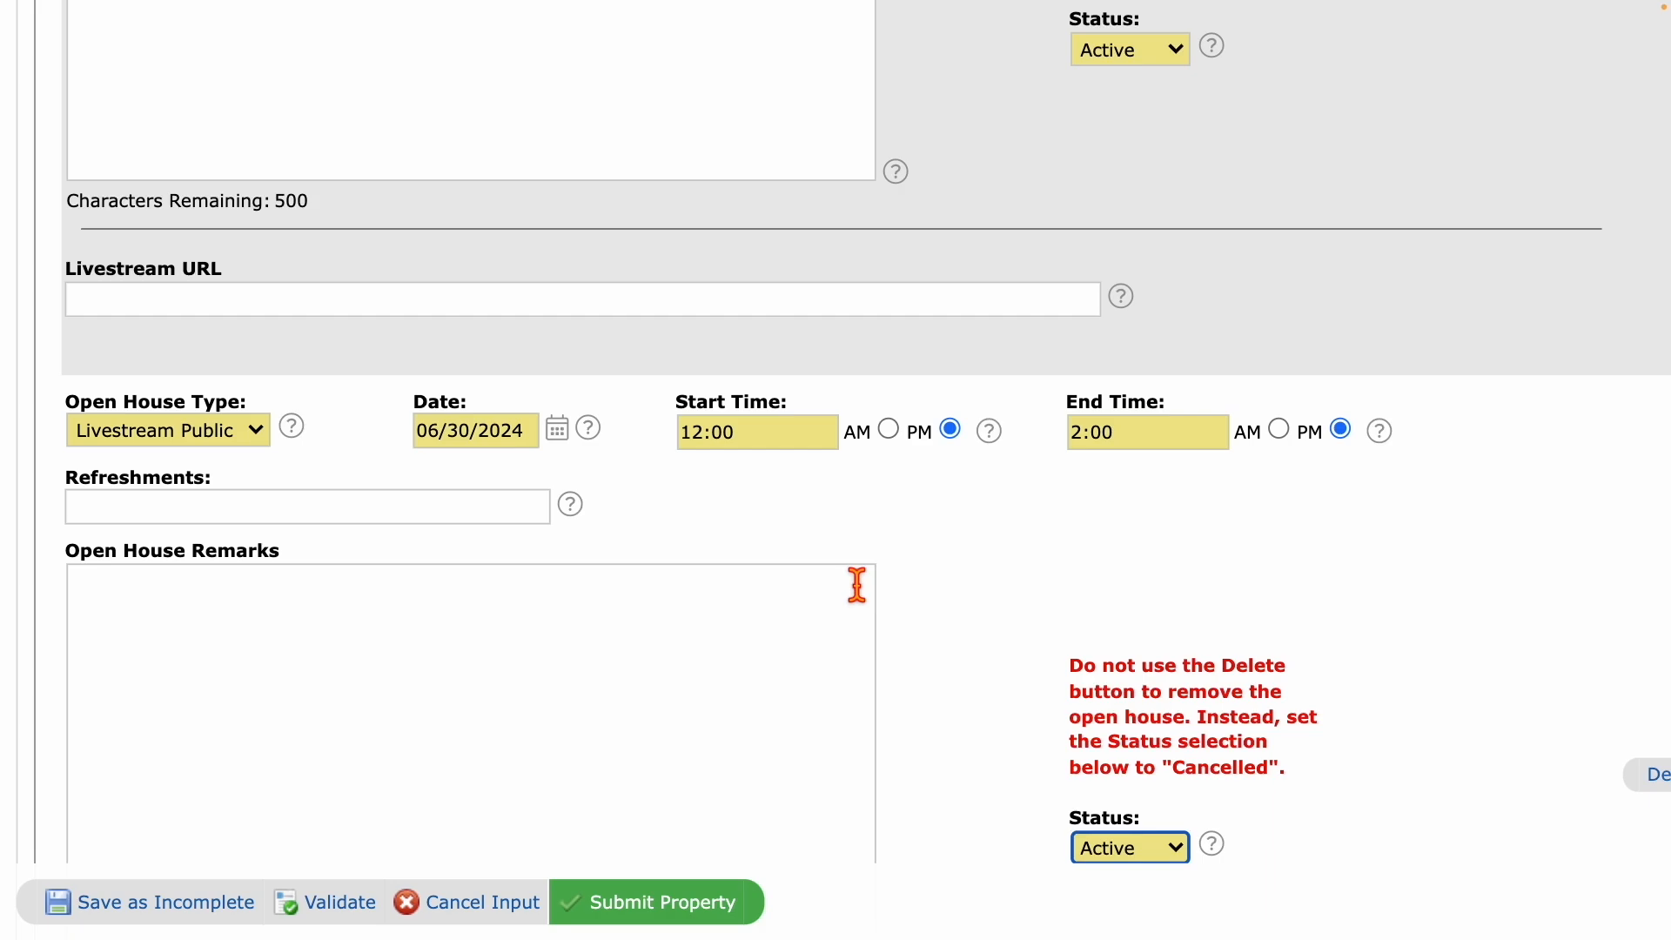
Enter 'Paste in the link' in the livestream open house's Livestream URL field.
{"action": "scroll", "coordinate": [857, 601], "scroll_direction": "down", "scroll_amount": 6}
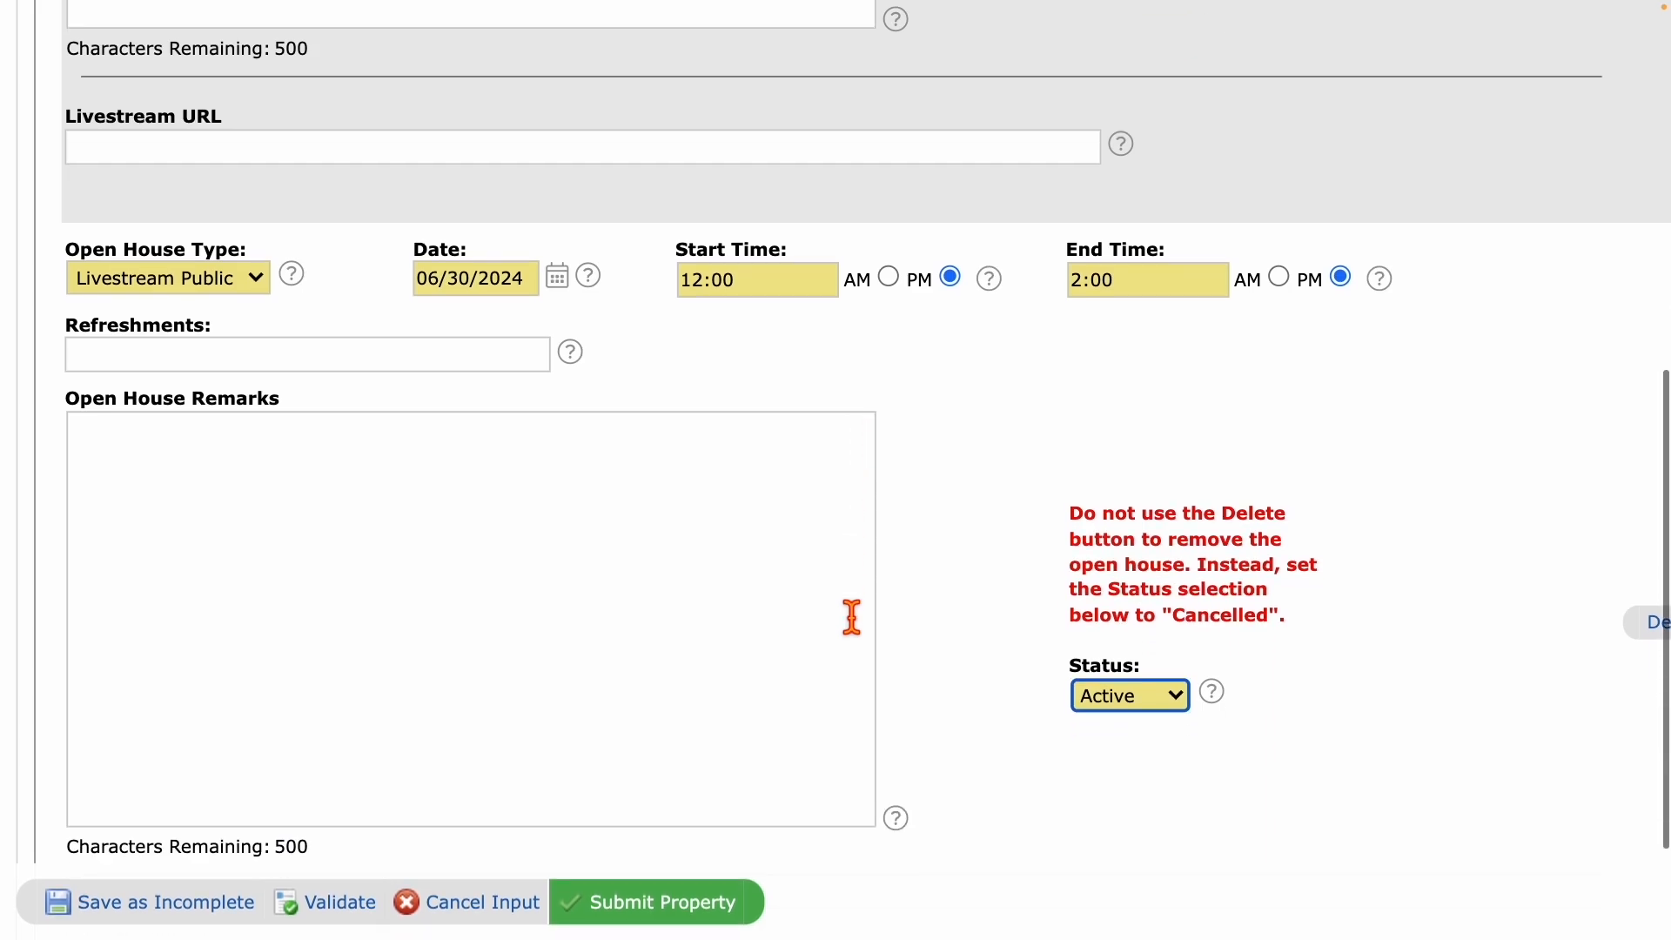
{"action": "left_click", "coordinate": [185, 503]}
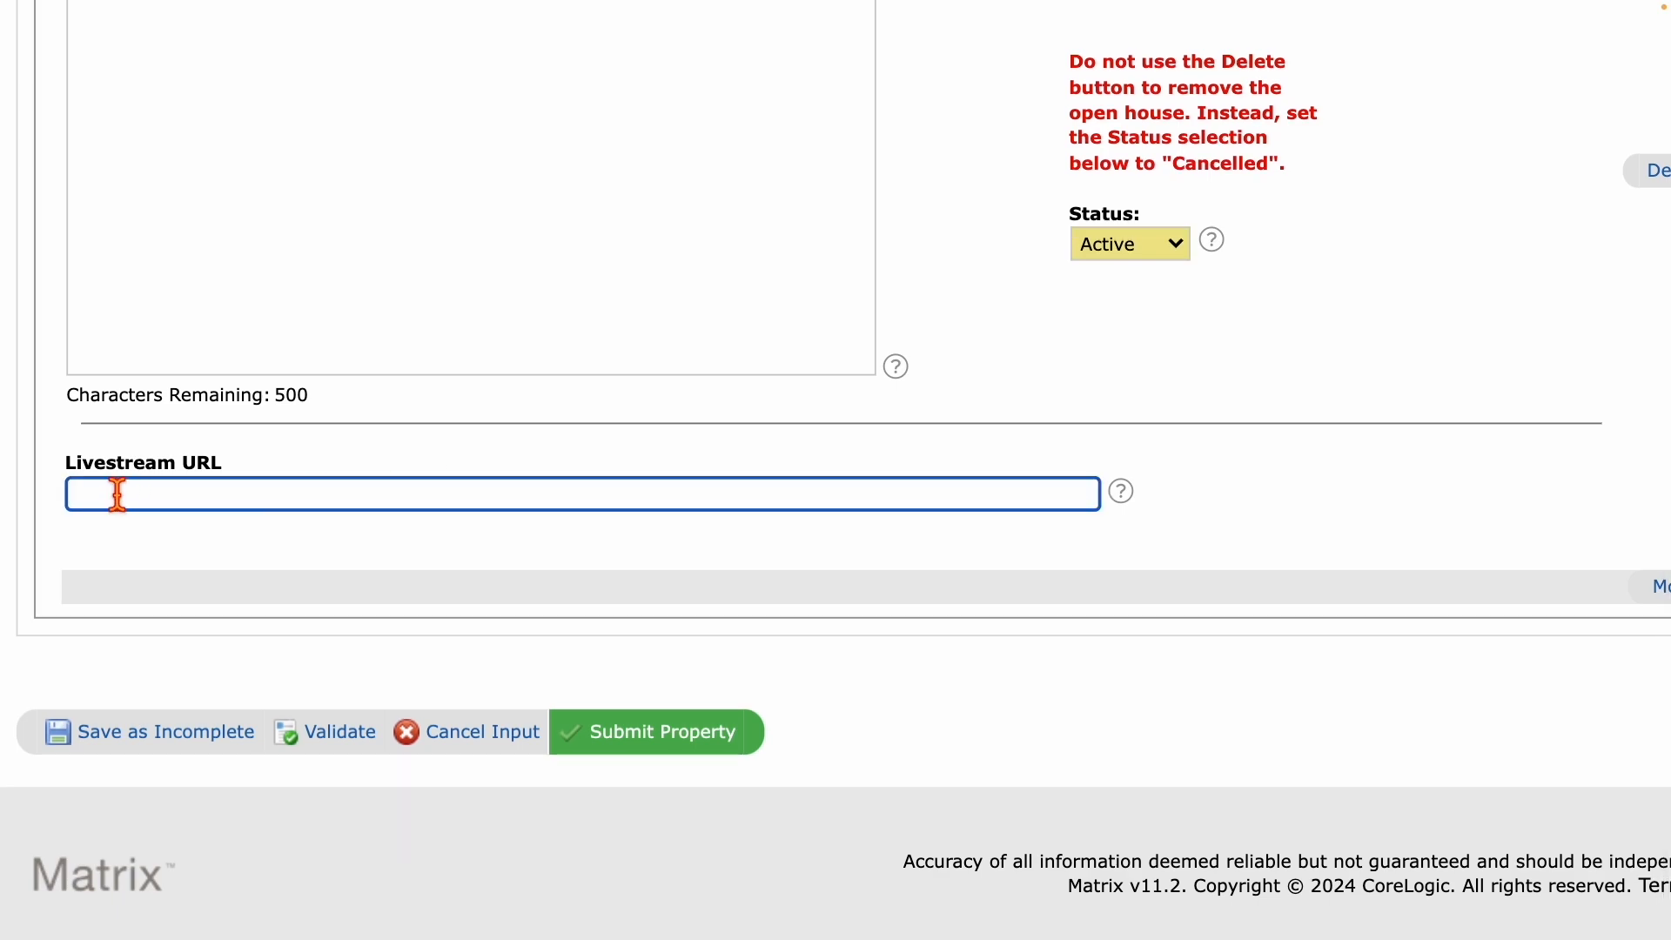
{"action": "left_click", "coordinate": [64, 471]}
{"action": "left_click_drag", "start_coordinate": [235, 473], "coordinate": [70, 489]}
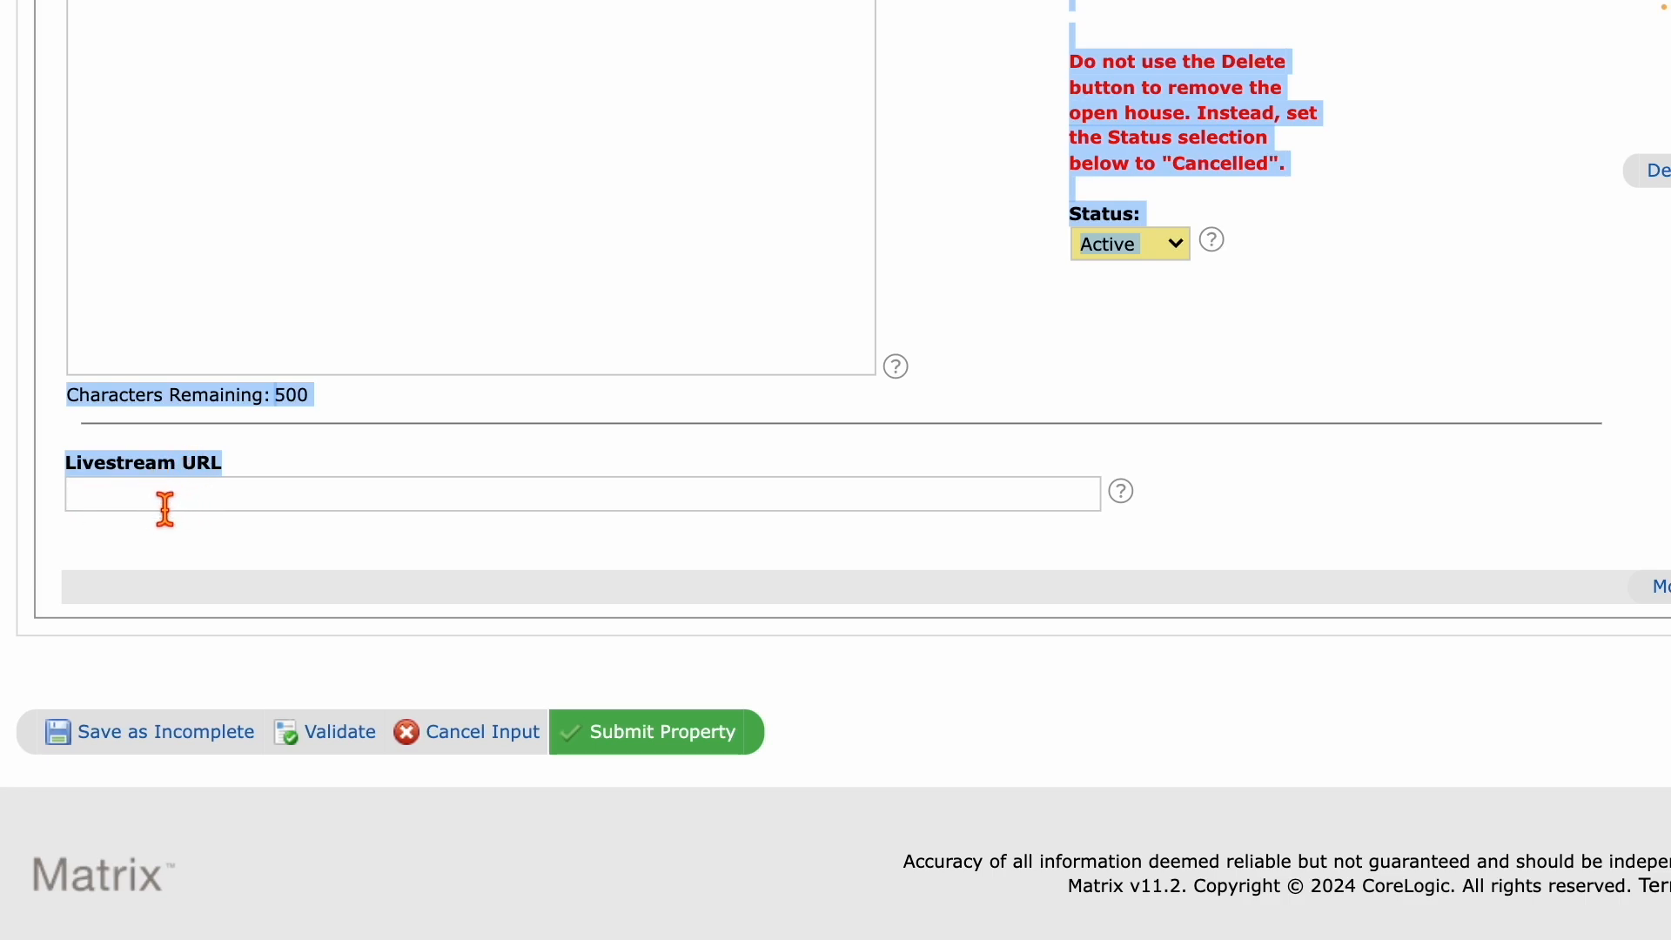
{"action": "scroll", "coordinate": [418, 181], "scroll_direction": "up", "scroll_amount": 2}
{"action": "scroll", "coordinate": [417, 181], "scroll_direction": "down", "scroll_amount": 1}
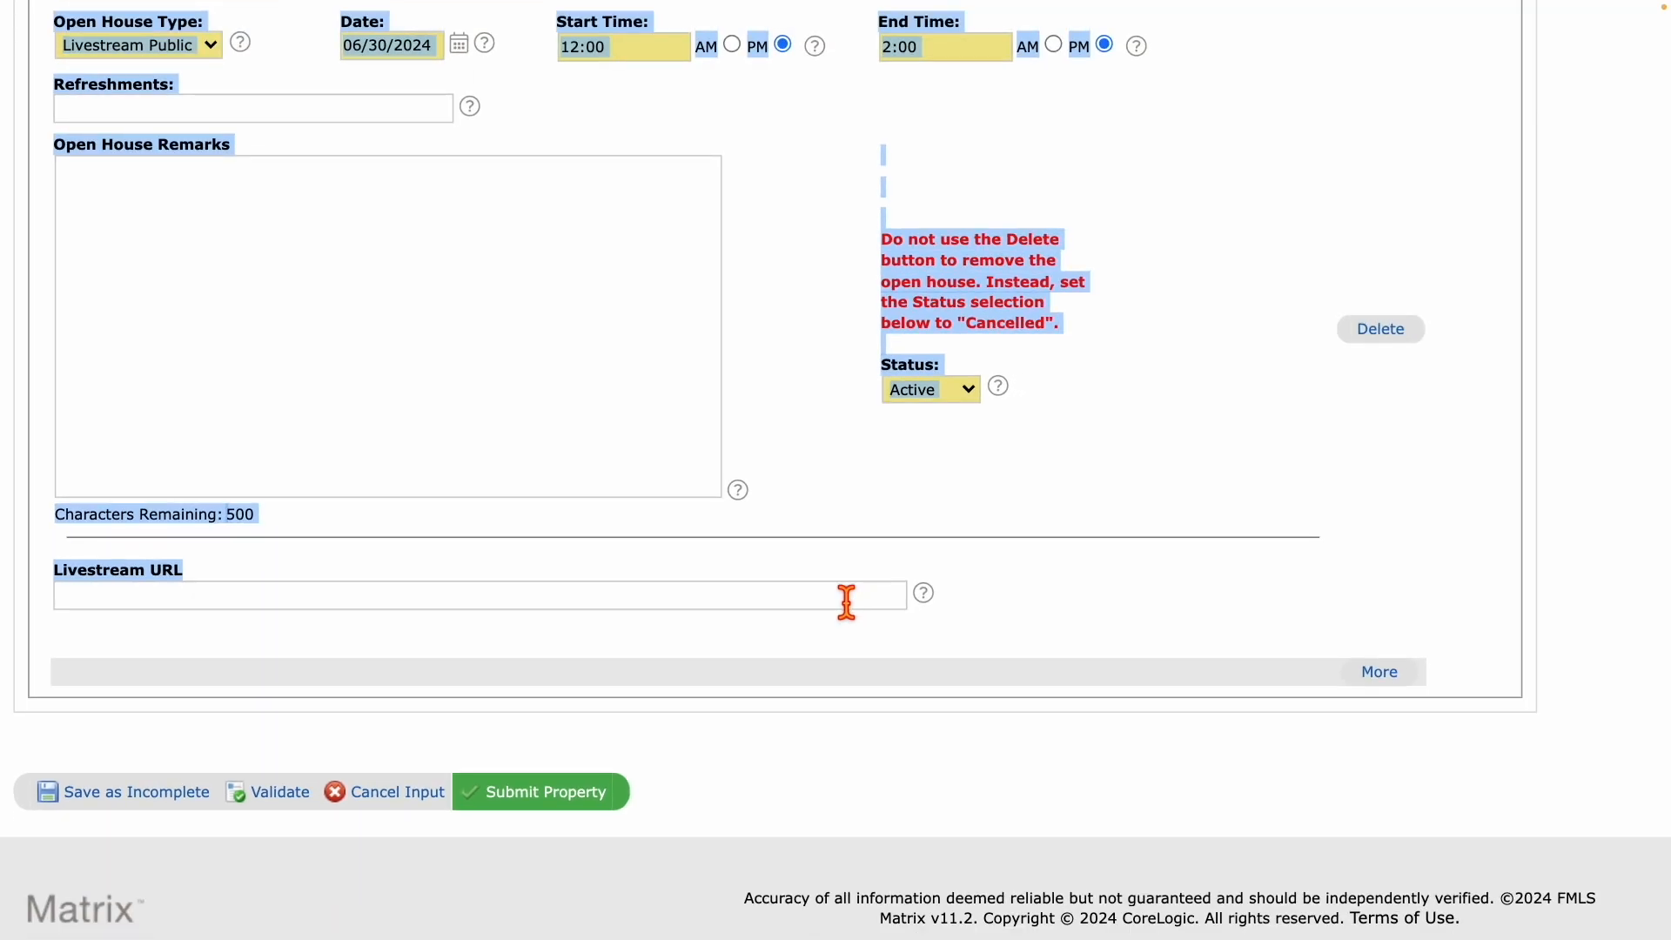
{"action": "left_click", "coordinate": [253, 607]}
{"action": "type", "text": "Paste in the link"}
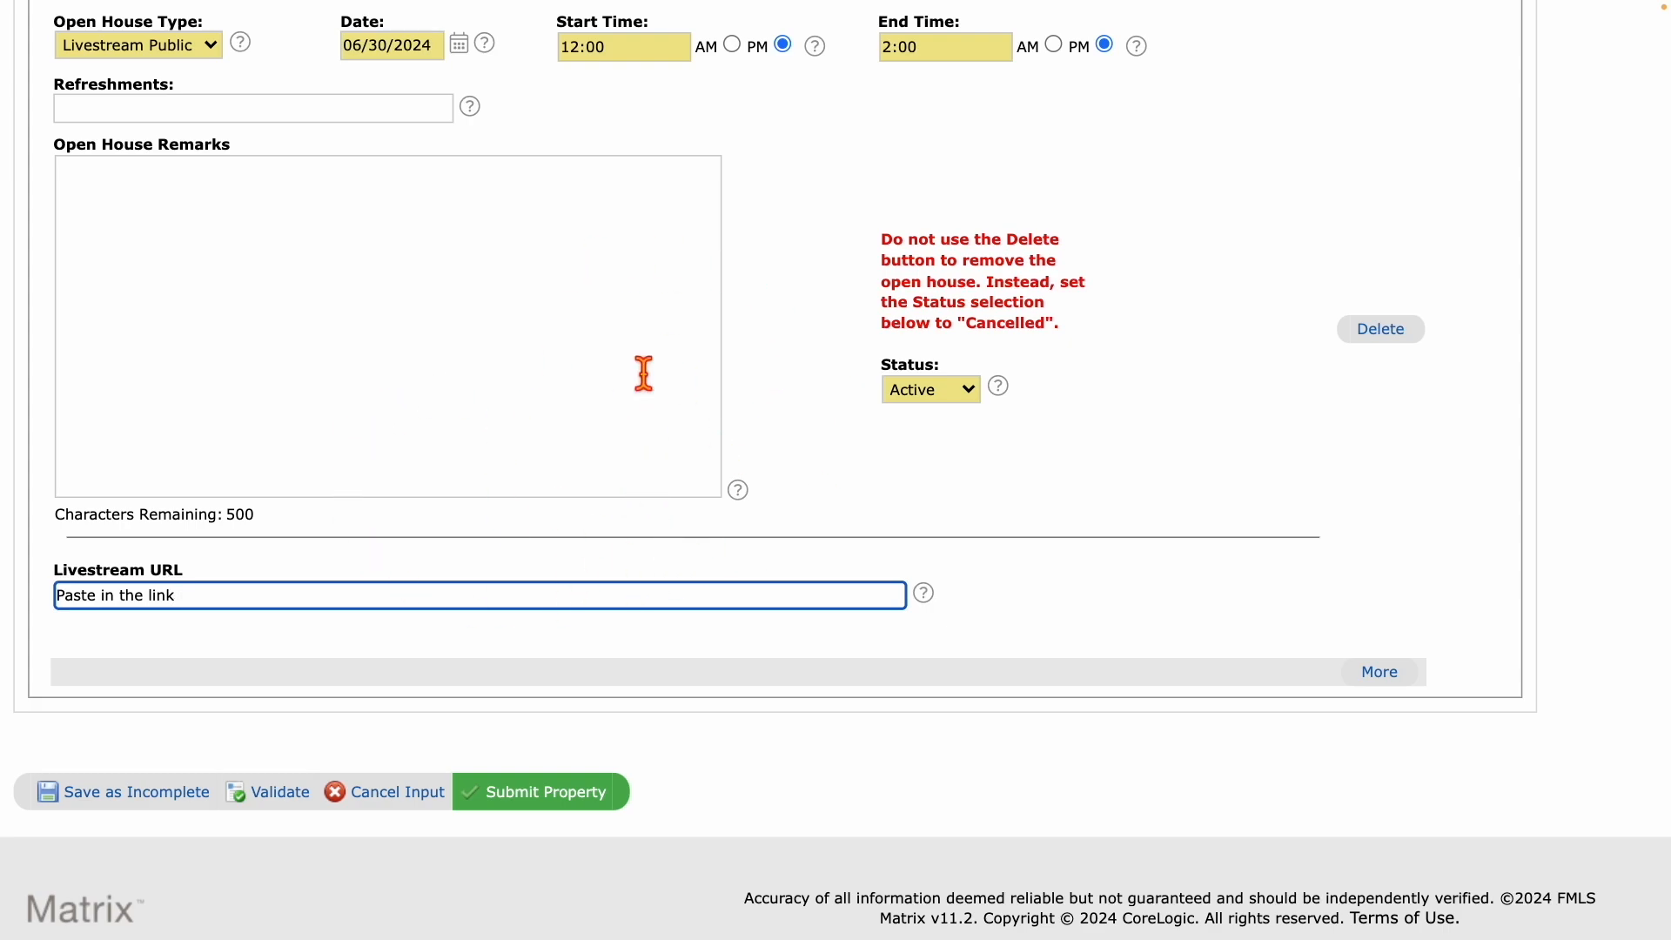
Cancel the open house input, then cancel the Manage Virtual Tours input.
{"action": "left_click", "coordinate": [393, 797]}
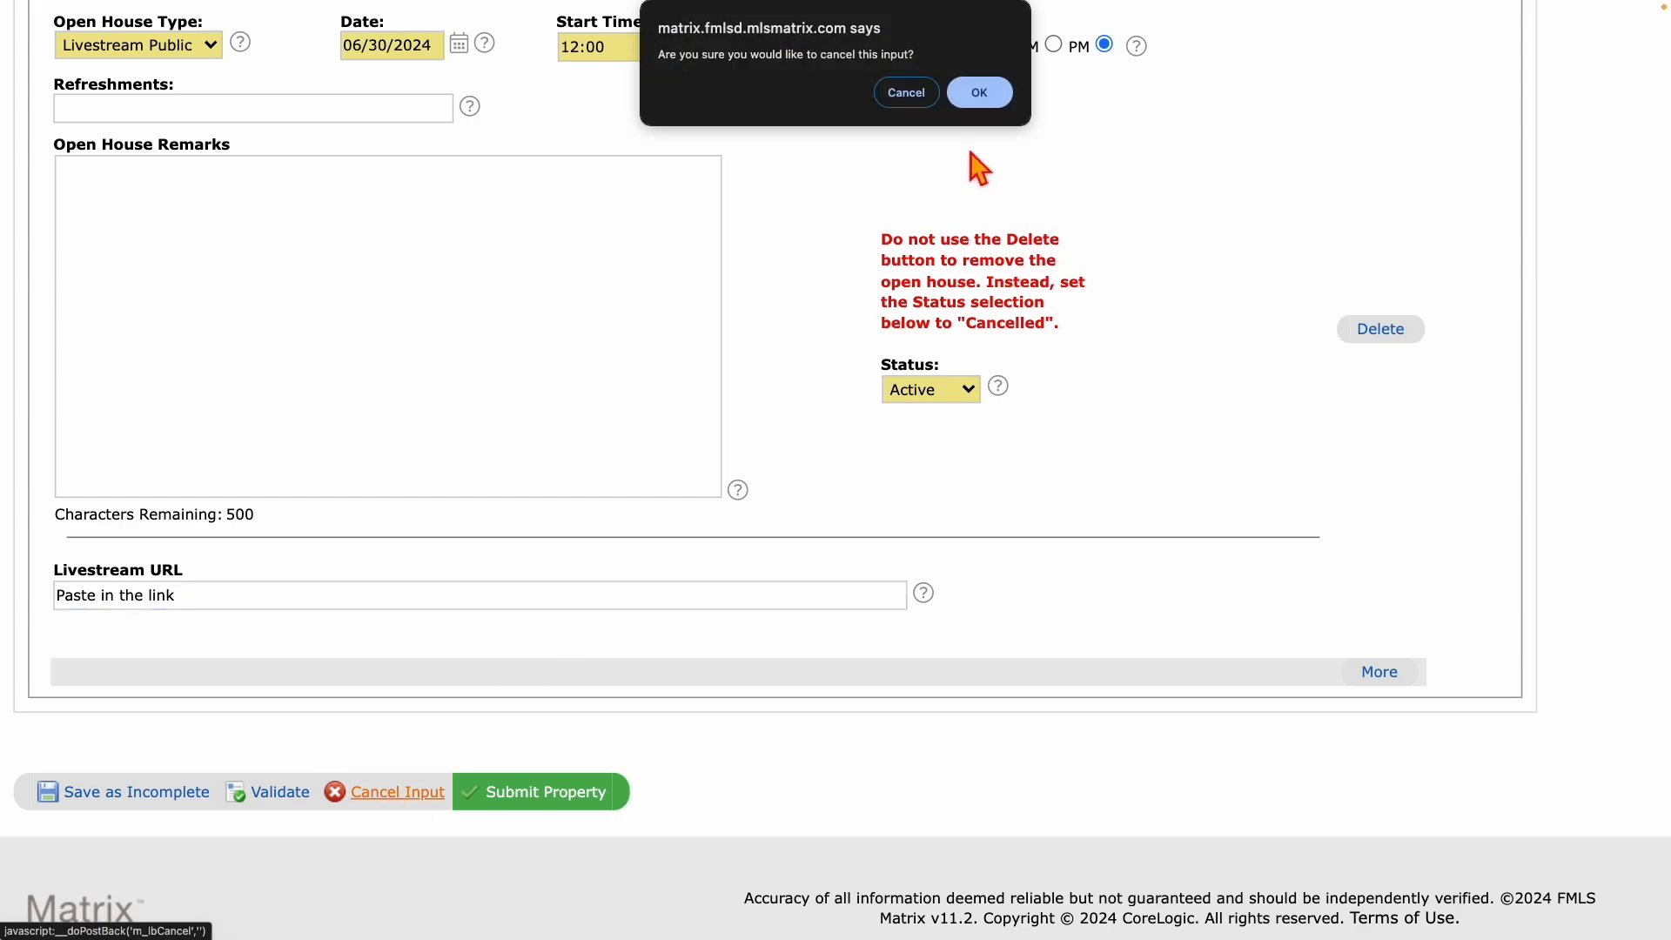
{"action": "left_click", "coordinate": [981, 93]}
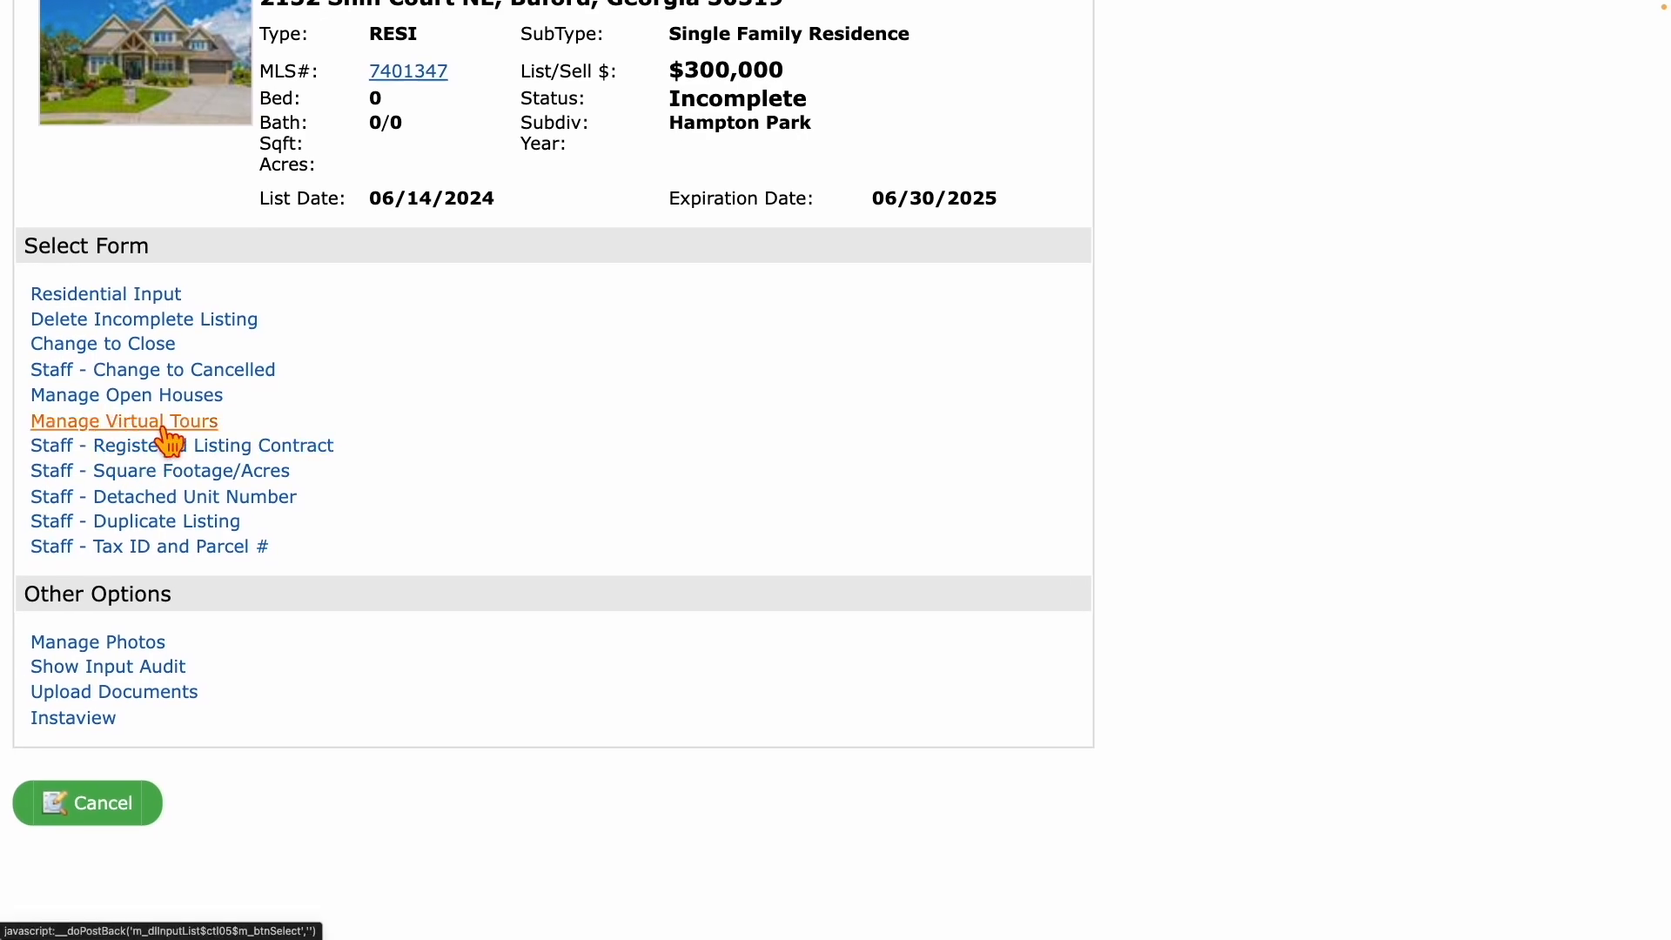
{"action": "left_click", "coordinate": [143, 427]}
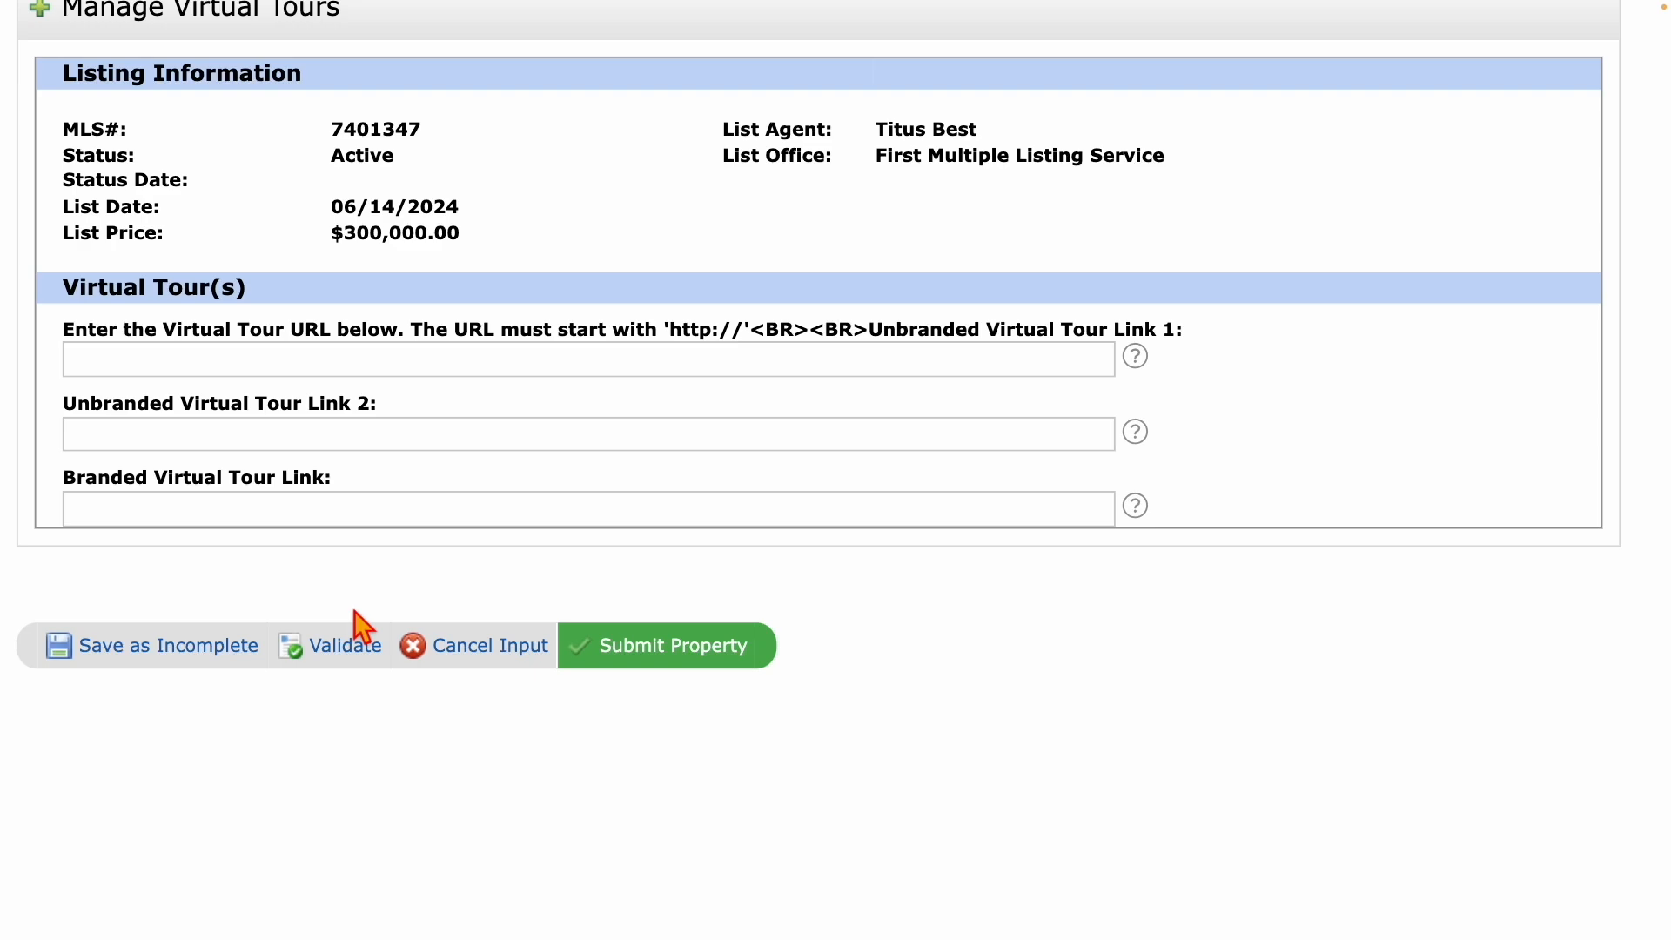
{"action": "left_click", "coordinate": [503, 651]}
{"action": "left_click", "coordinate": [978, 96]}
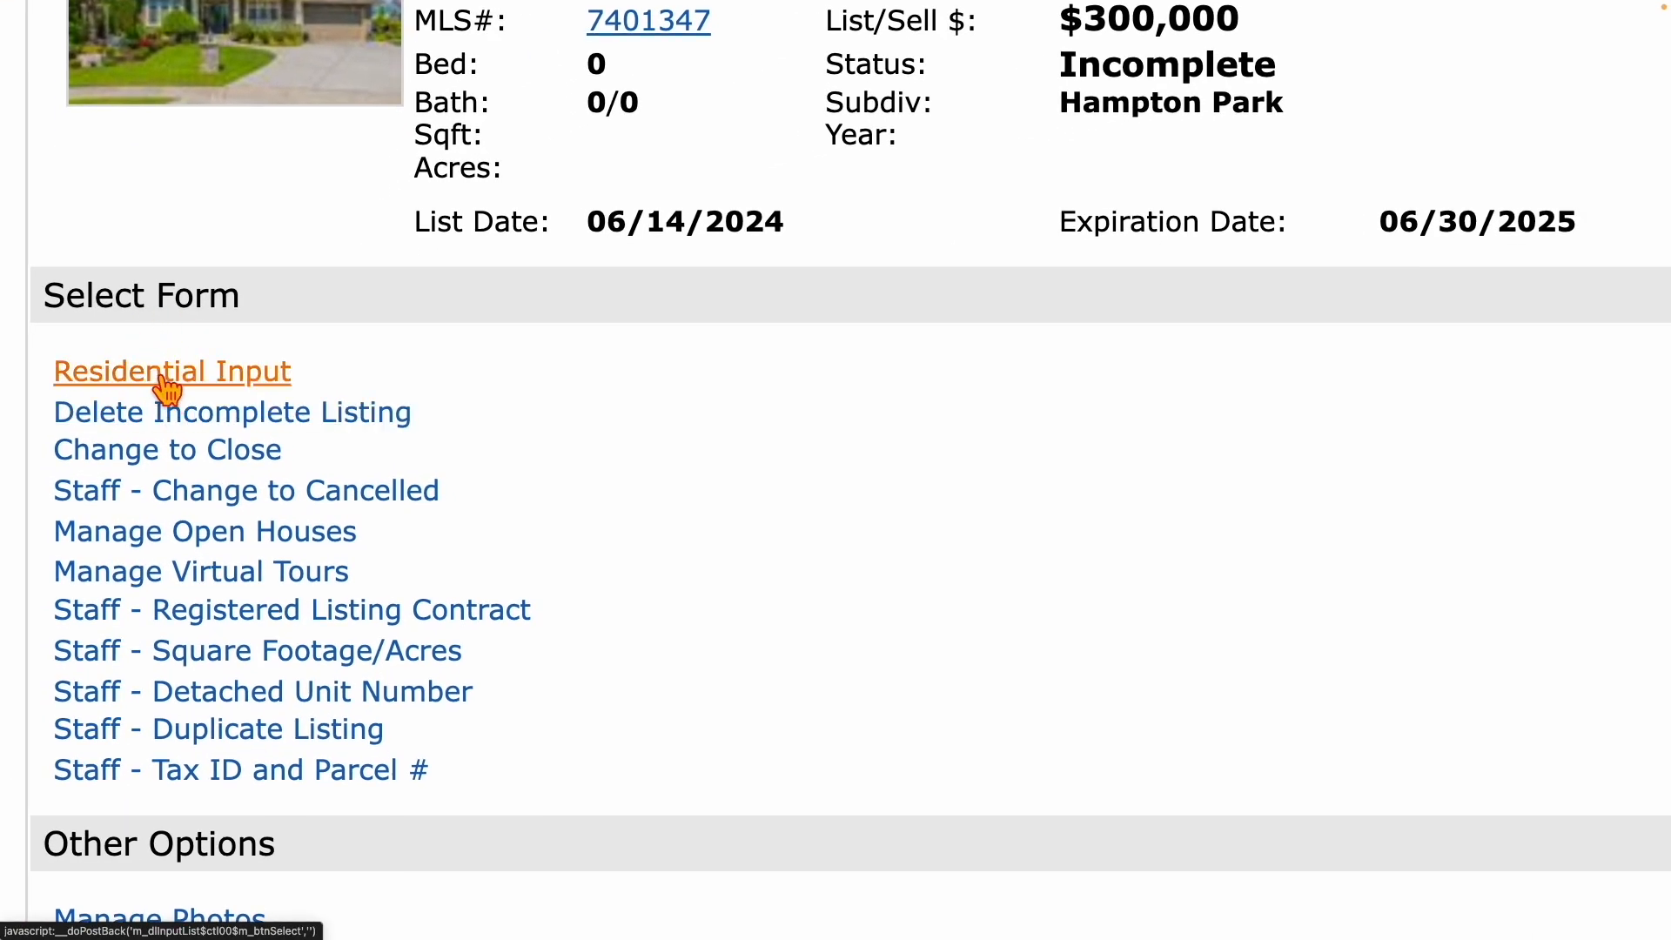
Open Residential Input at Remarks and review Remarks/Directions and Additional Information fields.
{"action": "left_click", "coordinate": [164, 376]}
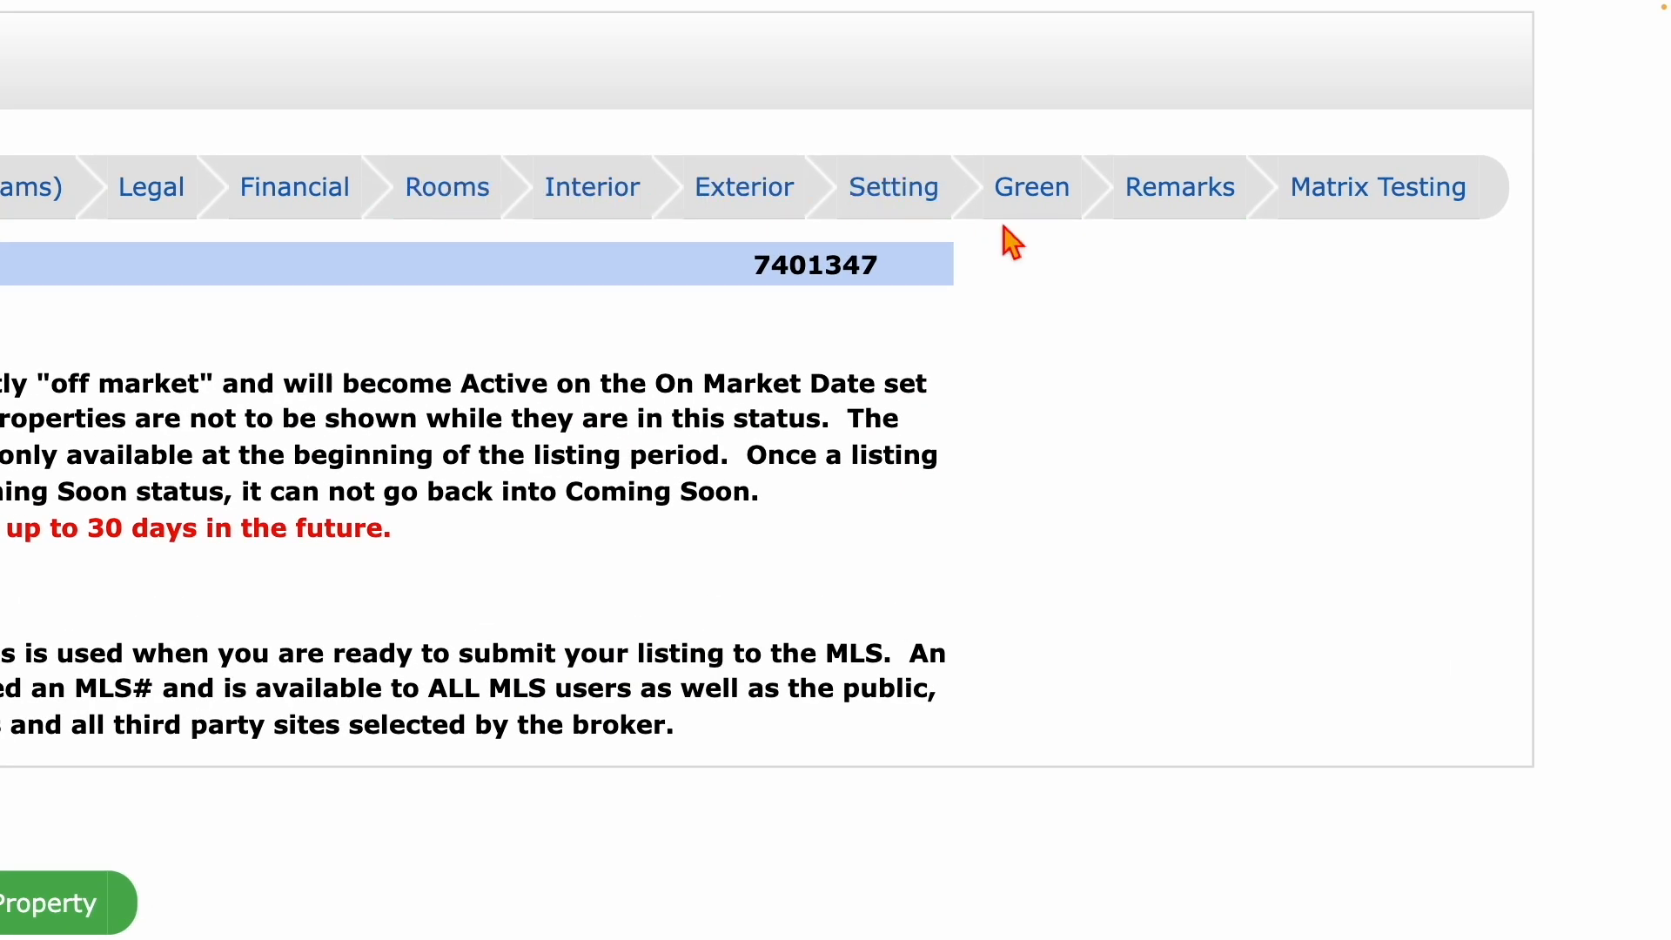
{"action": "left_click", "coordinate": [1177, 200]}
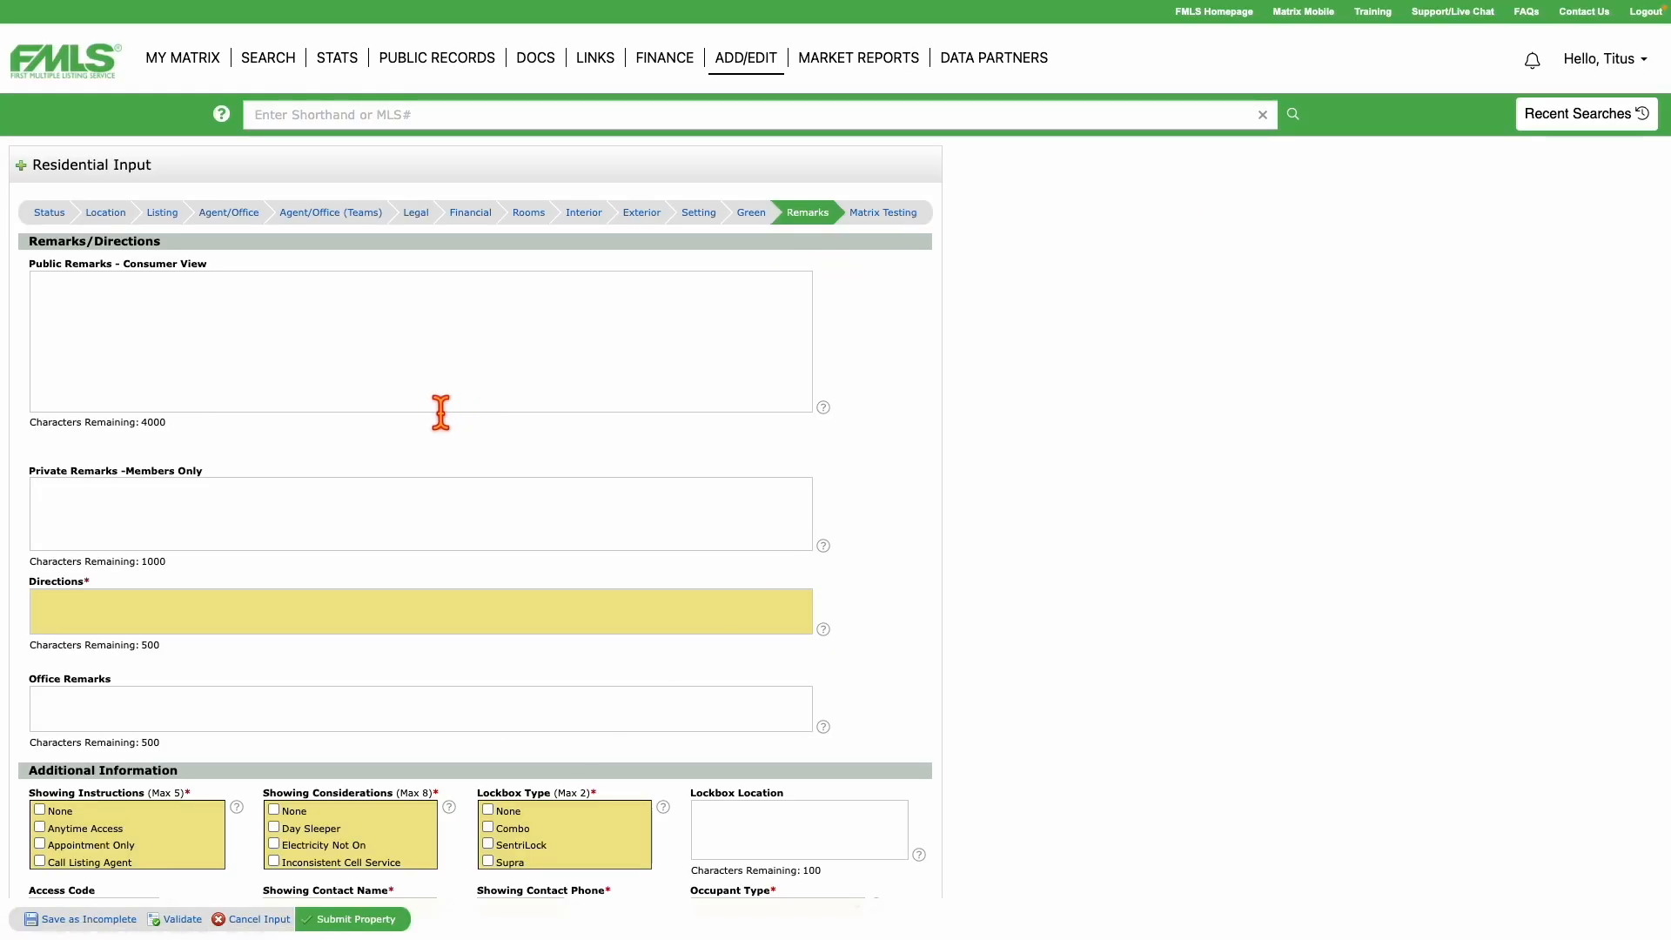
{"action": "scroll", "coordinate": [440, 413], "scroll_direction": "down", "scroll_amount": 3}
{"action": "scroll", "coordinate": [440, 413], "scroll_direction": "up", "scroll_amount": 3}
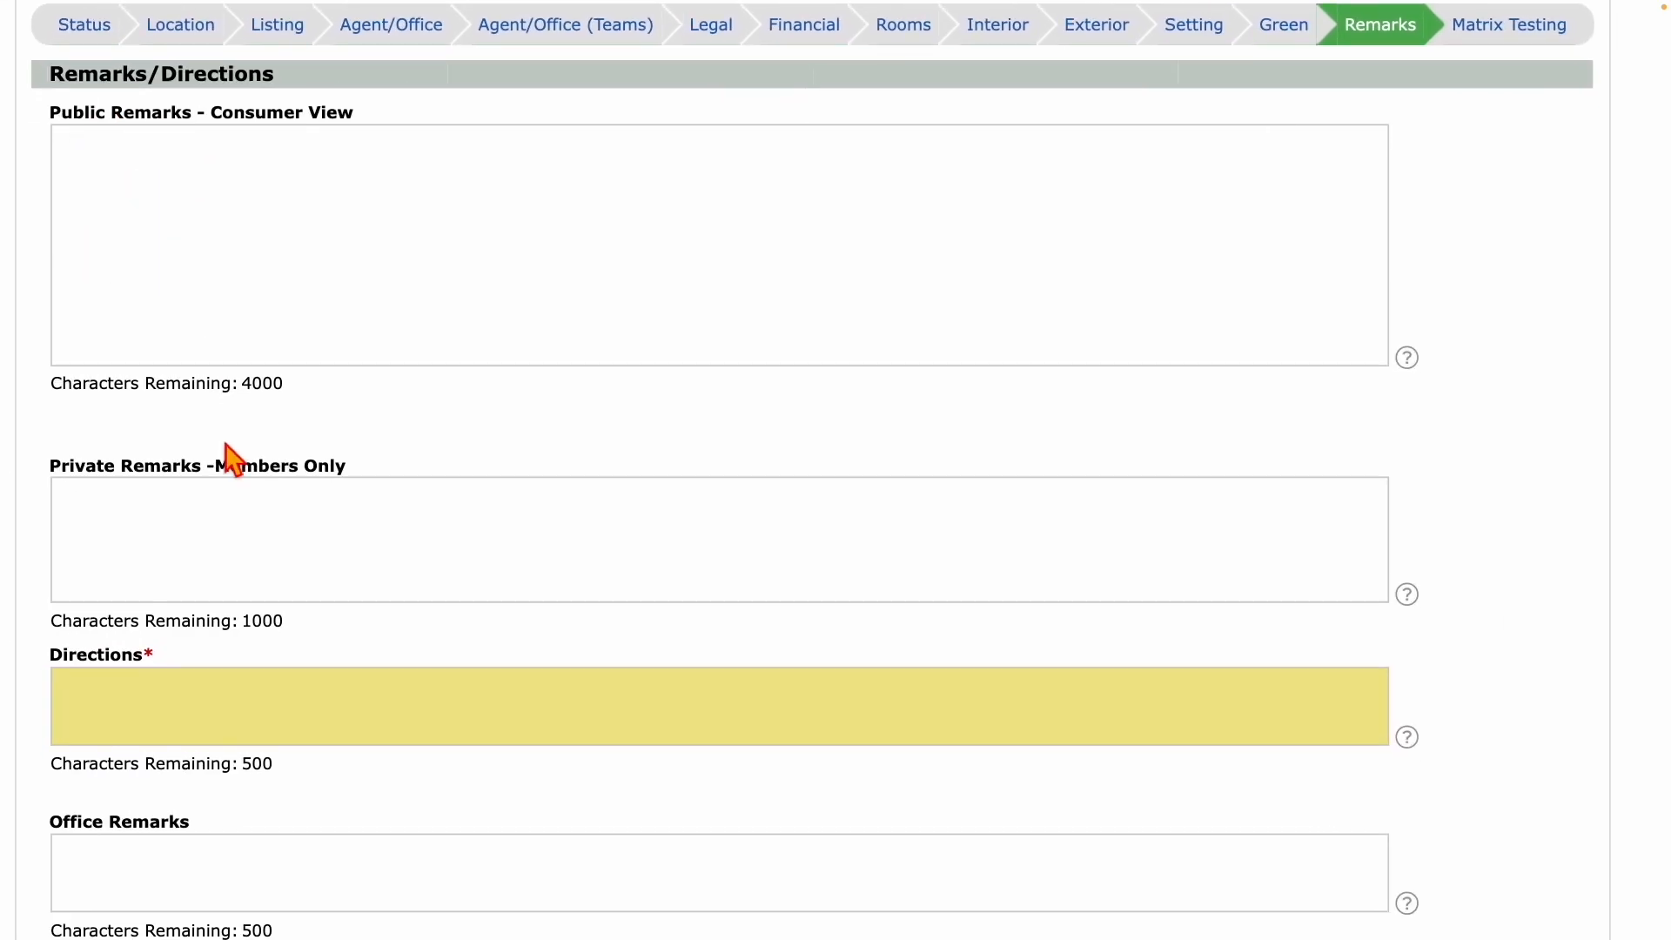
{"action": "scroll", "coordinate": [235, 483], "scroll_direction": "down", "scroll_amount": 4}
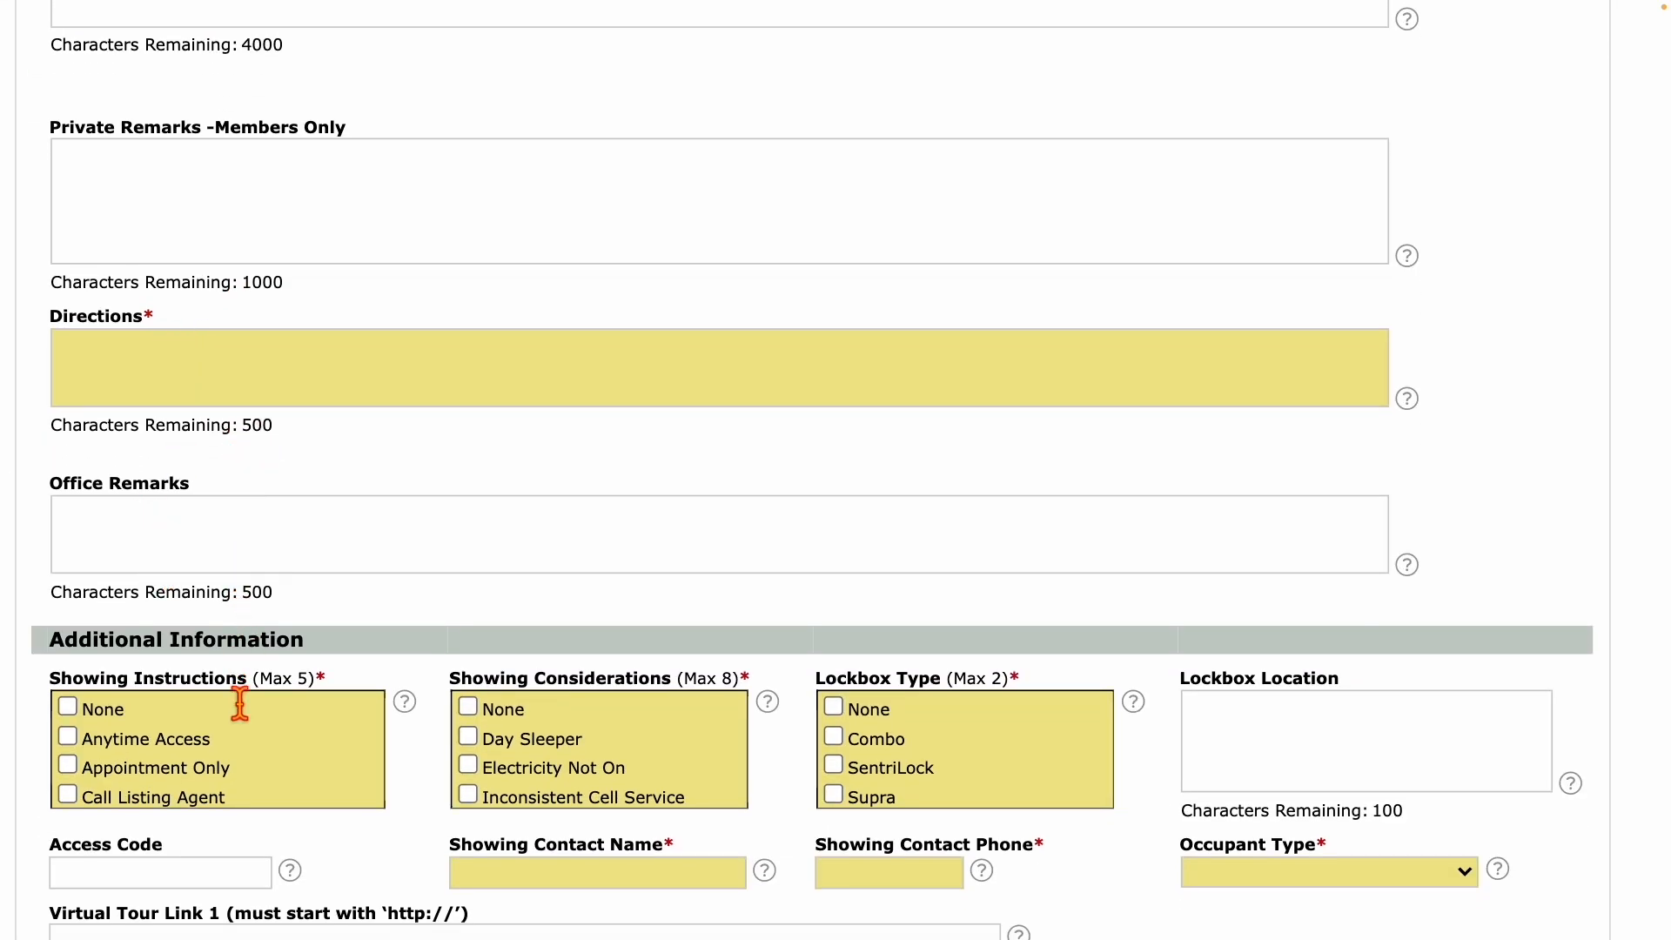
{"action": "scroll", "coordinate": [274, 783], "scroll_direction": "down", "scroll_amount": 5}
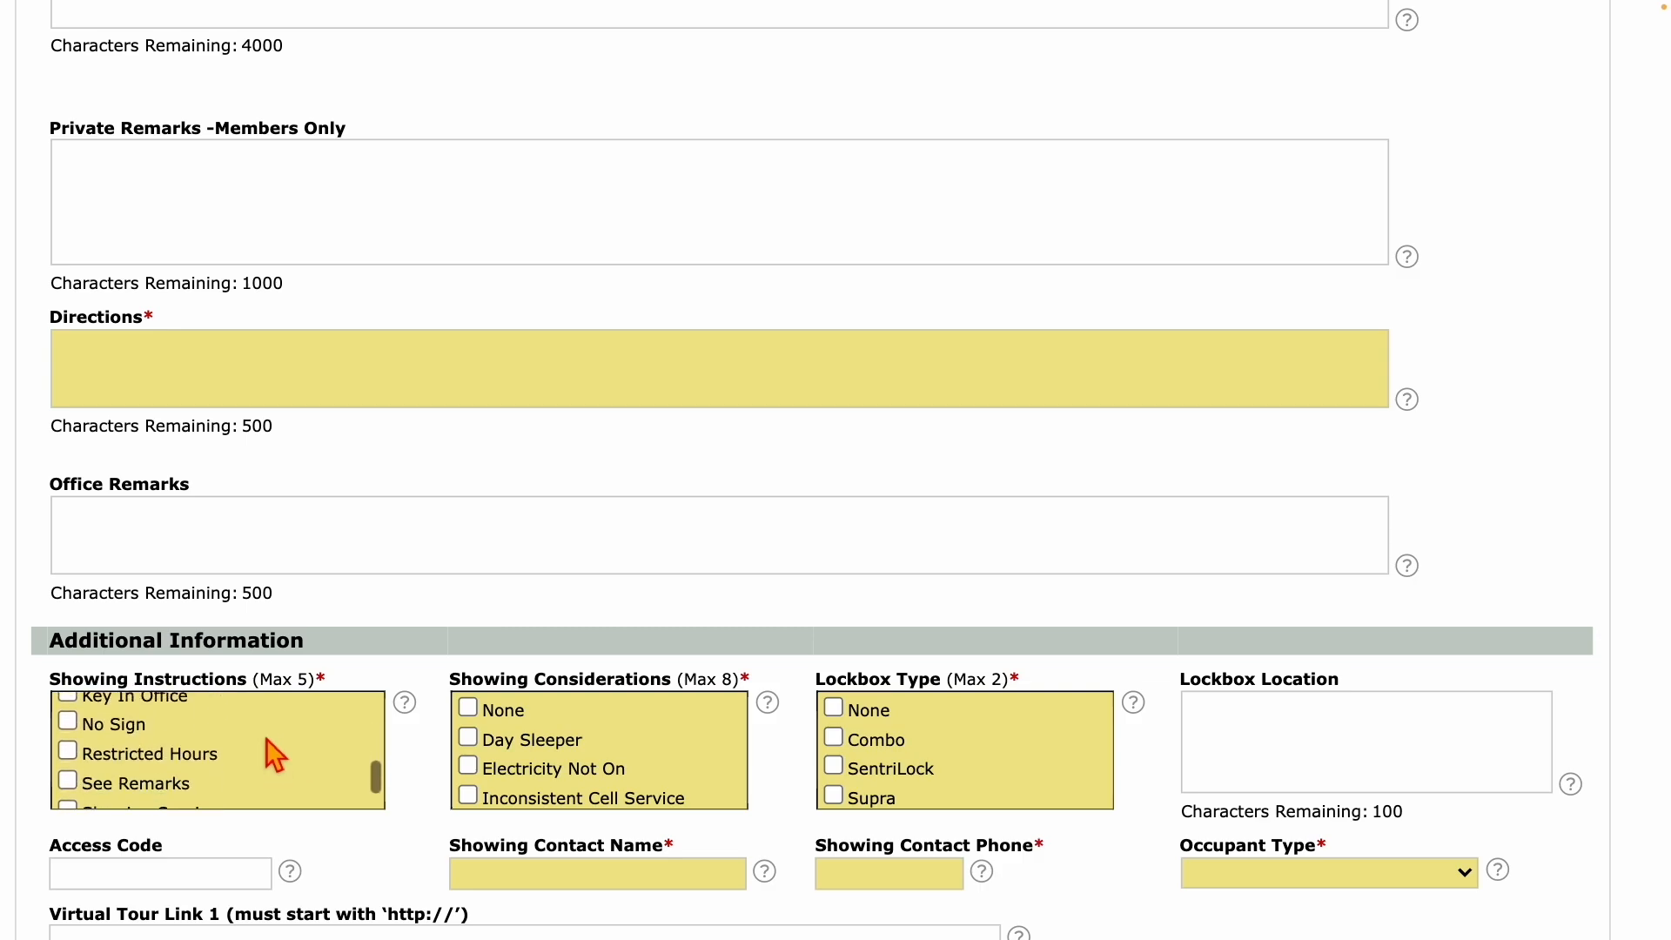
{"action": "scroll", "coordinate": [391, 886], "scroll_direction": "down", "scroll_amount": 2}
{"action": "scroll", "coordinate": [391, 888], "scroll_direction": "down", "scroll_amount": 1}
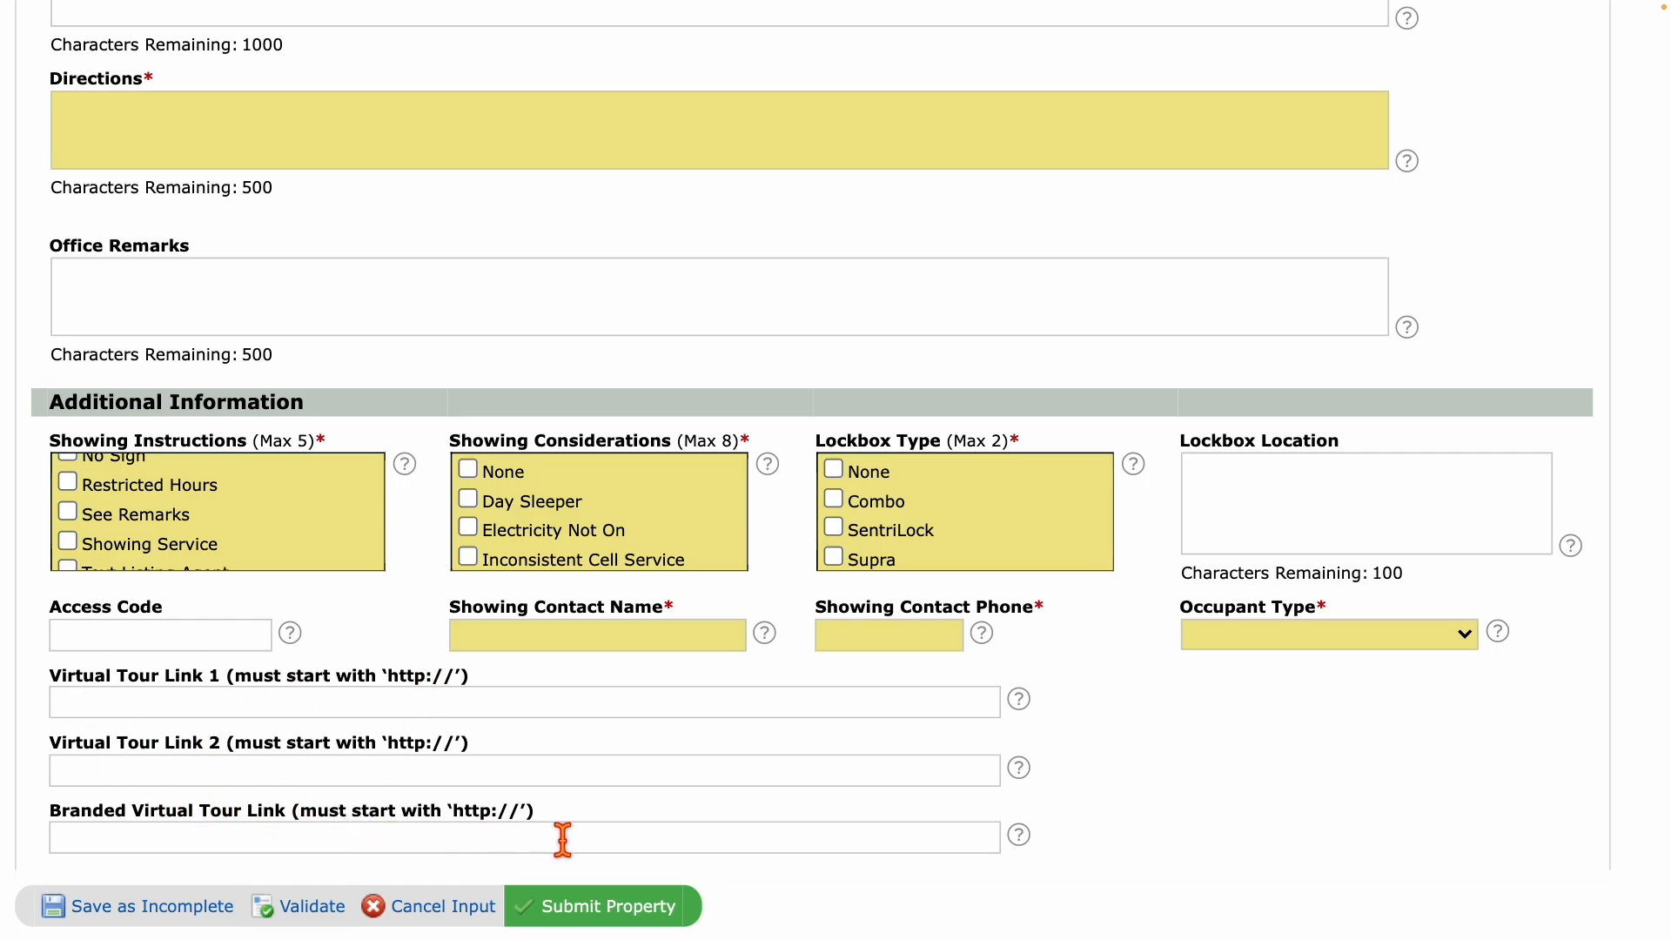
{"action": "scroll", "coordinate": [595, 725], "scroll_direction": "up", "scroll_amount": 4}
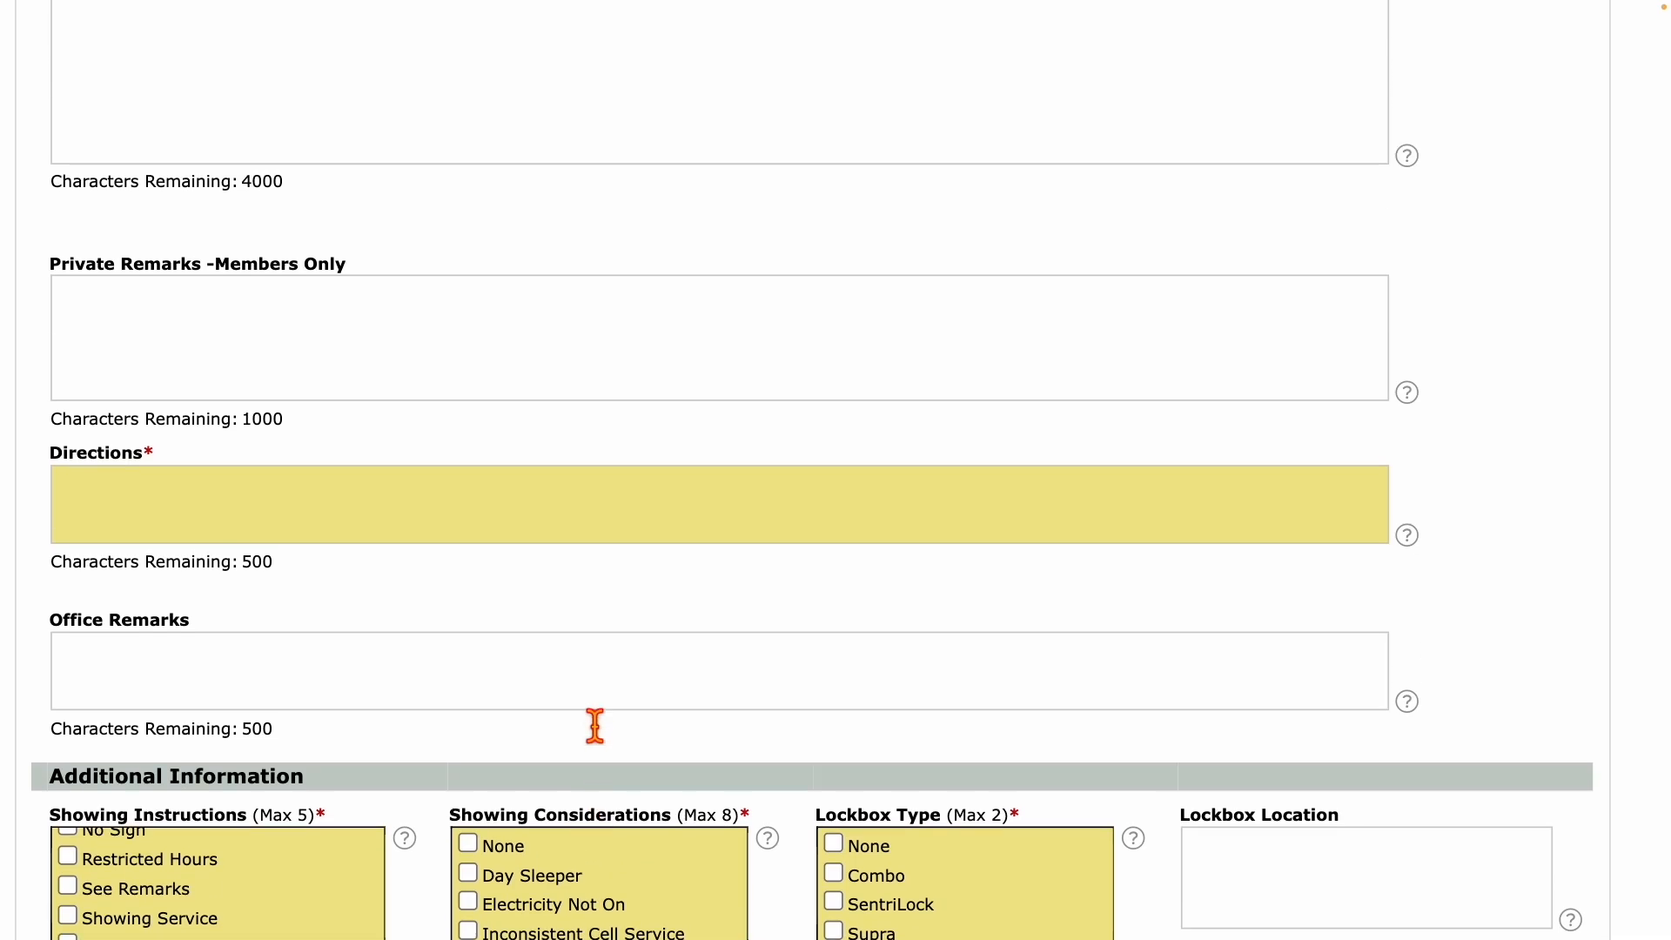
{"action": "scroll", "coordinate": [594, 725], "scroll_direction": "up", "scroll_amount": 6}
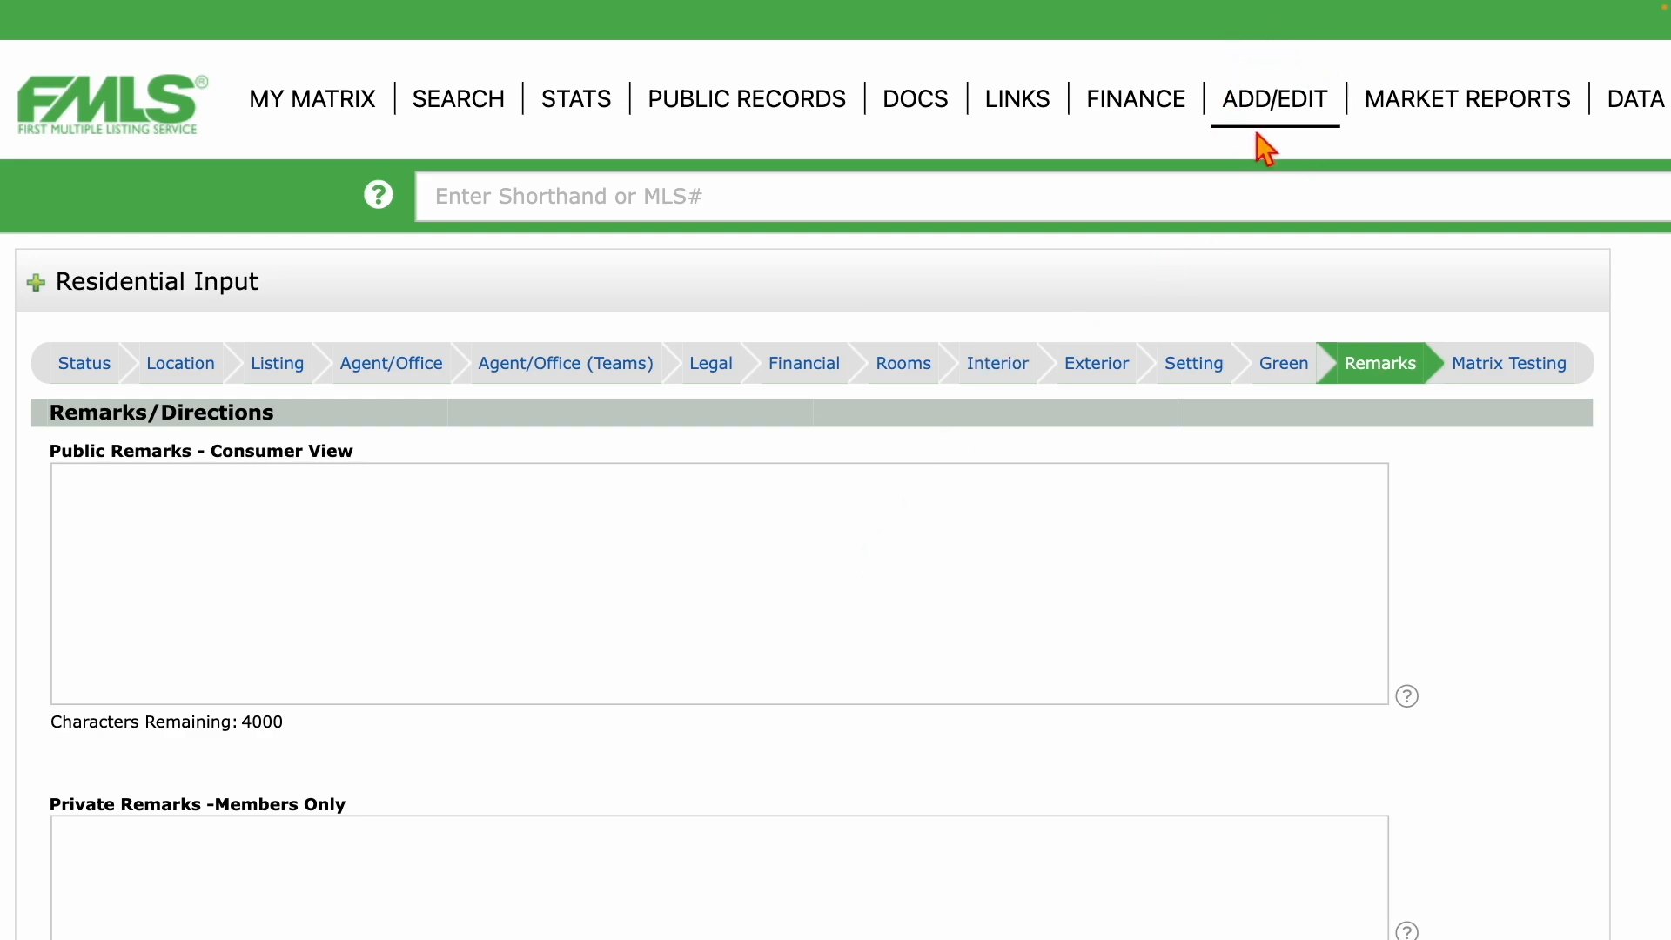
{"action": "left_click", "coordinate": [1275, 109]}
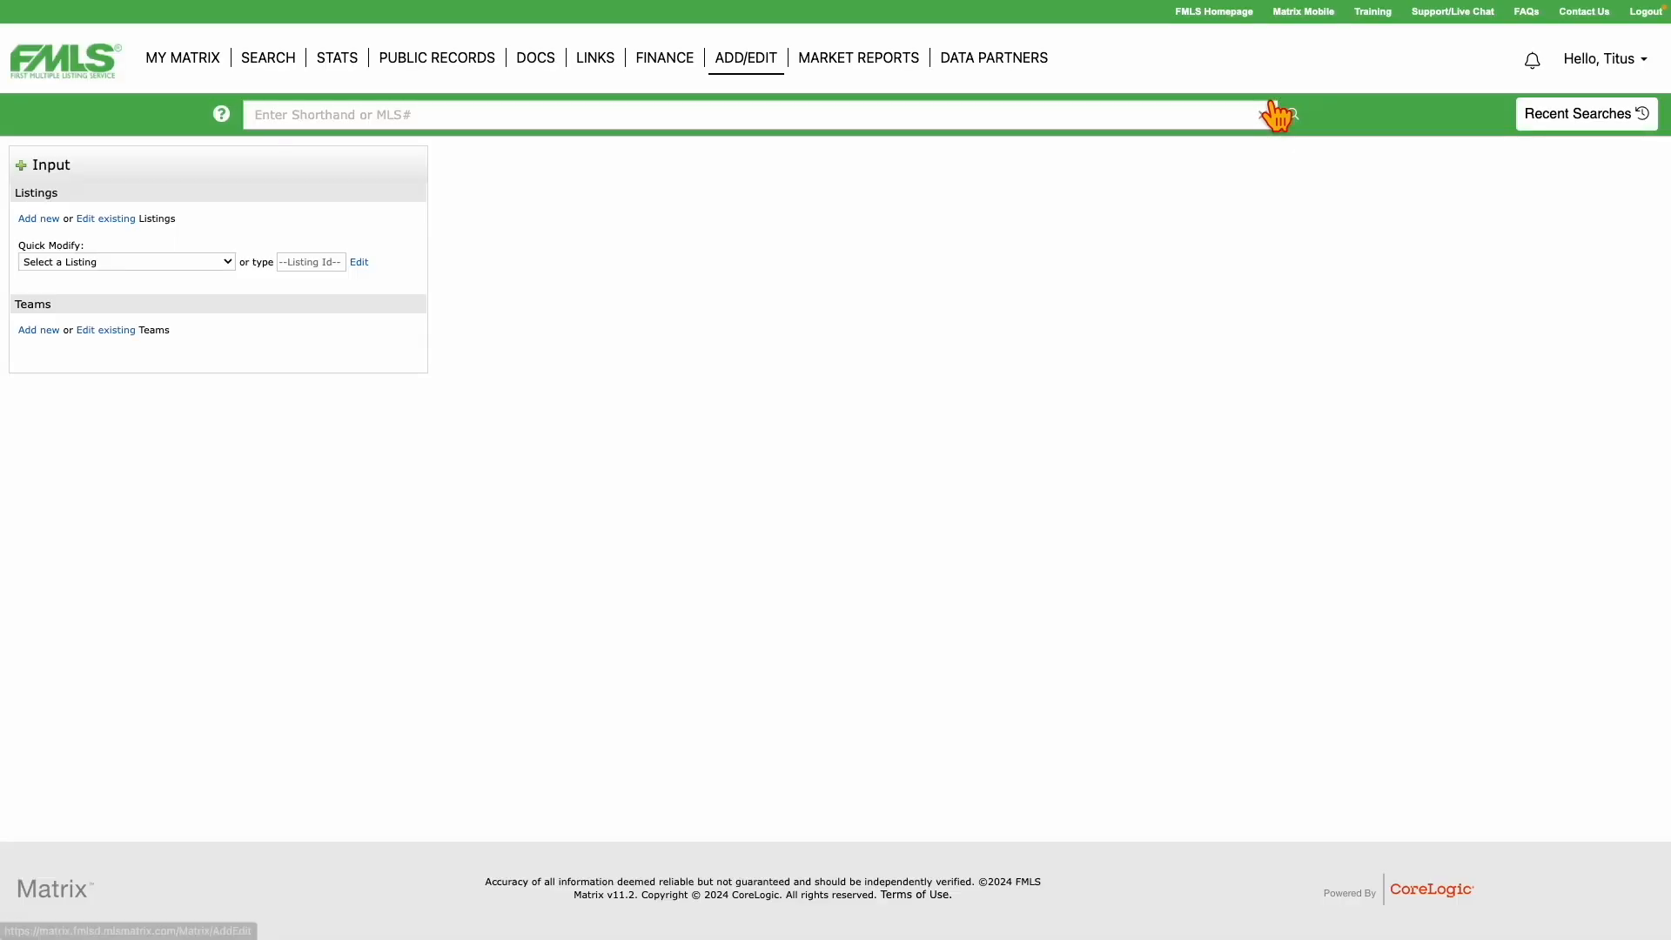
{"action": "left_click", "coordinate": [127, 262]}
{"action": "left_click", "coordinate": [122, 283]}
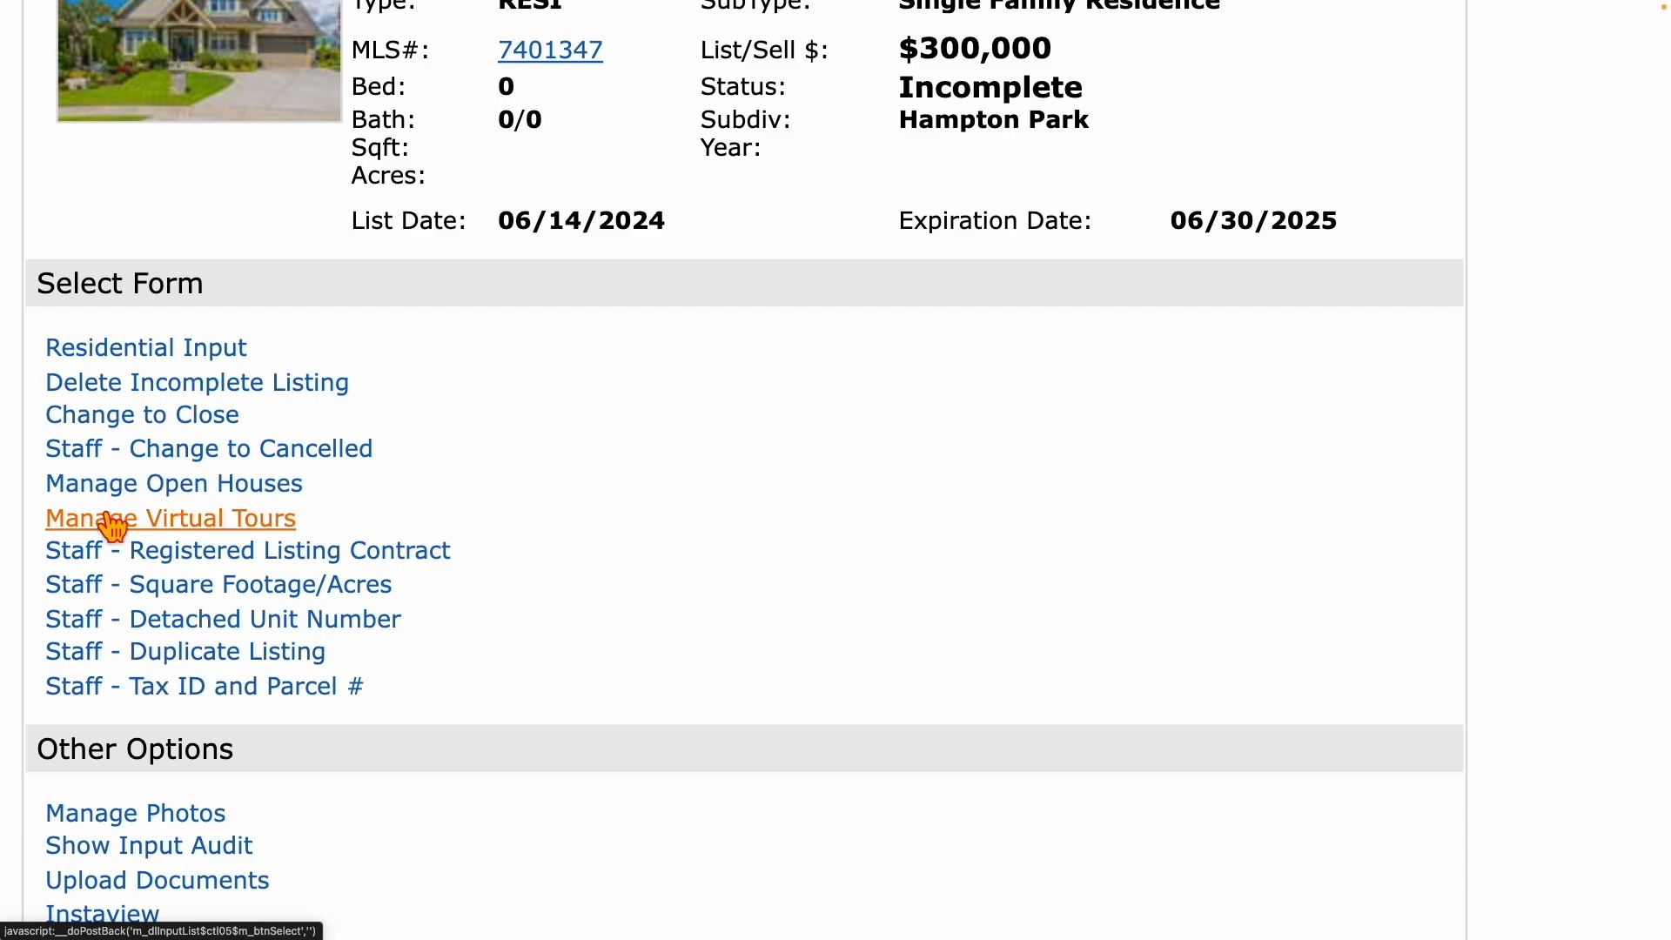
{"action": "left_click", "coordinate": [205, 524]}
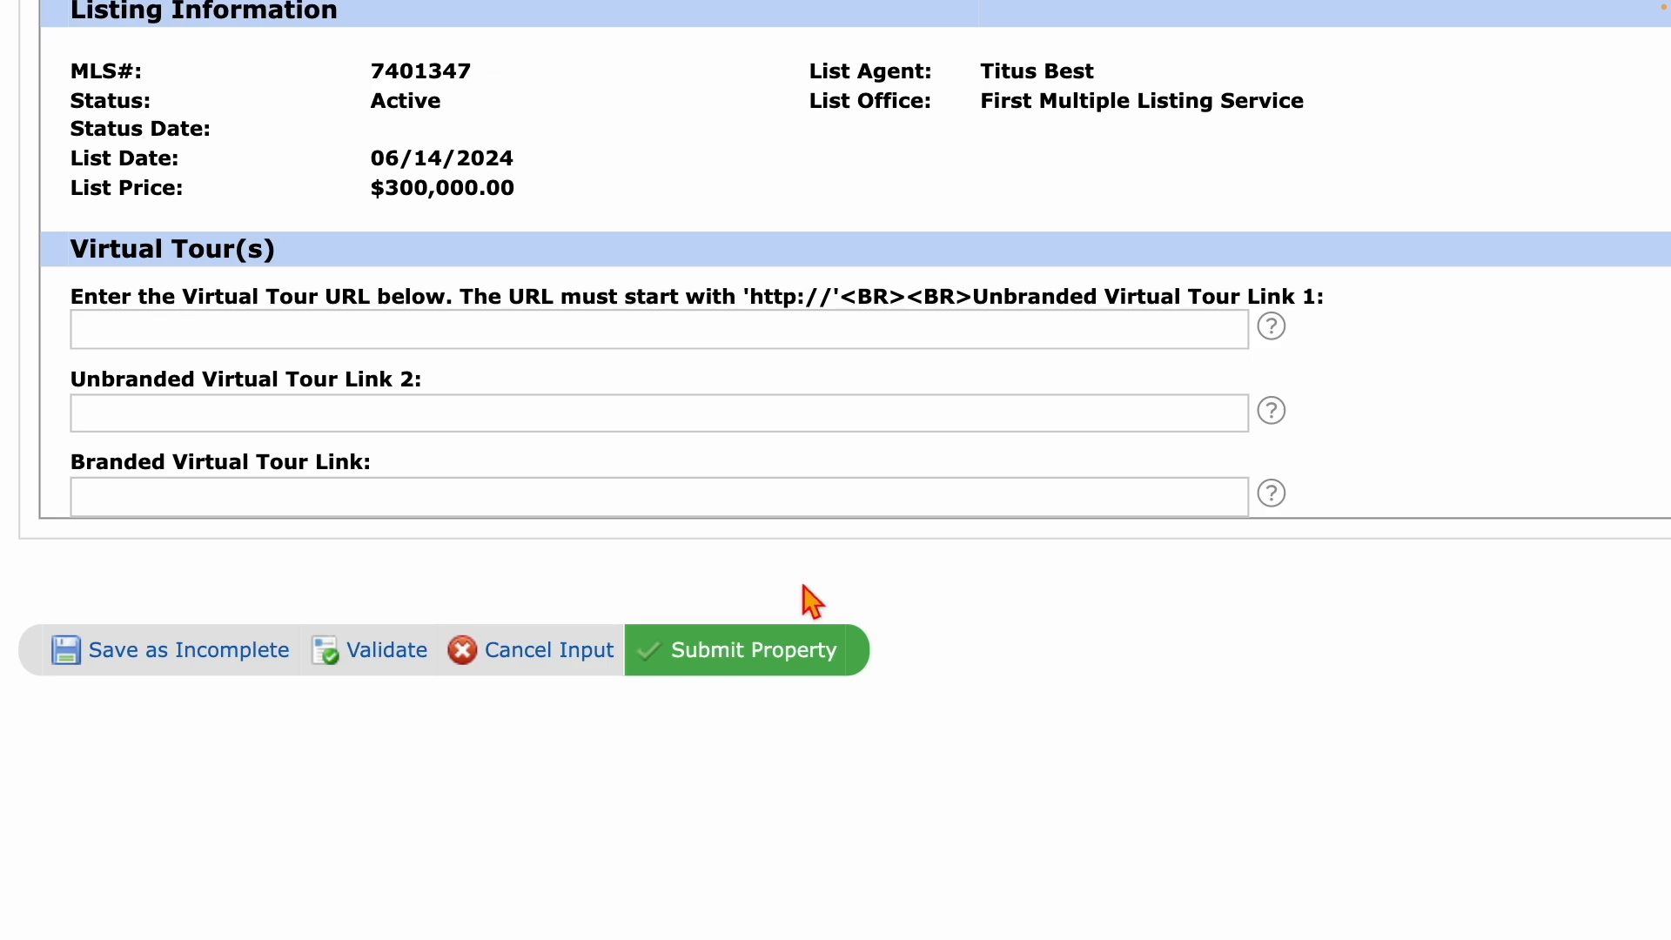
{"action": "left_click", "coordinate": [550, 670]}
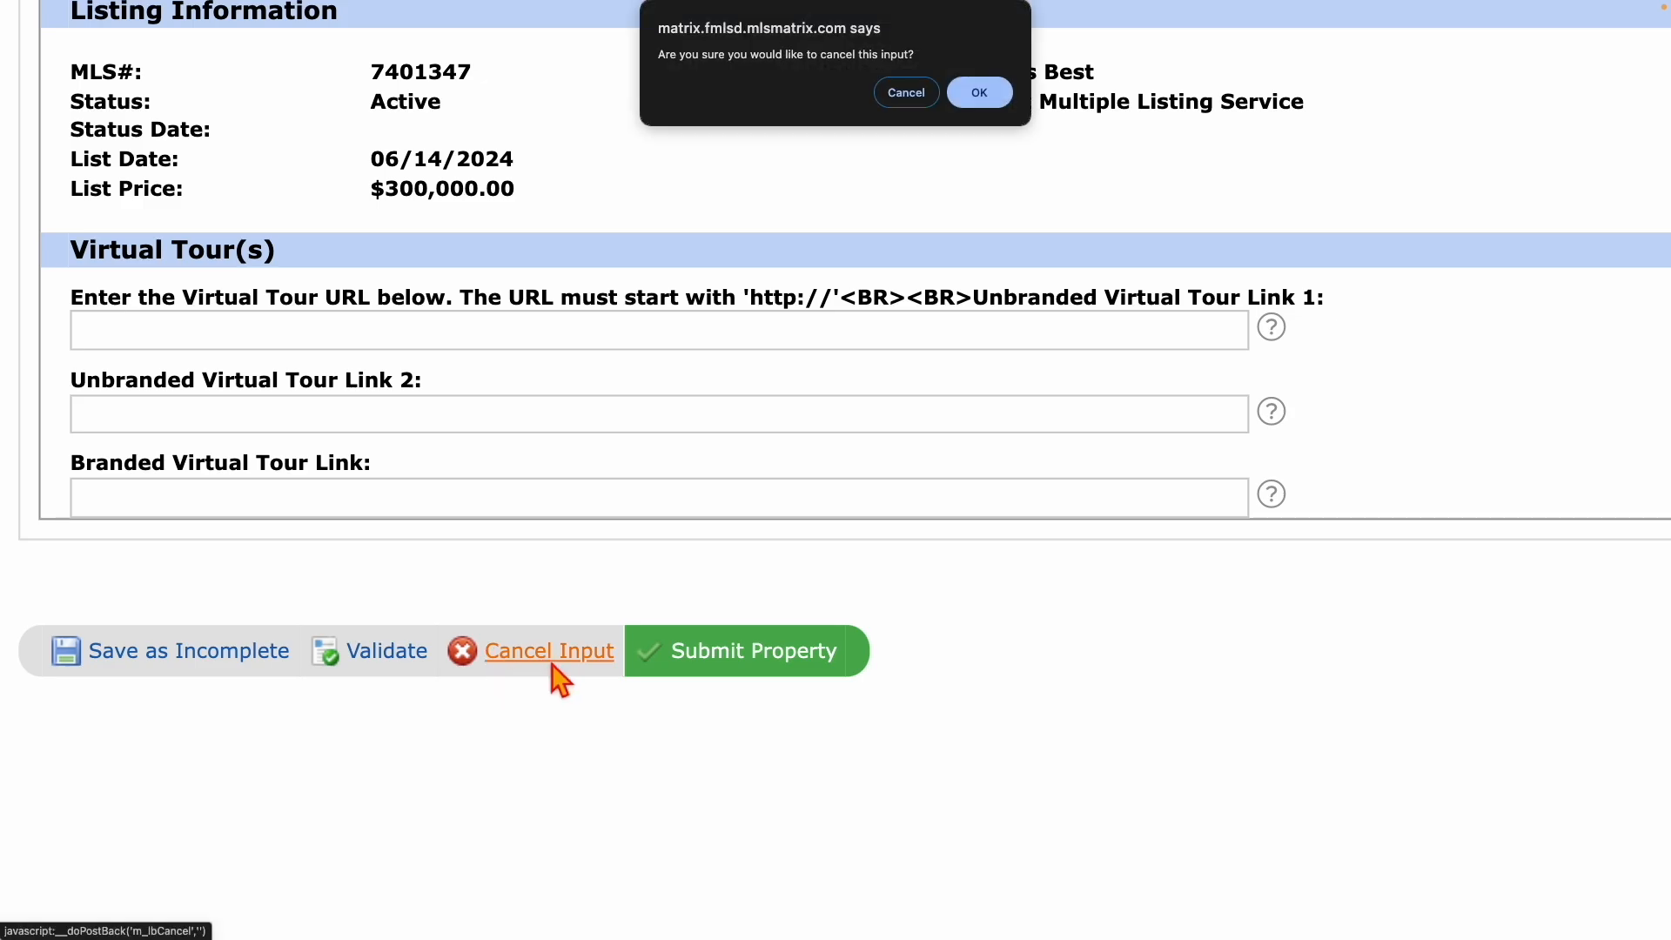
{"action": "left_click", "coordinate": [972, 92]}
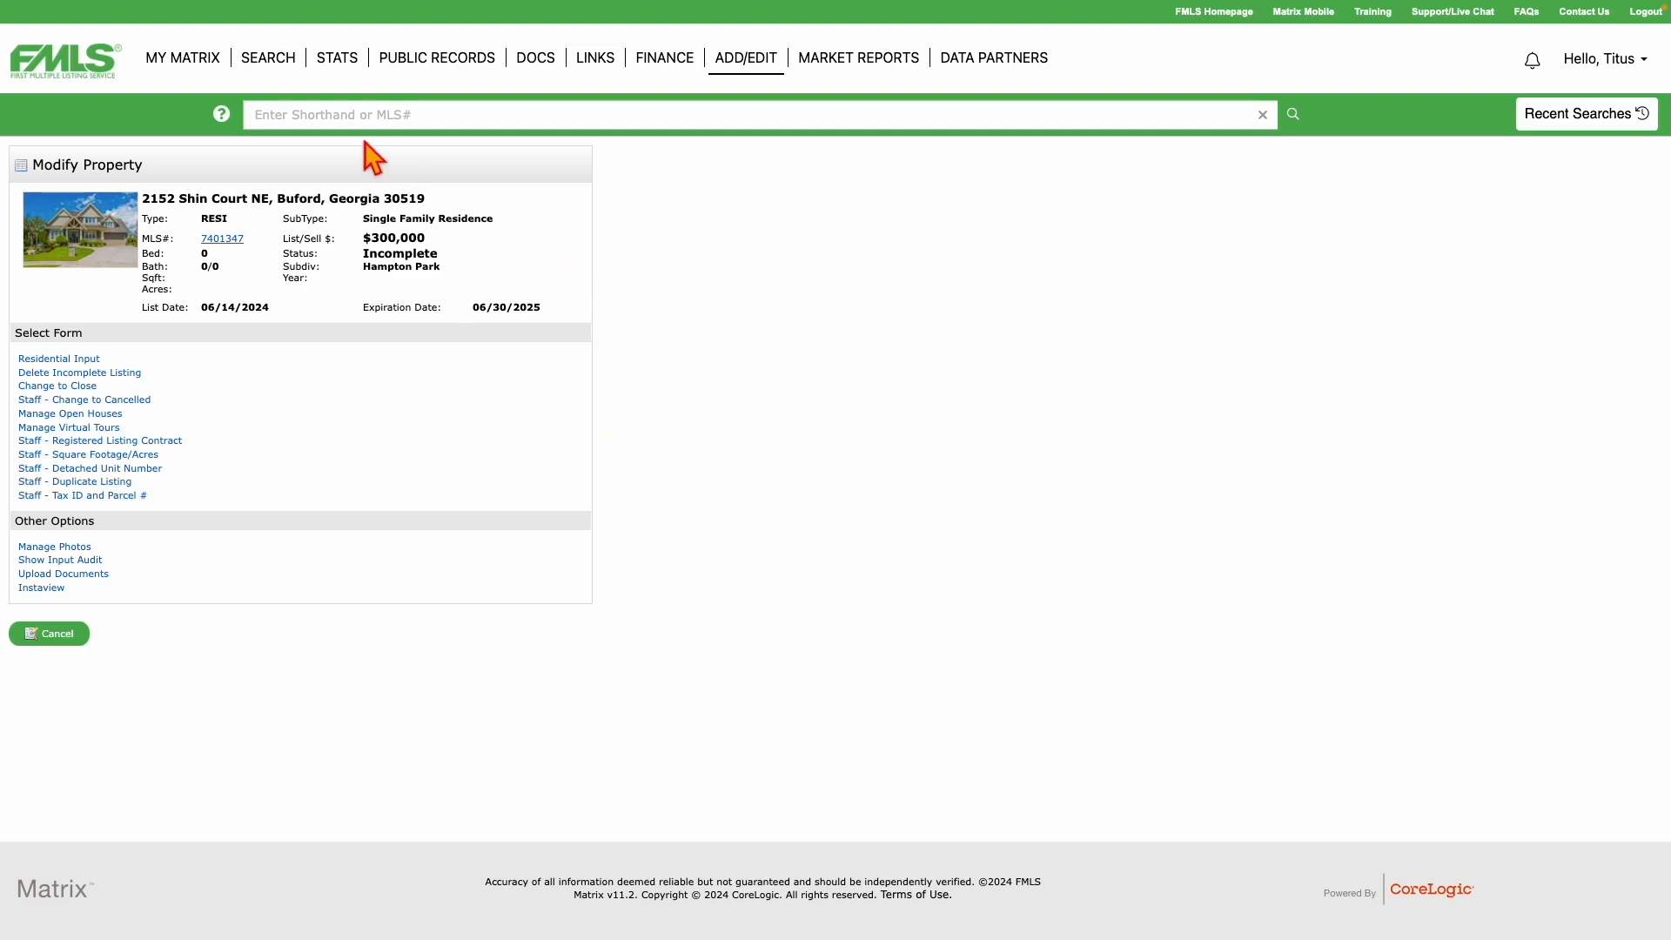
Search residential listings in Gwinnett - GA county, city Lawrenceville, and show the results.
{"action": "mouse_move", "coordinate": [265, 74]}
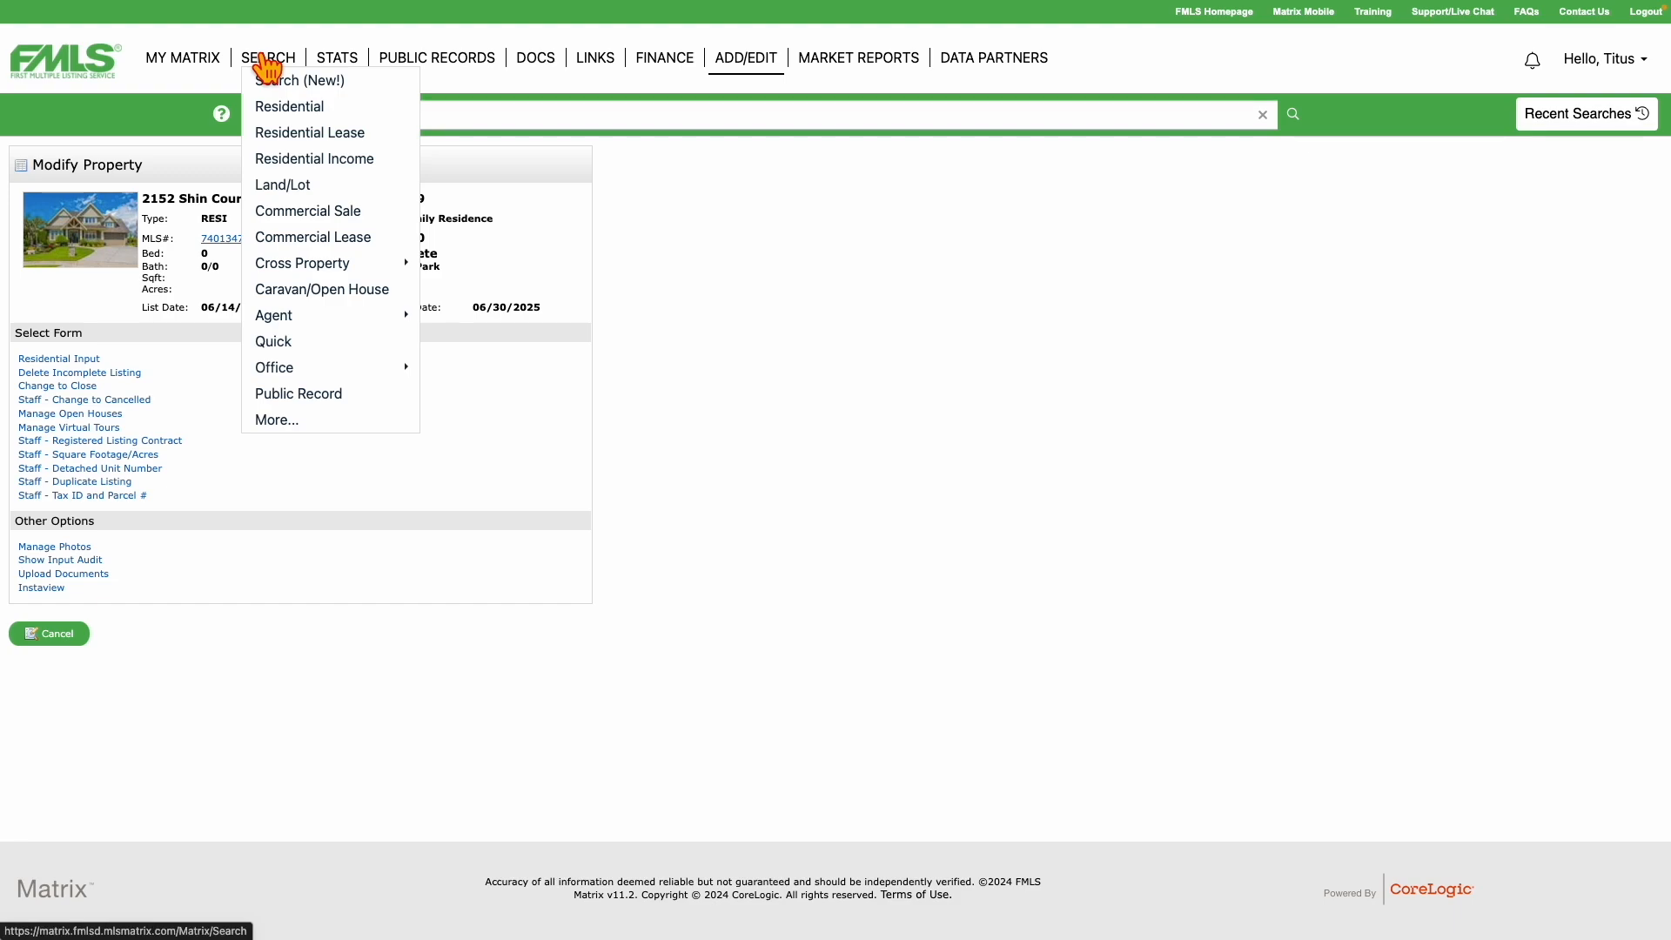
{"action": "left_click", "coordinate": [284, 108]}
{"action": "left_click", "coordinate": [371, 466]}
{"action": "type", "text": "Gwinnett"}
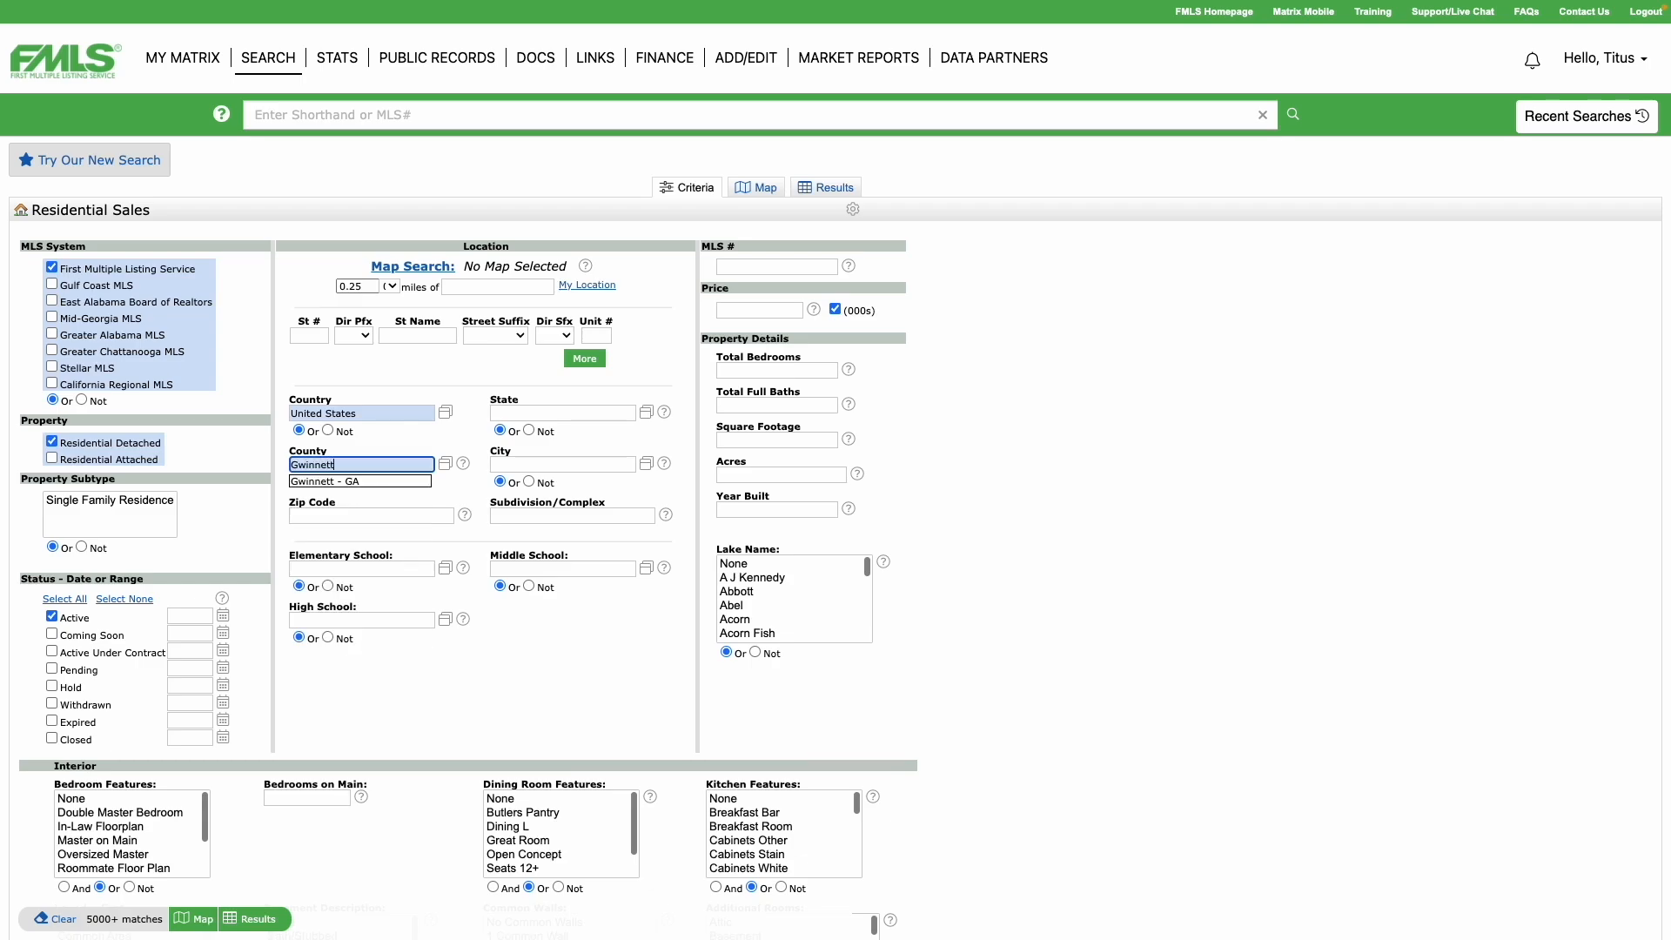
{"action": "left_click", "coordinate": [380, 483]}
{"action": "left_click", "coordinate": [529, 466]}
{"action": "type", "text": "La"}
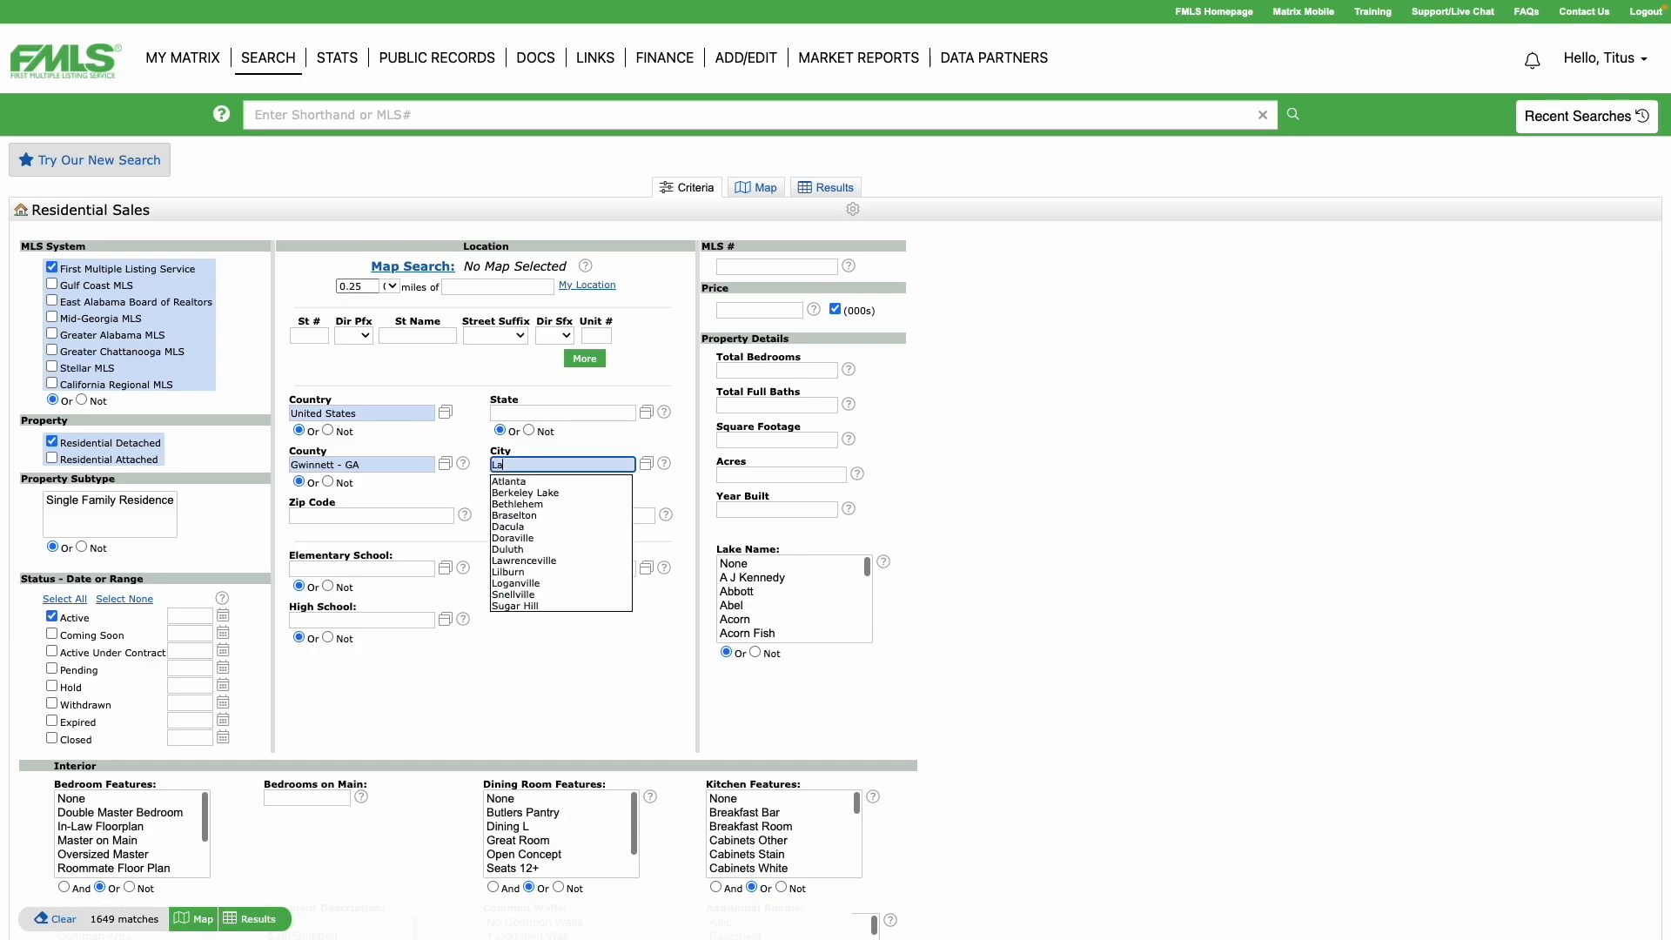
{"action": "type", "text": "wr"}
{"action": "left_click", "coordinate": [515, 482]}
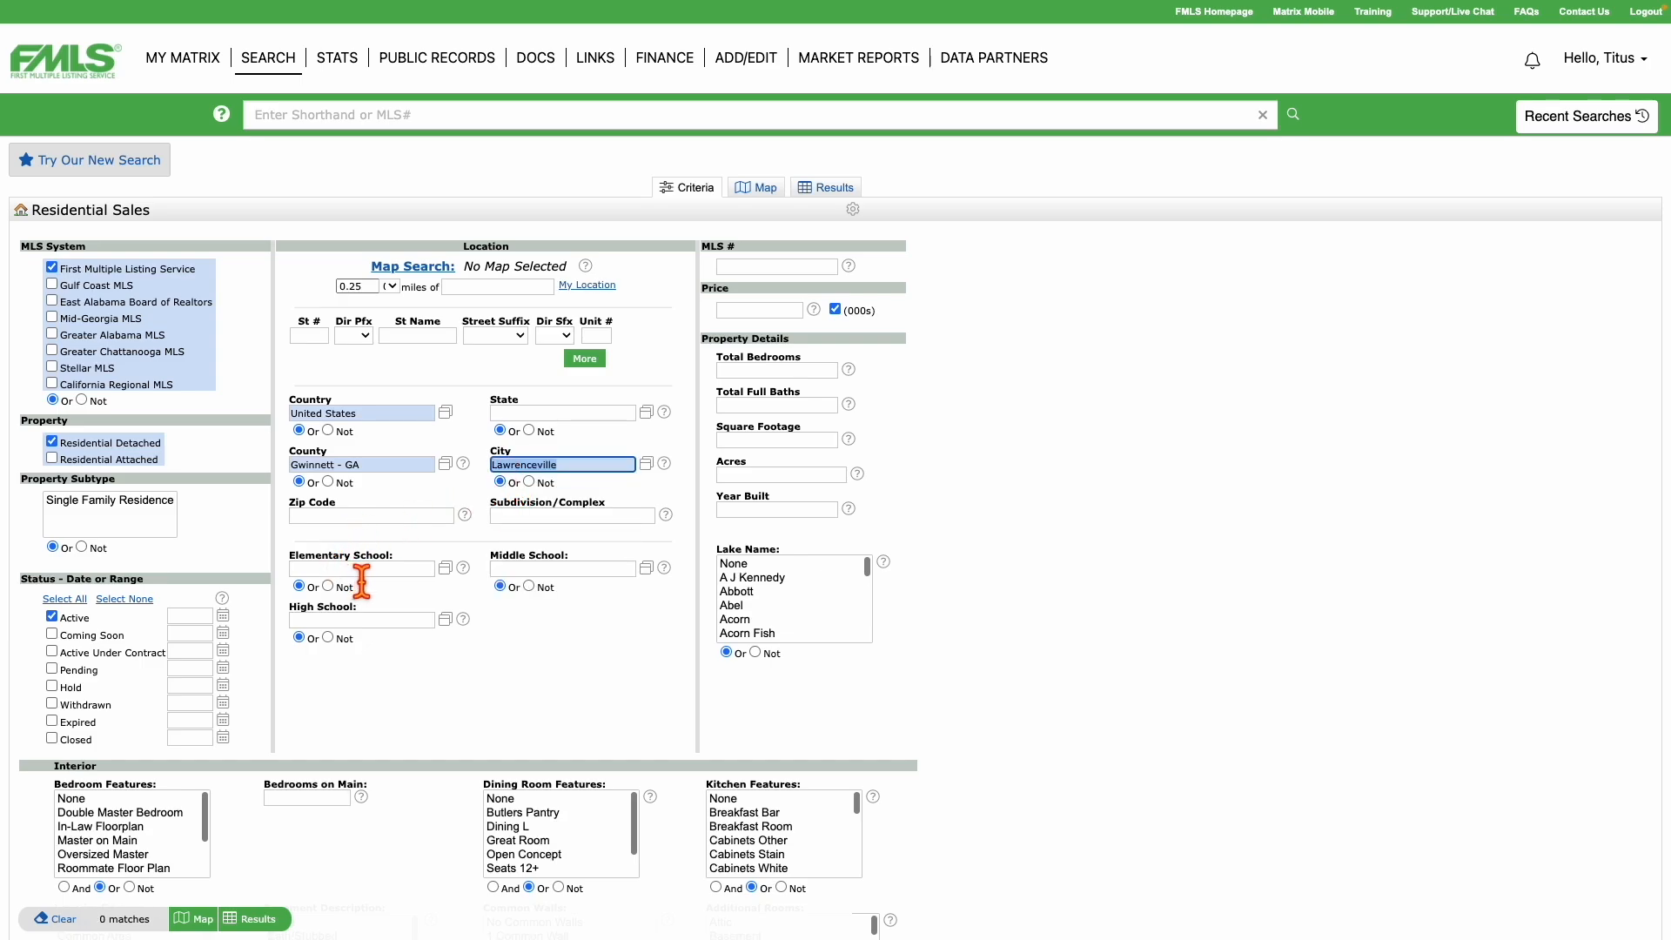
{"action": "key", "text": "Tab"}
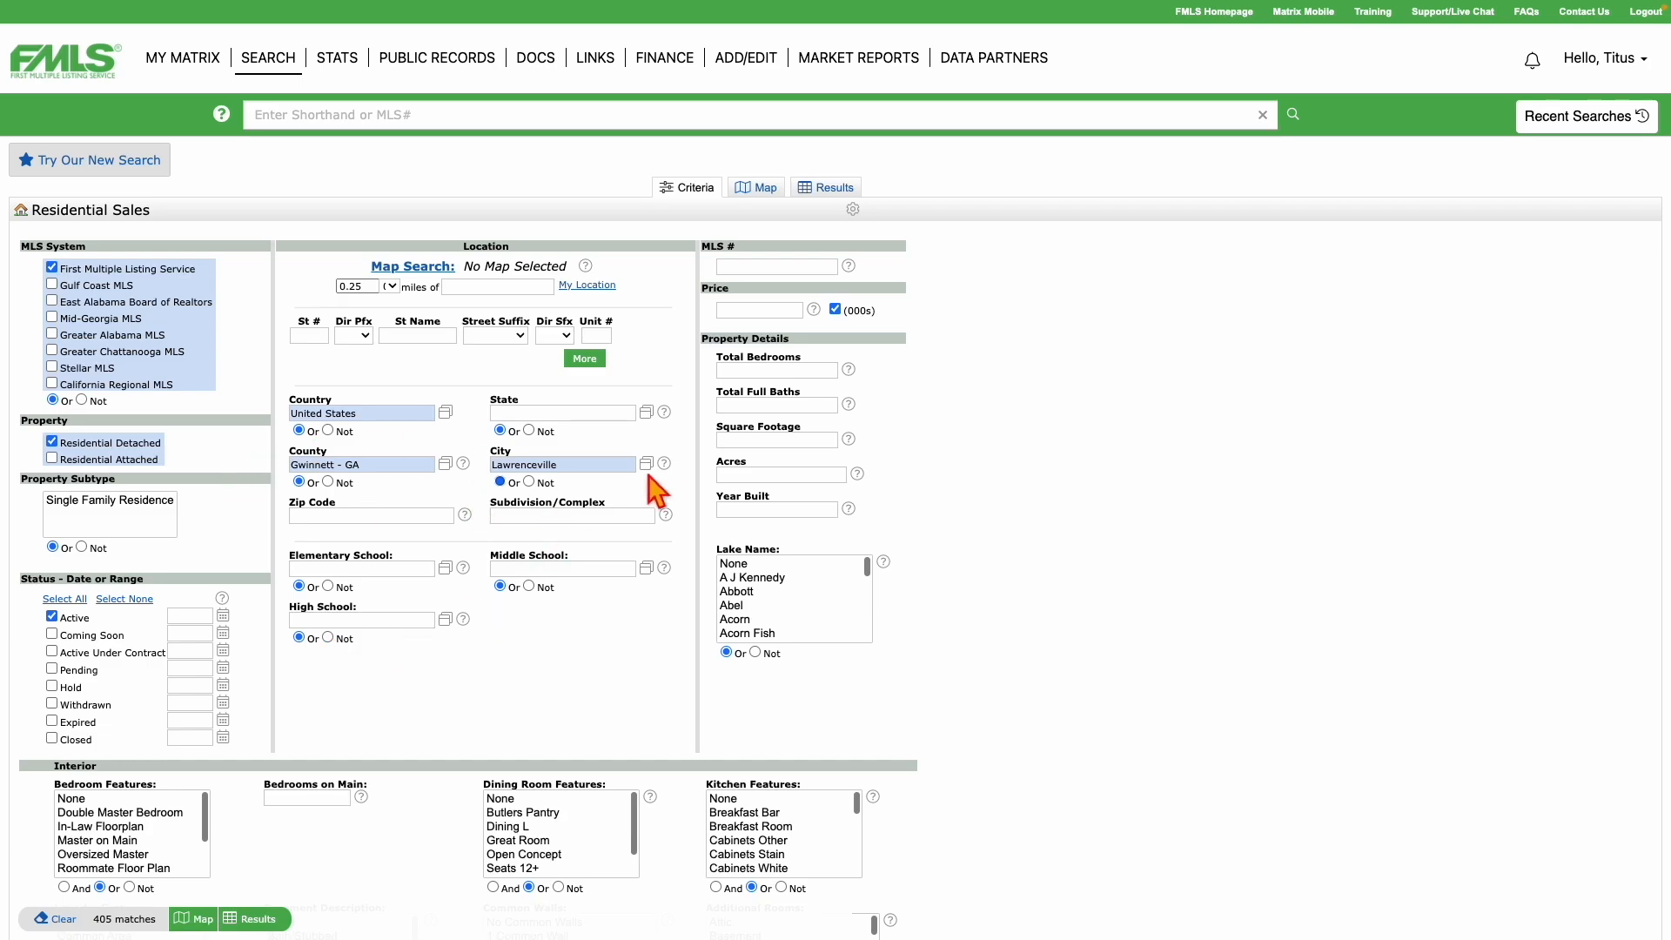
{"action": "left_click", "coordinate": [260, 920]}
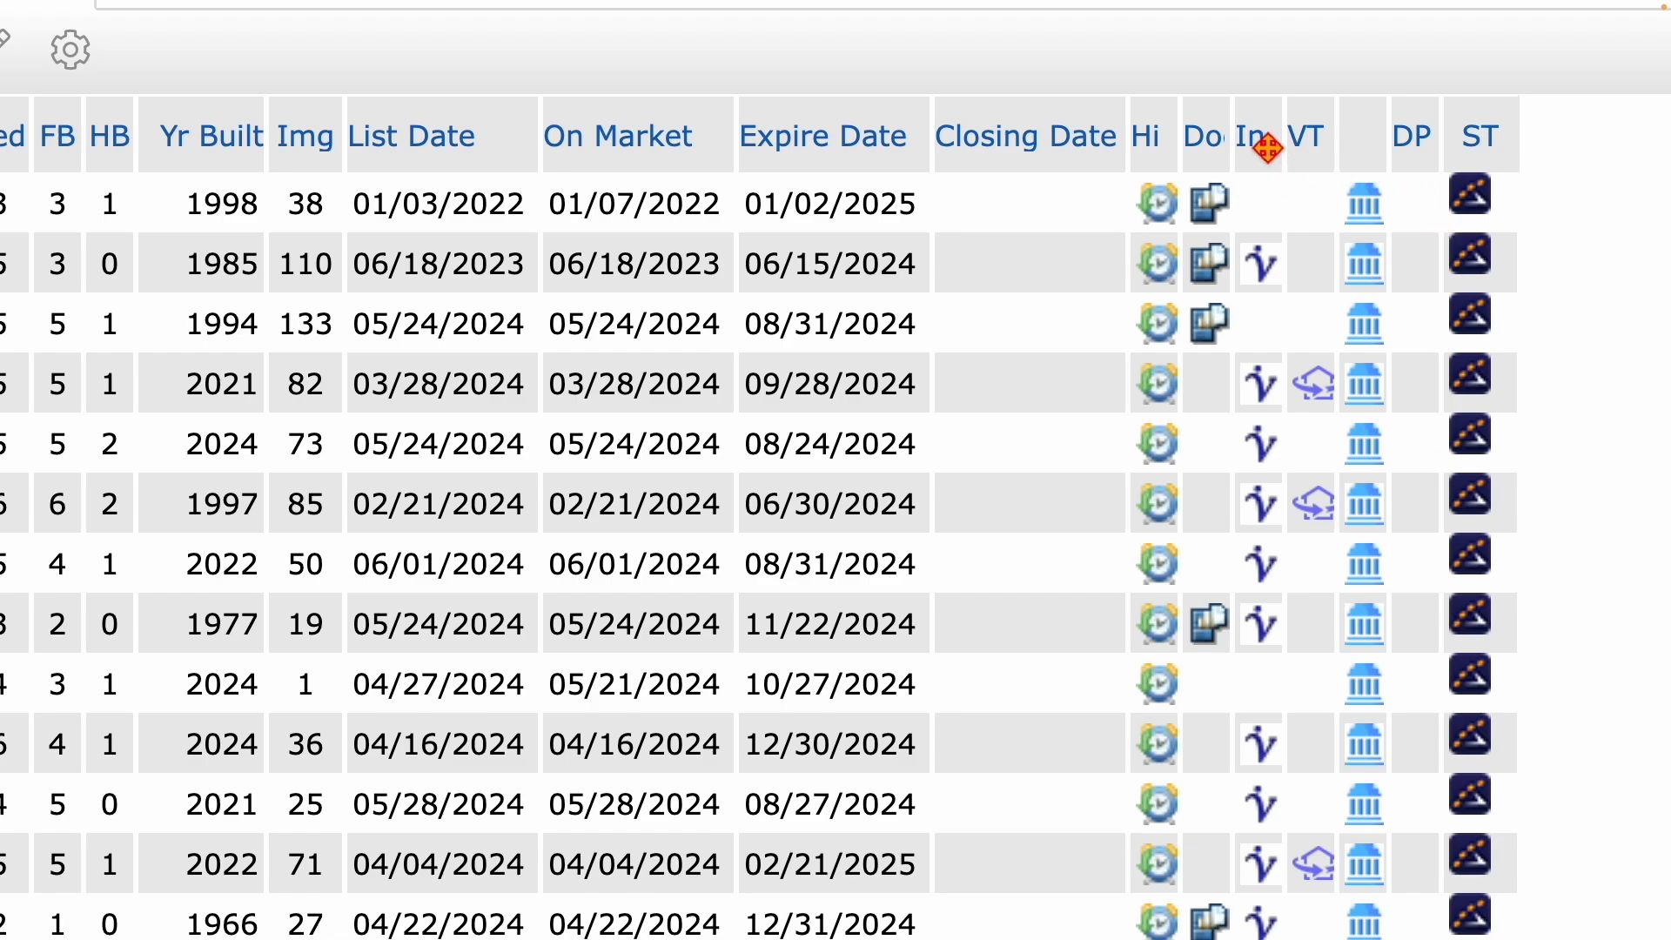
Open the InstaView presentation of the 2021-built Lawrenceville listing.
{"action": "left_click", "coordinate": [1261, 387]}
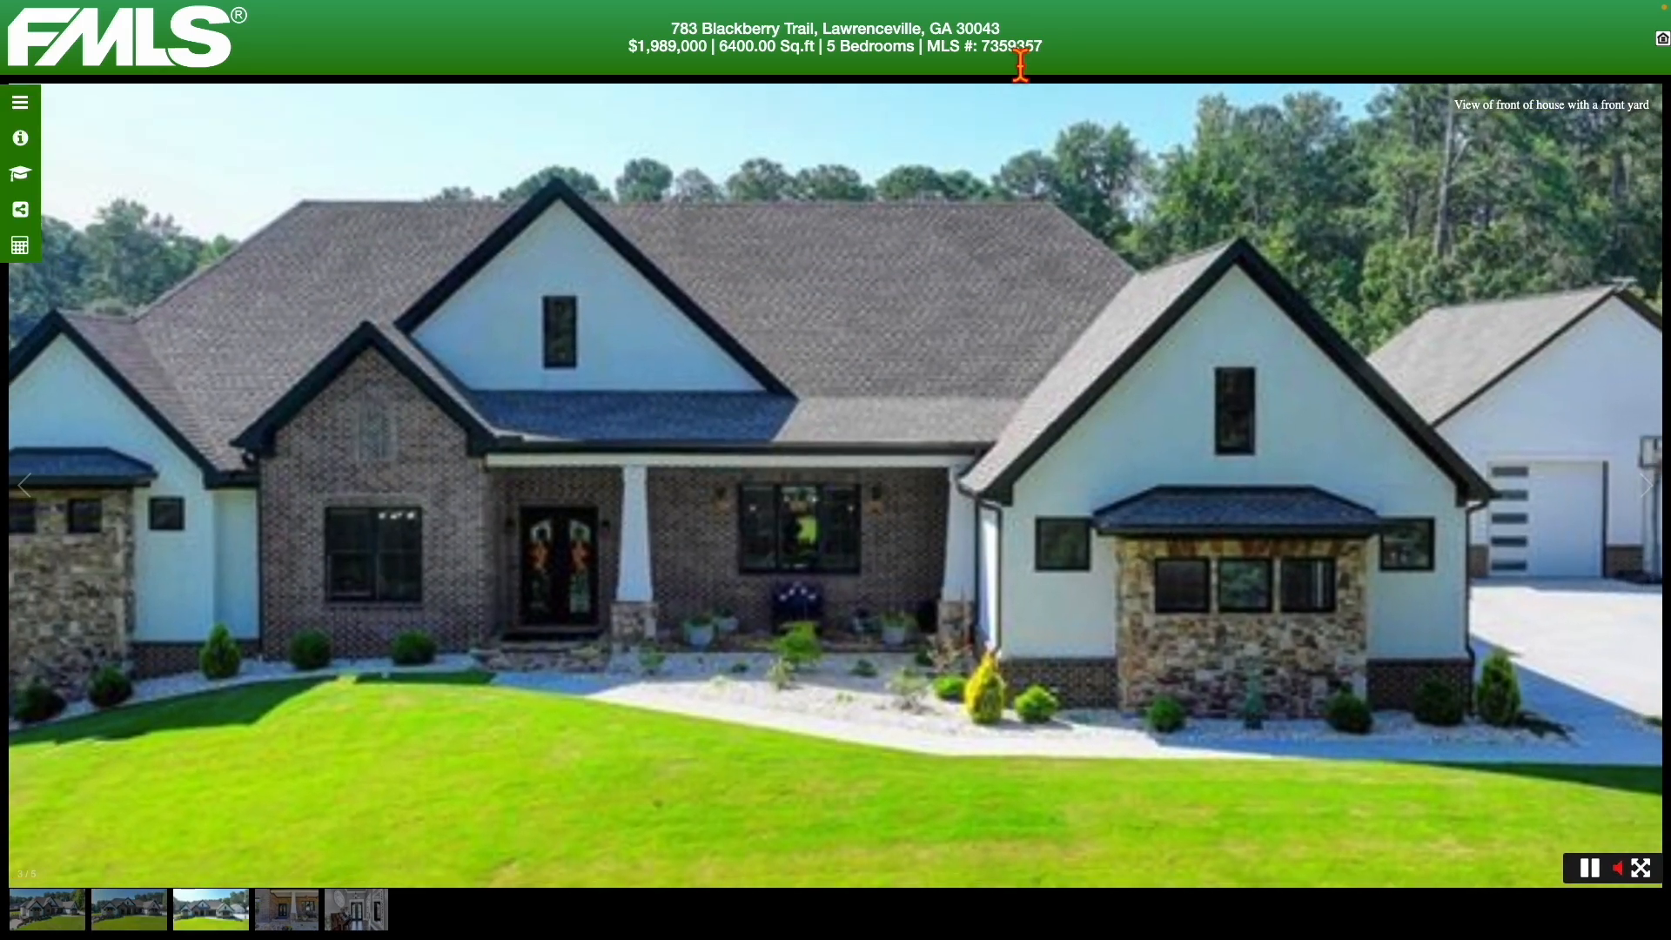
{"action": "mouse_move", "coordinate": [703, 5]}
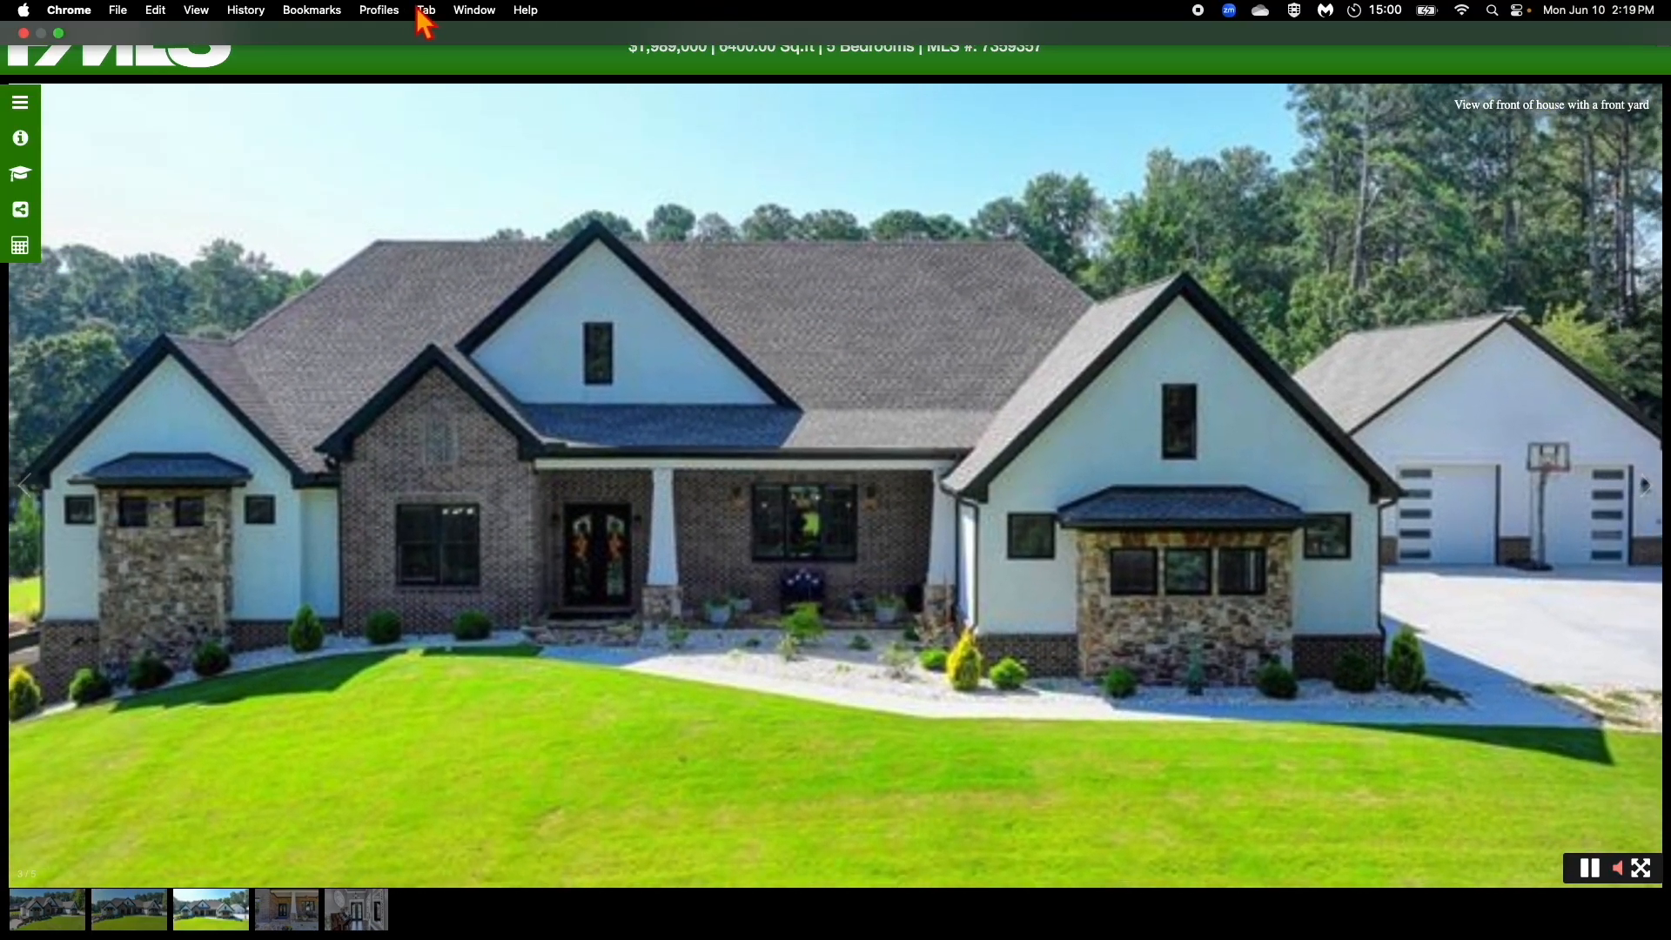
{"action": "left_click", "coordinate": [427, 12]}
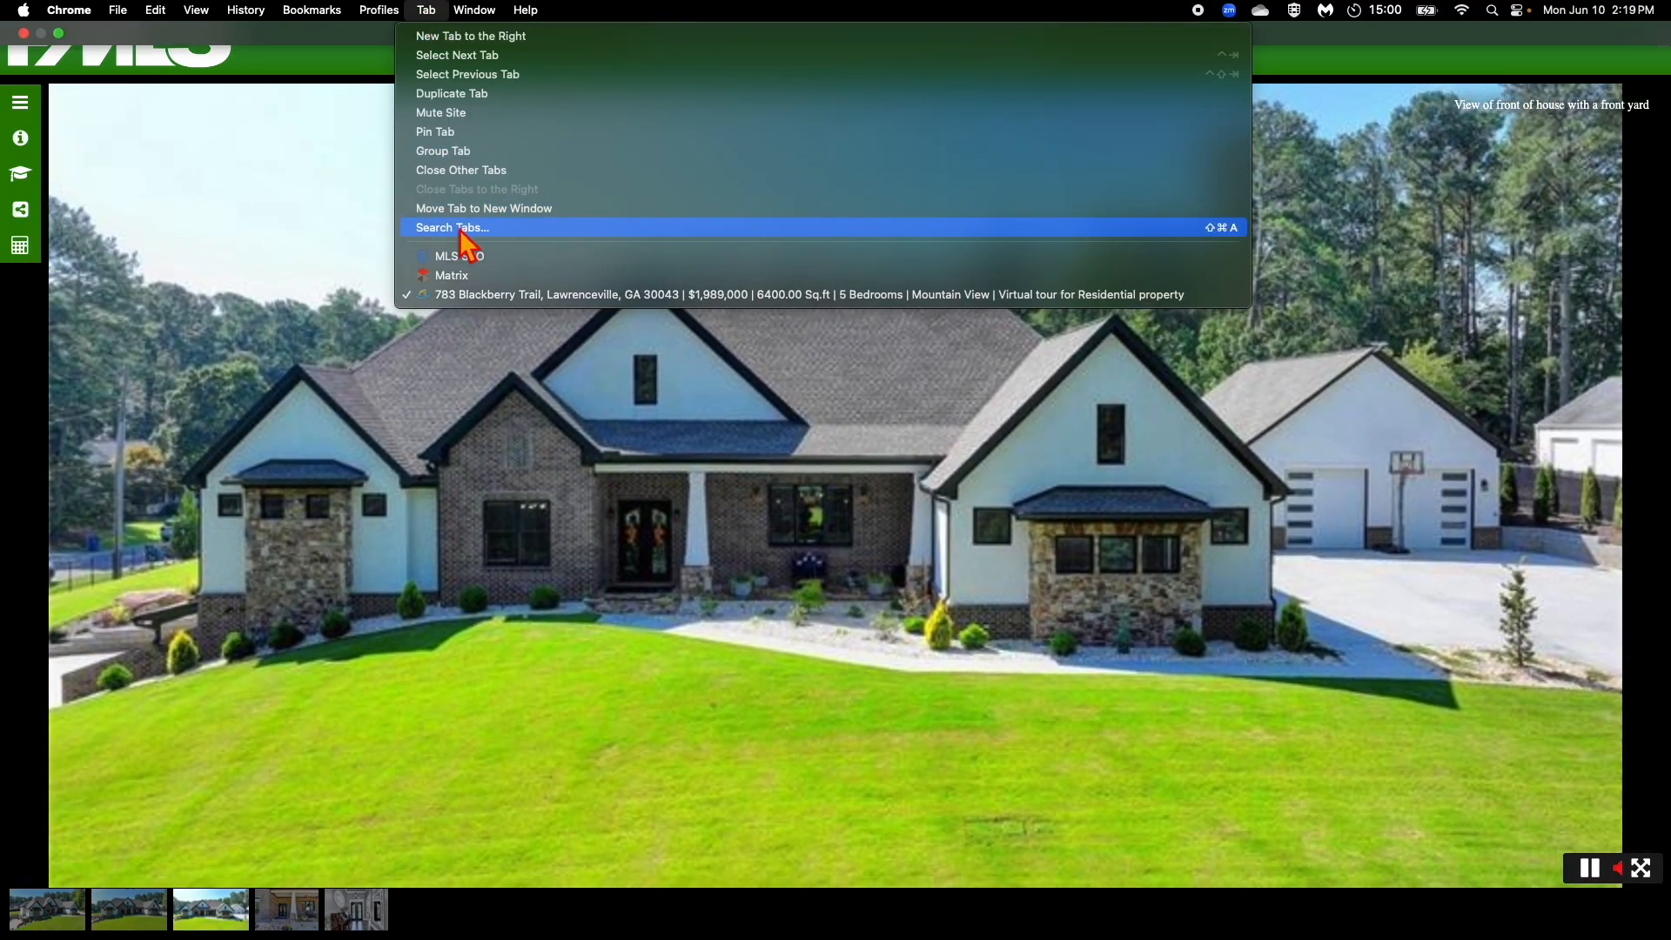
{"action": "left_click", "coordinate": [460, 228]}
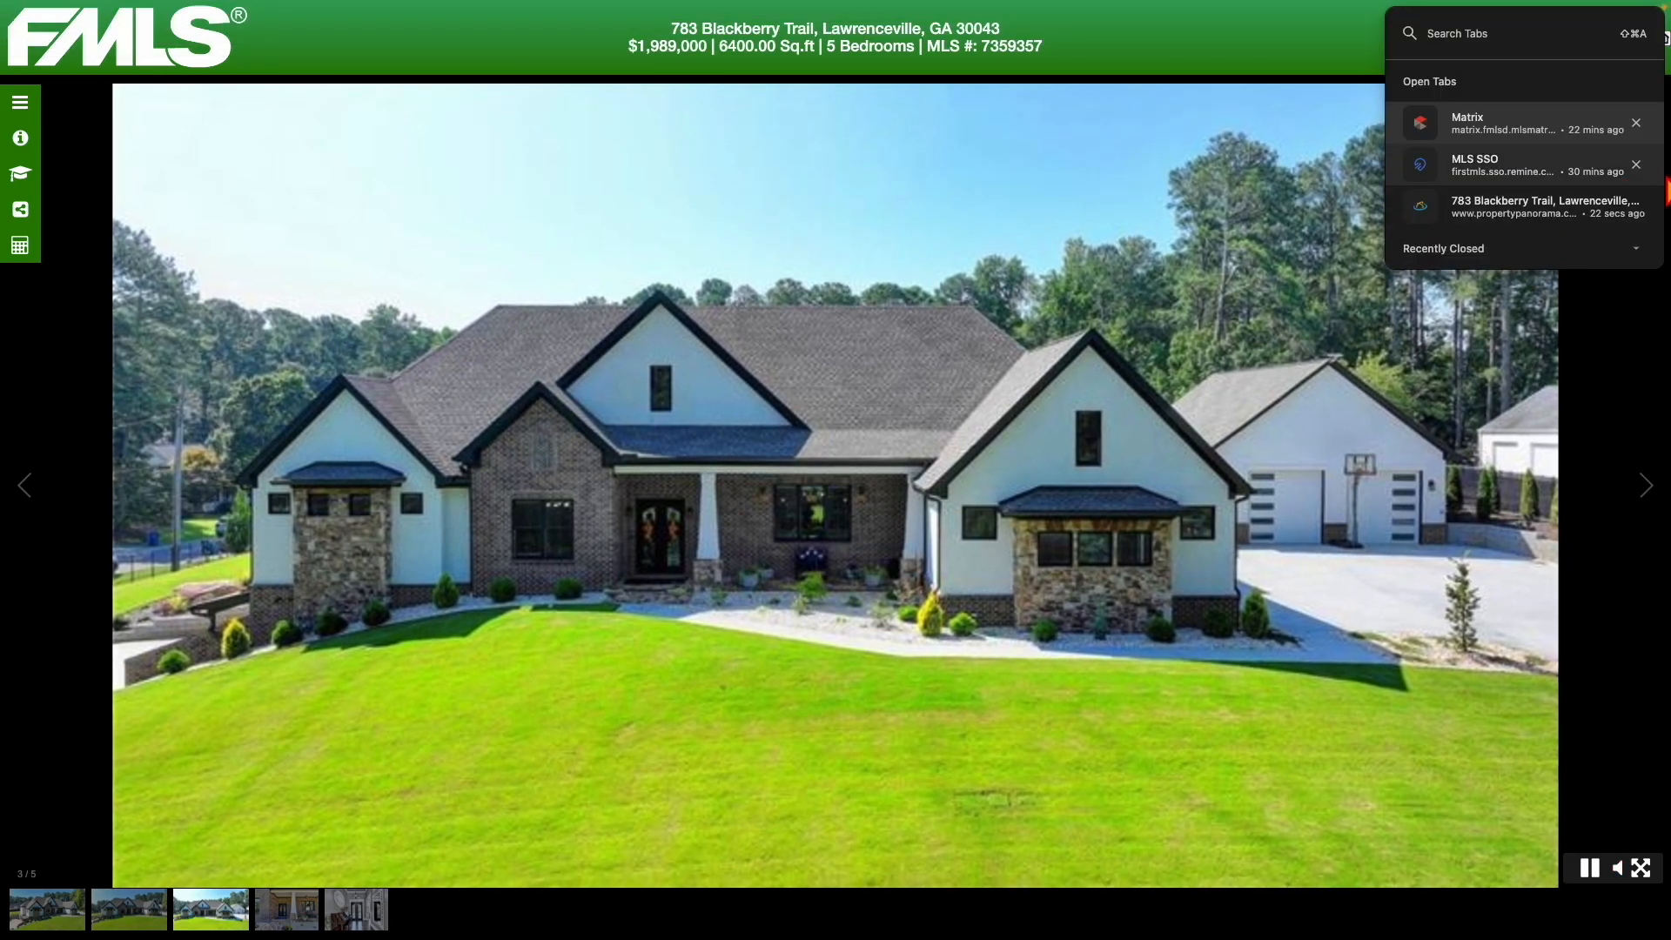
{"action": "left_click", "coordinate": [1635, 207]}
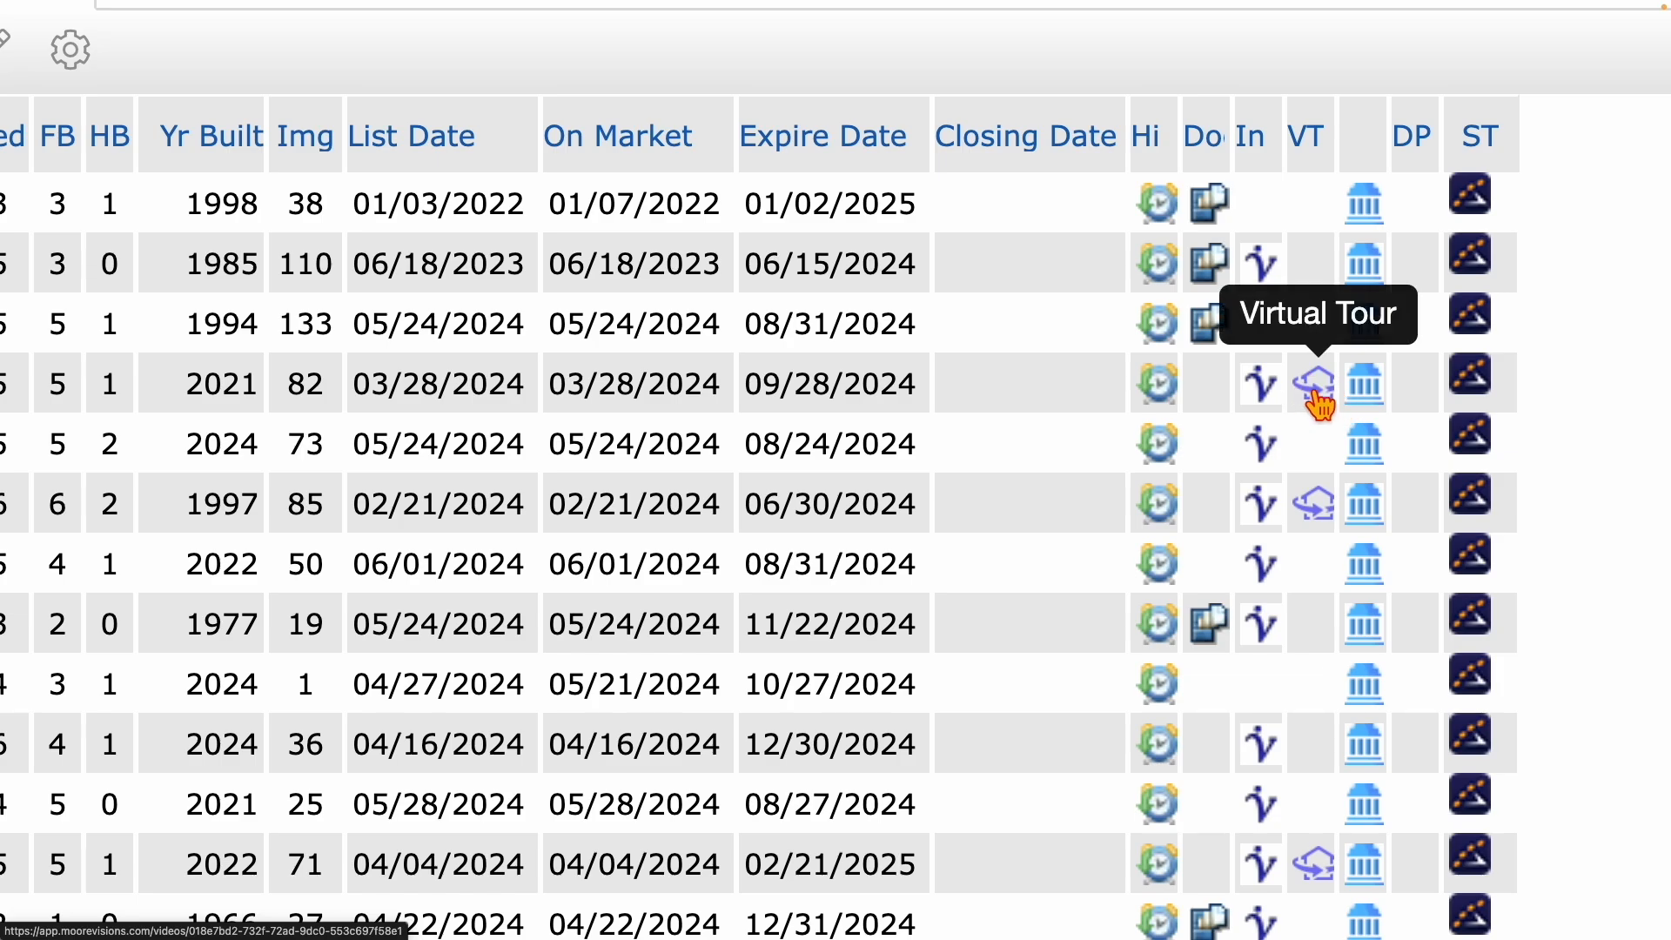
Open the listing's virtual tour, play the property video, then pause it.
{"action": "left_click", "coordinate": [1315, 394]}
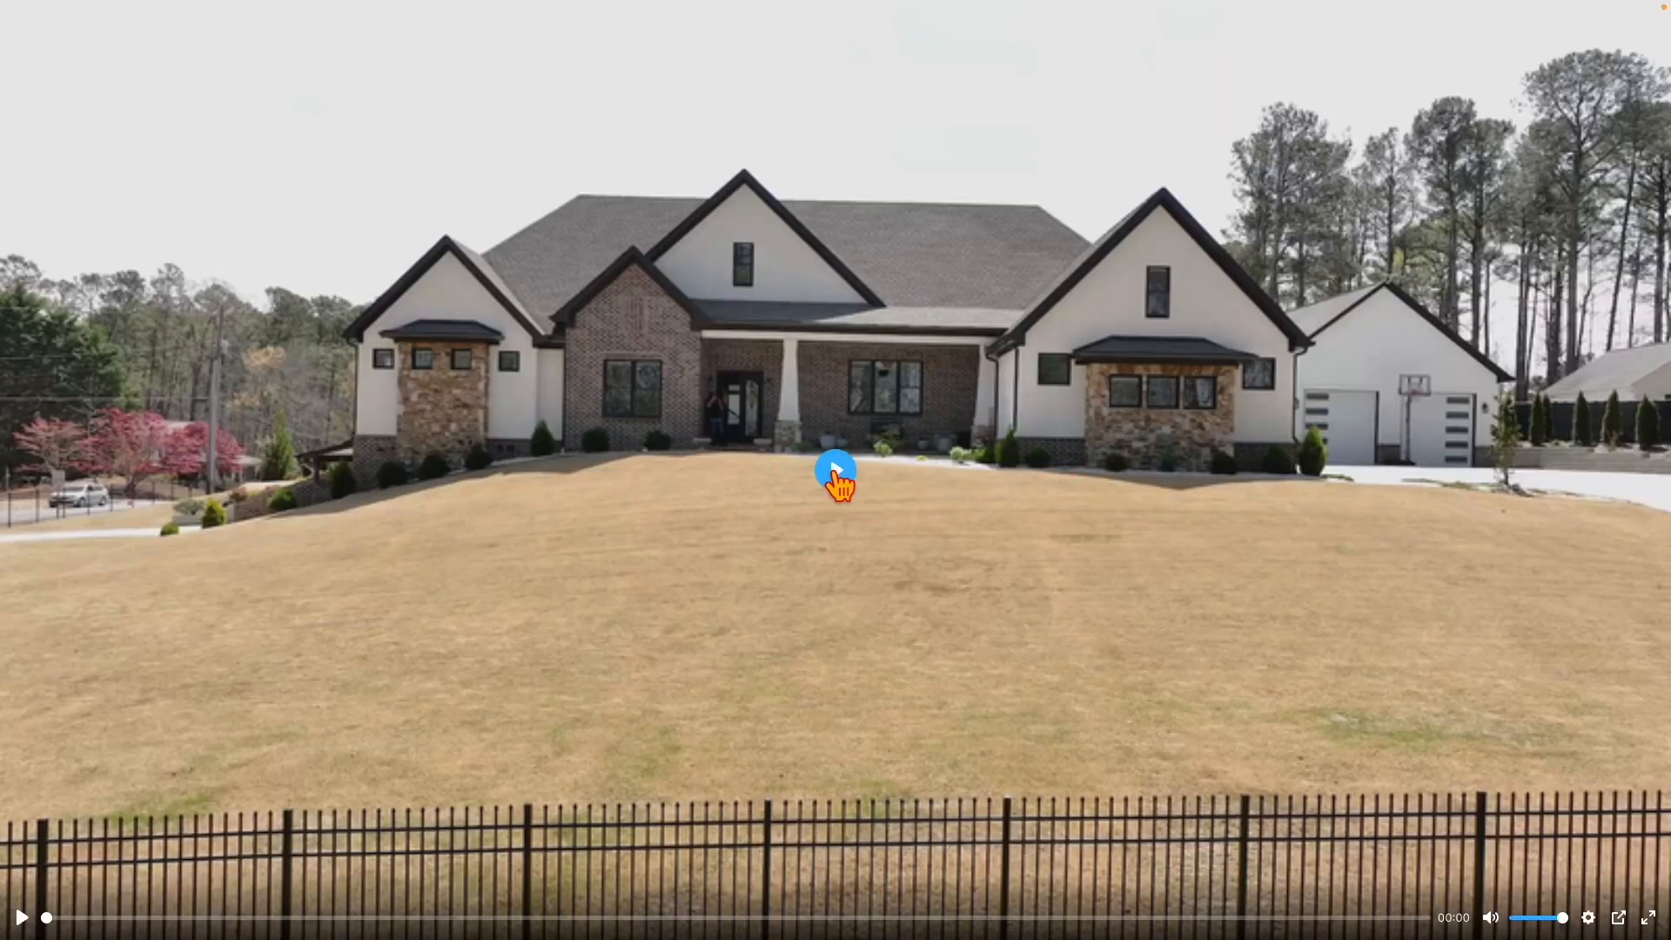
{"action": "left_click", "coordinate": [835, 474]}
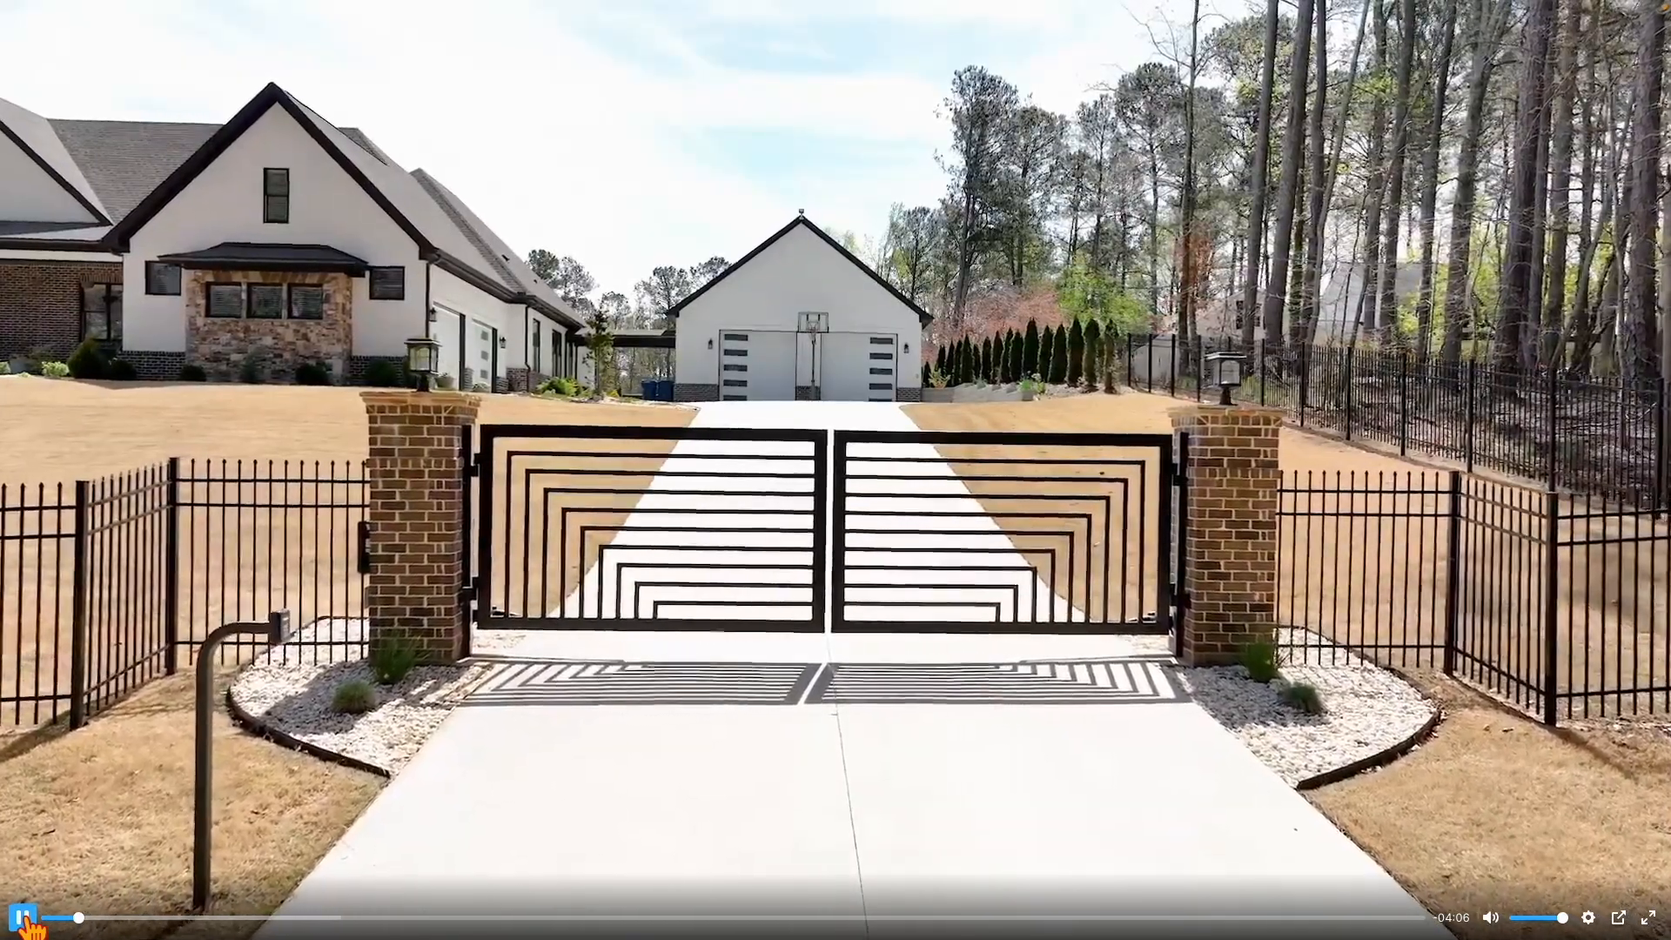
{"action": "left_click", "coordinate": [23, 918]}
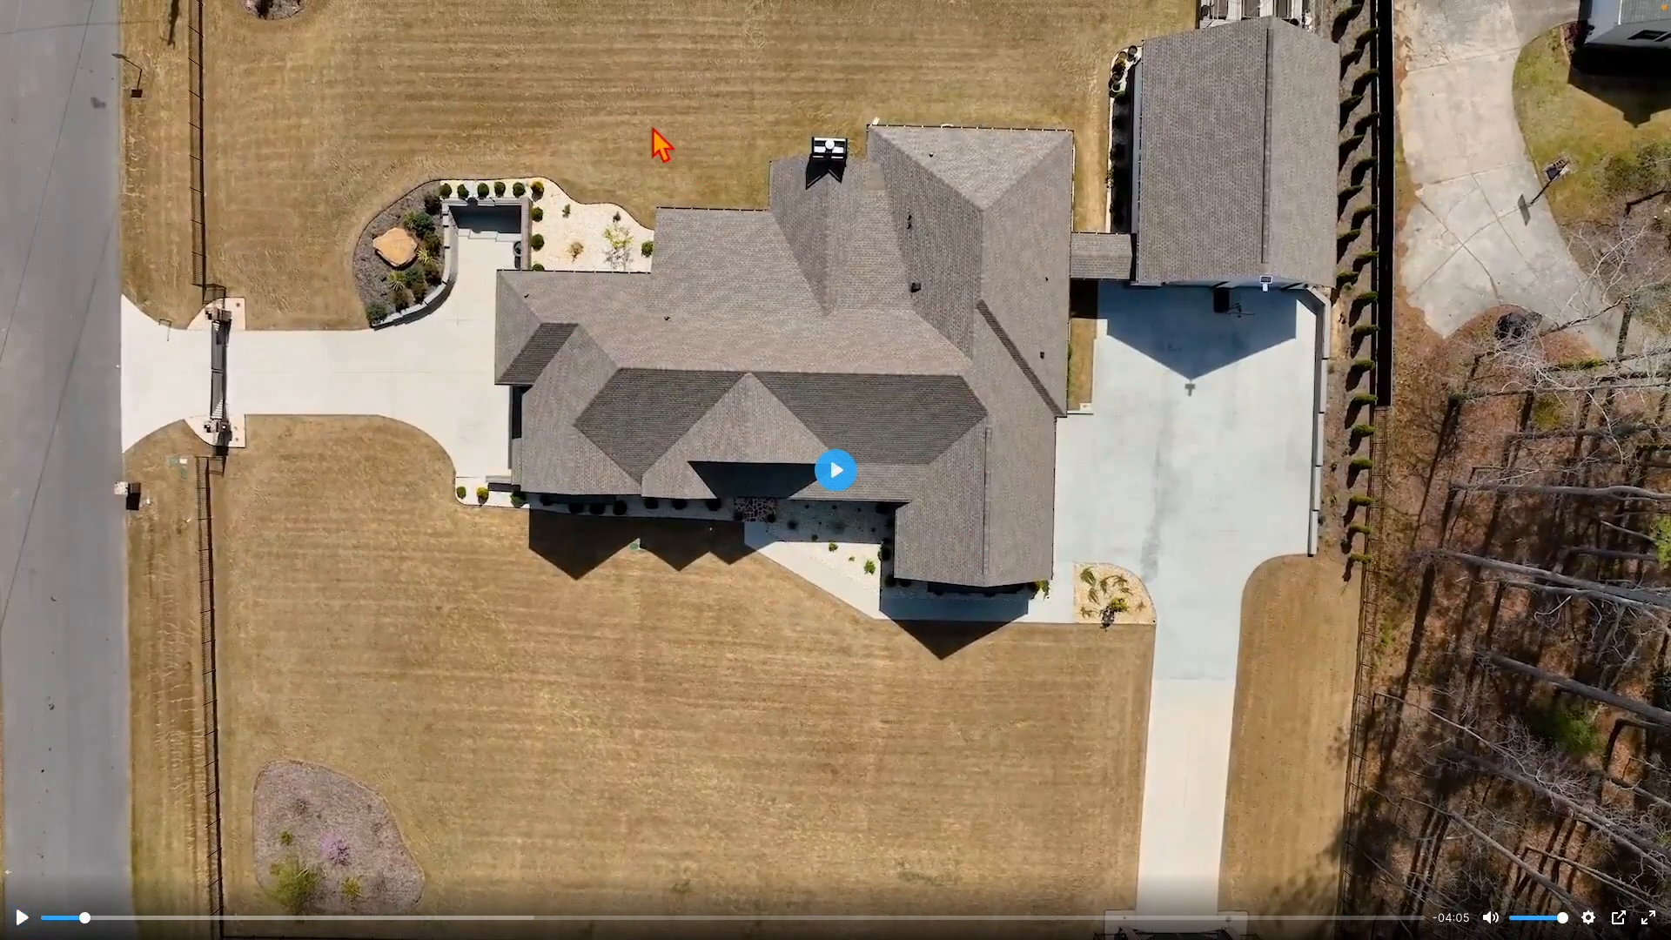
Show Chrome's searchable list of open tabs via Tab > Search Tabs….
{"action": "mouse_move", "coordinate": [755, 5]}
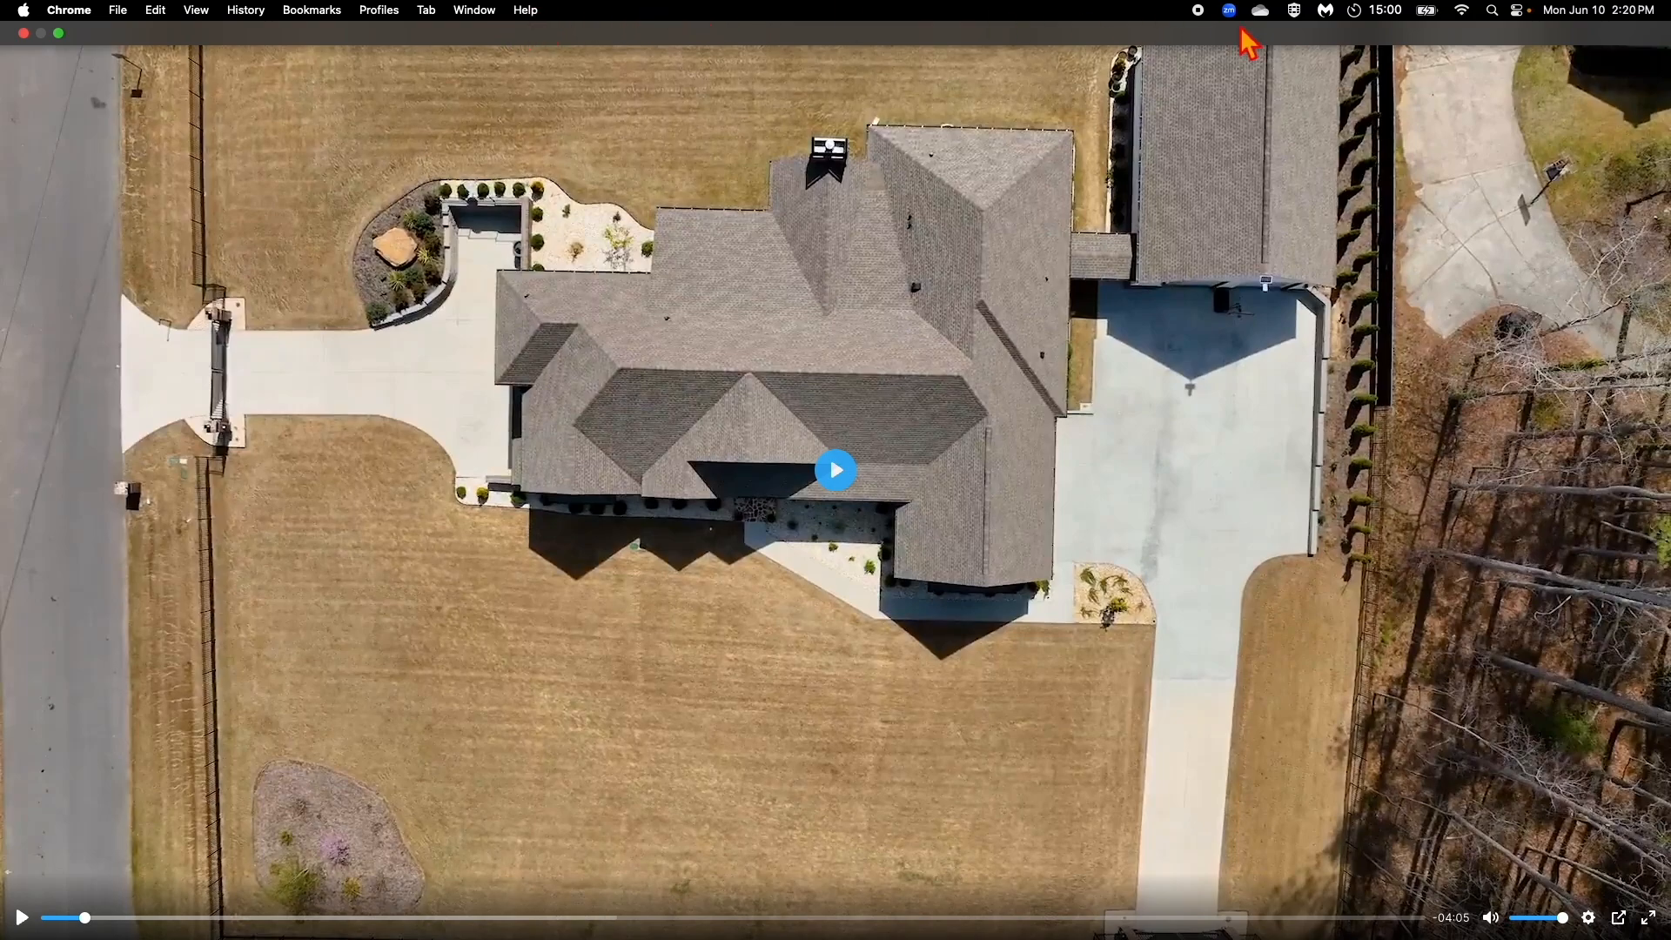
{"action": "left_click", "coordinate": [426, 12]}
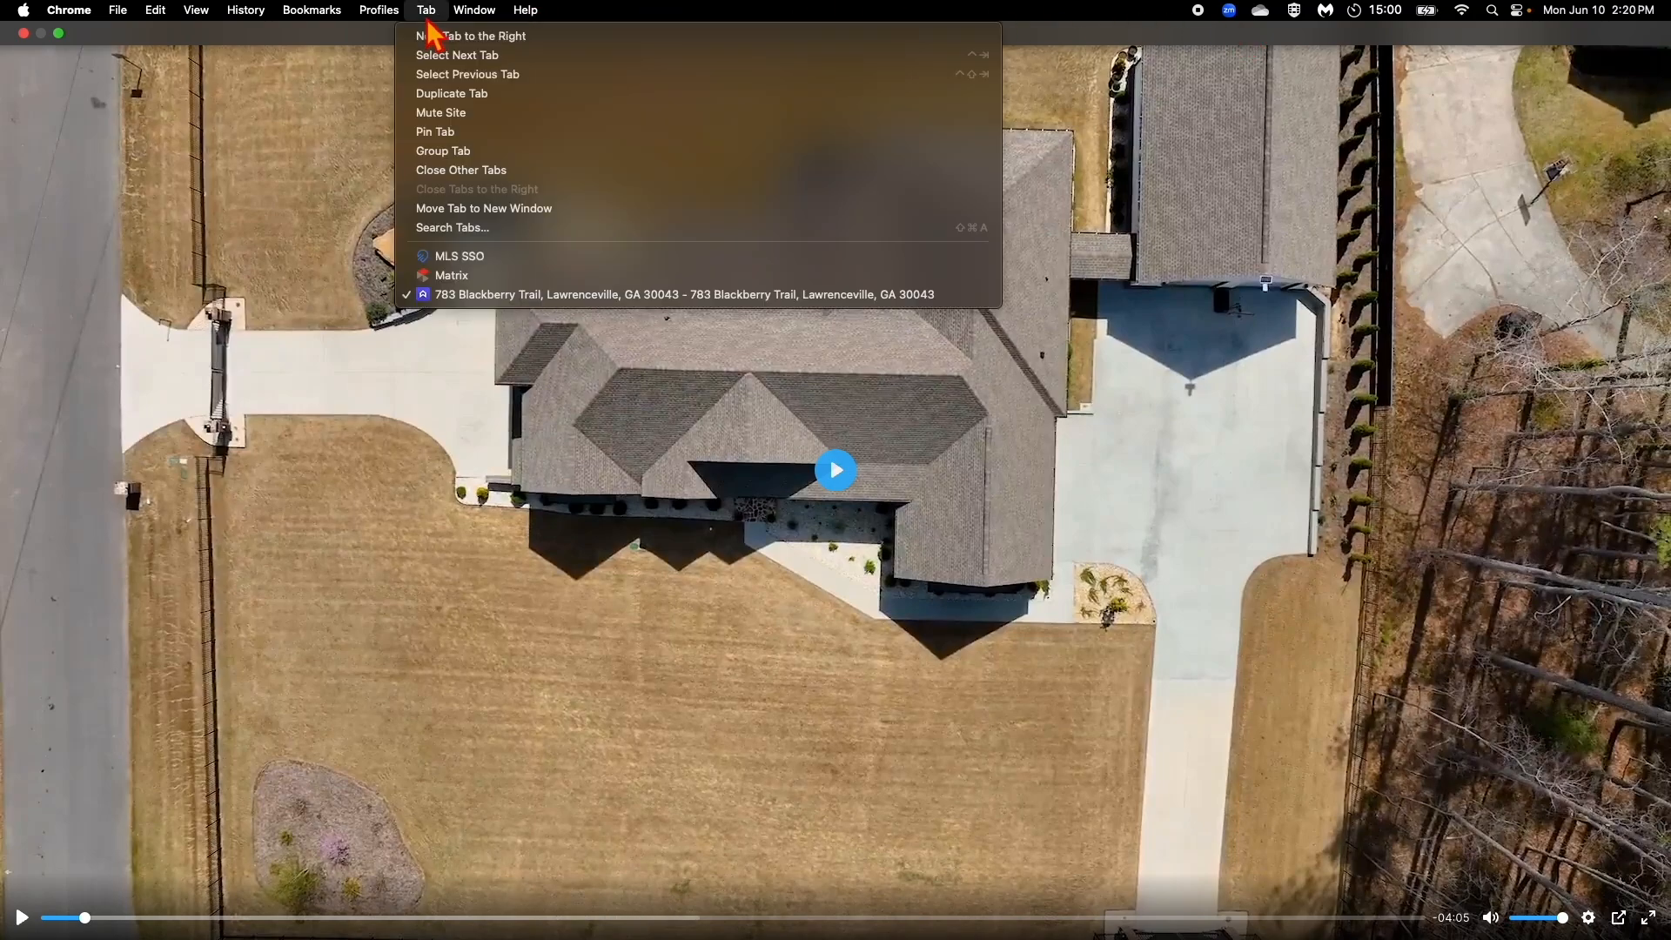
{"action": "left_click", "coordinate": [448, 227]}
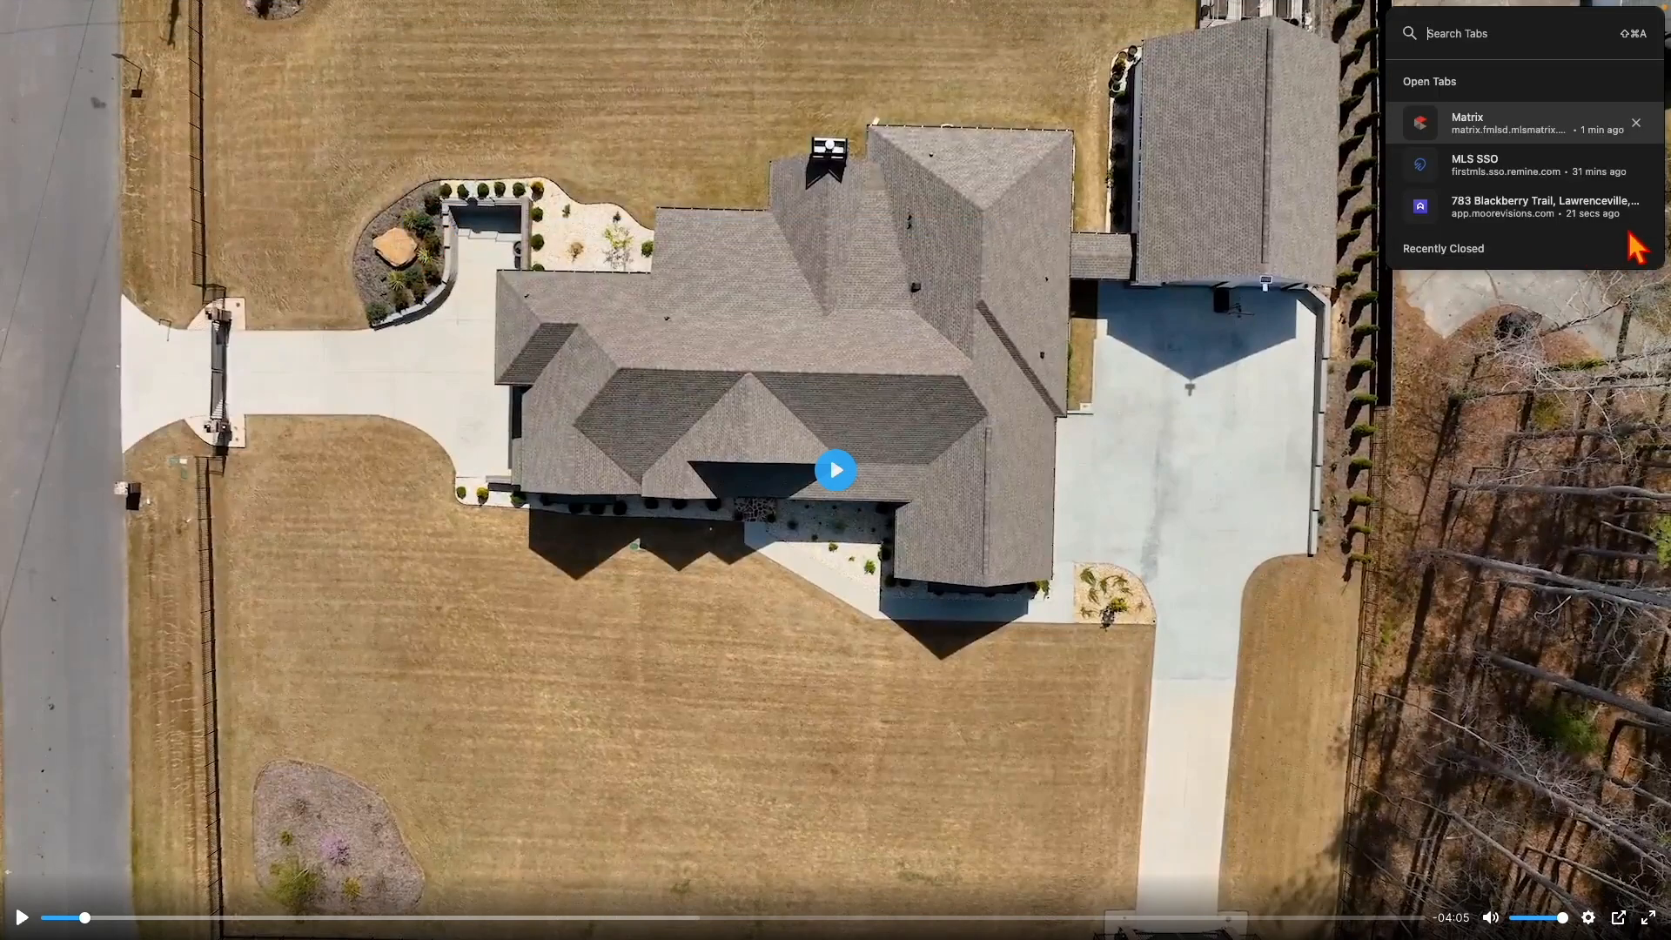
{"action": "left_click", "coordinate": [1625, 221]}
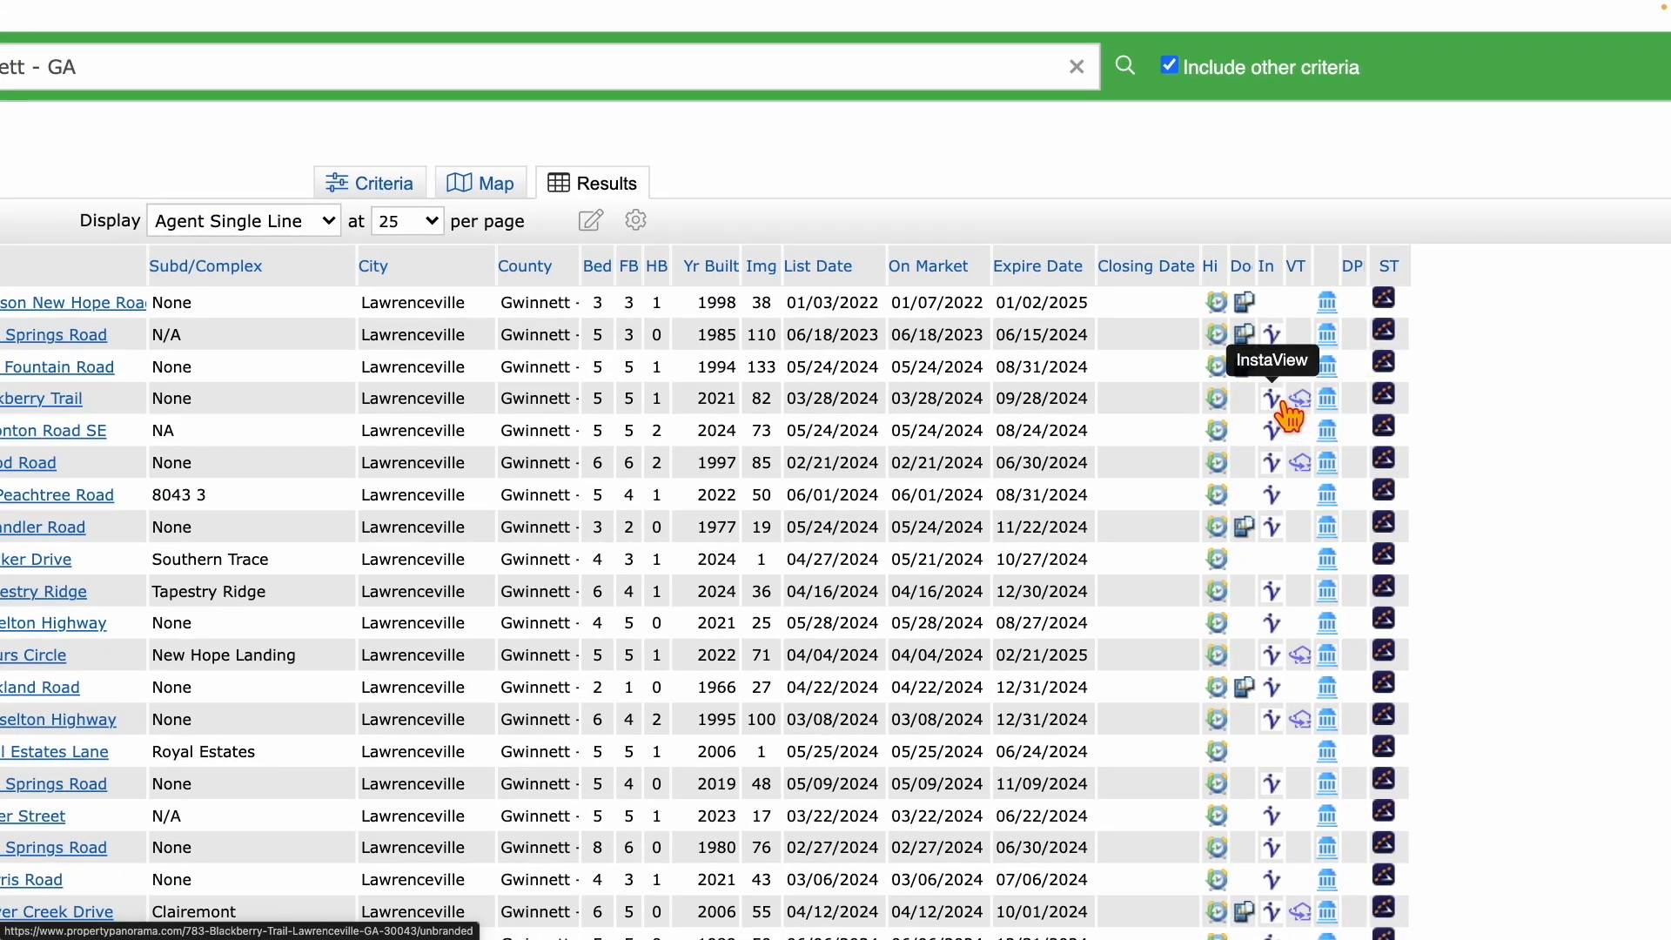
{"action": "scroll", "coordinate": [902, 417], "scroll_direction": "left", "scroll_amount": 10}
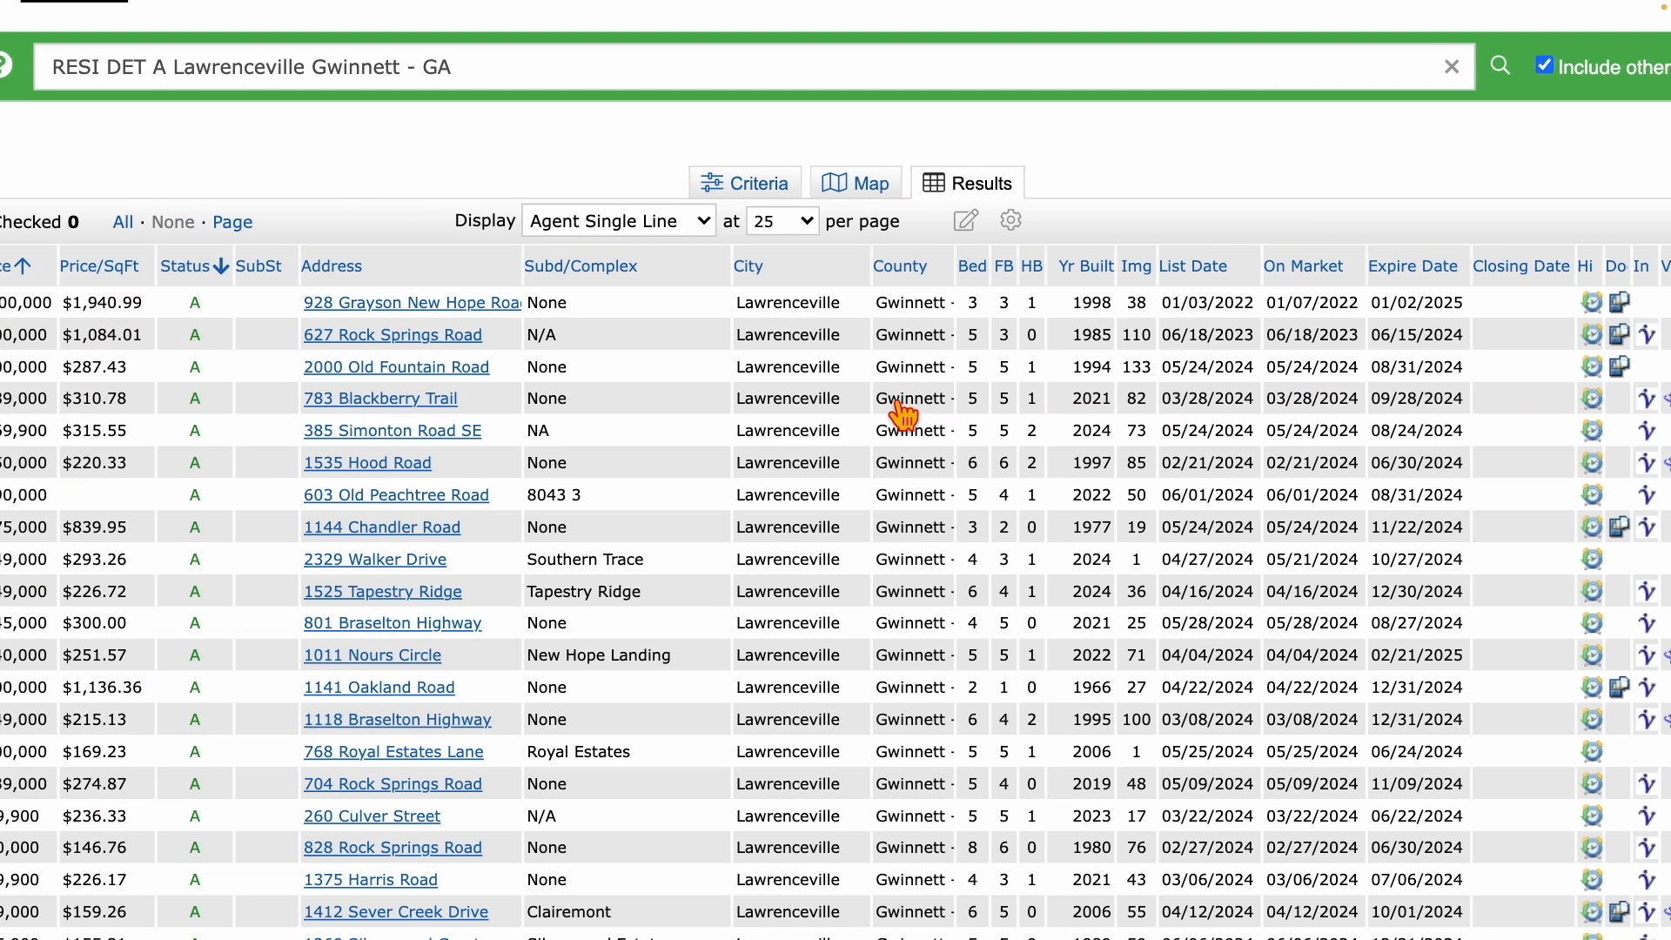
{"action": "scroll", "coordinate": [903, 418], "scroll_direction": "left", "scroll_amount": 4}
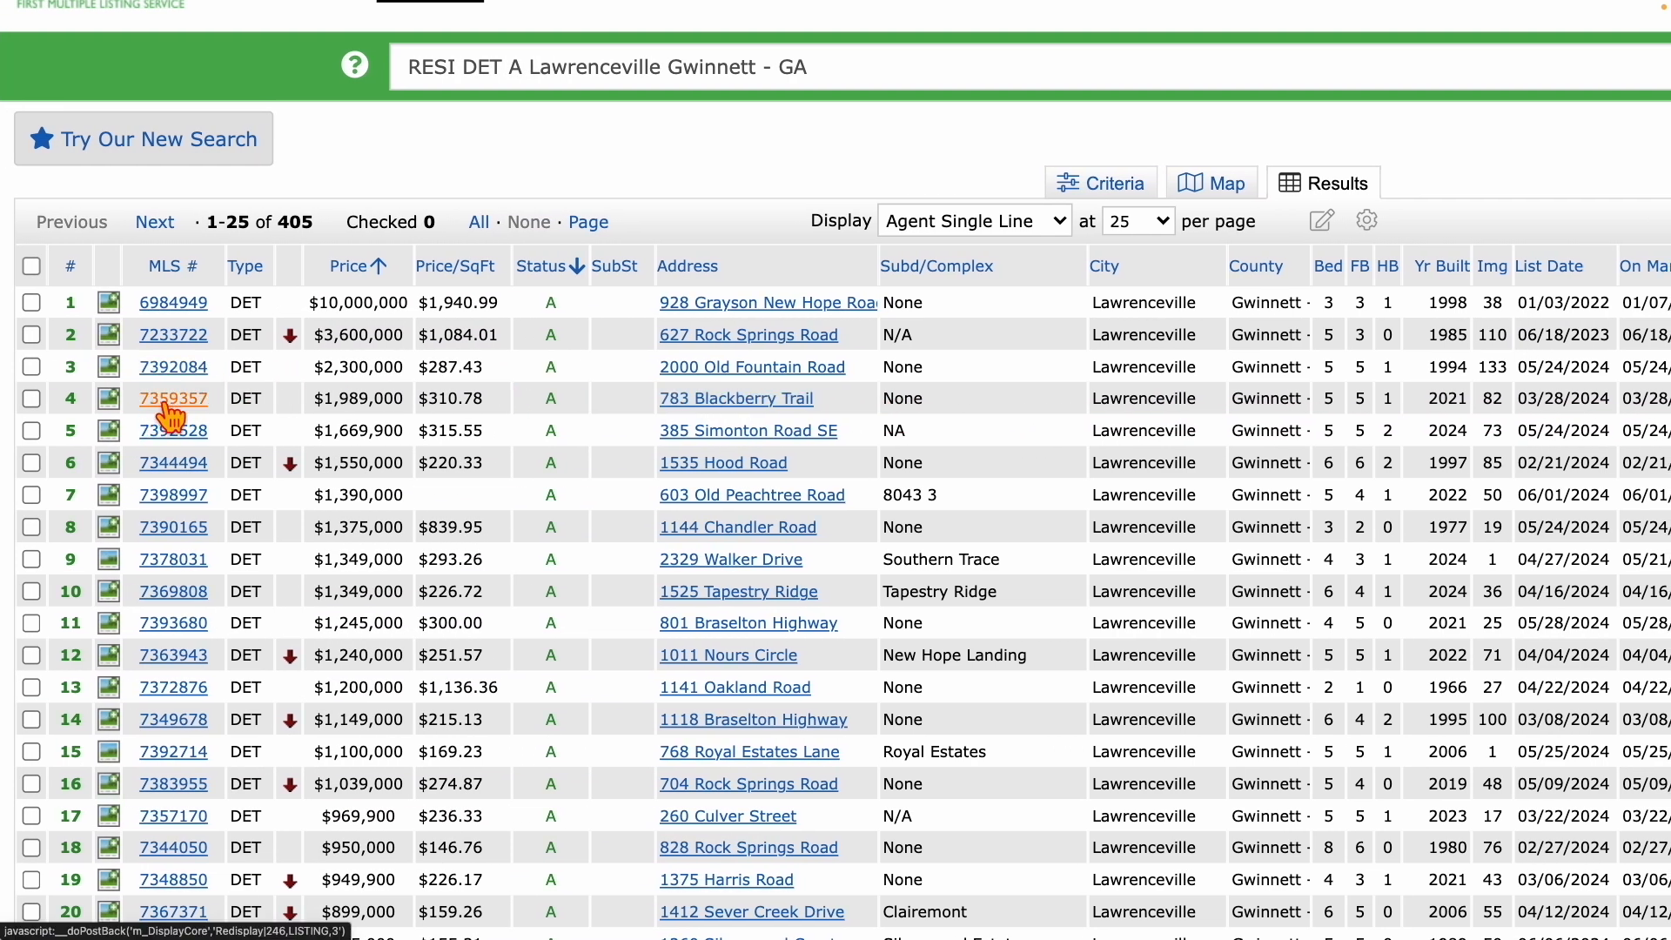
{"action": "left_click", "coordinate": [173, 398]}
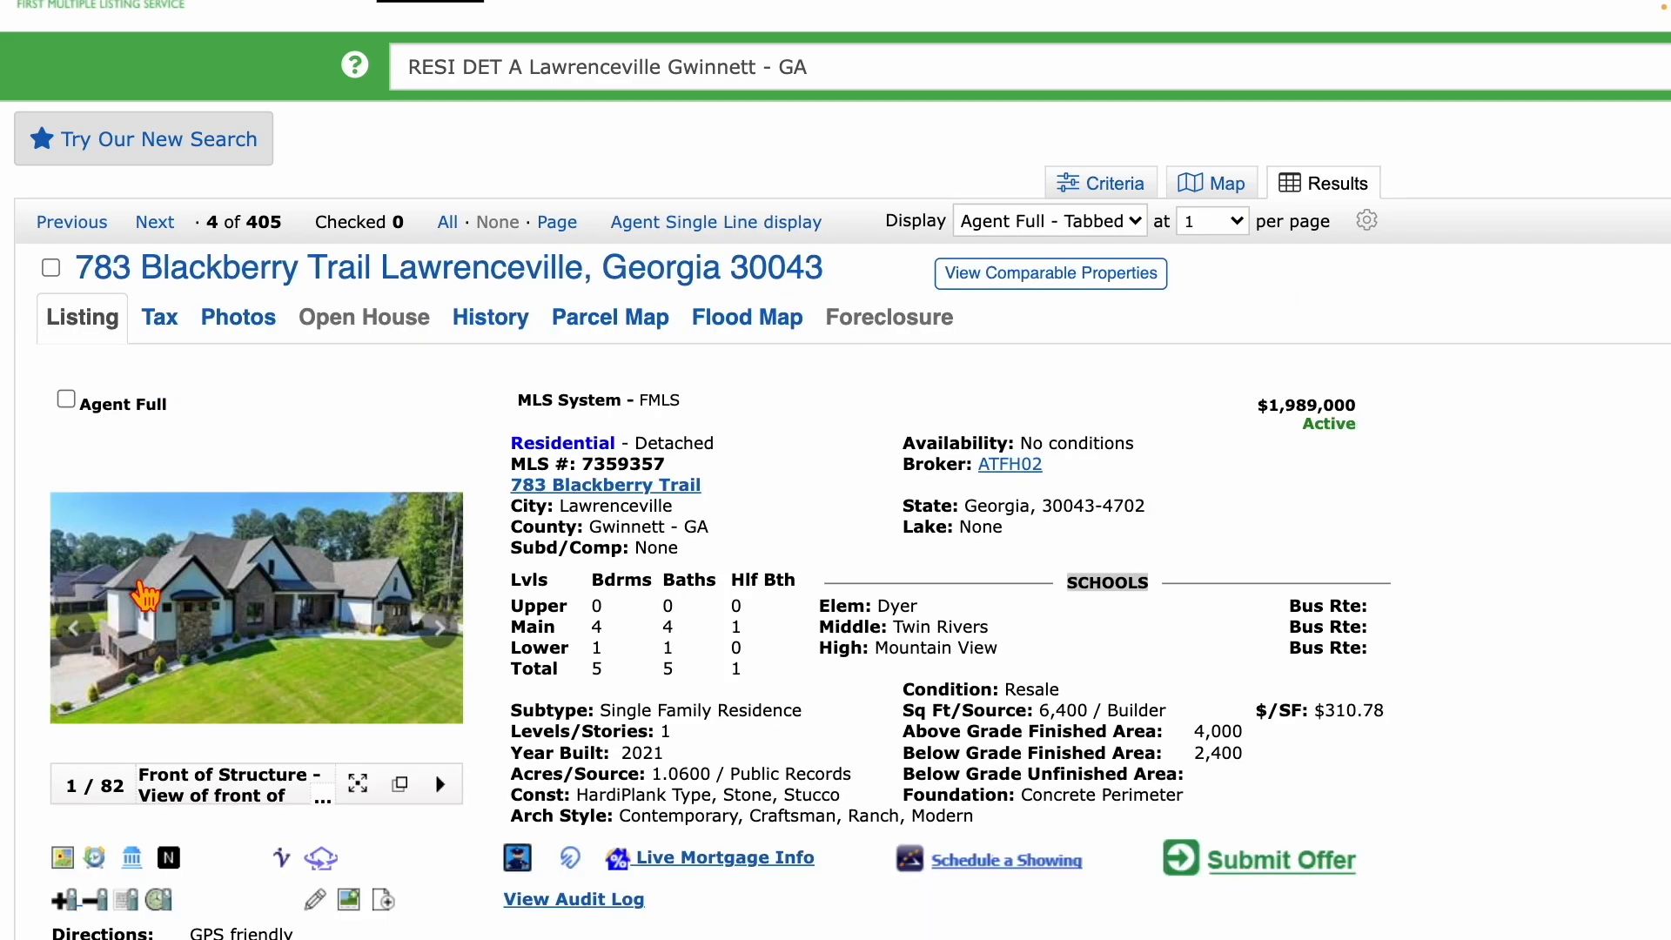
{"action": "scroll", "coordinate": [148, 576], "scroll_direction": "down", "scroll_amount": 1}
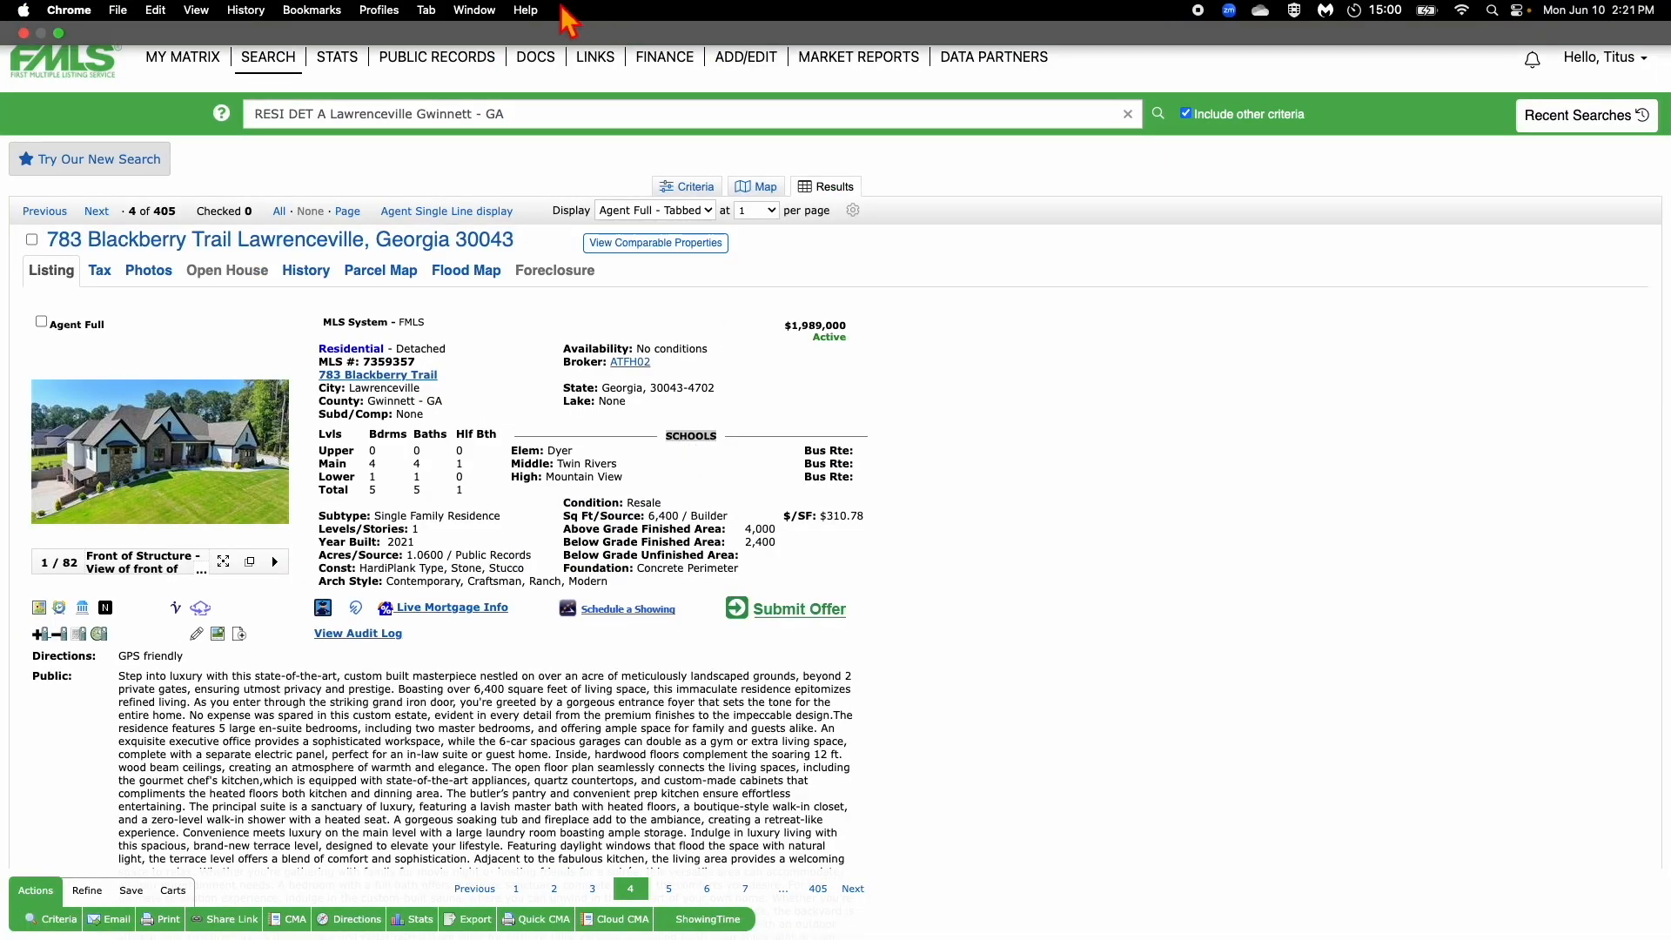
{"action": "left_click", "coordinate": [431, 11]}
{"action": "left_click", "coordinate": [447, 228]}
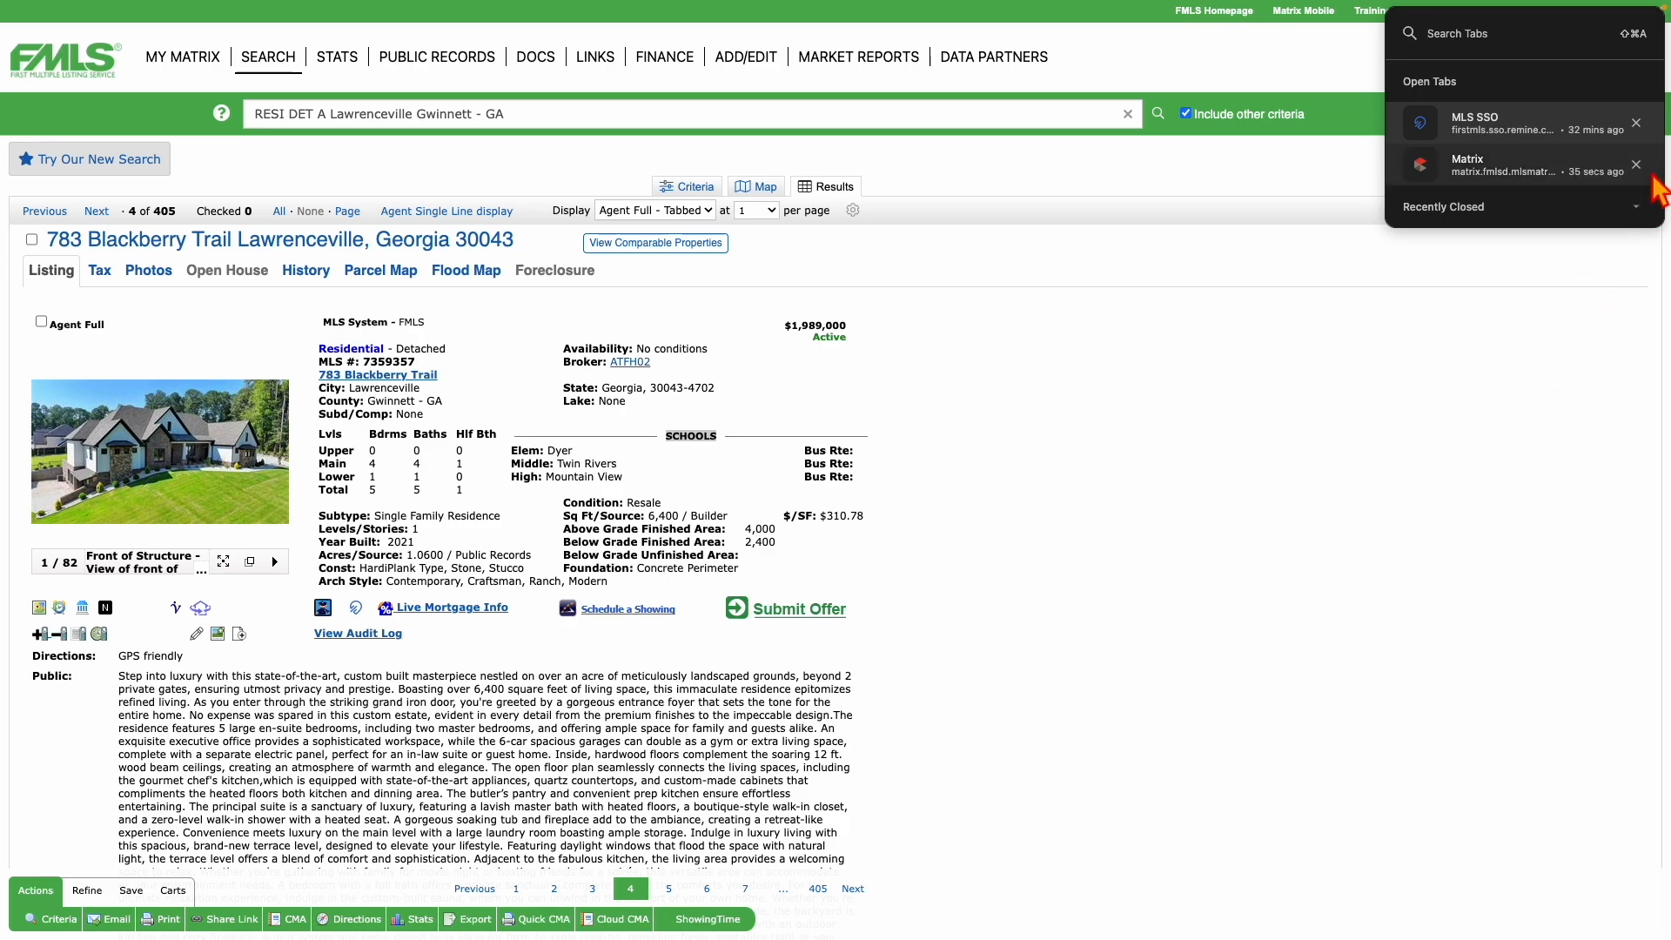
Close the old Matrix search tab and relaunch Matrix from the dashboard's Product Directory.
{"action": "left_click", "coordinate": [1635, 165]}
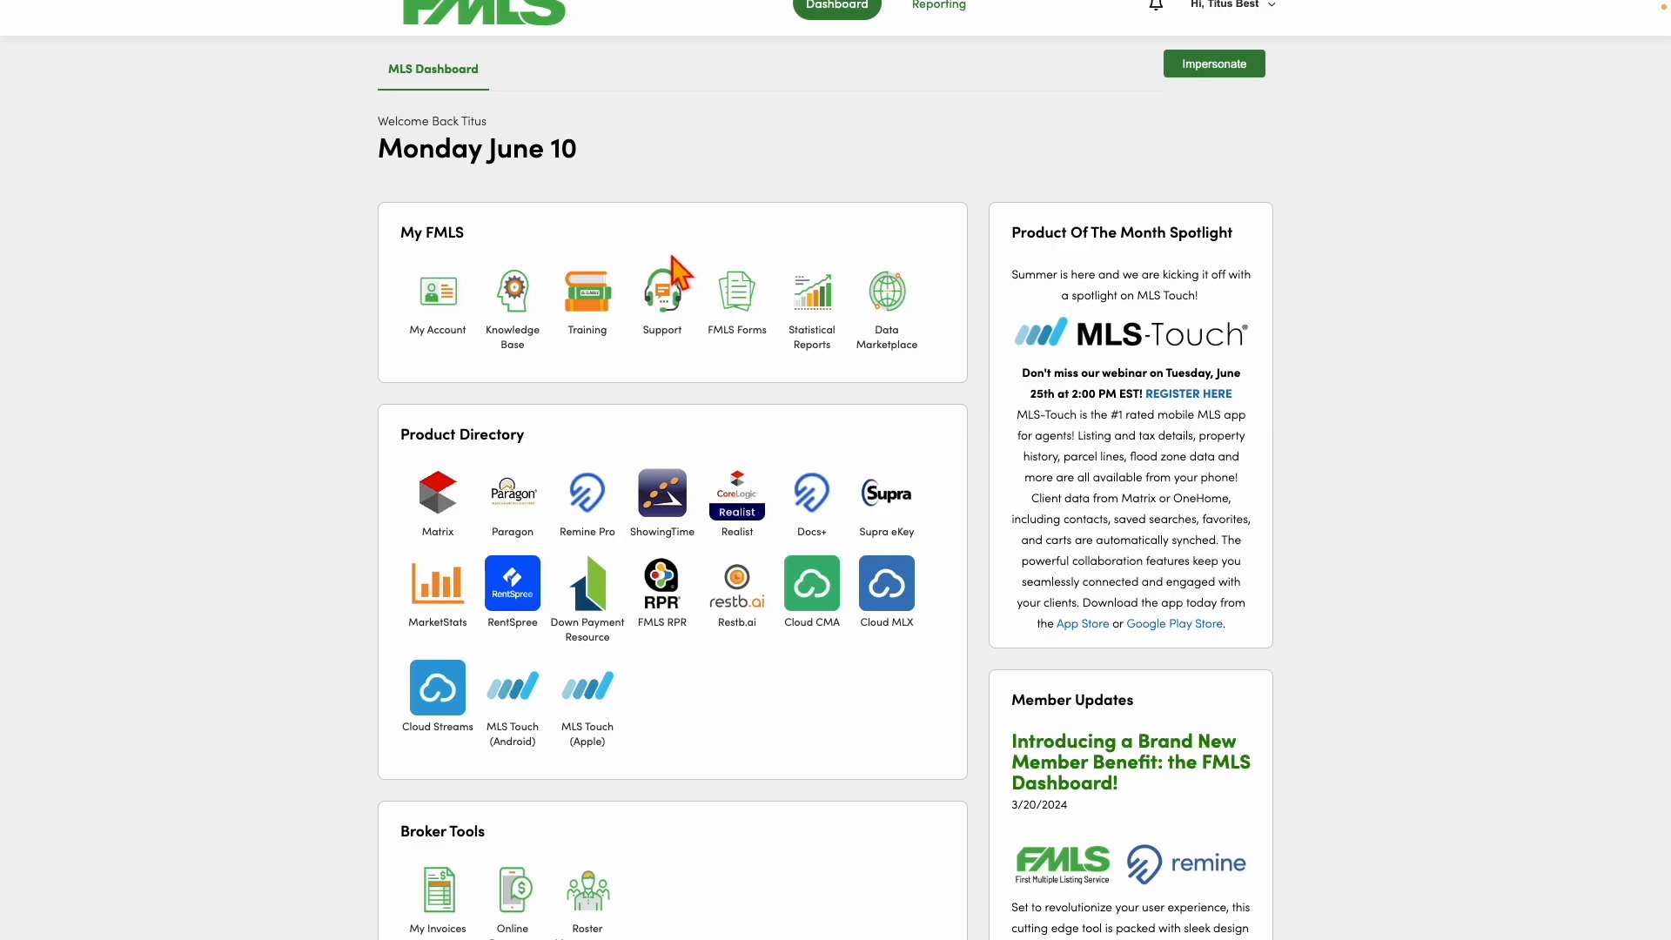
{"action": "left_click", "coordinate": [443, 520]}
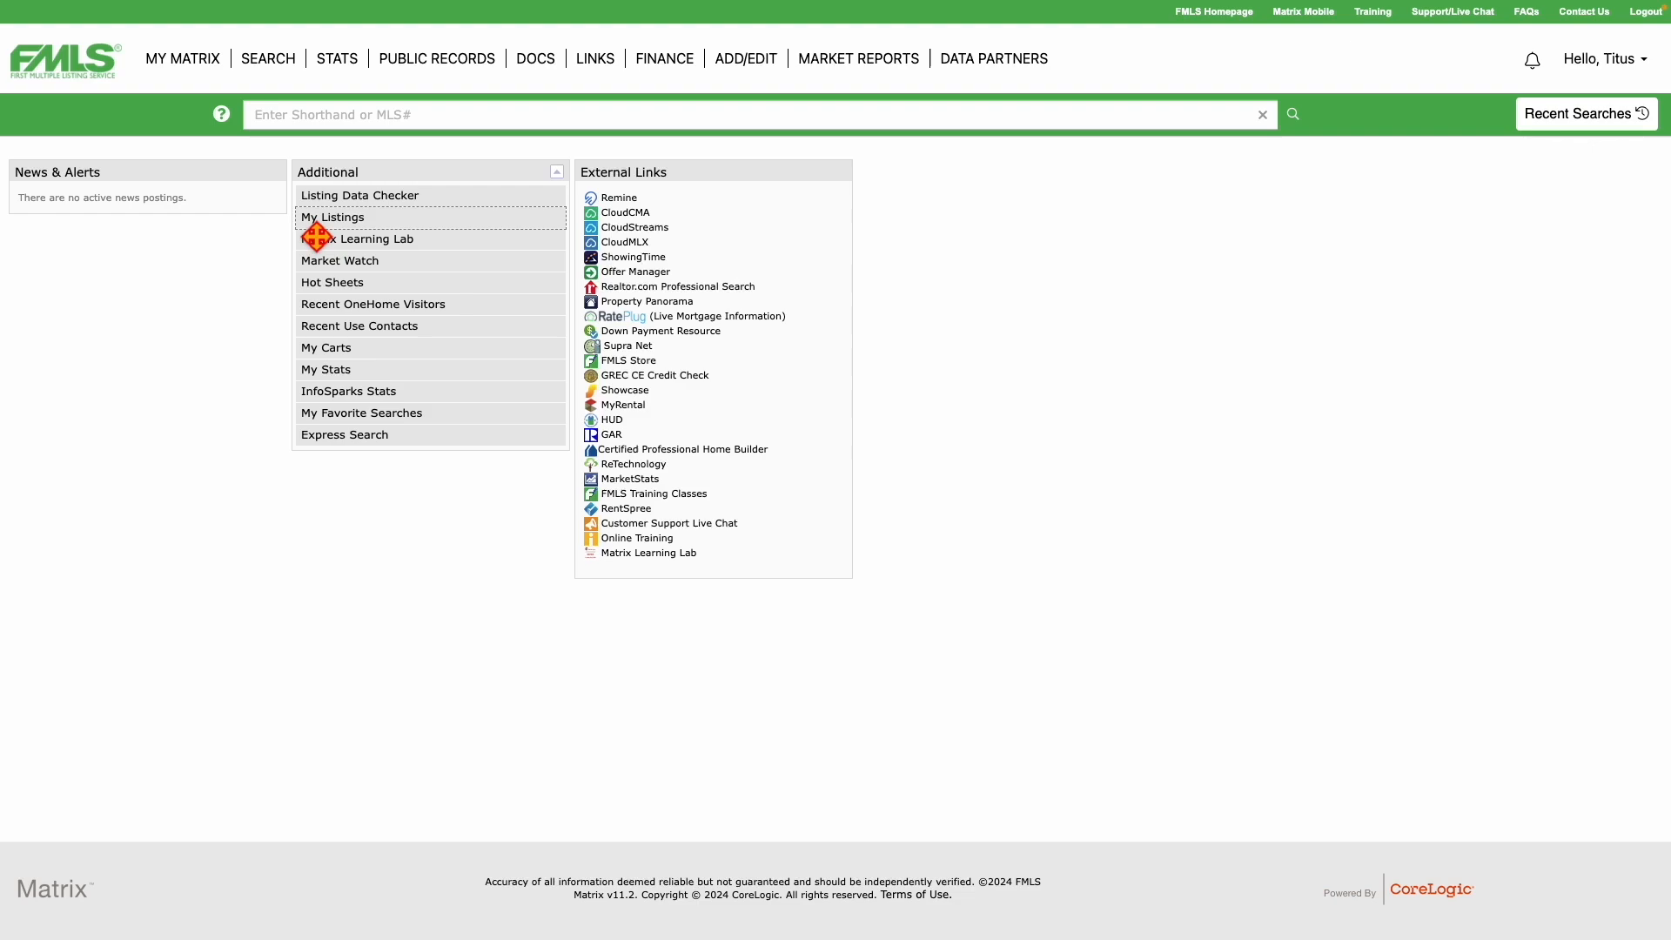
{"action": "mouse_move", "coordinate": [261, 75]}
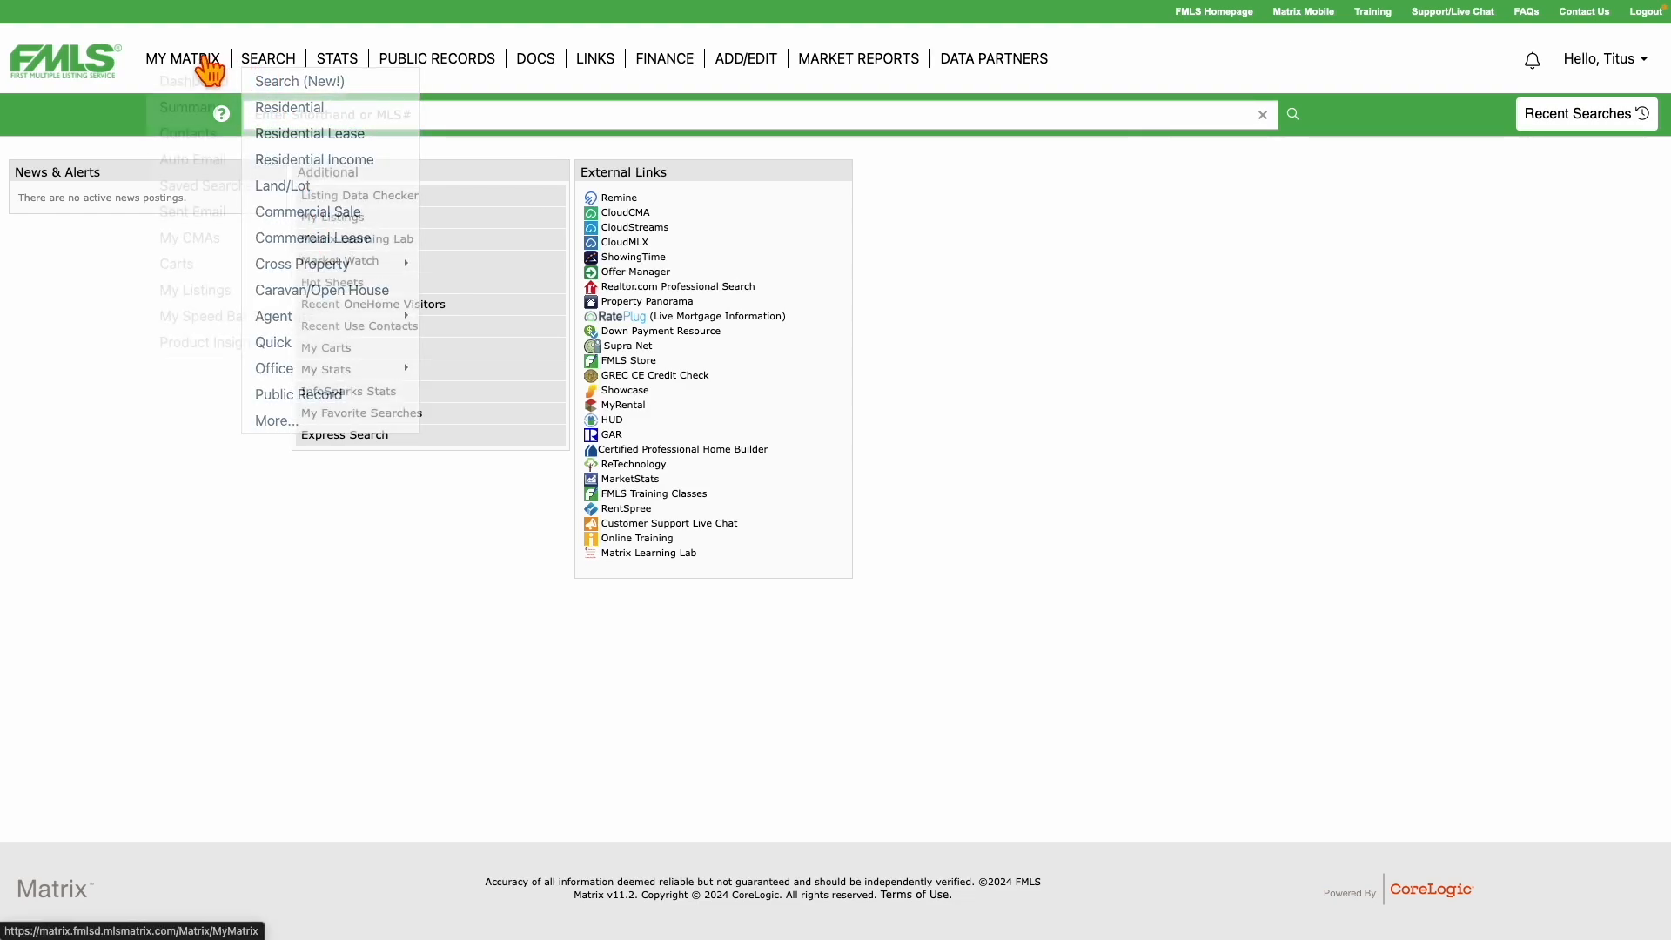
{"action": "mouse_move", "coordinate": [181, 67]}
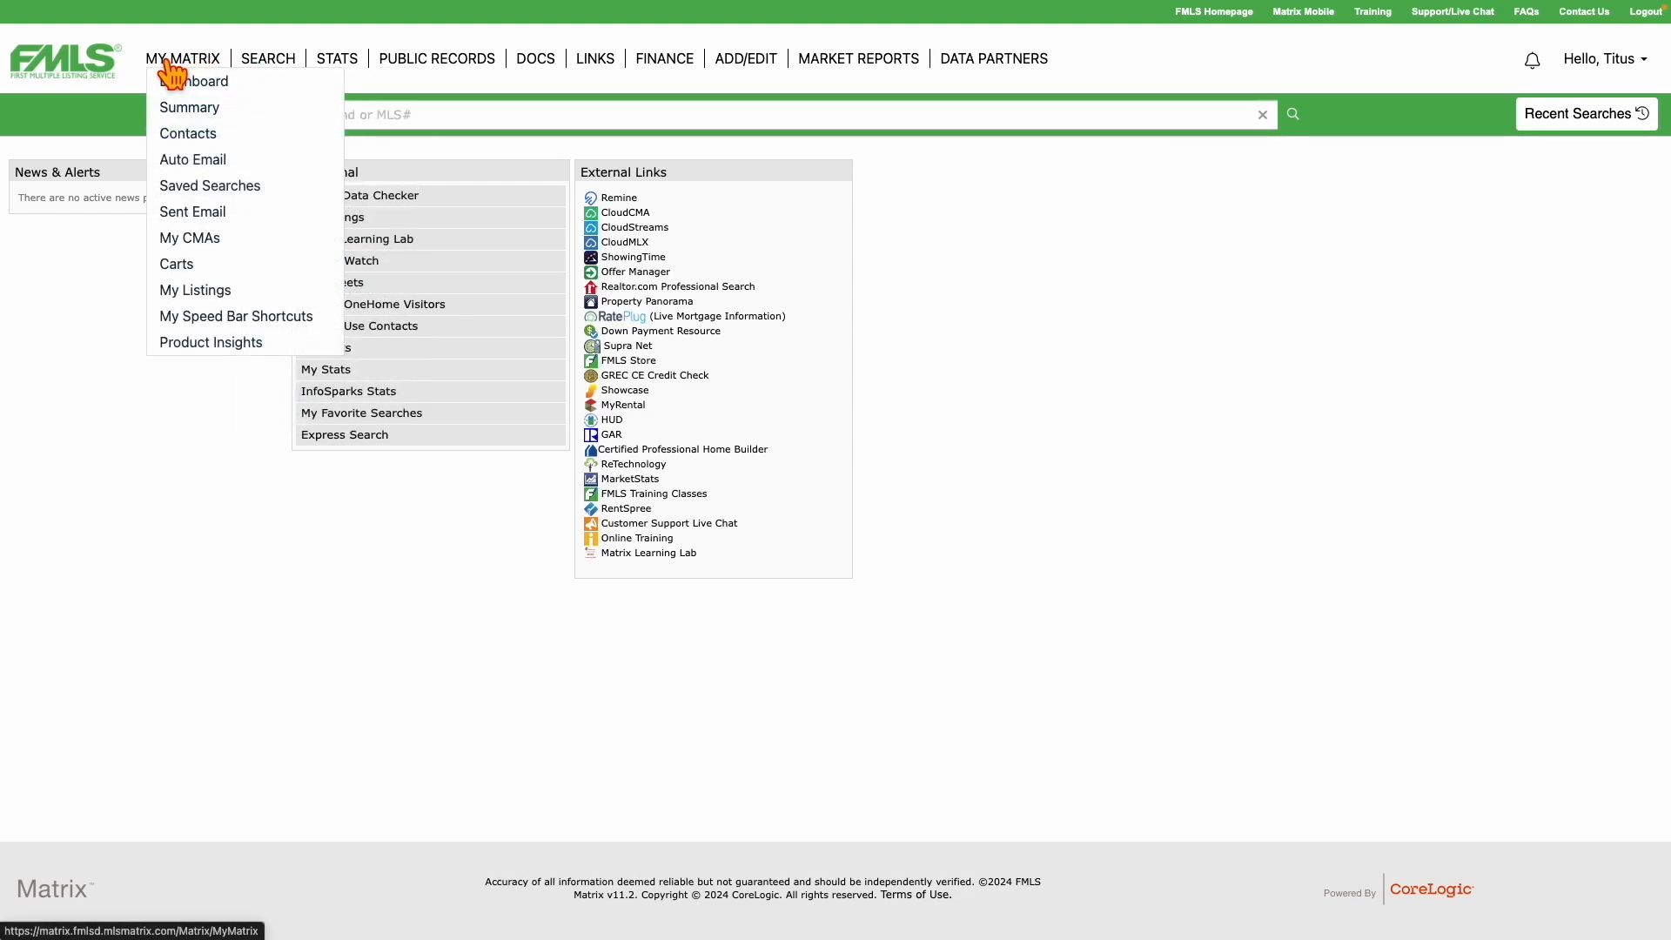
{"action": "left_click", "coordinate": [200, 290]}
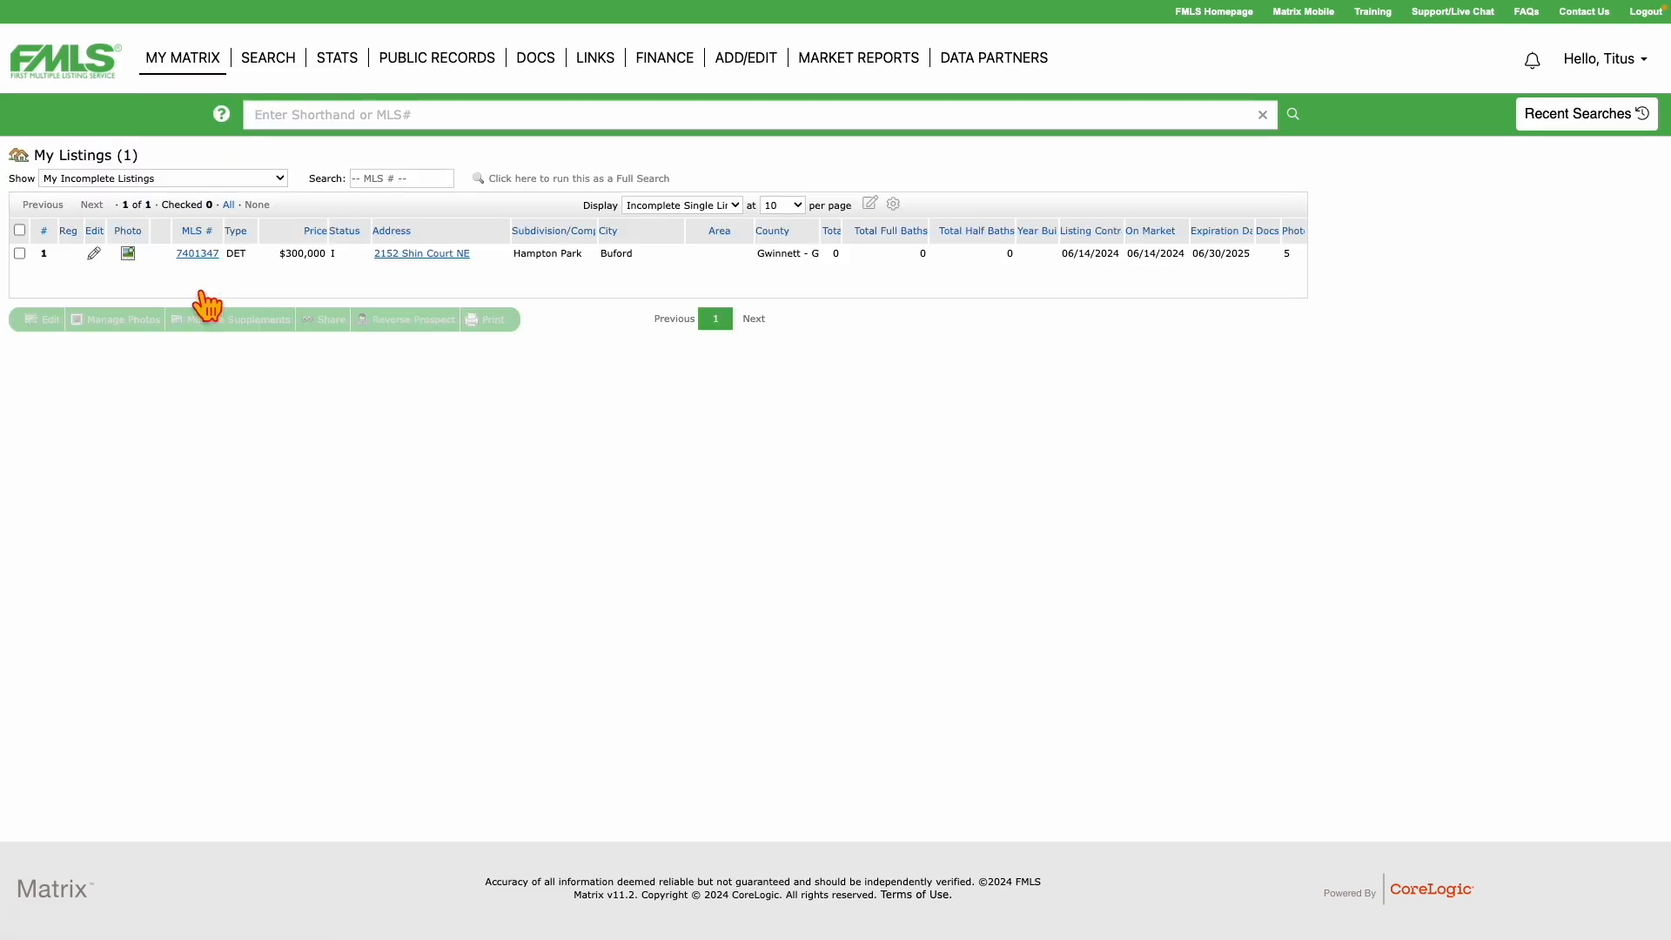
{"action": "left_click", "coordinate": [170, 179]}
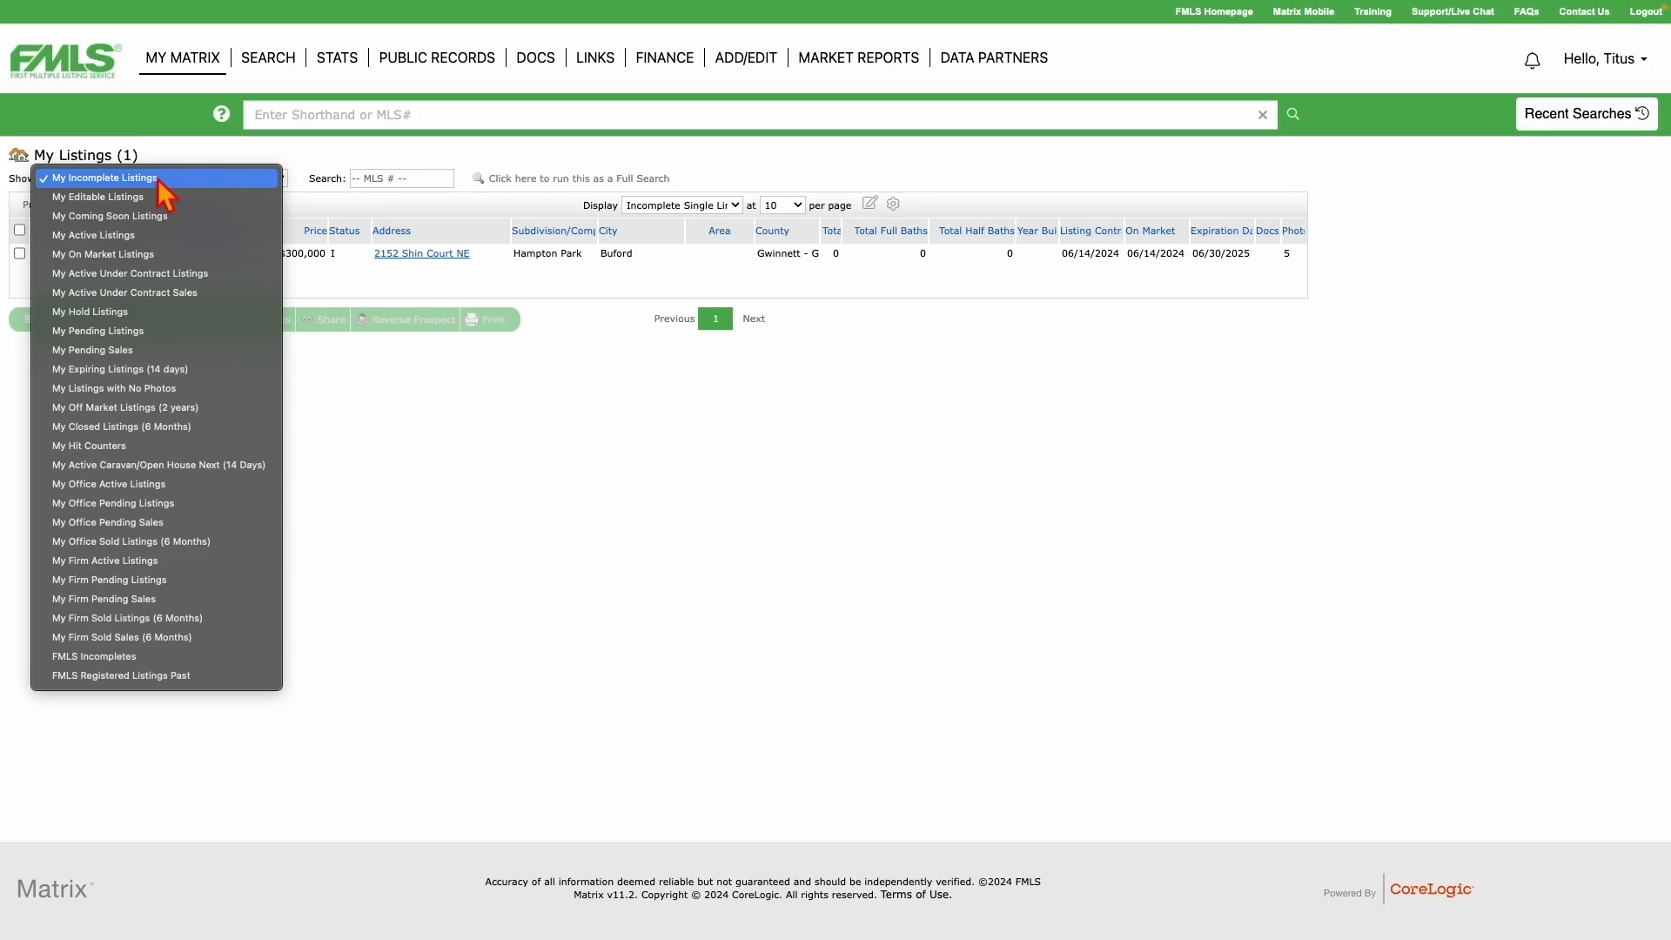
{"action": "left_click", "coordinate": [92, 181]}
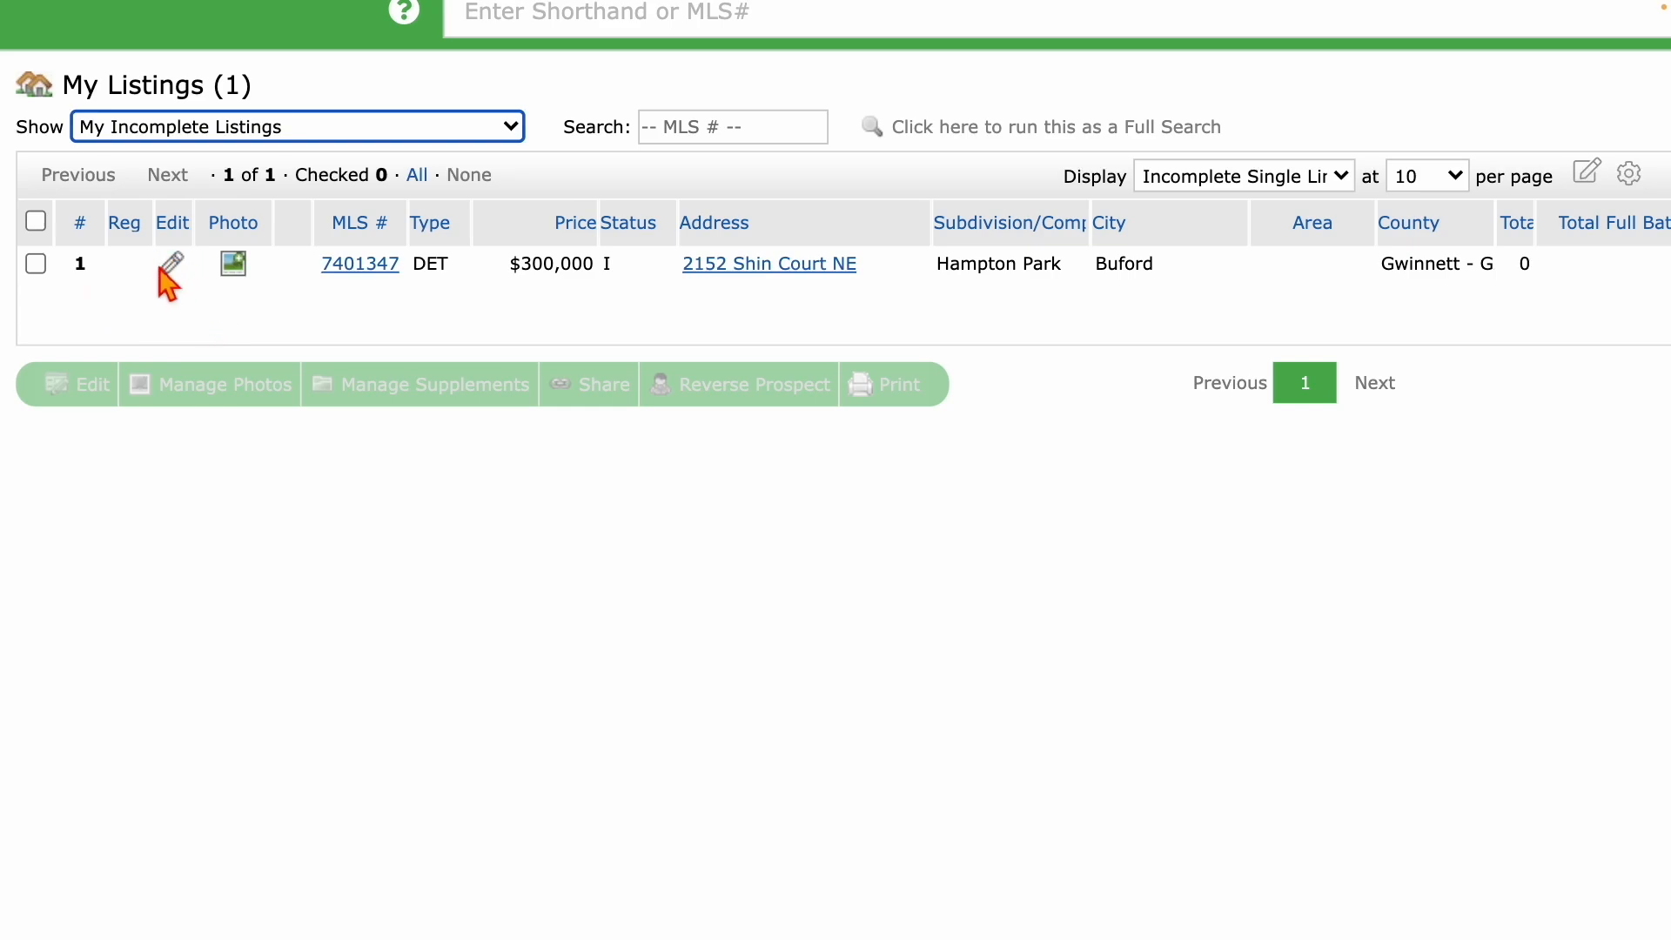
{"action": "left_click", "coordinate": [171, 271]}
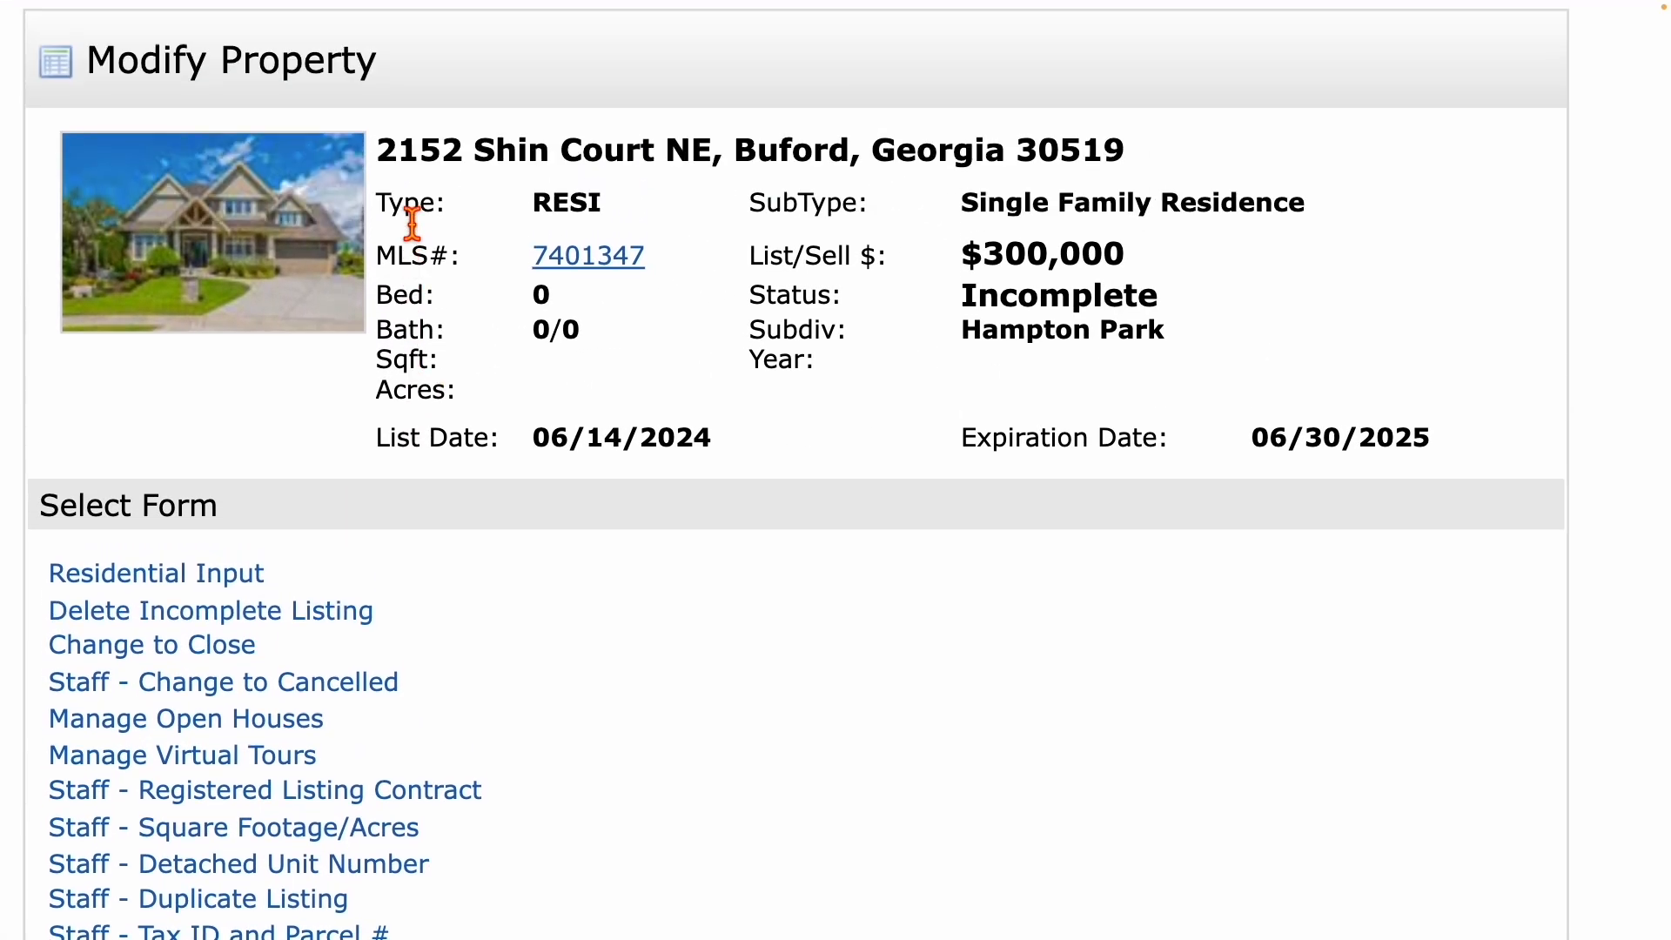
Review the listing's Select Form options, then go to the ADD/EDIT Input start page.
{"action": "scroll", "coordinate": [412, 222], "scroll_direction": "down", "scroll_amount": 3}
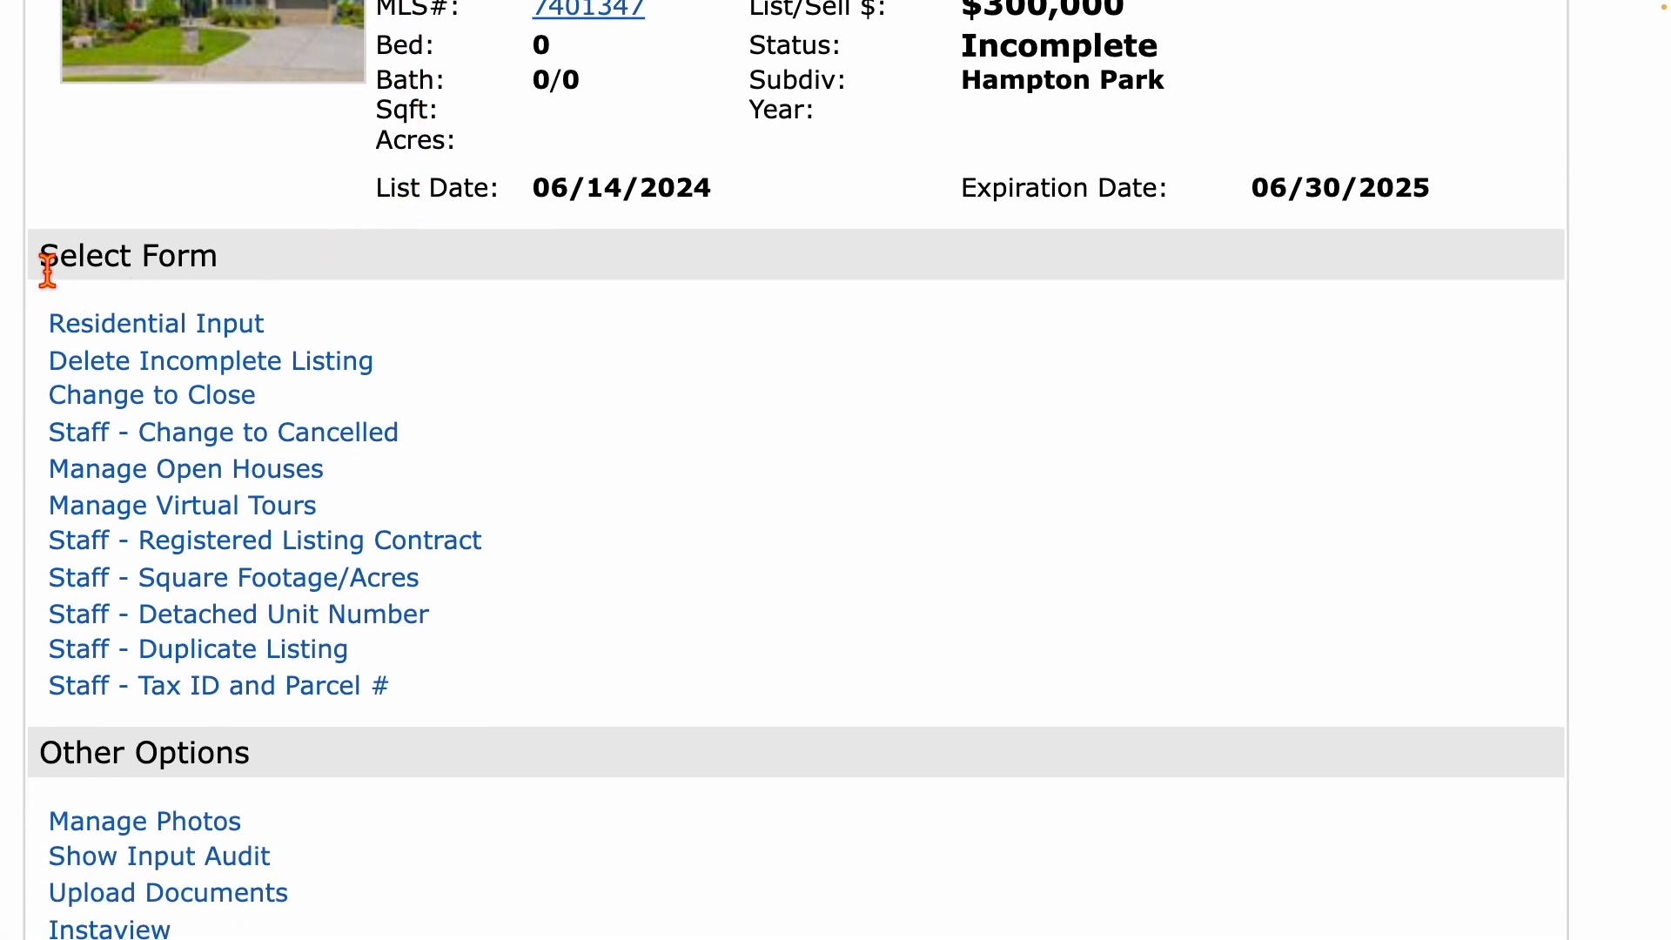
{"action": "left_click_drag", "start_coordinate": [42, 261], "coordinate": [274, 268]}
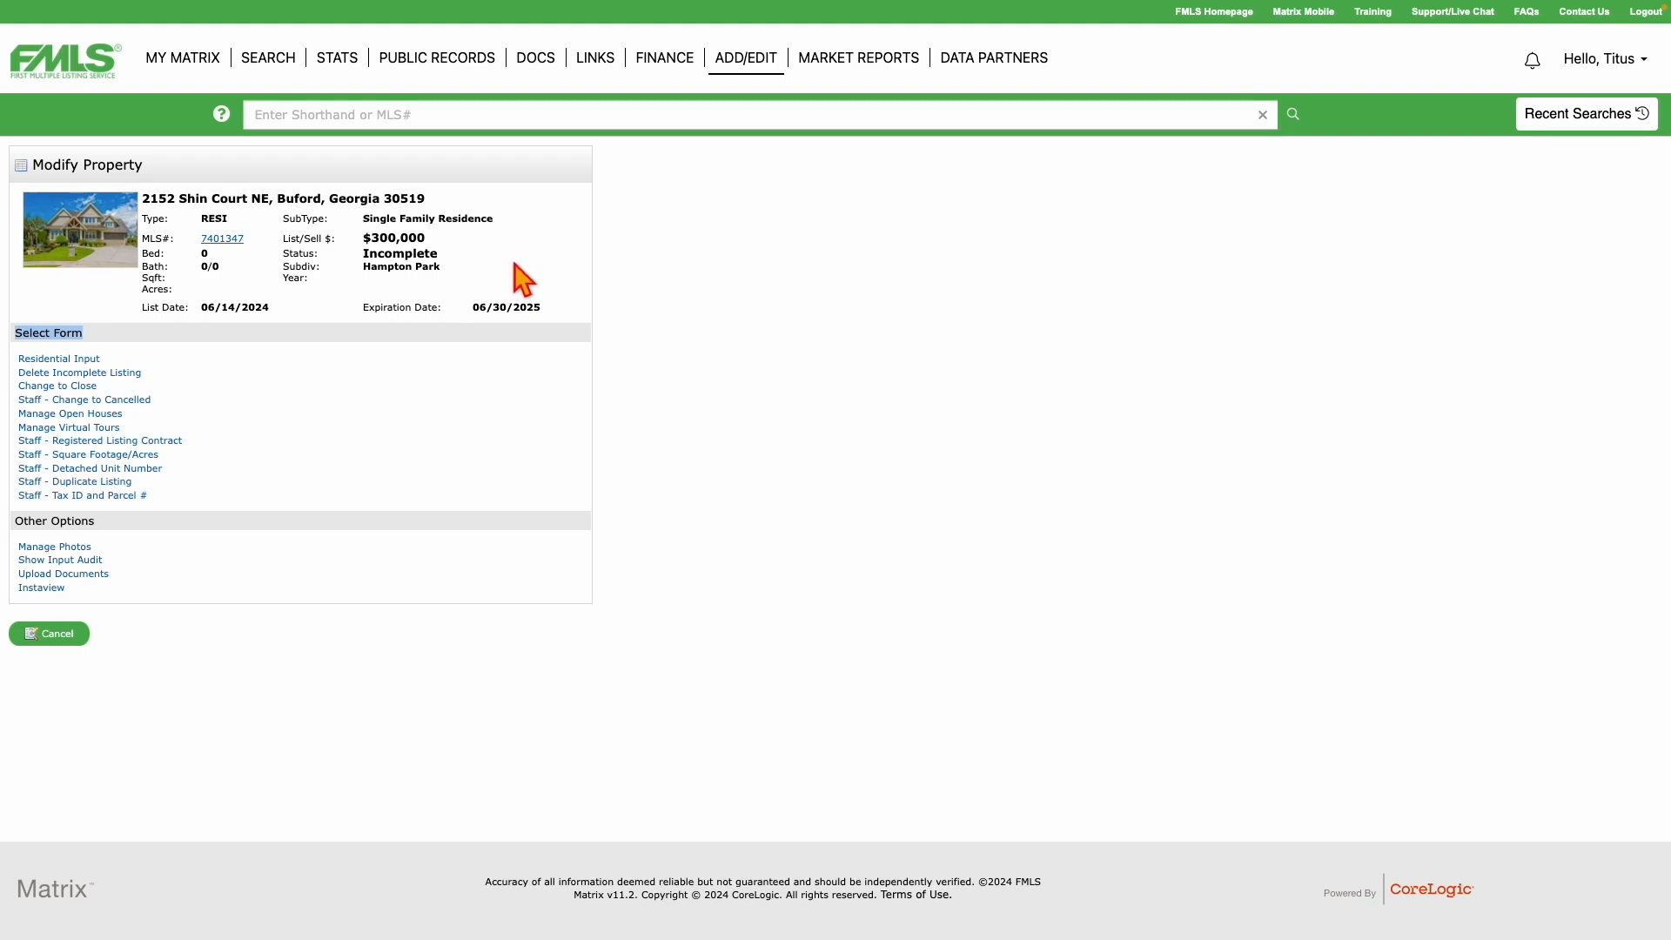
{"action": "mouse_move", "coordinate": [187, 68]}
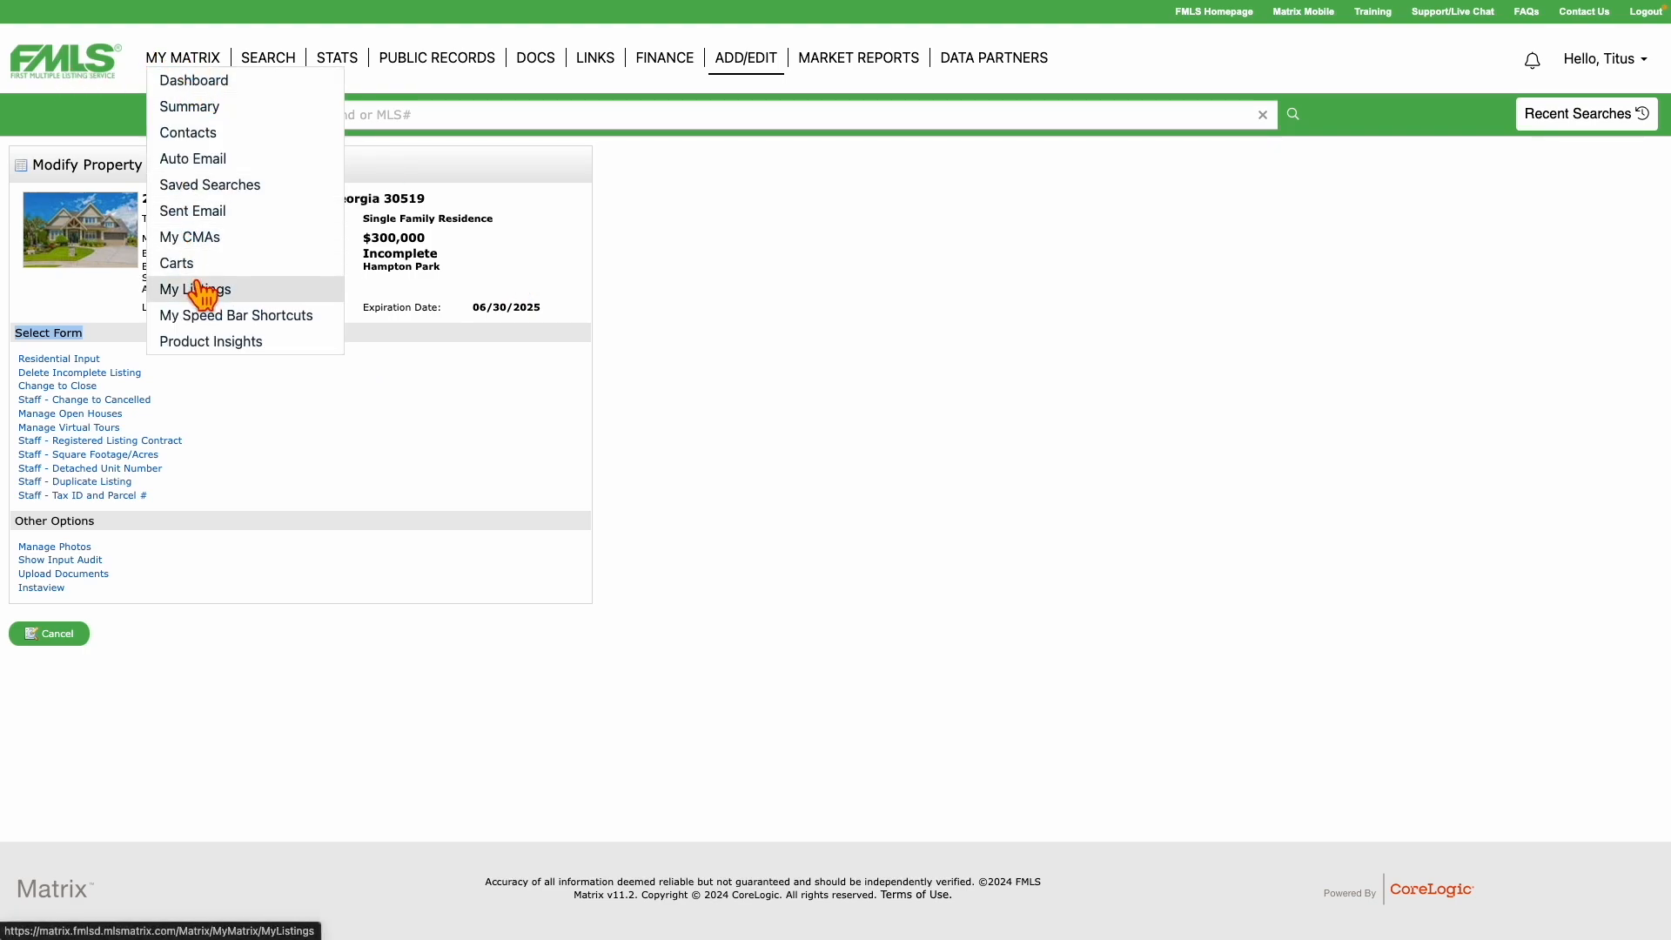
{"action": "left_click", "coordinate": [752, 62]}
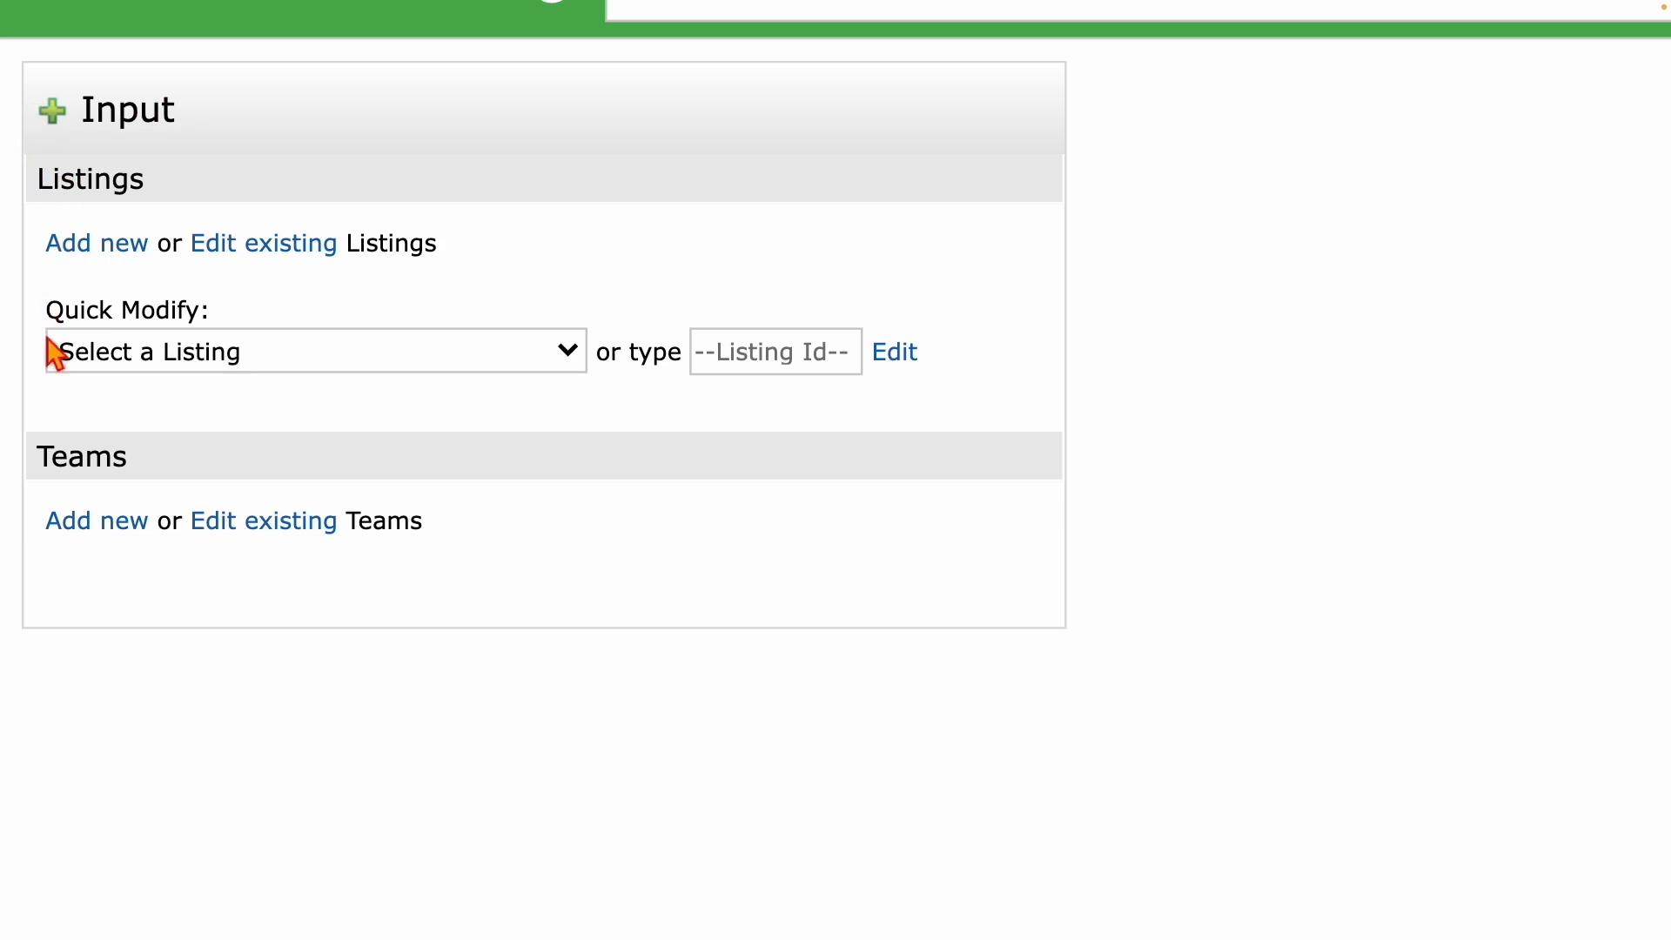
{"action": "left_click_drag", "start_coordinate": [53, 329], "coordinate": [224, 317]}
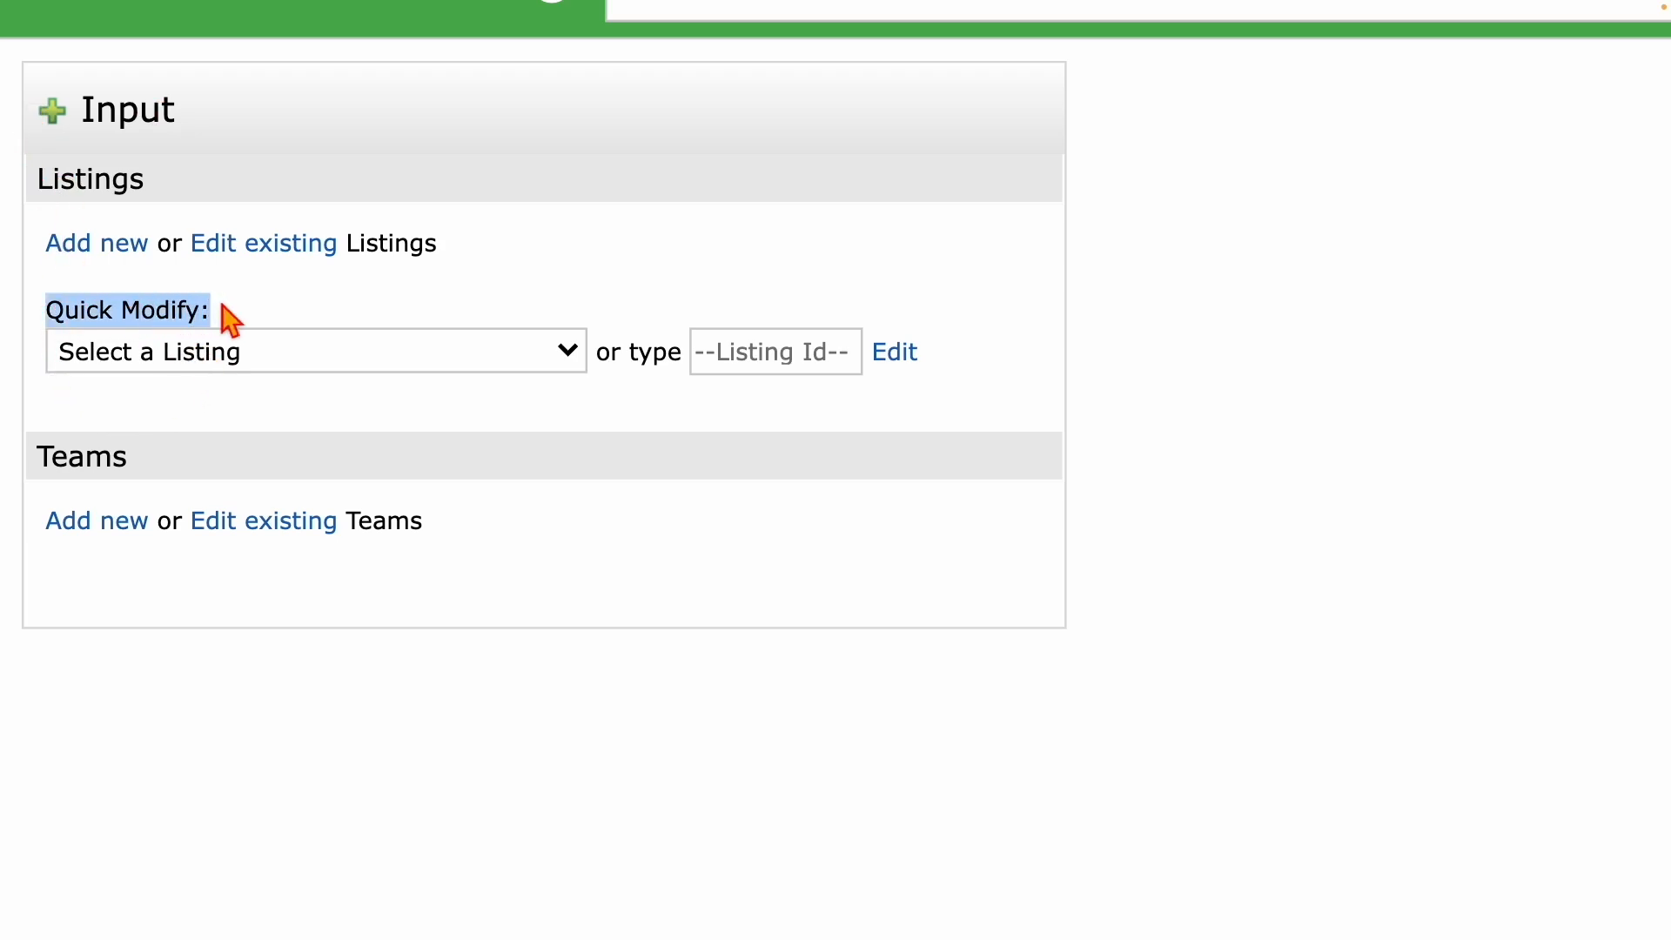
{"action": "left_click", "coordinate": [224, 363]}
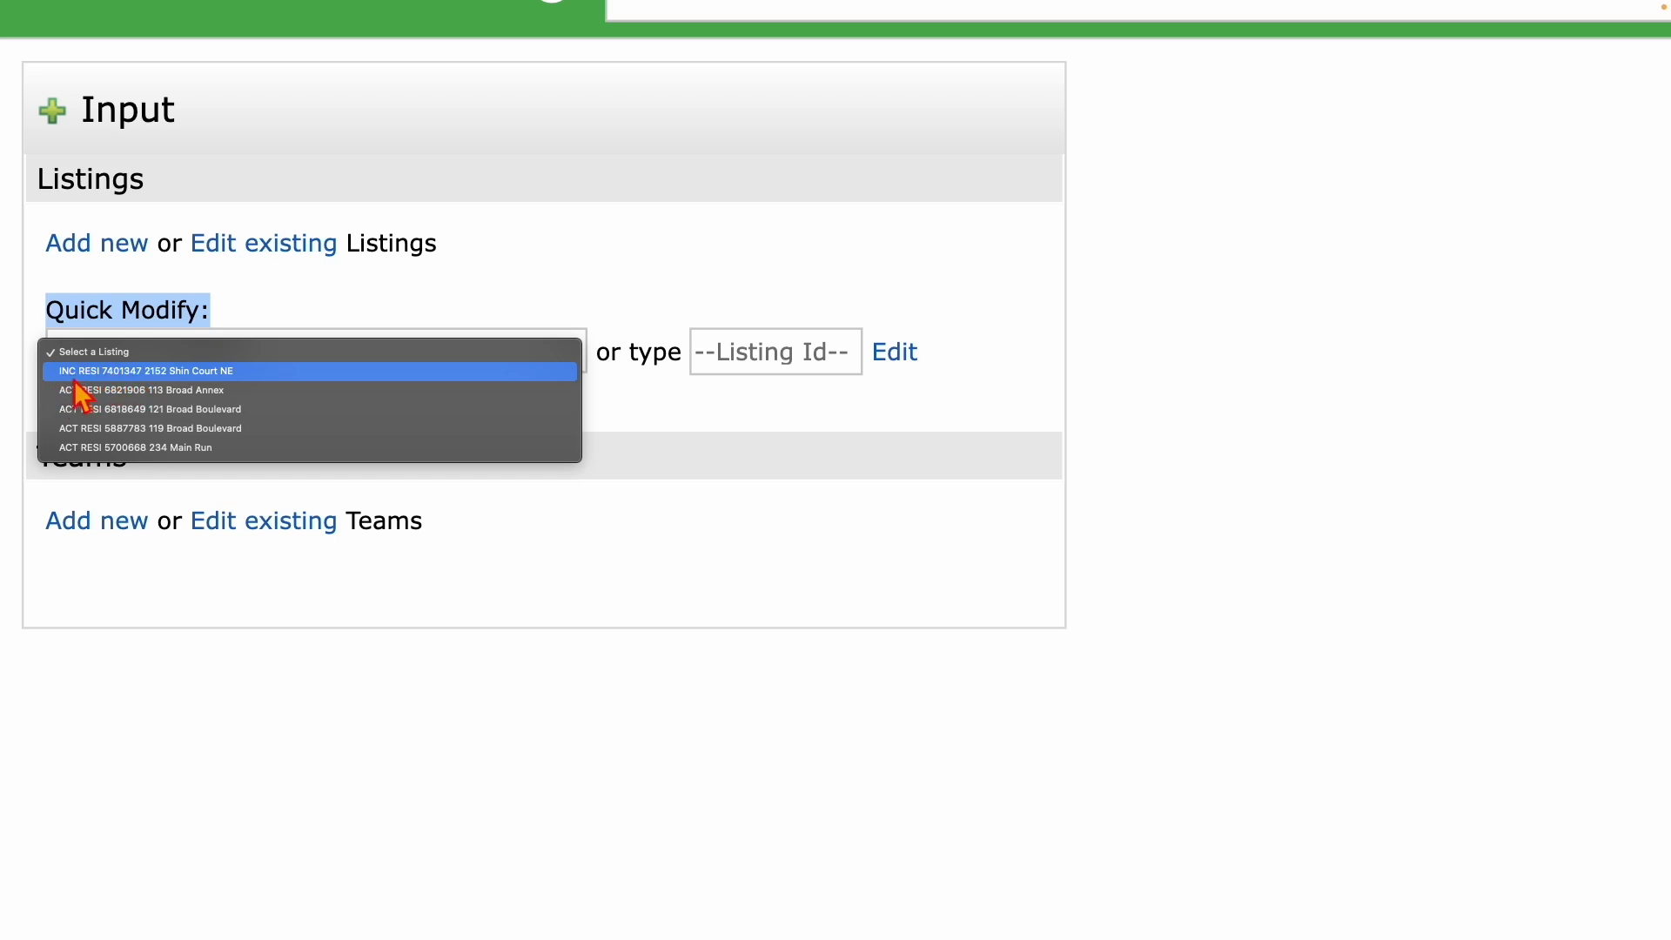
{"action": "left_click", "coordinate": [113, 374]}
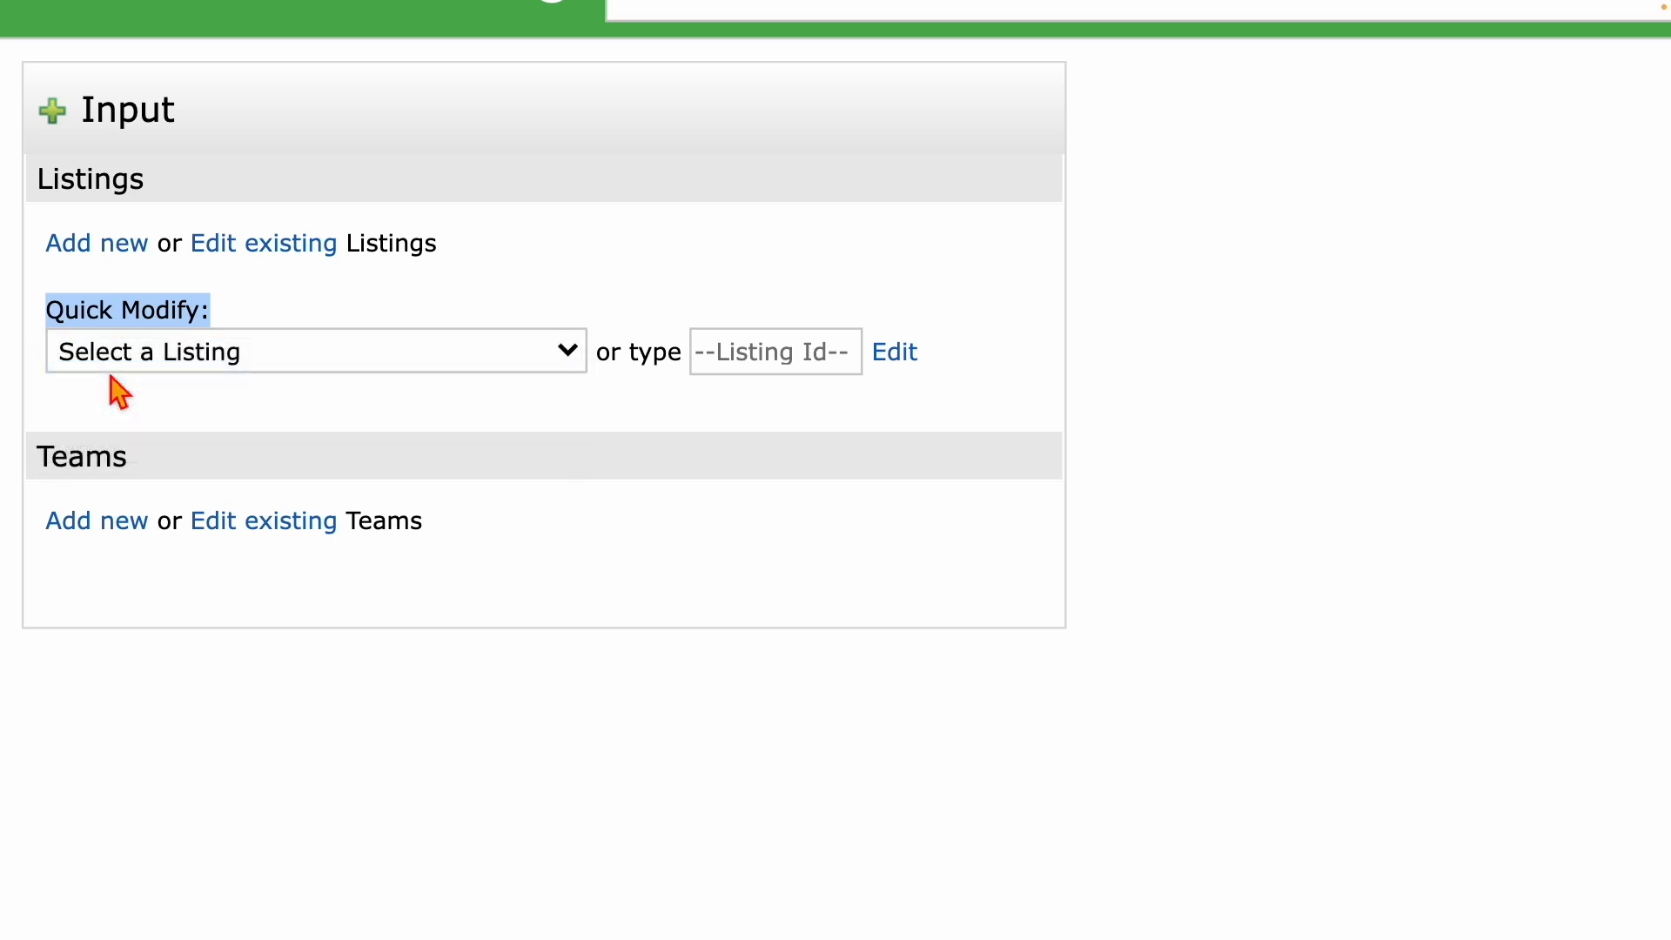
{"action": "scroll", "coordinate": [48, 370], "scroll_direction": "up", "scroll_amount": 5, "text": "ctrl"}
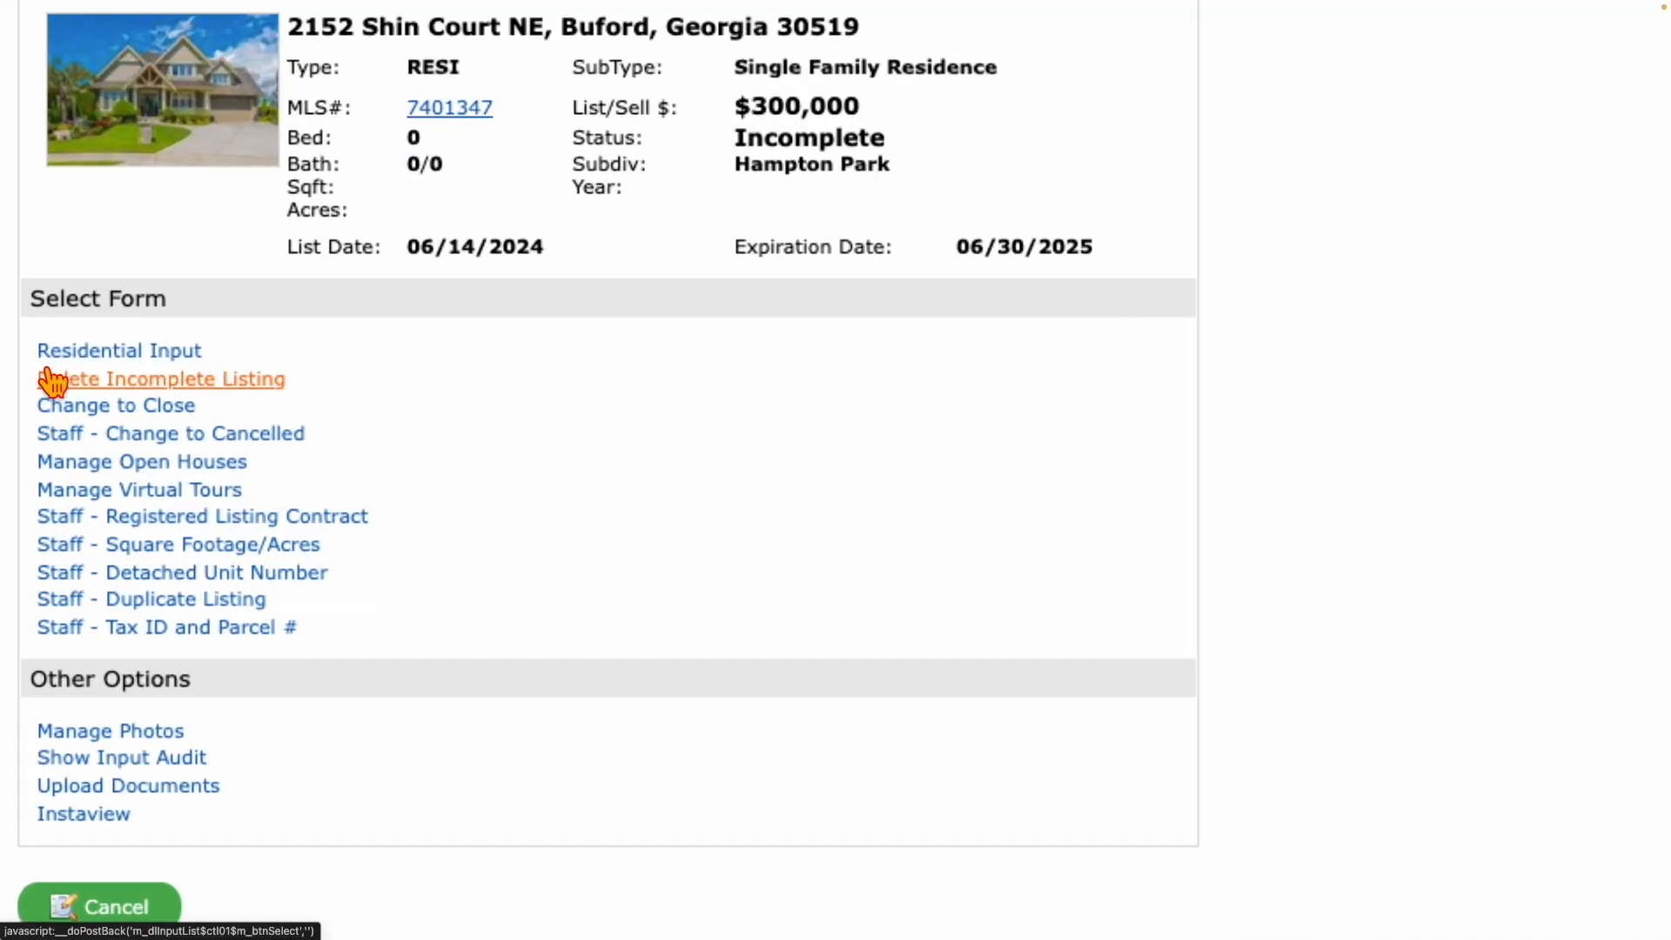
Open the Delete Incomplete Listing form and highlight the Incomplete status and permanent-deletion warning.
{"action": "left_click", "coordinate": [193, 394]}
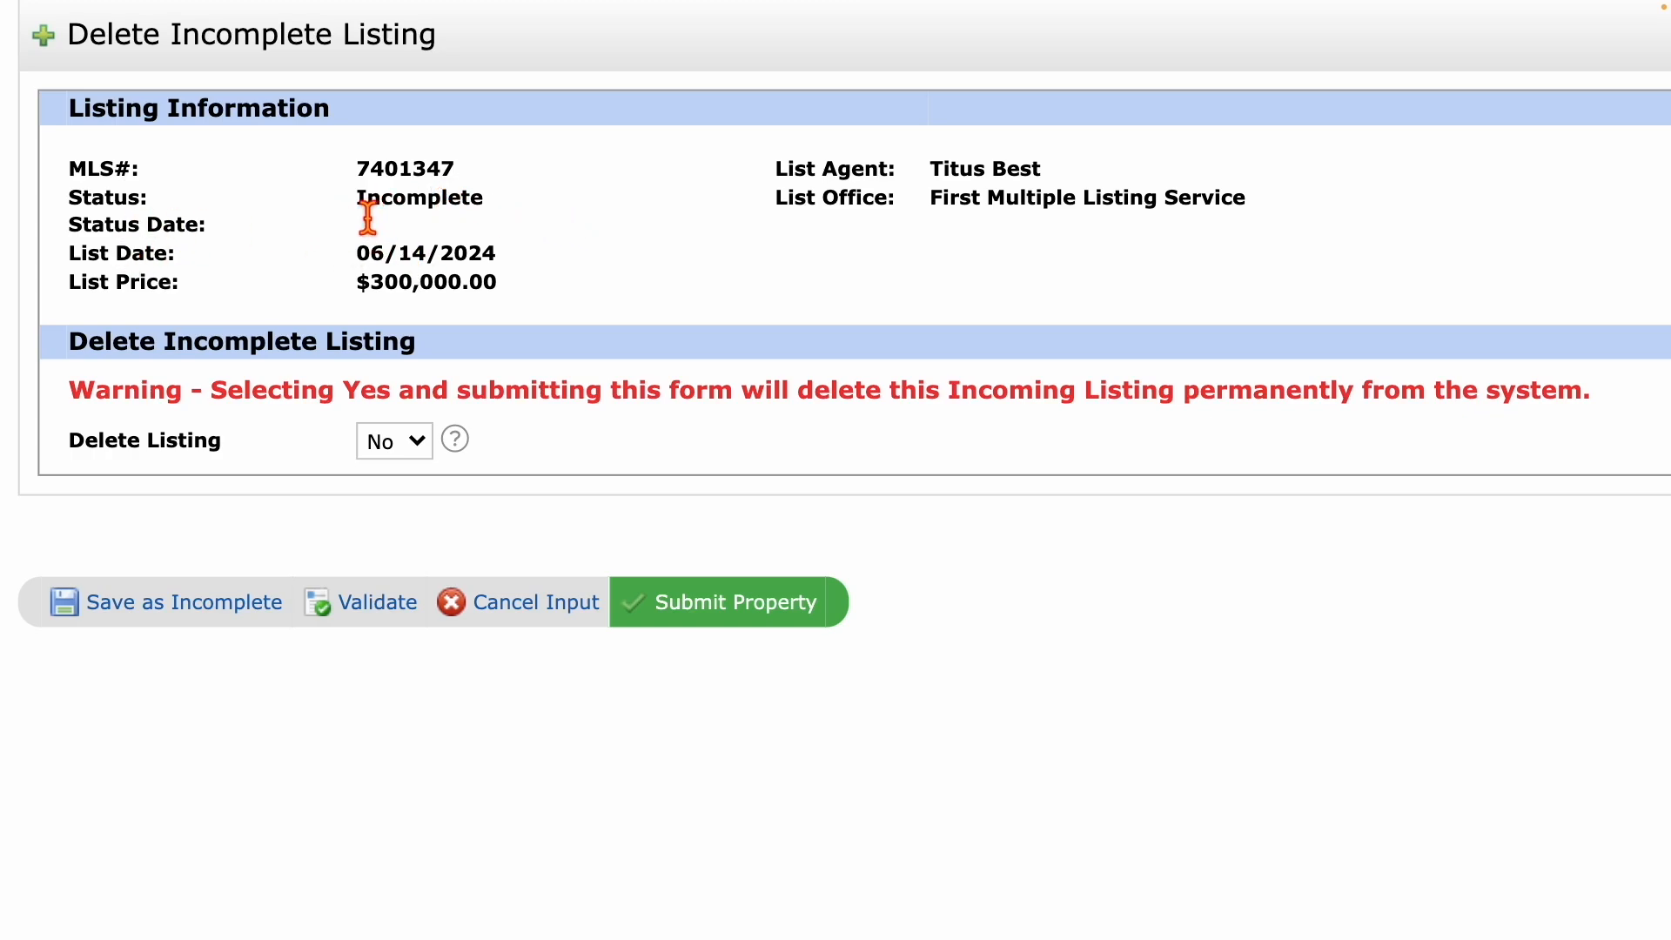
{"action": "left_click_drag", "start_coordinate": [358, 205], "coordinate": [485, 207]}
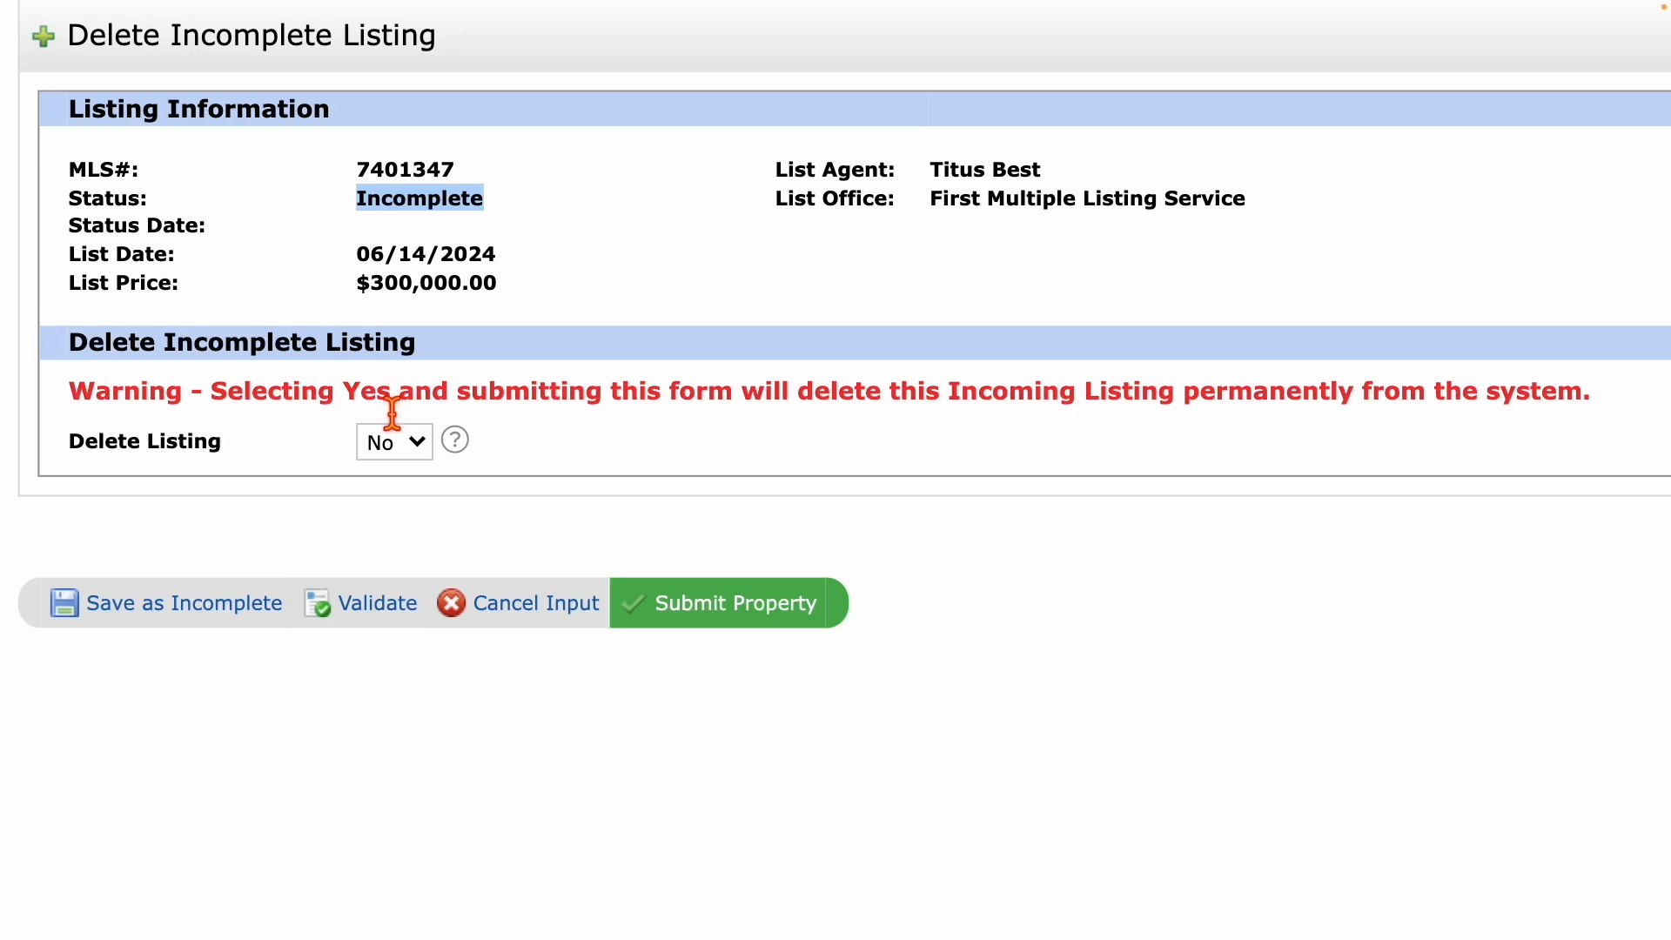
{"action": "left_click", "coordinate": [794, 413]}
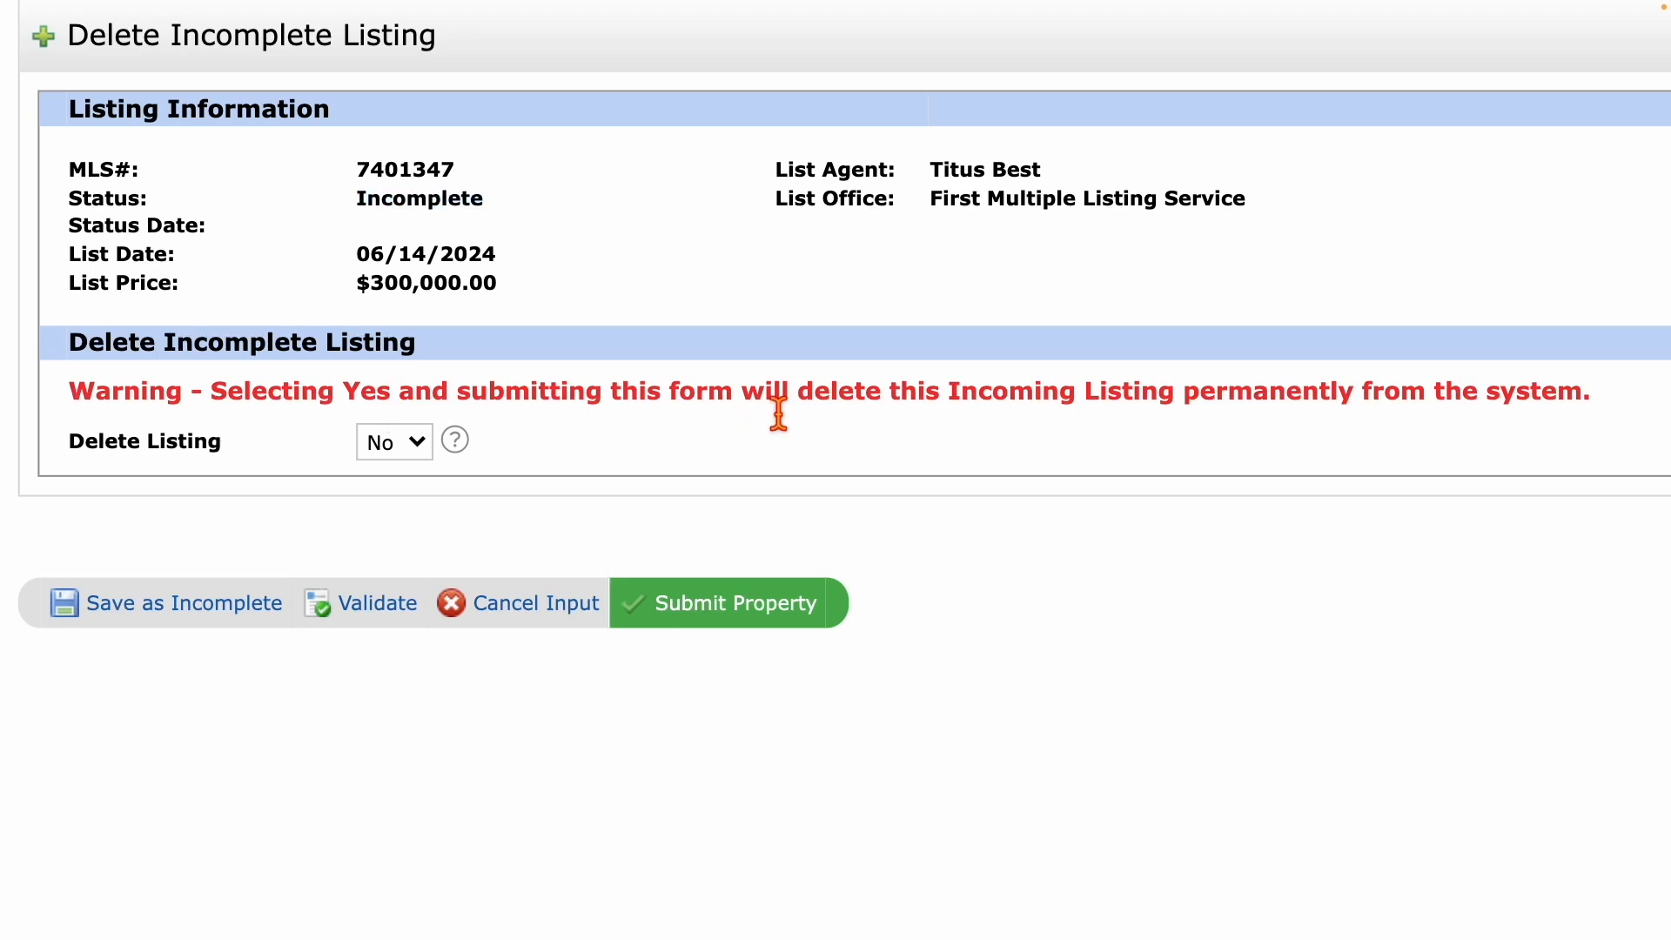
{"action": "left_click_drag", "start_coordinate": [770, 400], "coordinate": [1320, 402]}
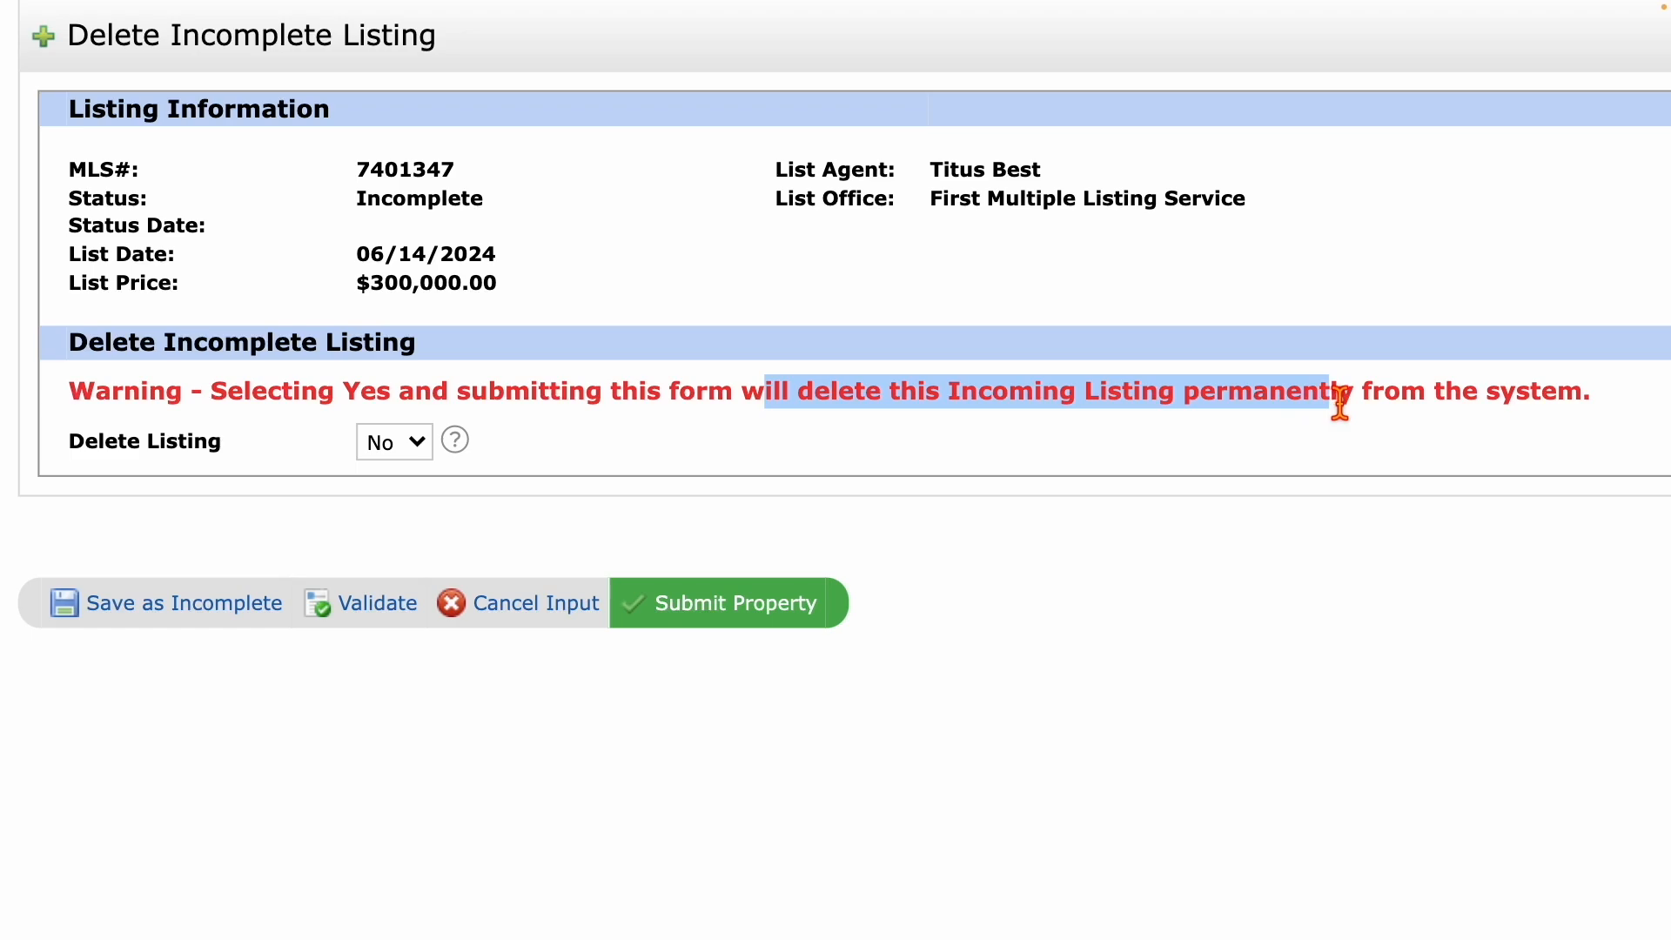
Set Delete Listing from No to Yes and highlight the 'Selecting Yes' warning text.
{"action": "left_click", "coordinate": [406, 448]}
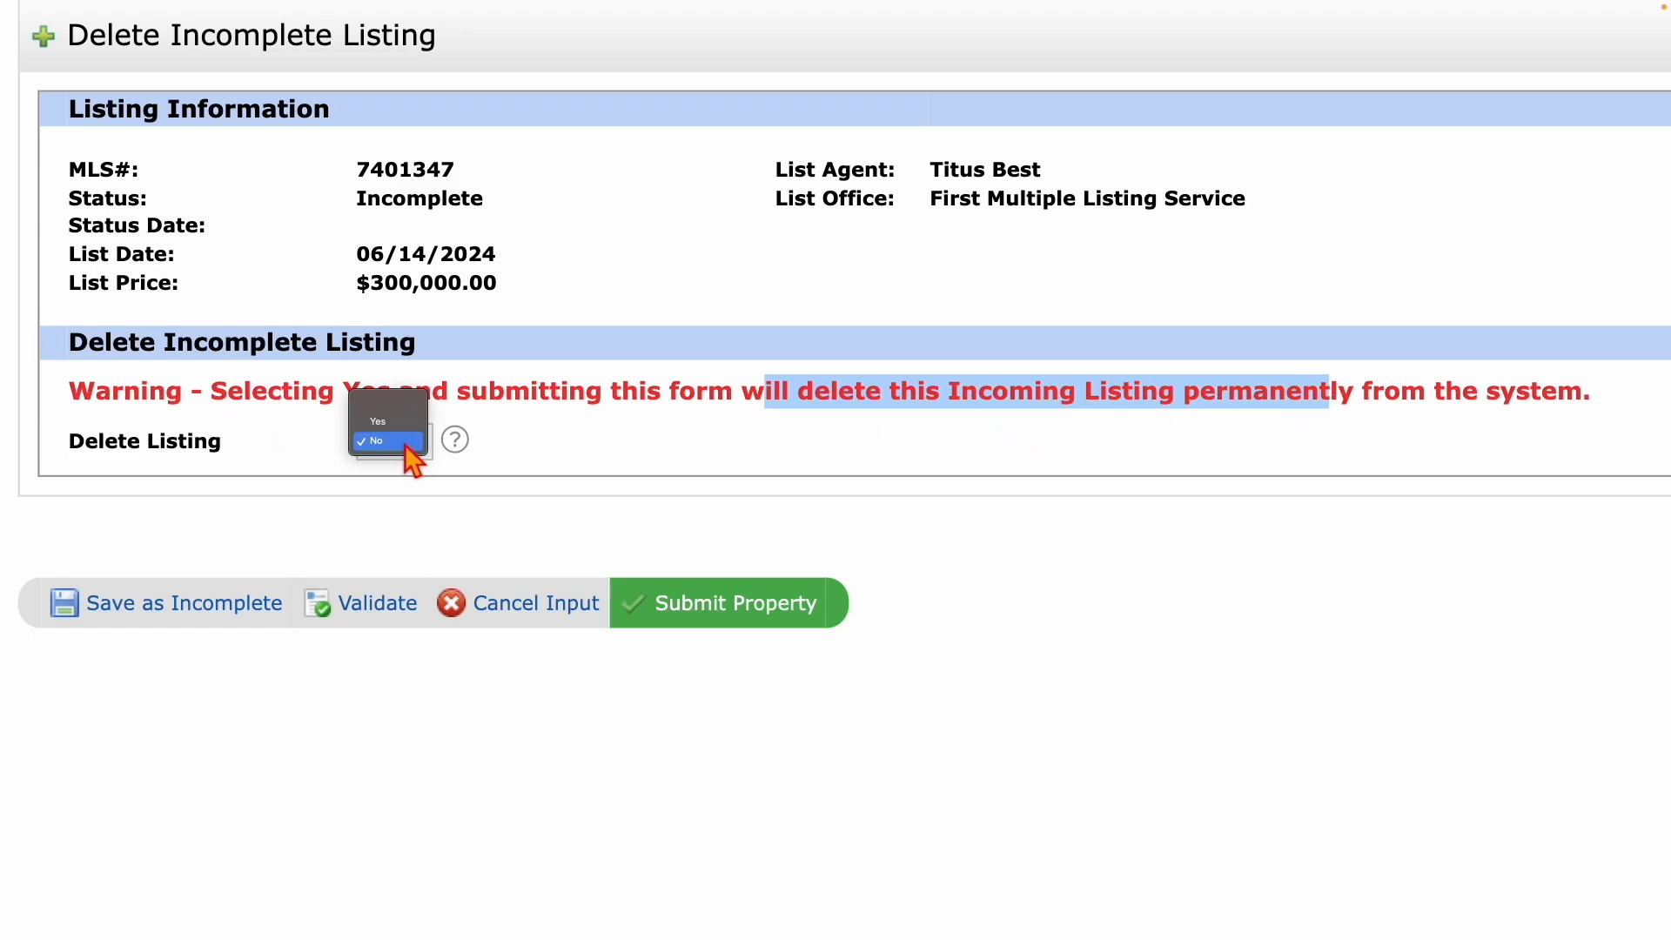
{"action": "left_click", "coordinate": [399, 423]}
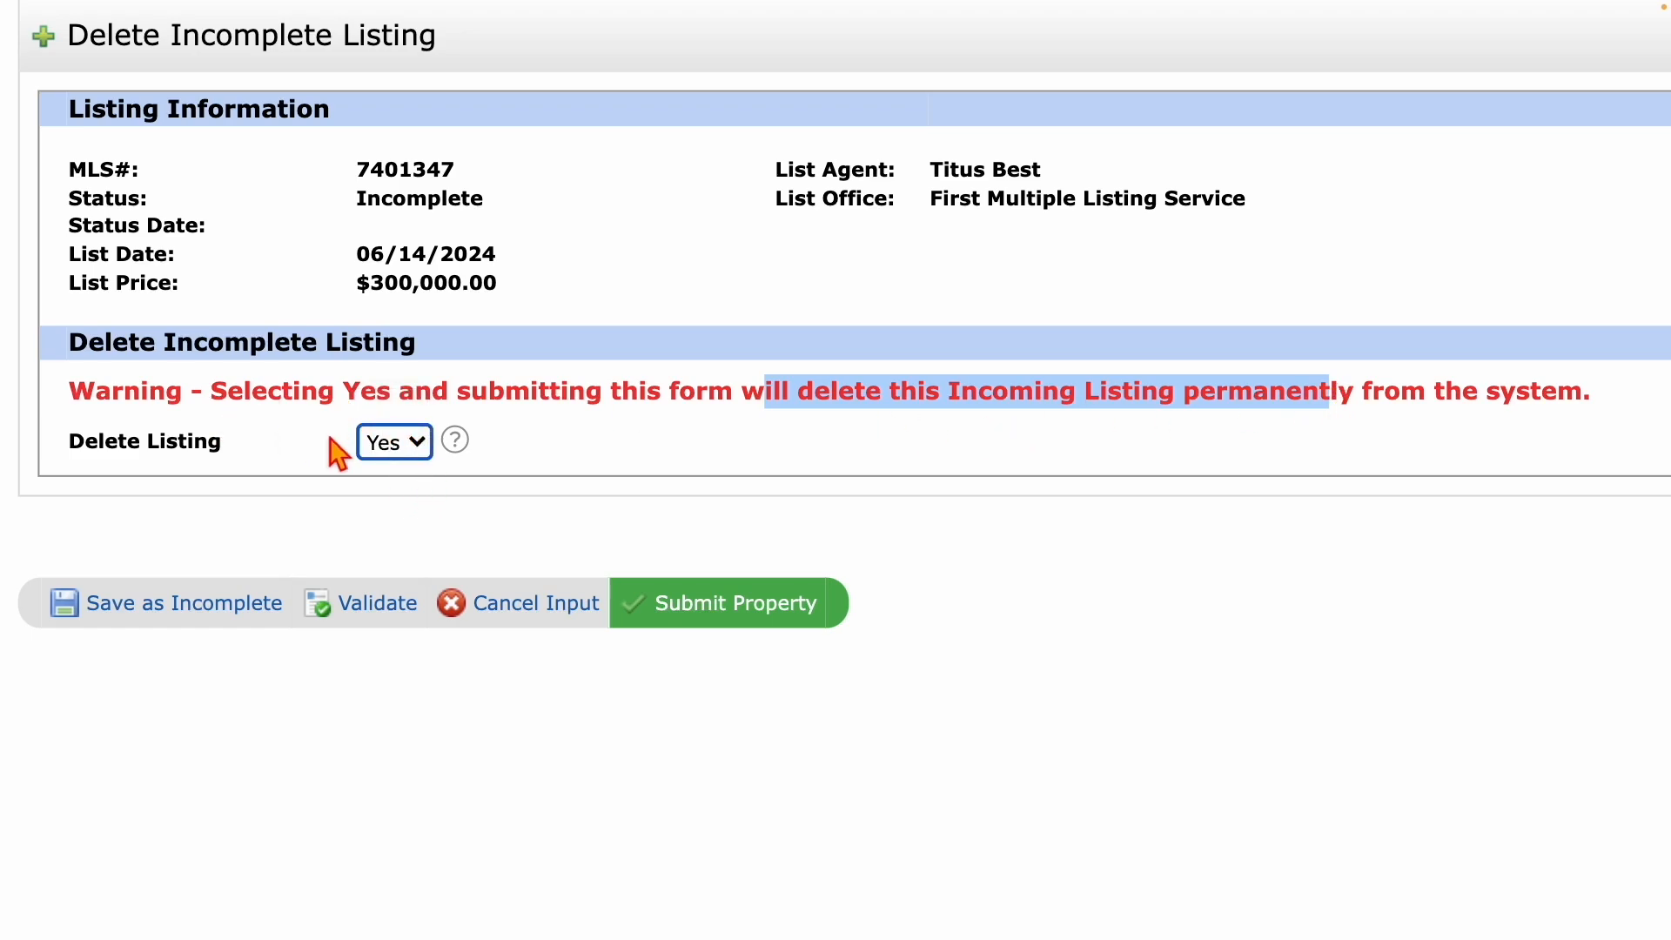
{"action": "left_click_drag", "start_coordinate": [252, 401], "coordinate": [659, 416]}
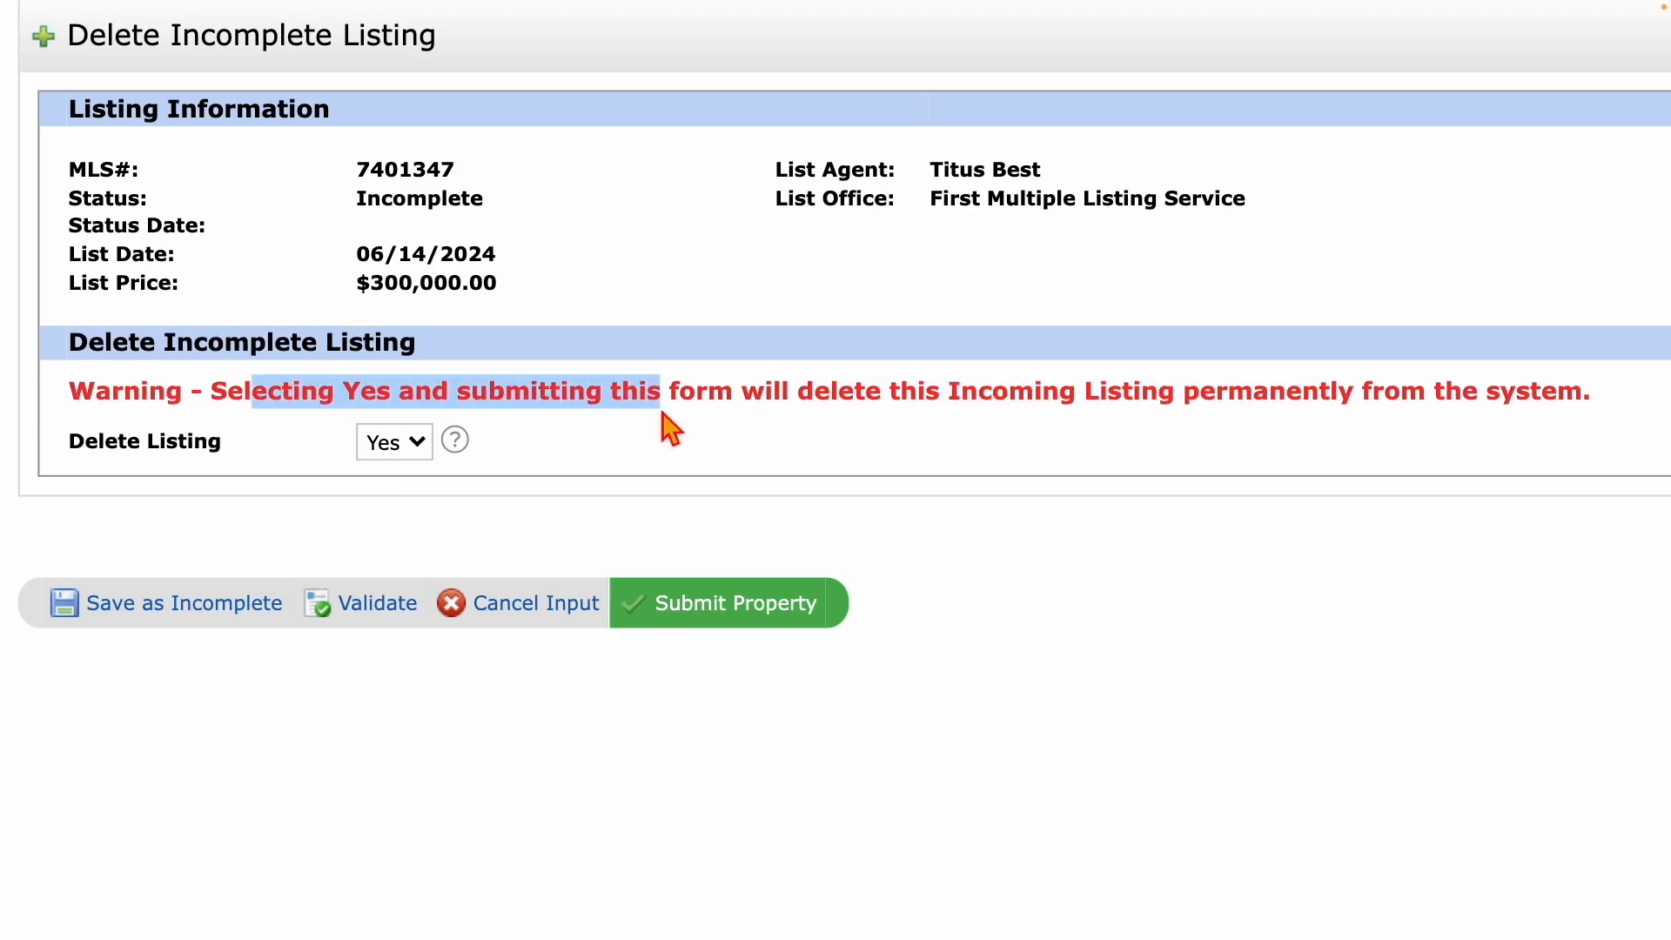
Submit the deletion of MLS 7401347 and highlight the Input Succeeded confirmation messages.
{"action": "left_click", "coordinate": [738, 607]}
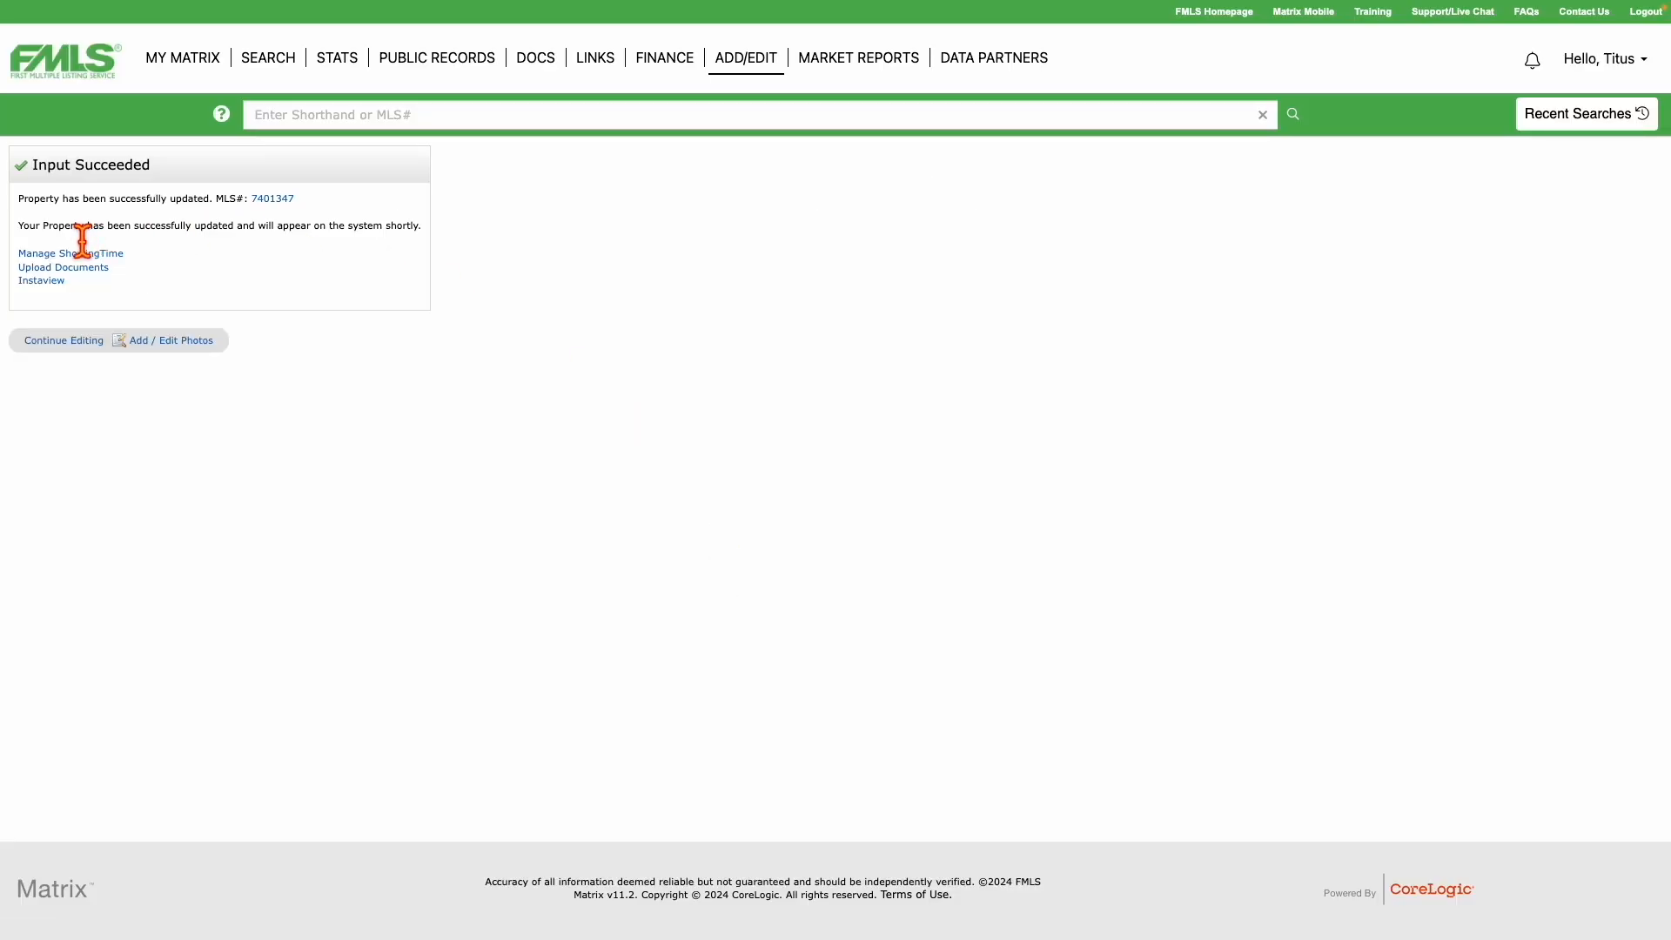
{"action": "left_click_drag", "start_coordinate": [45, 207], "coordinate": [509, 222]}
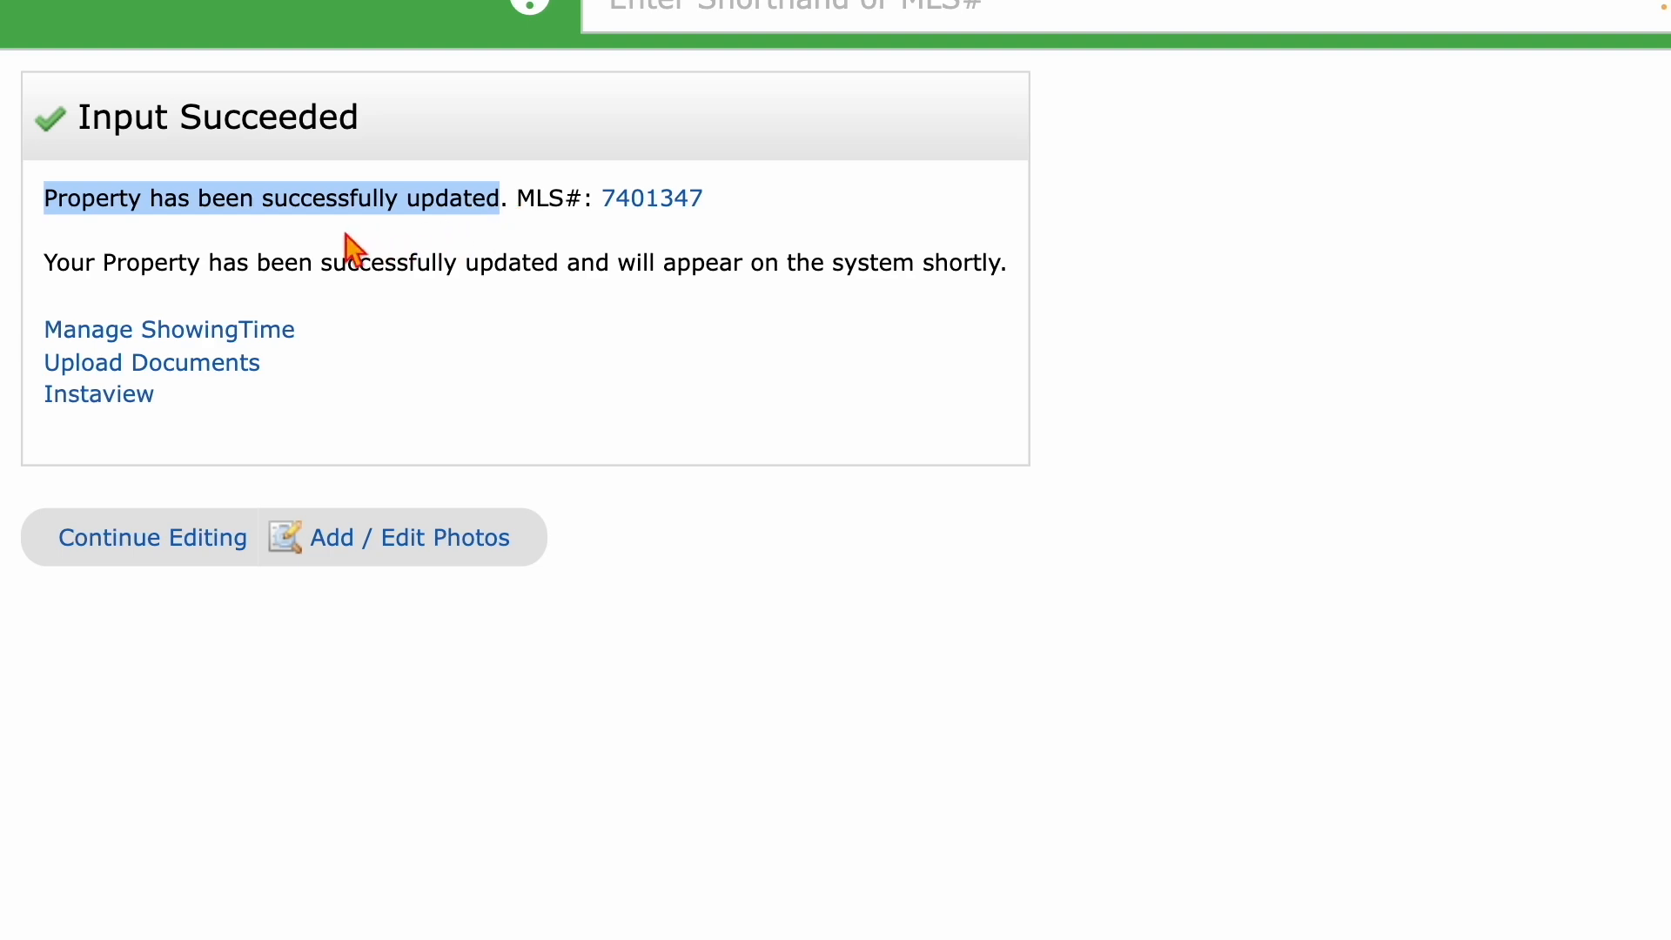
{"action": "left_click_drag", "start_coordinate": [139, 277], "coordinate": [683, 282]}
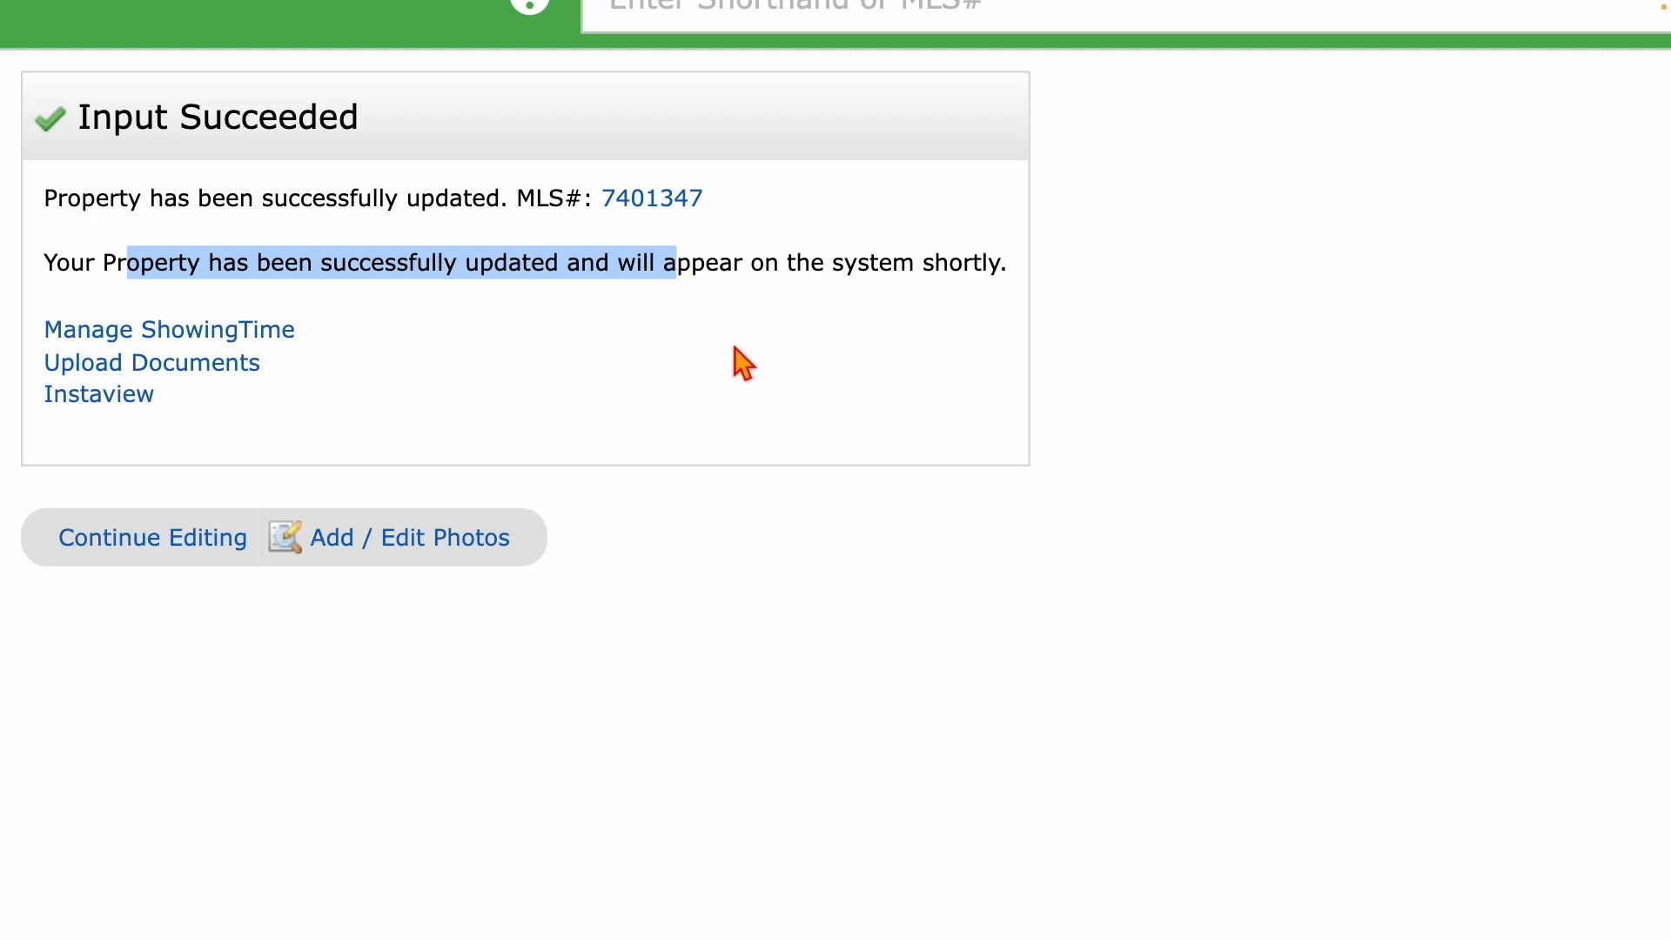
{"action": "scroll", "coordinate": [744, 364], "scroll_direction": "up", "scroll_amount": 4}
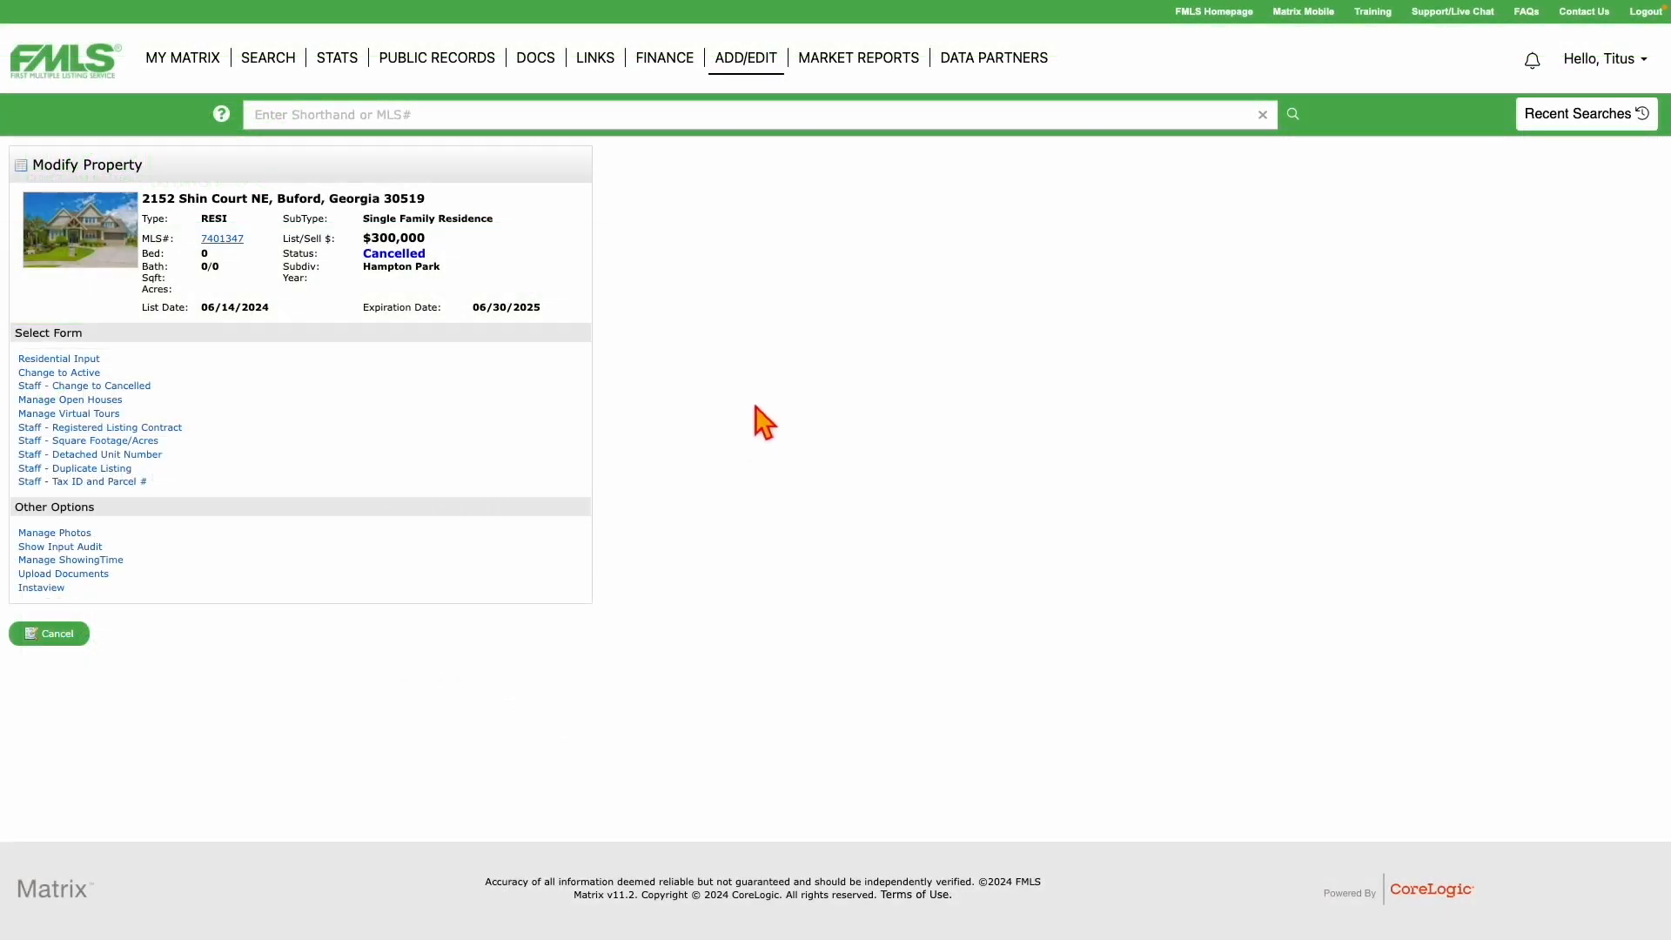
Return to the ADD/EDIT Input page and view the Quick Modify listing list without choosing one.
{"action": "left_click", "coordinate": [746, 61]}
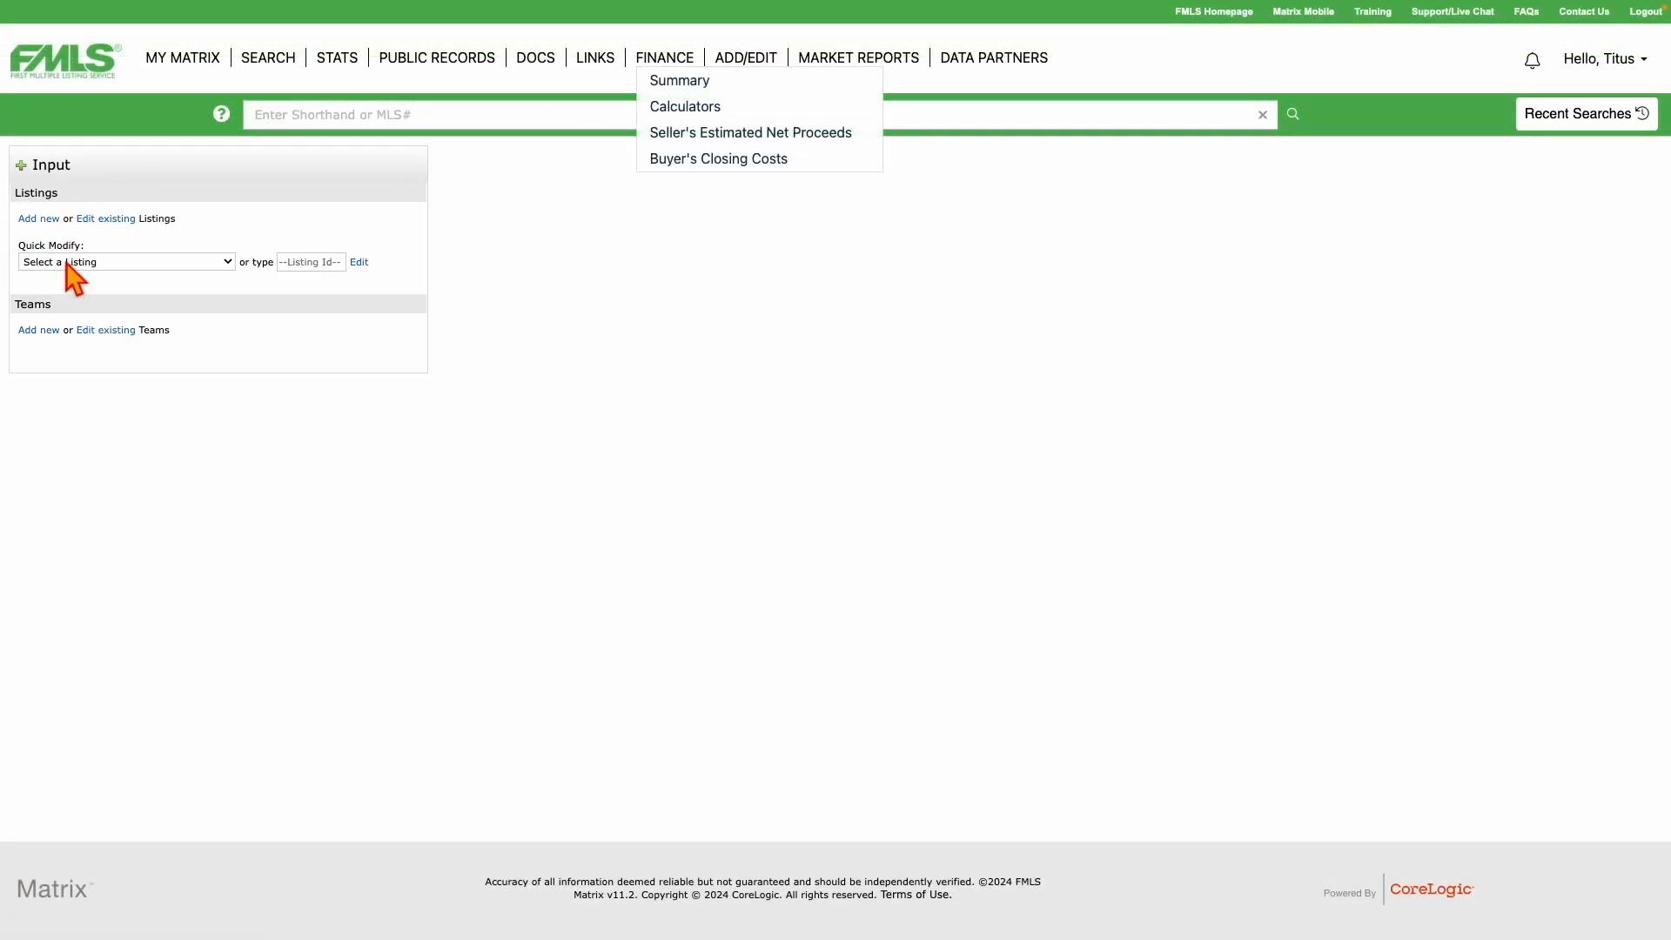
{"action": "left_click", "coordinate": [30, 264]}
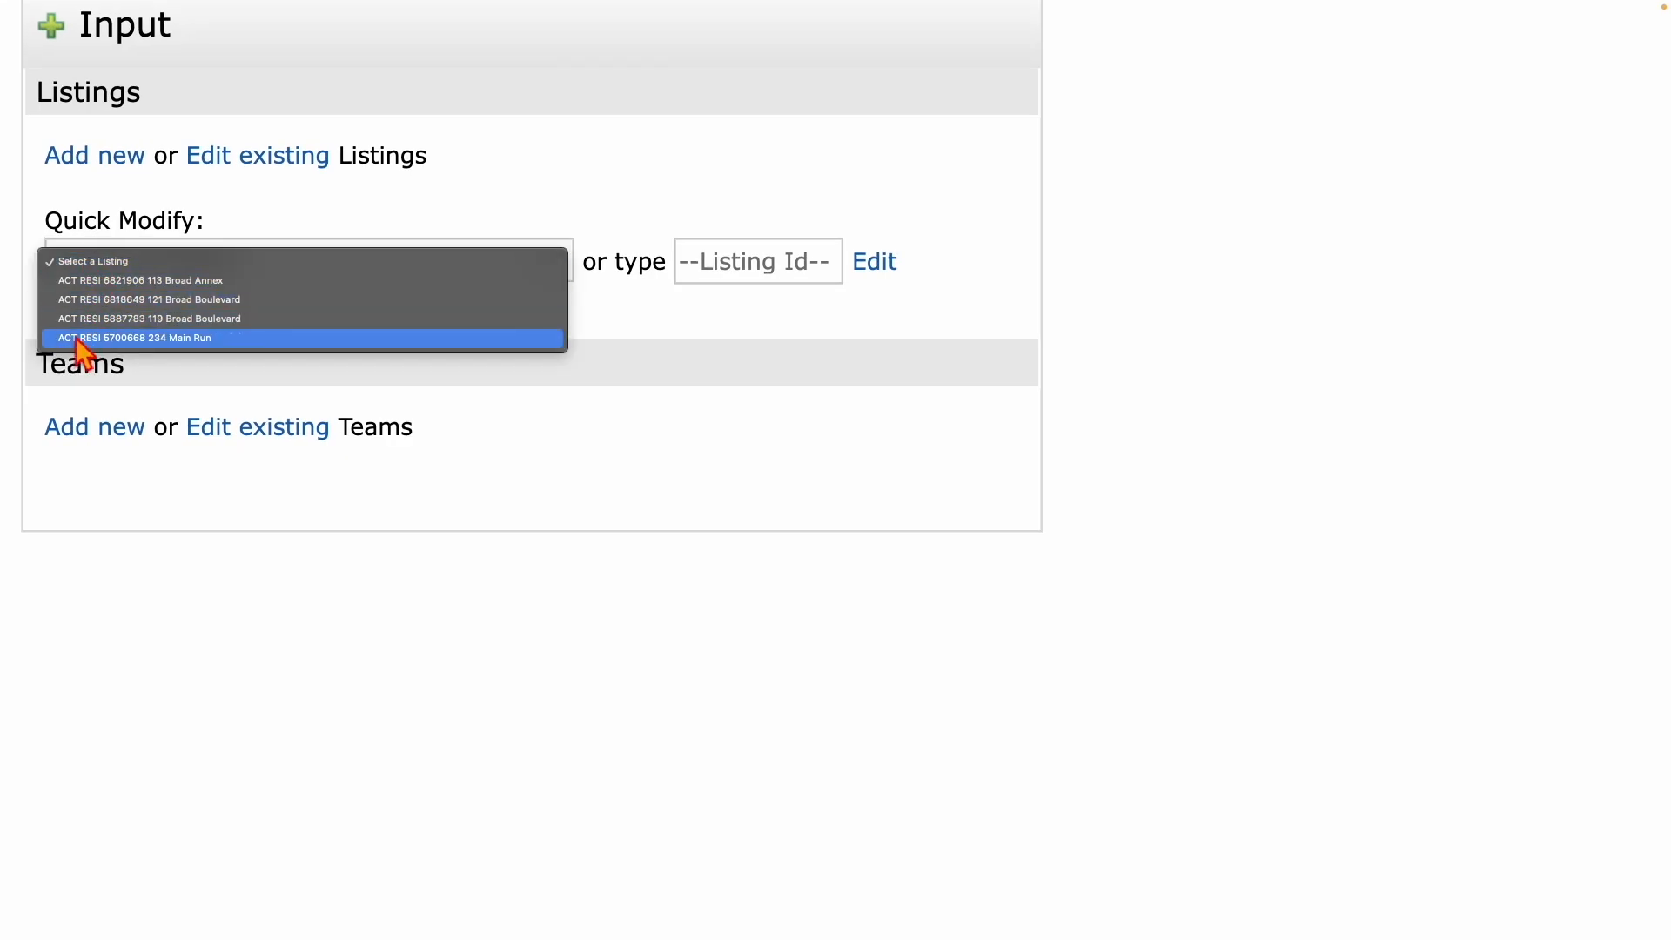
{"action": "left_click", "coordinate": [539, 515]}
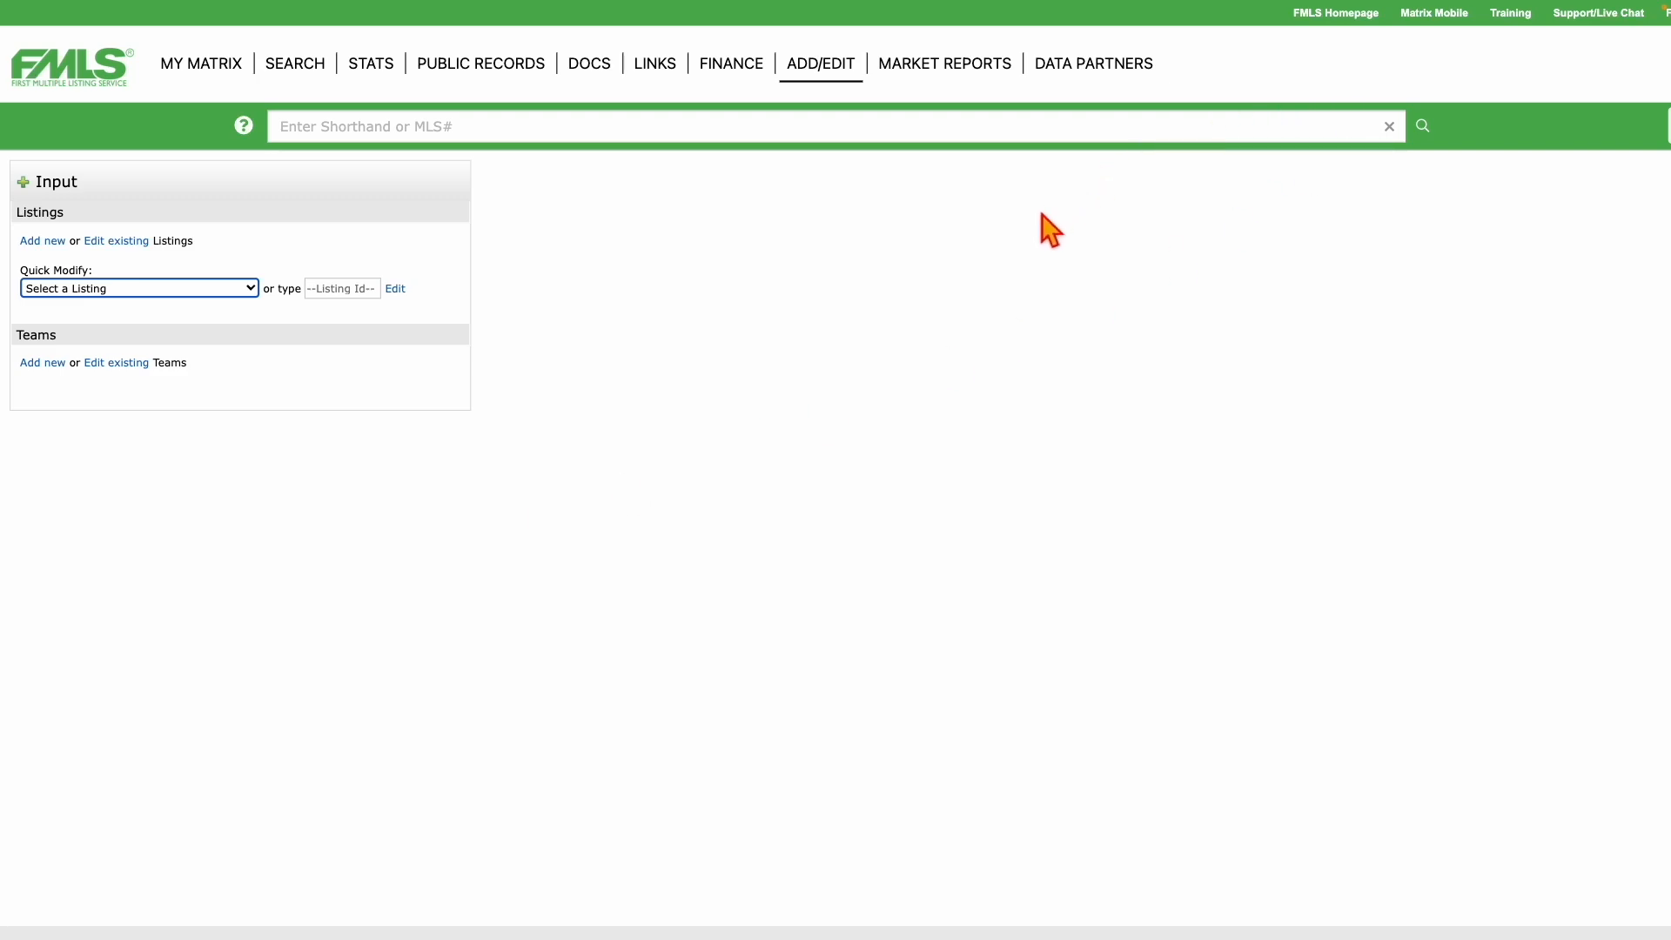
Switch to the MLS SSO tab and open the FMLS Support page from My FMLS.
{"action": "mouse_move", "coordinate": [723, 20]}
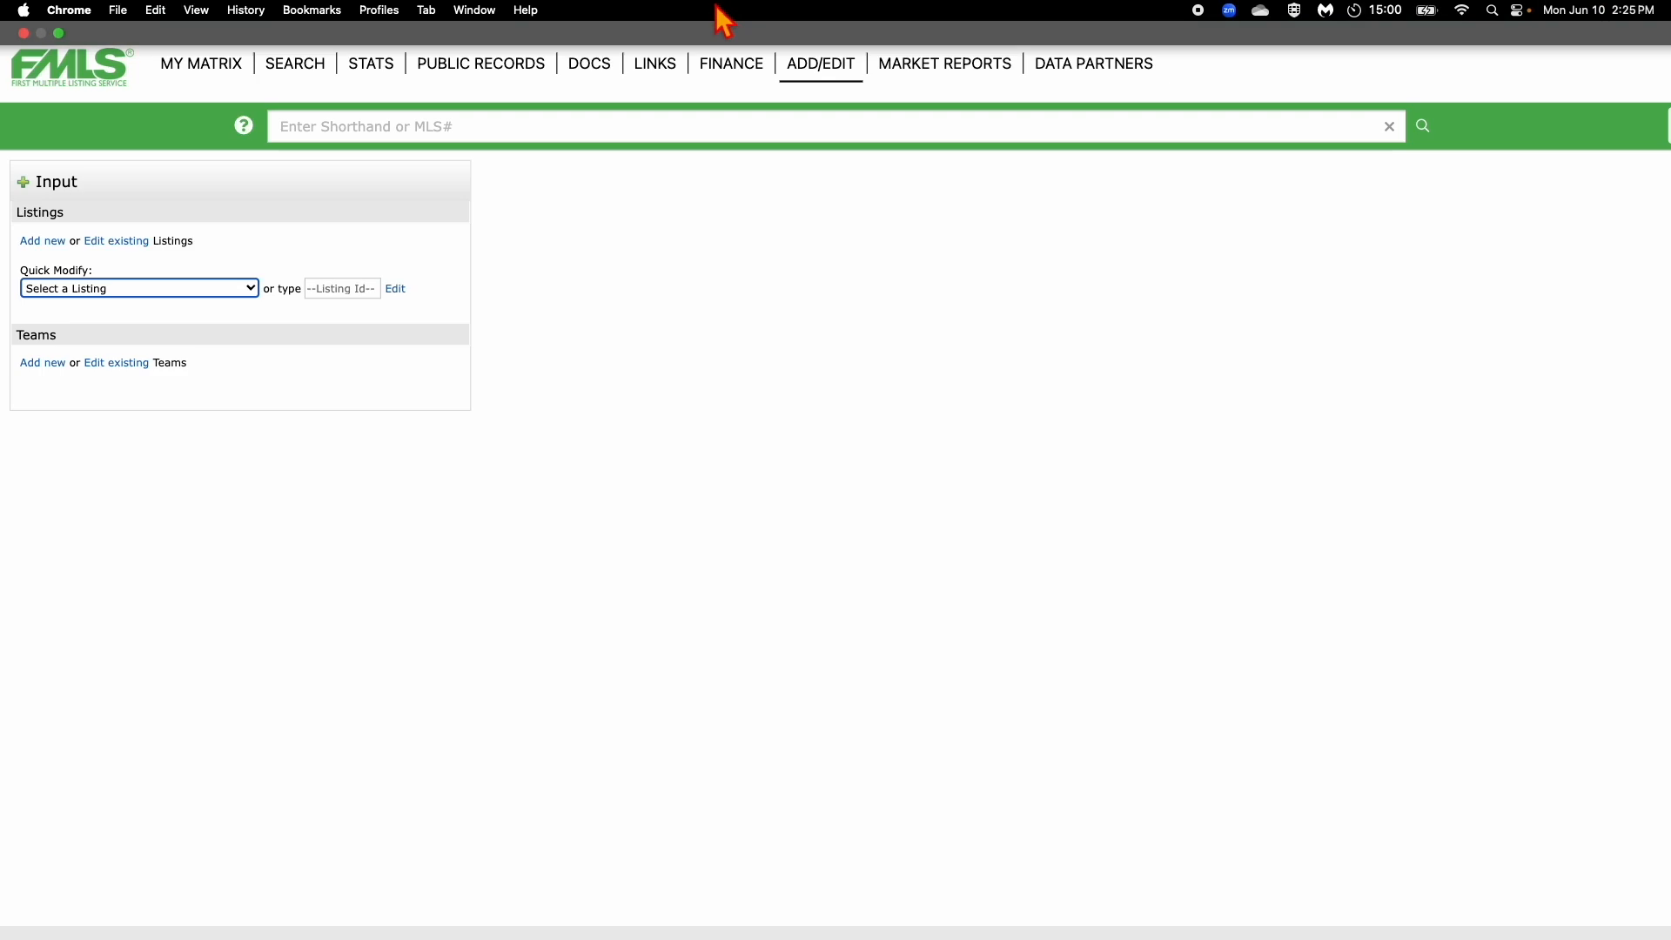
{"action": "left_click", "coordinate": [428, 10]}
{"action": "left_click", "coordinate": [460, 261]}
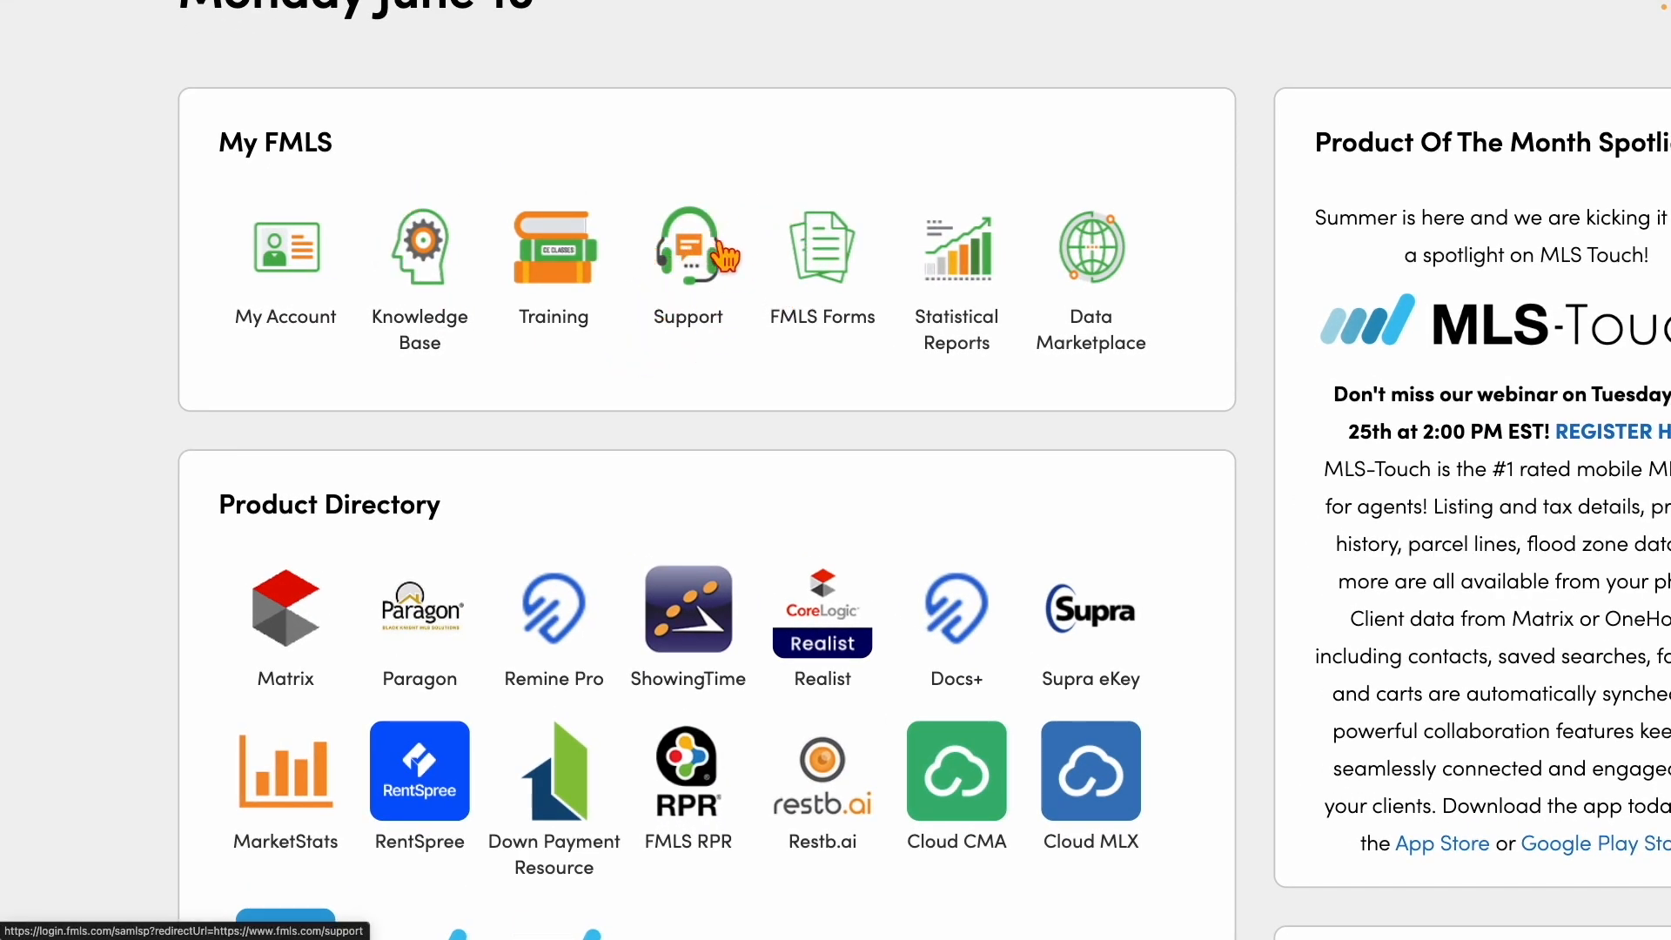
{"action": "left_click", "coordinate": [692, 272]}
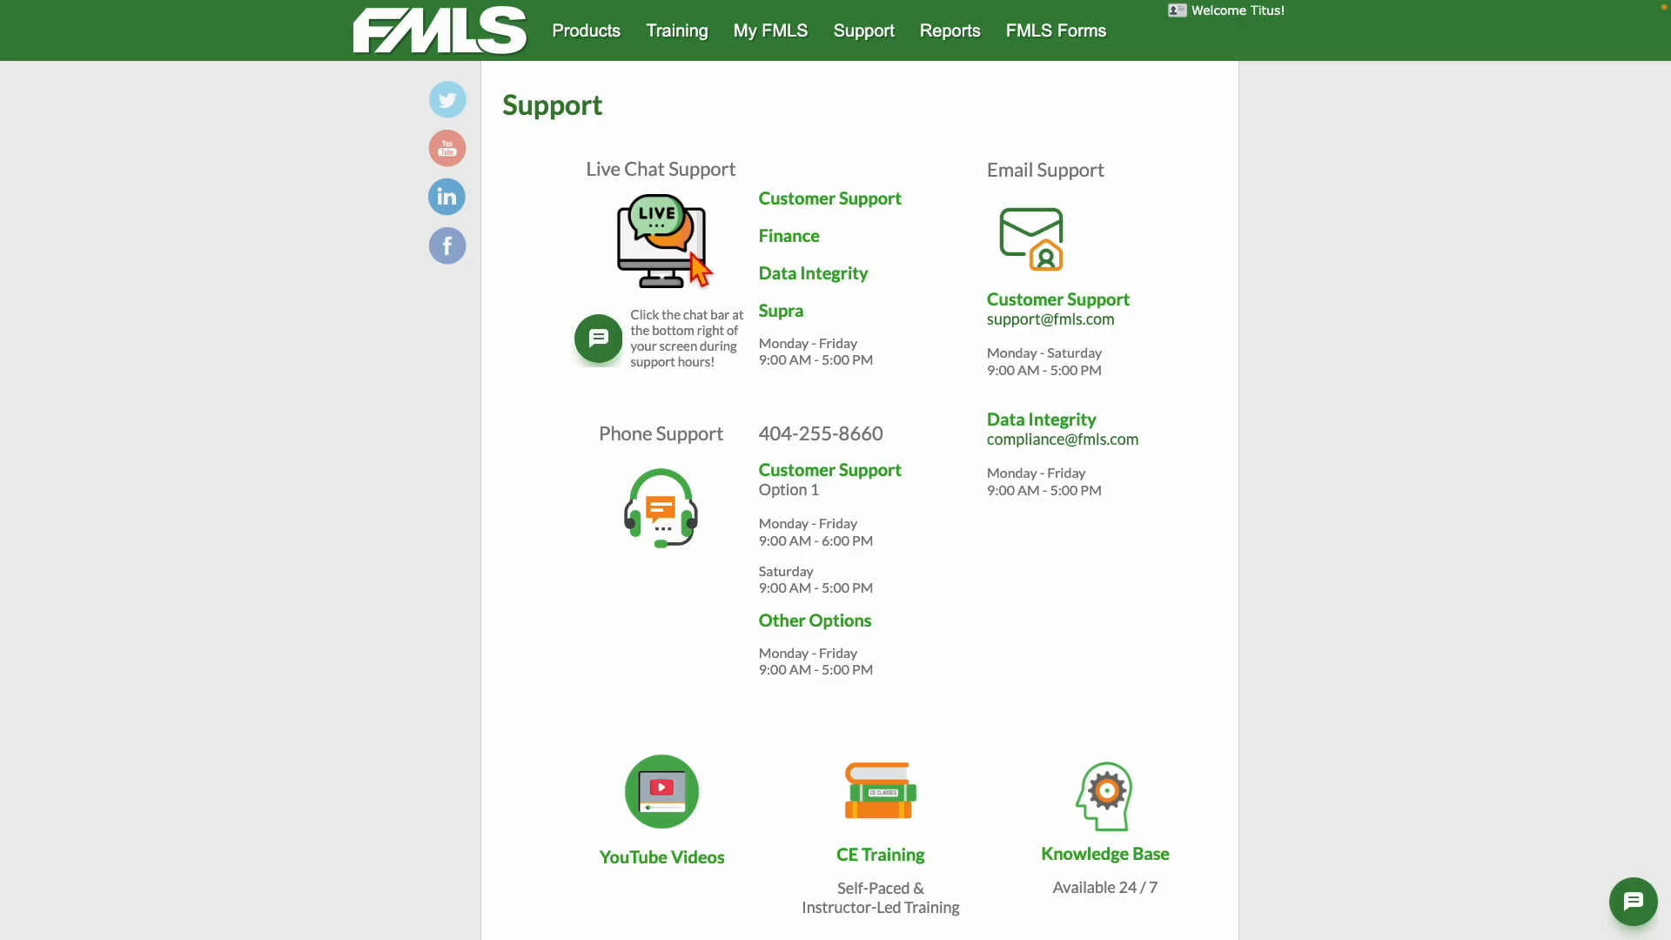
{"action": "left_click_drag", "start_coordinate": [587, 180], "coordinate": [866, 370]}
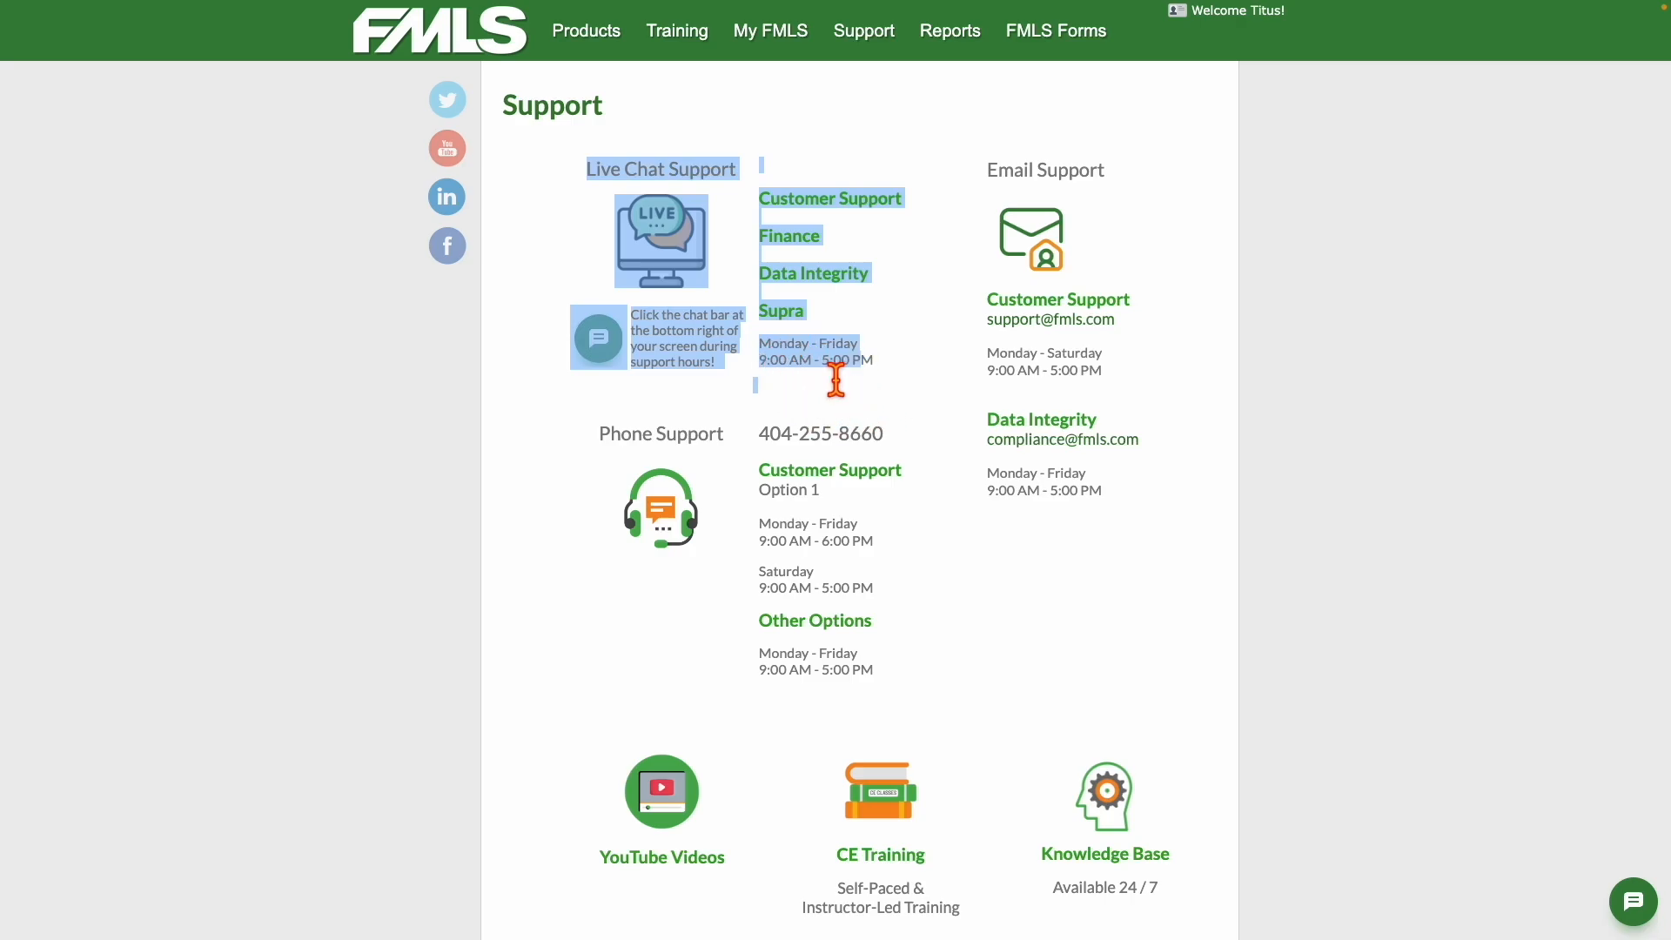
{"action": "left_click", "coordinate": [576, 393]}
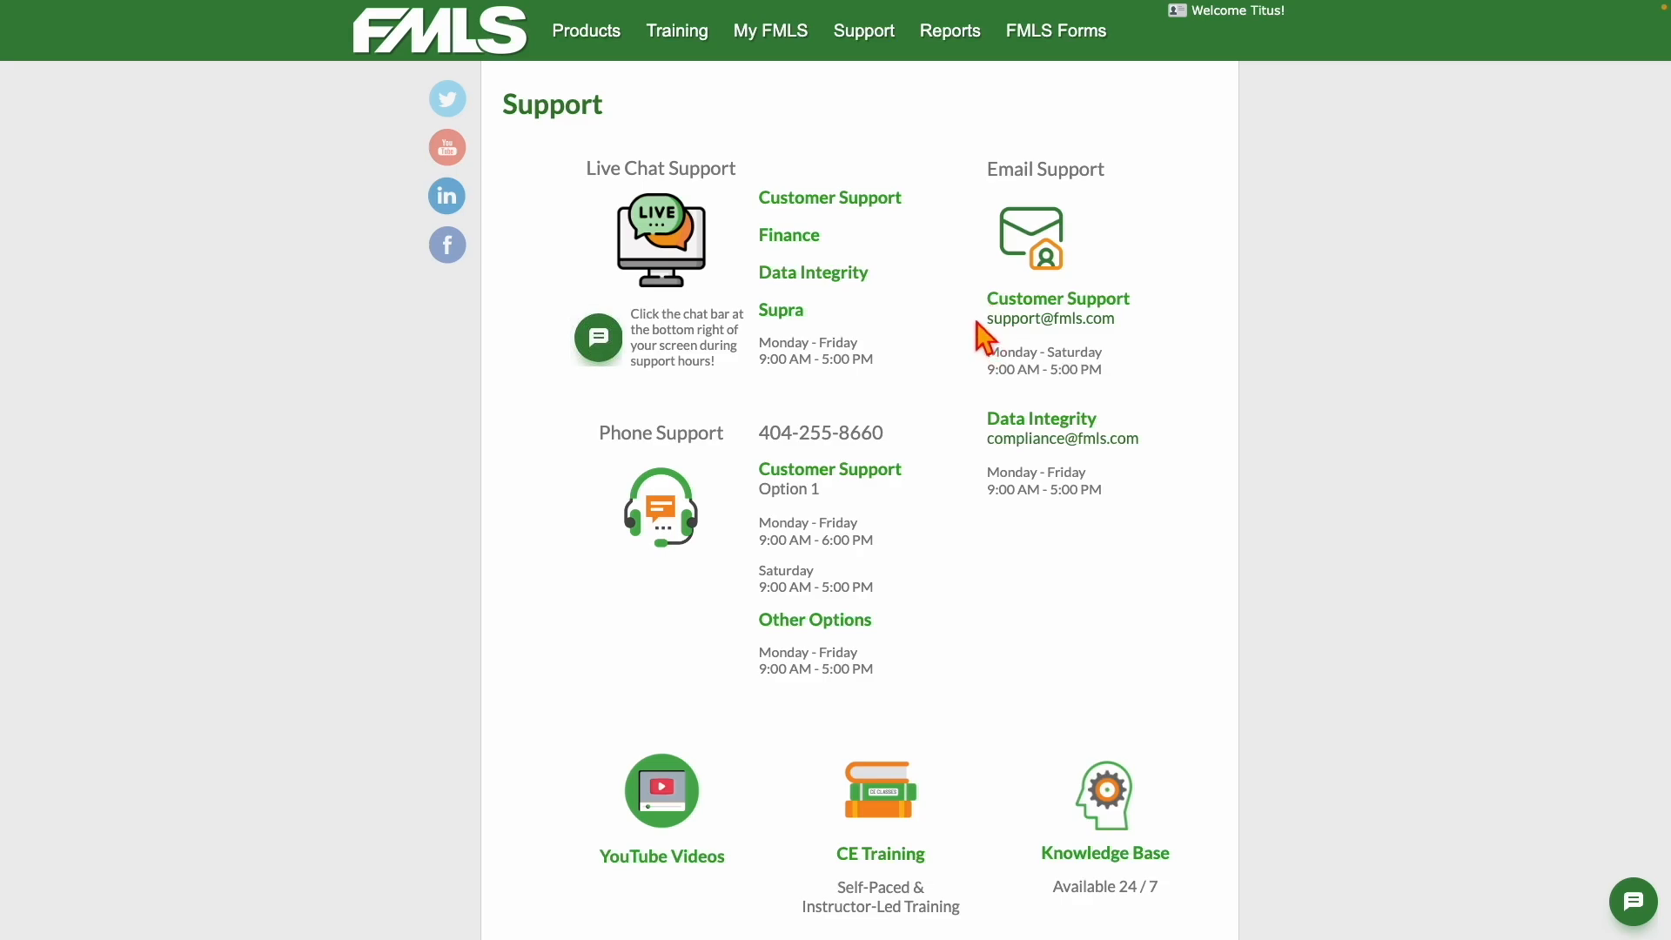
{"action": "left_click_drag", "start_coordinate": [980, 331], "coordinate": [1137, 336]}
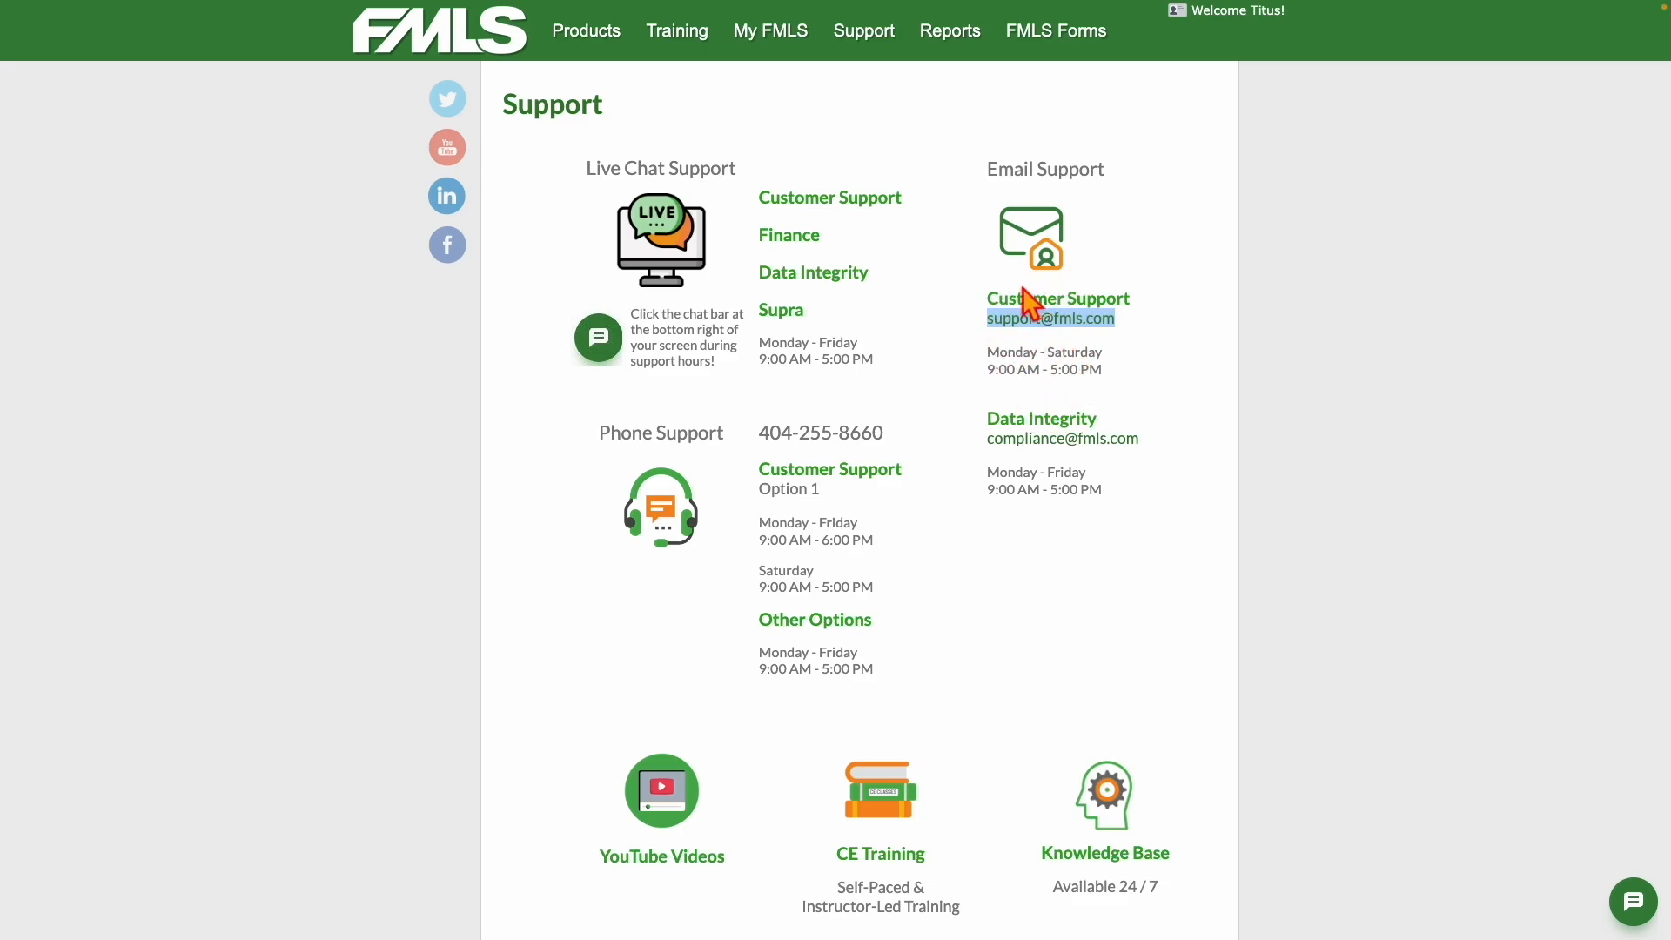
{"action": "left_click_drag", "start_coordinate": [977, 422], "coordinate": [1122, 432]}
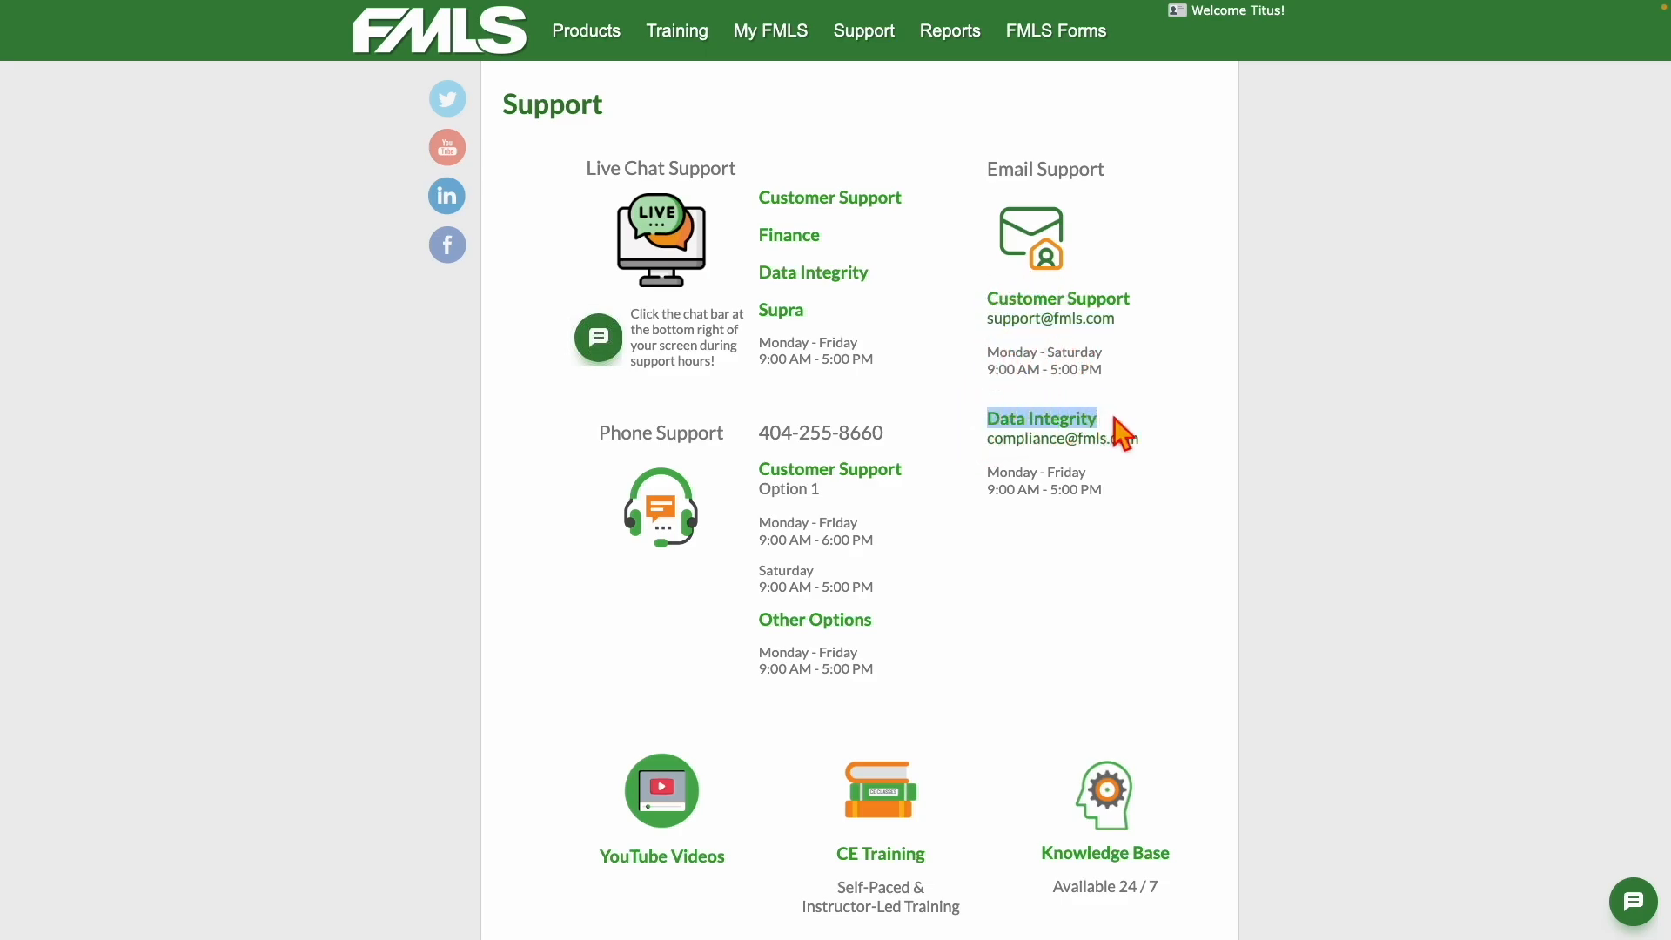
{"action": "left_click_drag", "start_coordinate": [1144, 433], "coordinate": [1153, 510]}
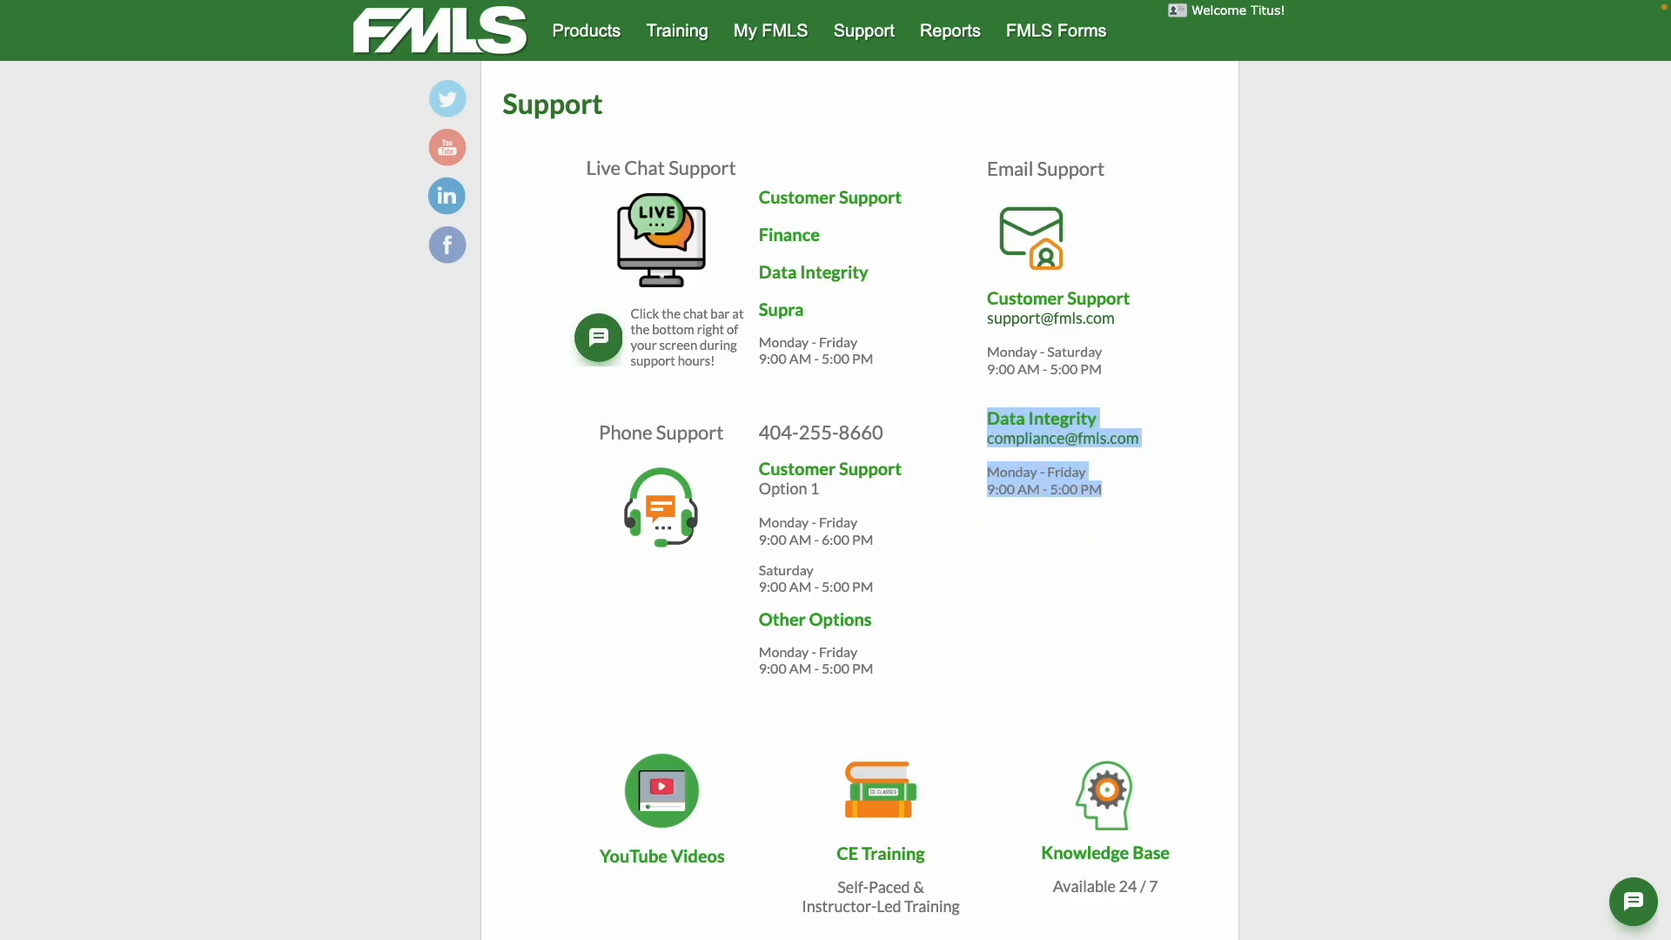
{"action": "left_click", "coordinate": [958, 445]}
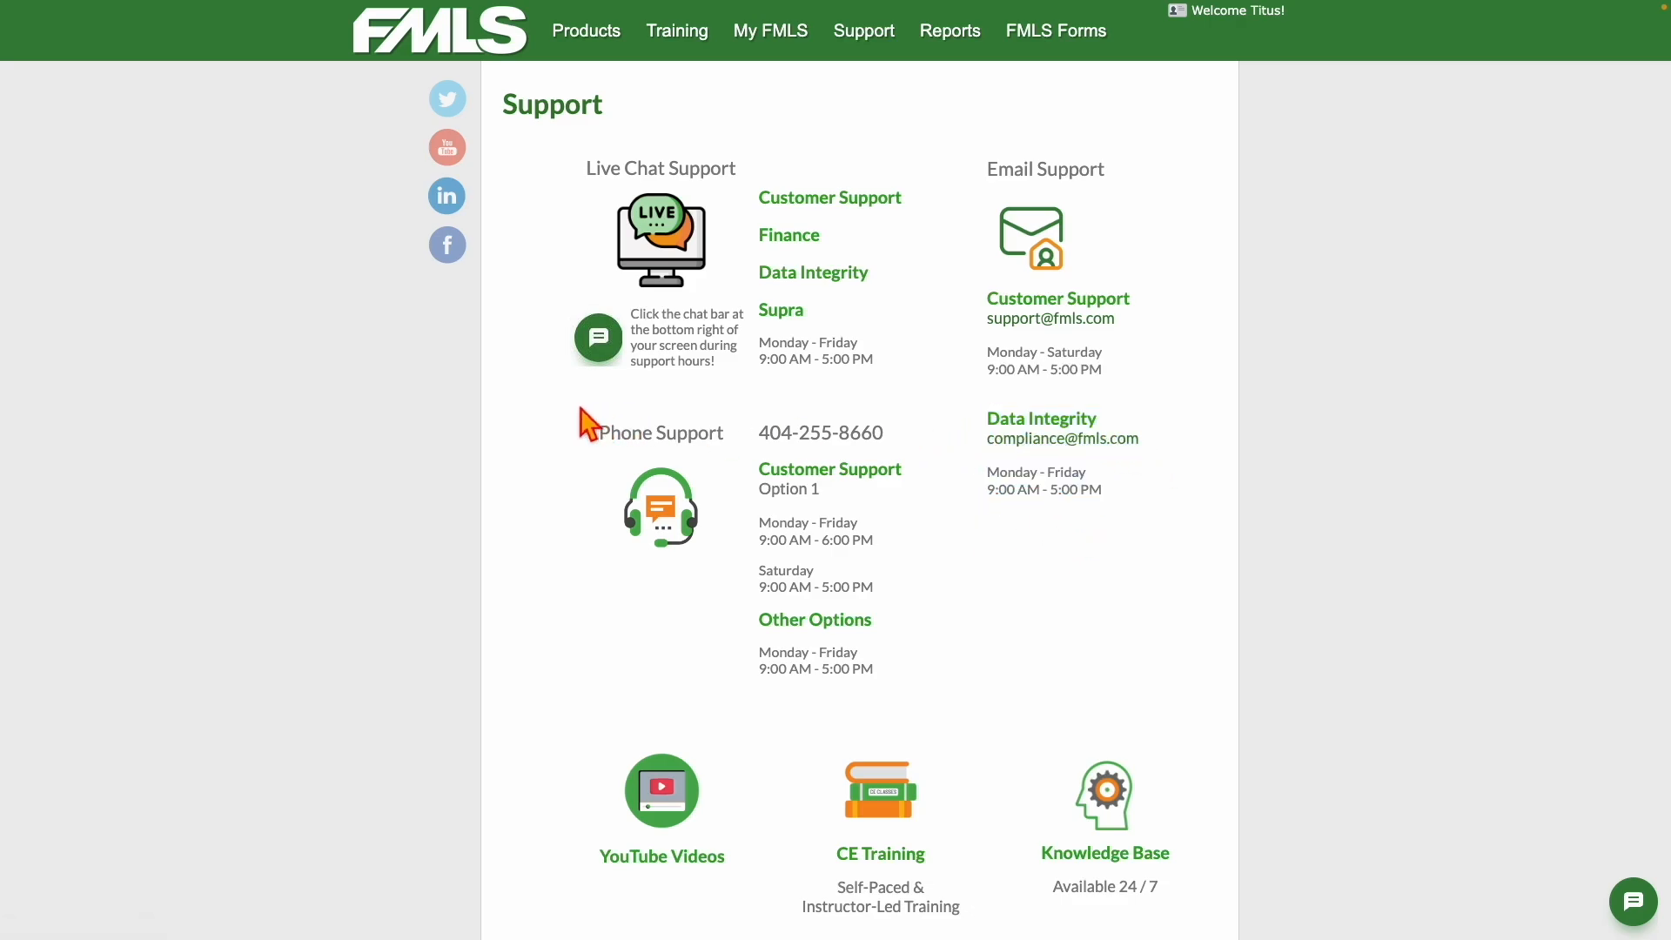
{"action": "left_click_drag", "start_coordinate": [602, 444], "coordinate": [747, 469]}
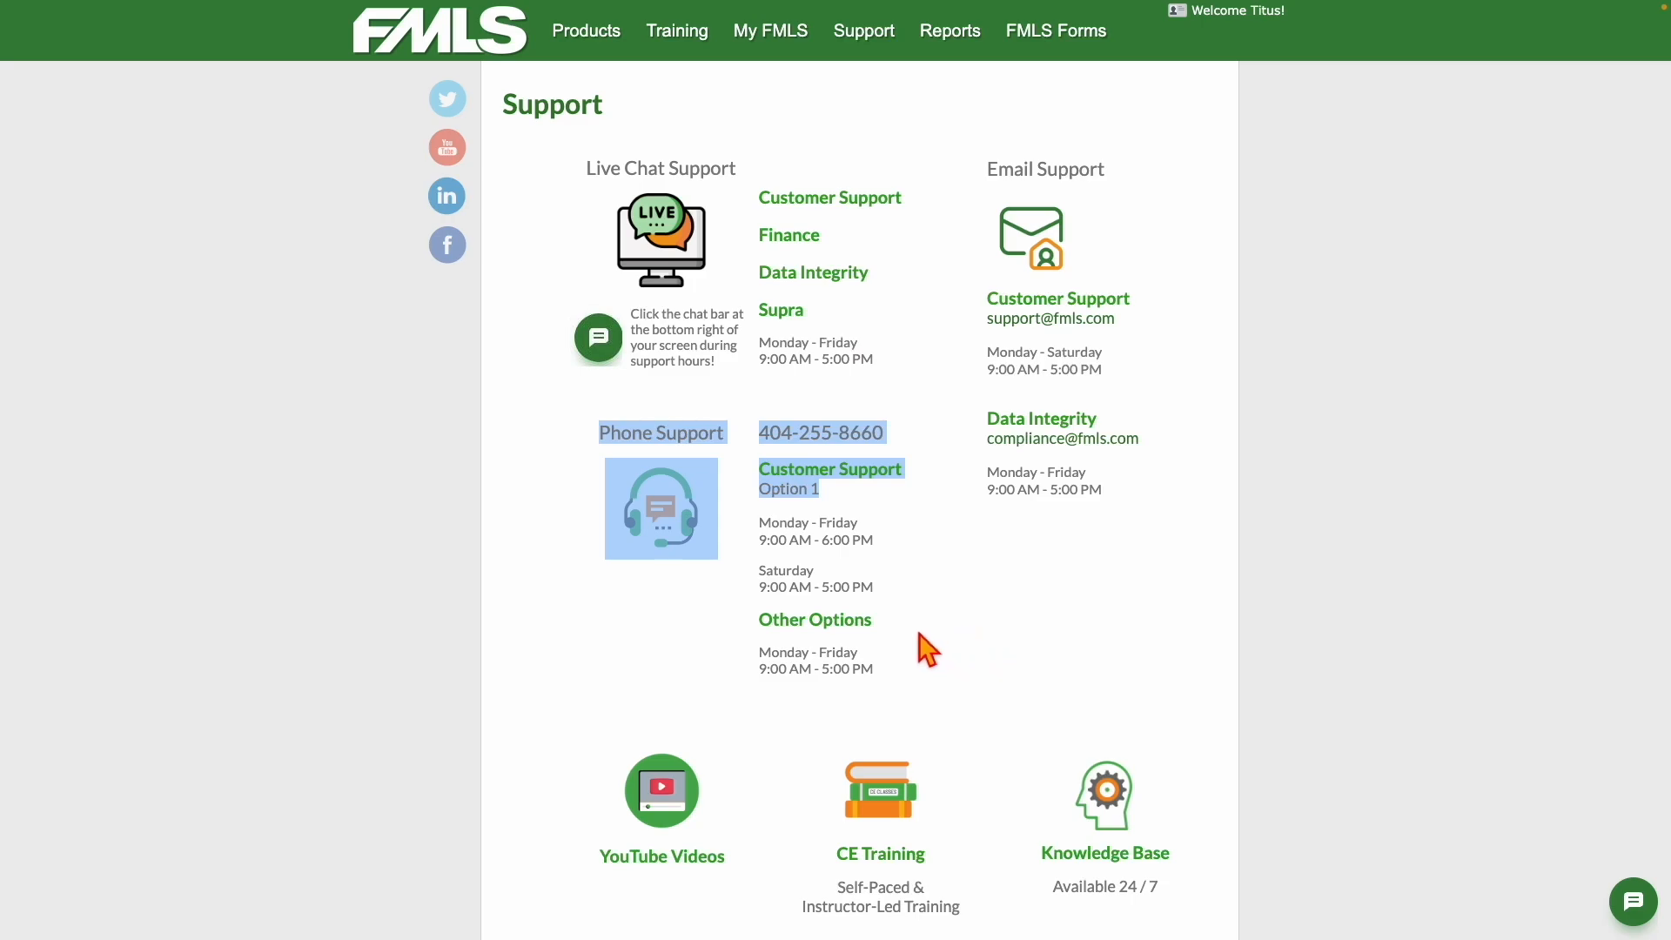
{"action": "scroll", "coordinate": [928, 649], "scroll_direction": "down", "scroll_amount": 2}
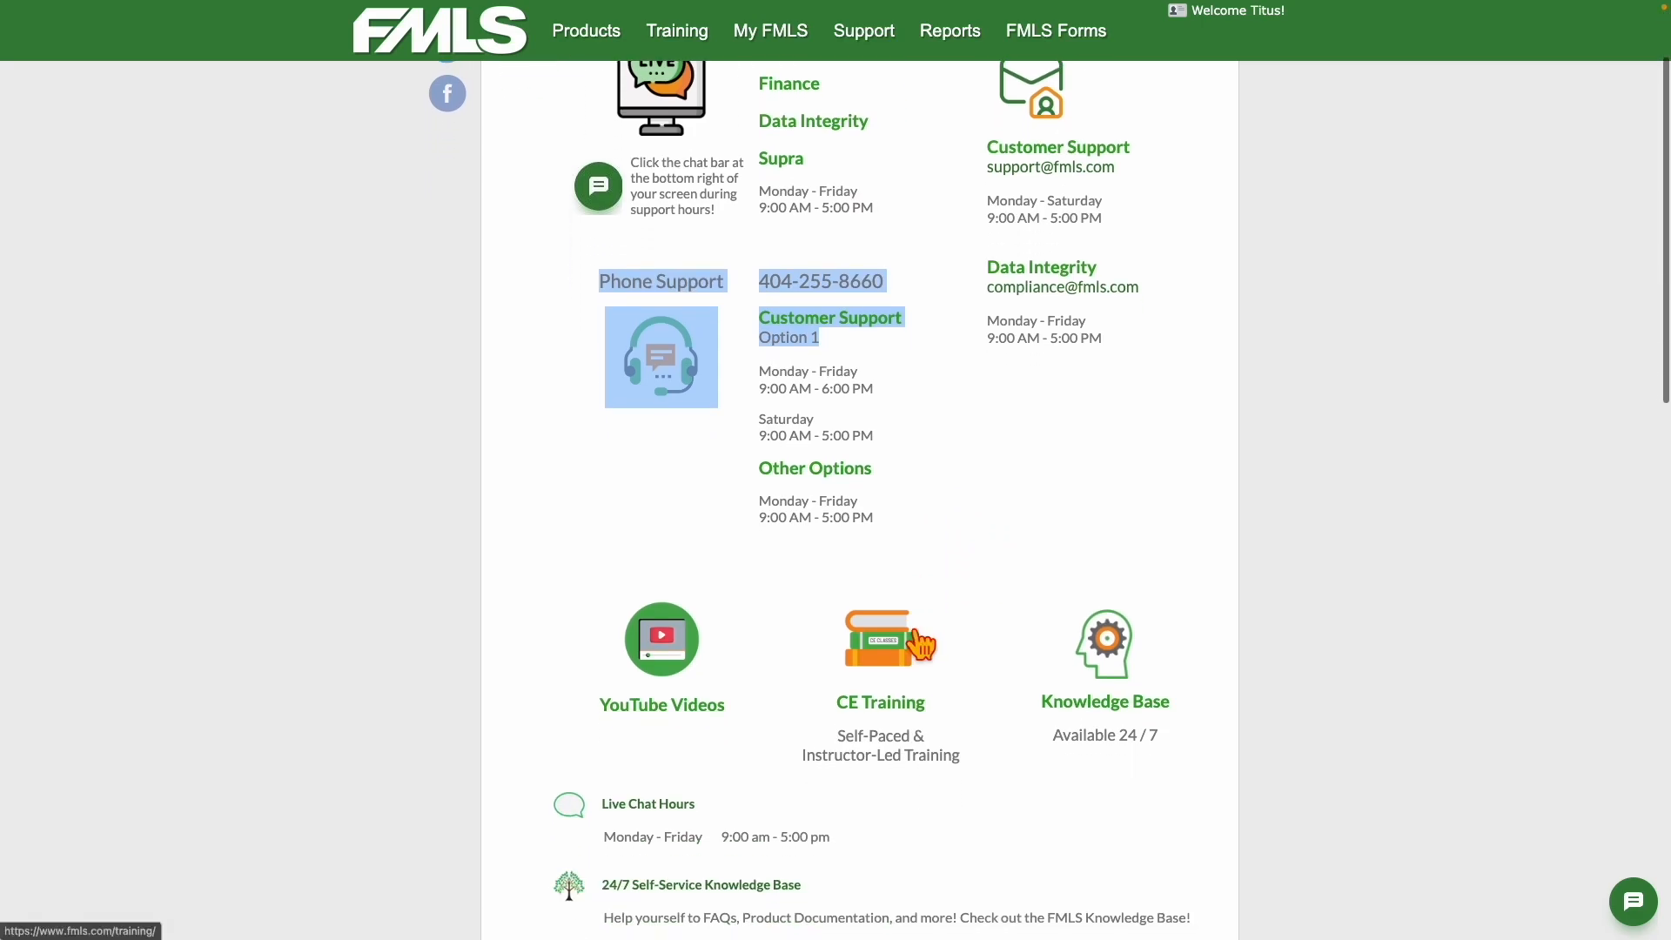
{"action": "scroll", "coordinate": [922, 644], "scroll_direction": "down", "scroll_amount": 1}
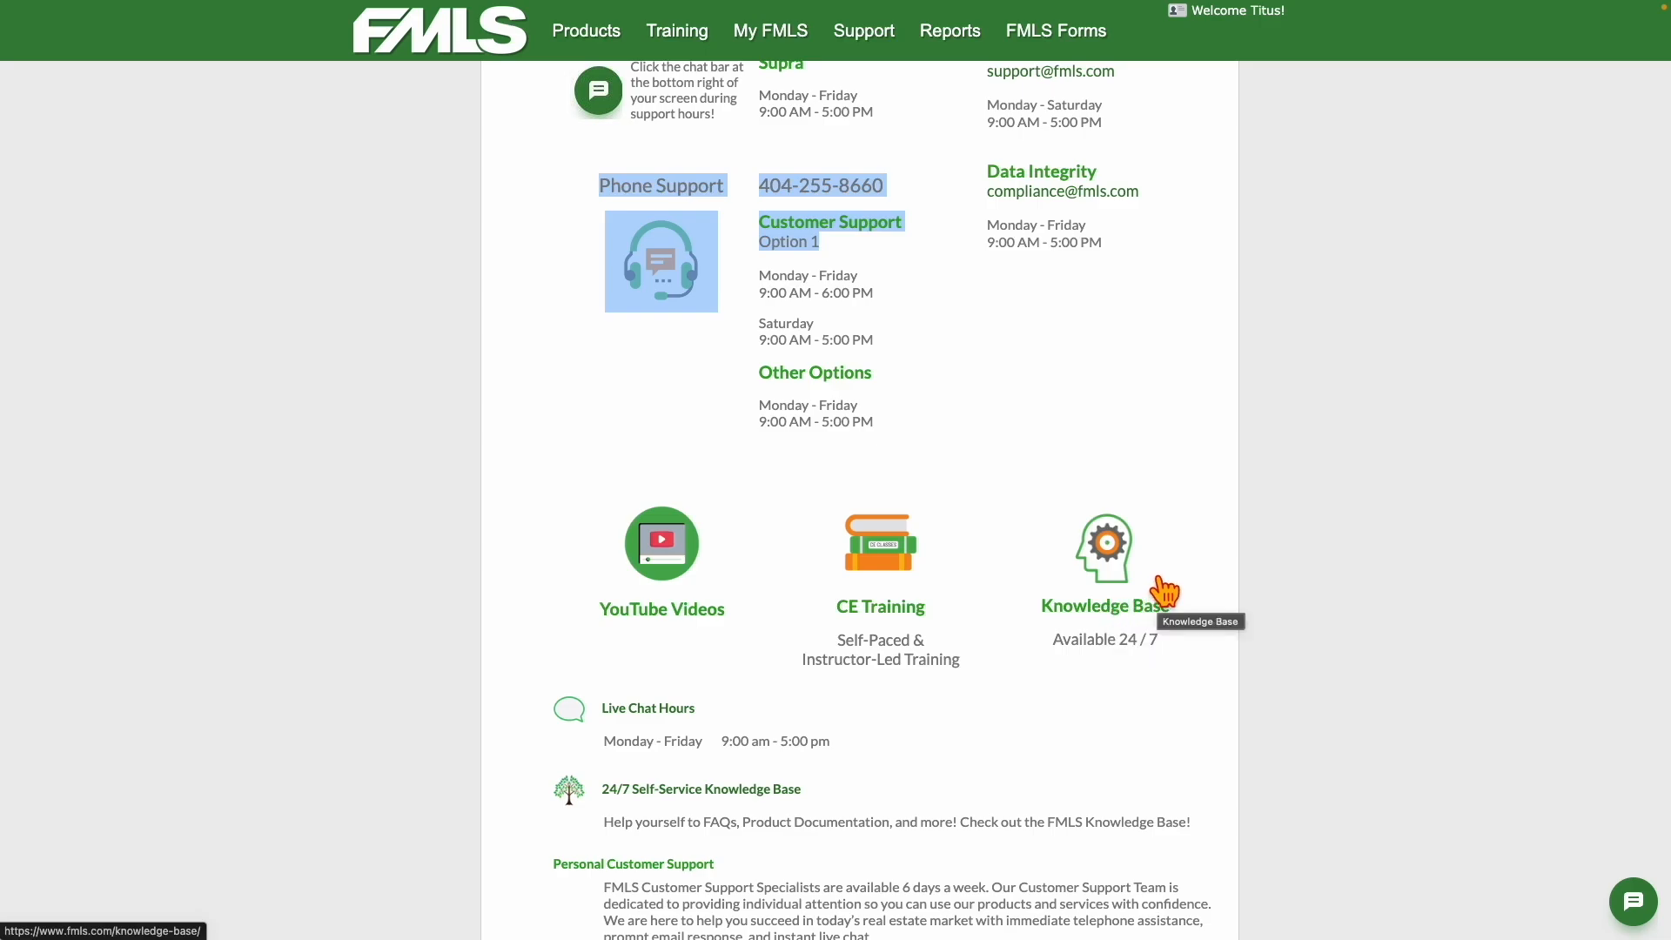
{"action": "scroll", "coordinate": [1113, 570], "scroll_direction": "up", "scroll_amount": 3}
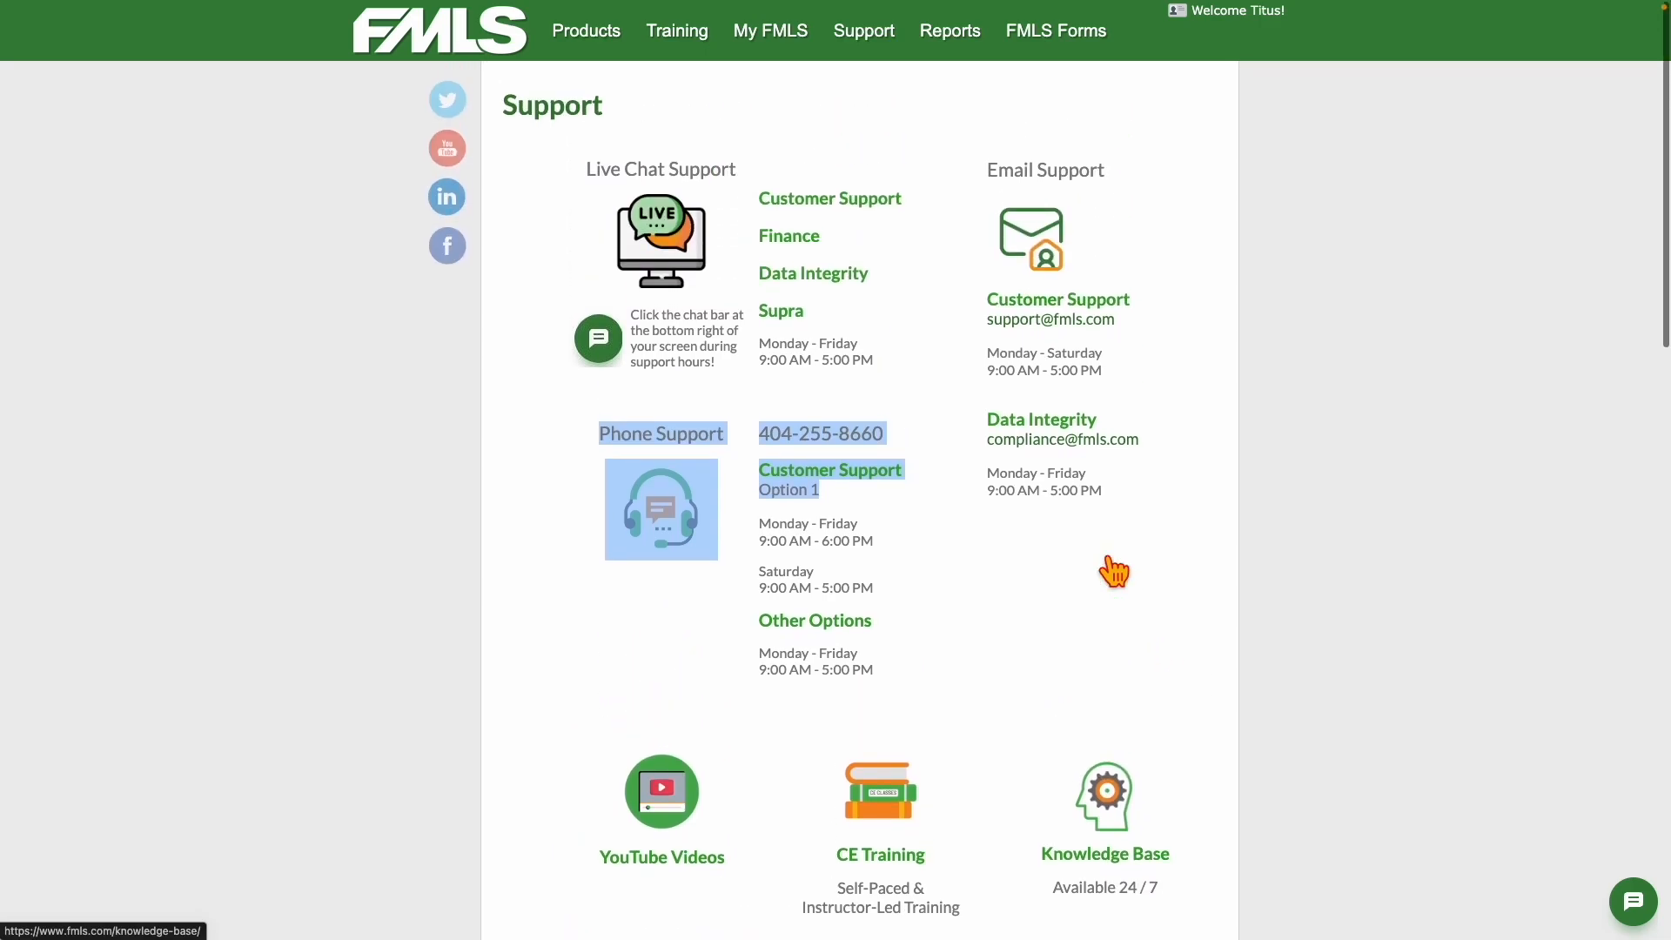